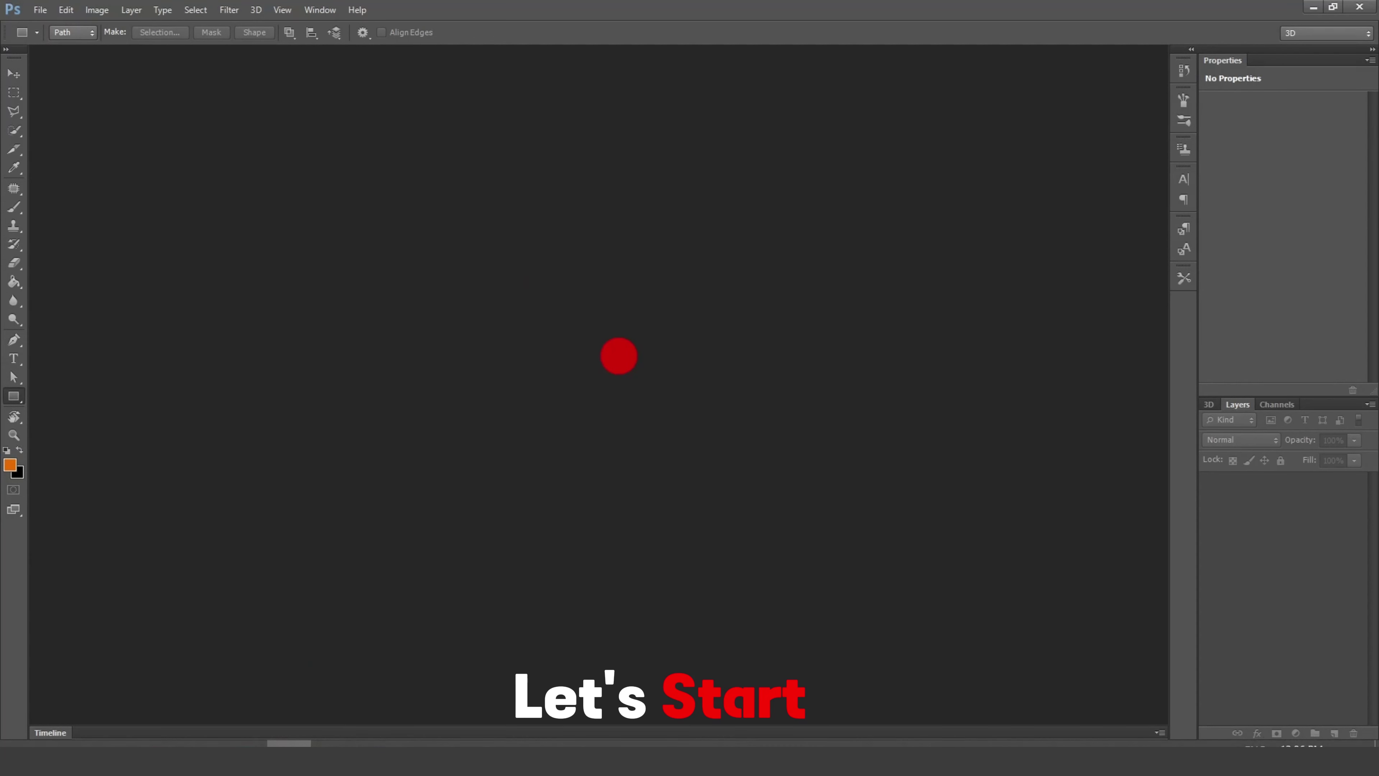
Step: Create a new white document, 15 × 10 cm, at 300 pixels per centimetre
left_click(41, 10)
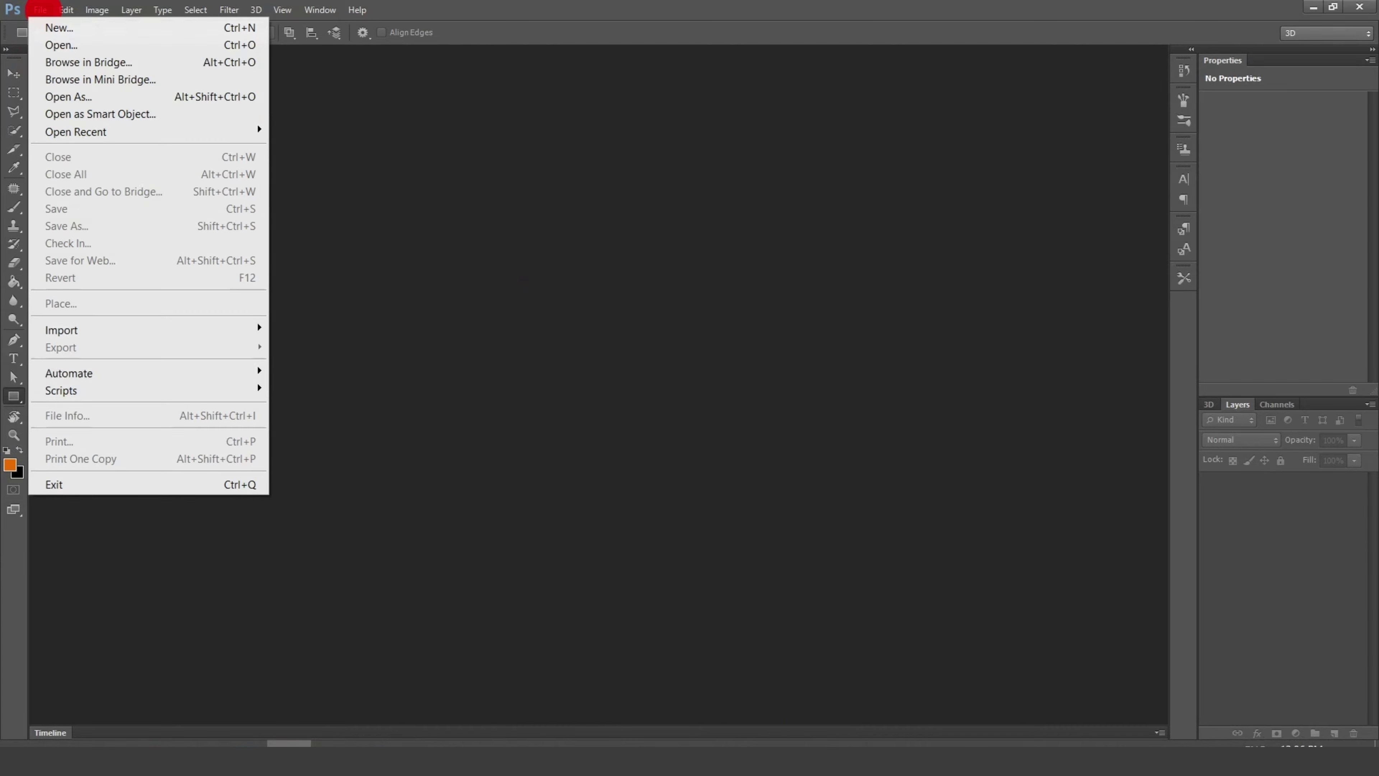
left_click(54, 27)
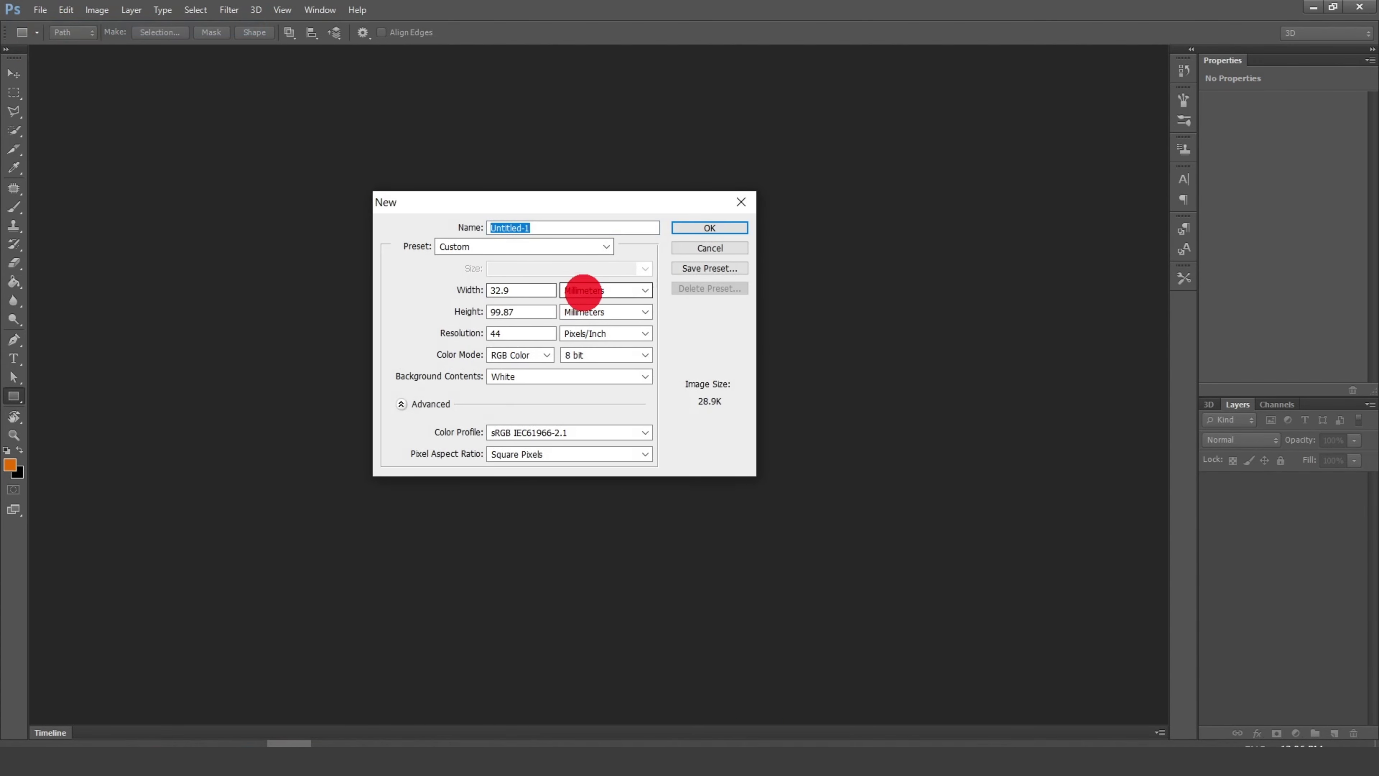
left_click(594, 330)
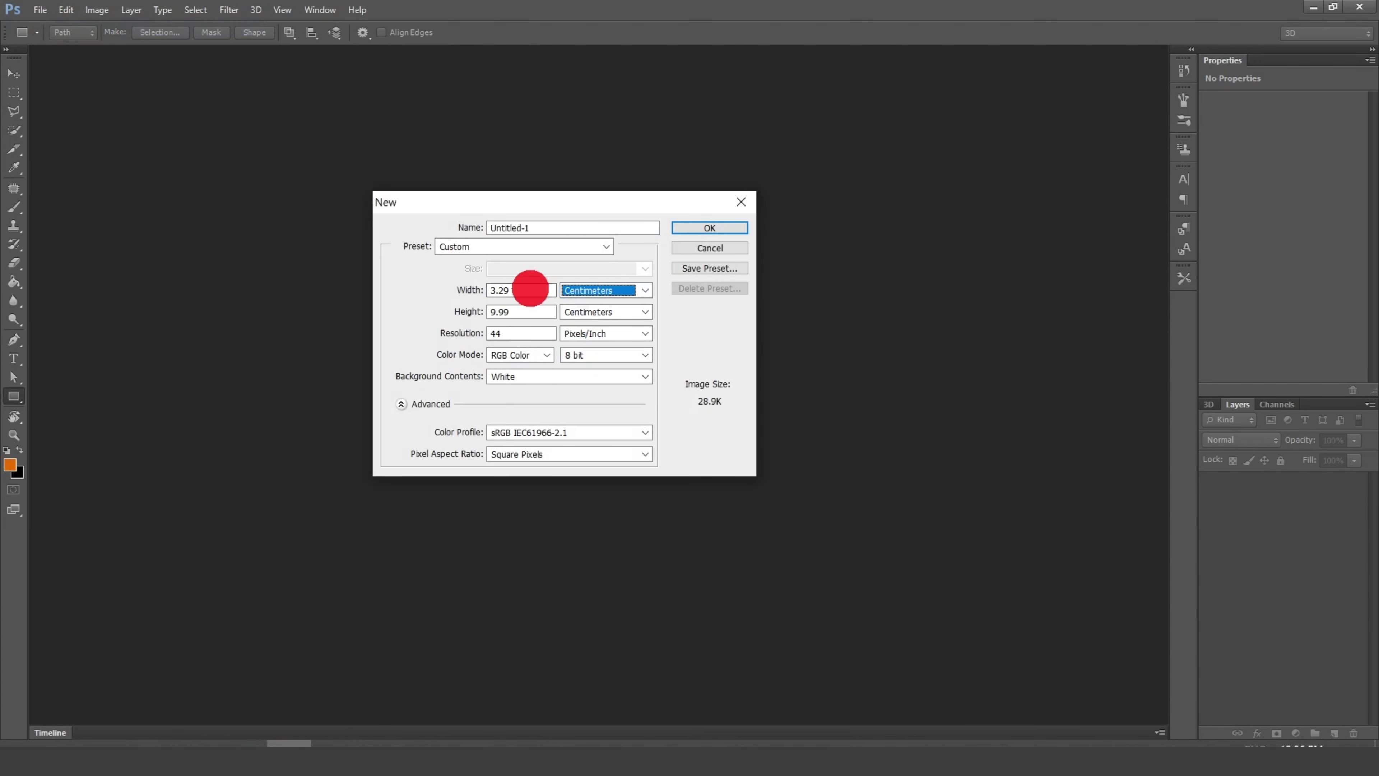
type("5")
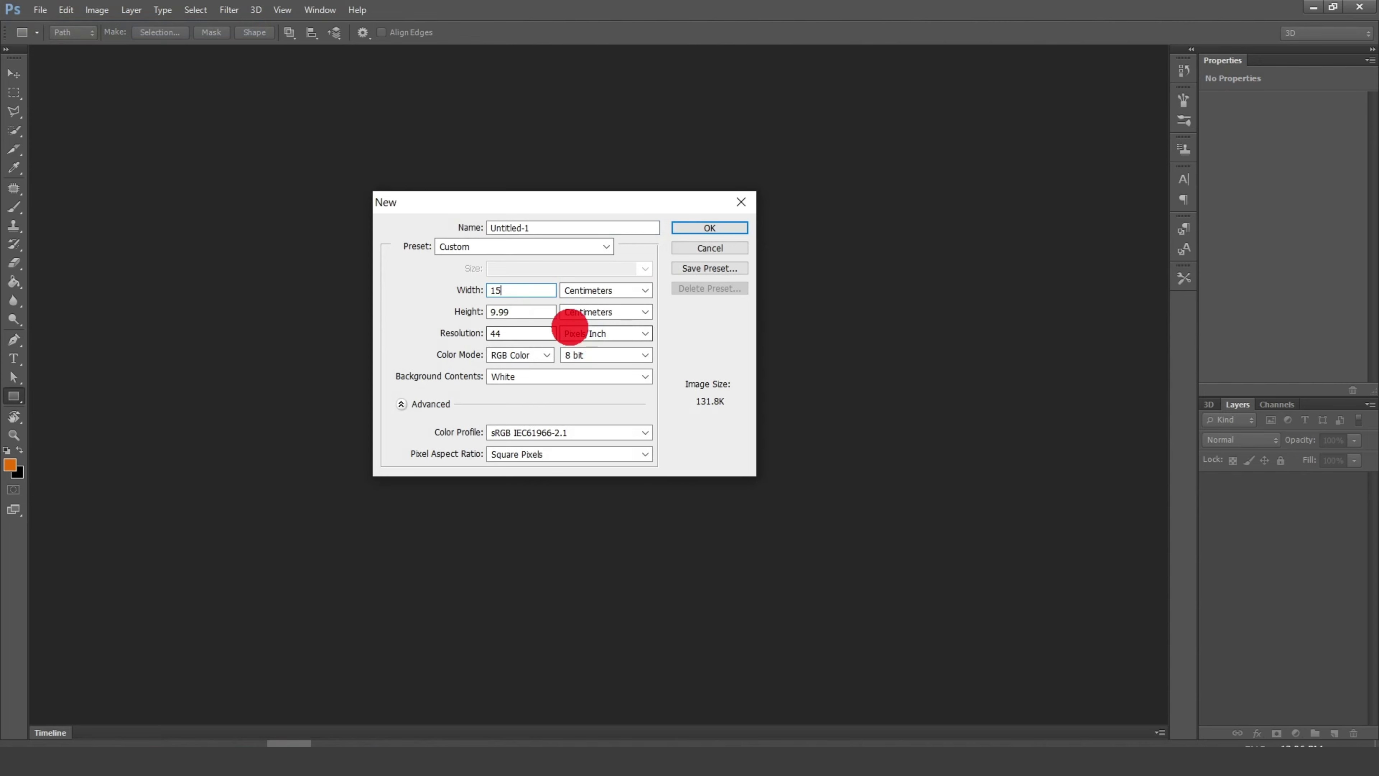
key("Tab")
type("10")
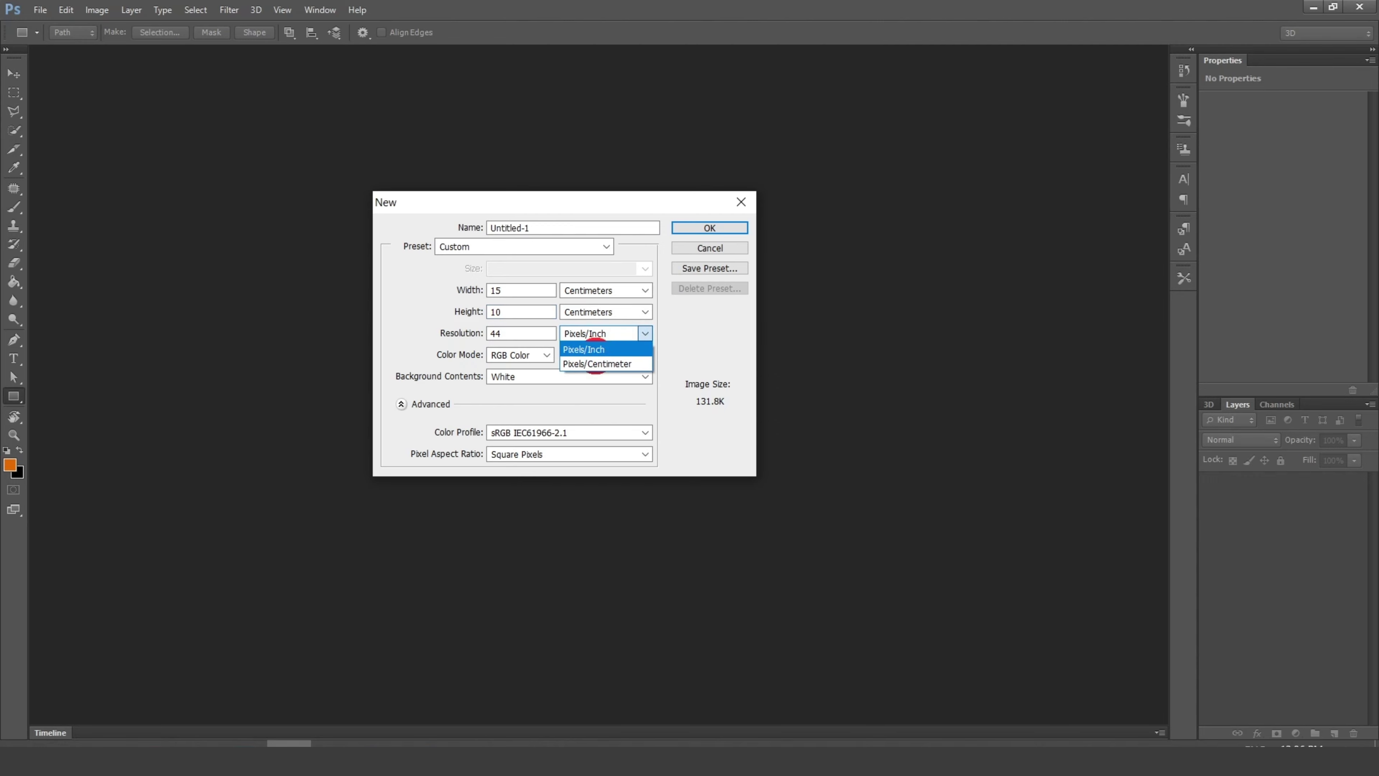
left_click(597, 347)
double_click(530, 334)
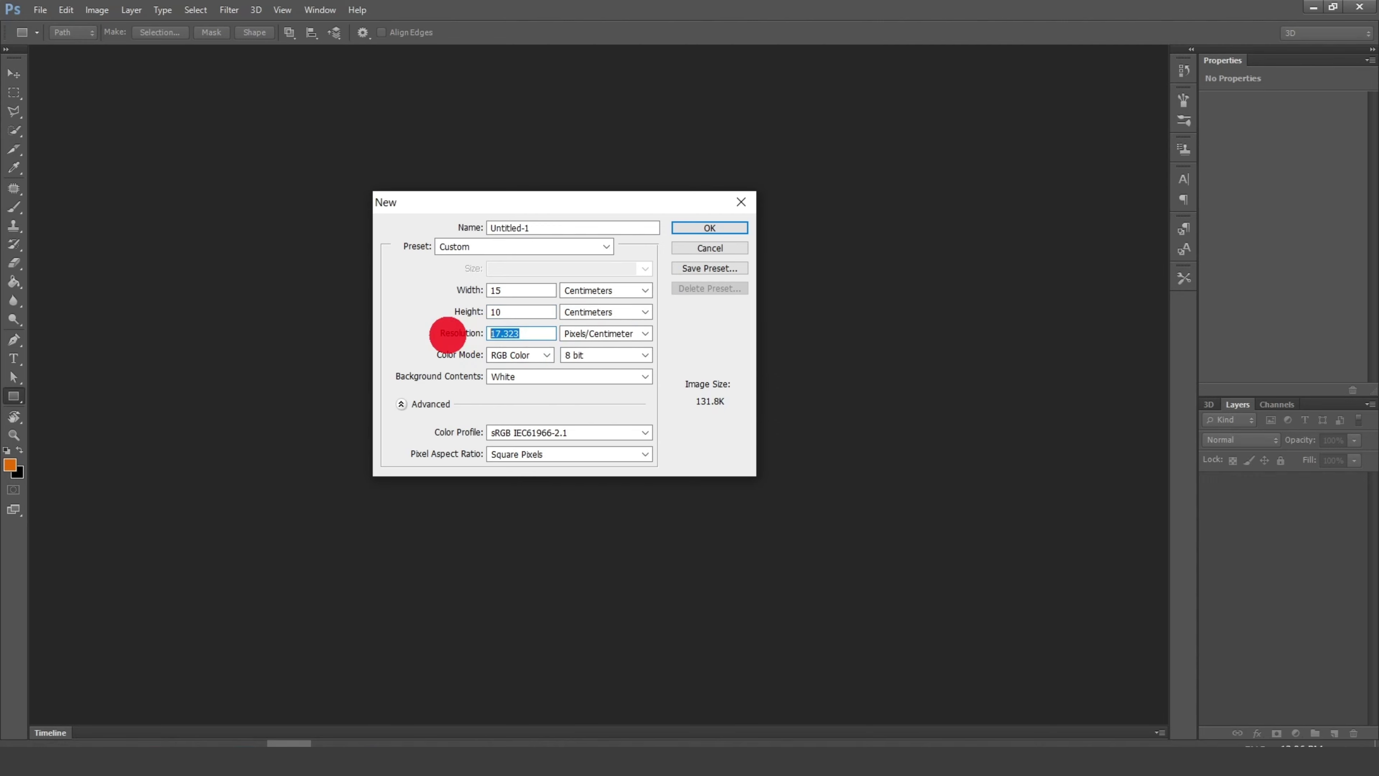
type("00")
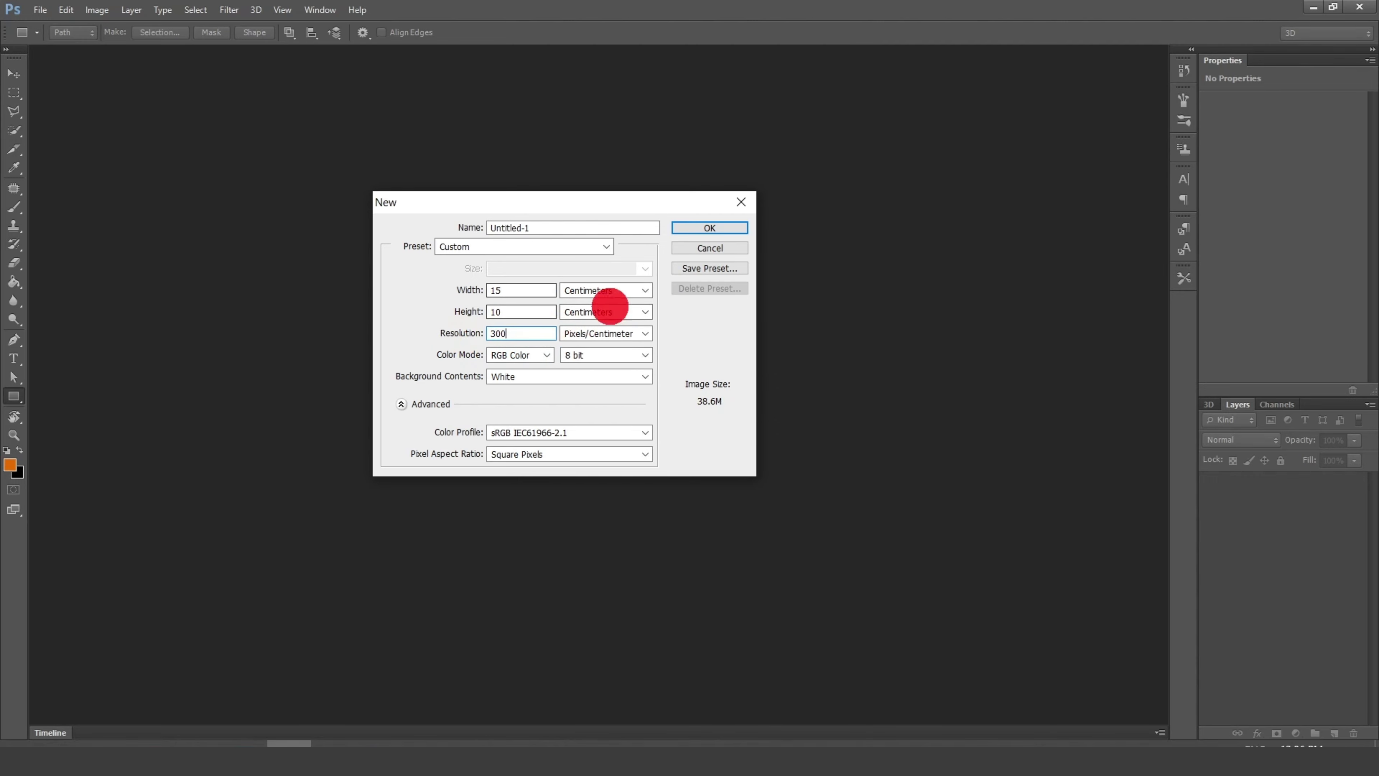
left_click(706, 228)
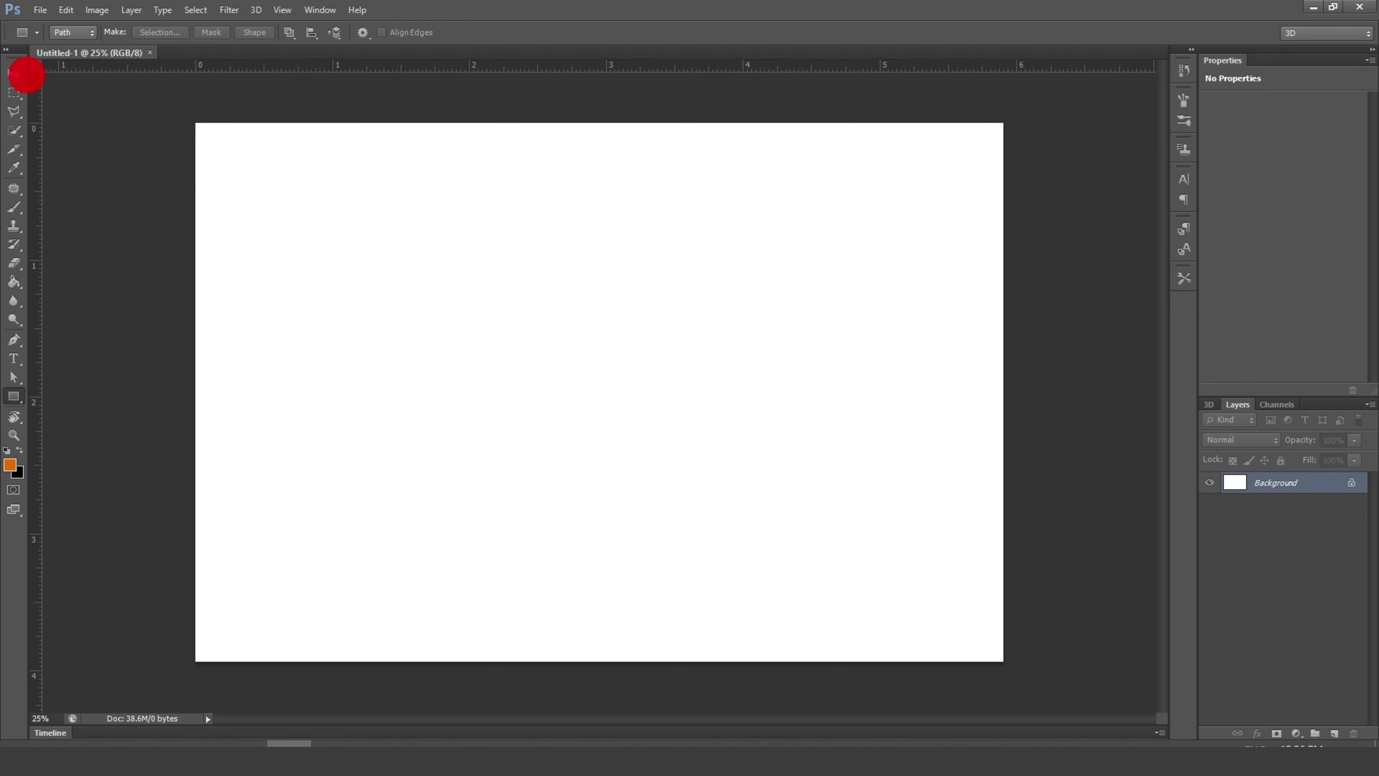
Step: Draw a black-filled rectangle shape layer, Rectangle 1, across the middle of the canvas
right_click(14, 397)
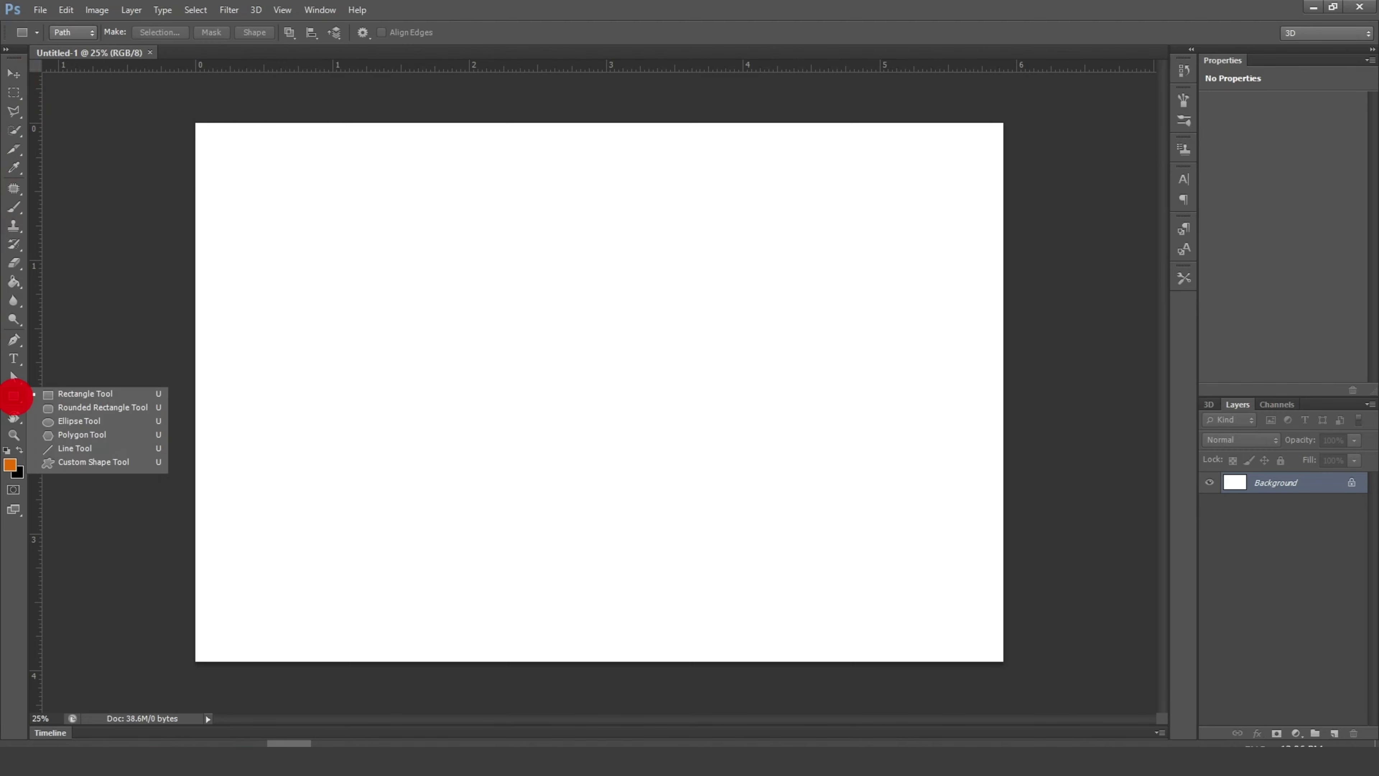
left_click(68, 394)
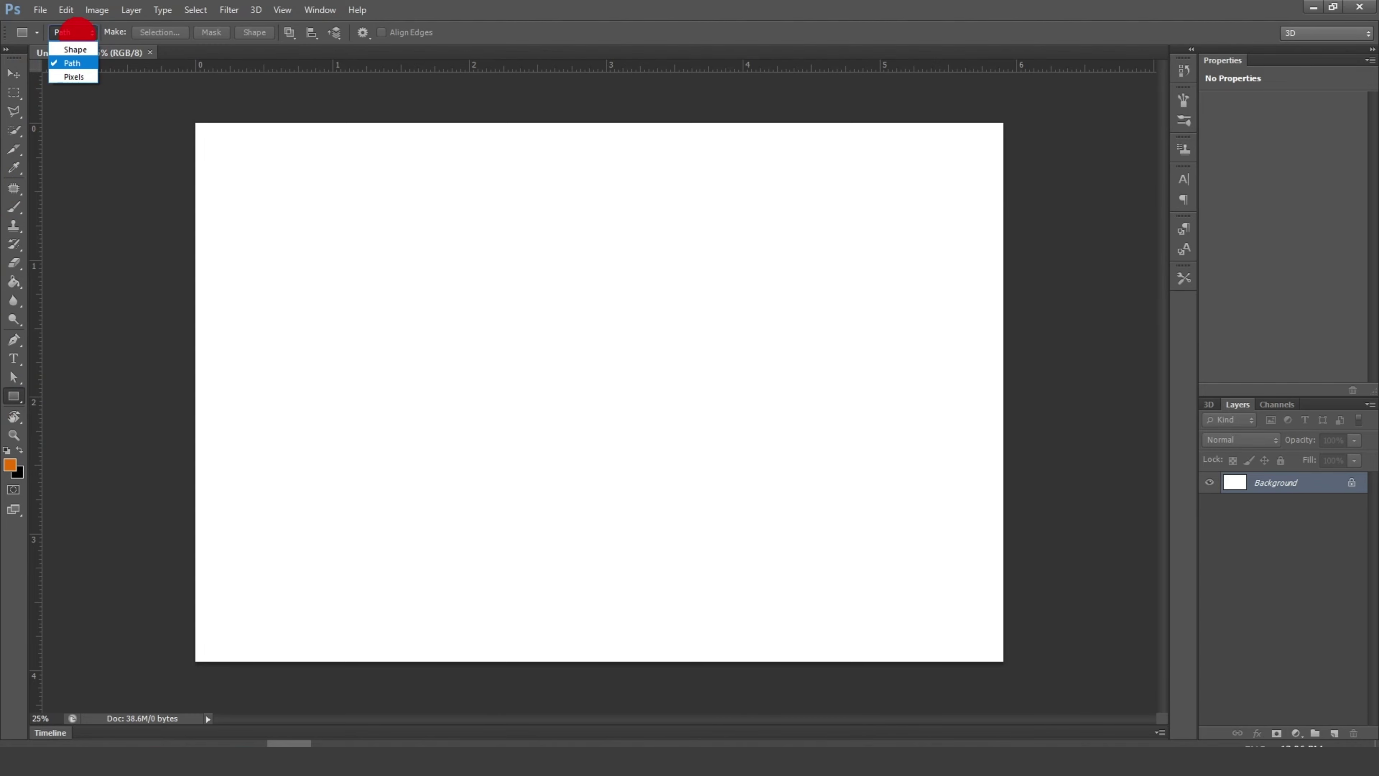
left_click(74, 49)
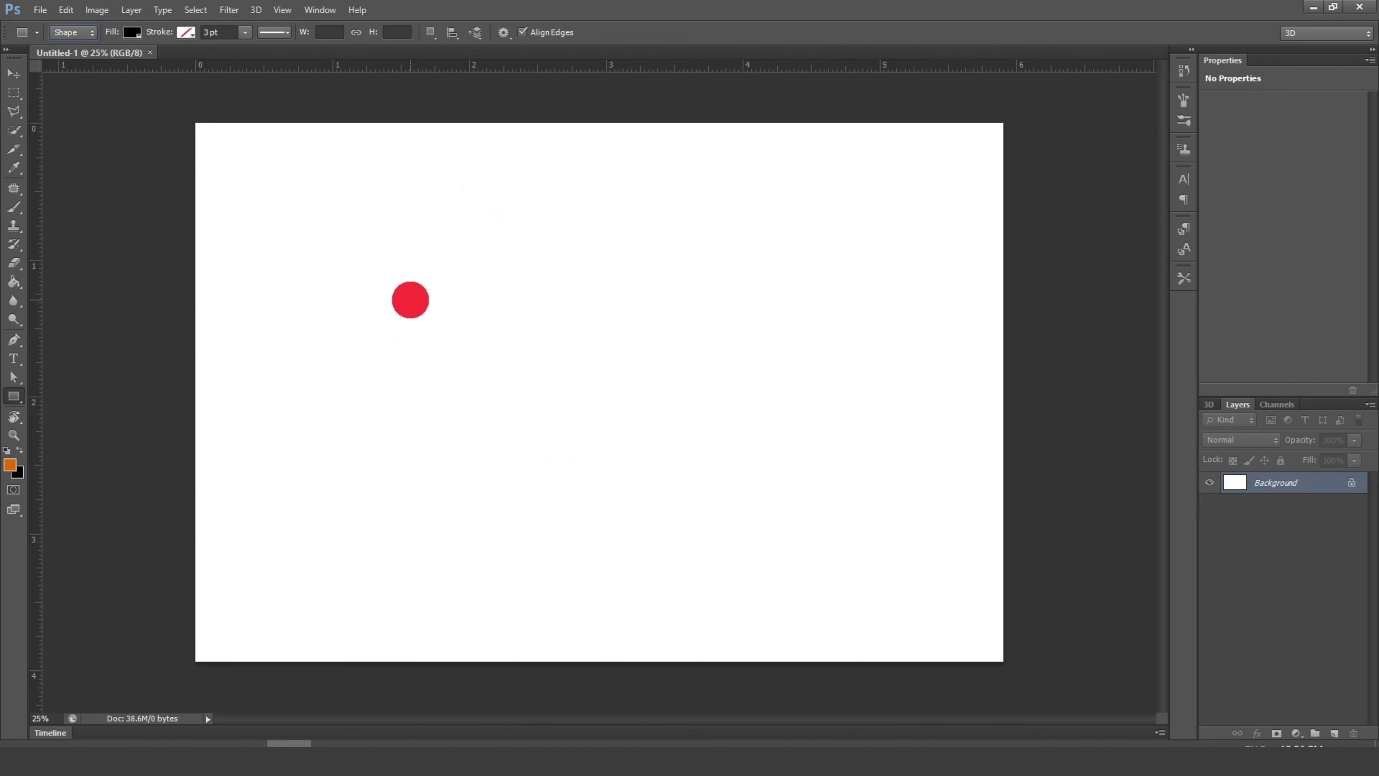
mouse_move(411, 299)
left_mouse_down()
mouse_move(760, 477)
mouse_move(775, 499)
left_mouse_up()
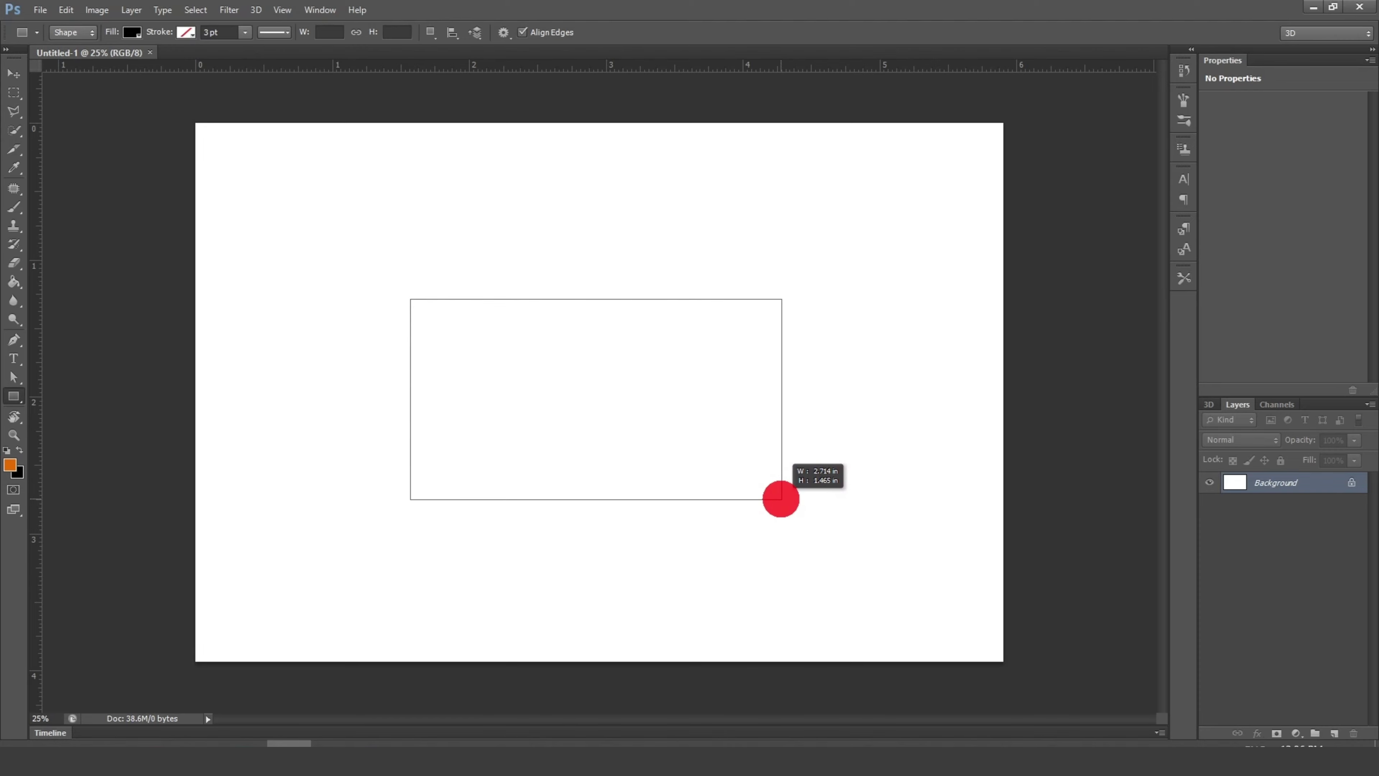
left_click_drag(776, 501, 782, 499)
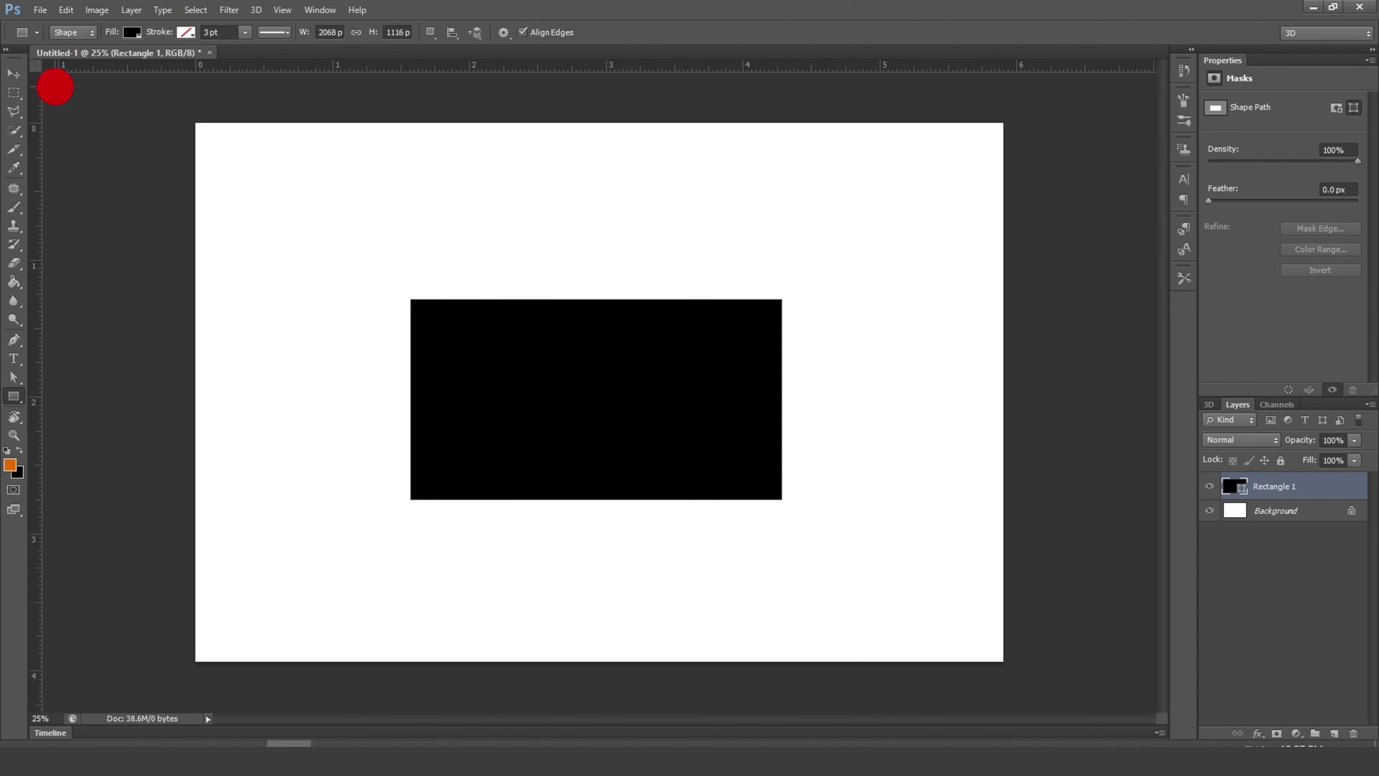
Step: Scale the black rectangle up to about 127% and nudge it slightly left
left_click(11, 73)
key("ctrl+t")
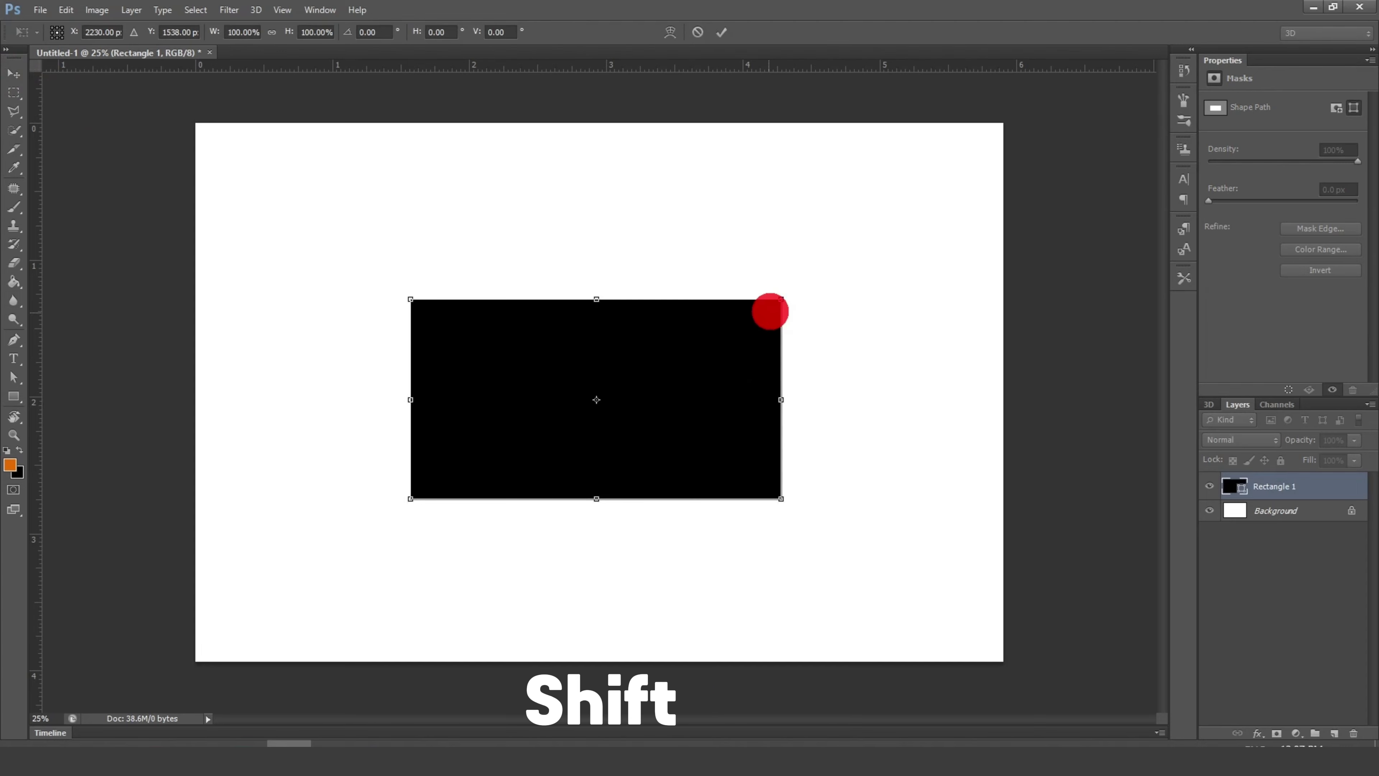
left_click_drag(782, 299, 830, 286)
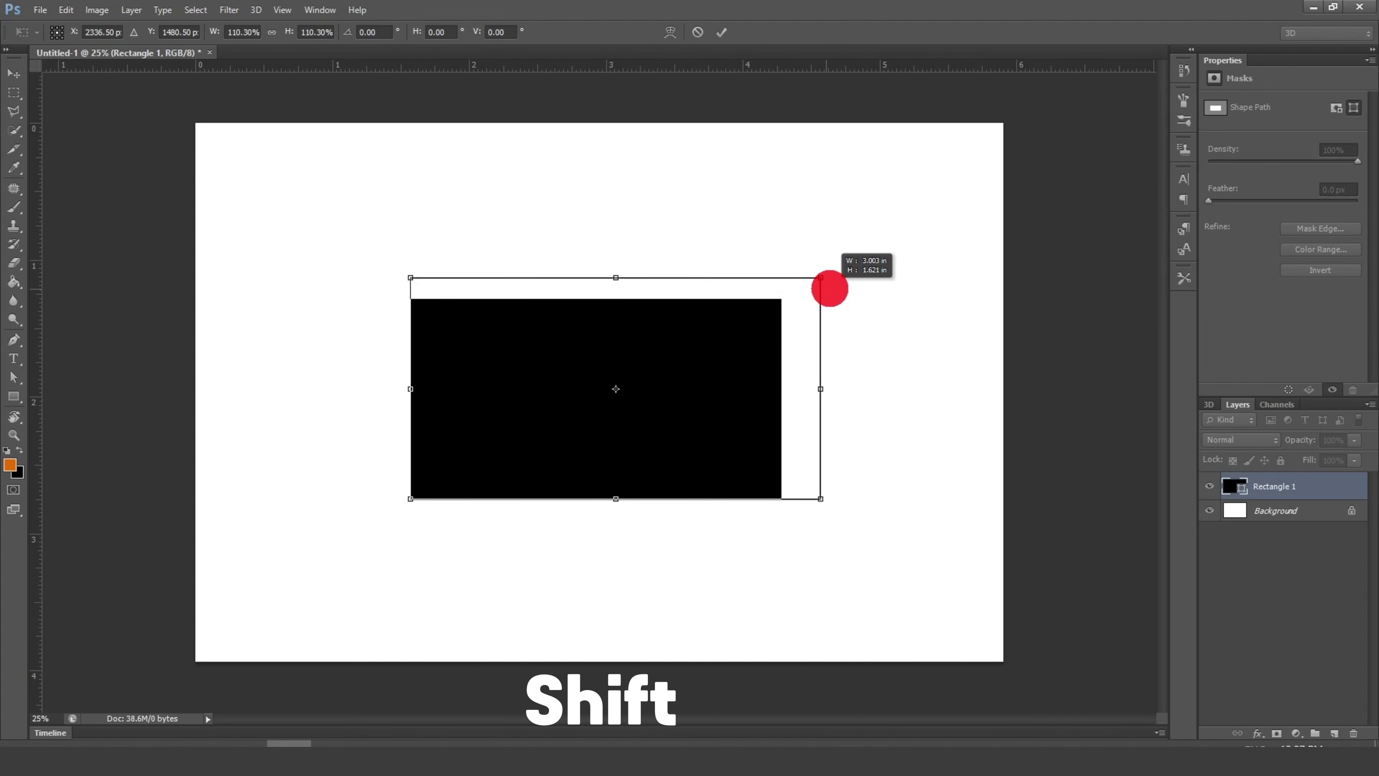
left_click_drag(410, 499, 373, 519)
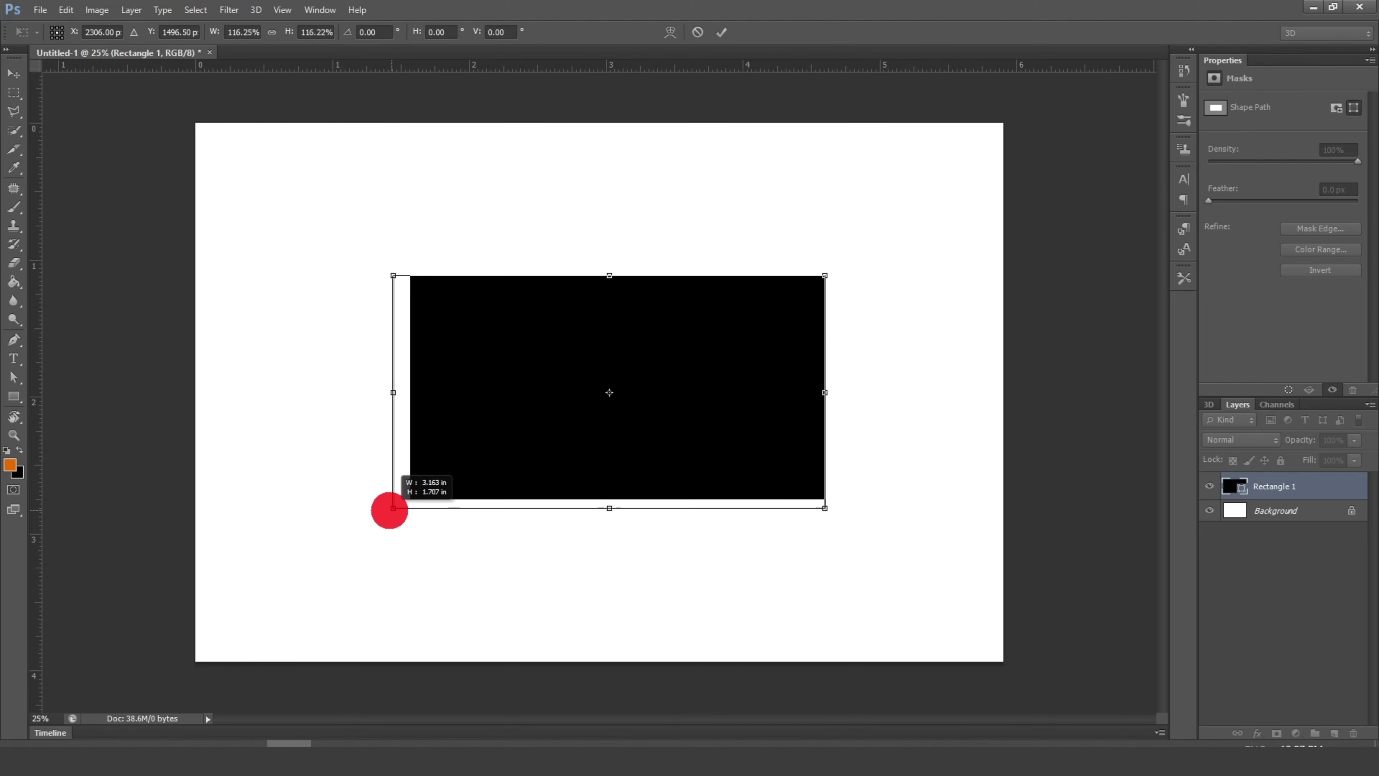
left_click_drag(825, 275, 845, 265)
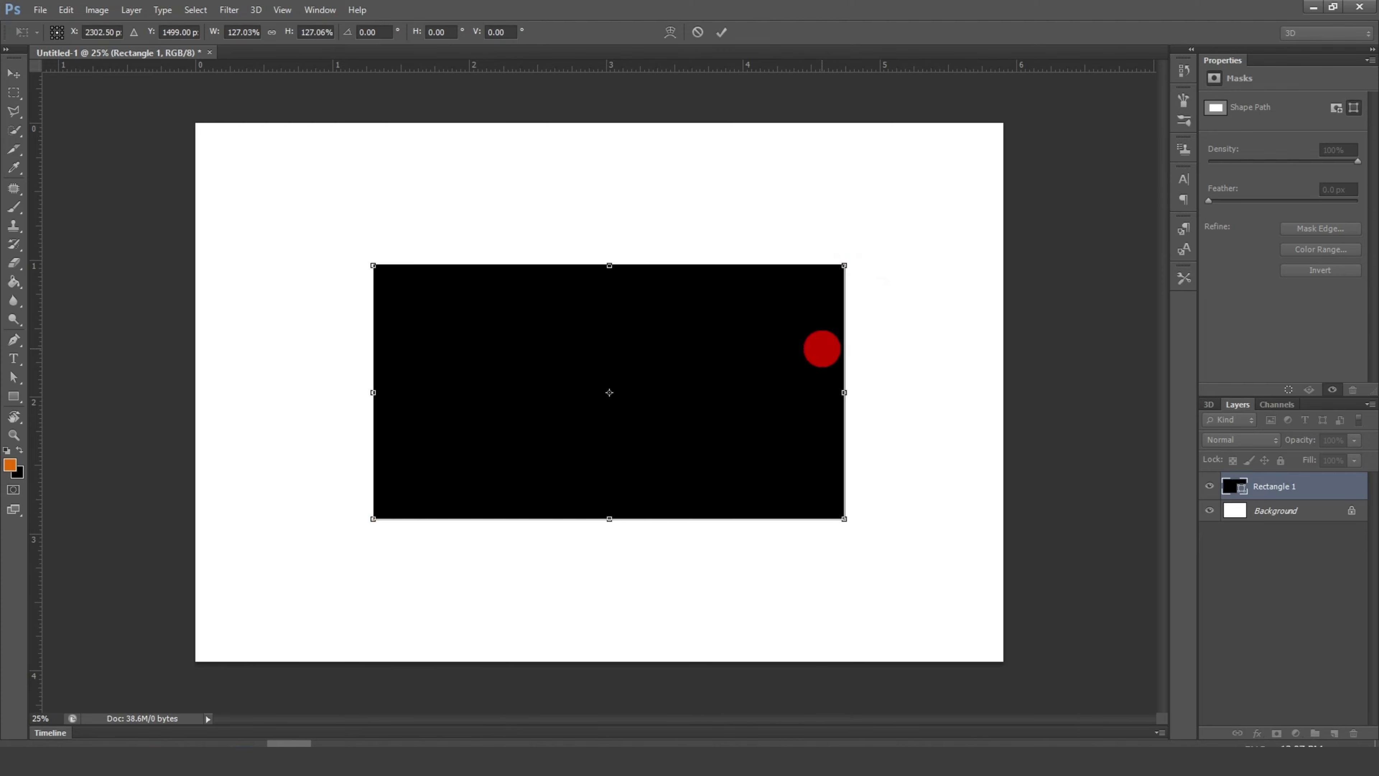
left_click_drag(780, 346, 772, 346)
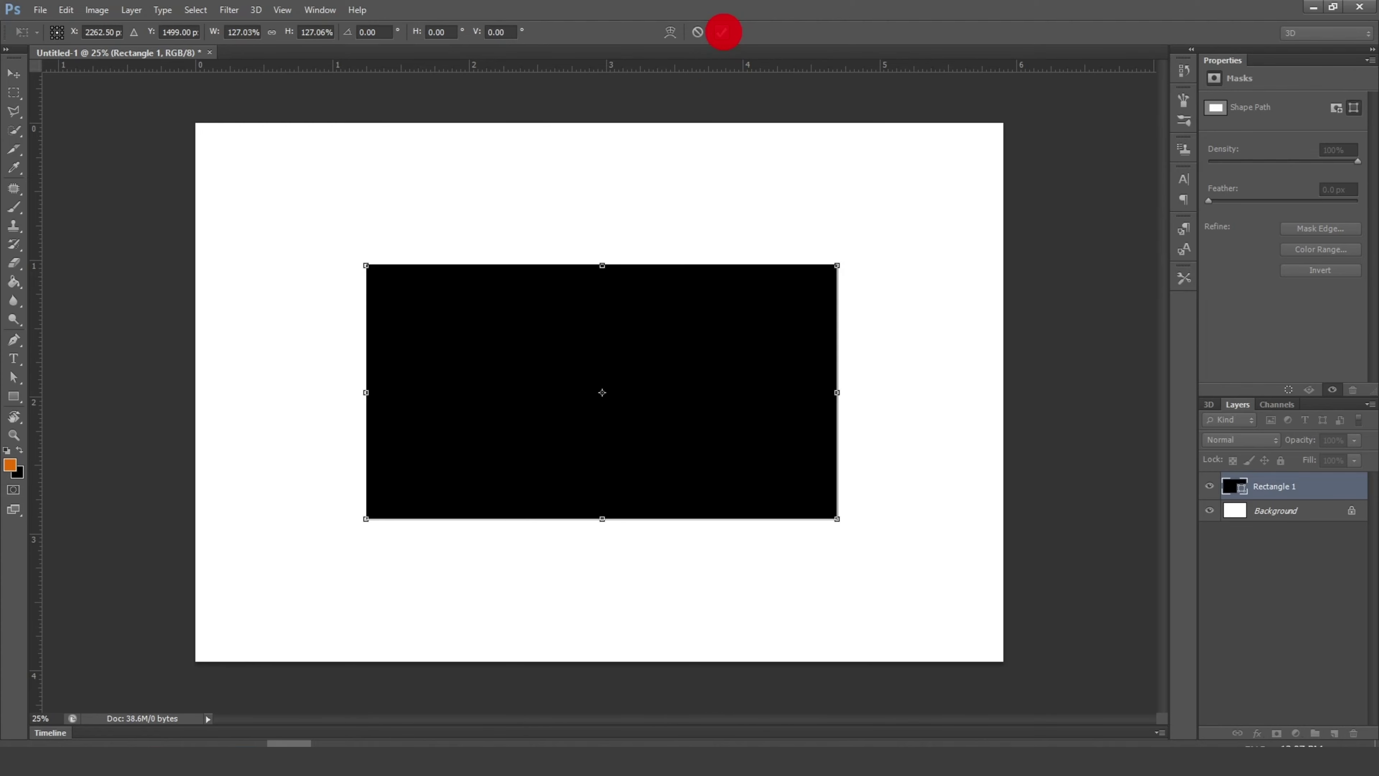
left_click(722, 32)
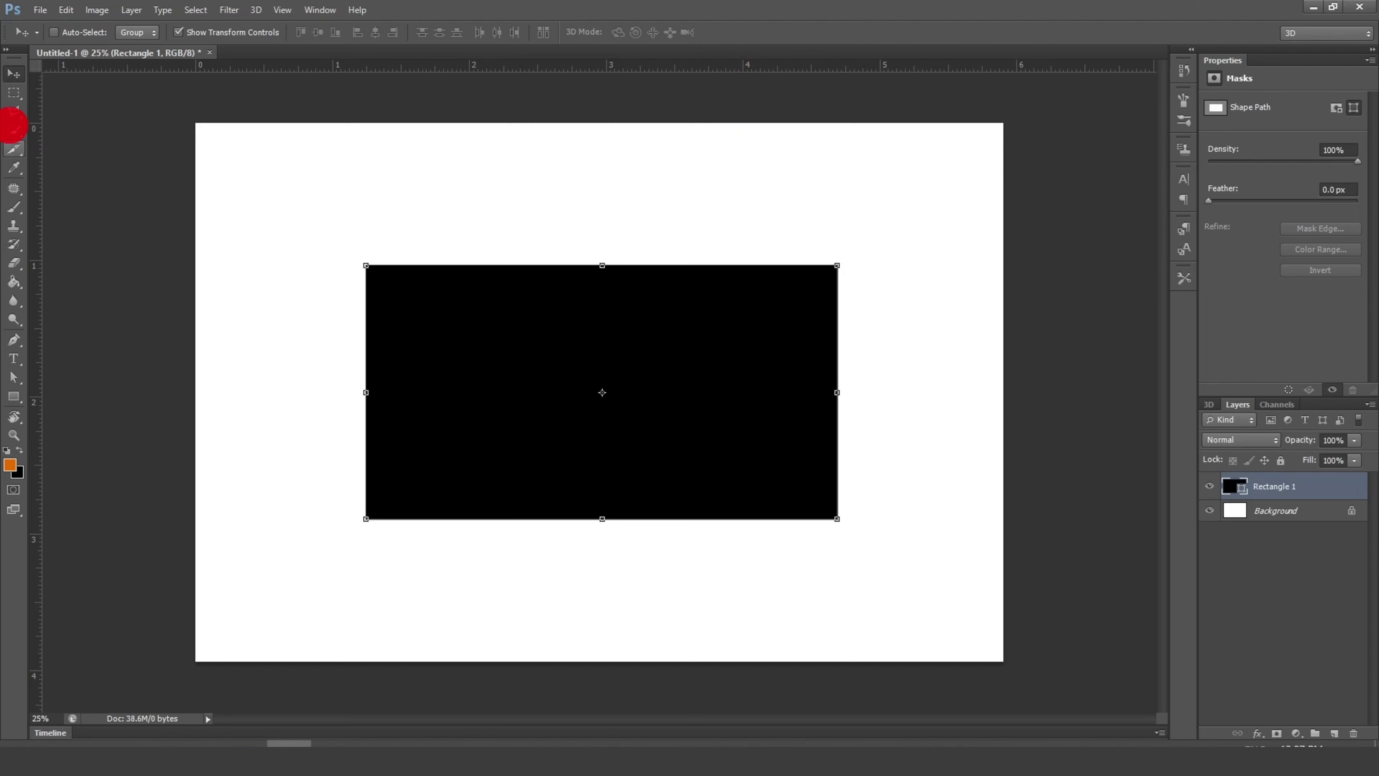
Step: Centre the black rectangle vertically and horizontally on the canvas, then add empty Layer 1
key("ctrl+a")
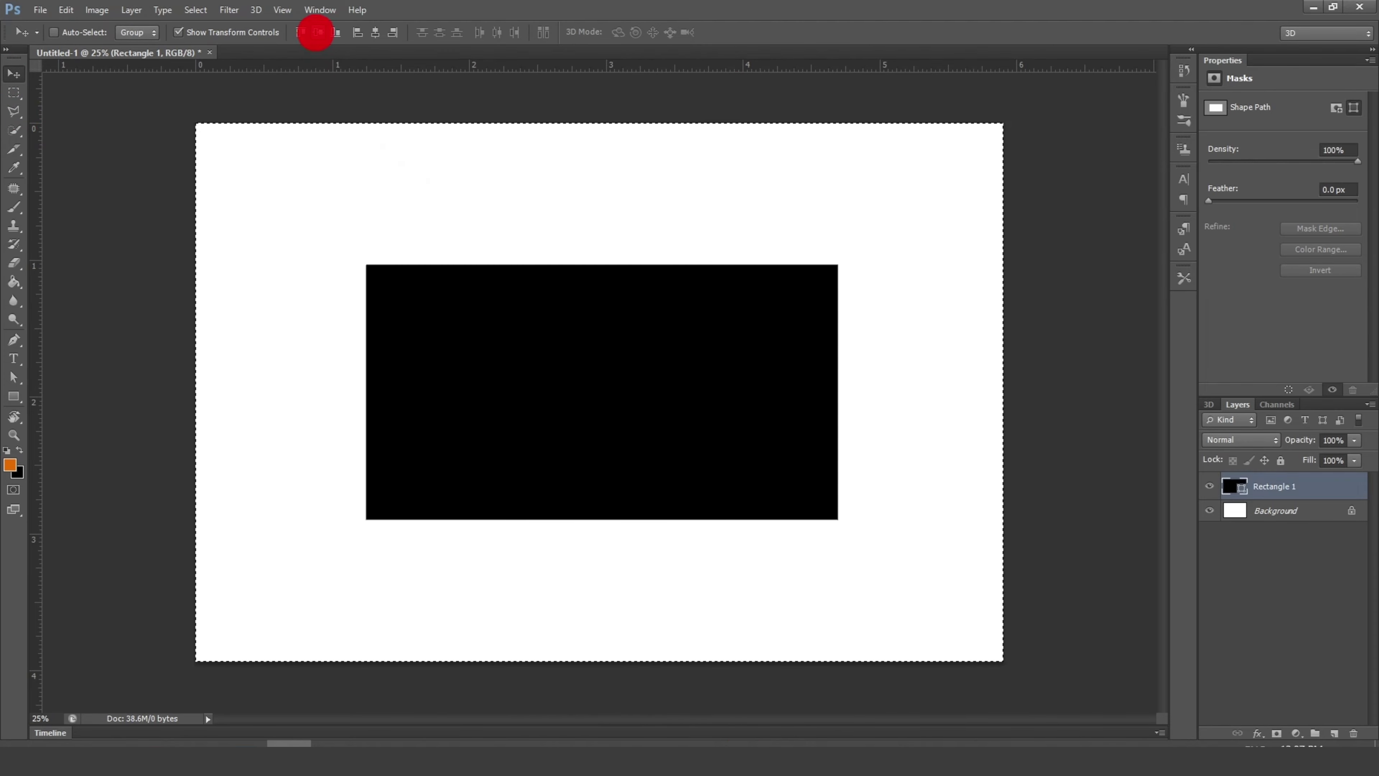
left_click(316, 32)
left_click(372, 33)
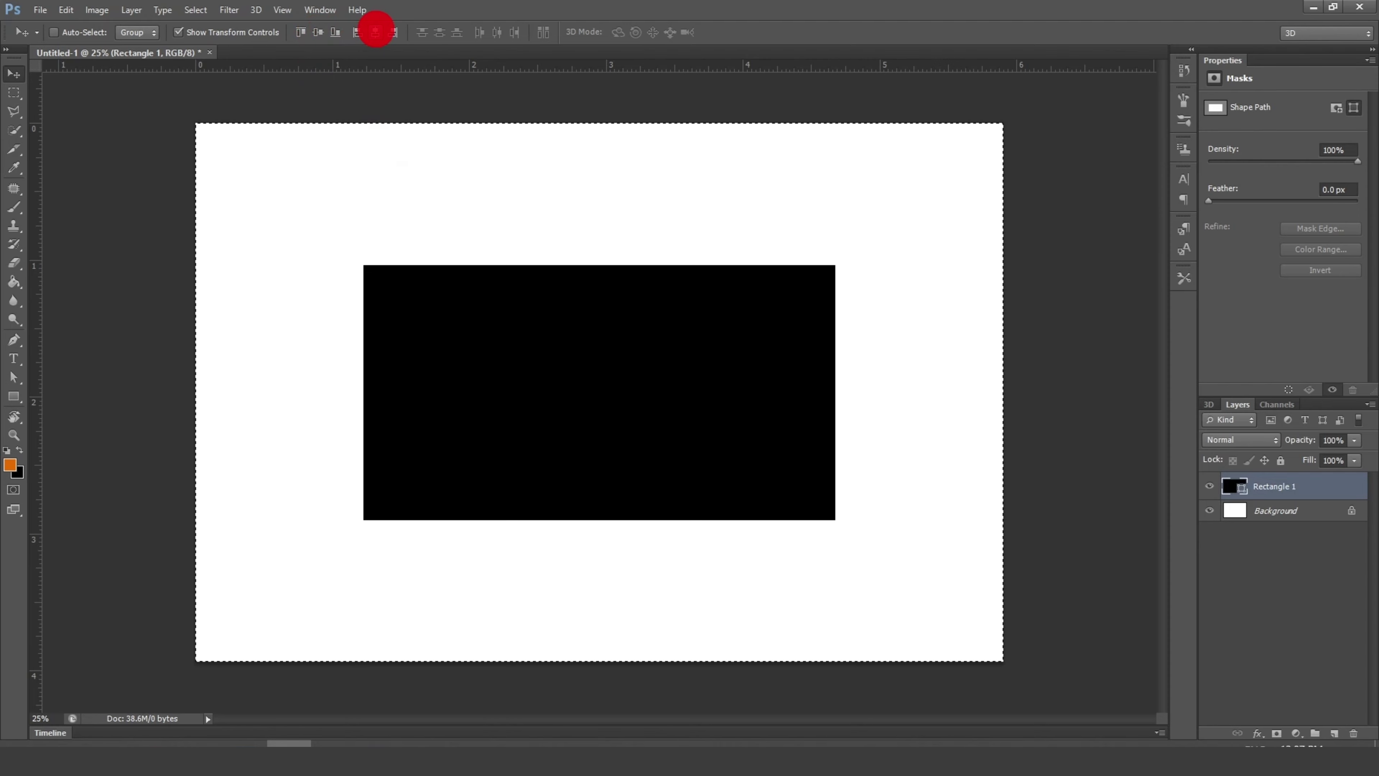
key("ctrl+d")
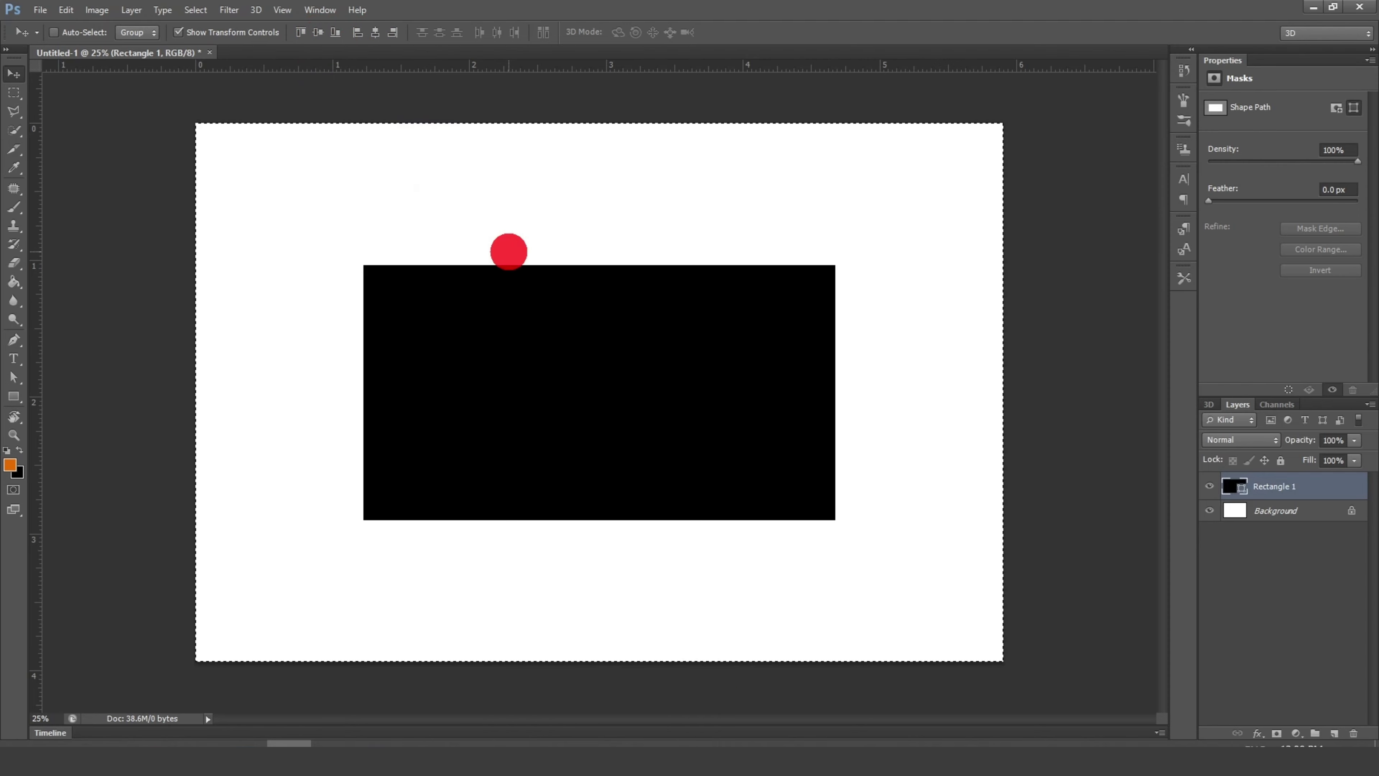
scroll(509, 252, "up", 2)
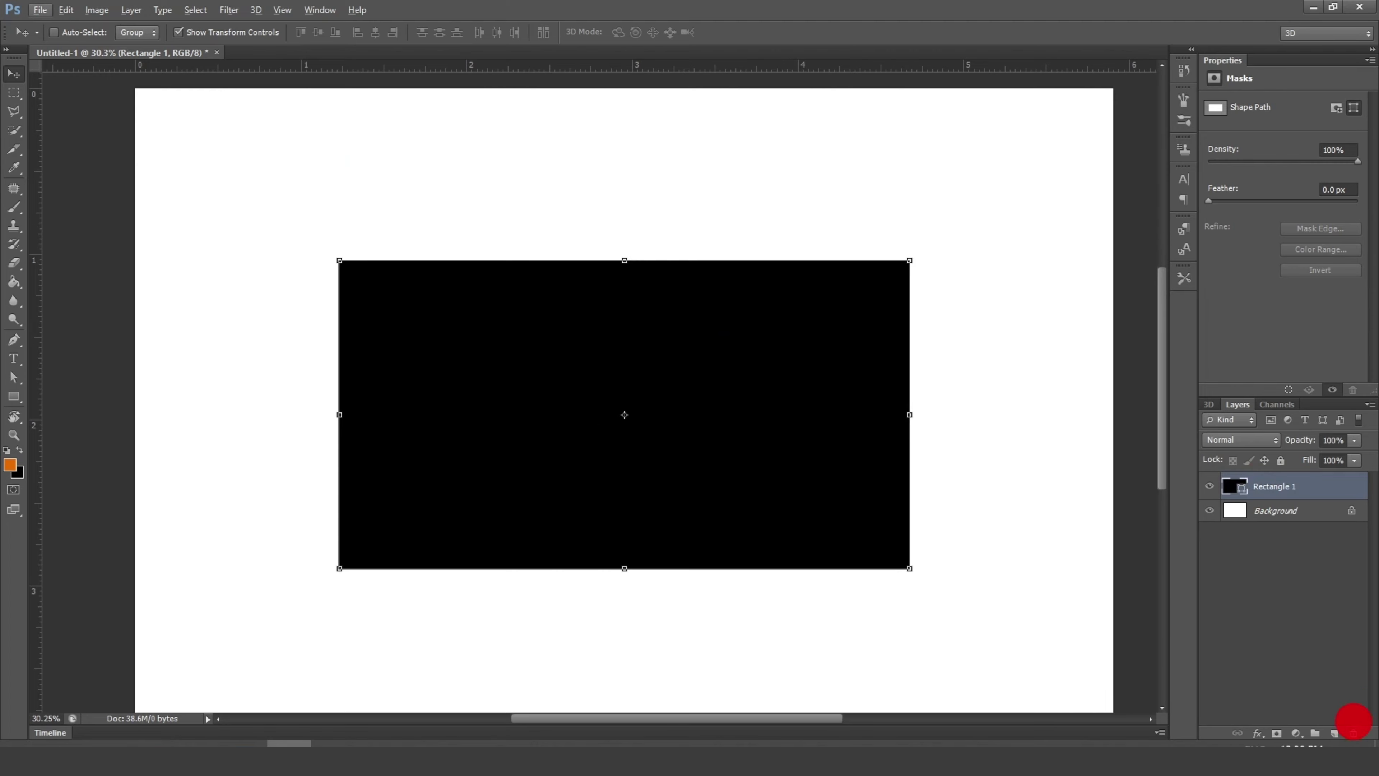
left_click(1334, 732)
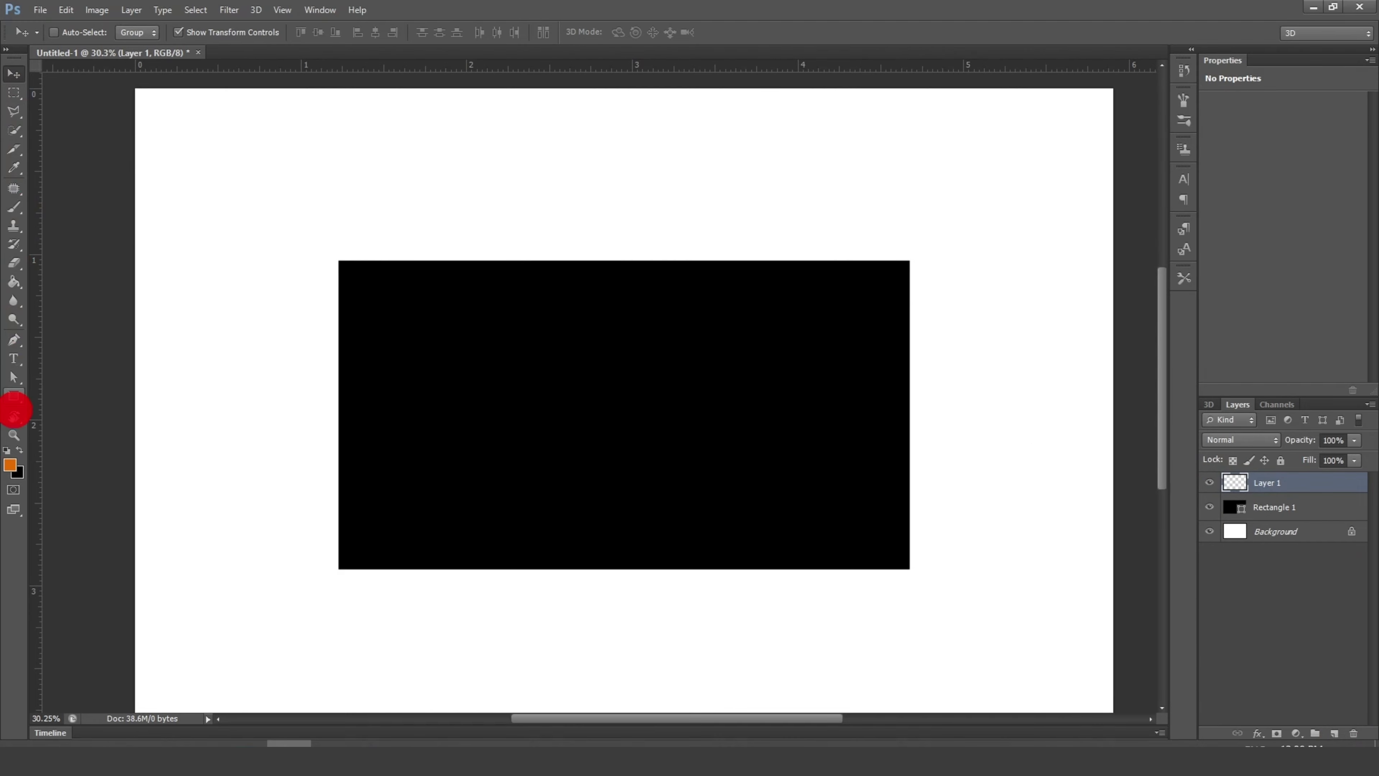
Step: Draw a small black square, Rectangle 2, above the big rectangle
left_click(14, 397)
left_click(87, 396)
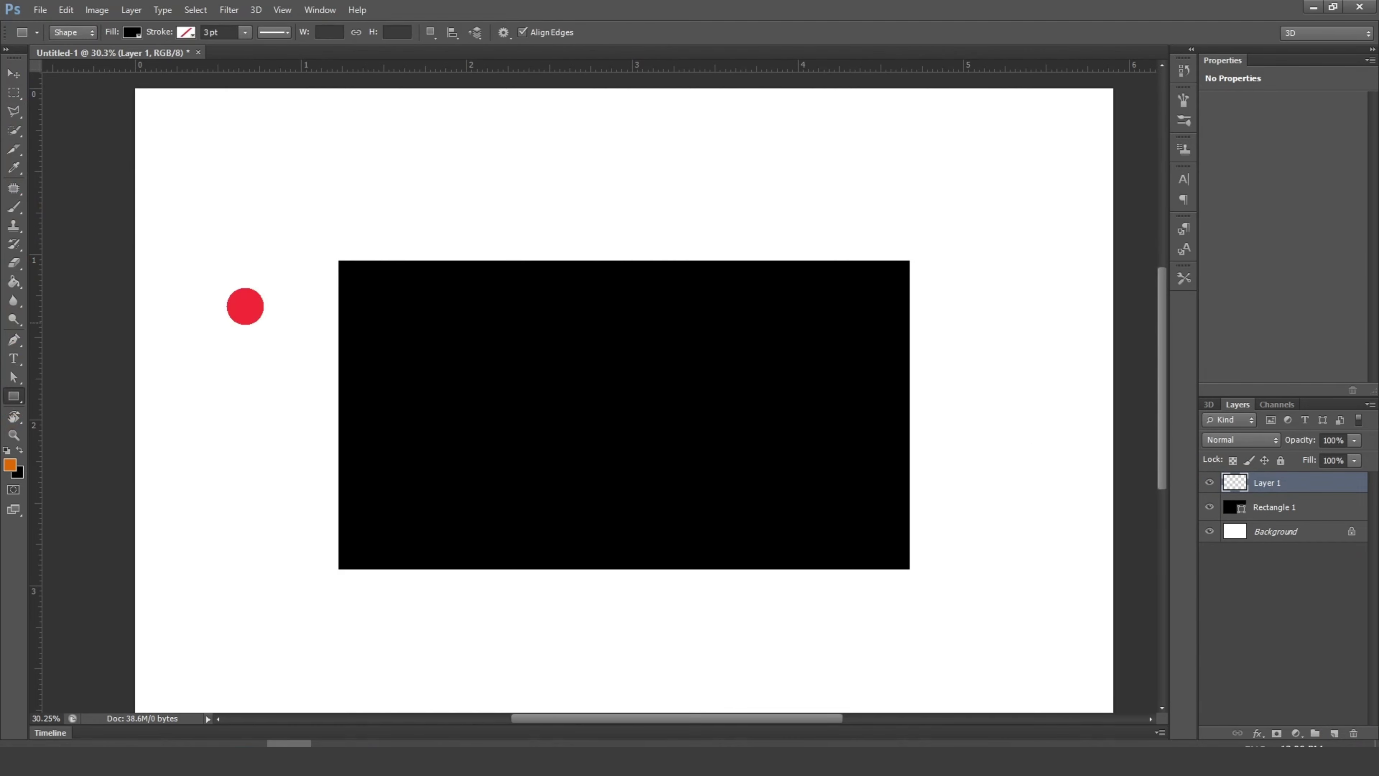
left_click_drag(349, 166, 389, 212)
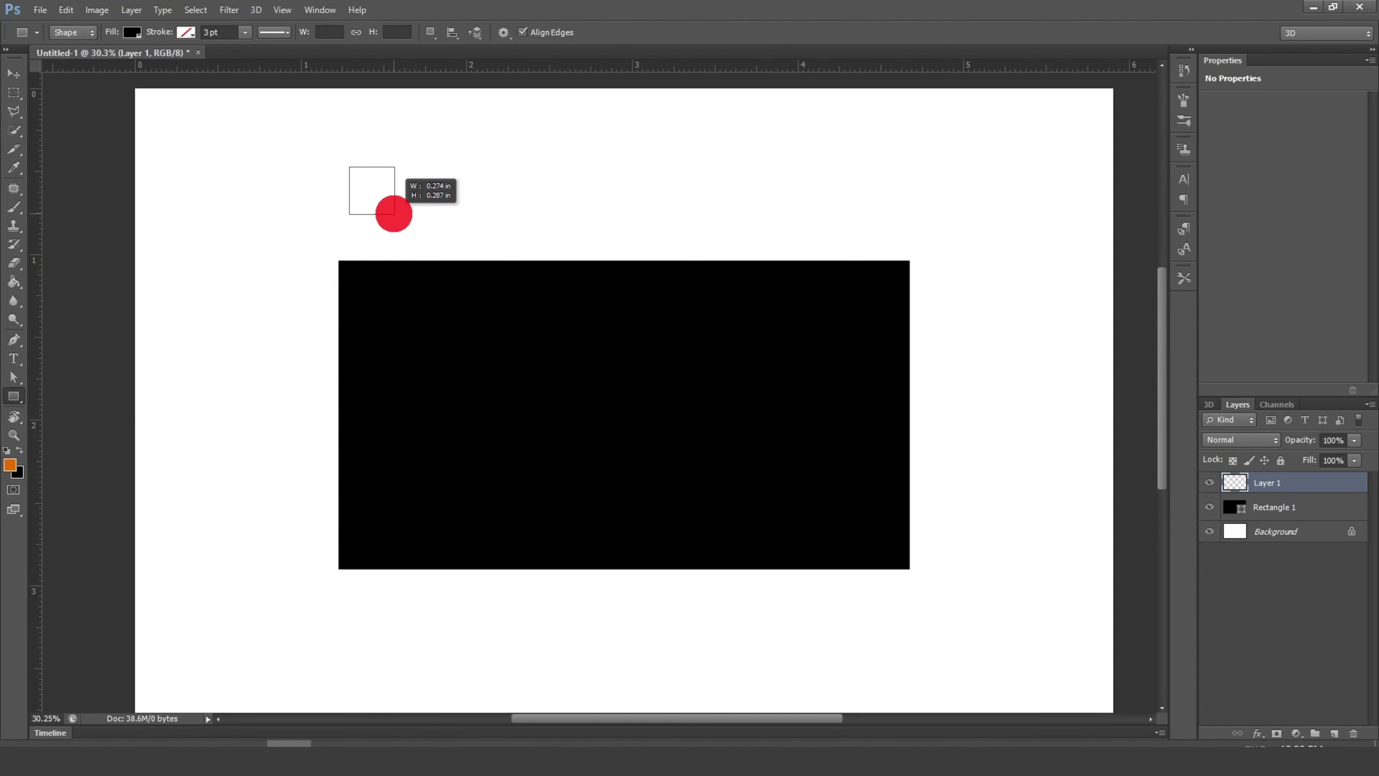
left_click_drag(393, 214, 395, 214)
scroll(411, 192, "up", 1)
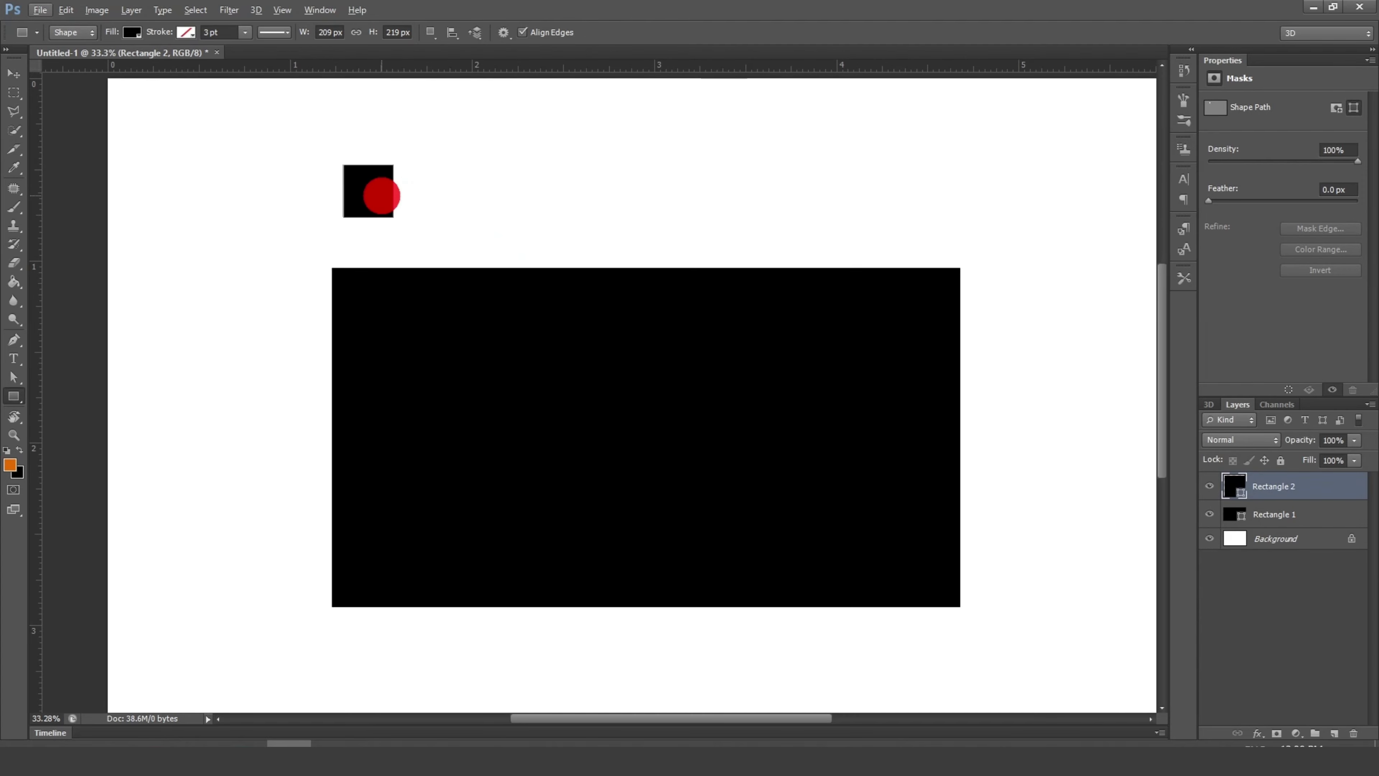
Step: Move the small square onto the big rectangle's top-left corner
left_click(13, 74)
scroll(372, 200, "up", 1)
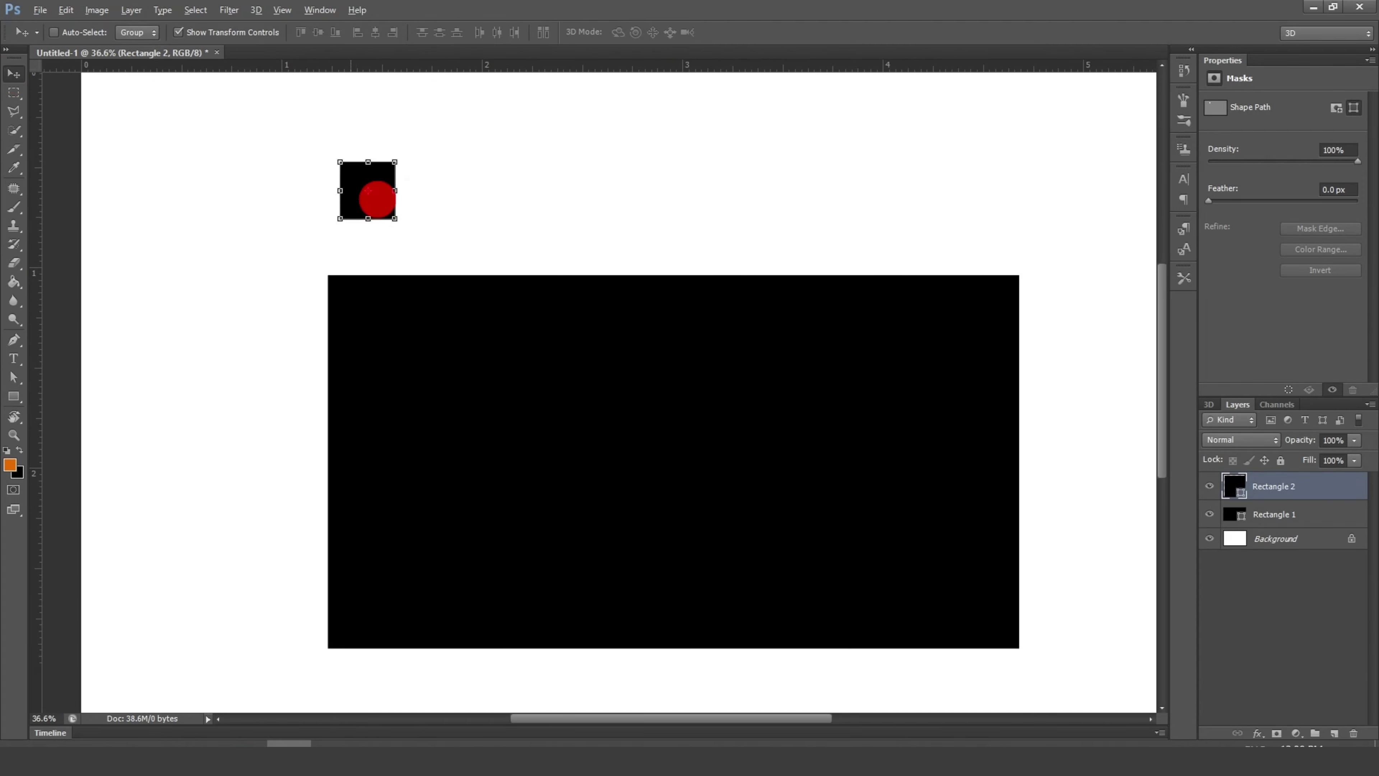
scroll(373, 176, "up", 2)
mouse_move(373, 175)
left_mouse_down()
mouse_move(401, 322)
mouse_move(369, 330)
mouse_move(362, 315)
left_mouse_up()
scroll(383, 360, "up", 4)
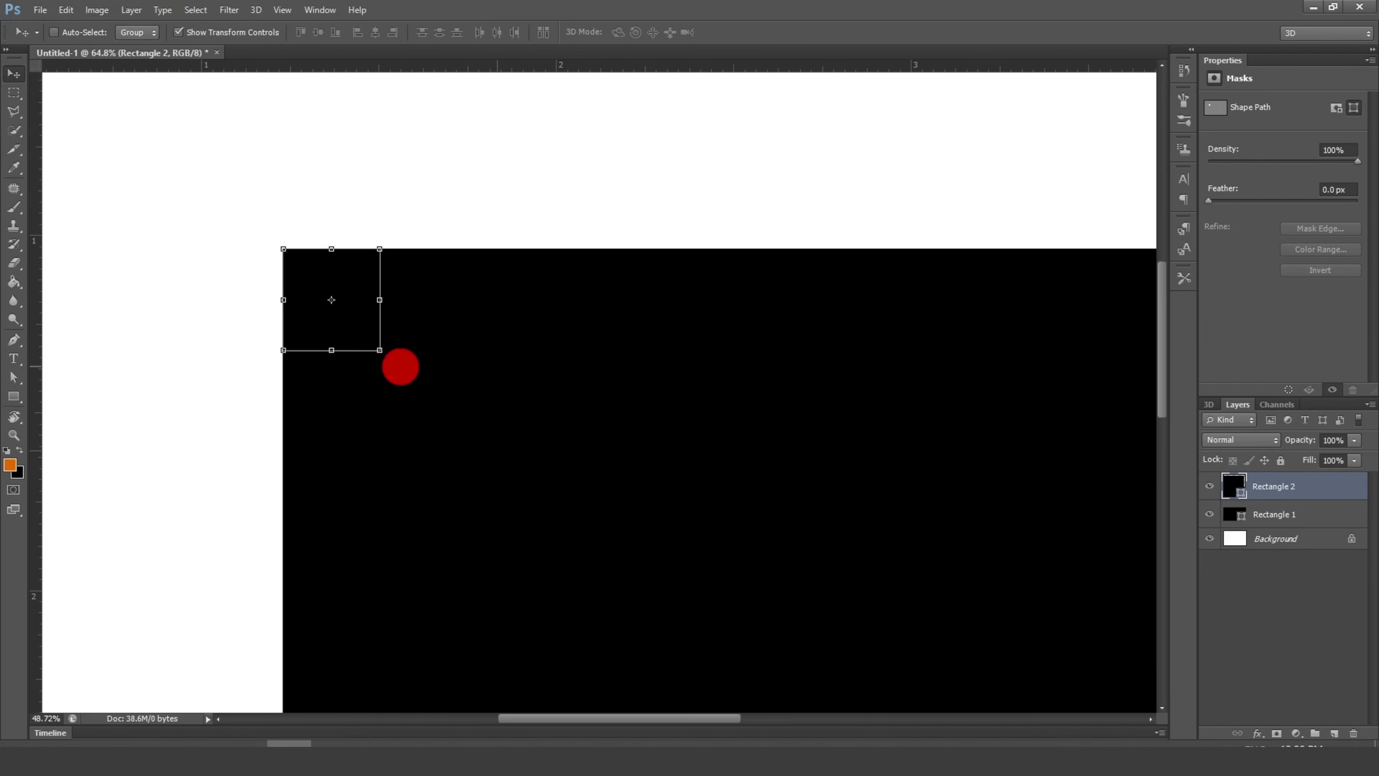
scroll(400, 367, "down", 10)
scroll(351, 272, "up", 5)
scroll(355, 271, "up", 2)
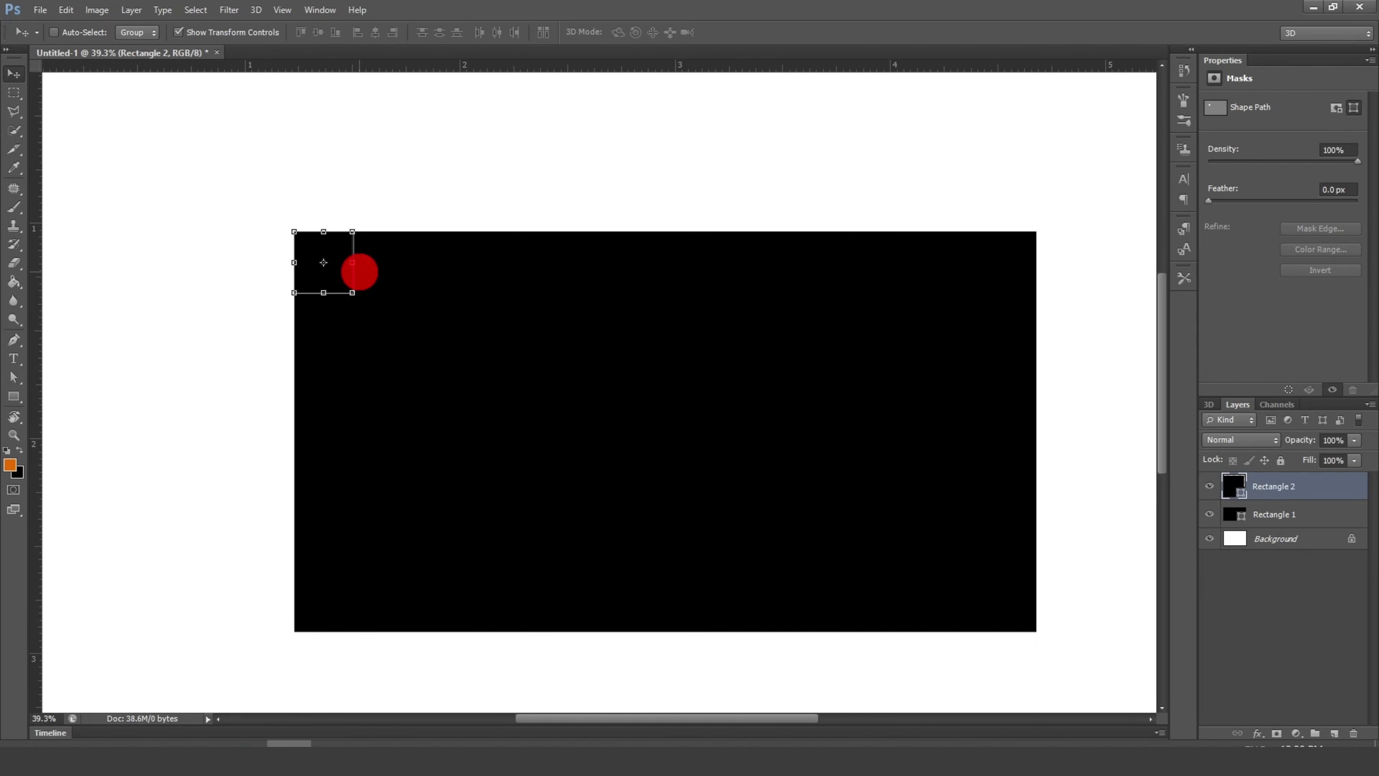
Step: Show rulers and place guides along the small square's bottom and right edges
key("ctrl+r")
key("ctrl+r")
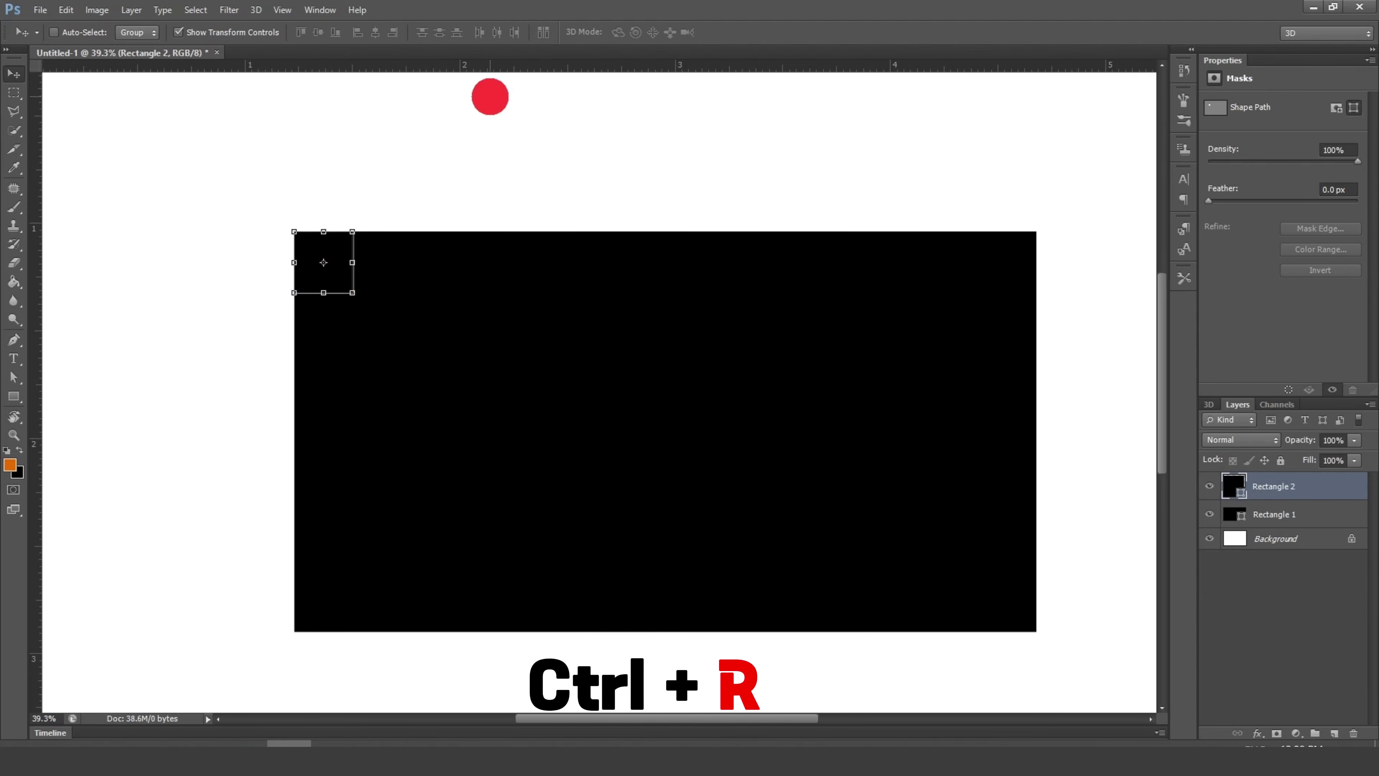
left_click_drag(485, 67, 493, 292)
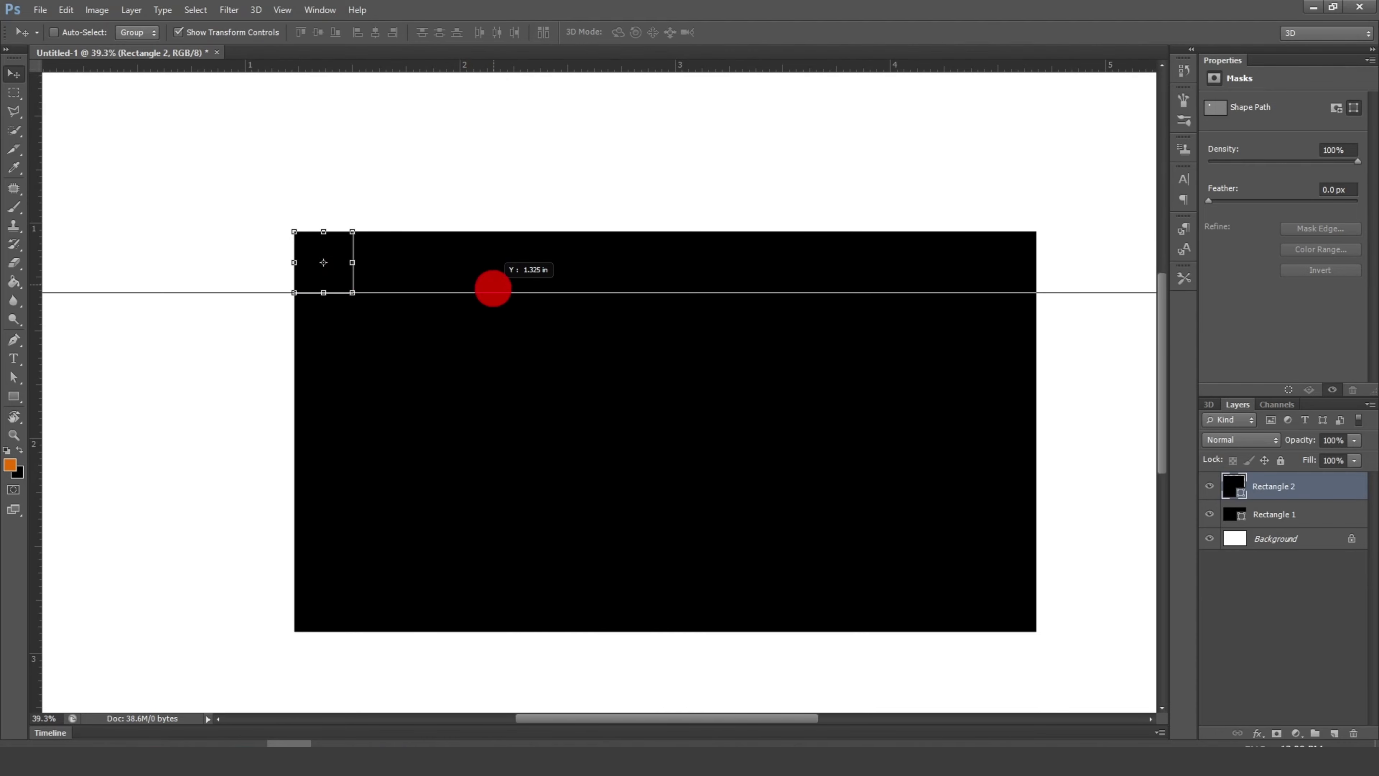
scroll(493, 292, "down", 2)
scroll(493, 291, "down", 1)
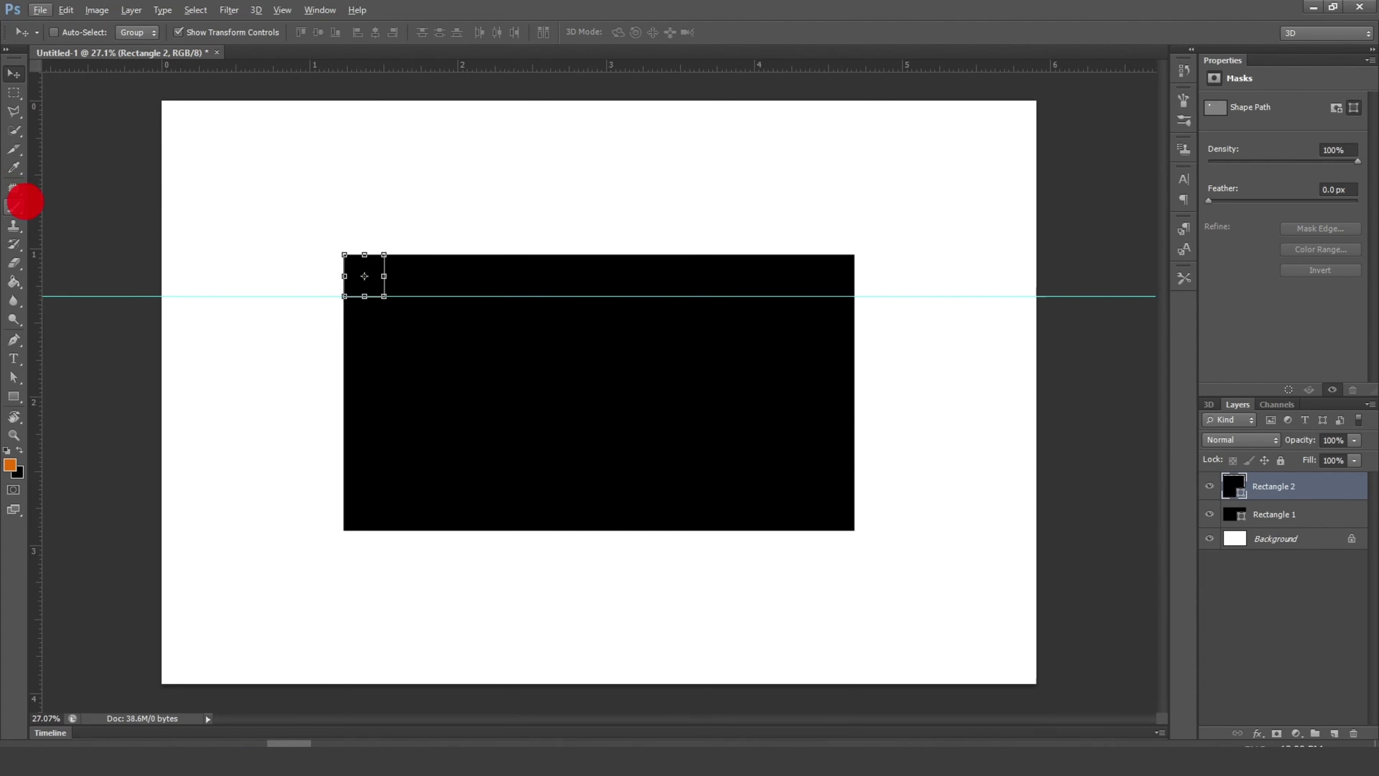
left_click_drag(36, 206, 386, 297)
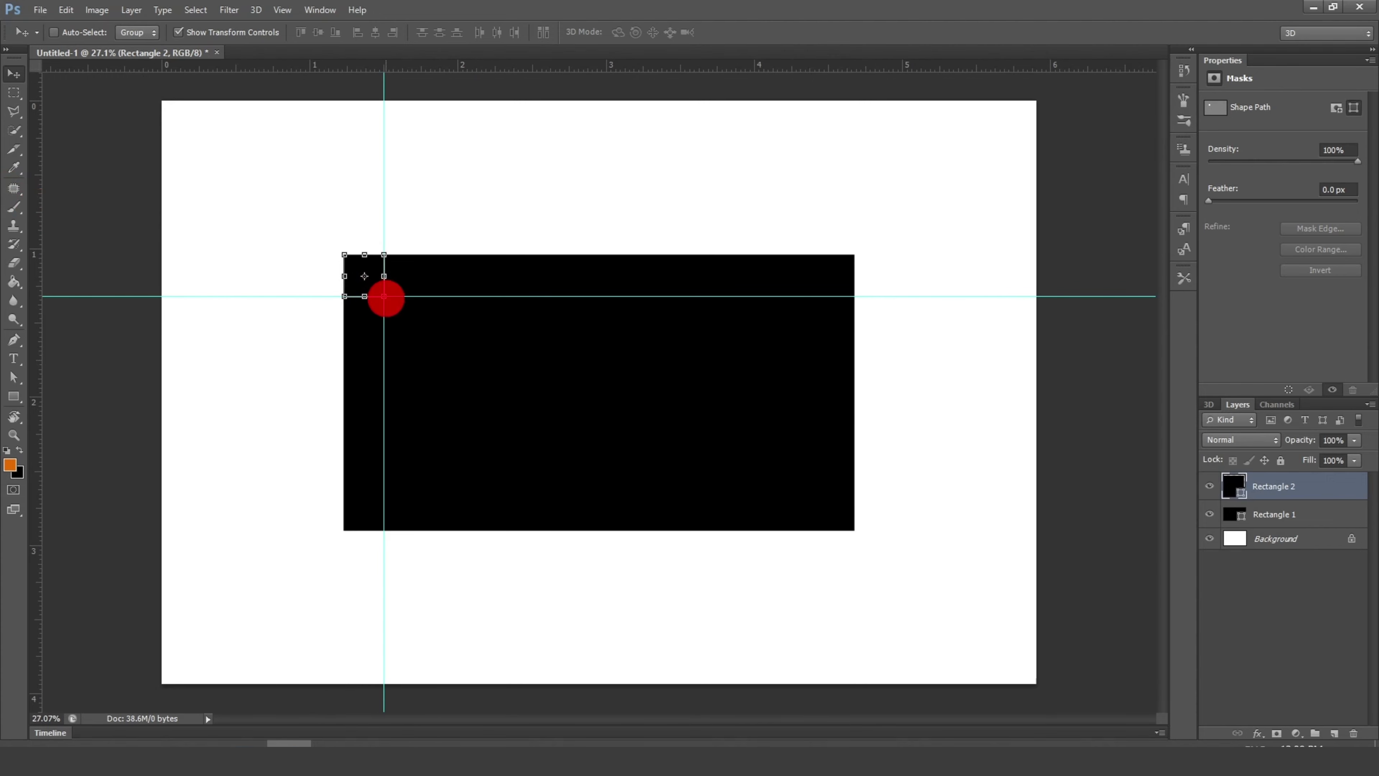
scroll(385, 298, "up", 2)
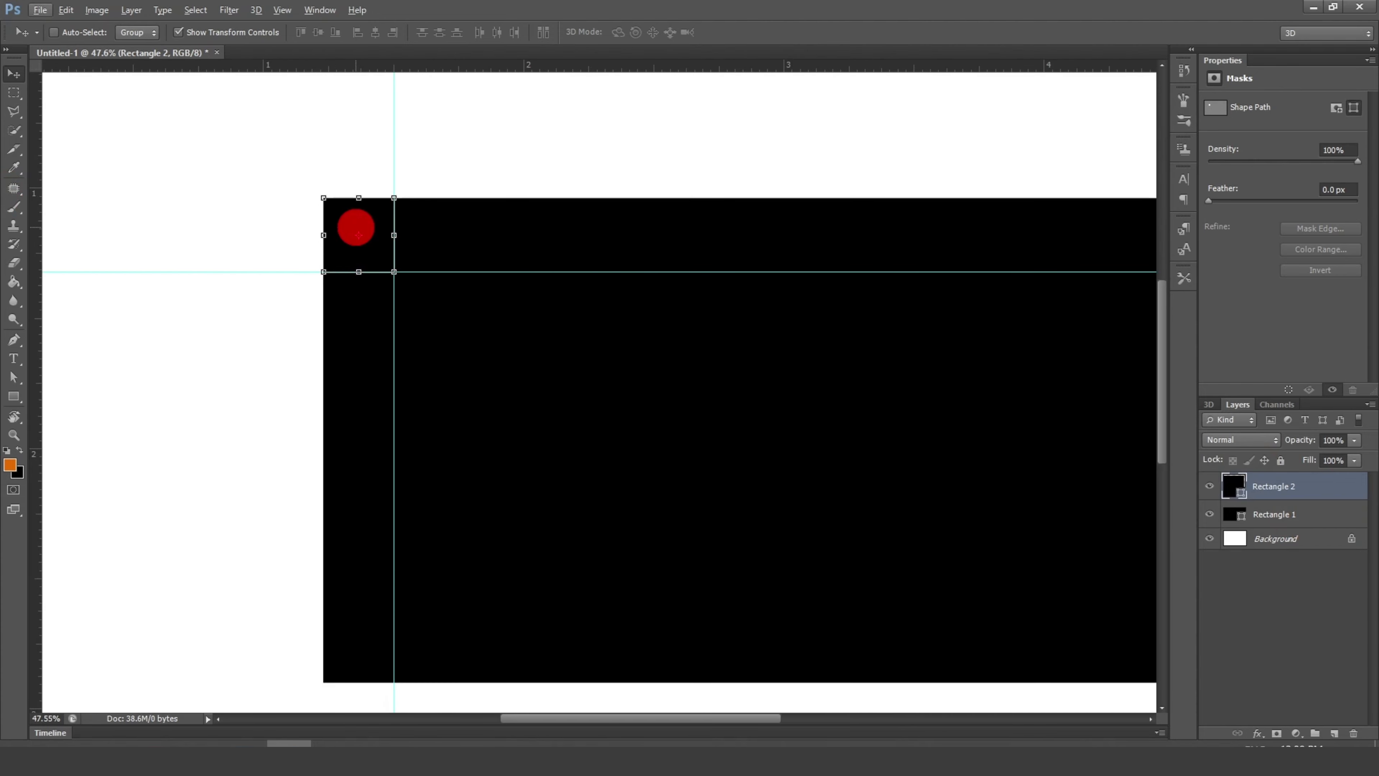
Step: Move the square to the bottom-left corner and add a horizontal guide at its top
left_click_drag(359, 234, 363, 645)
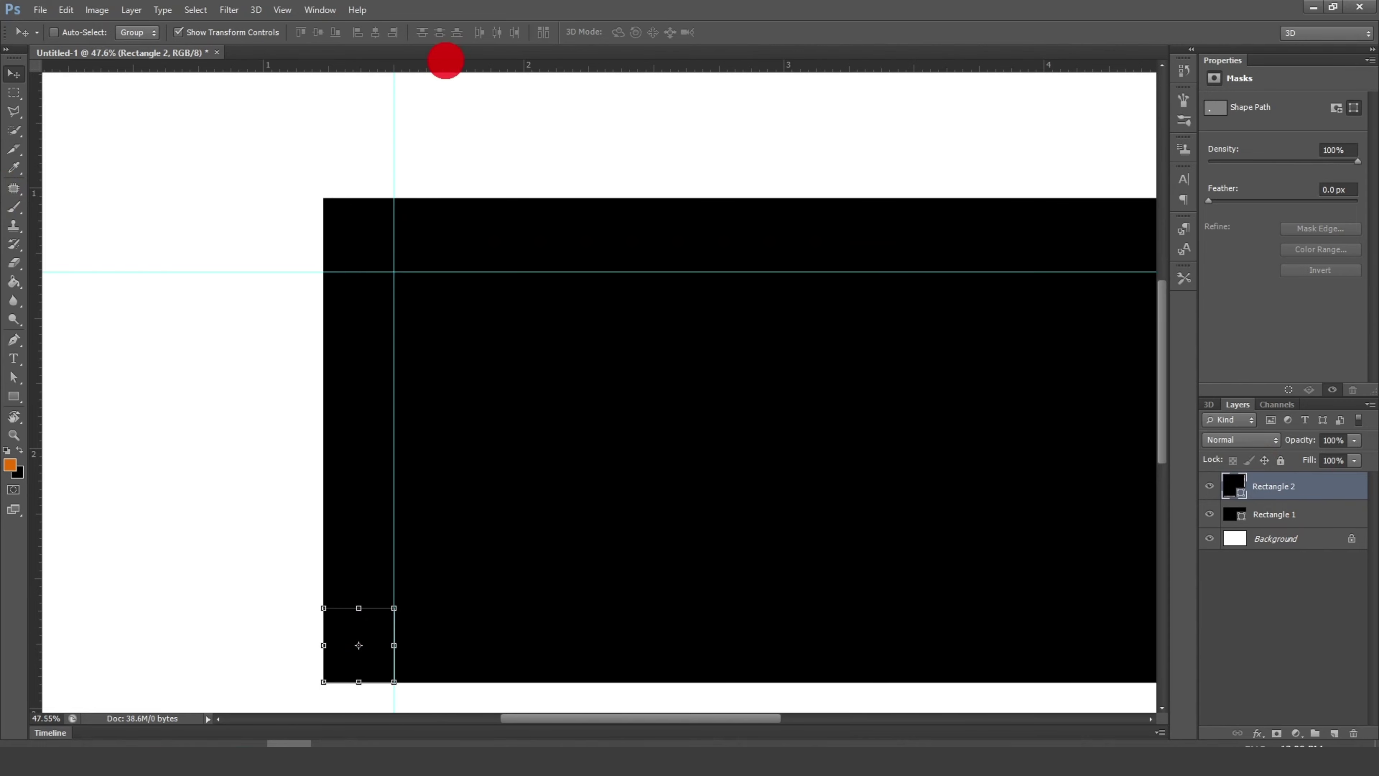
left_click_drag(448, 66, 475, 600)
scroll(471, 362, "down", 3)
scroll(437, 570, "up", 2)
scroll(317, 468, "up", 1)
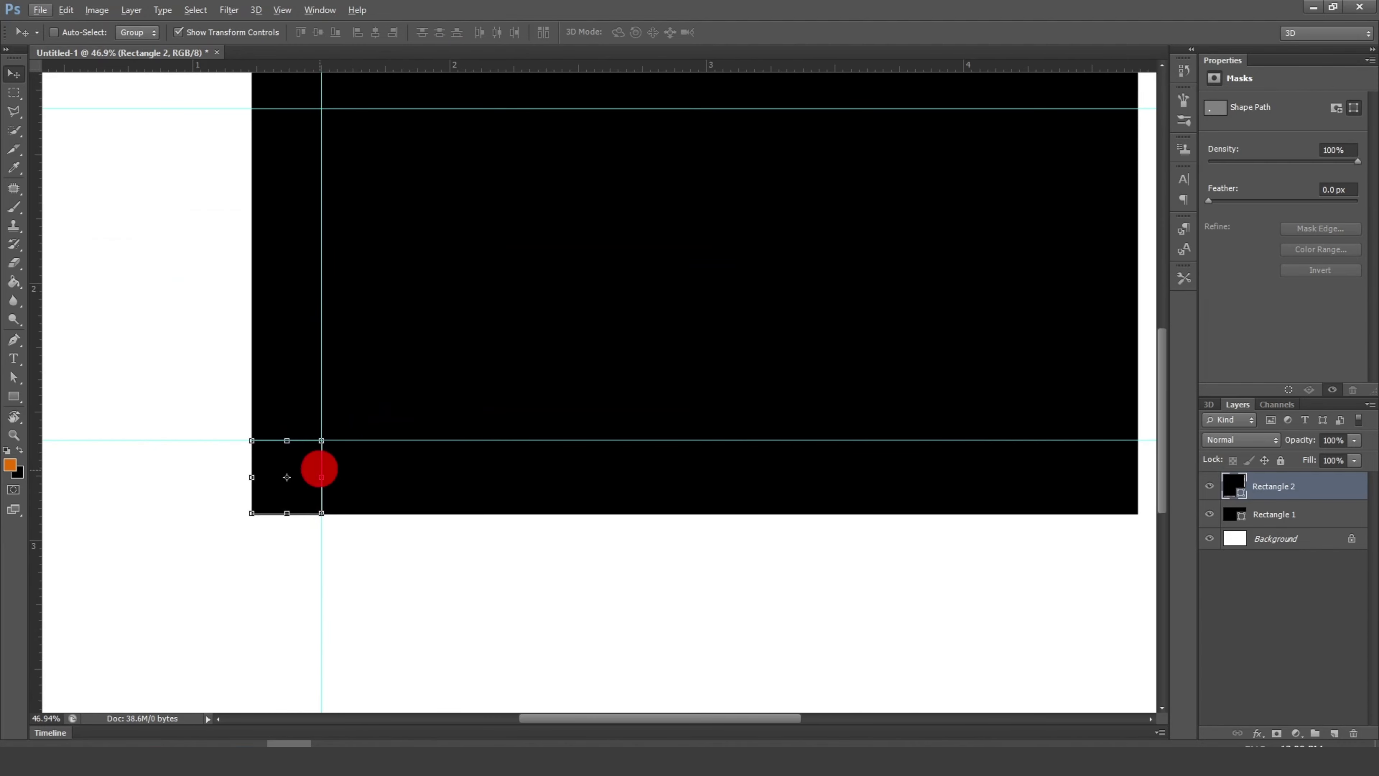
scroll(302, 456, "down", 1)
scroll(303, 464, "down", 1)
Step: Move the square to the bottom-right corner and add a vertical guide at its left edge
left_click_drag(303, 463, 977, 458)
scroll(1044, 469, "up", 2)
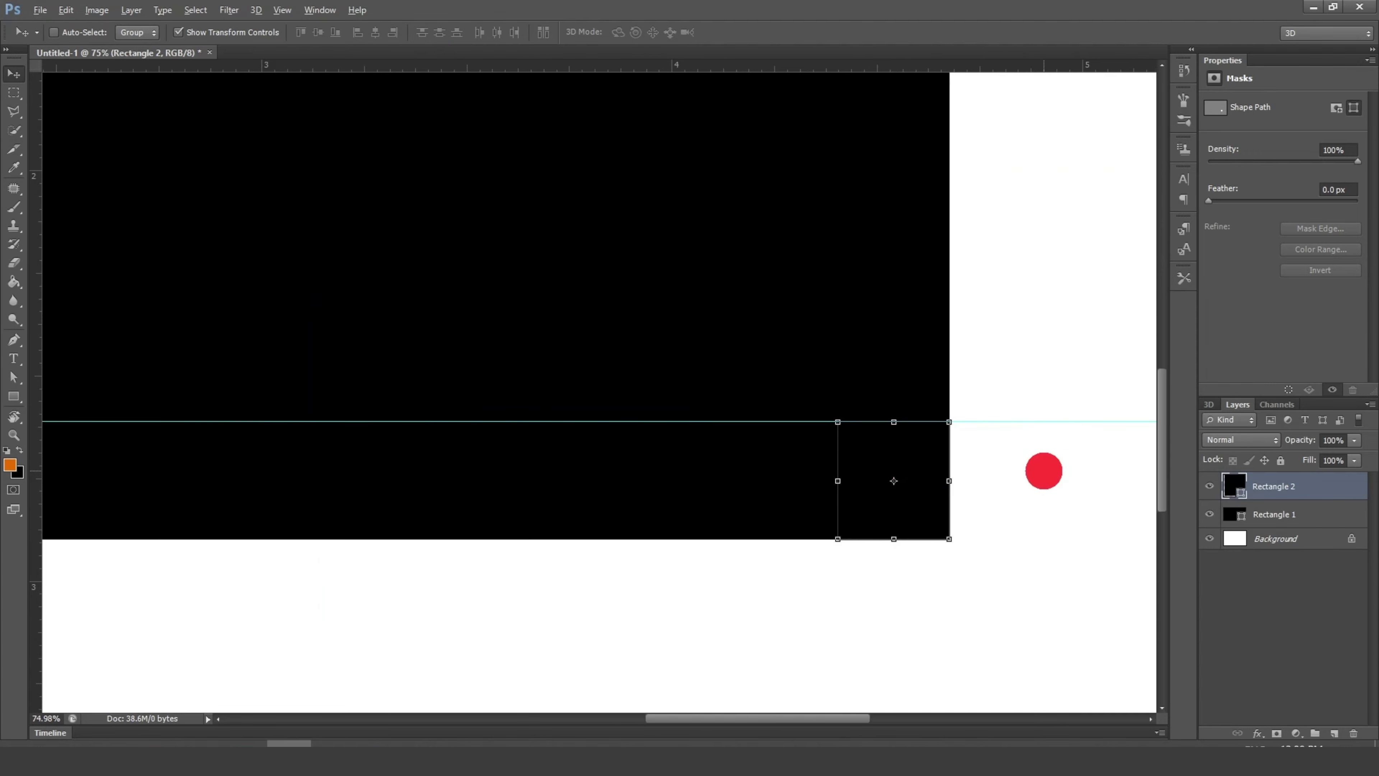
left_click_drag(41, 277, 837, 388)
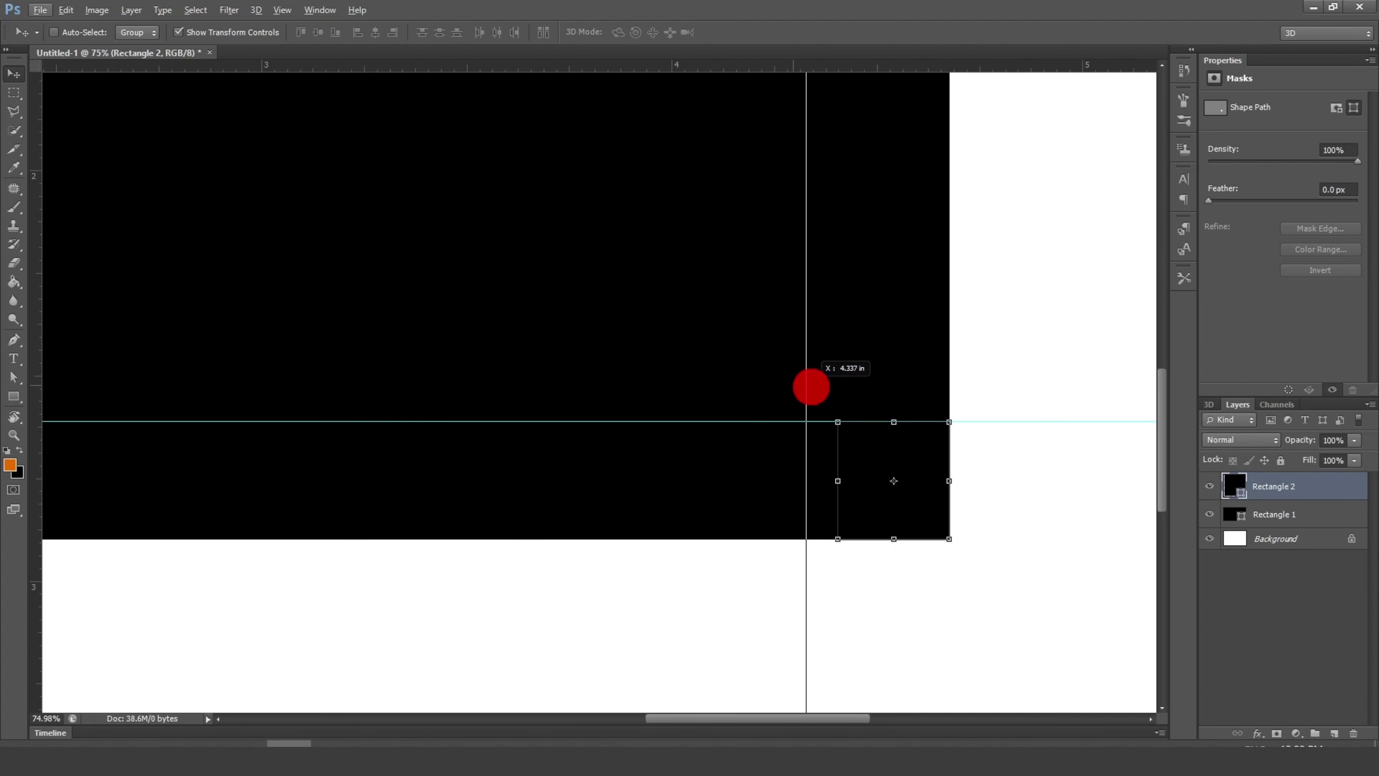
scroll(671, 416, "down", 3)
scroll(594, 400, "down", 2)
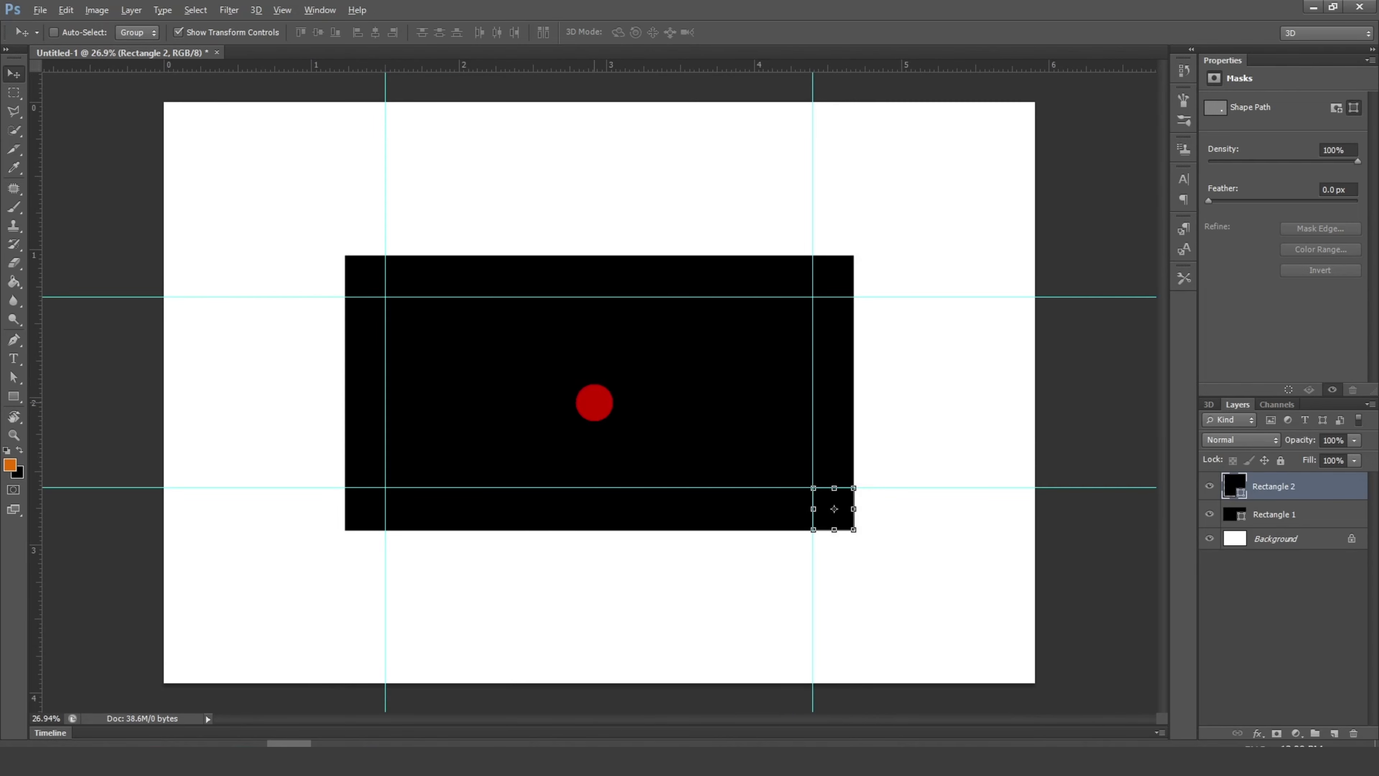
scroll(594, 400, "up", 1)
scroll(616, 394, "up", 1)
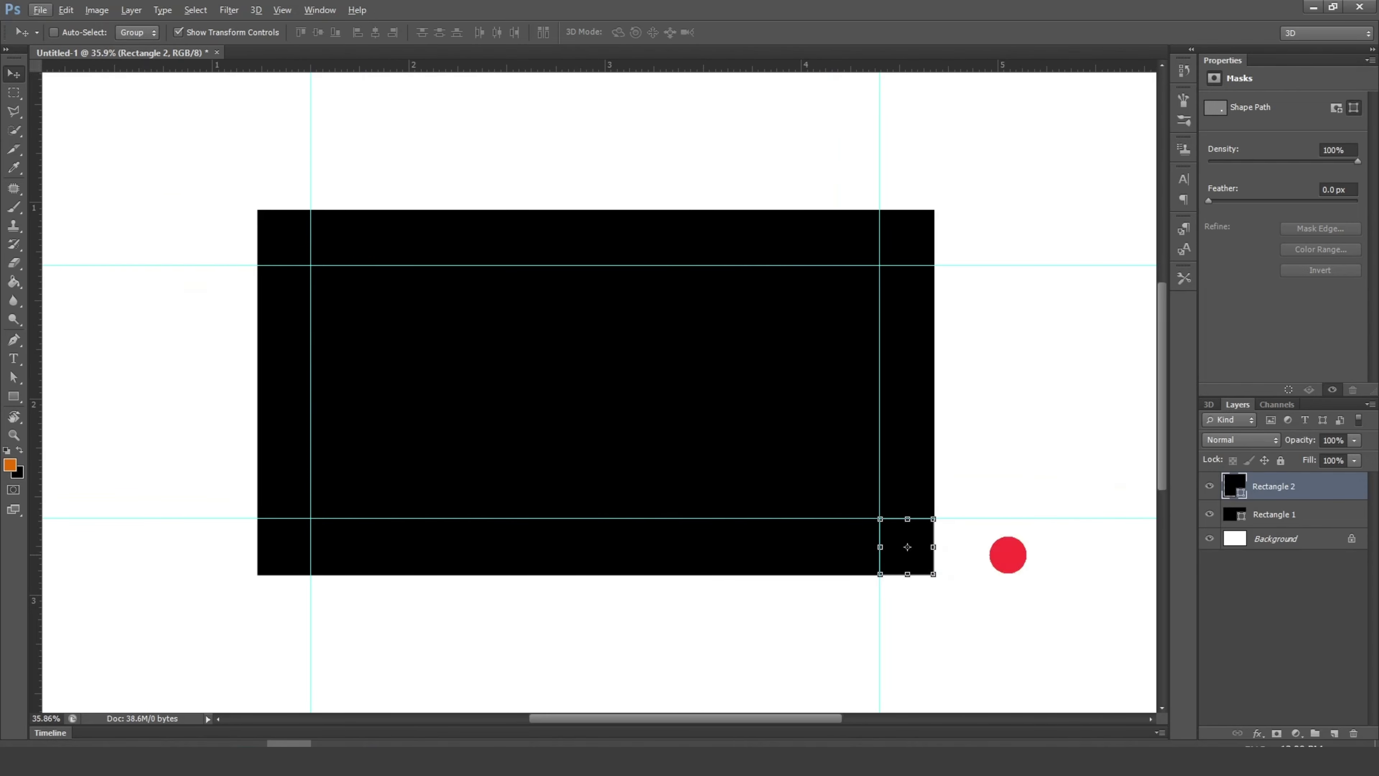
Step: Delete the small square's layer, Rectangle 2
right_click(1274, 485)
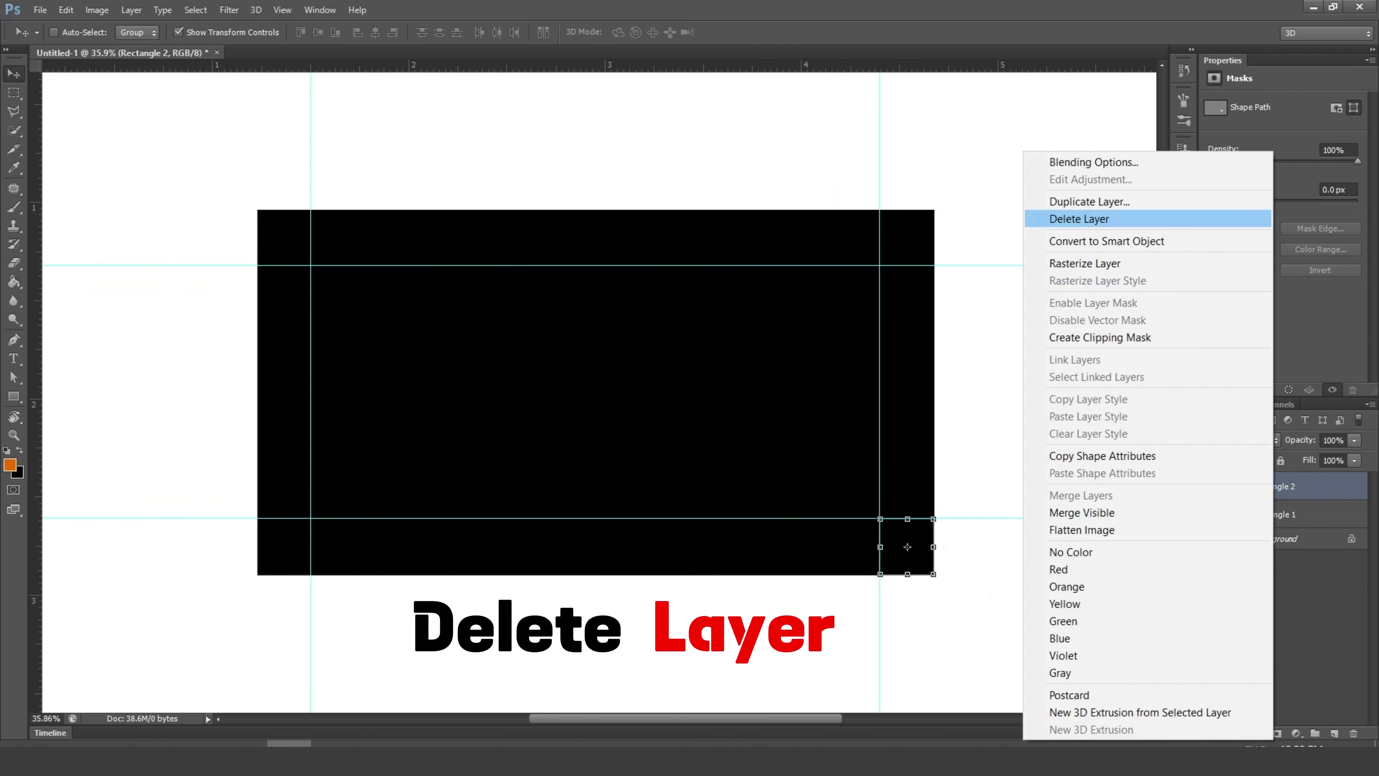
left_click(1079, 218)
scroll(619, 402, "down", 1)
scroll(619, 402, "down", 1)
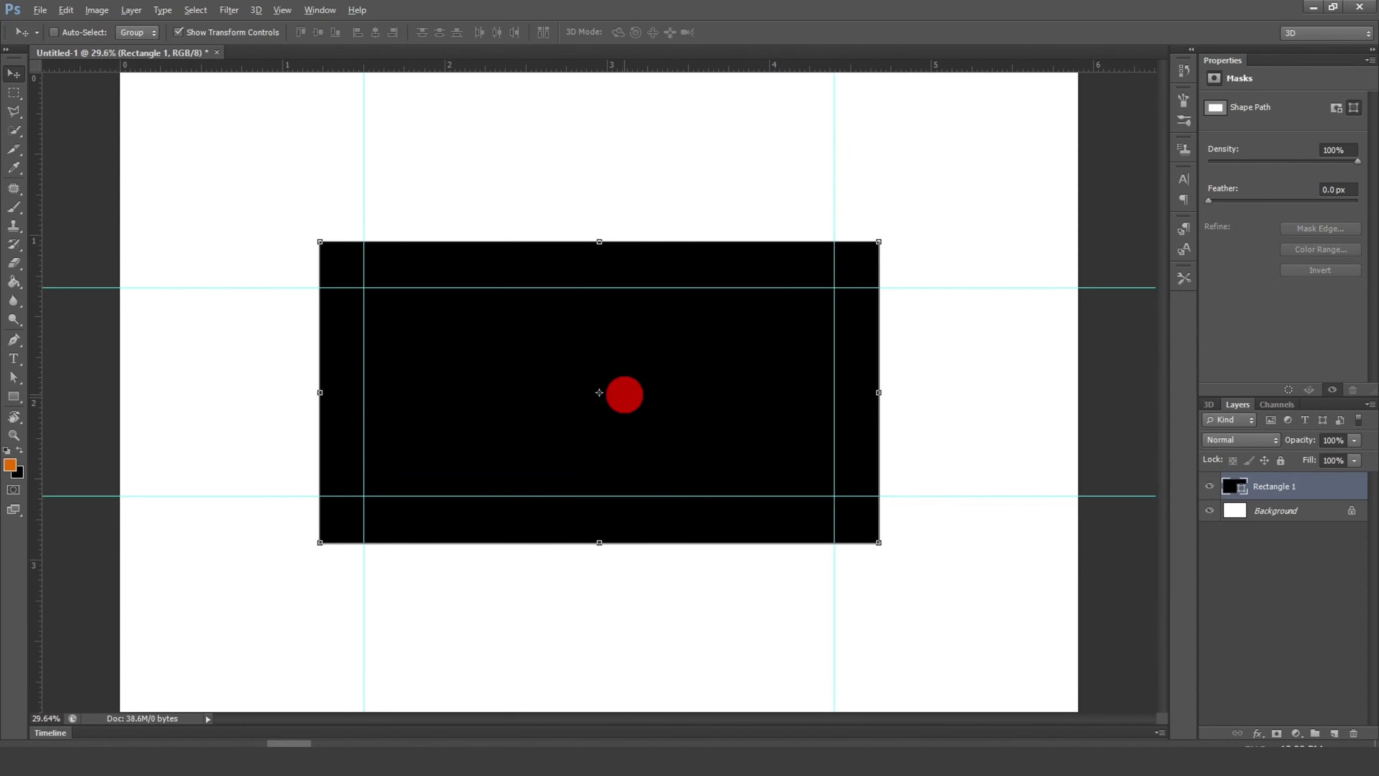
scroll(625, 402, "up", 1)
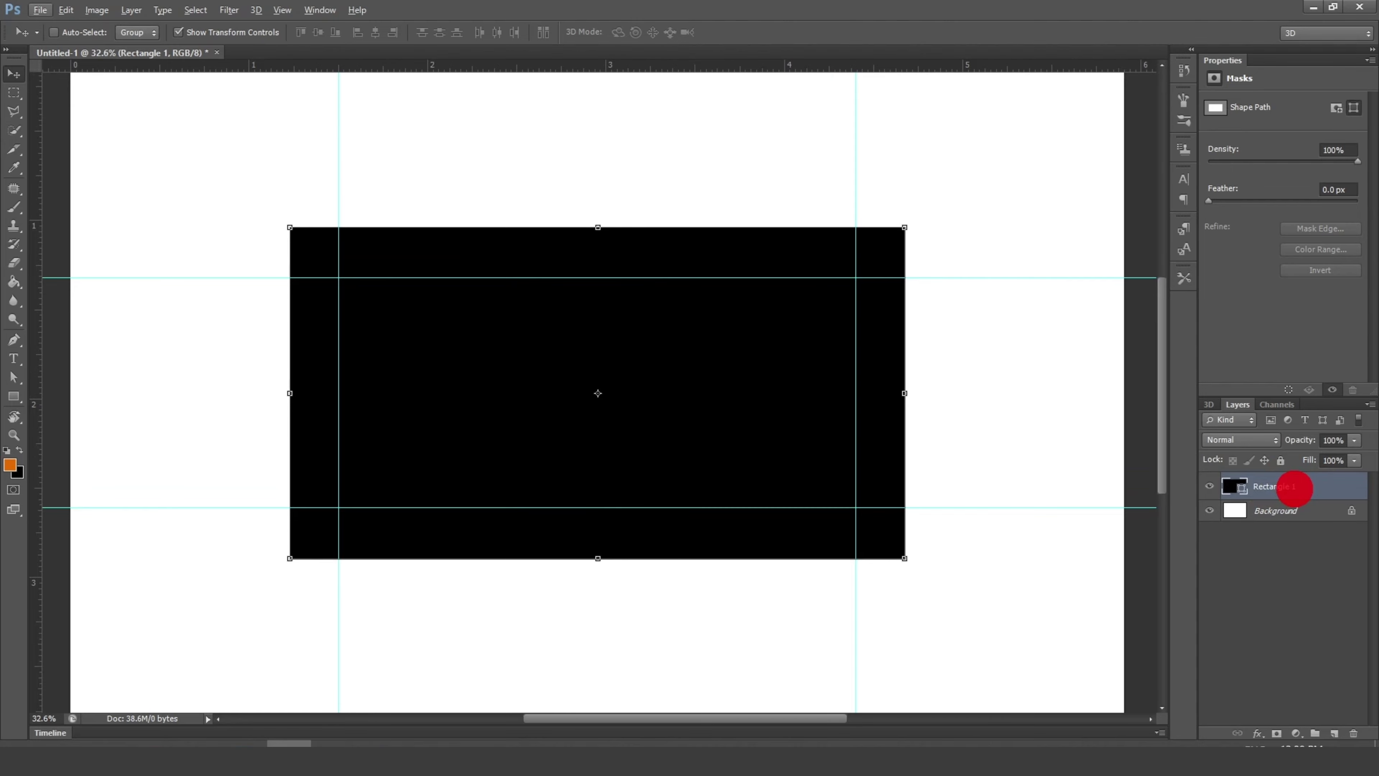
Step: Duplicate the Rectangle 1 layer as Rectangle 1 copy
right_click(1294, 487)
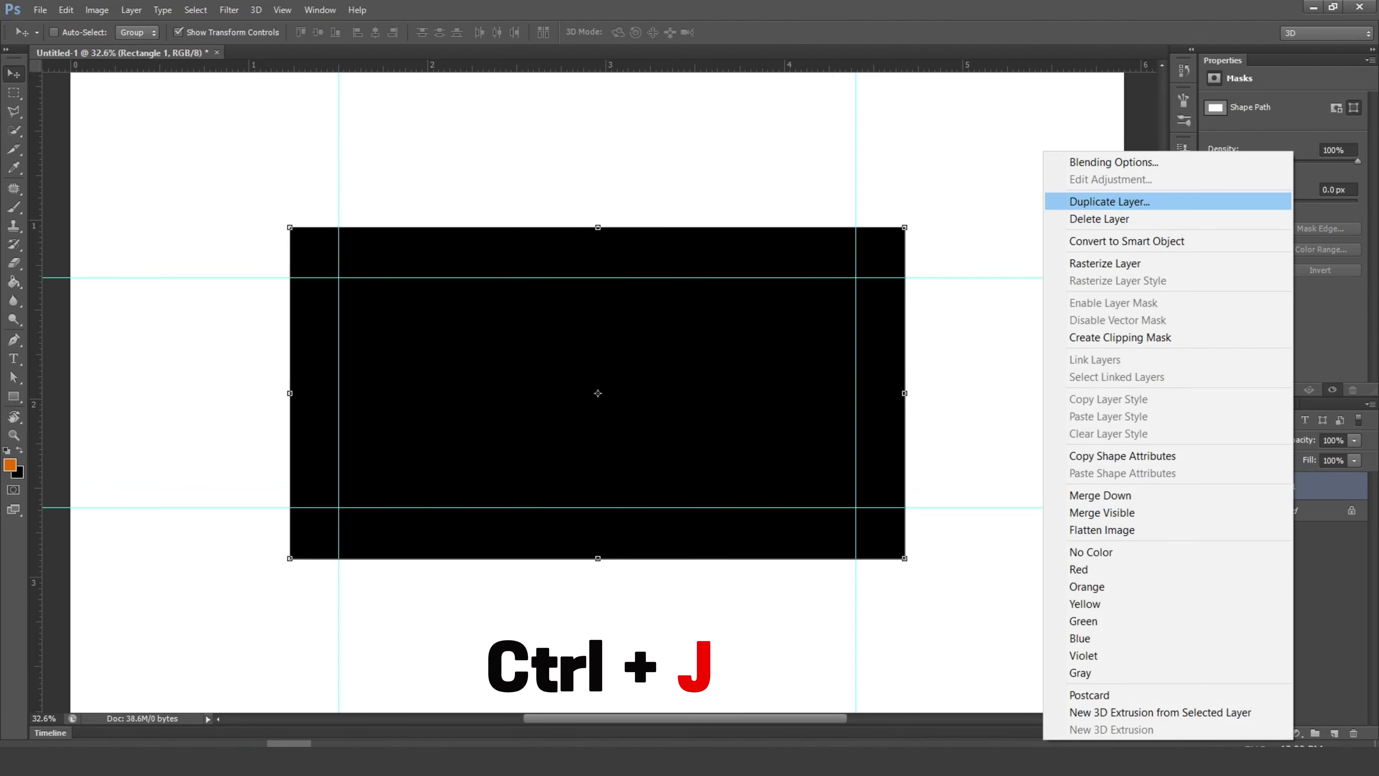
left_click(1108, 201)
left_click(809, 237)
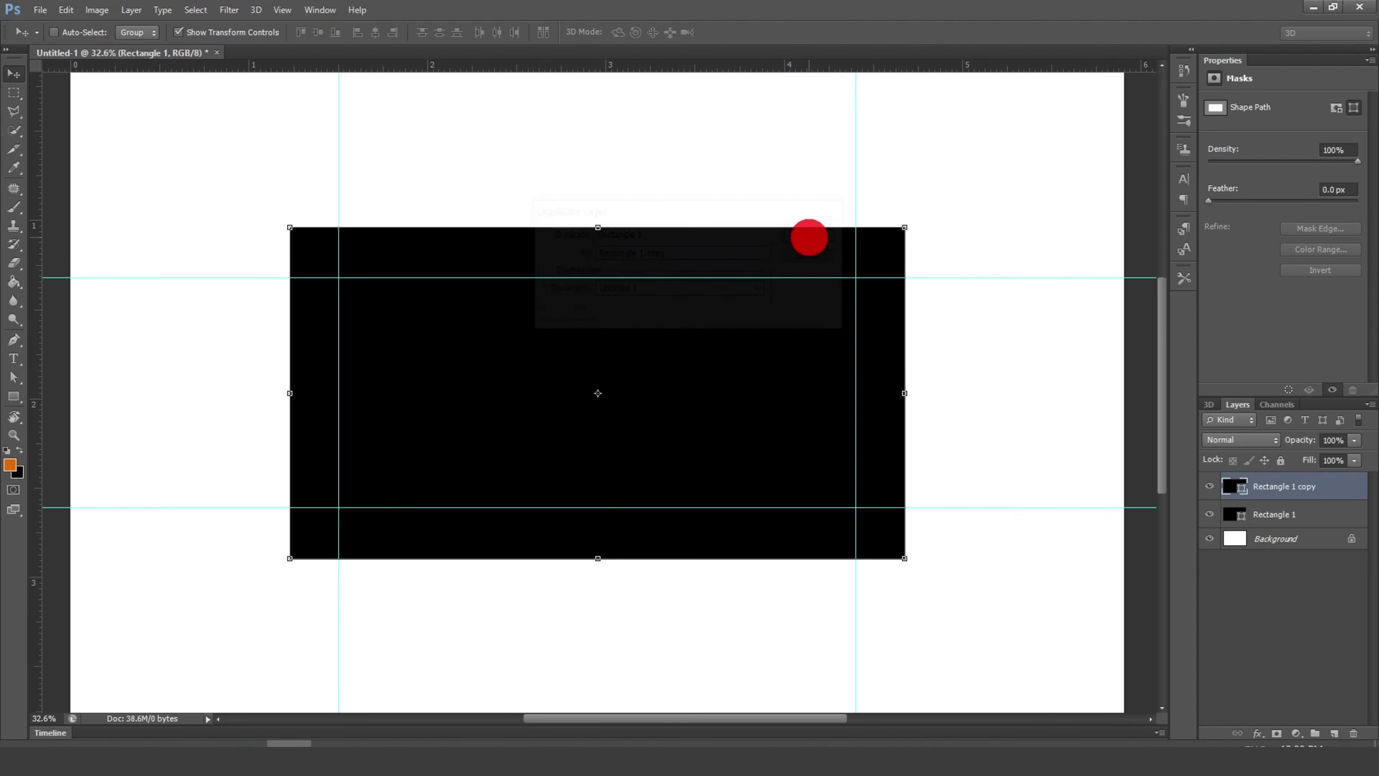
scroll(795, 274, "up", 1)
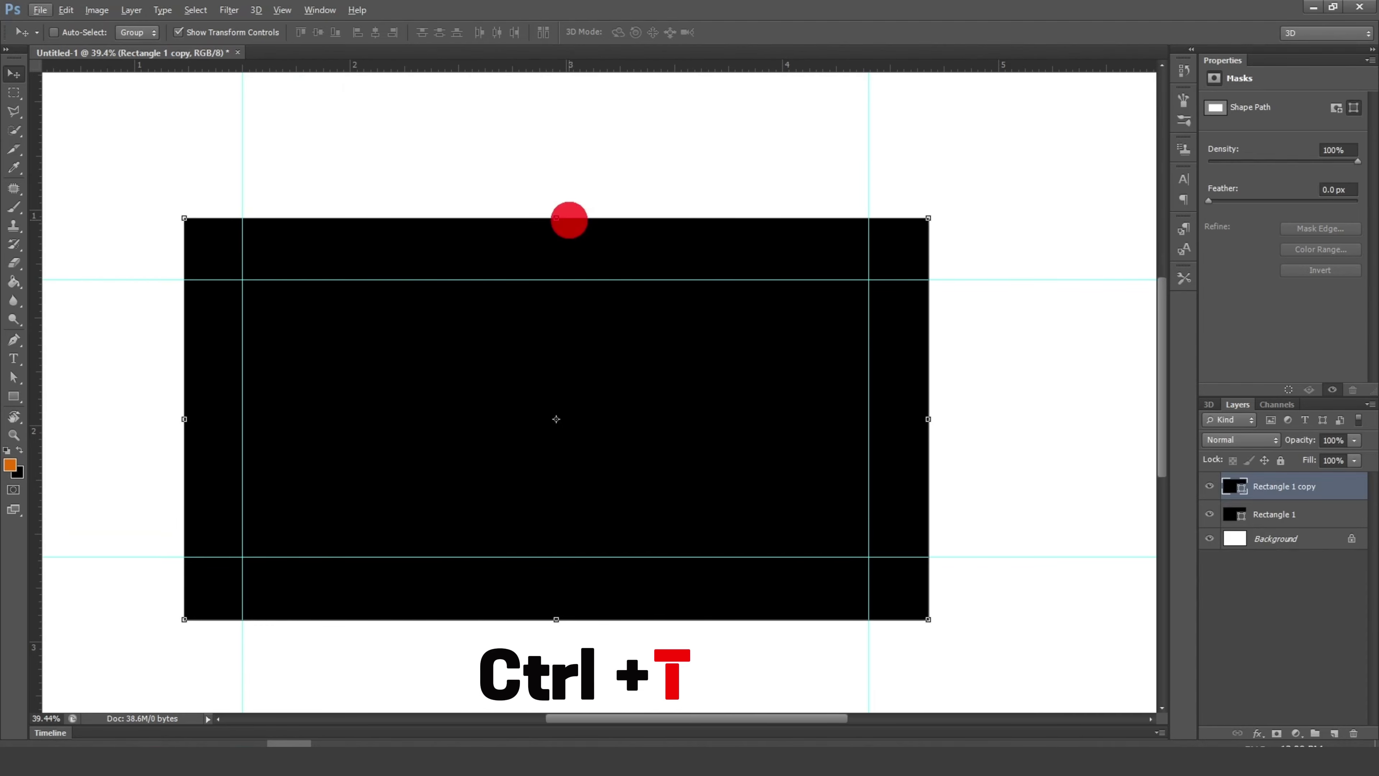
Step: Shrink Rectangle 1 copy so its top, bottom, left and right edges meet the guides
key("ctrl+t")
left_click_drag(557, 219, 558, 280)
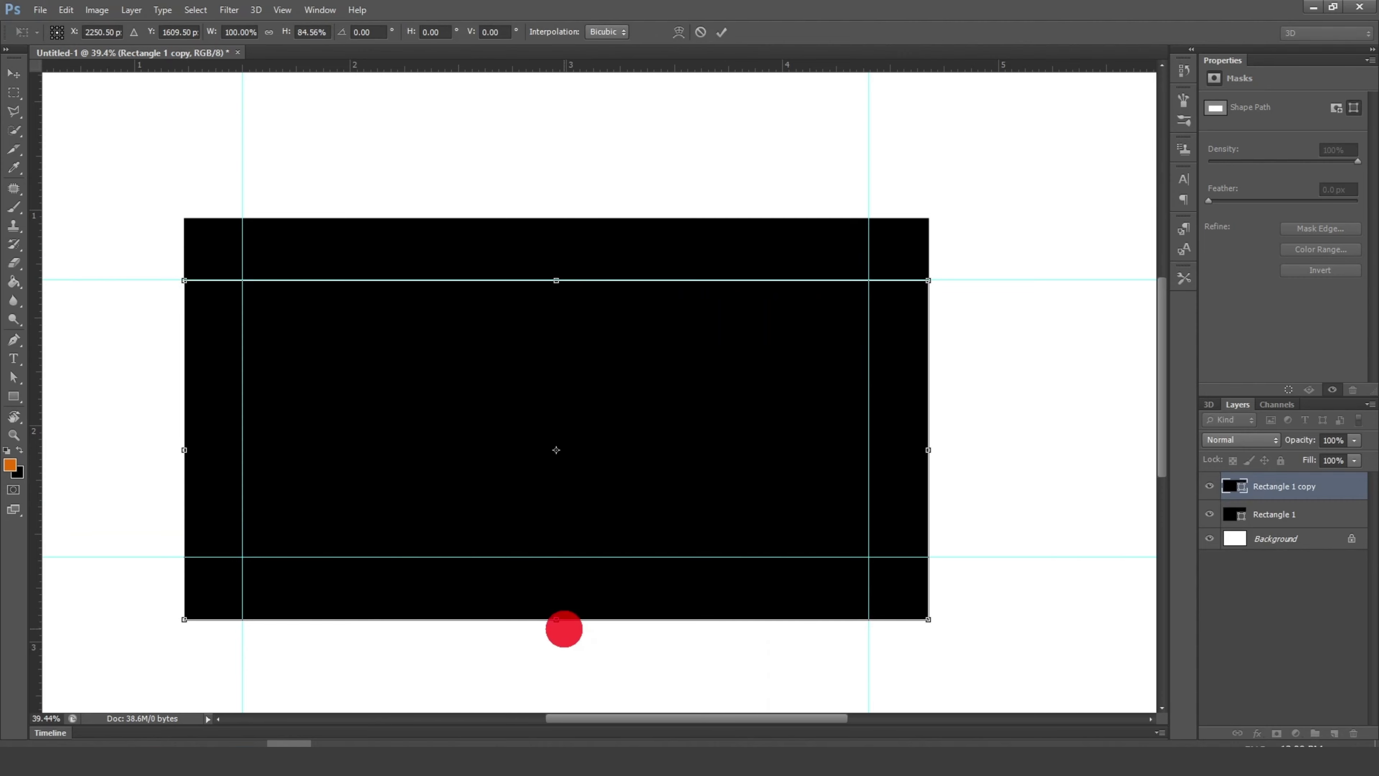
left_click_drag(557, 620, 563, 557)
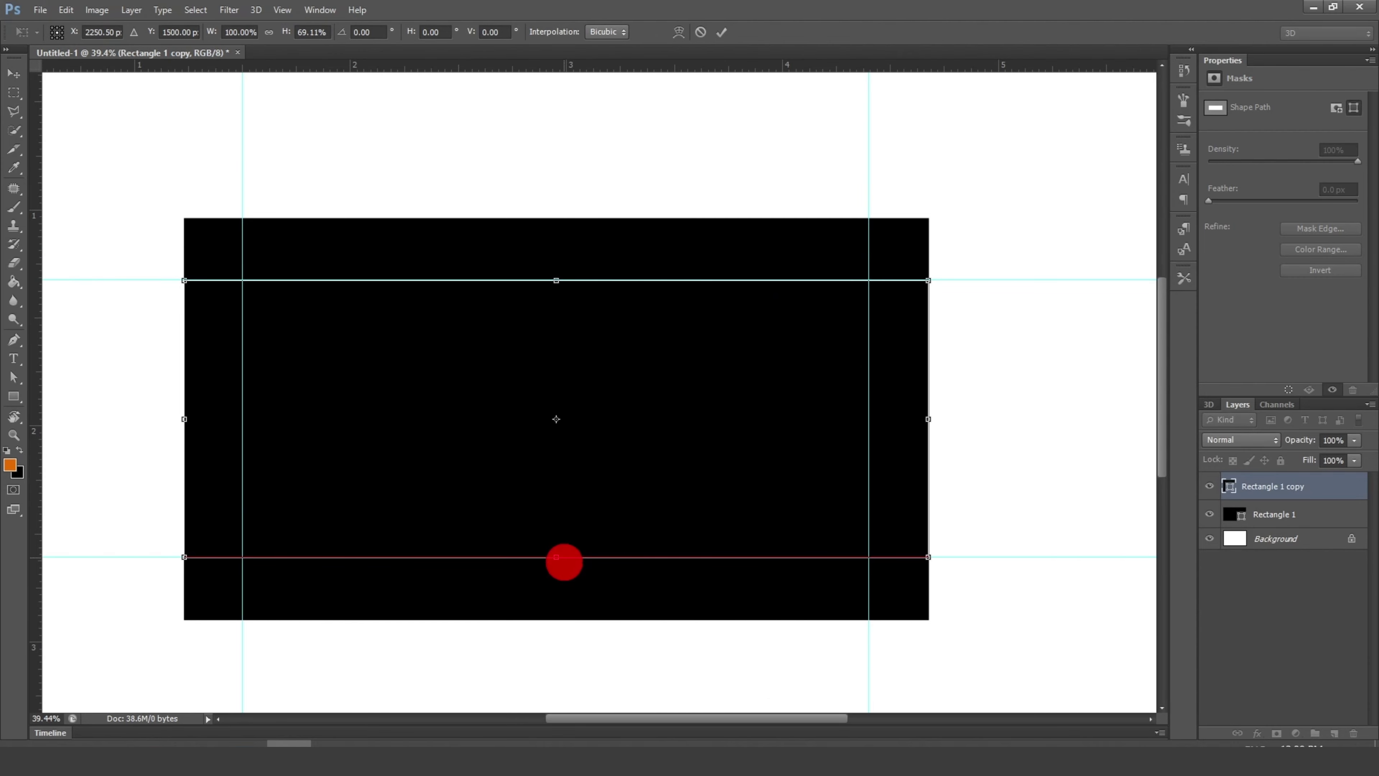
left_click_drag(185, 419, 243, 419)
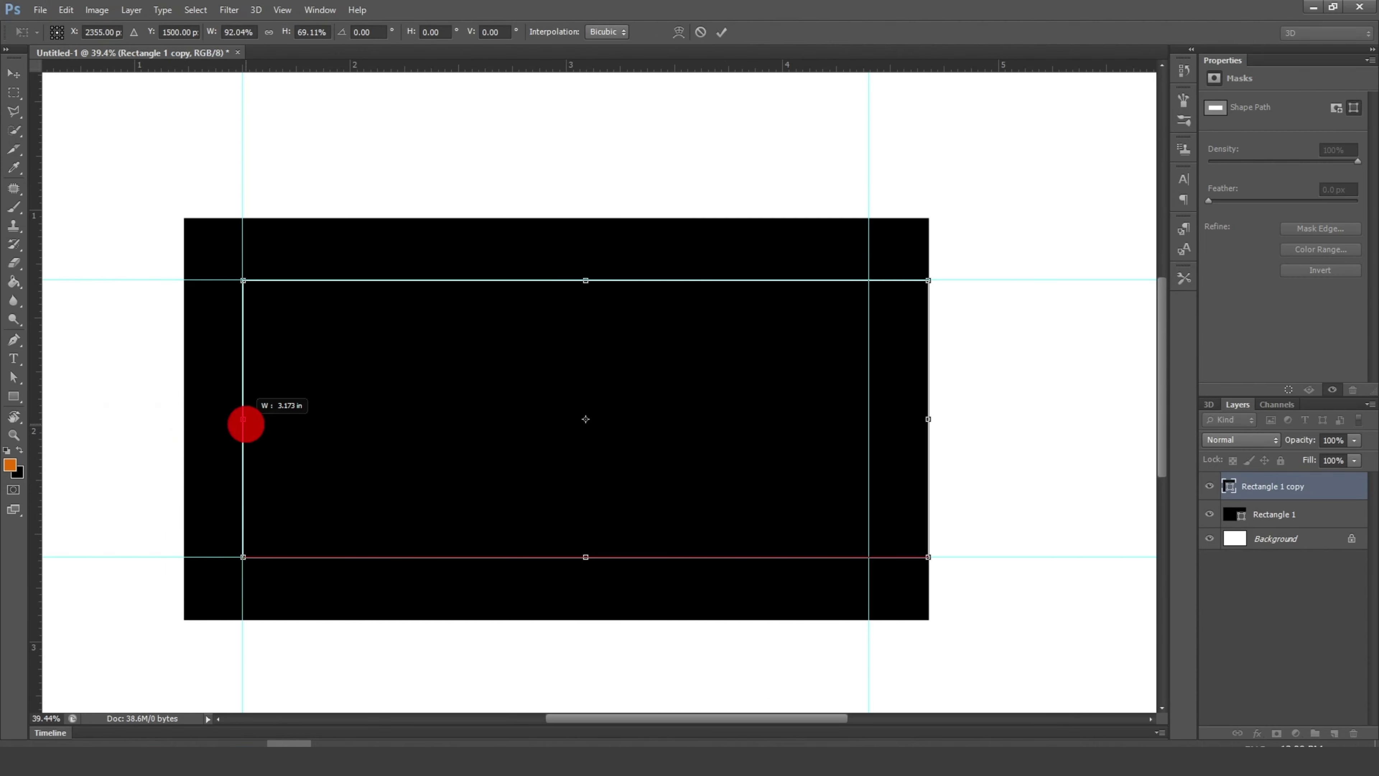
left_click_drag(928, 419, 869, 420)
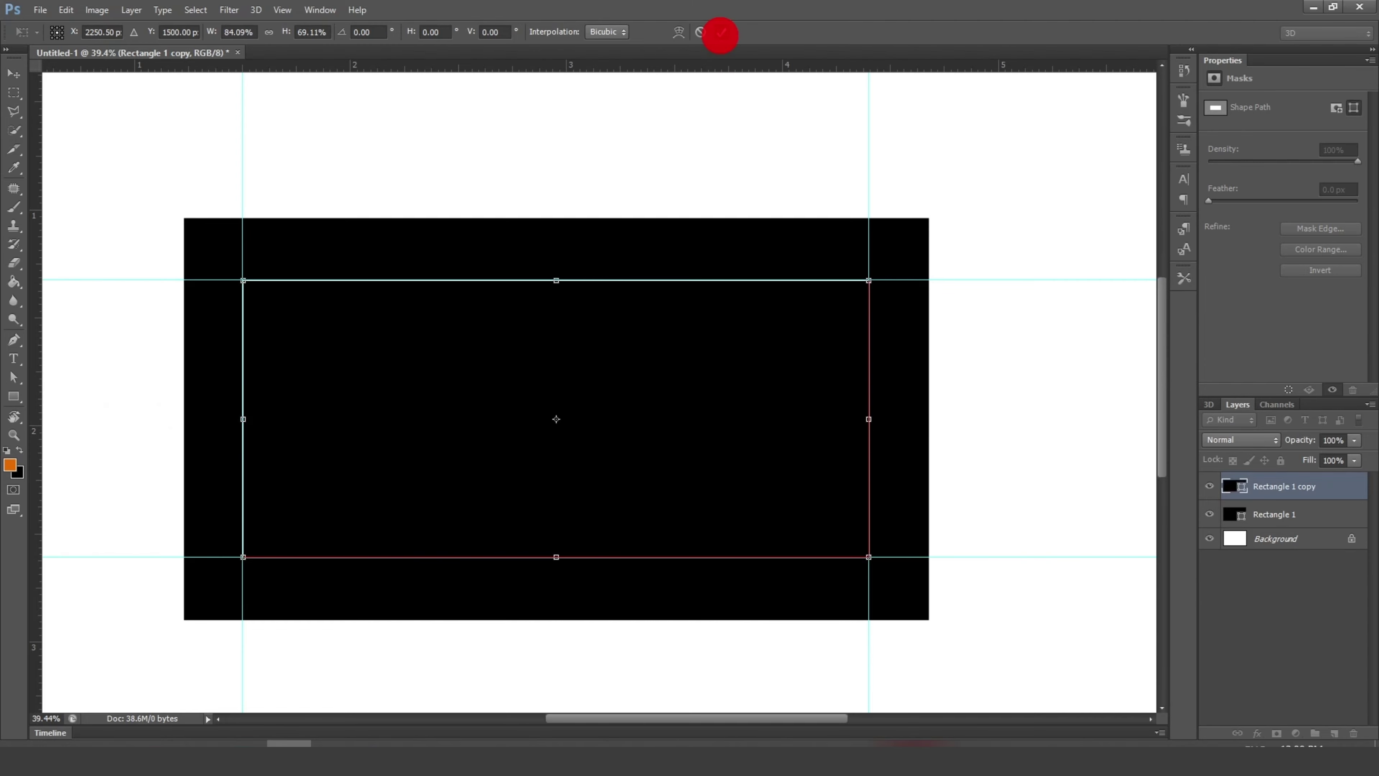
left_click(721, 33)
scroll(702, 367, "down", 2)
scroll(702, 367, "down", 1)
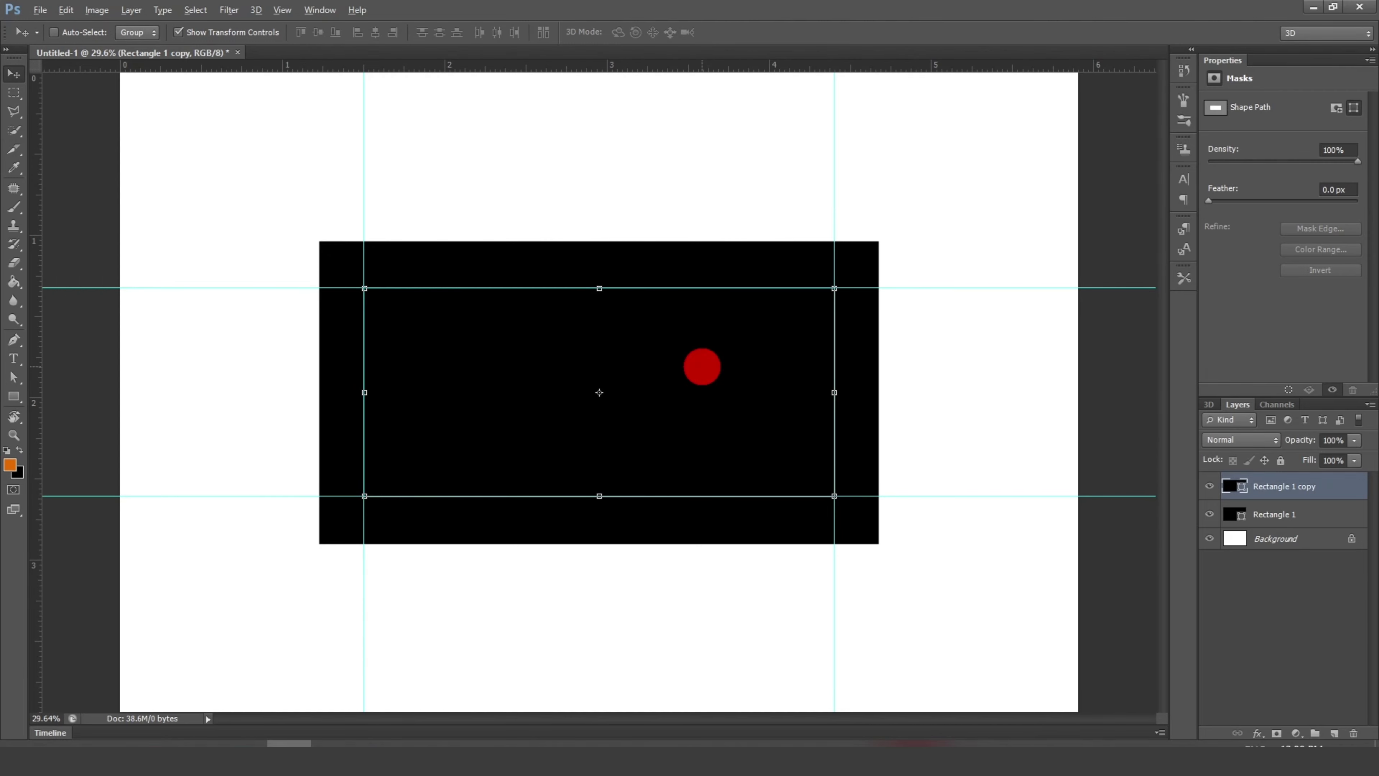
scroll(703, 367, "up", 1)
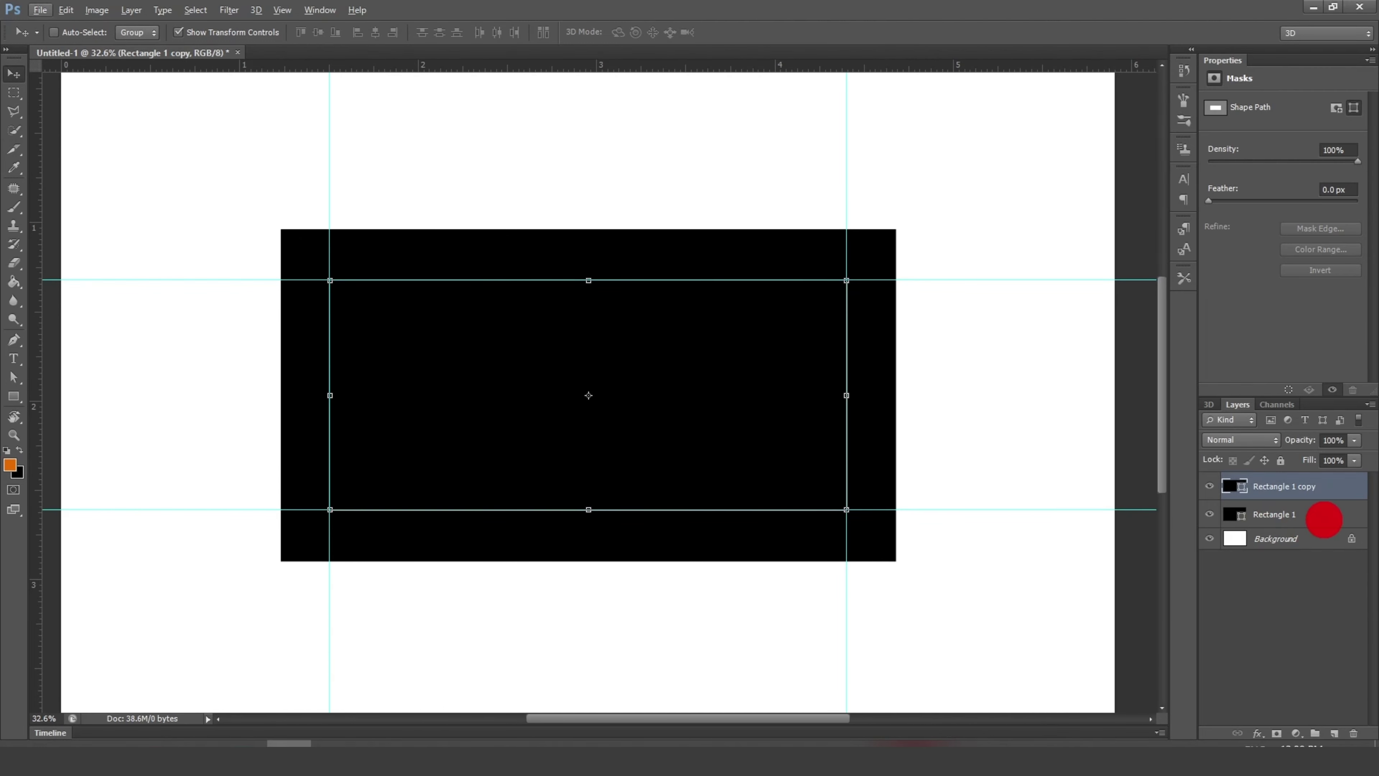
Step: Select both rectangle layers and subtract the front shape to leave a hollow black frame
left_click(1312, 513, "shift")
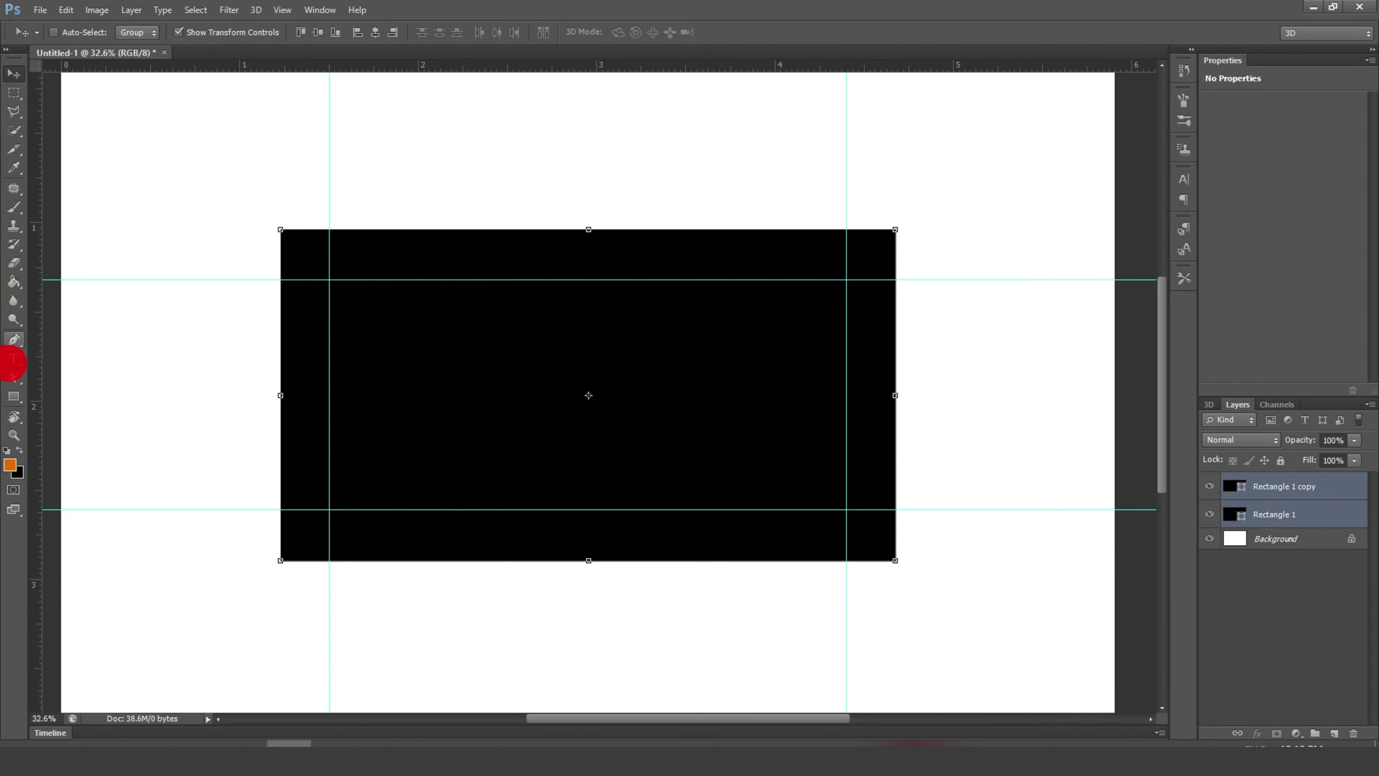
left_click(13, 396)
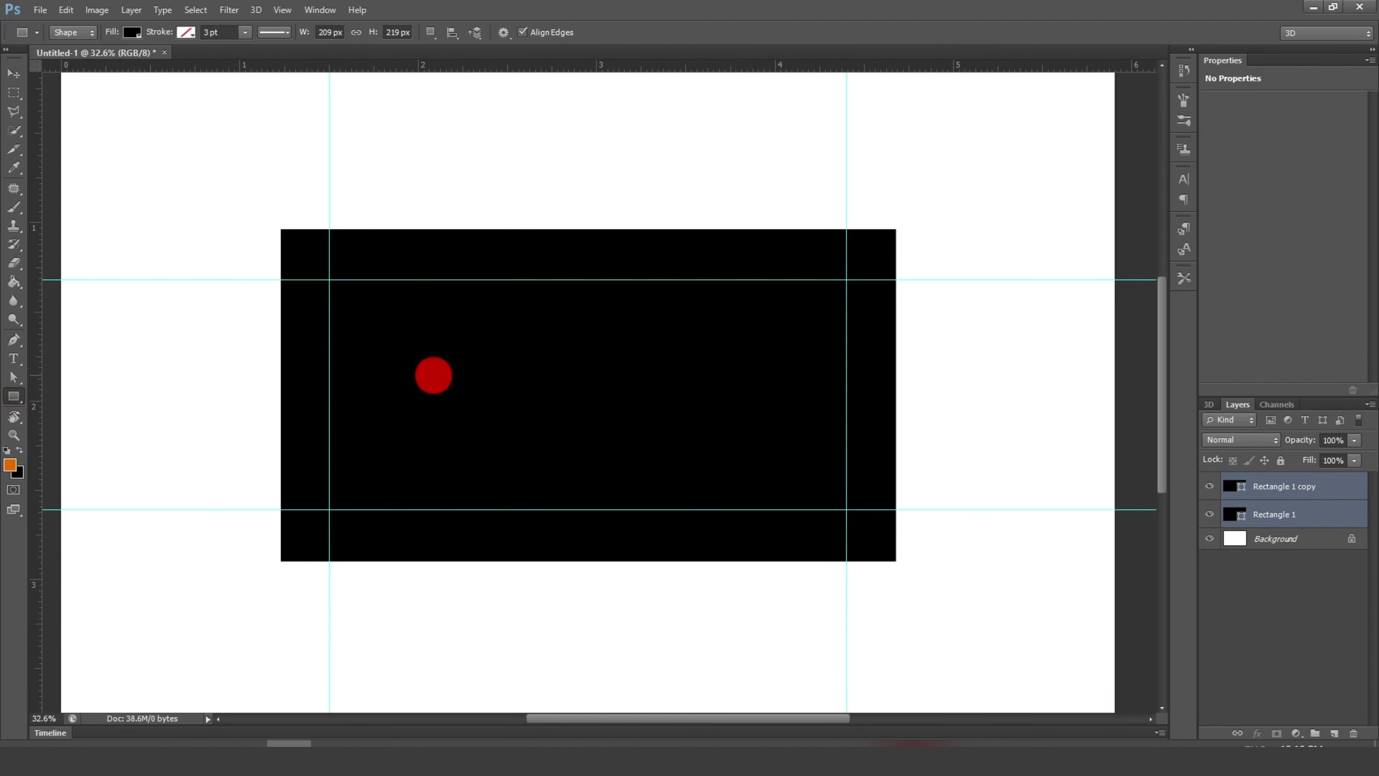
right_click(550, 361)
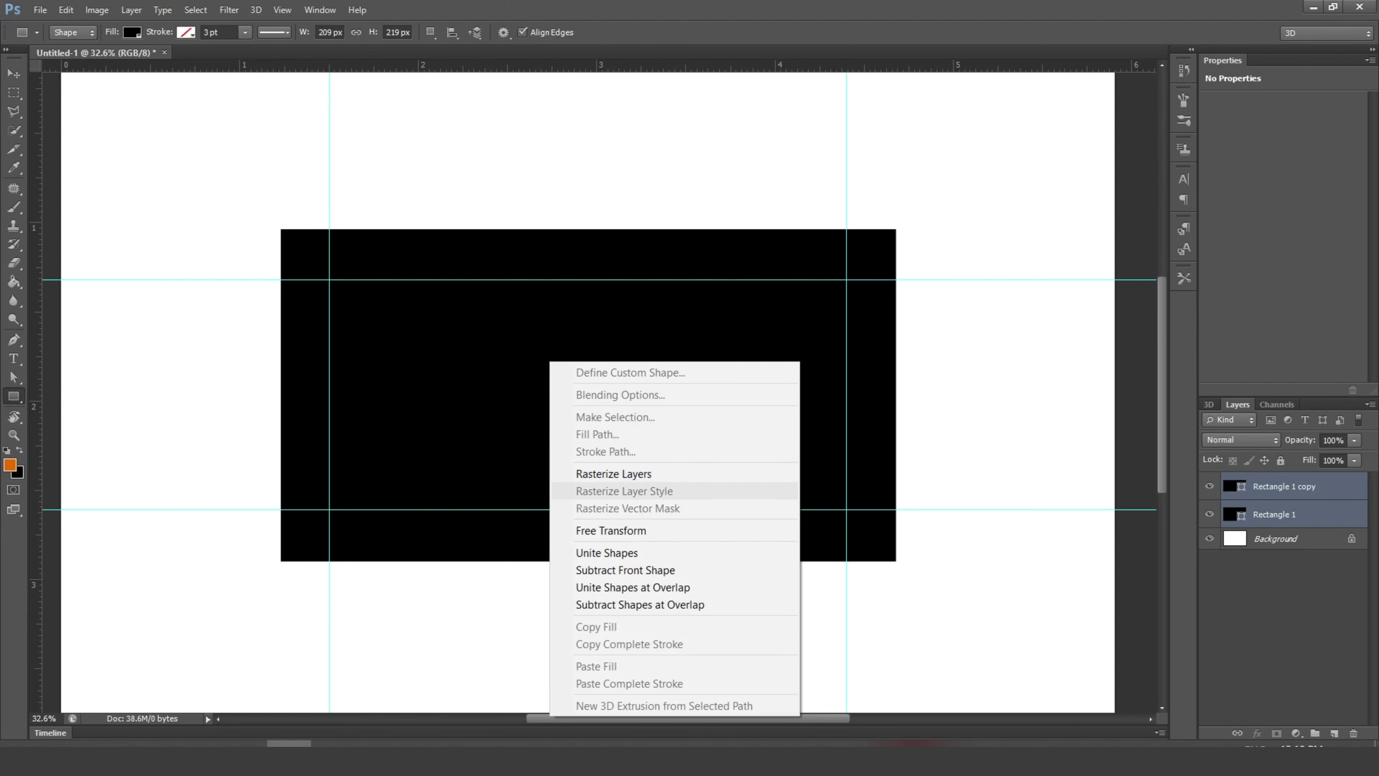
left_click(616, 569)
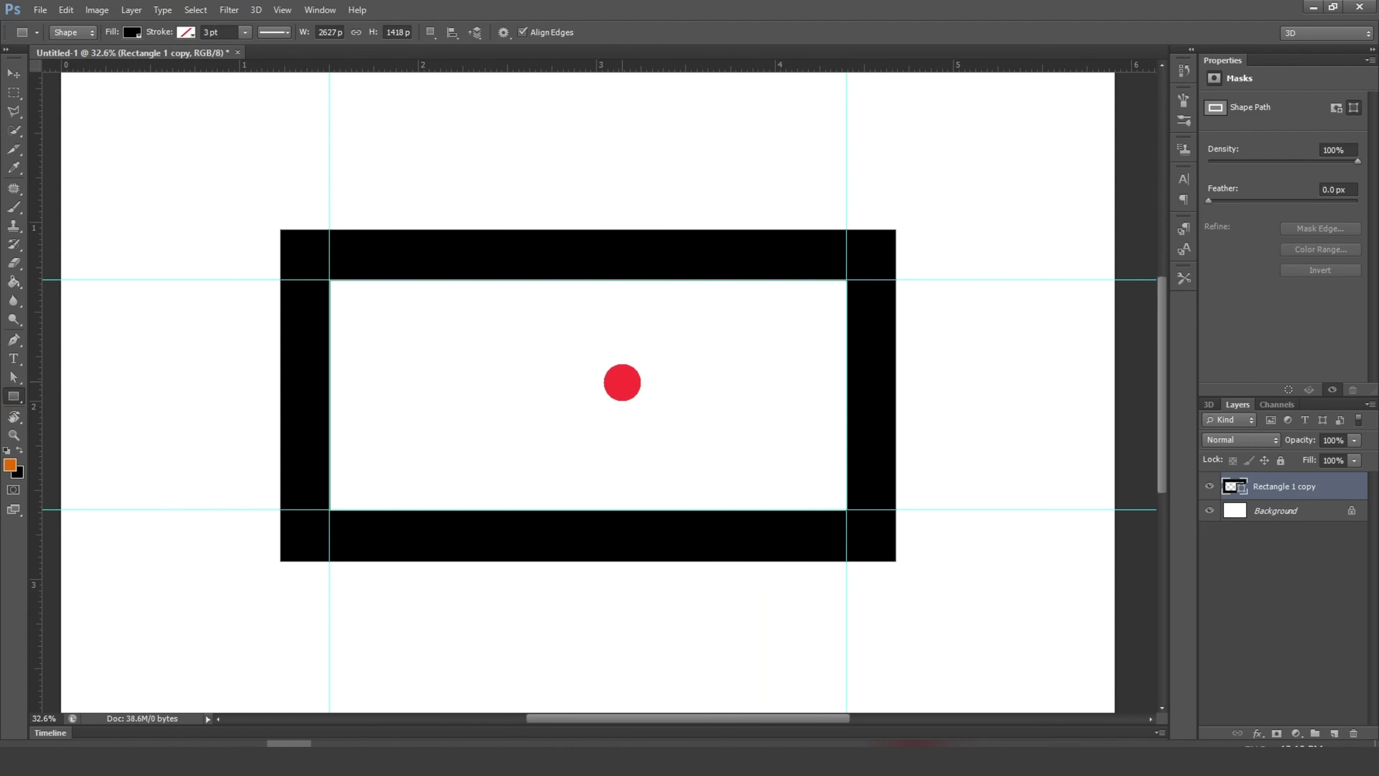
scroll(622, 382, "down", 2)
scroll(622, 382, "down", 1)
scroll(764, 421, "down", 1)
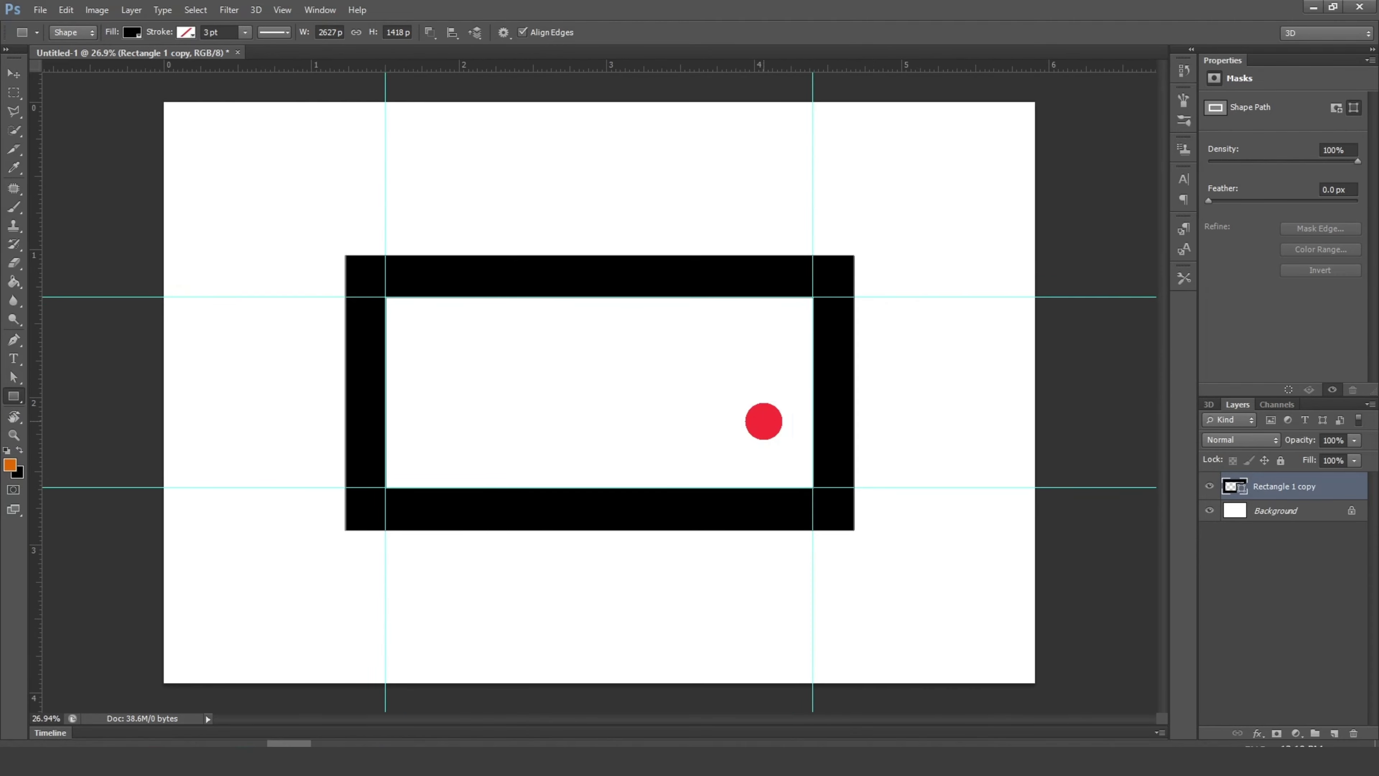
scroll(764, 421, "down", 1)
scroll(895, 241, "up", 1)
scroll(899, 268, "up", 3)
scroll(838, 535, "down", 3)
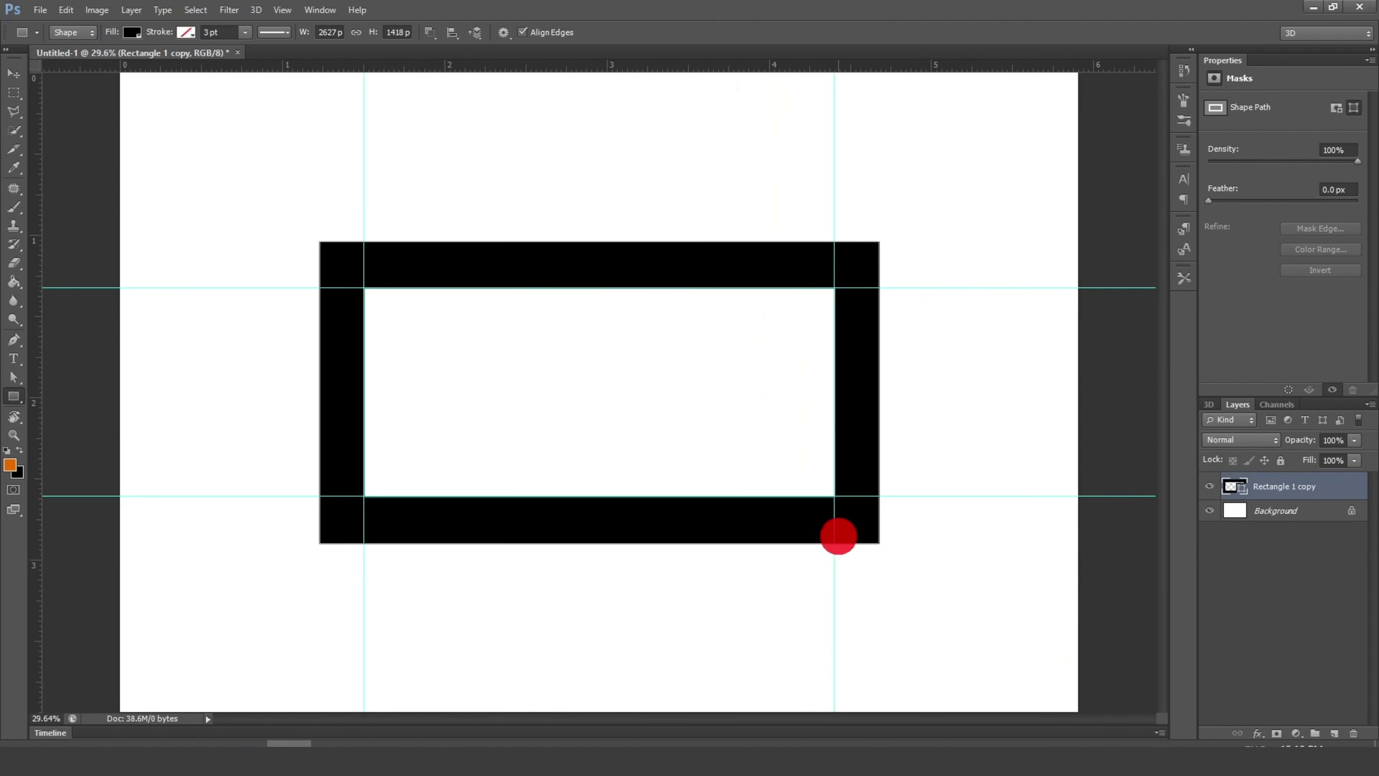
scroll(831, 538, "up", 1)
scroll(286, 514, "up", 1)
scroll(298, 169, "down", 1)
scroll(305, 211, "up", 3)
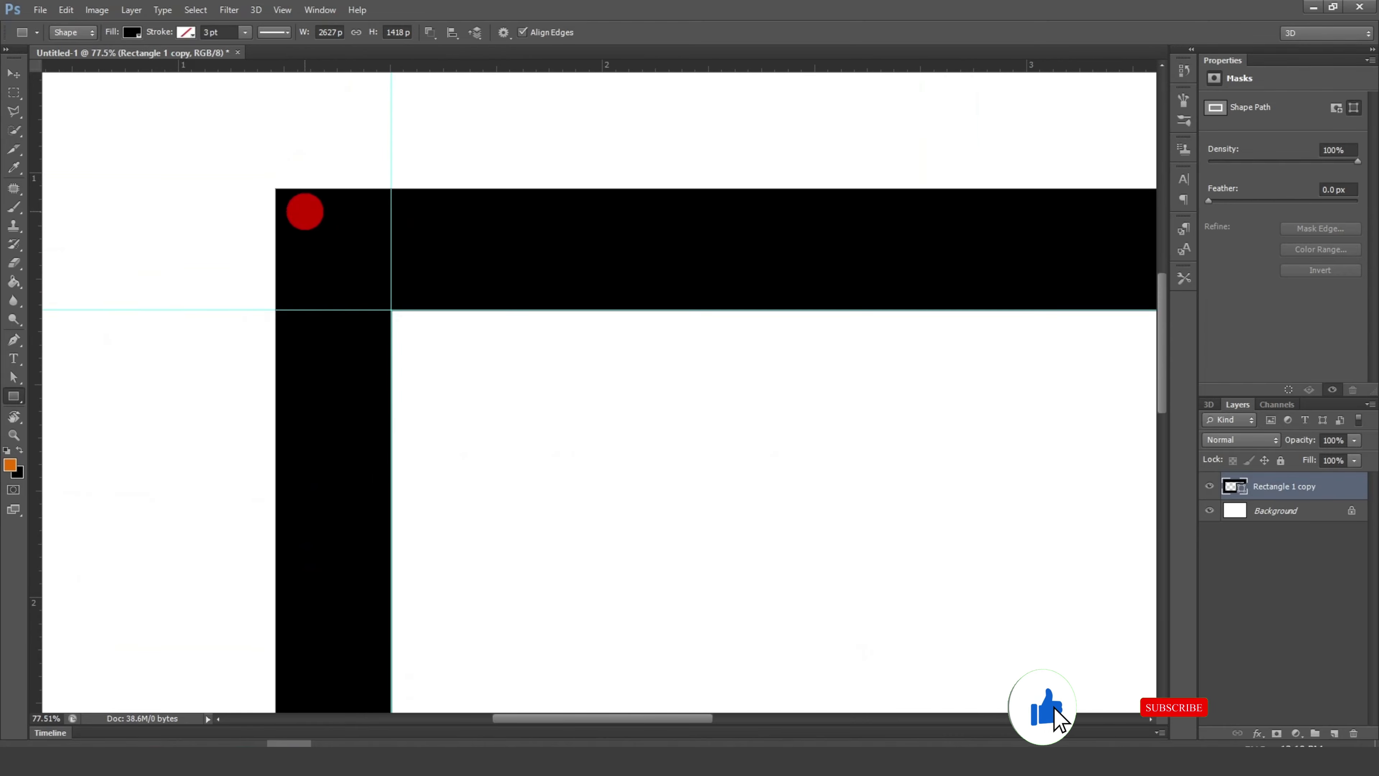
scroll(305, 211, "down", 3)
scroll(385, 342, "down", 1)
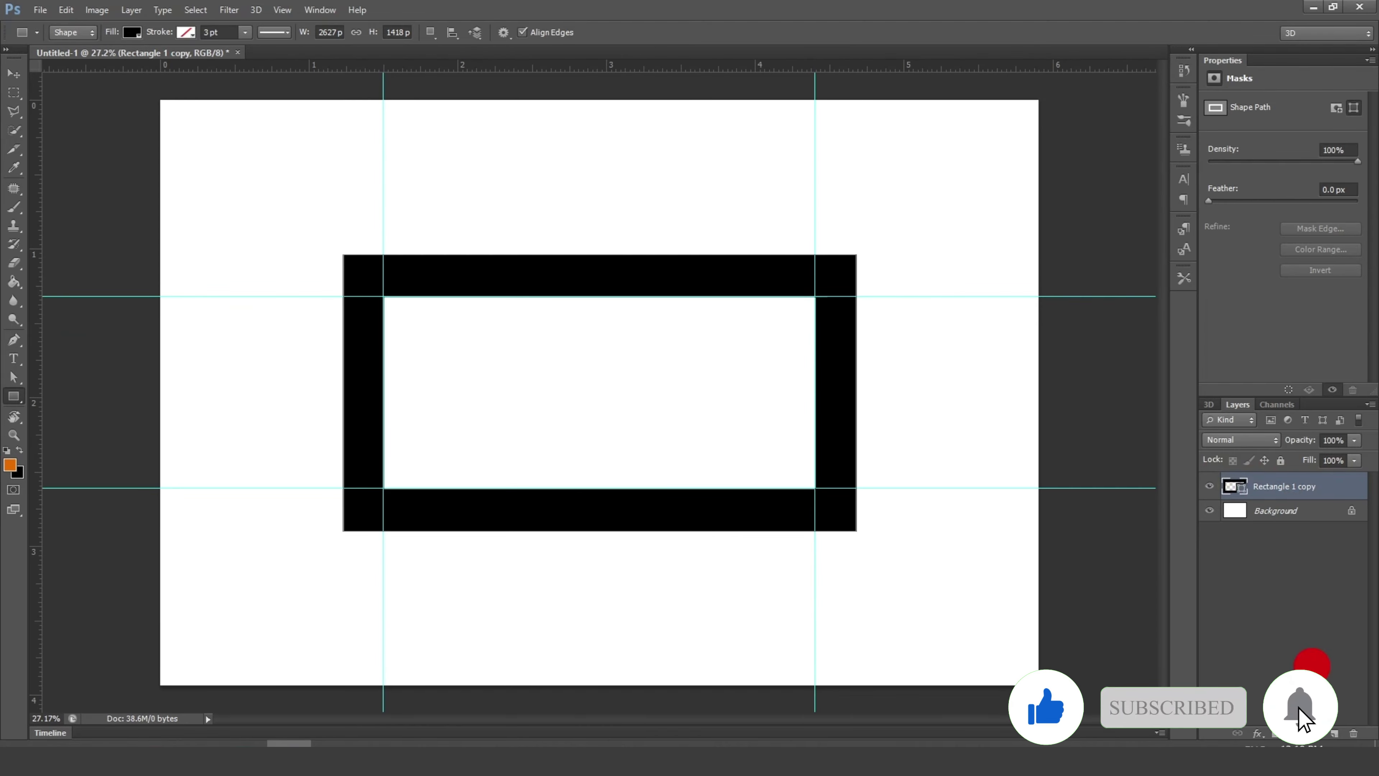
Step: Draw a black 1755 px circle, Ellipse 1, over the frame's middle and fit the canvas in view
left_click(1334, 733)
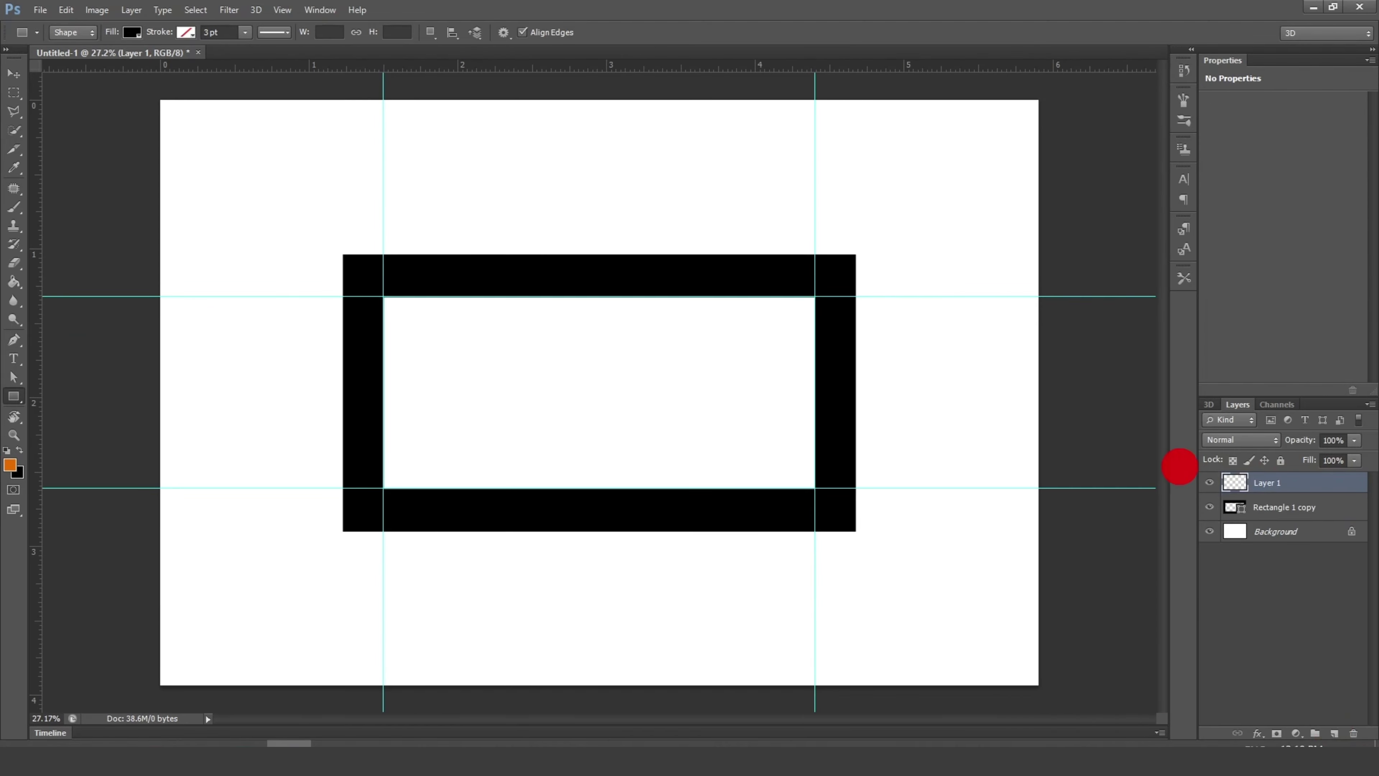
scroll(548, 260, "up", 1)
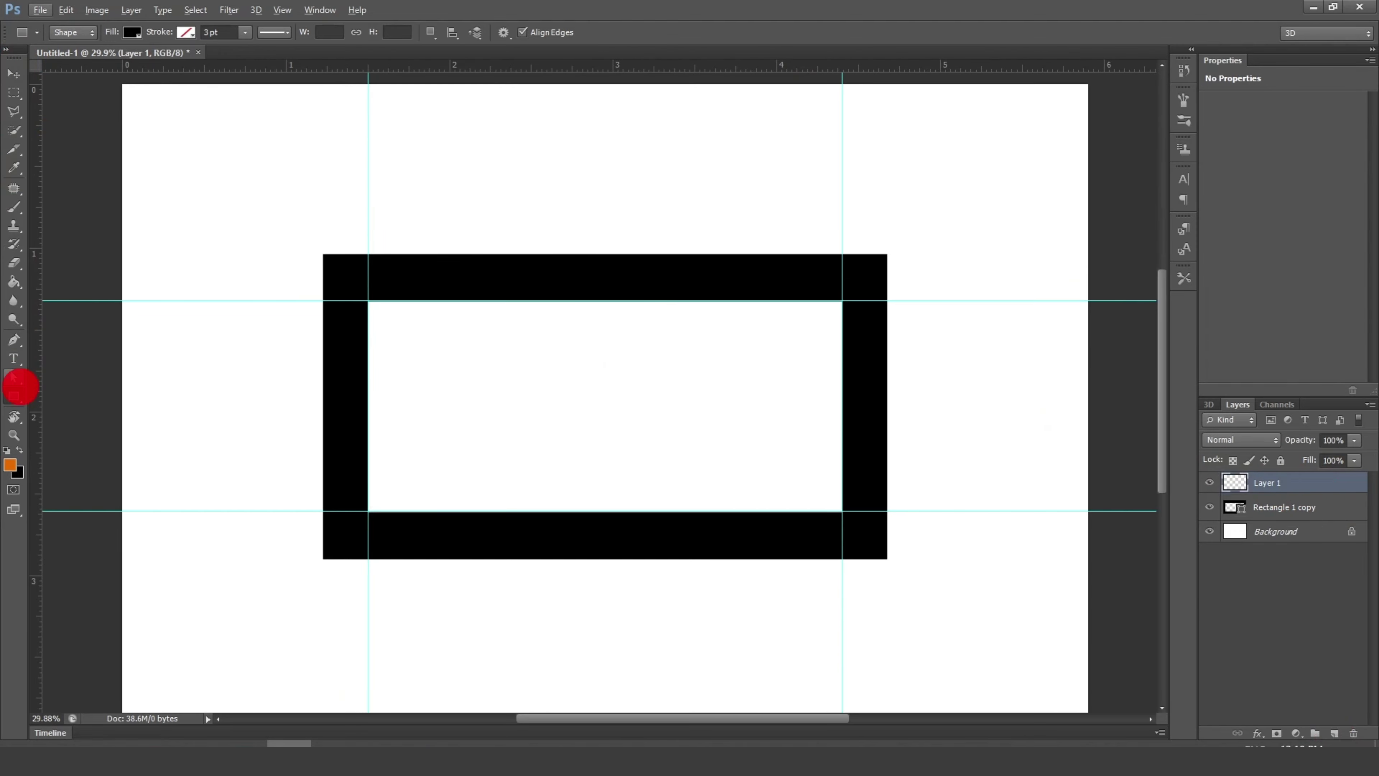
right_click(15, 397)
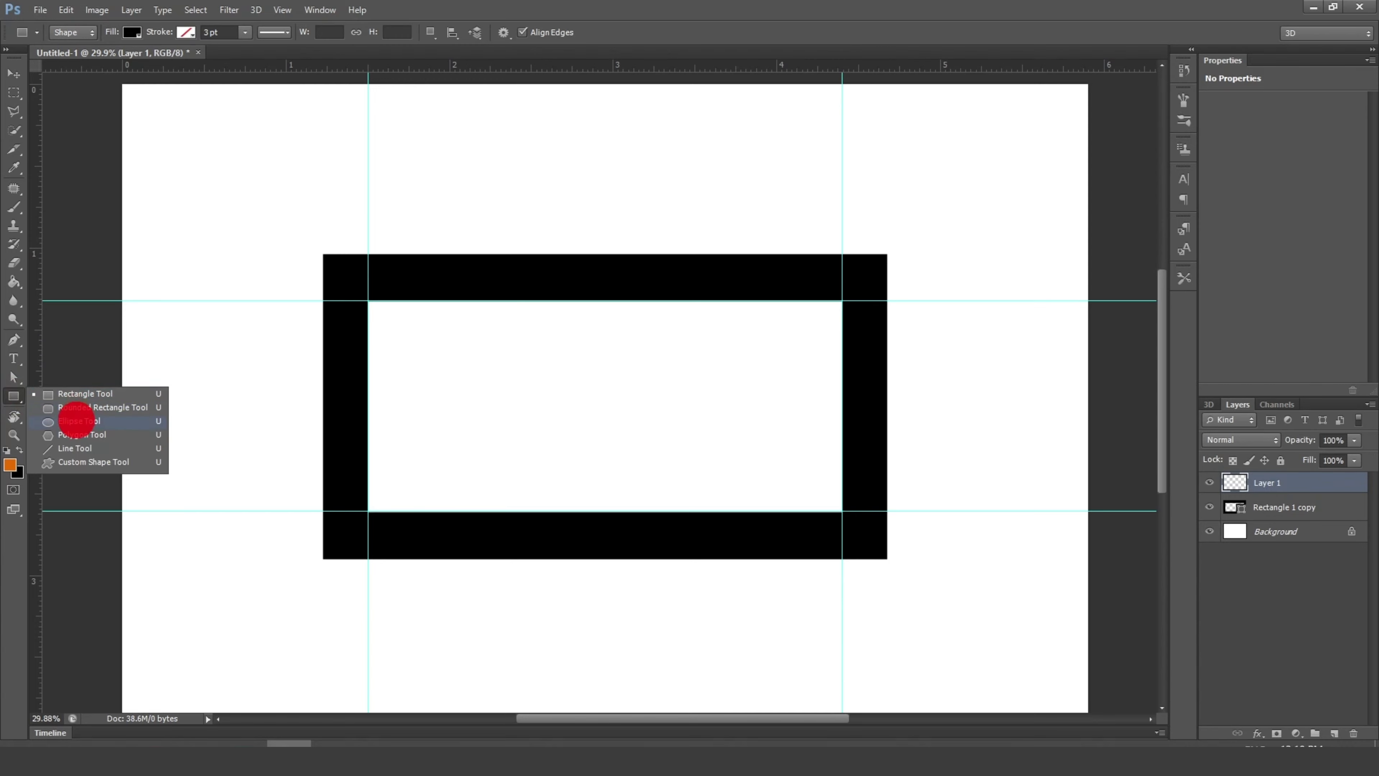
left_click(71, 421)
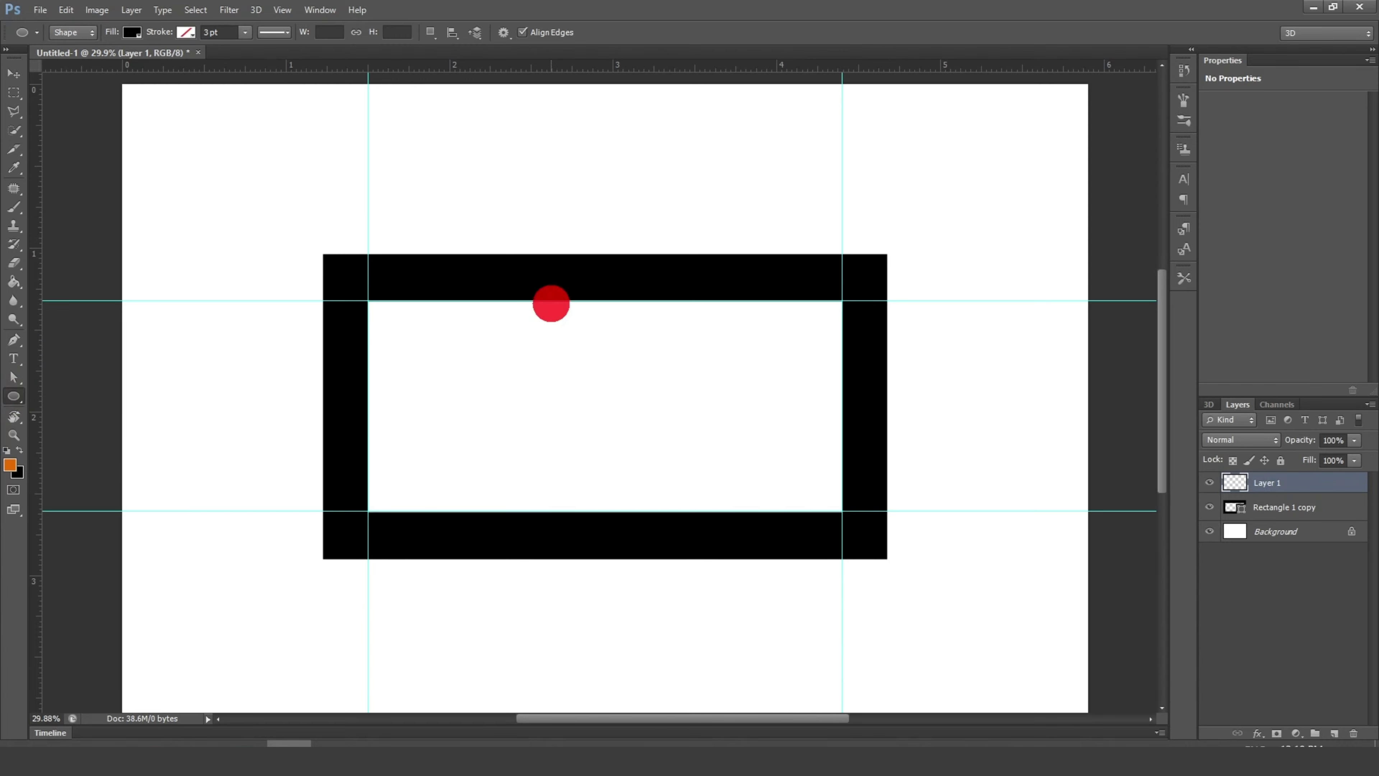
left_click_drag(428, 214, 807, 637)
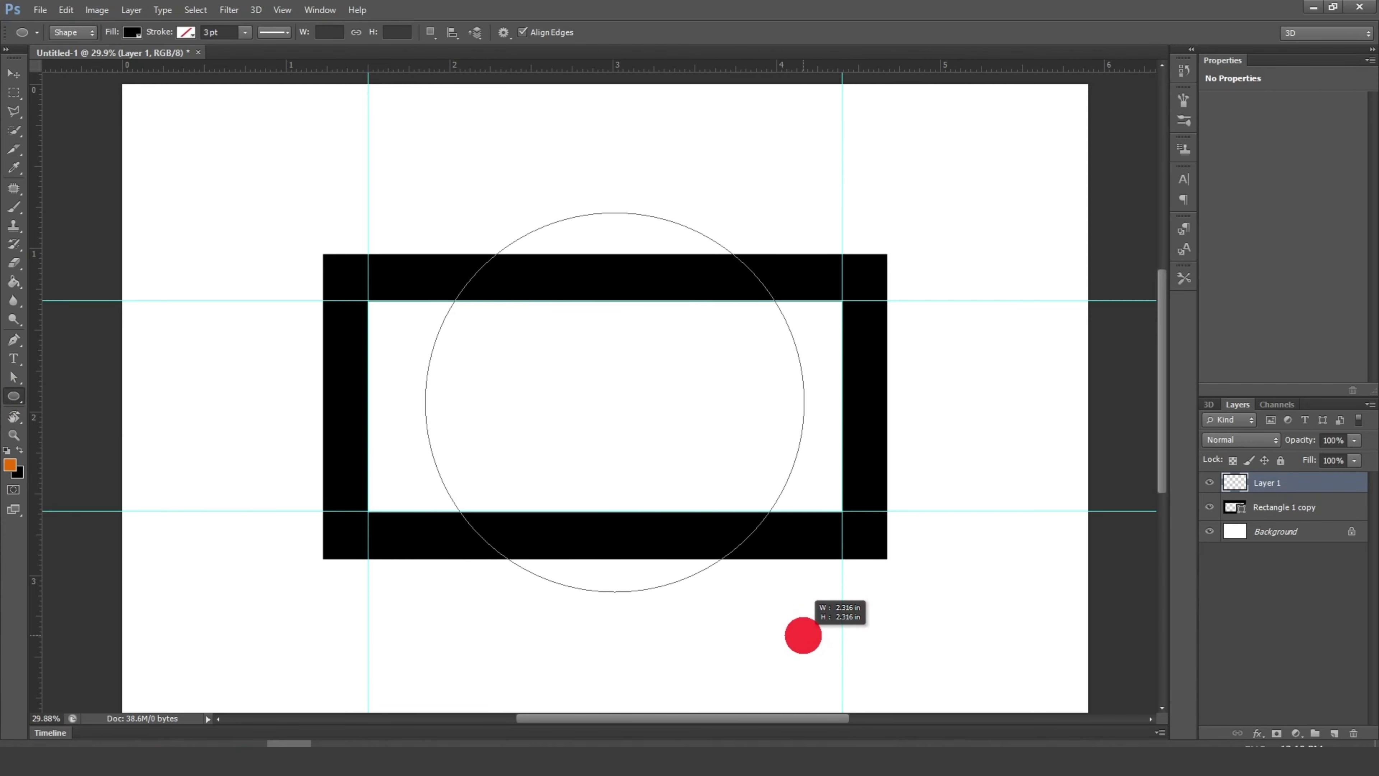
left_click_drag(807, 637, 801, 634)
key("ctrl+0")
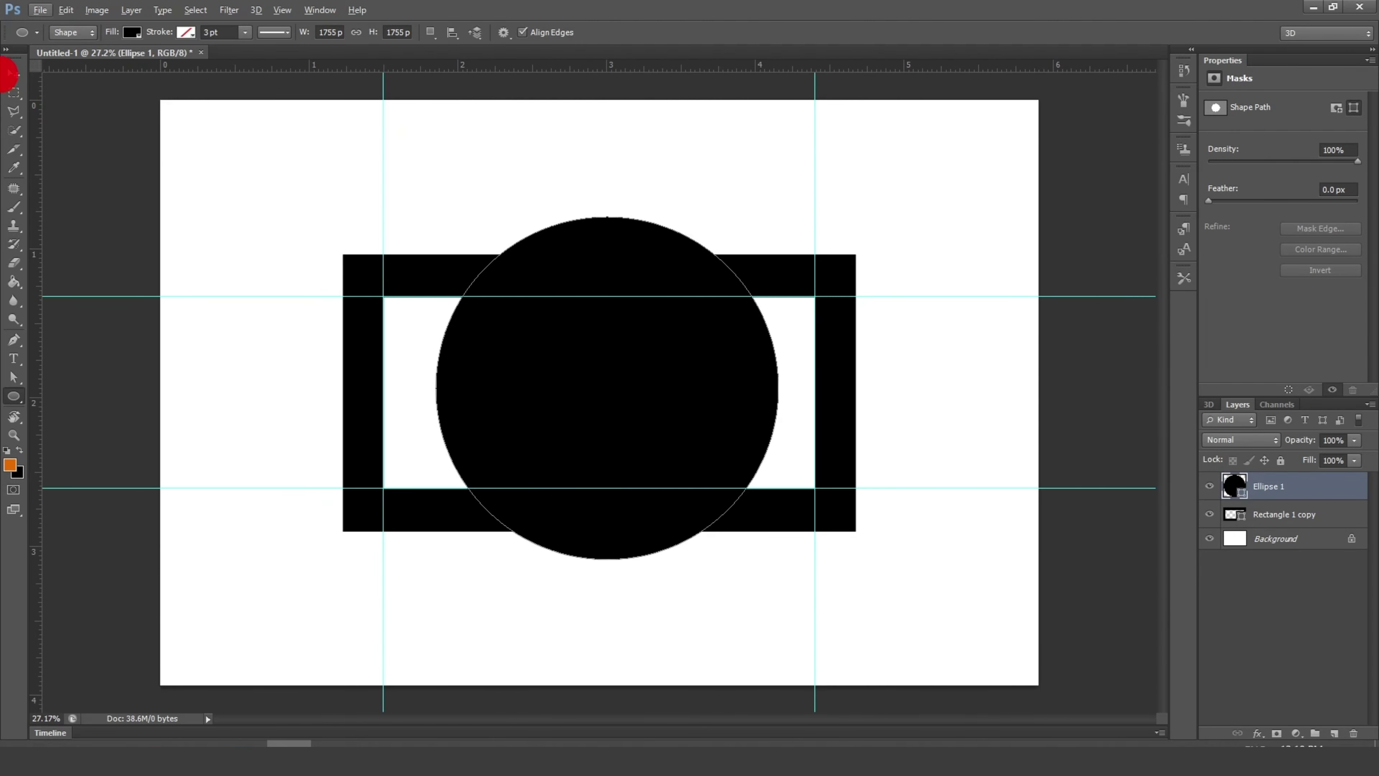
key("ctrl+a")
left_click(13, 75)
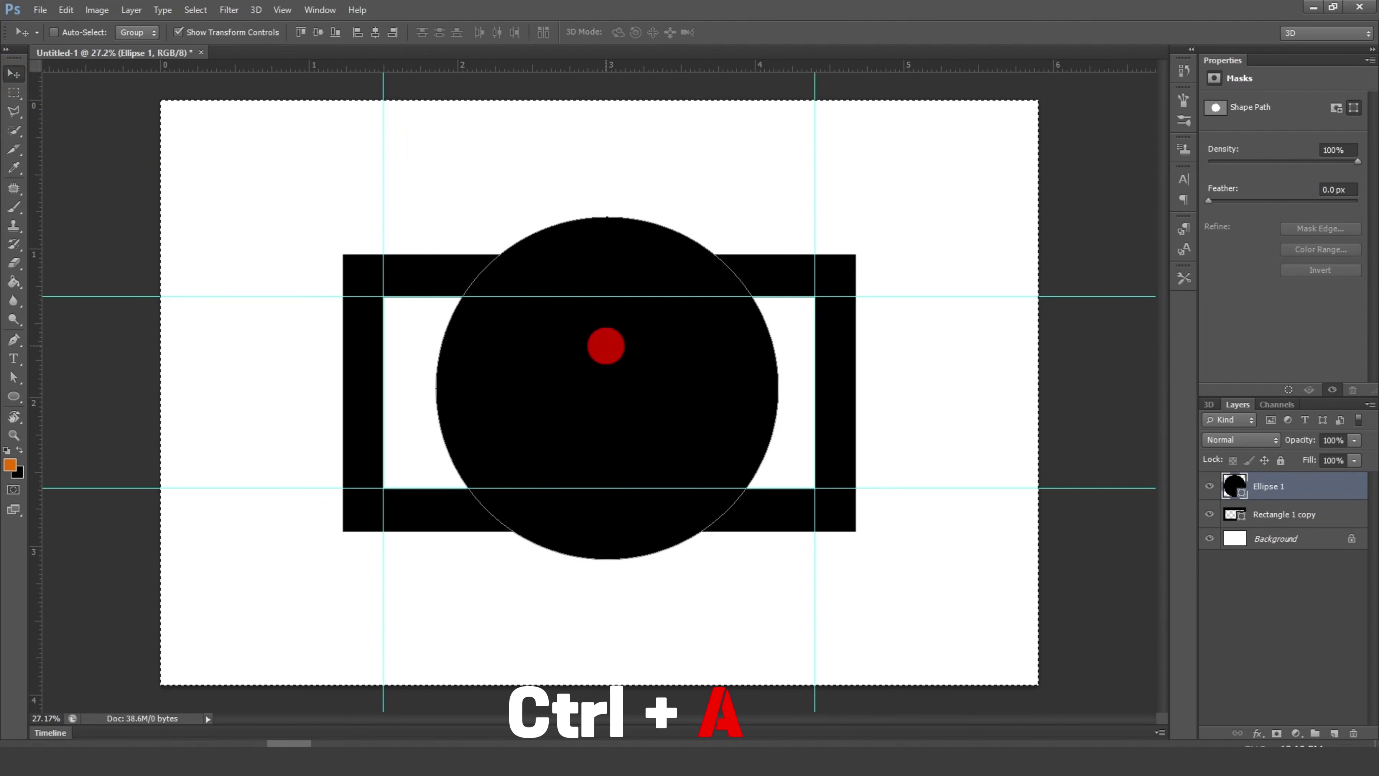
Step: Centre the Ellipse 1 circle vertically and horizontally on the canvas, then deselect
left_click(317, 34)
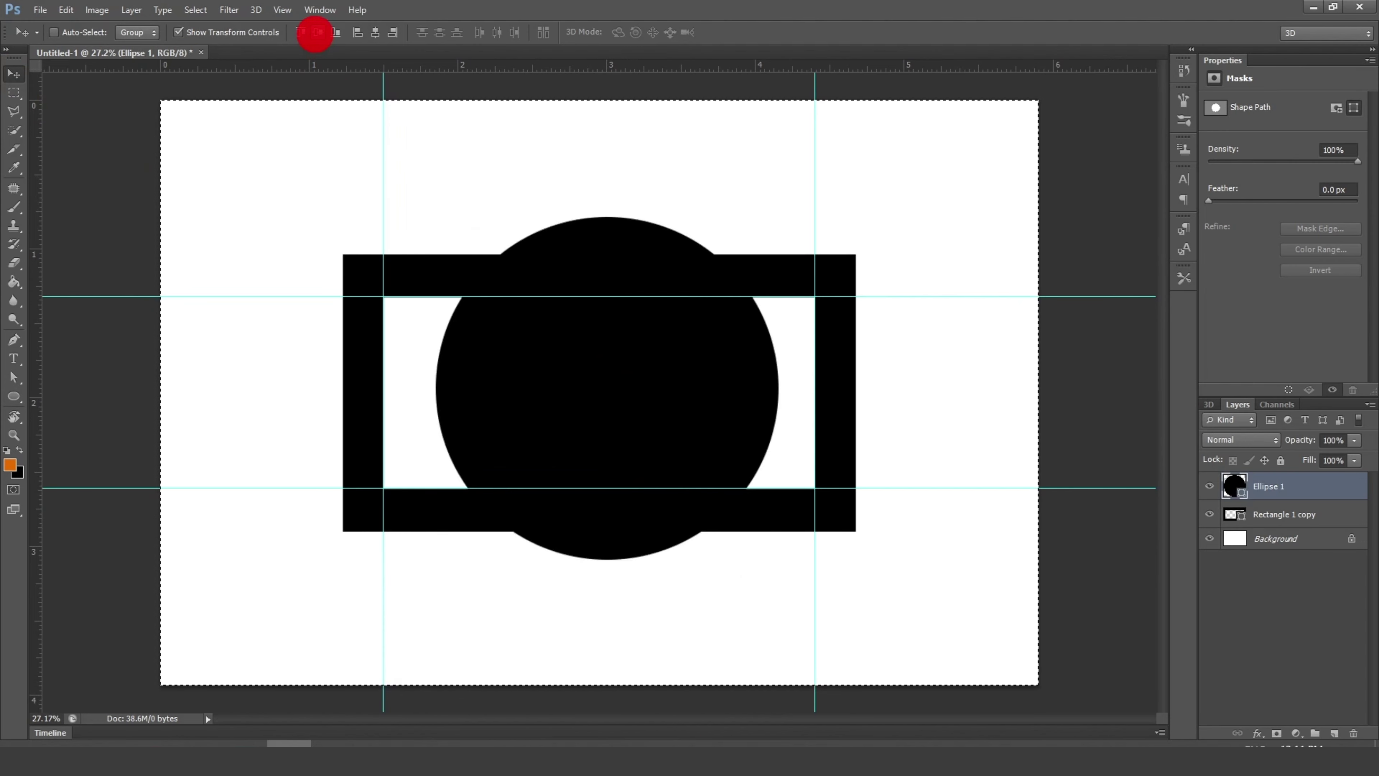
left_click(374, 33)
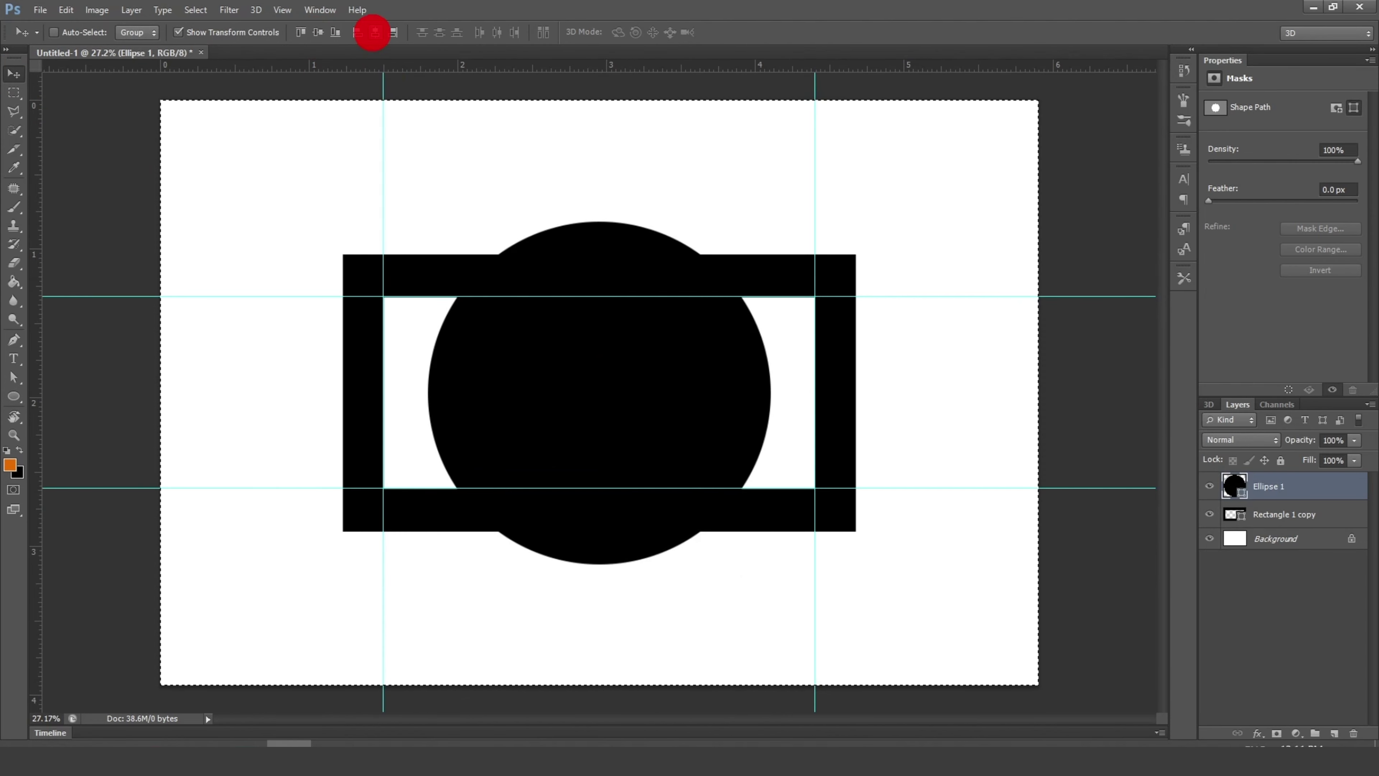
scroll(702, 414, "down", 1)
key("ctrl+d")
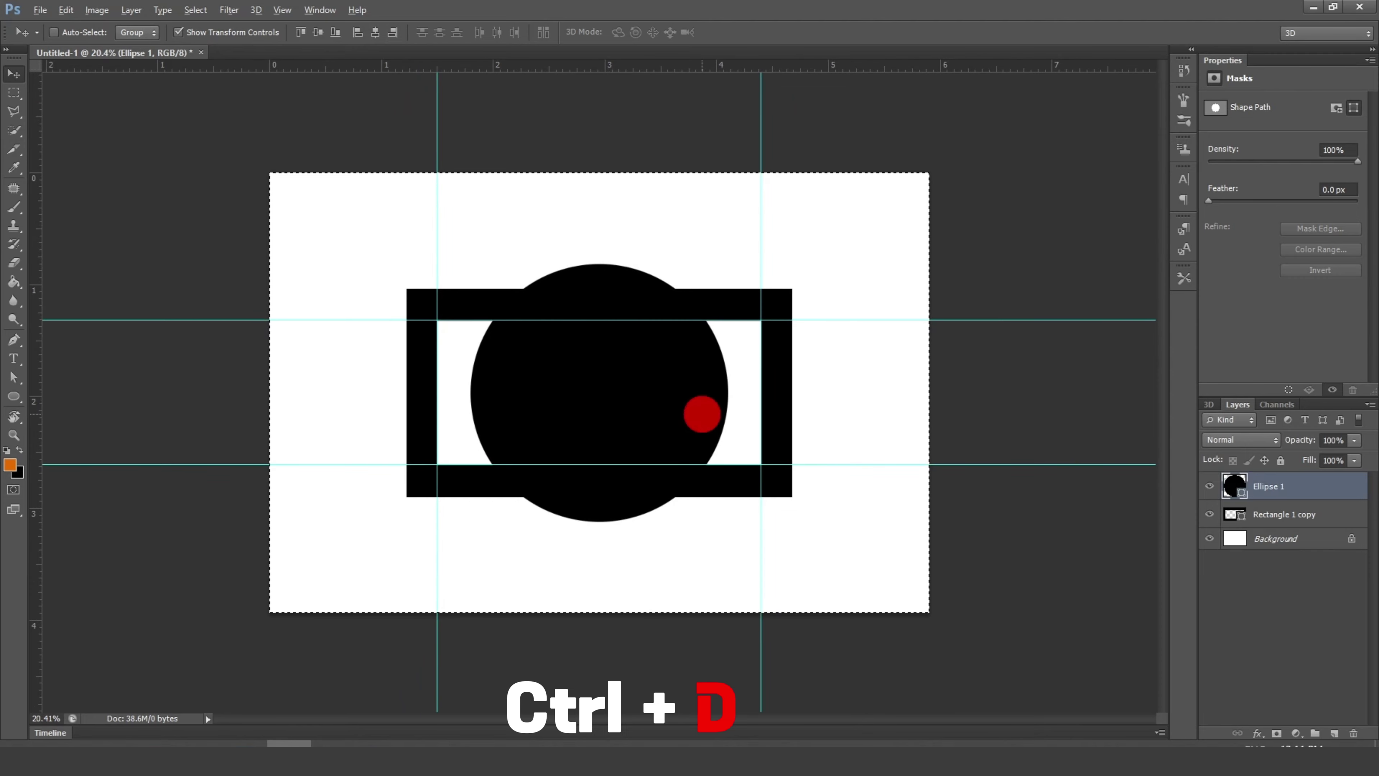
key("ctrl+d")
scroll(702, 414, "up", 1)
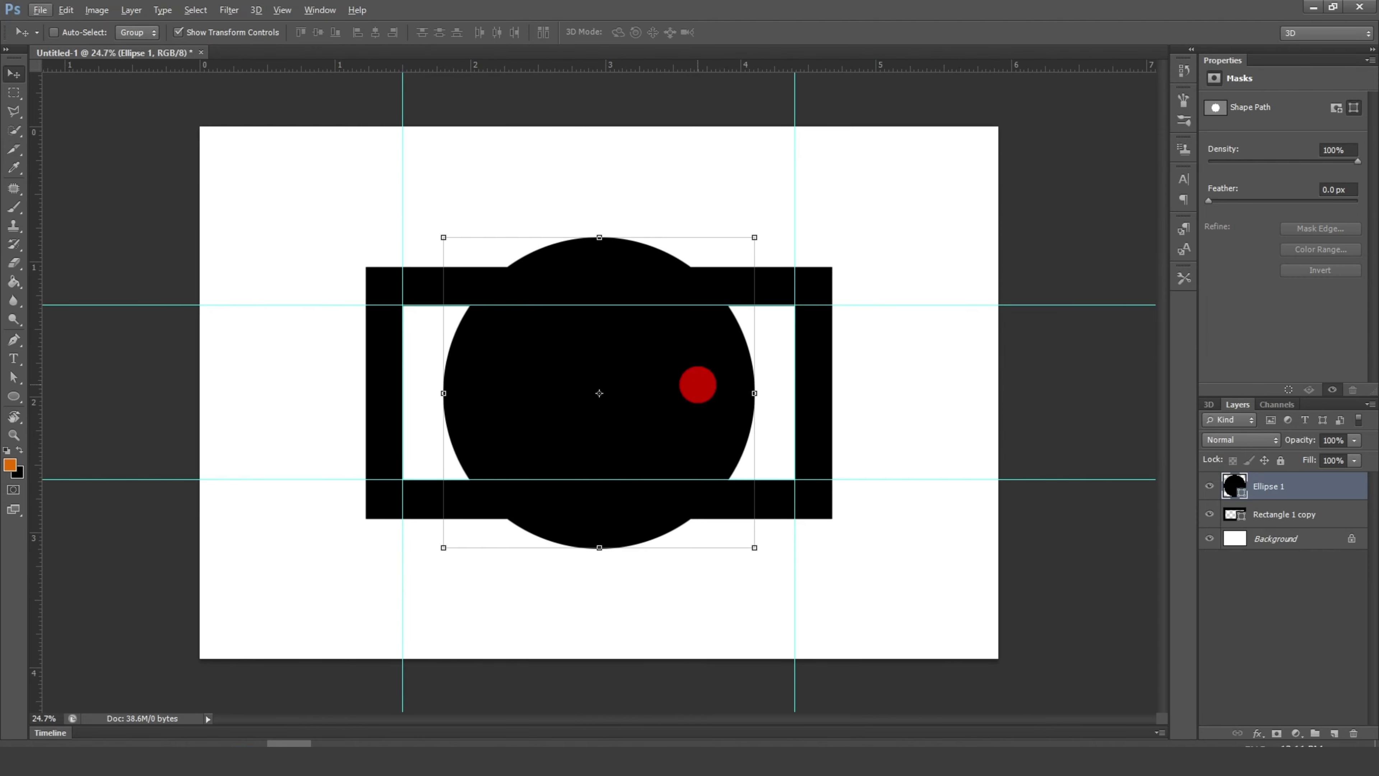
Step: Duplicate the Ellipse 1 layer as Ellipse 1 copy
right_click(1296, 485)
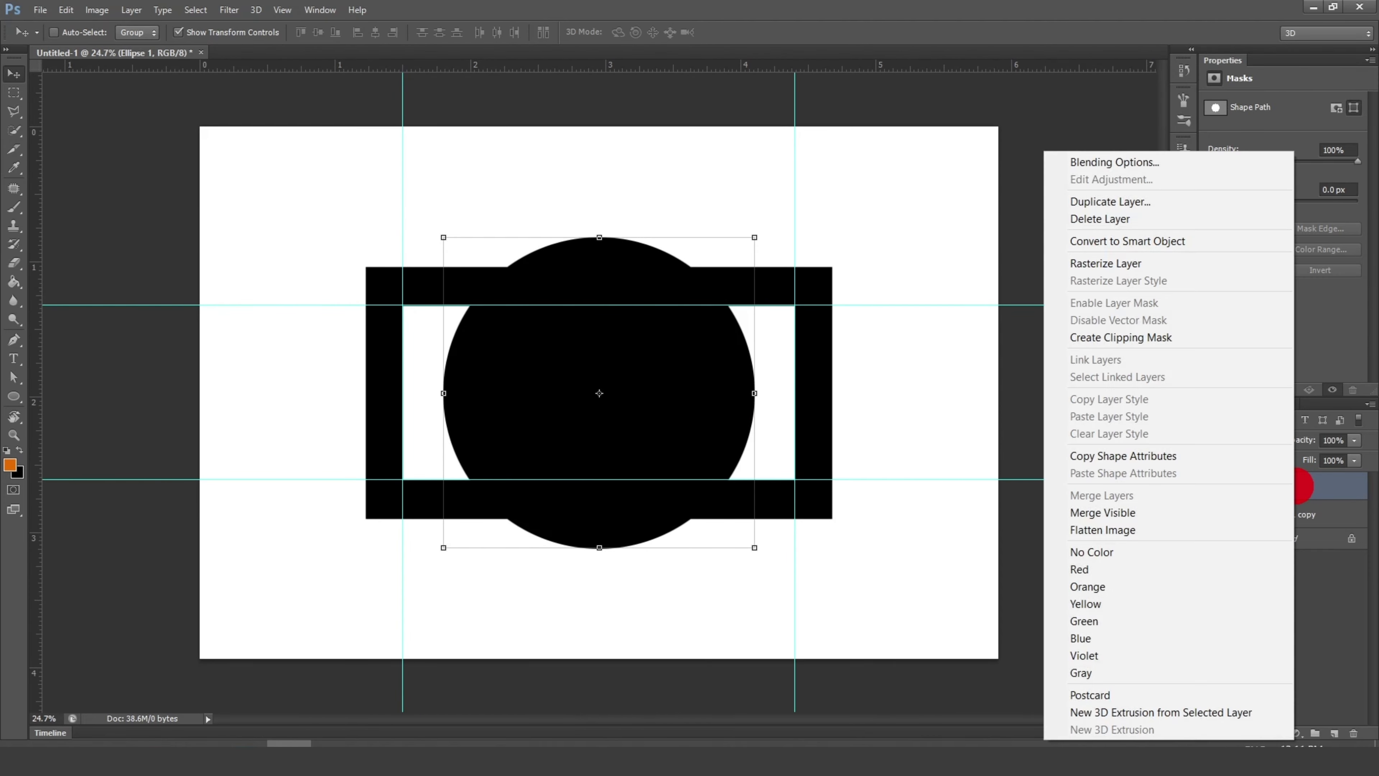
left_click(1102, 201)
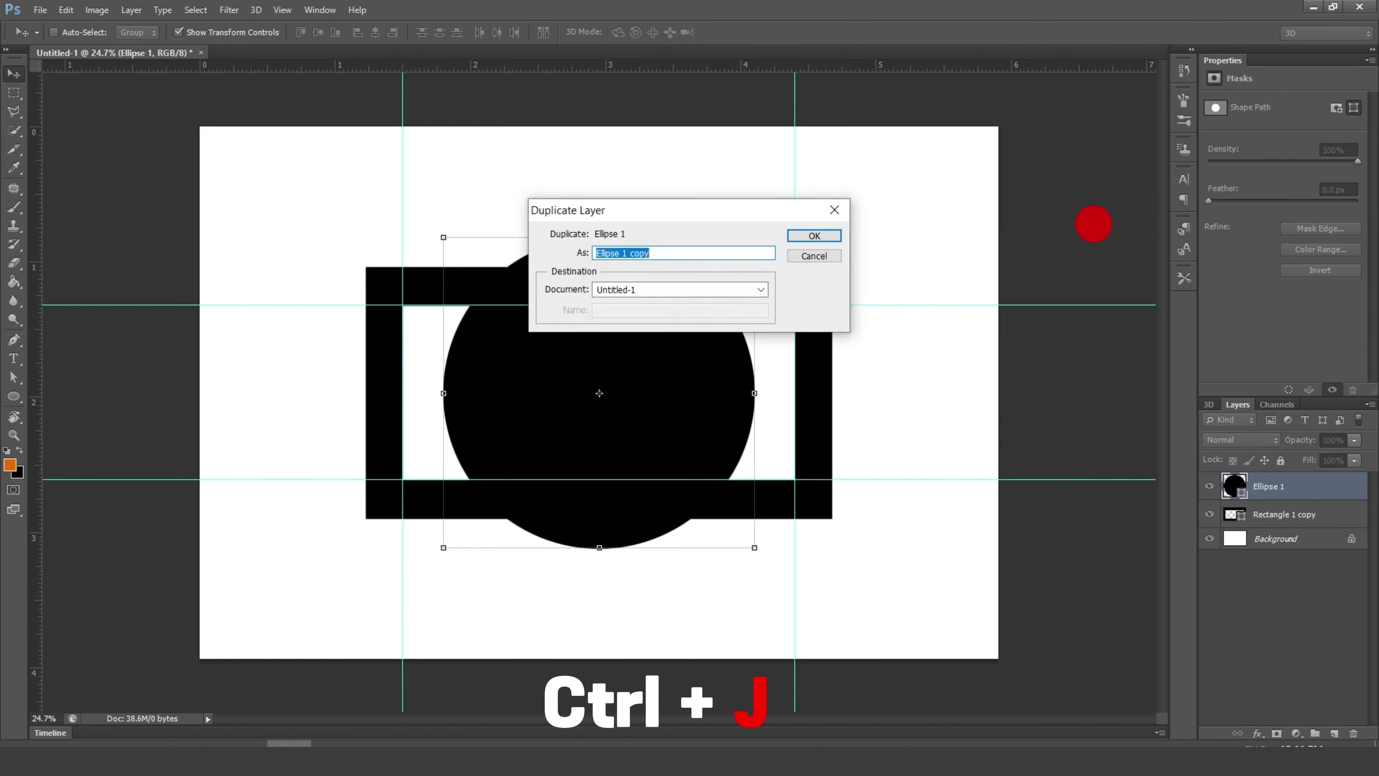
left_click(815, 236)
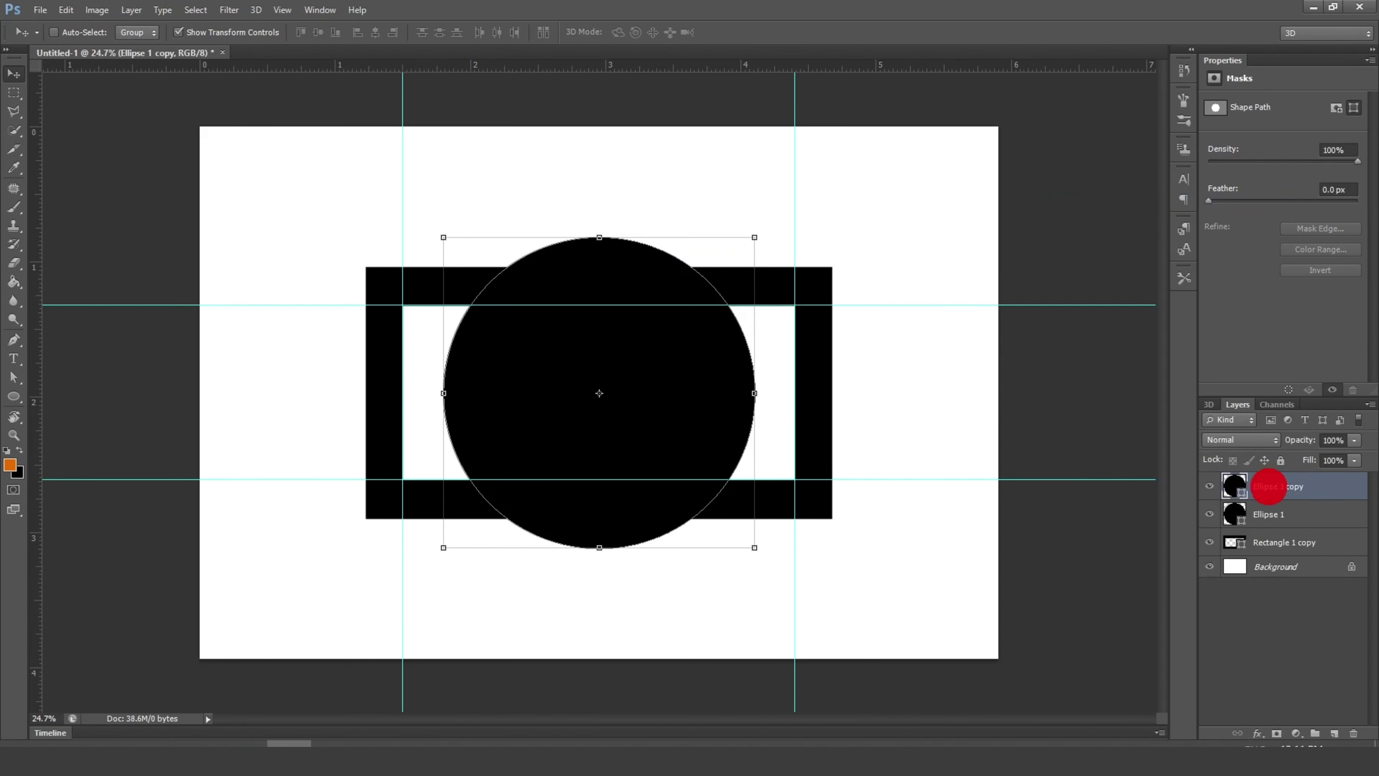
Step: Subtract the Ellipse 1 circle from the Rectangle 1 copy frame, then check the cutout
left_click(1302, 513)
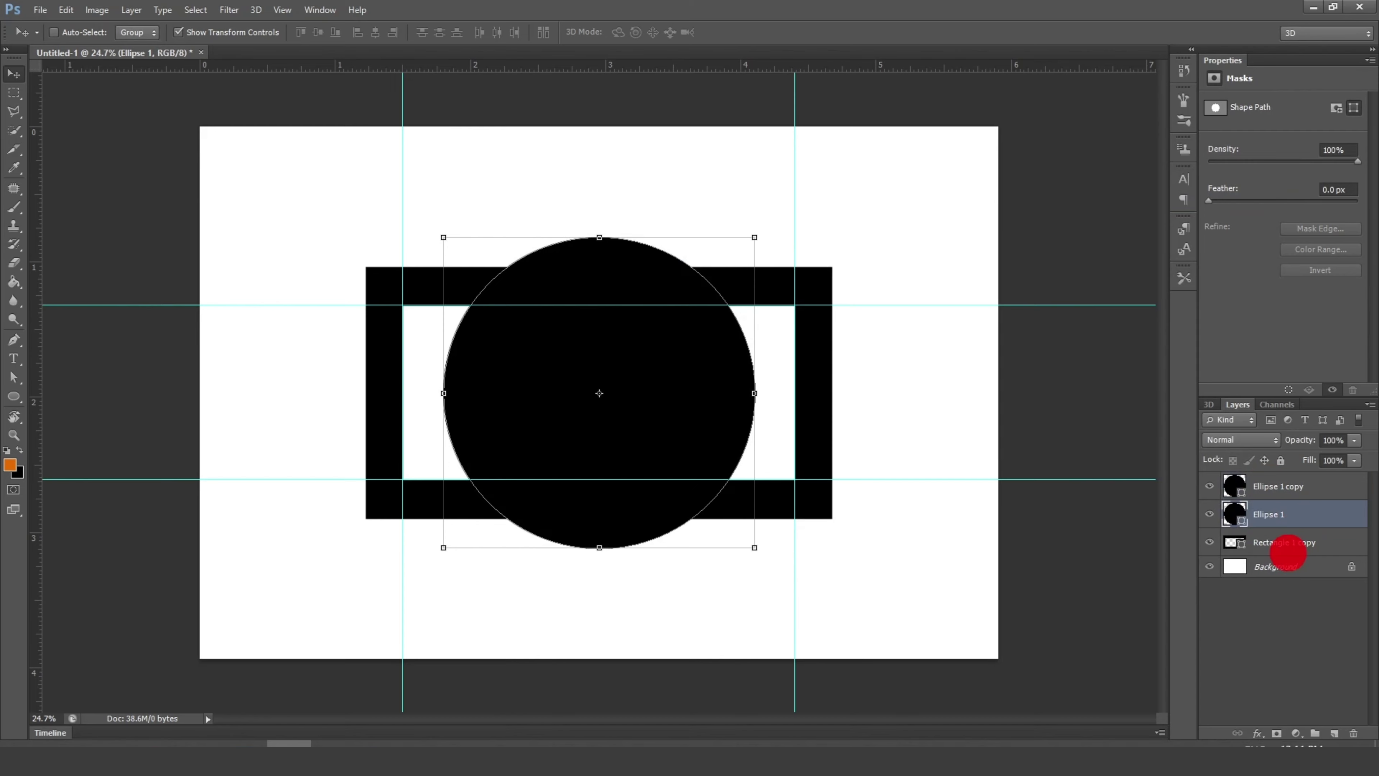
left_click(1287, 542, "shift")
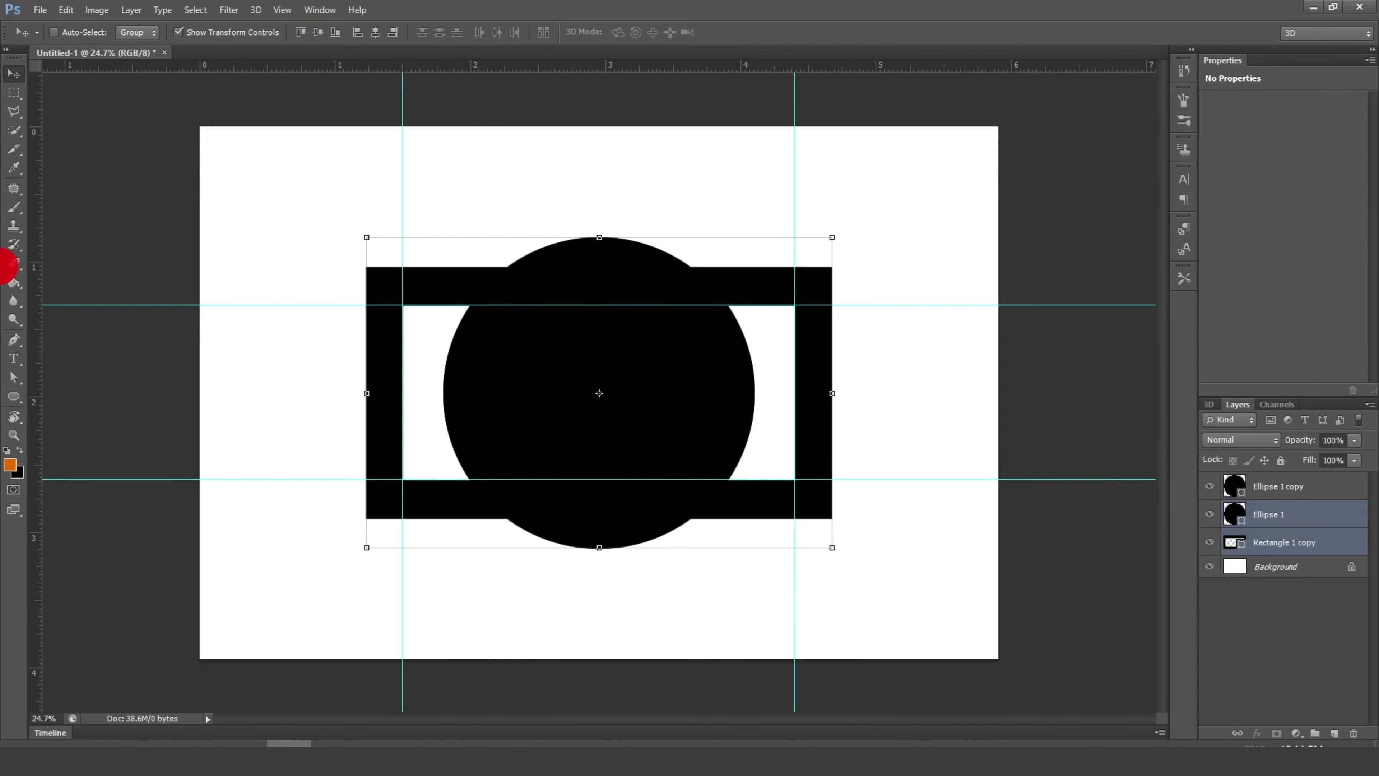
left_click(14, 396)
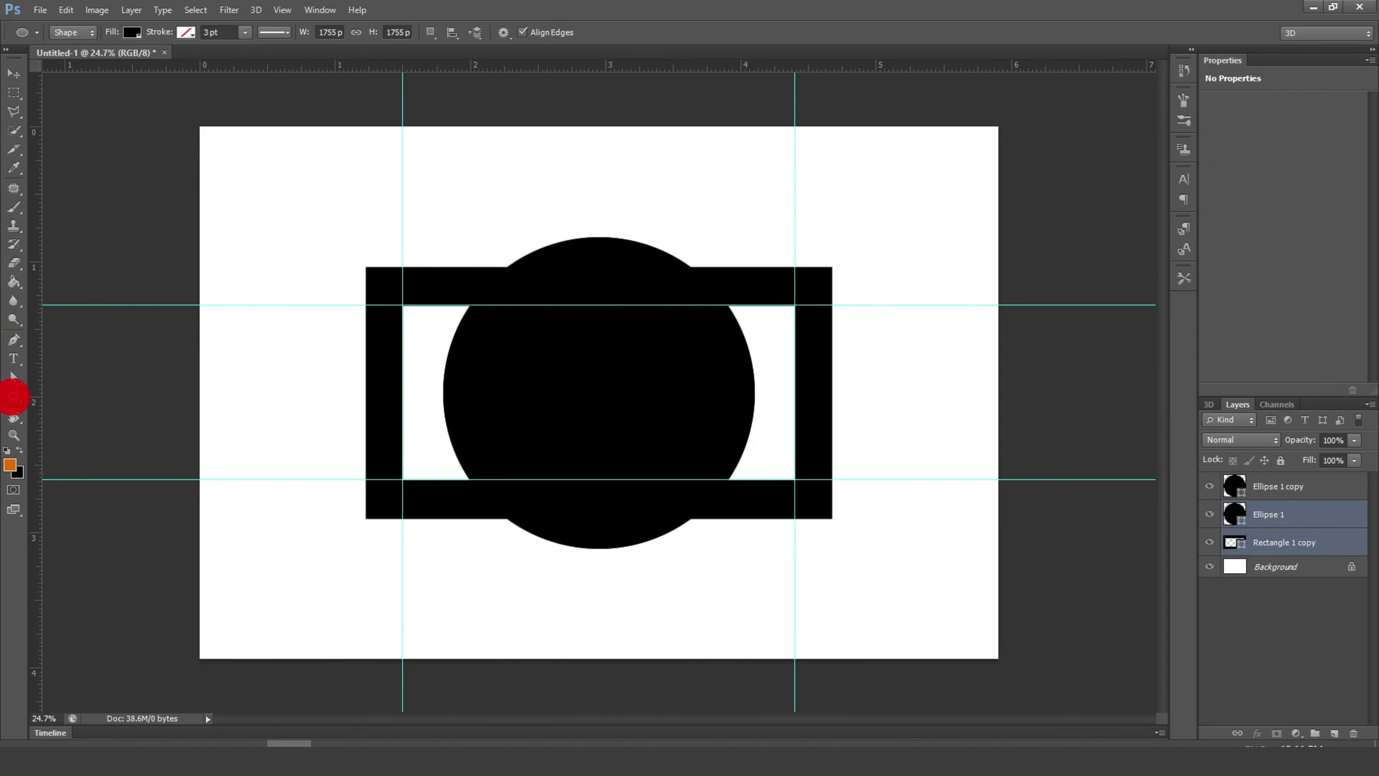
right_click(611, 343)
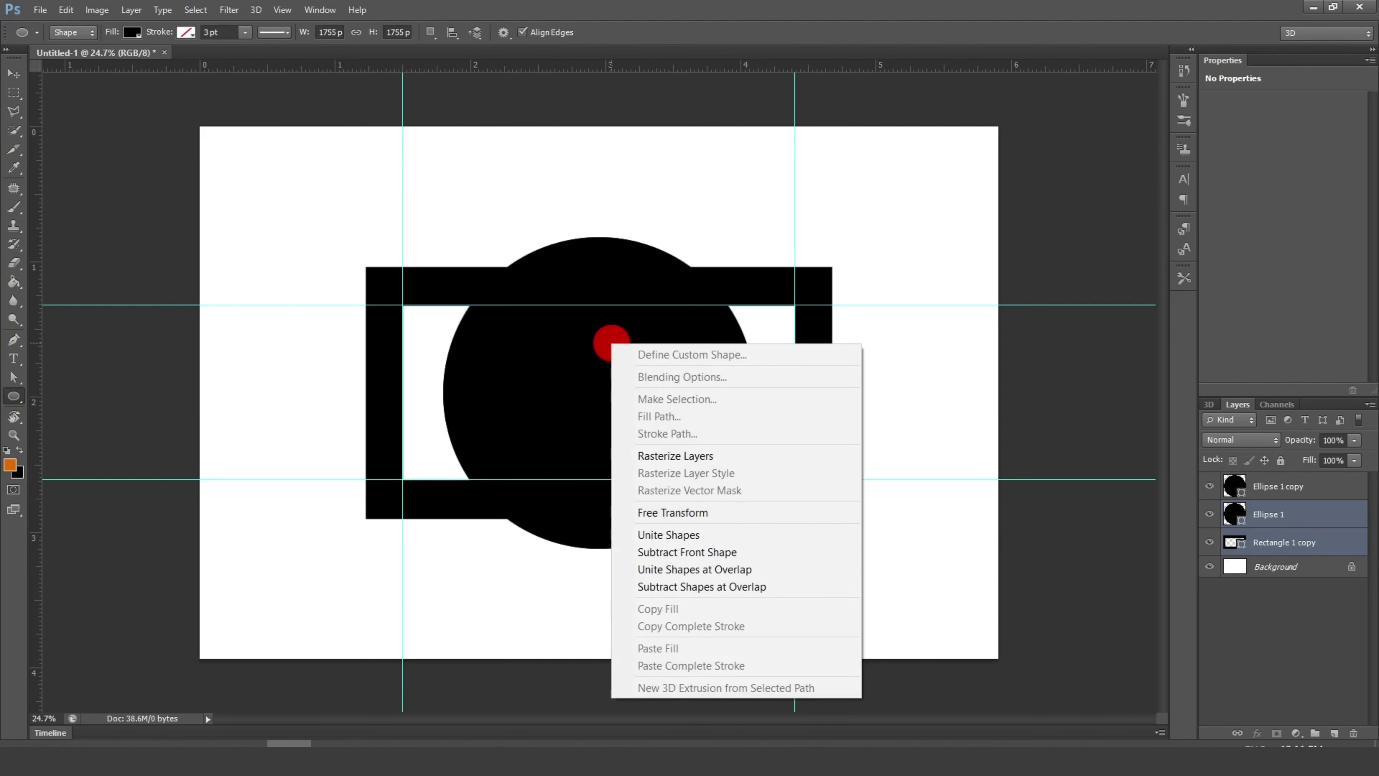
left_click(687, 551)
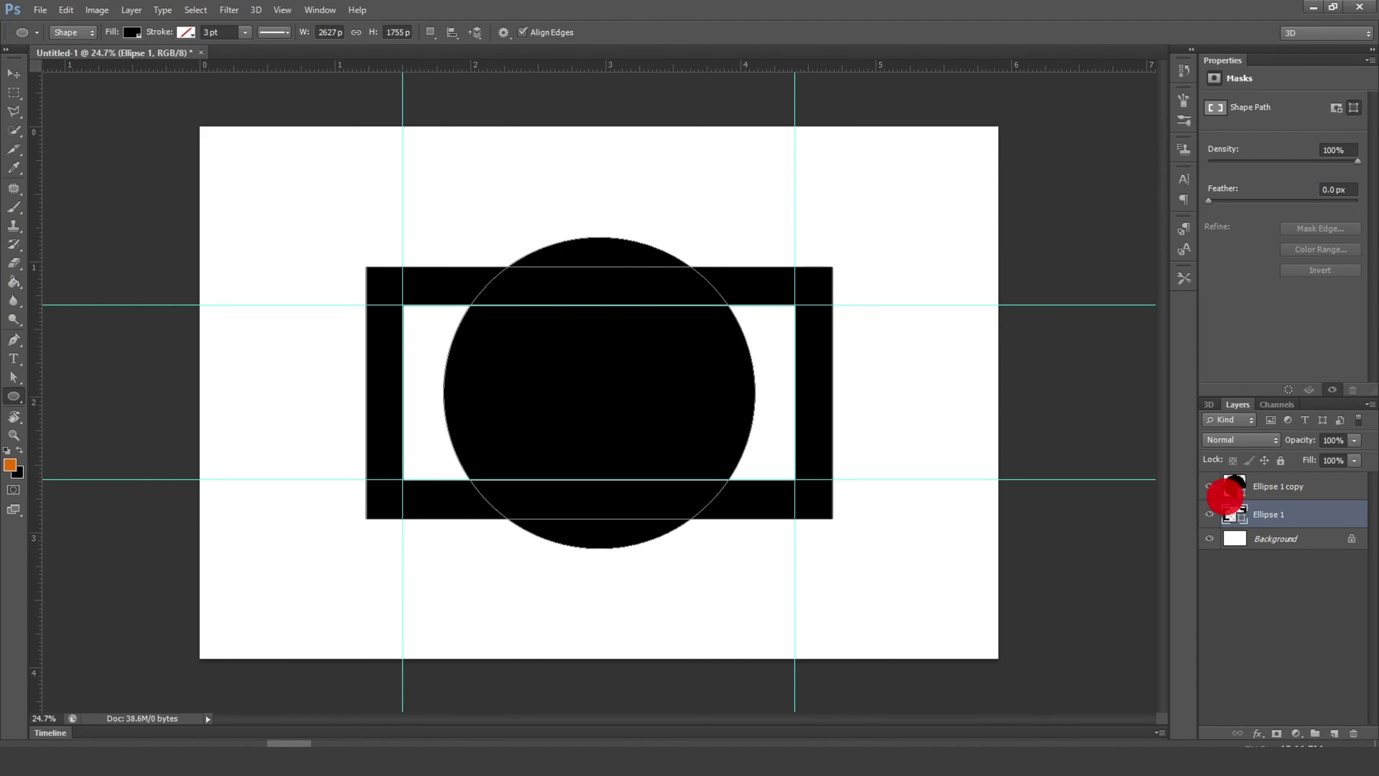
left_click(1208, 486)
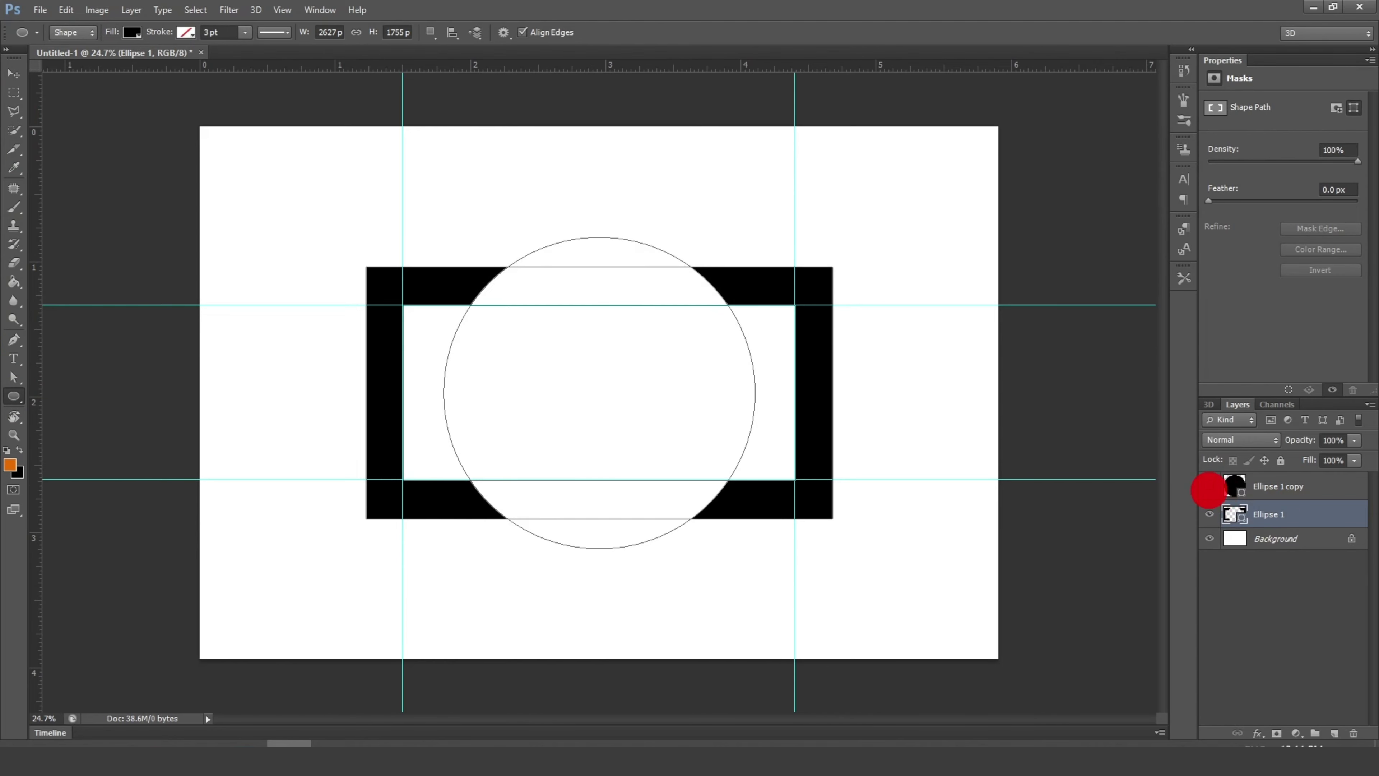
left_click(1209, 486)
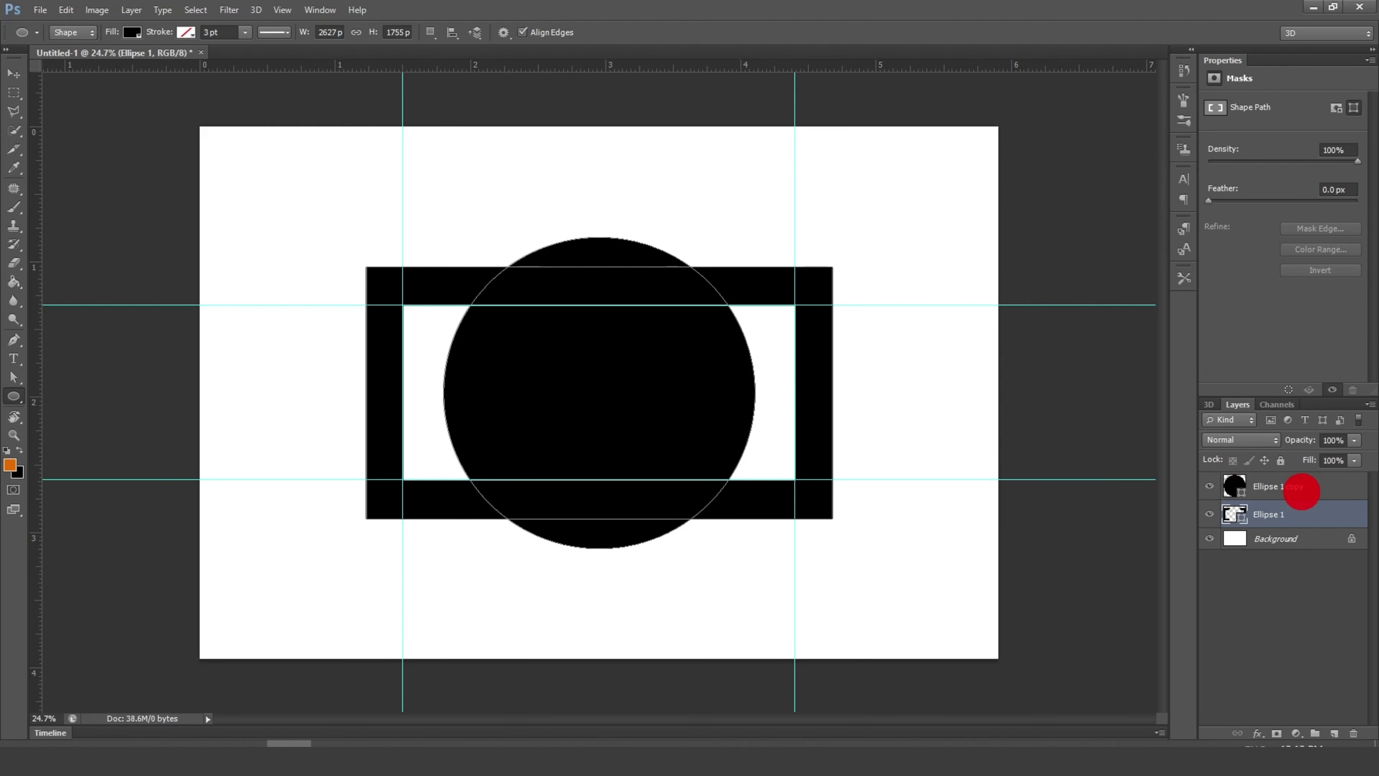
Step: Scale the Ellipse 1 copy circle down to about 87% and commit the transform
left_click(1301, 490)
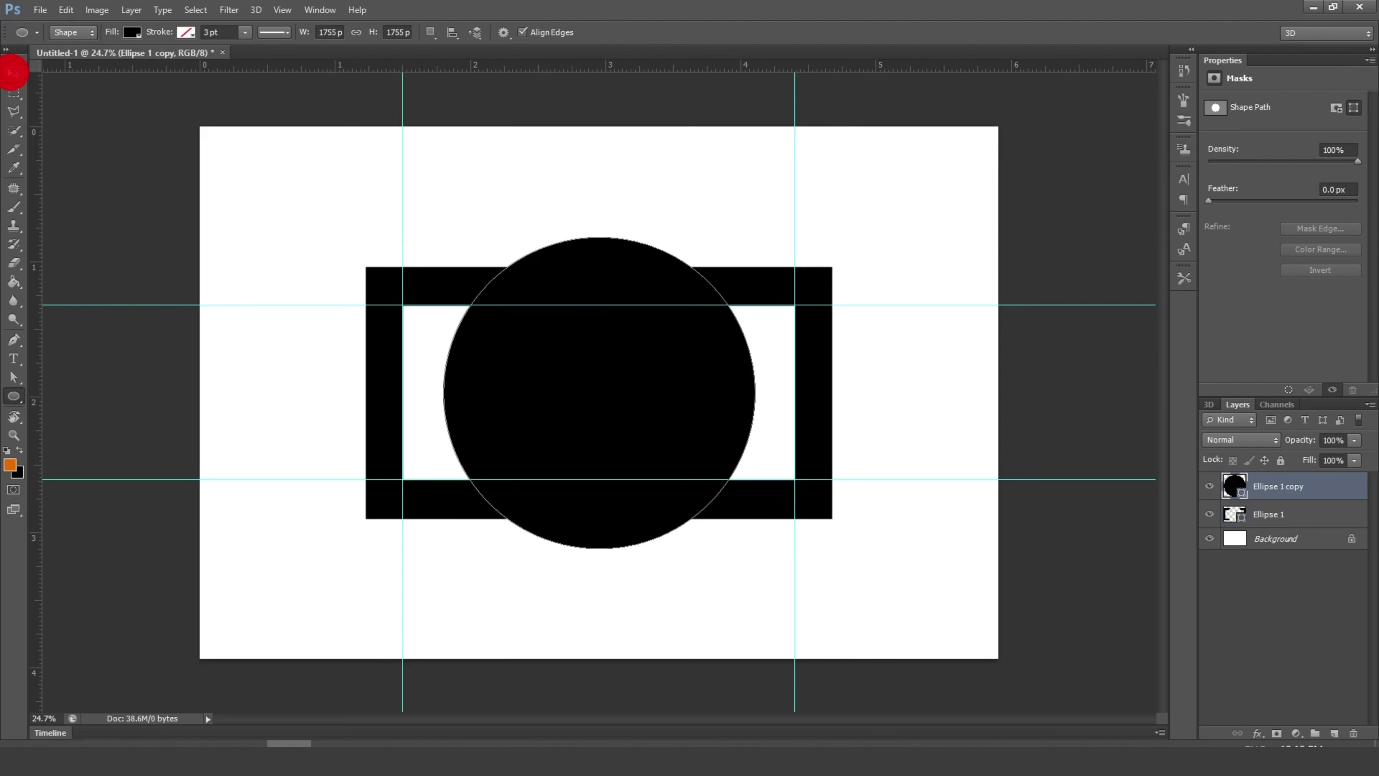
left_click(13, 73)
key("ctrl+t")
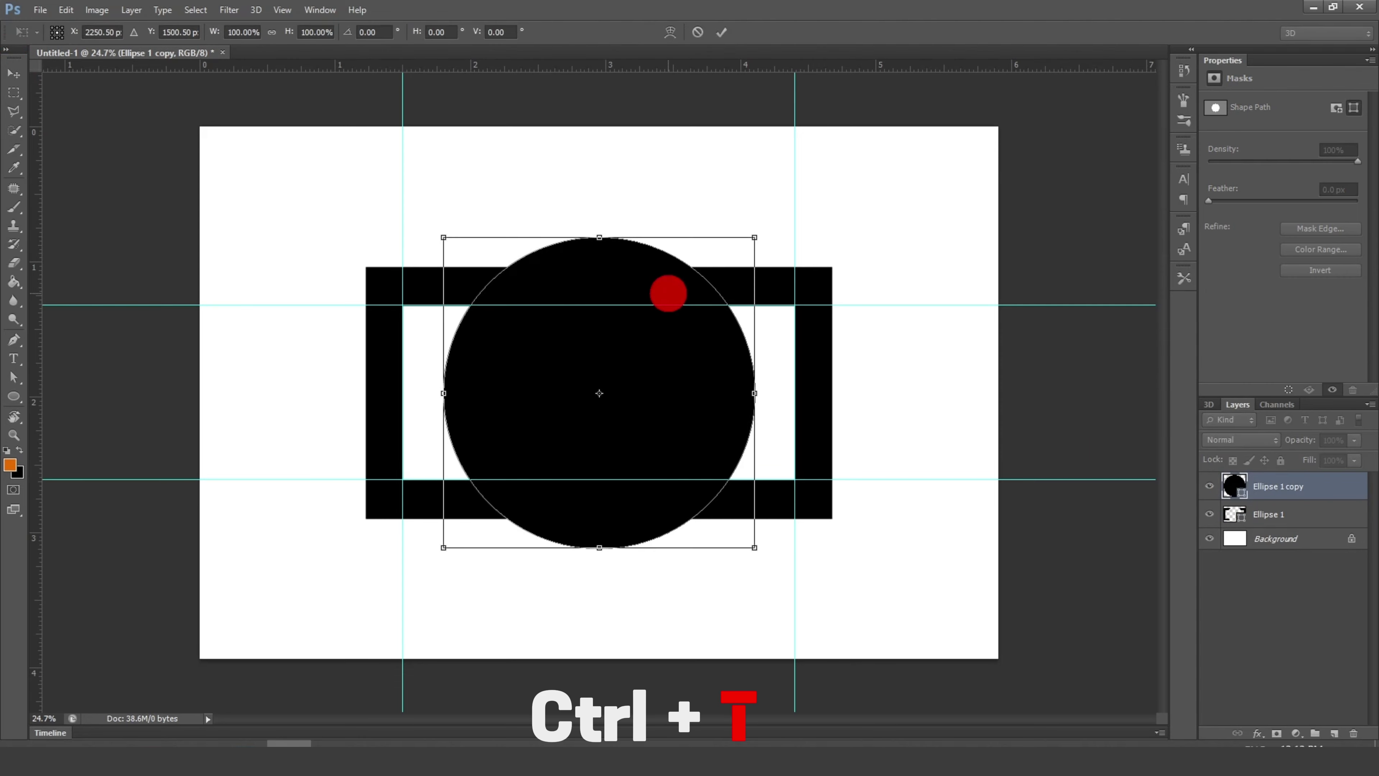
left_click_drag(445, 236, 455, 242)
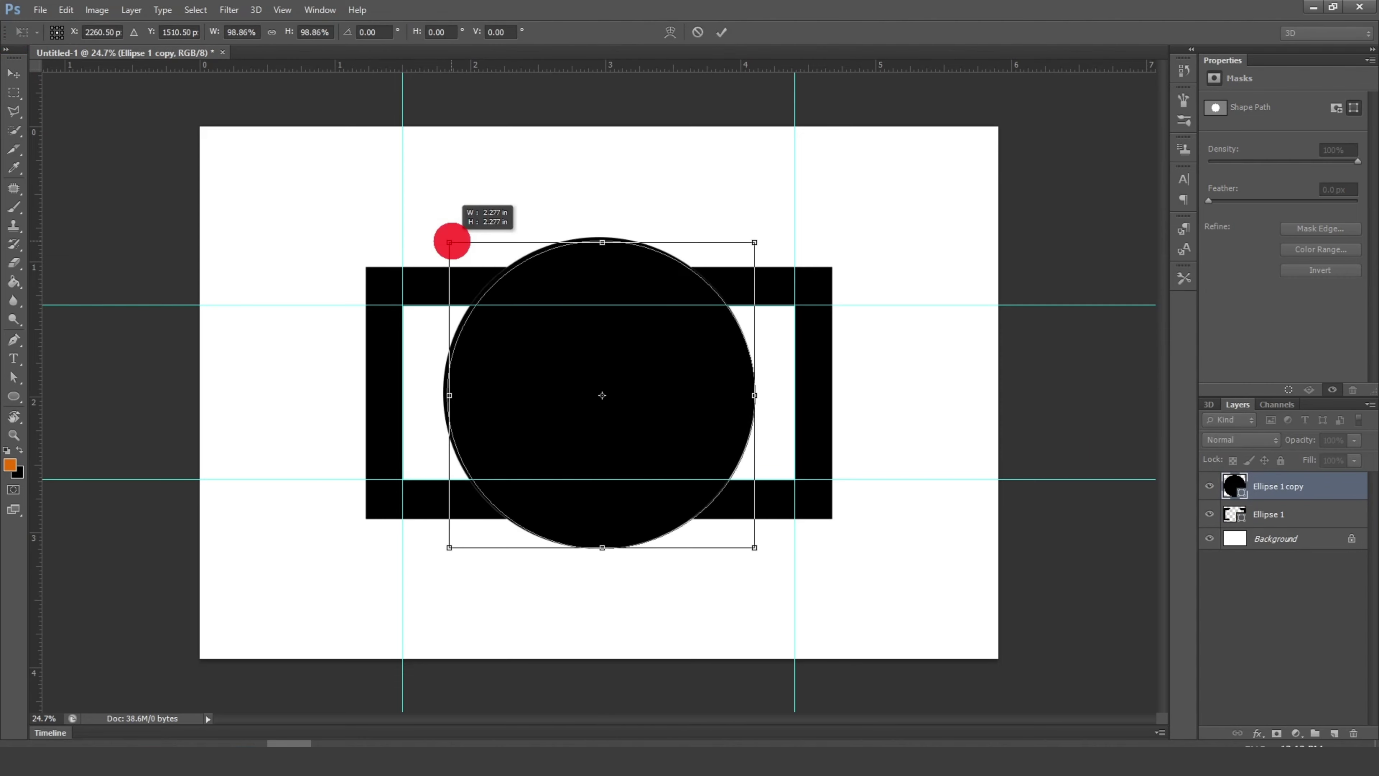
left_click_drag(754, 548, 737, 531)
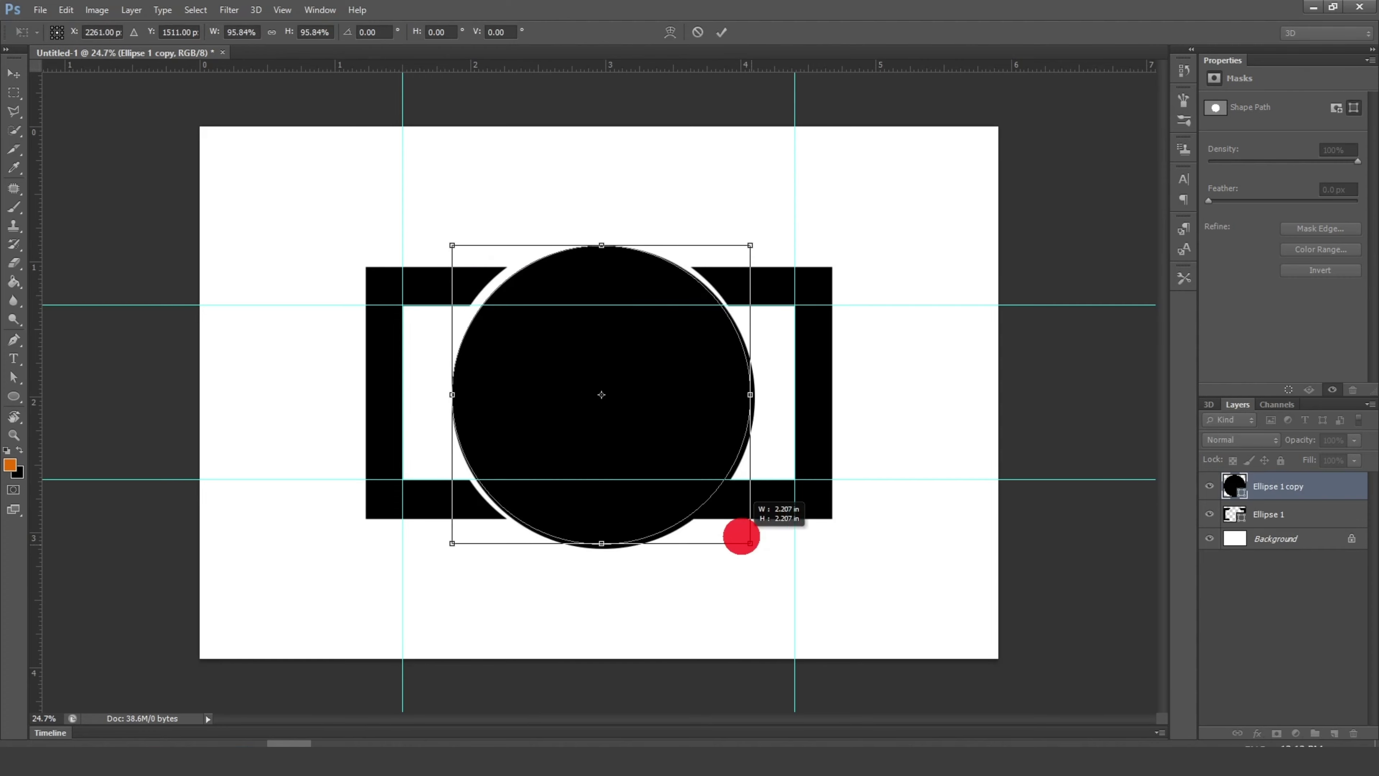
left_click_drag(449, 244, 459, 247)
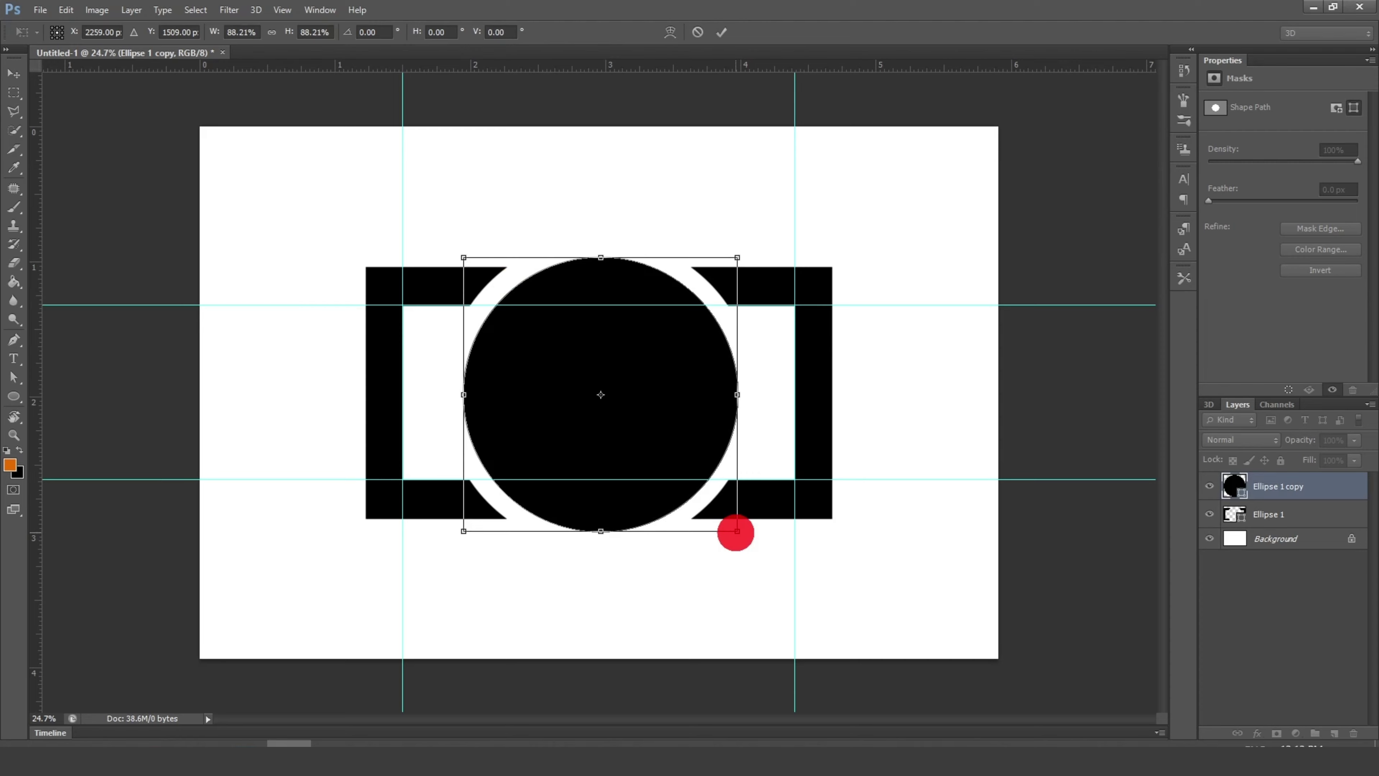
left_click_drag(736, 530, 734, 530)
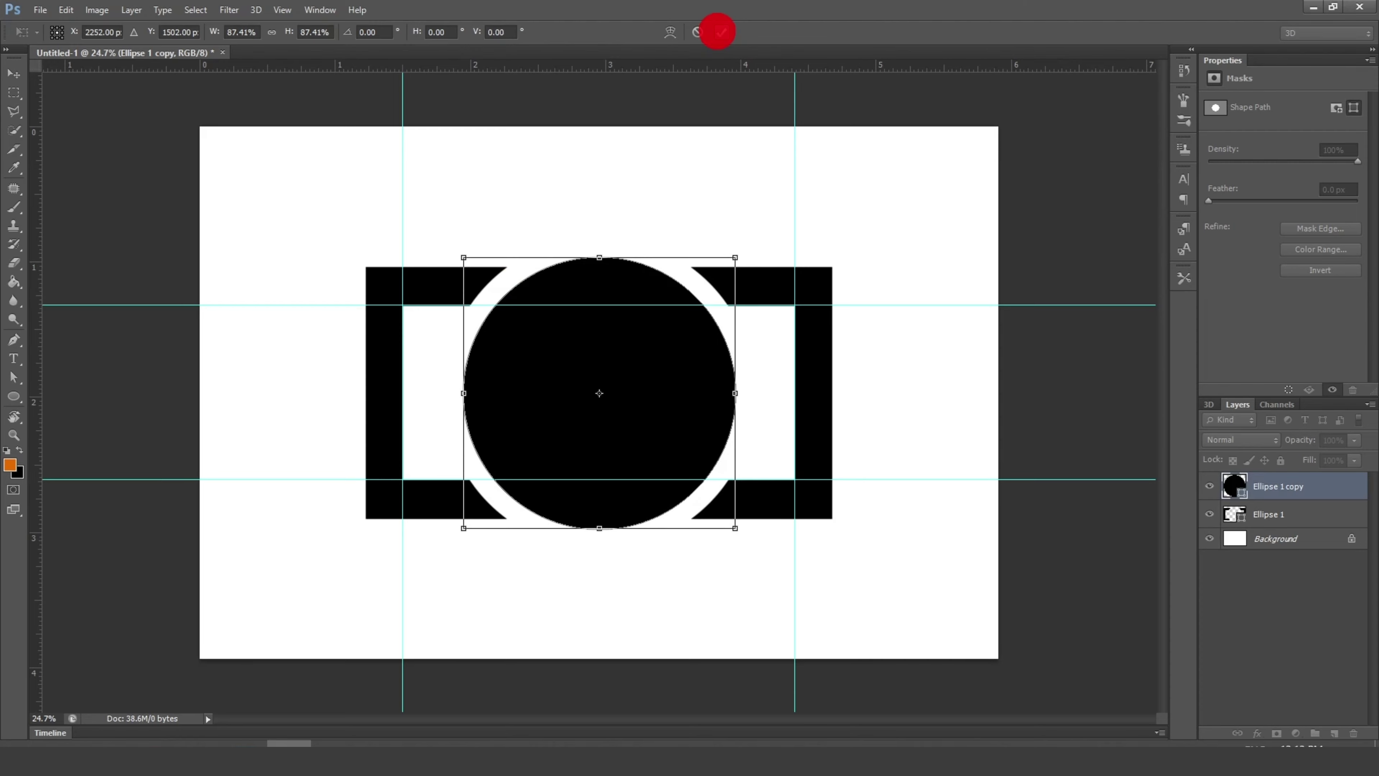
left_click(718, 30)
key("ctrl+t")
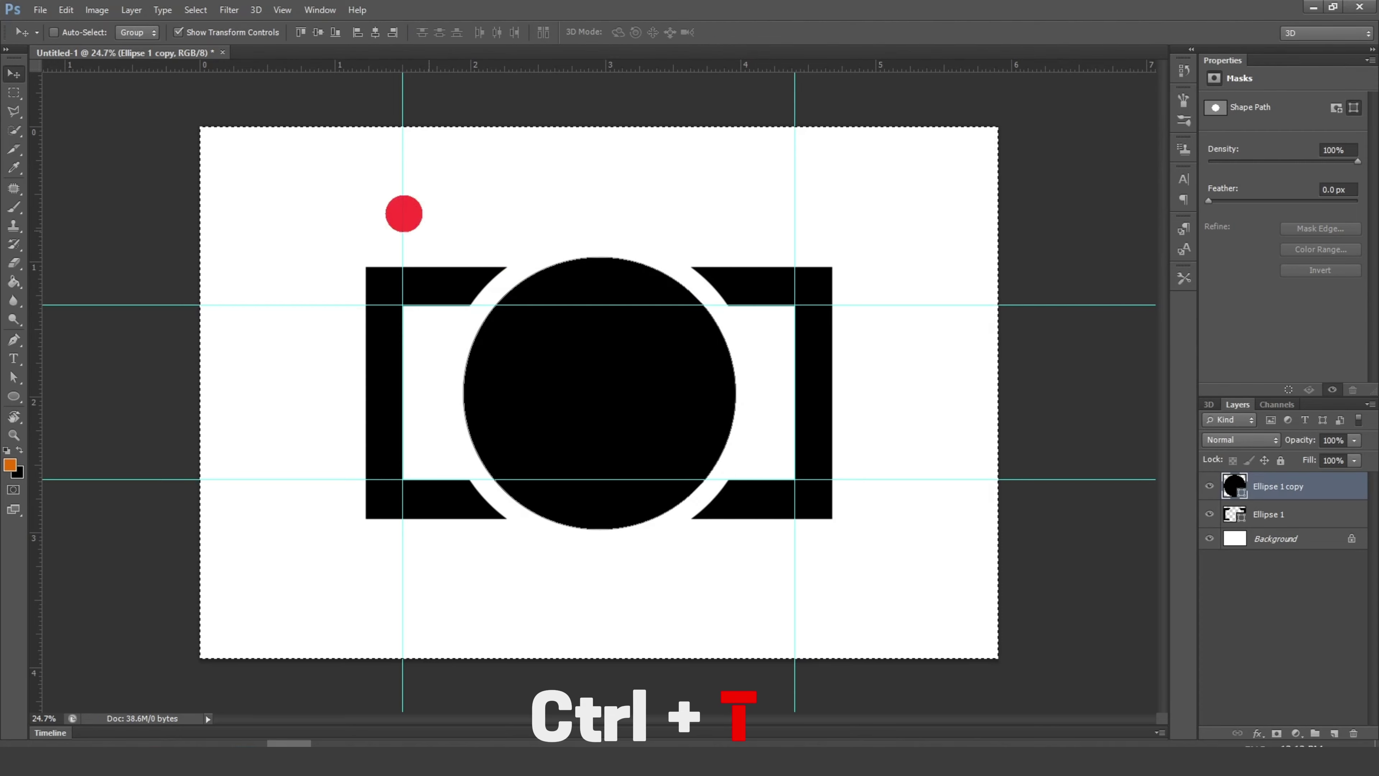
left_click(317, 32)
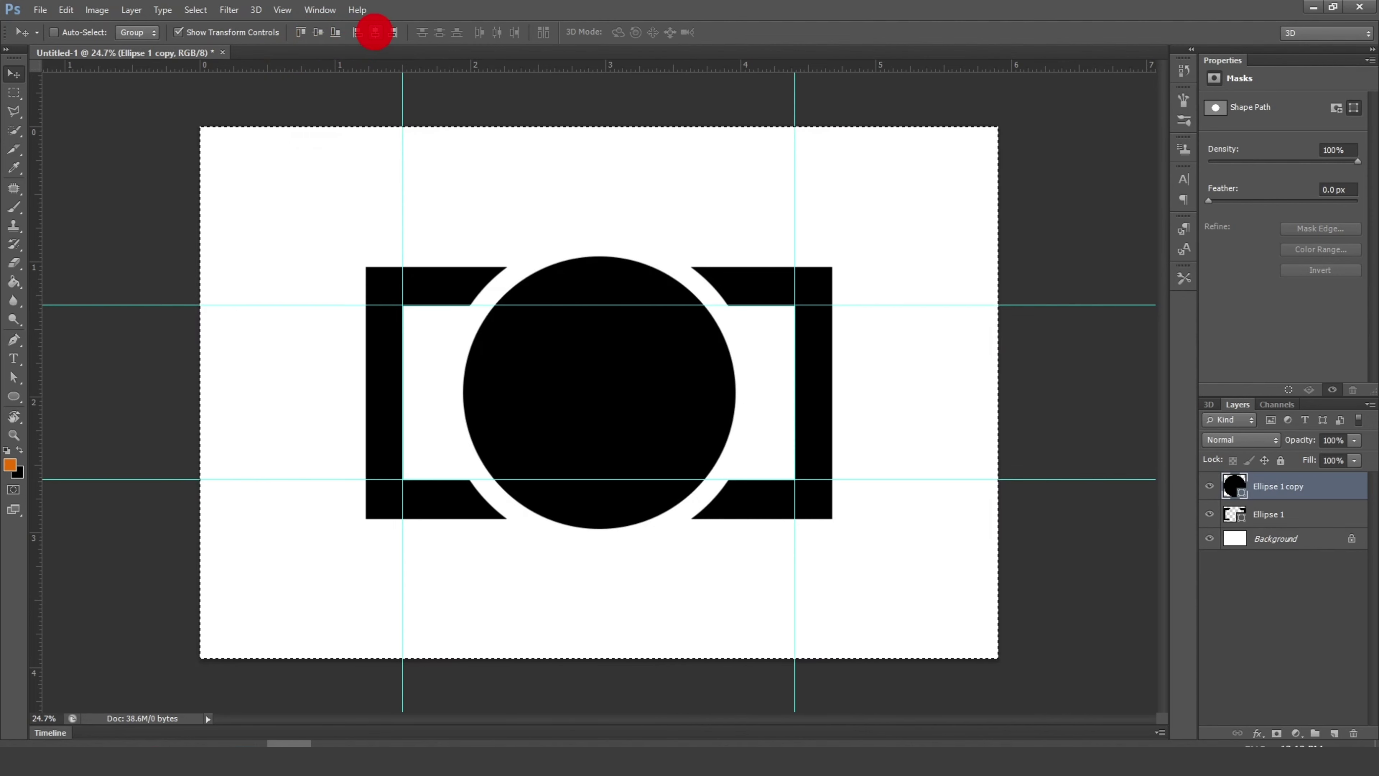
key("ctrl+d")
scroll(661, 412, "up", 5)
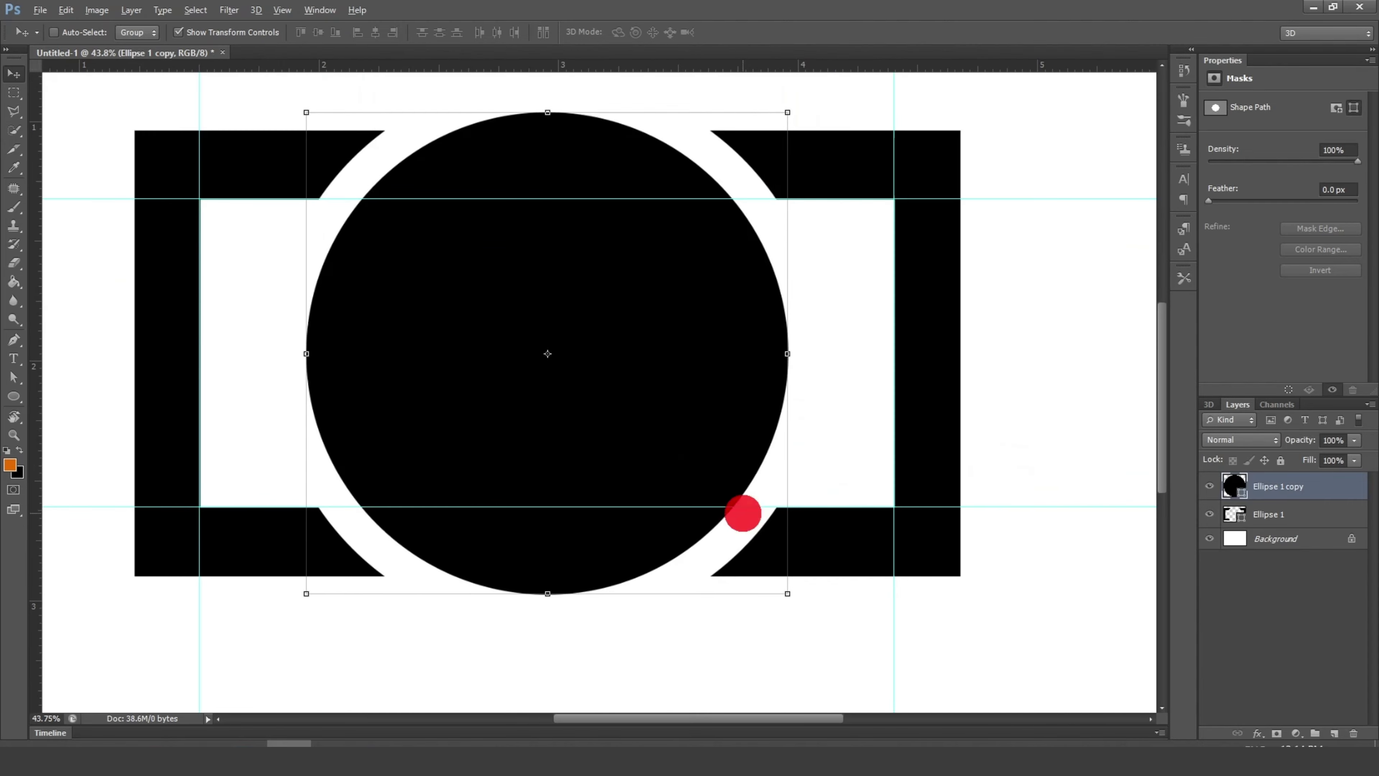
scroll(723, 231, "up", 1)
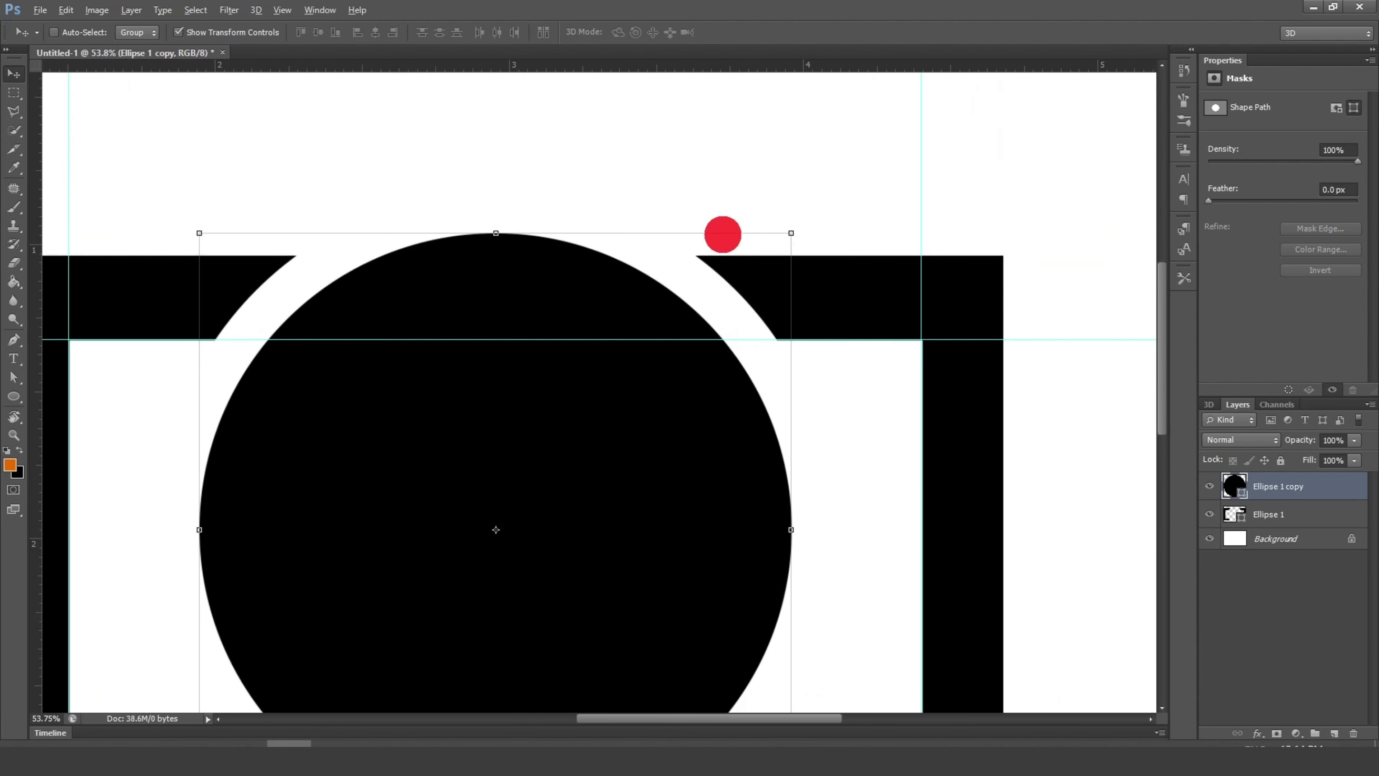
scroll(717, 290, "up", 2)
scroll(717, 289, "up", 2)
scroll(339, 302, "down", 6)
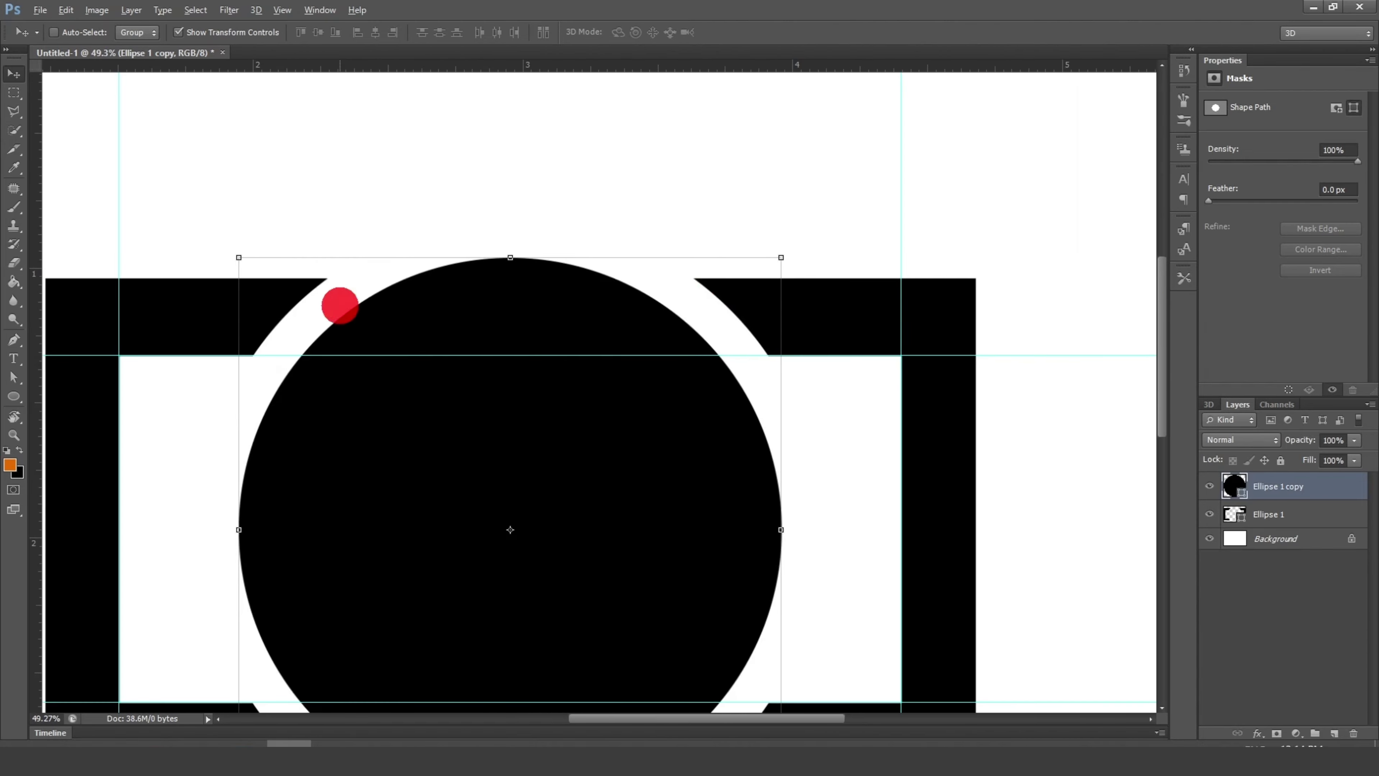
scroll(366, 345, "up", 3)
scroll(323, 650, "down", 4)
scroll(396, 644, "up", 8)
scroll(446, 573, "down", 6)
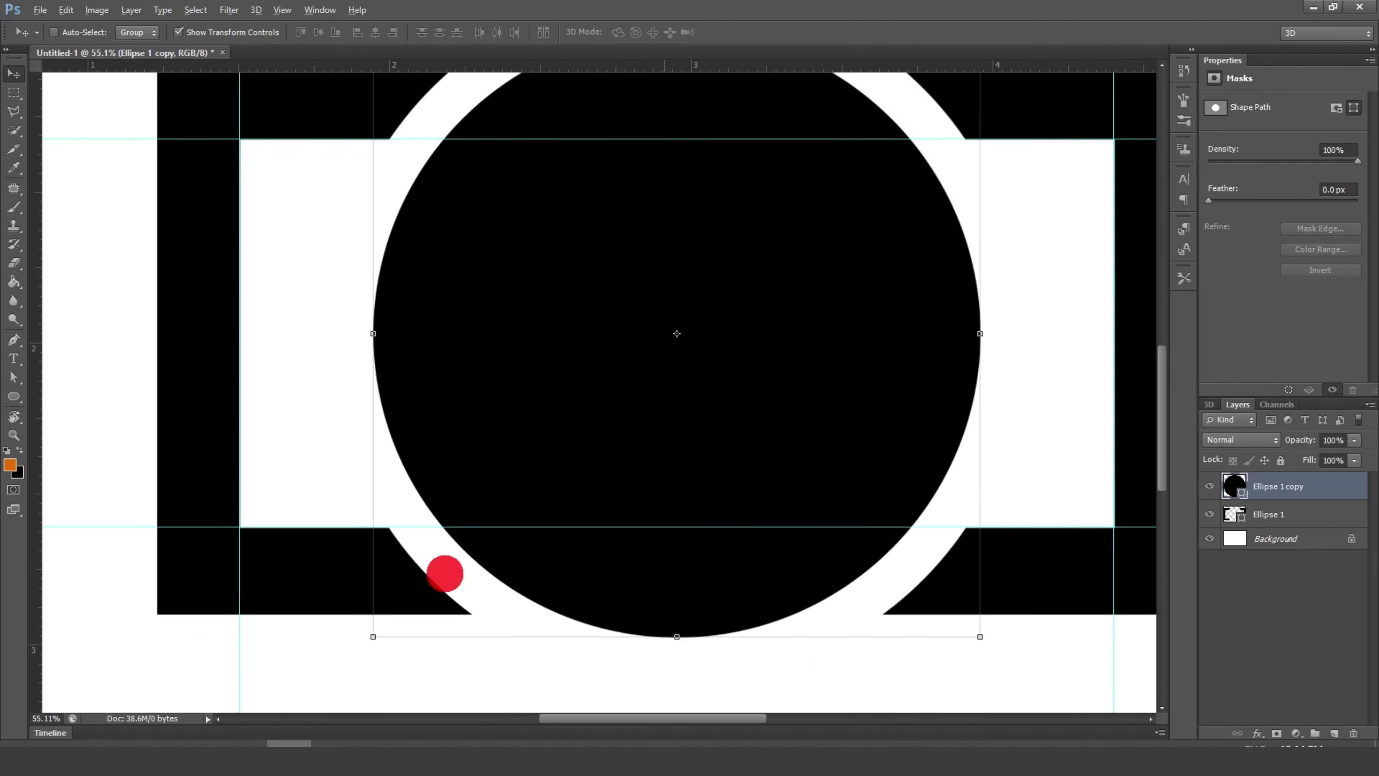
scroll(443, 573, "down", 2)
scroll(445, 573, "down", 3)
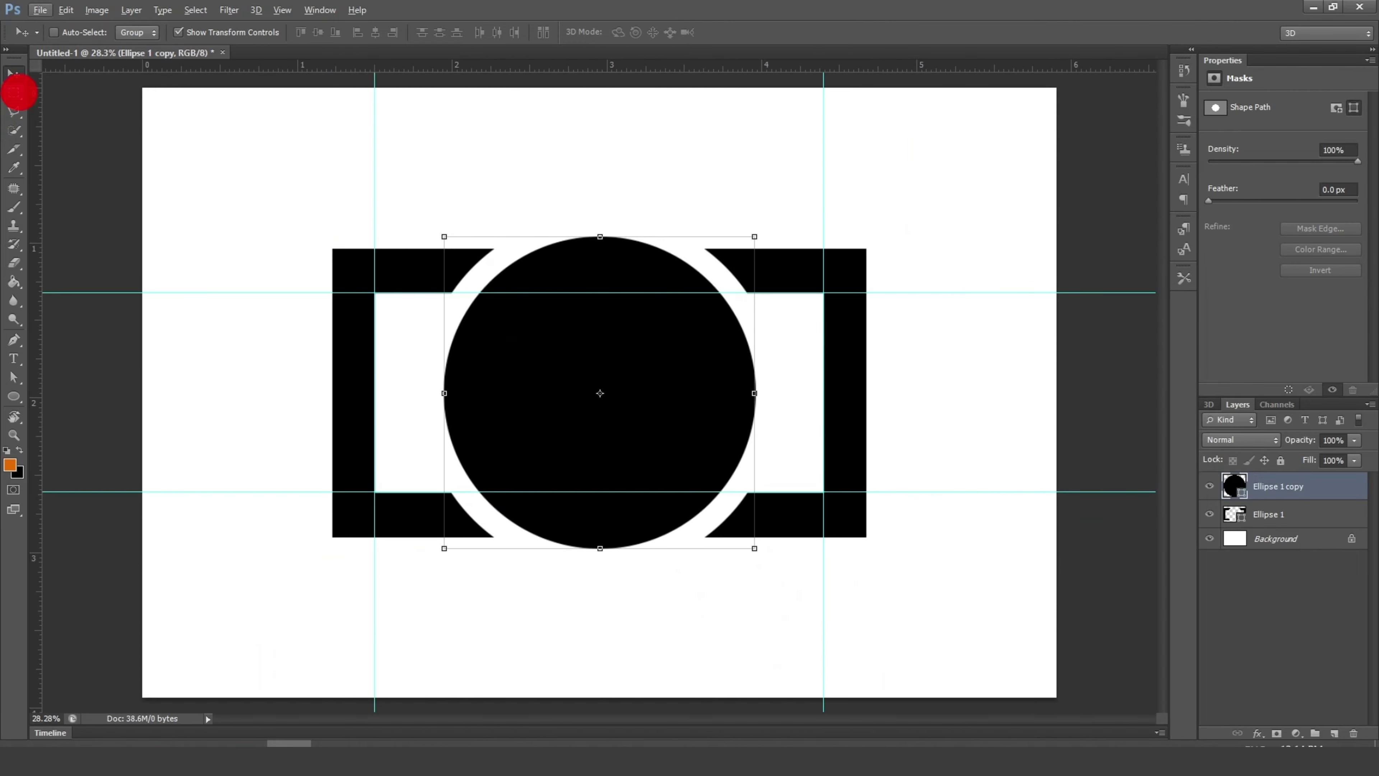
left_click(16, 92)
scroll(702, 334, "up", 1)
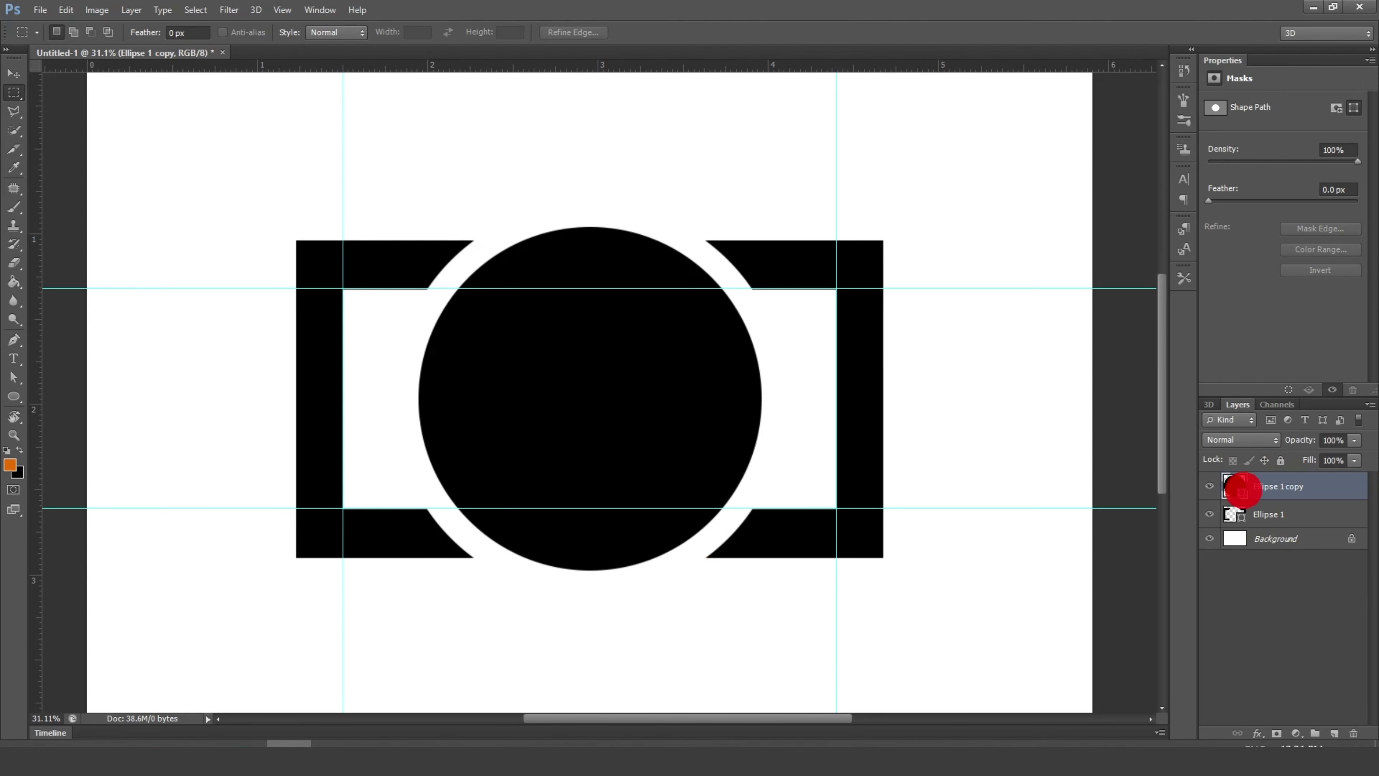
Step: Duplicate the Ellipse 1 copy layer as Ellipse 1 copy 2
right_click(1287, 484)
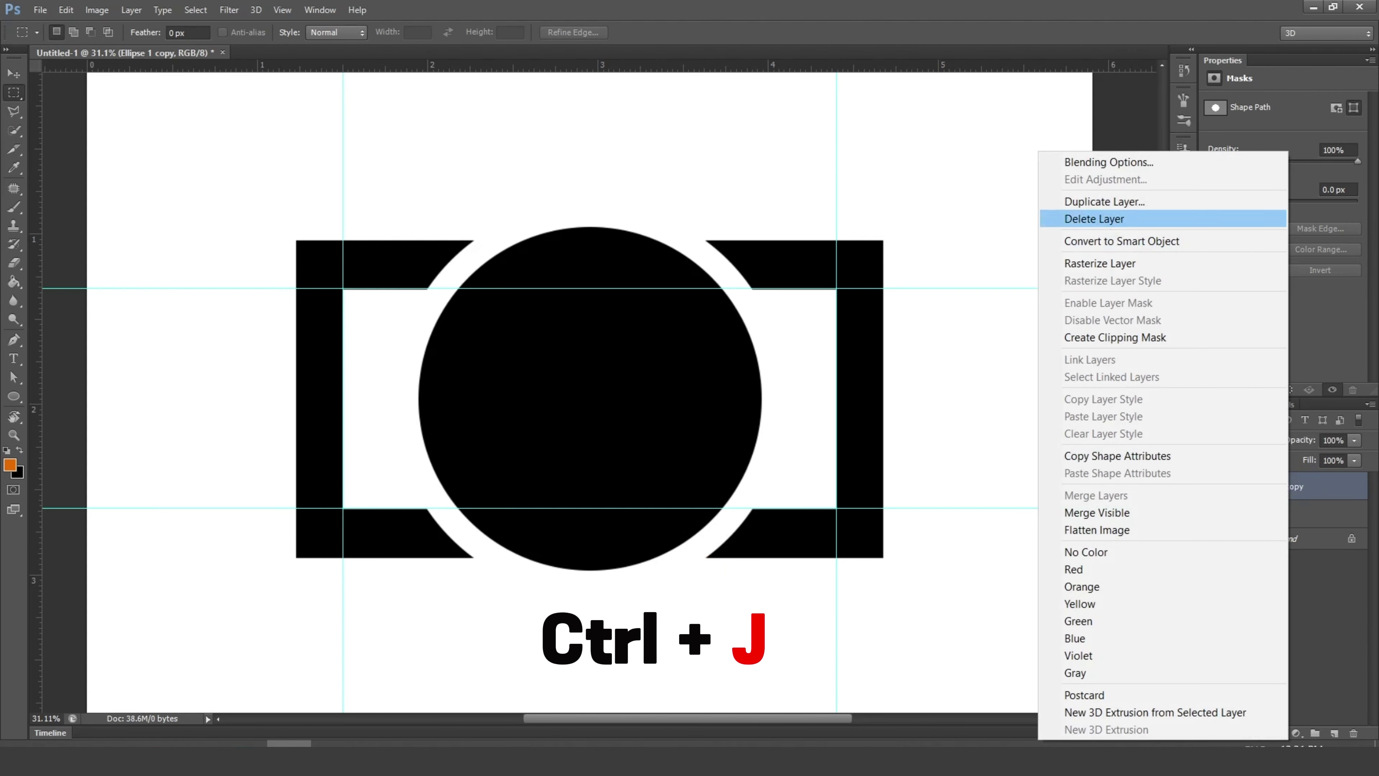
left_click(1104, 202)
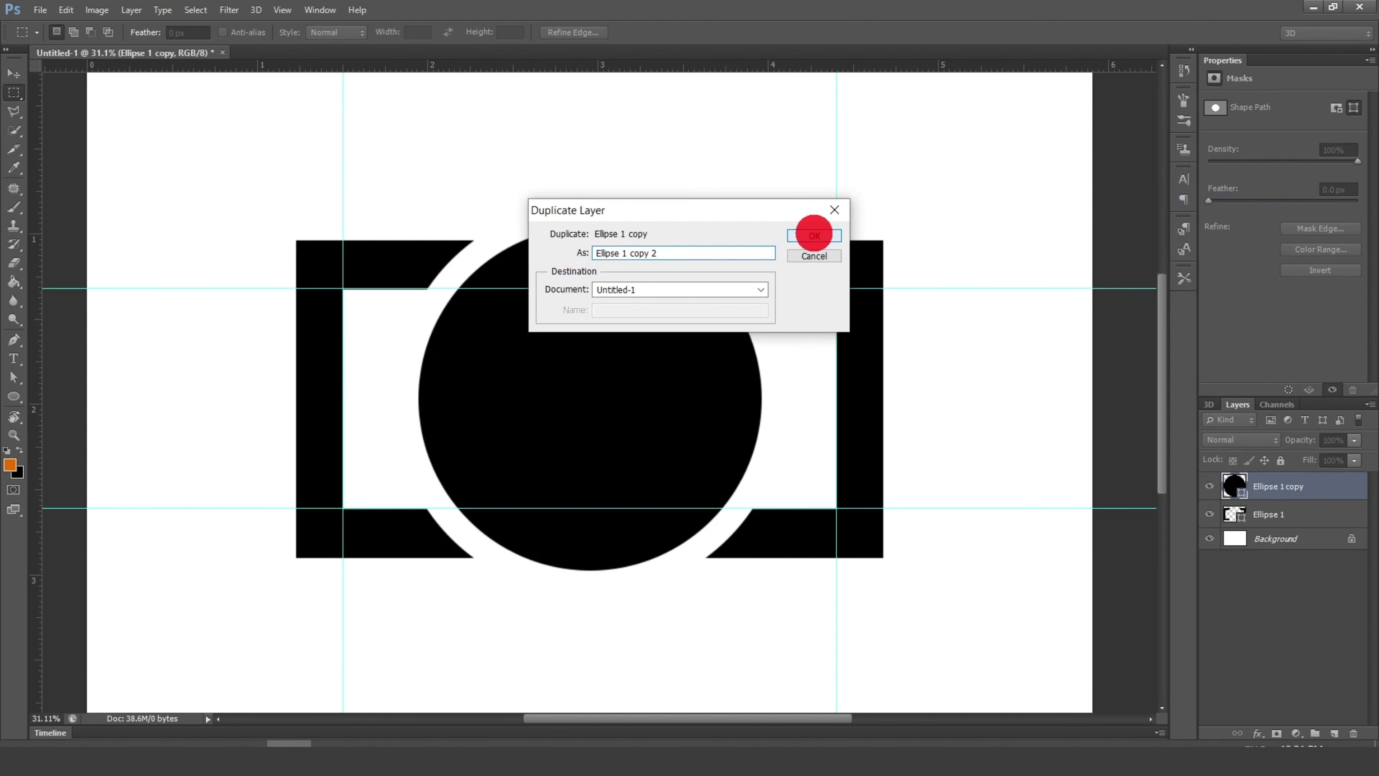
left_click(813, 233)
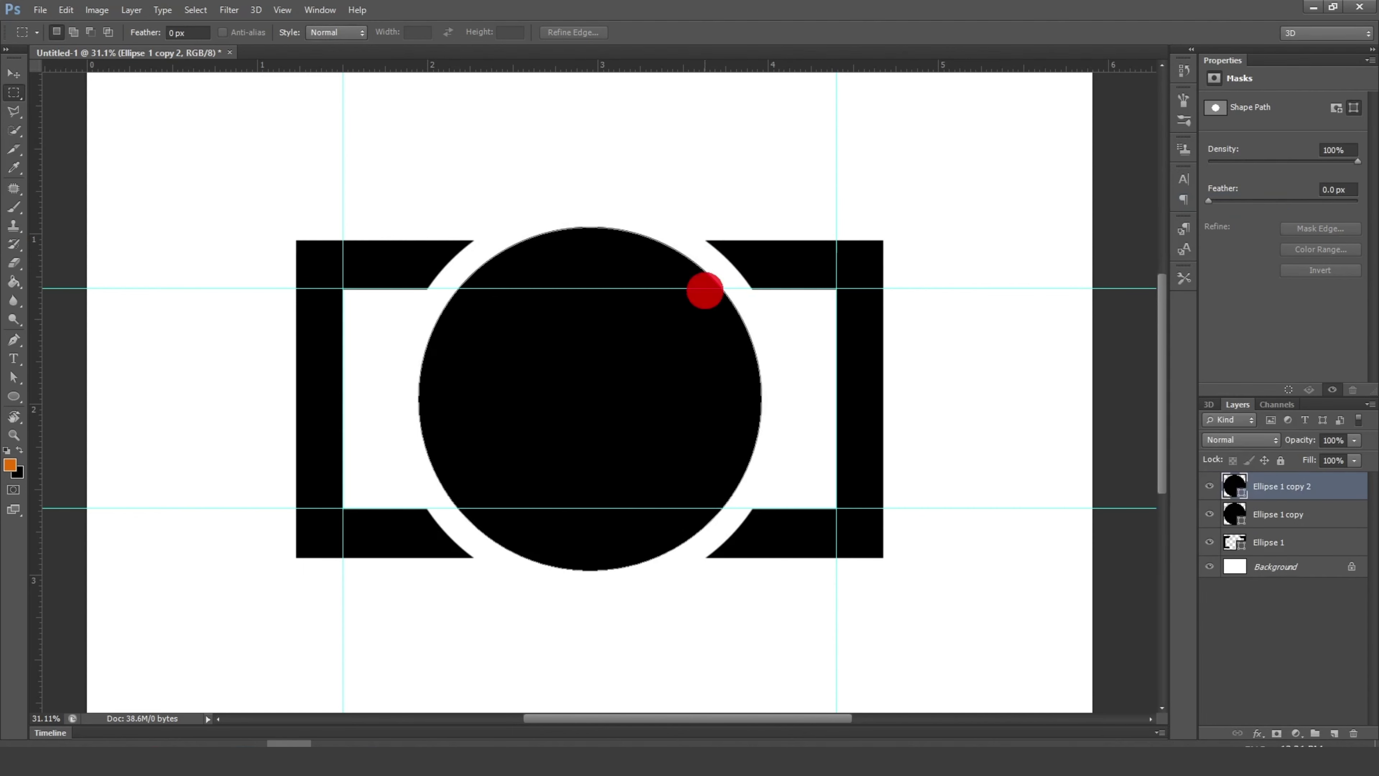
Step: Free-transform the Ellipse 1 copy 2 circle down to about 84%
left_click(12, 73)
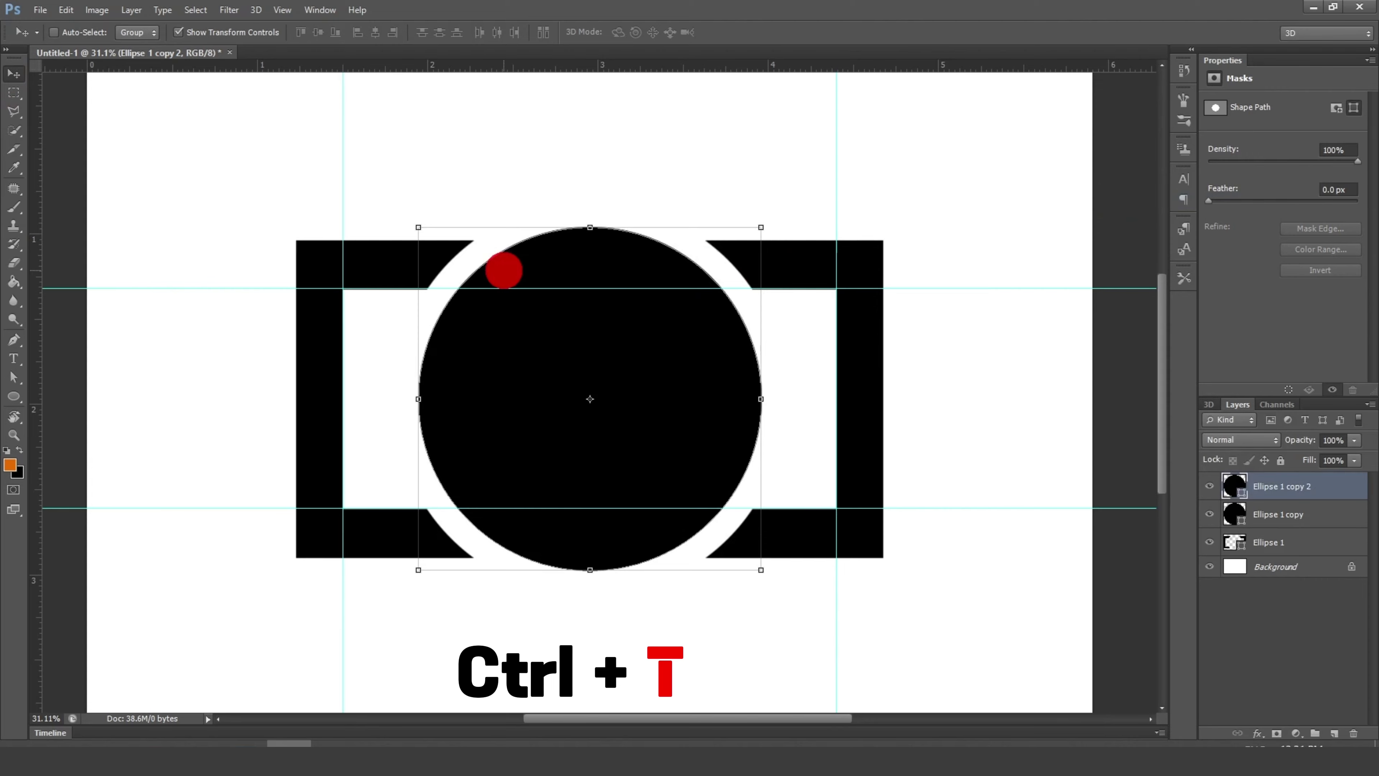
key("ctrl+t")
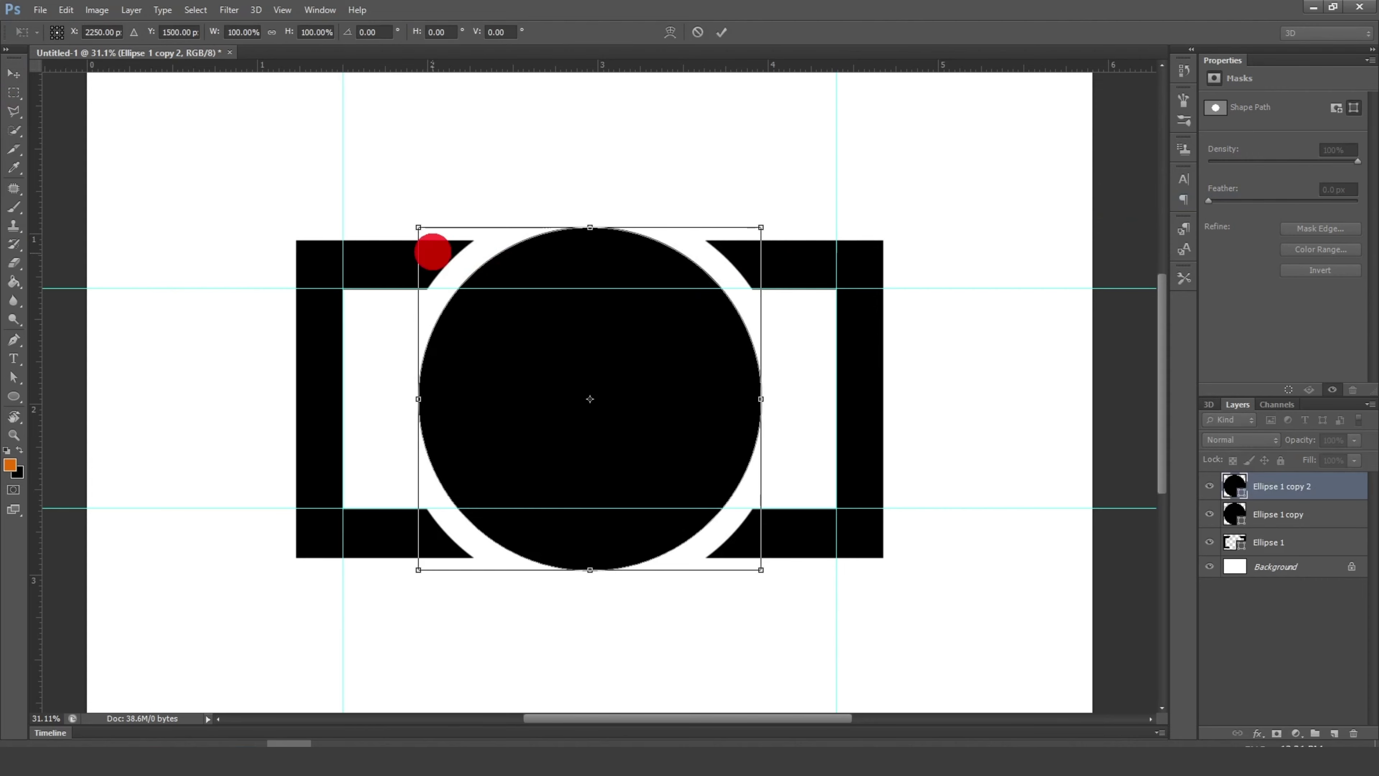
left_click_drag(420, 228, 441, 250)
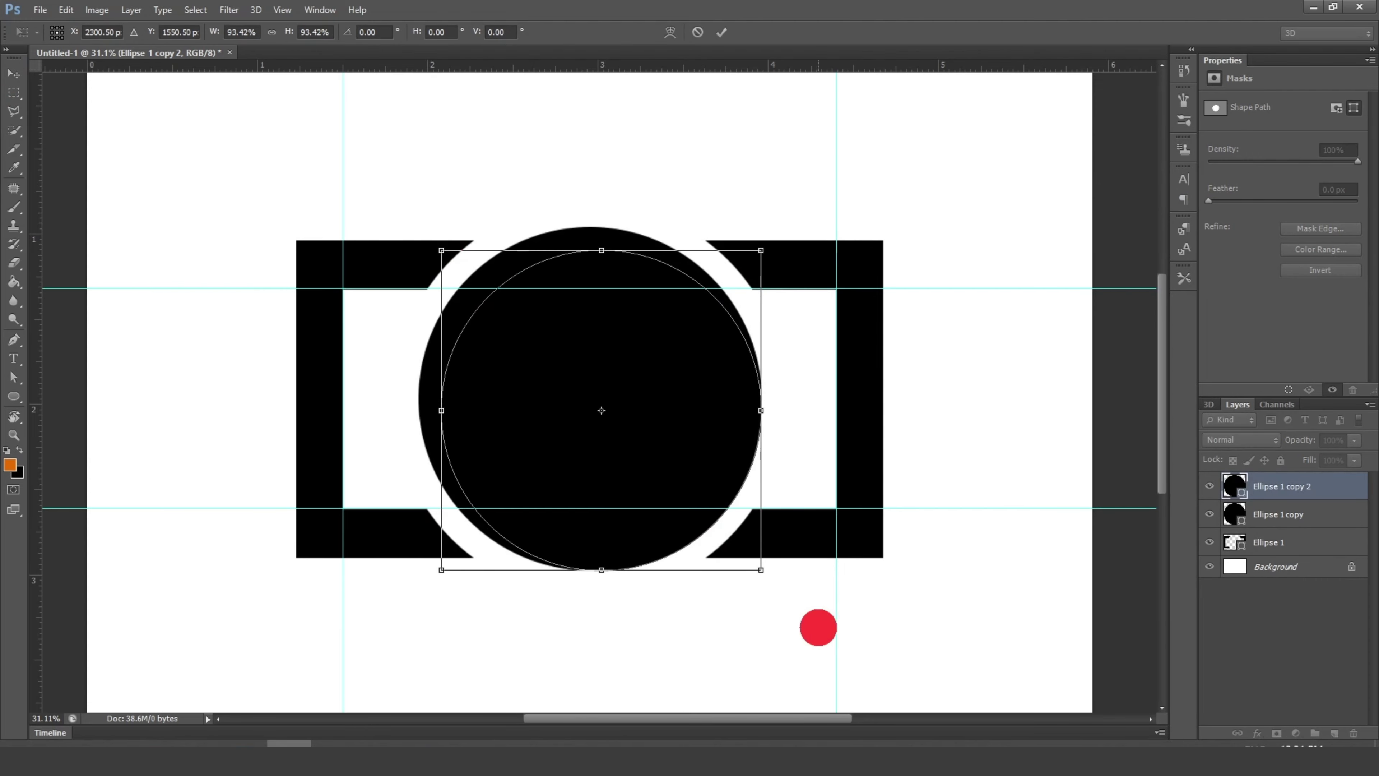
left_click_drag(761, 569, 736, 543)
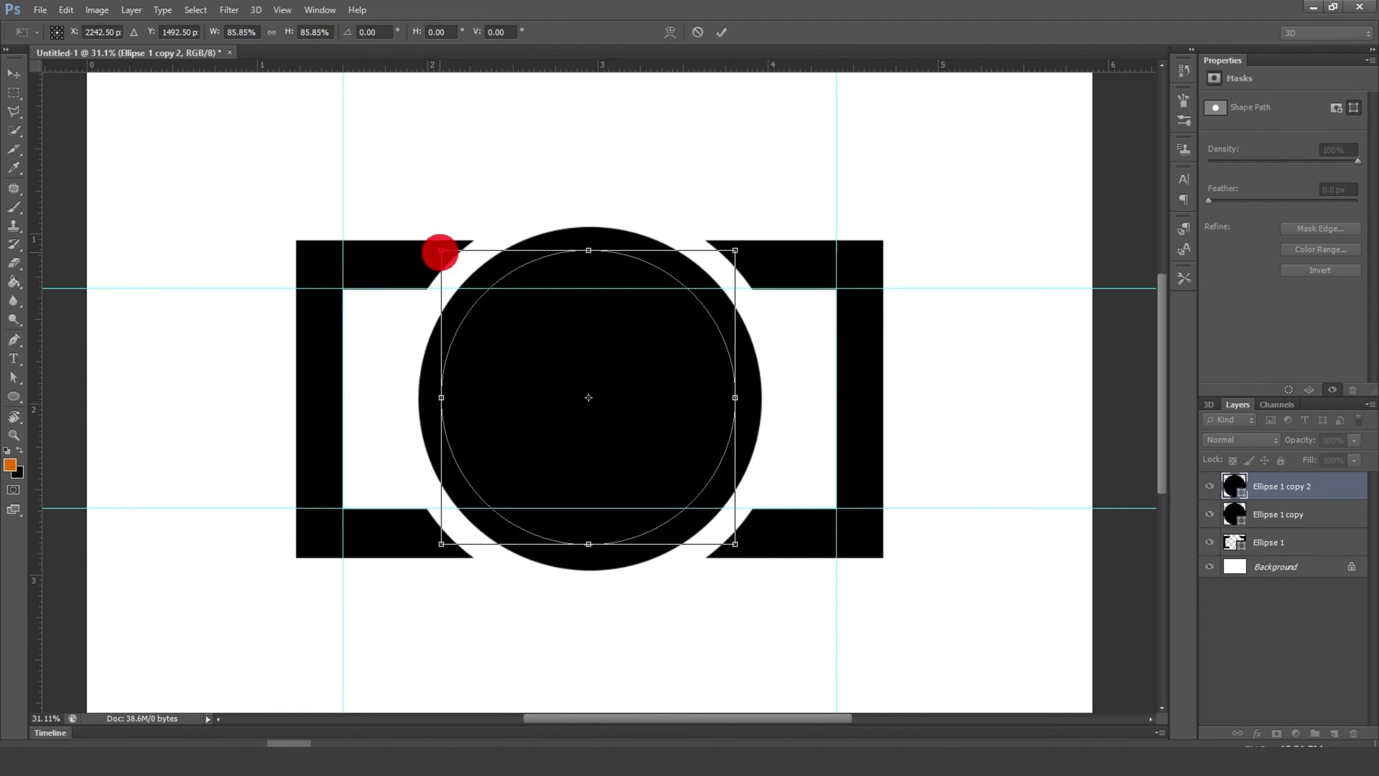
left_click_drag(440, 252, 444, 251)
left_click_drag(735, 544, 732, 541)
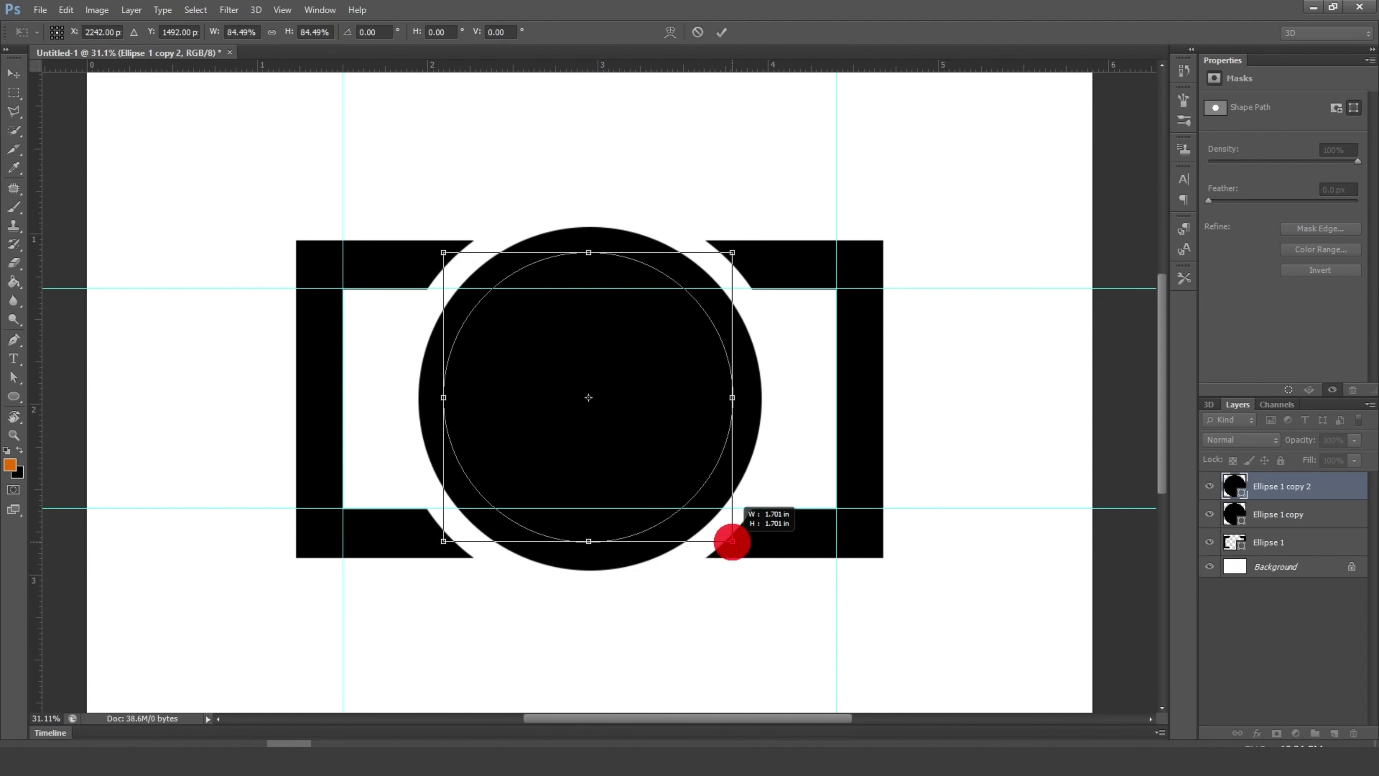
left_click_drag(442, 255, 445, 253)
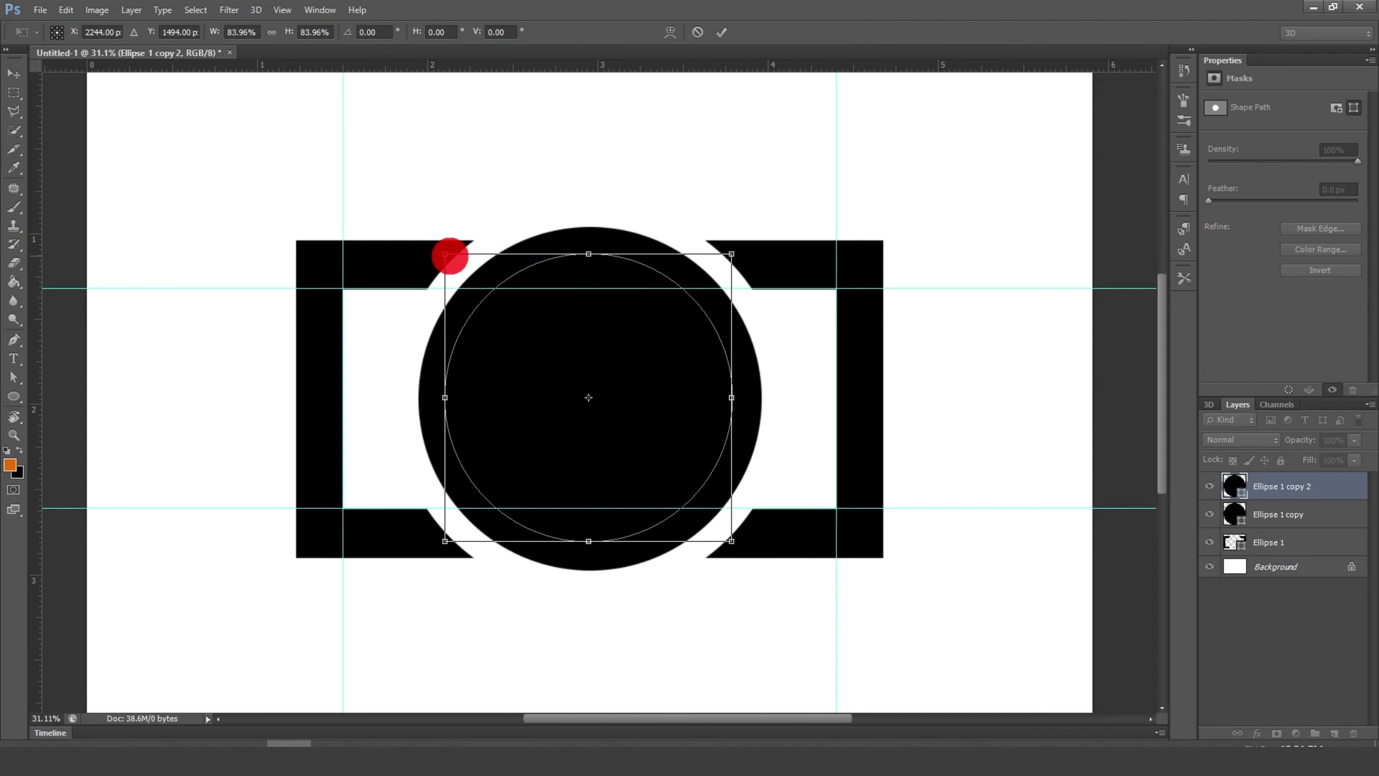
Step: Commit the 84% resize and centre the inner circle vertically and horizontally on the canvas
left_click(723, 31)
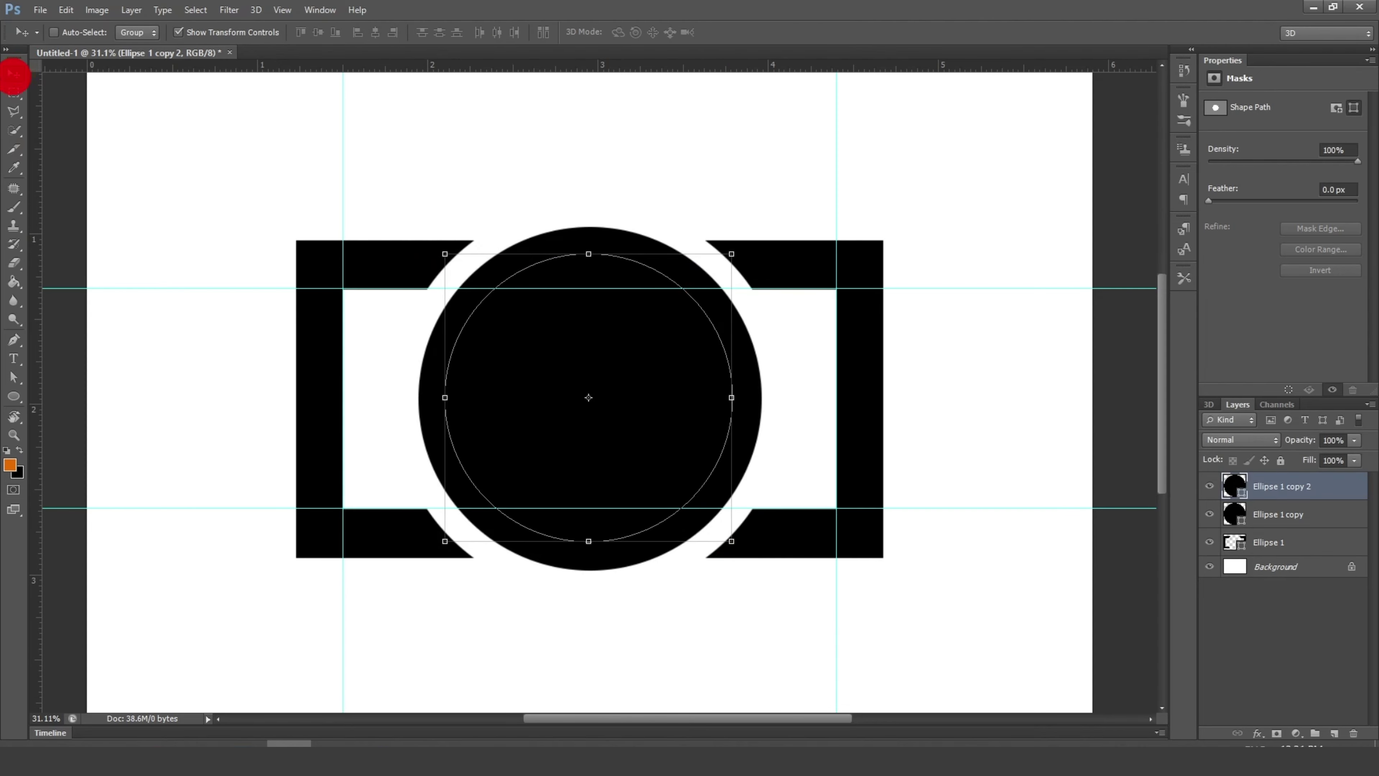
key("ctrl+a")
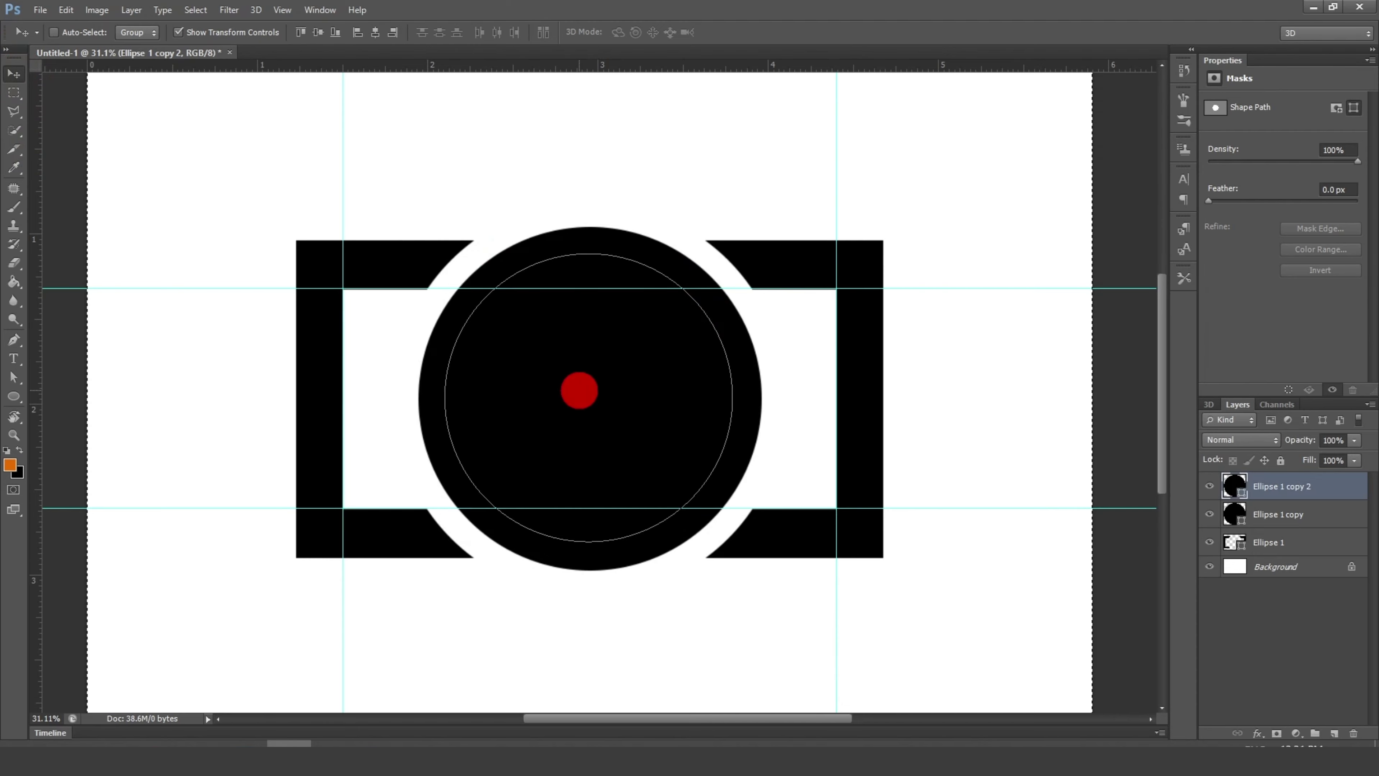
left_click(318, 34)
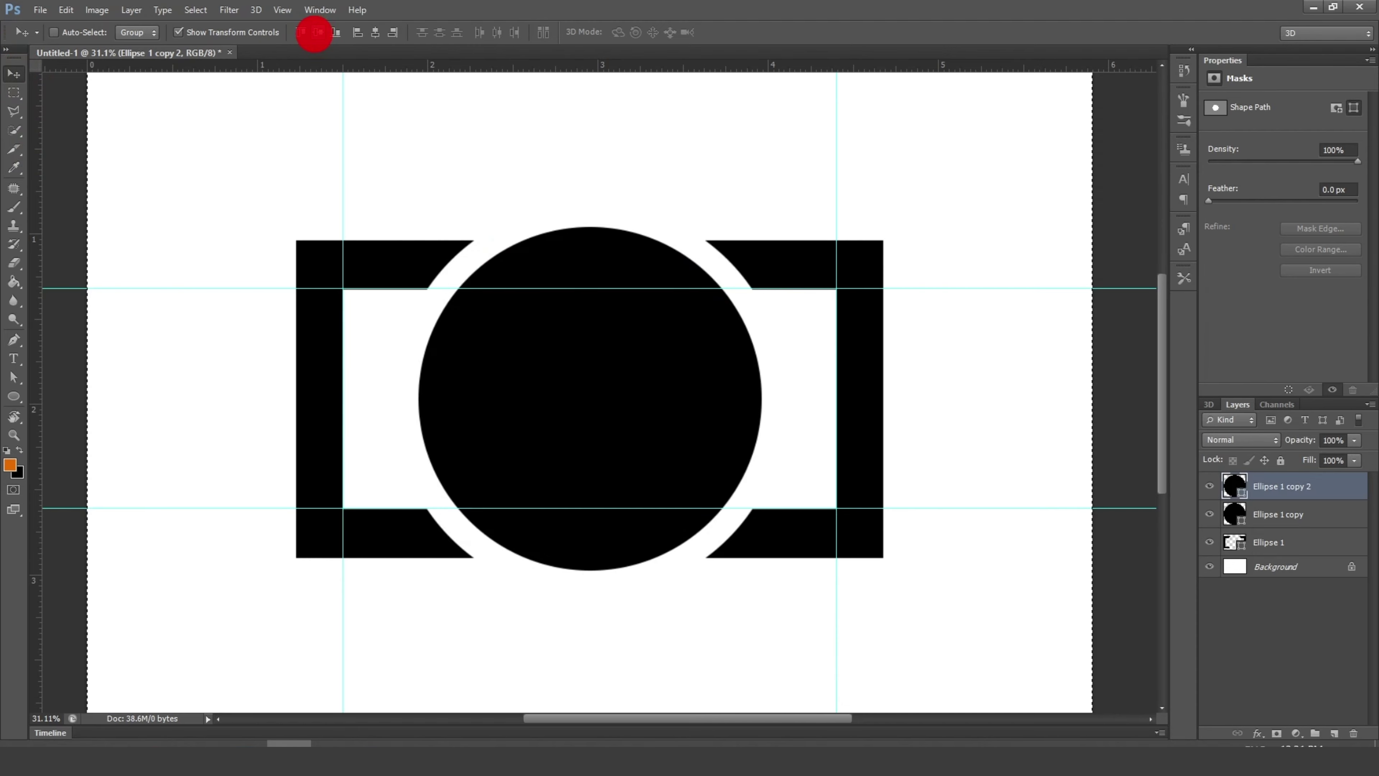
left_click(375, 31)
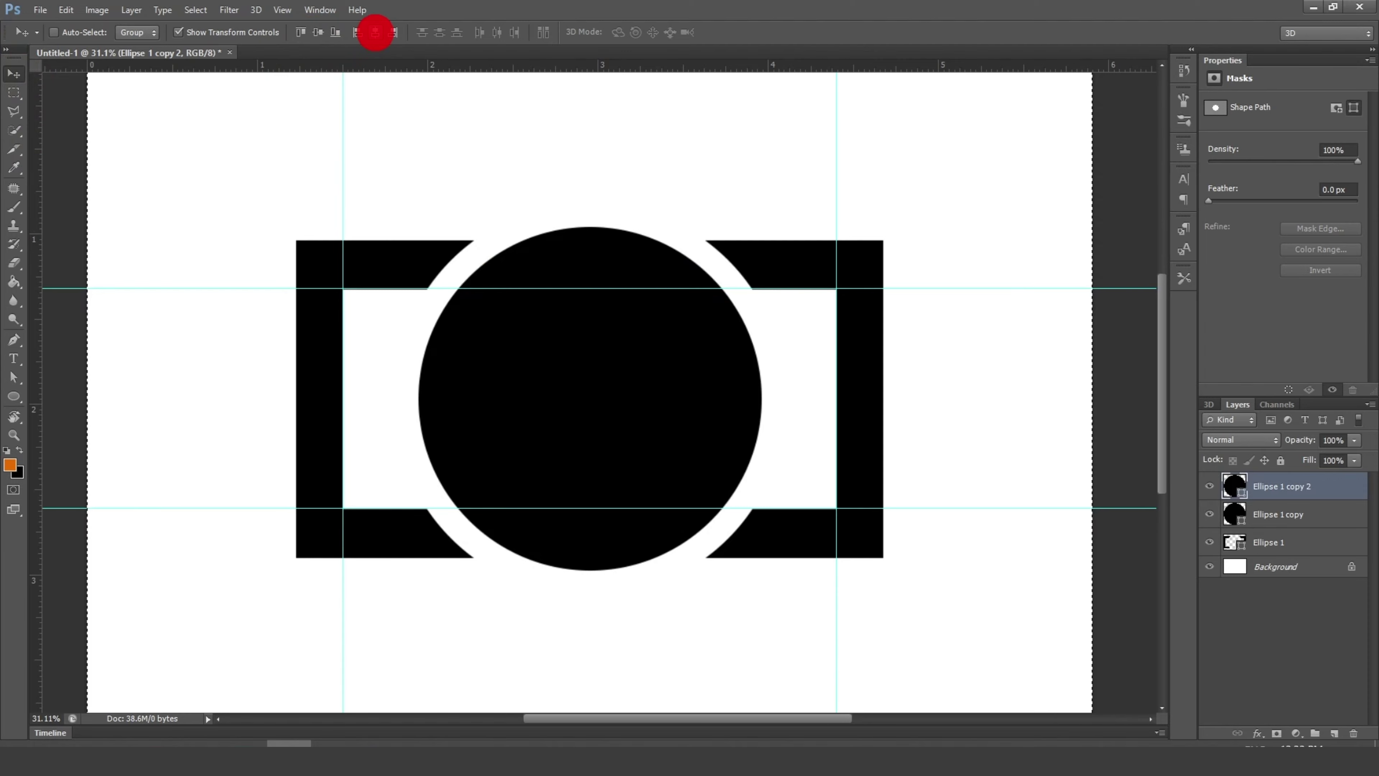
scroll(659, 326, "up", 3)
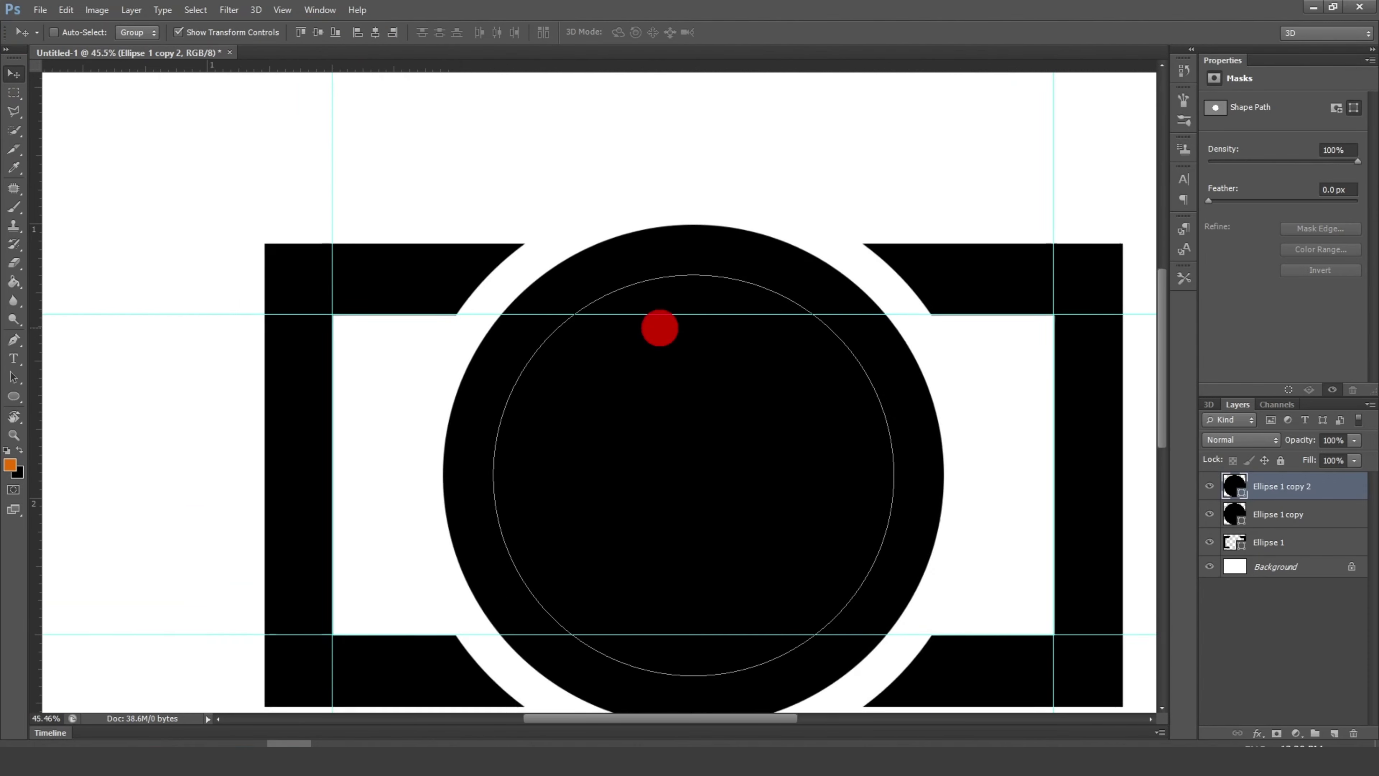
scroll(659, 326, "down", 4)
scroll(663, 335, "up", 2)
scroll(664, 335, "up", 1)
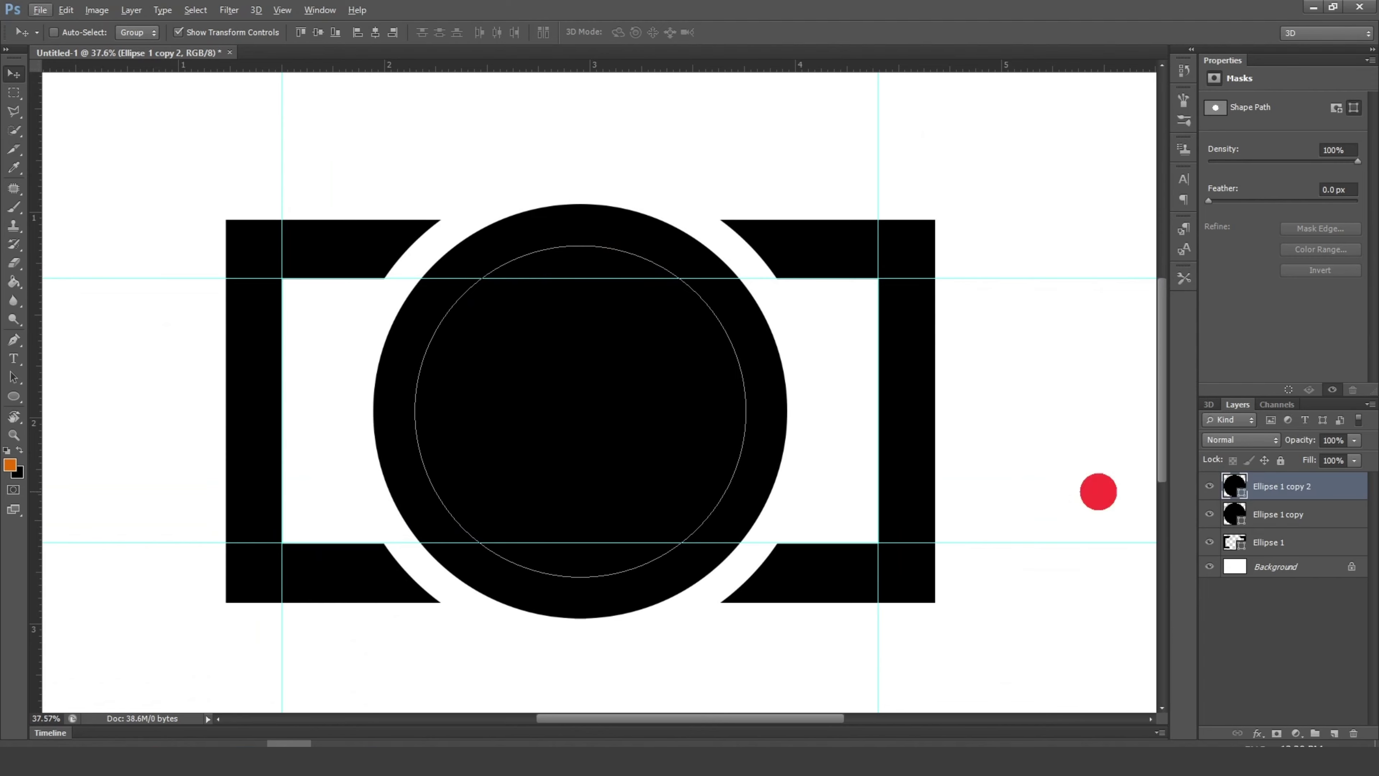
Step: Subtract the inner circle from Ellipse 1 copy to make one black ring, then deselect
left_click(1282, 514, "shift")
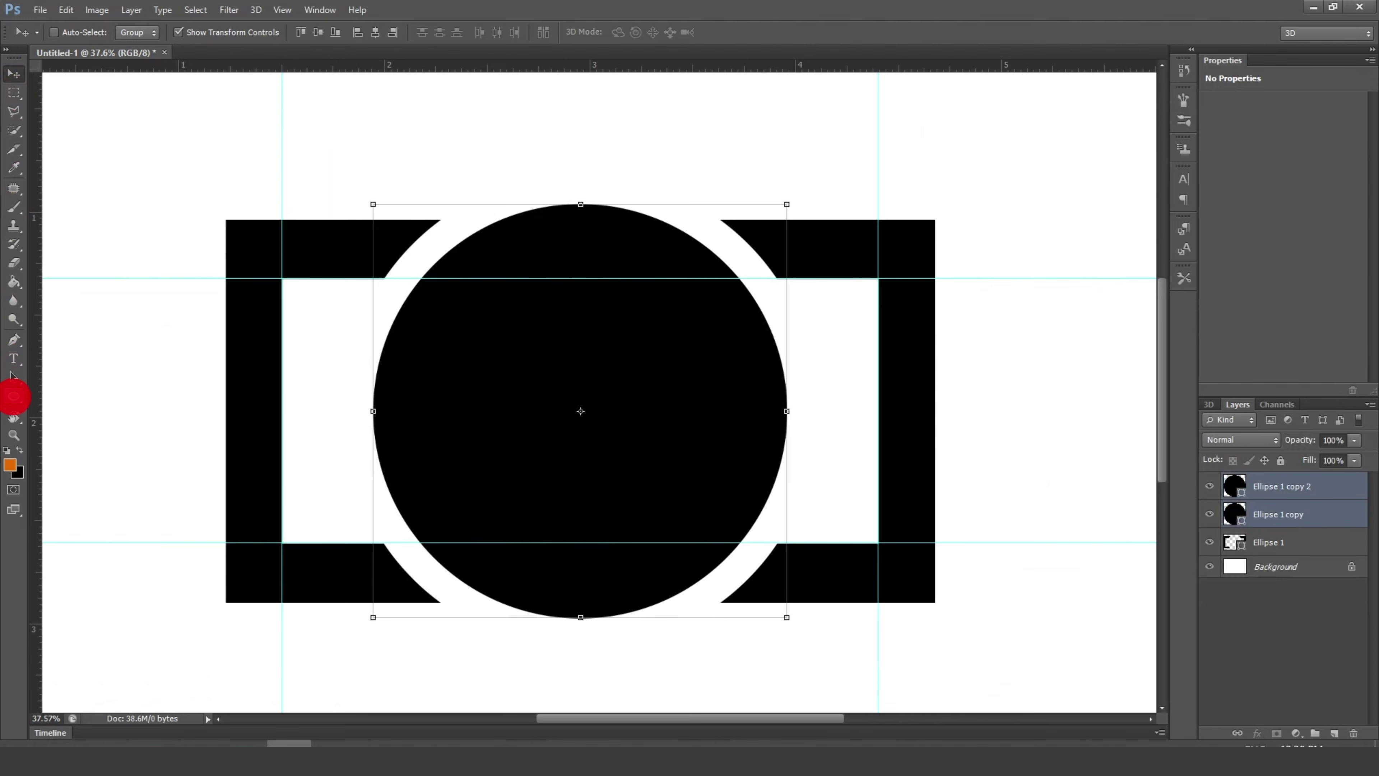
left_click(14, 396)
right_click(591, 346)
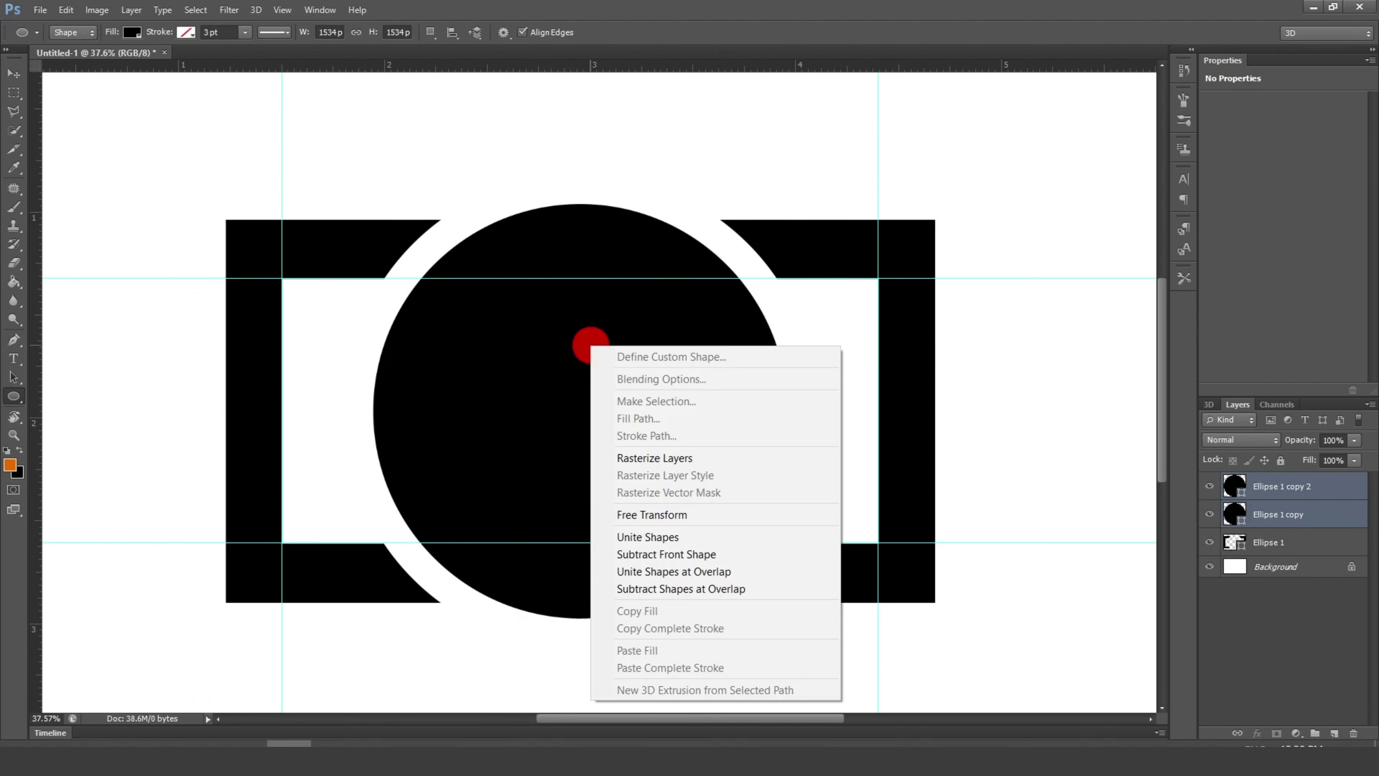
left_click(638, 553)
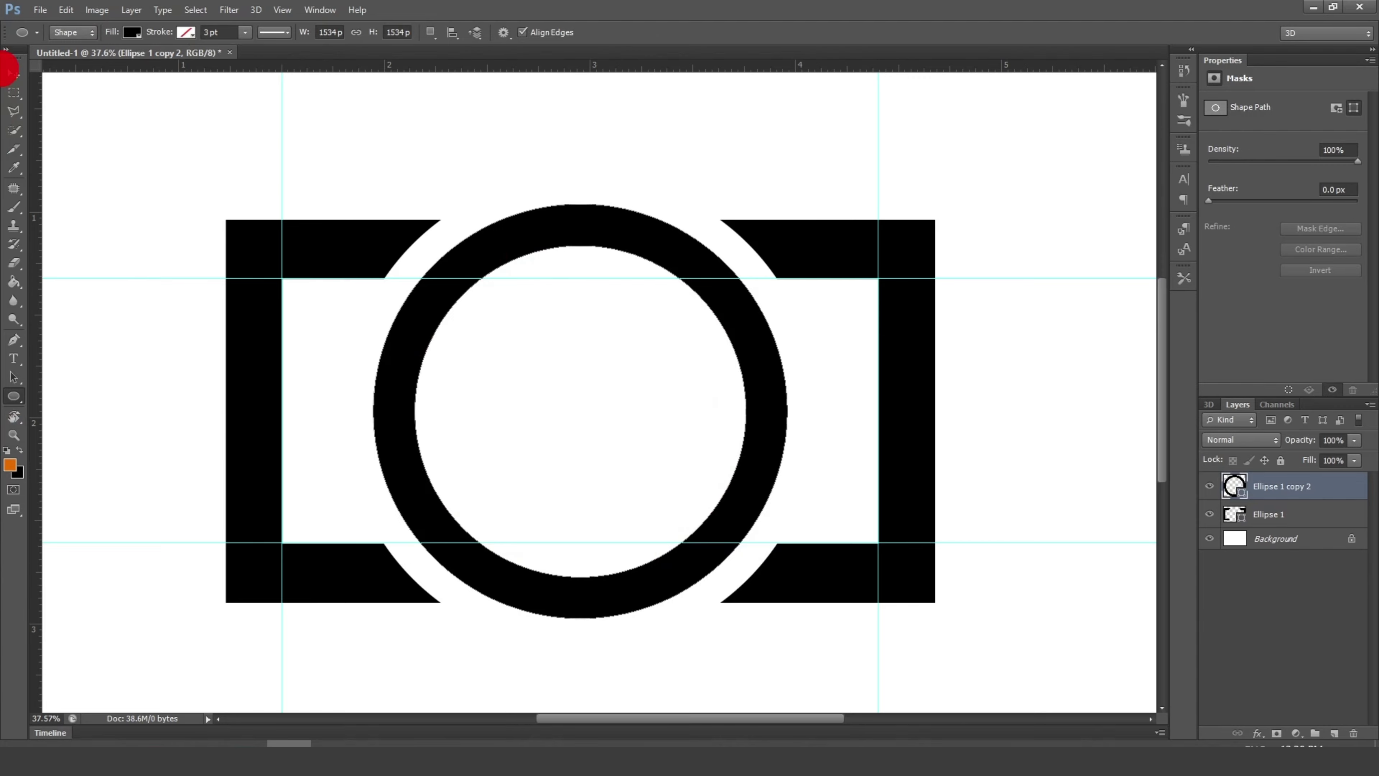
left_click(12, 73)
key("ctrl+d")
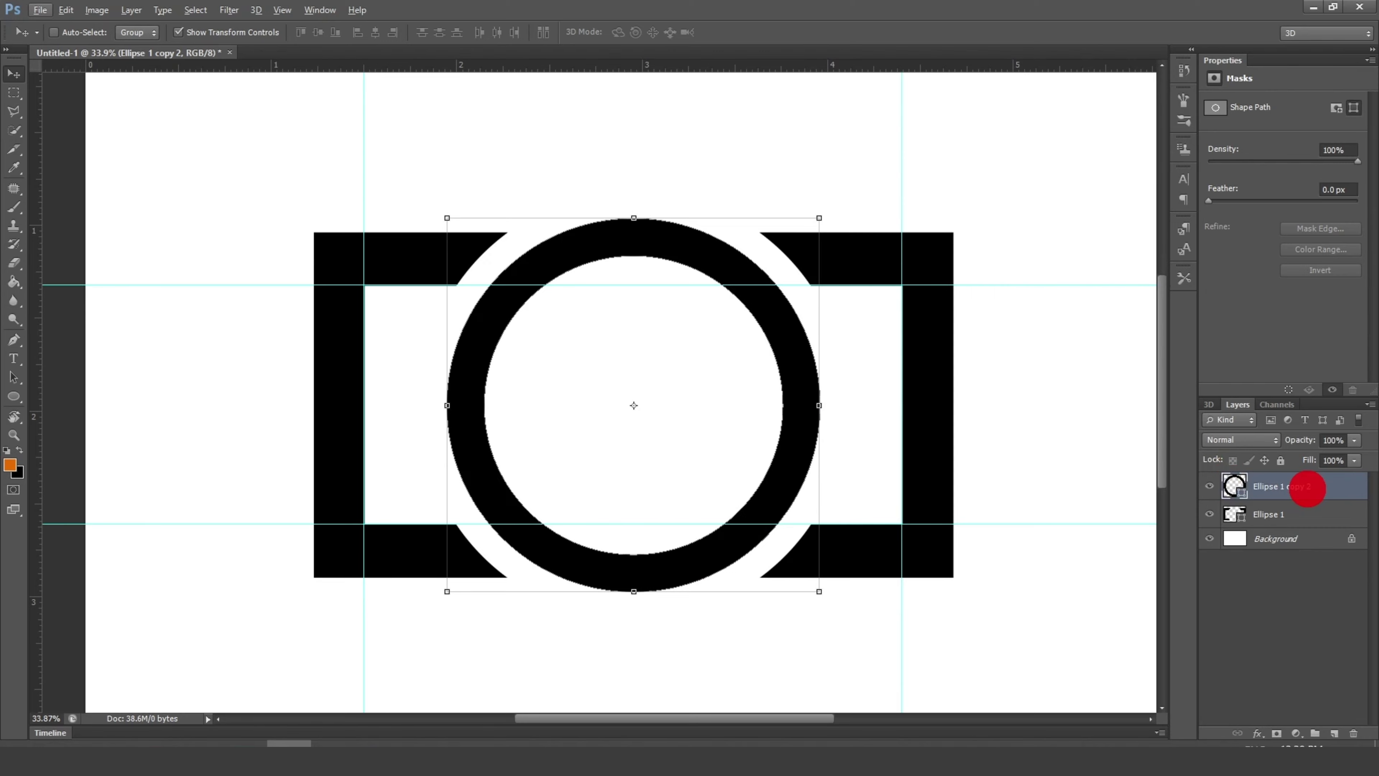
Step: Duplicate the ring as Ellipse 1 copy 3 and scale it down to about 66%
right_click(1307, 487)
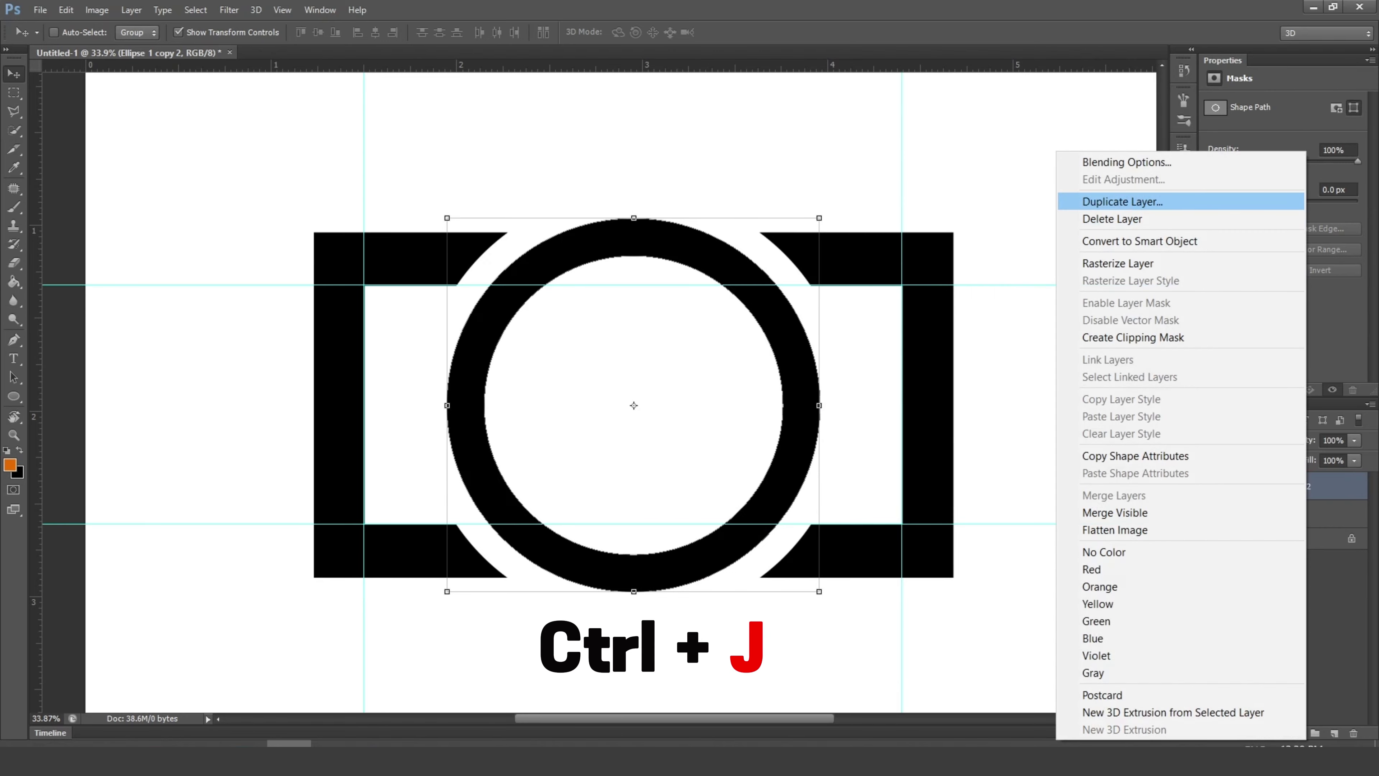
left_click(1122, 202)
left_click(817, 238)
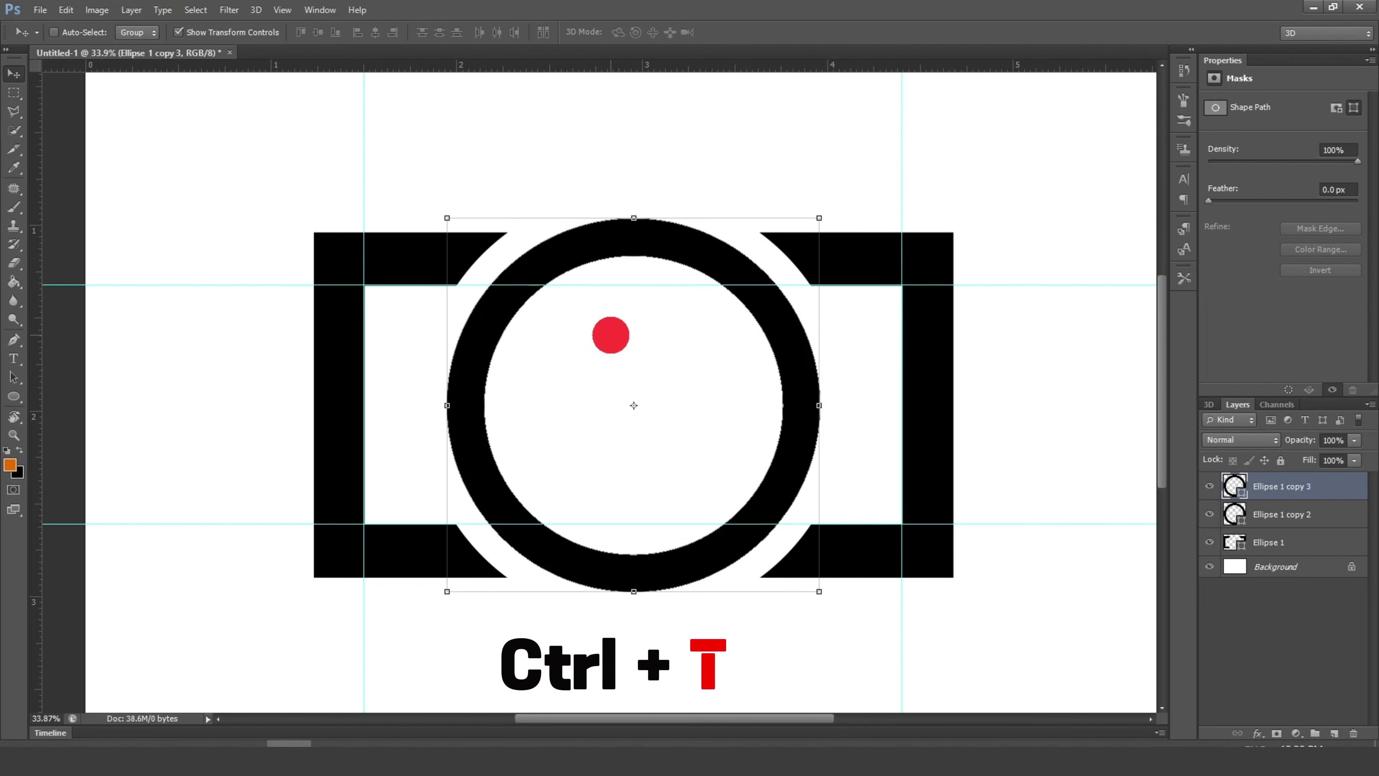
key("ctrl+t")
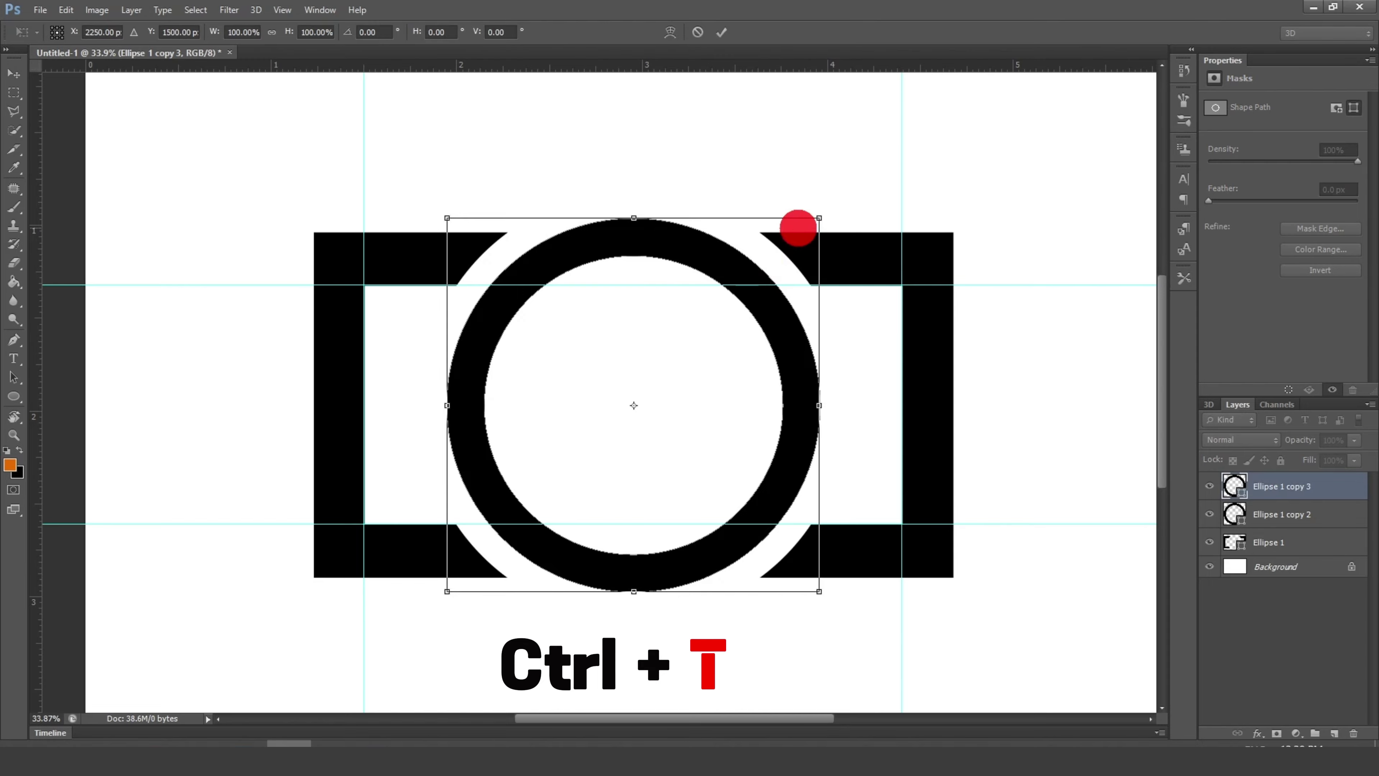
left_click_drag(817, 219, 759, 278)
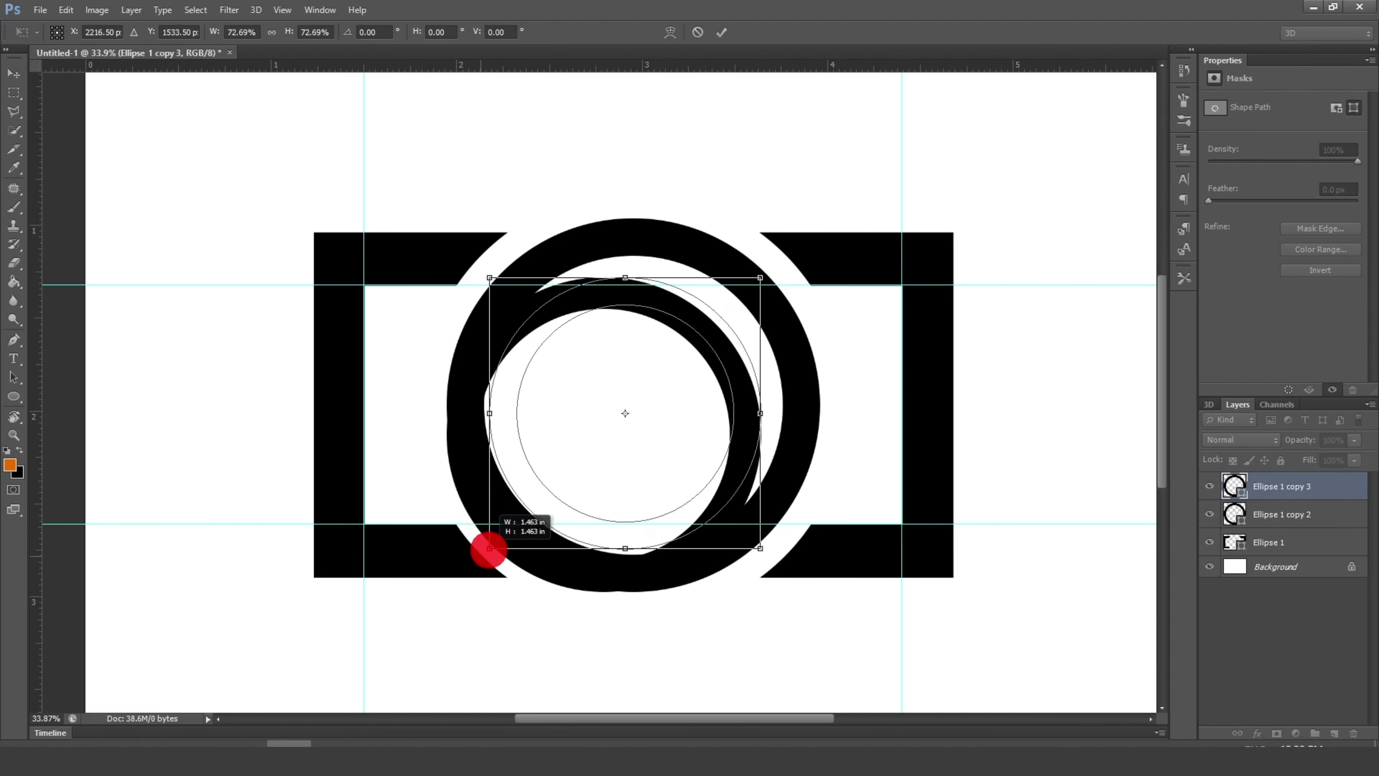
left_click_drag(447, 591, 514, 530)
left_click_drag(757, 280, 752, 283)
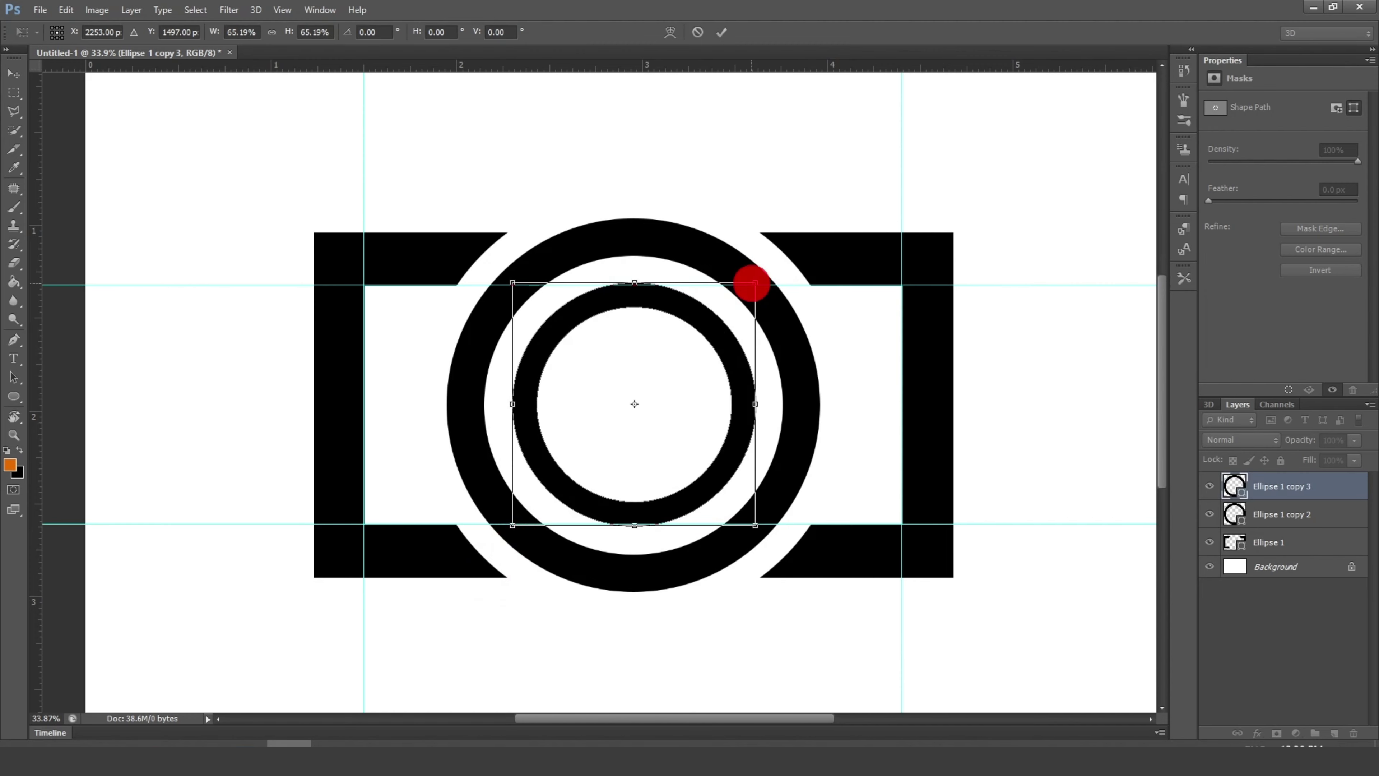
left_click_drag(512, 526, 509, 529)
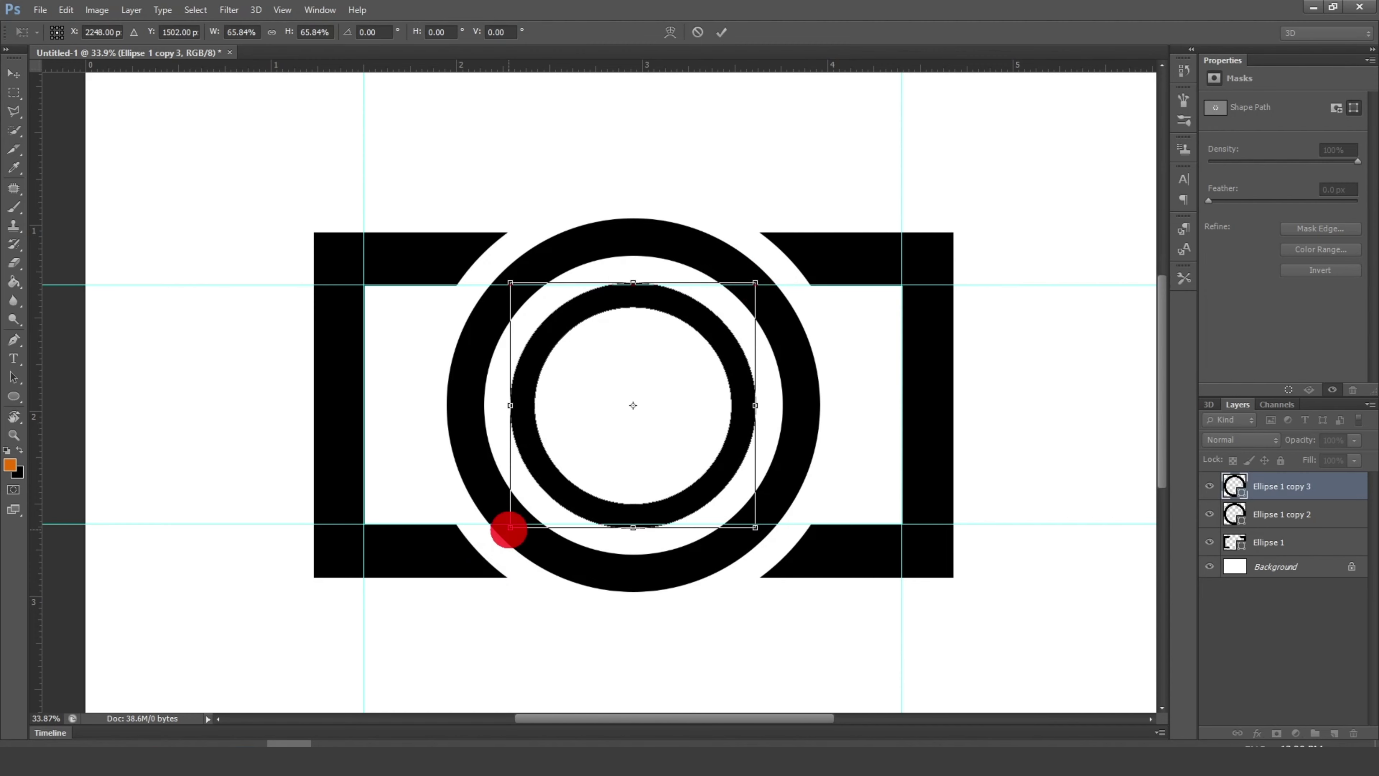
left_click(725, 31)
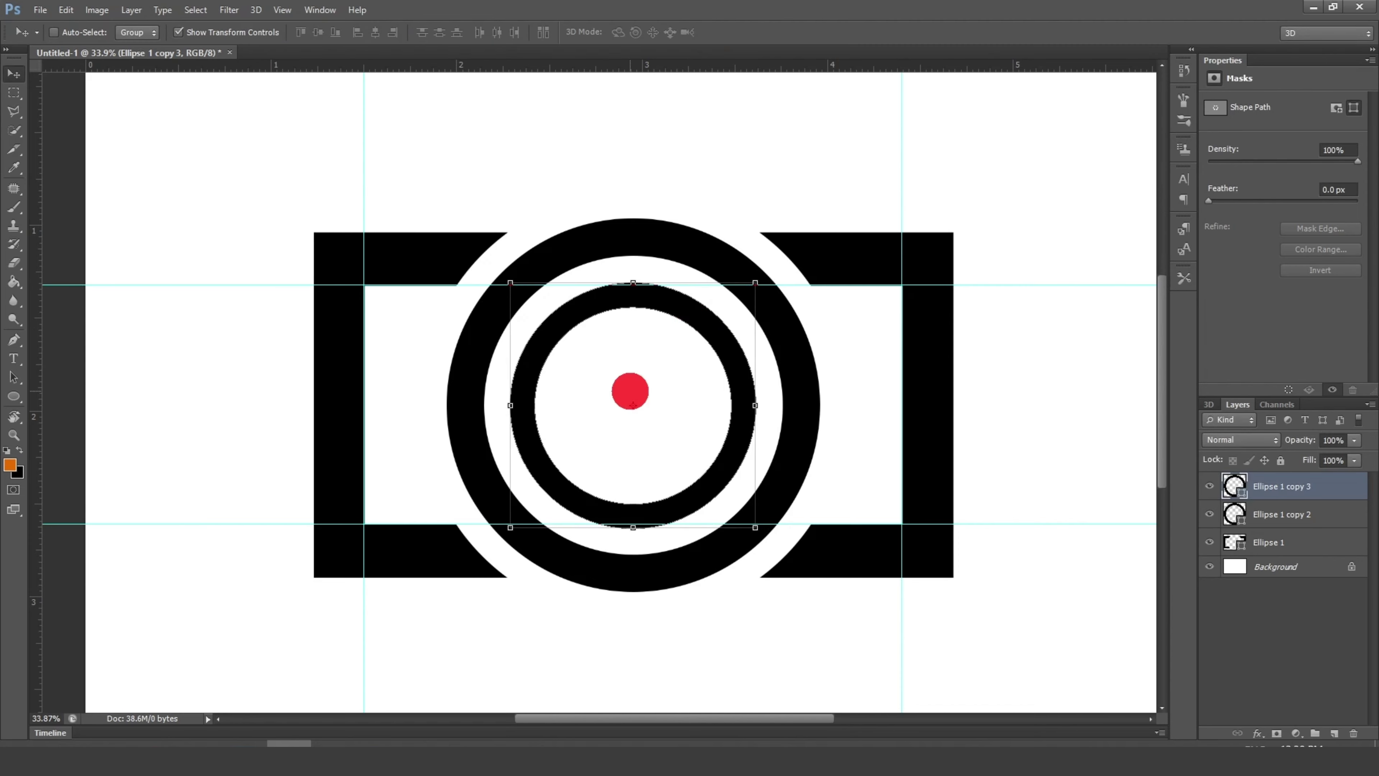
Step: Centre the inner ring horizontally on the canvas and fit the canvas on screen
key("ctrl+a")
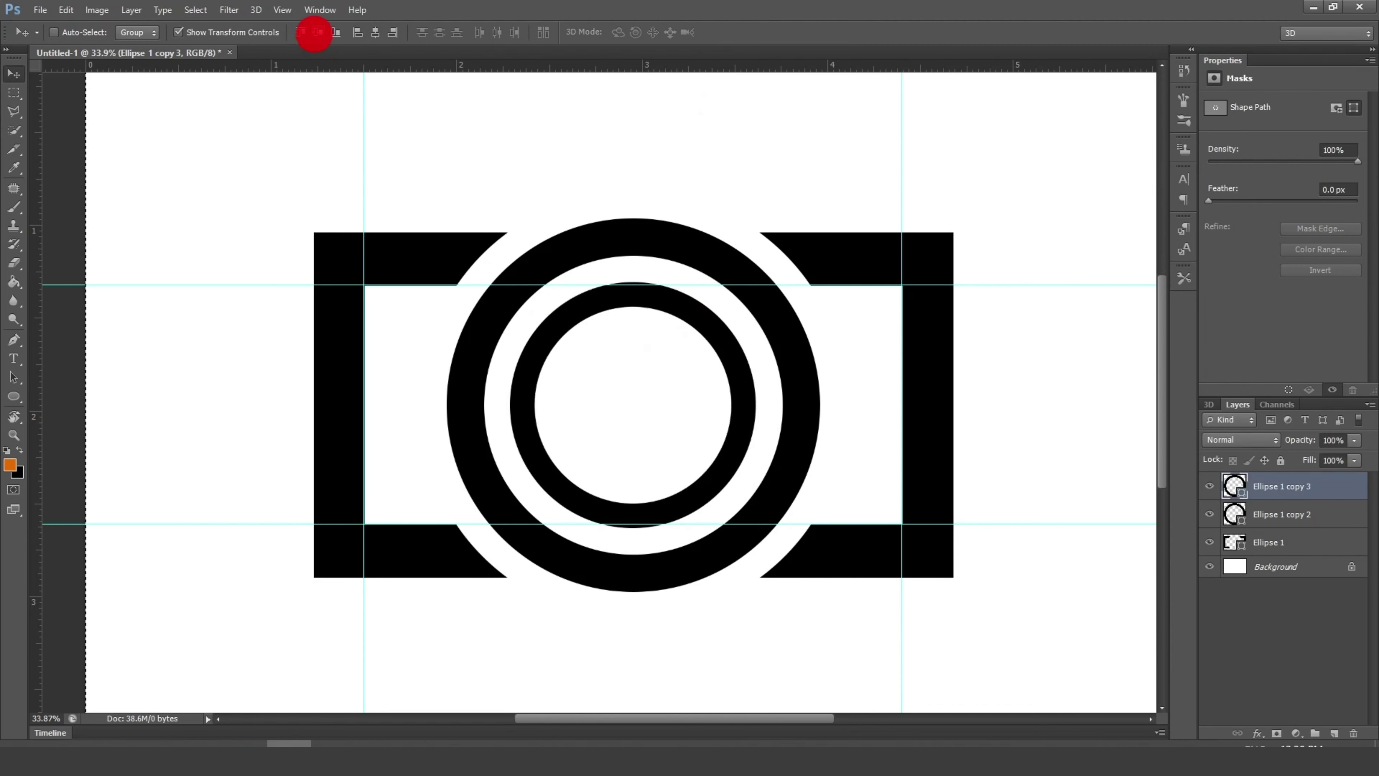
left_click(373, 32)
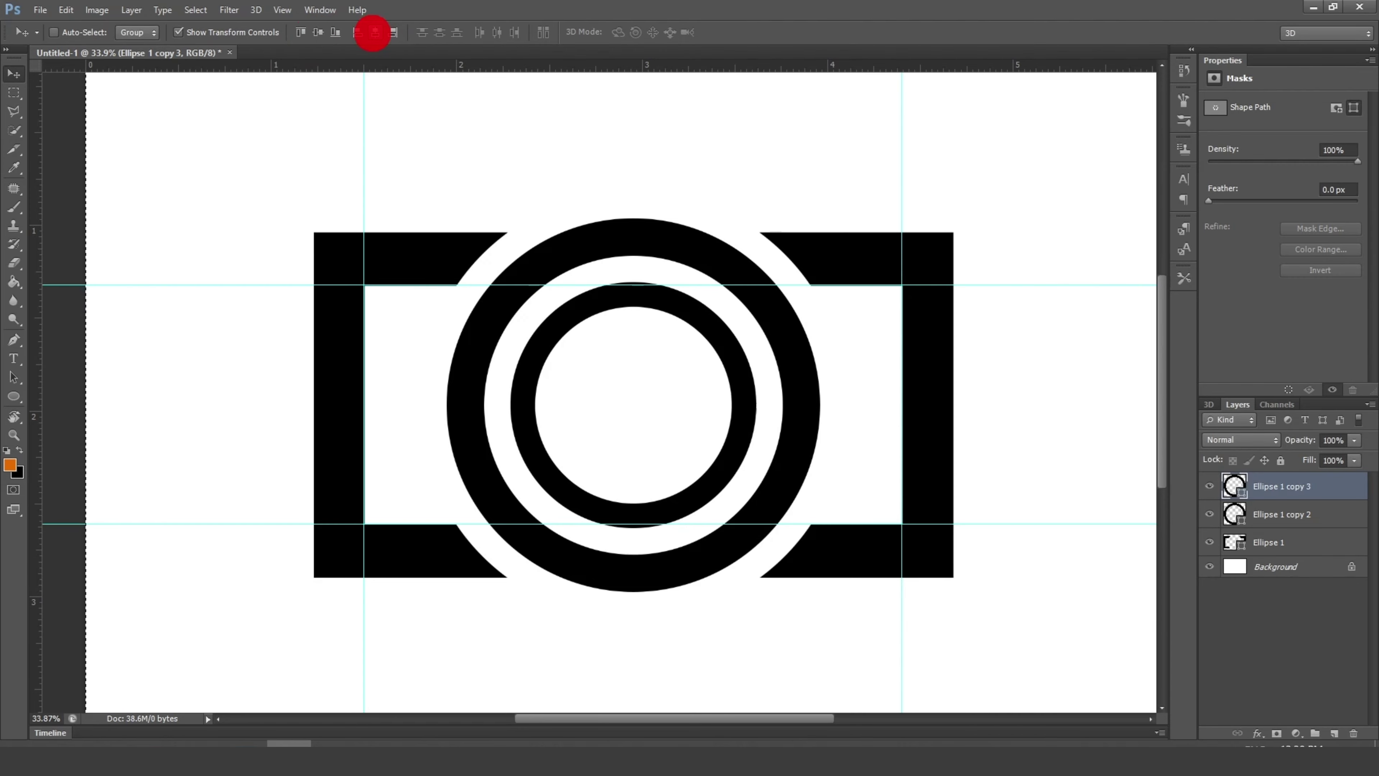
key("ctrl+minus")
key("ctrl+0")
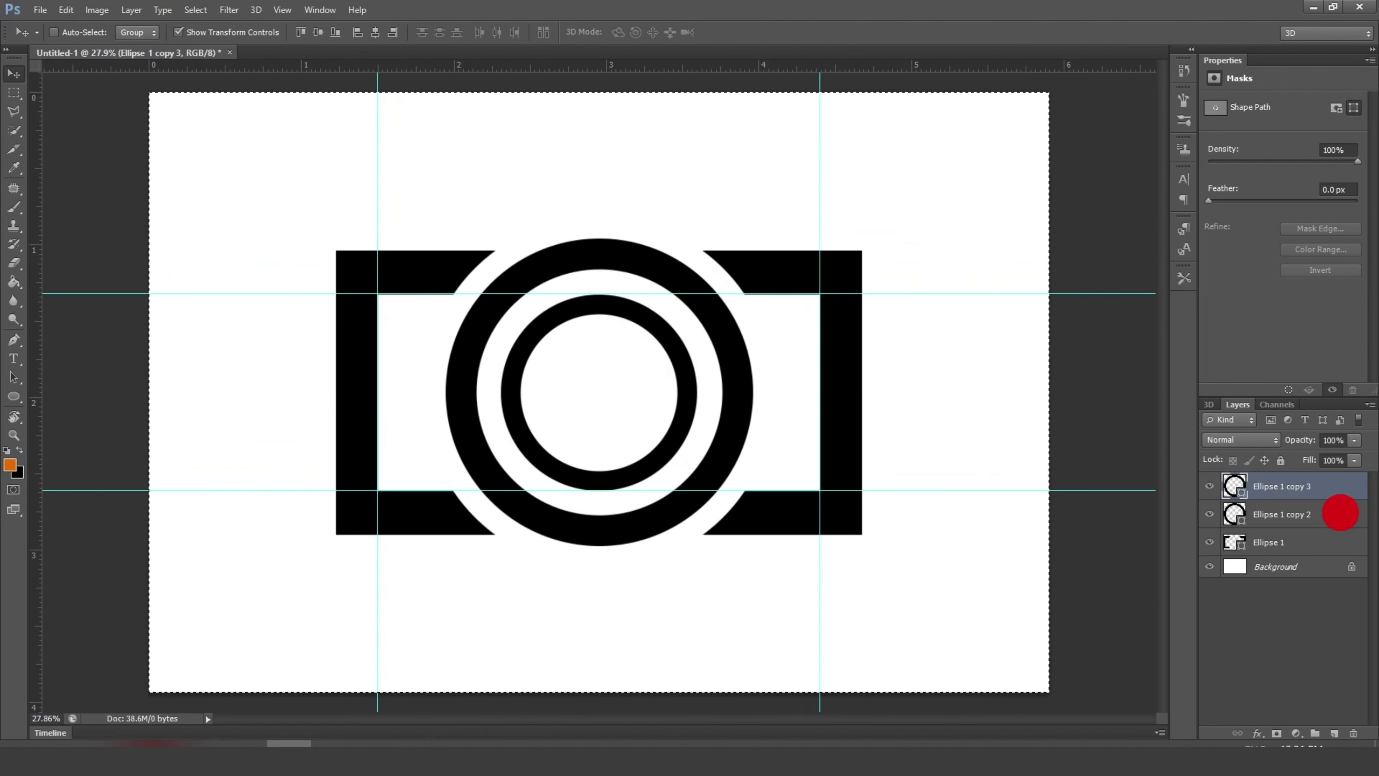
Step: Add a new empty Layer 1 above Ellipse 1 copy 3
left_click(1336, 732)
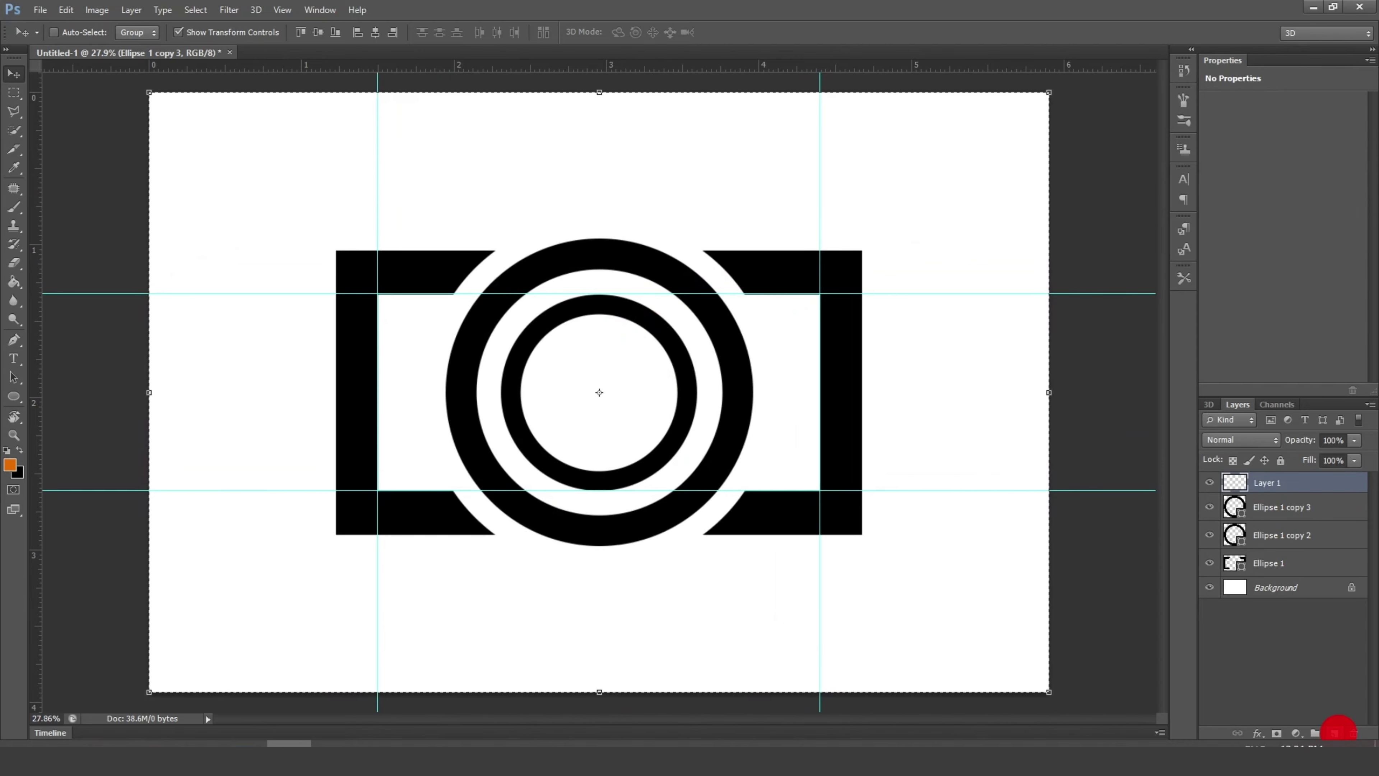
scroll(348, 303, "up", 4)
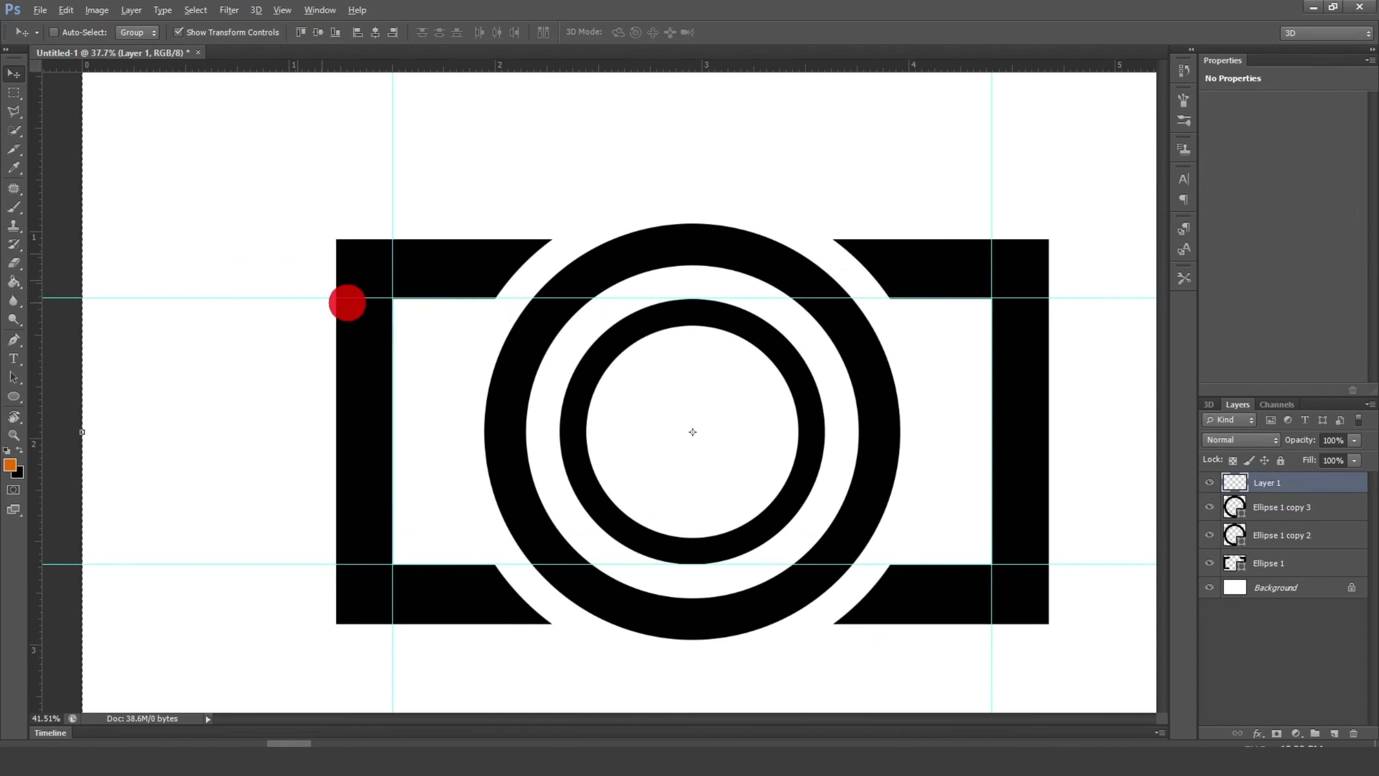
scroll(348, 303, "up", 5)
scroll(447, 366, "up", 5)
scroll(440, 323, "up", 4)
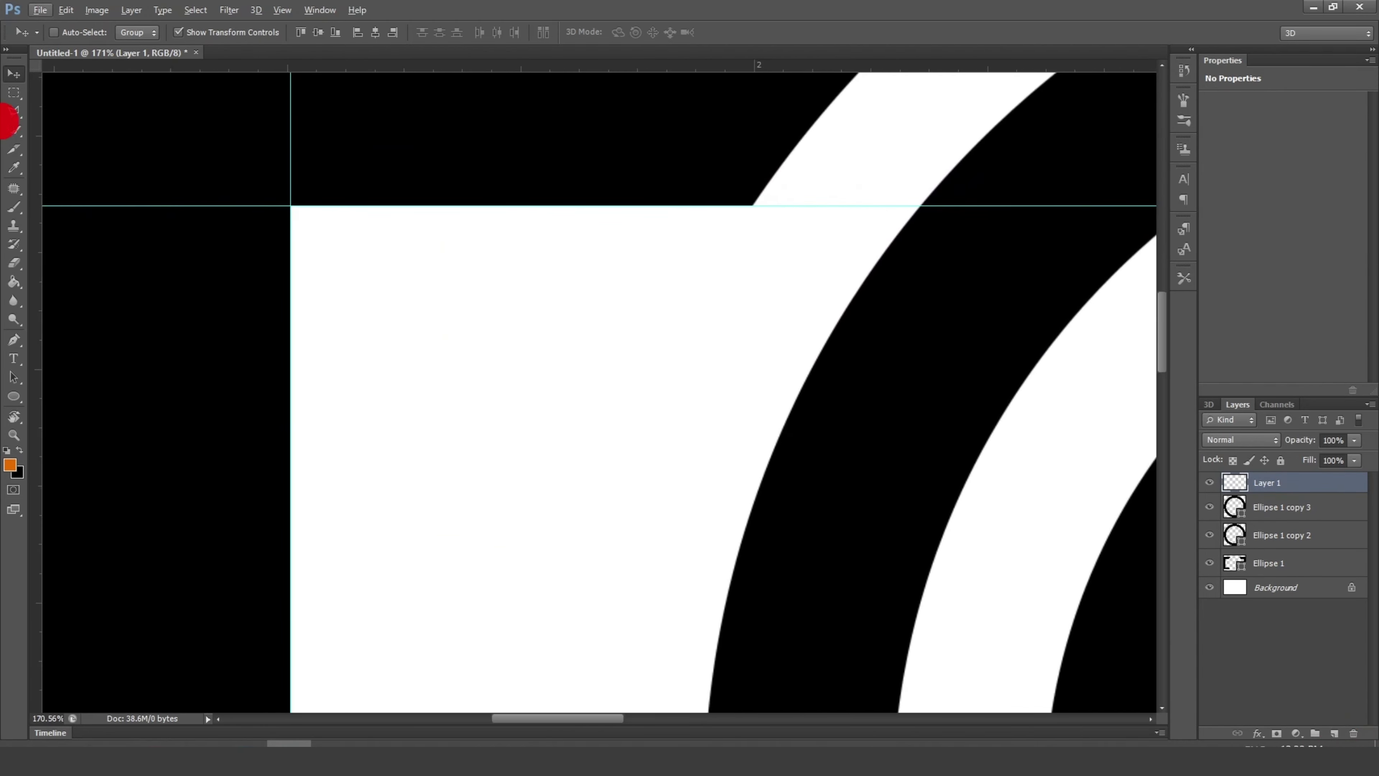
Step: Draw a small black circle, Ellipse 2, in the camera body's upper-left corner and nudge it right
left_click(14, 397)
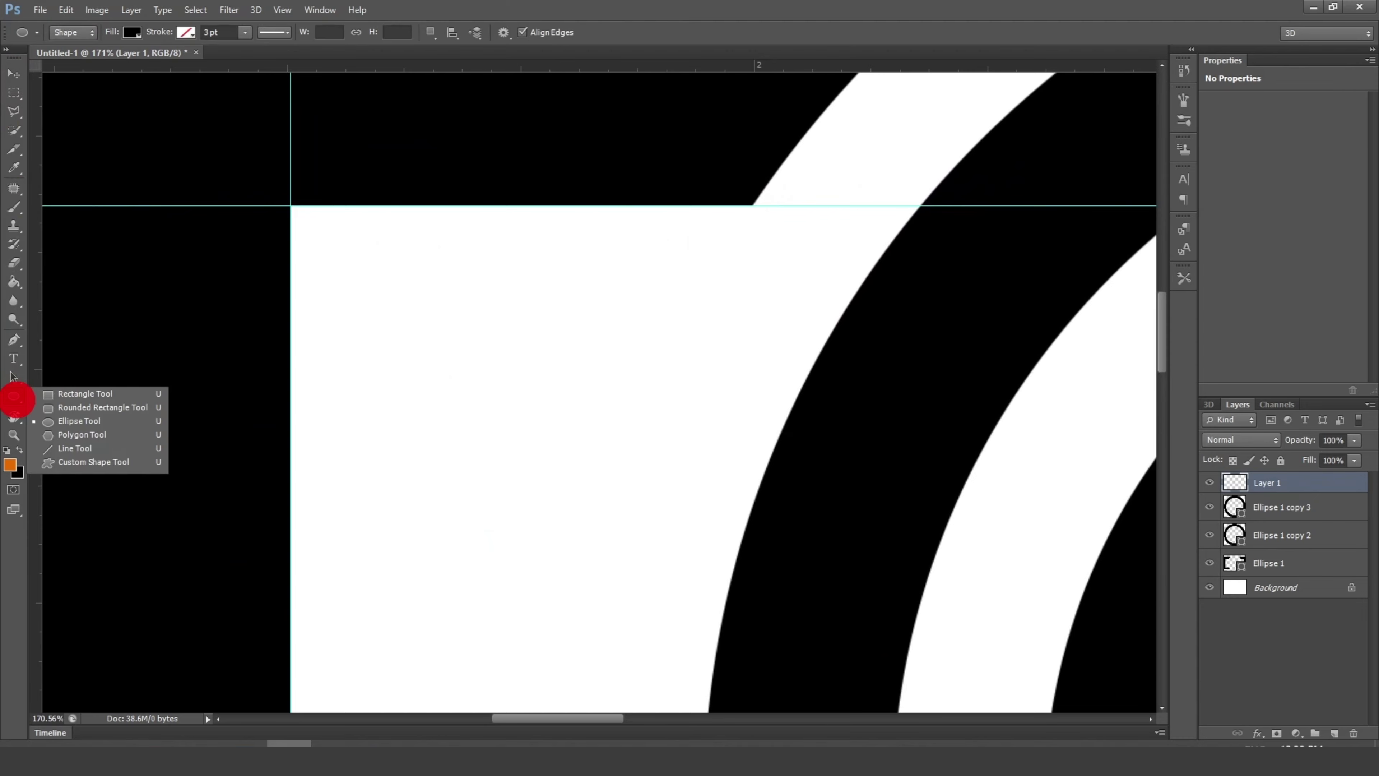
left_click(79, 423)
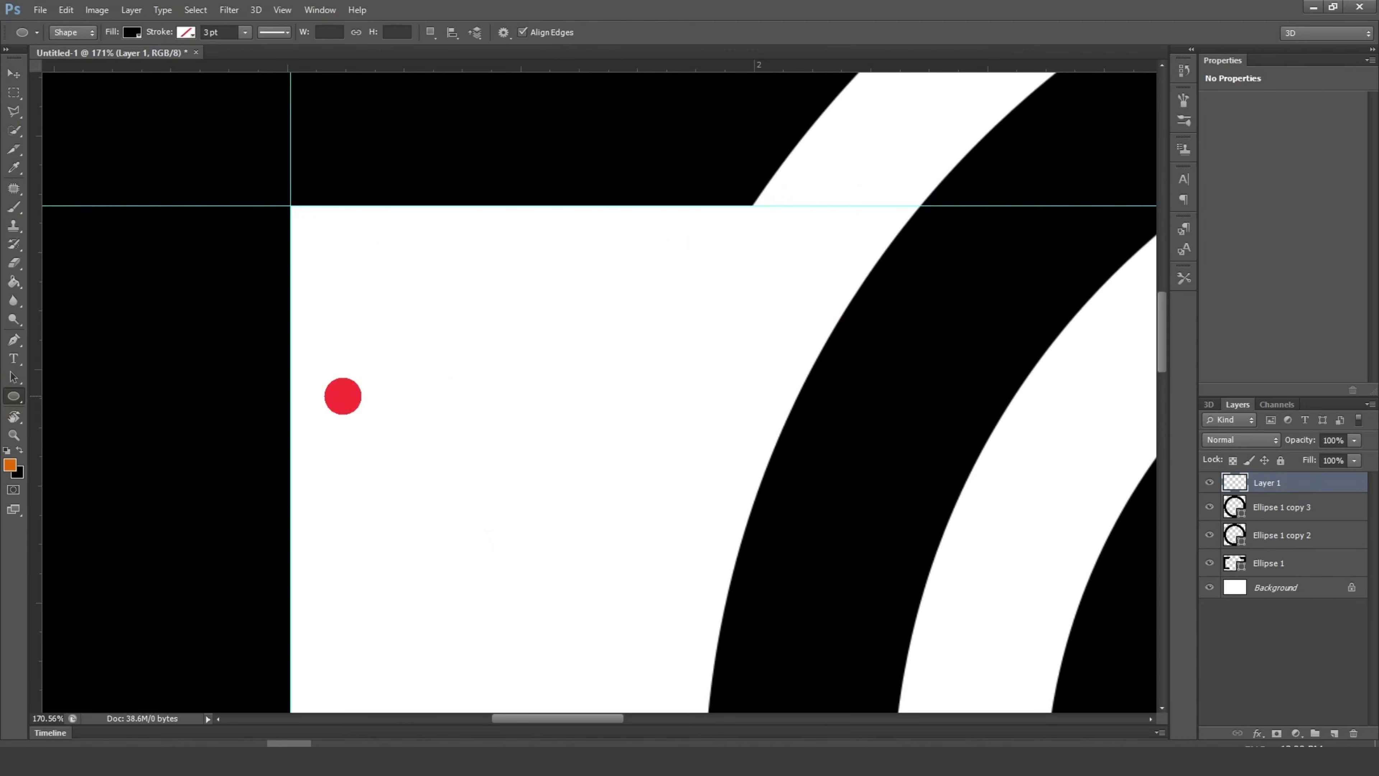
left_click_drag(354, 264, 476, 370)
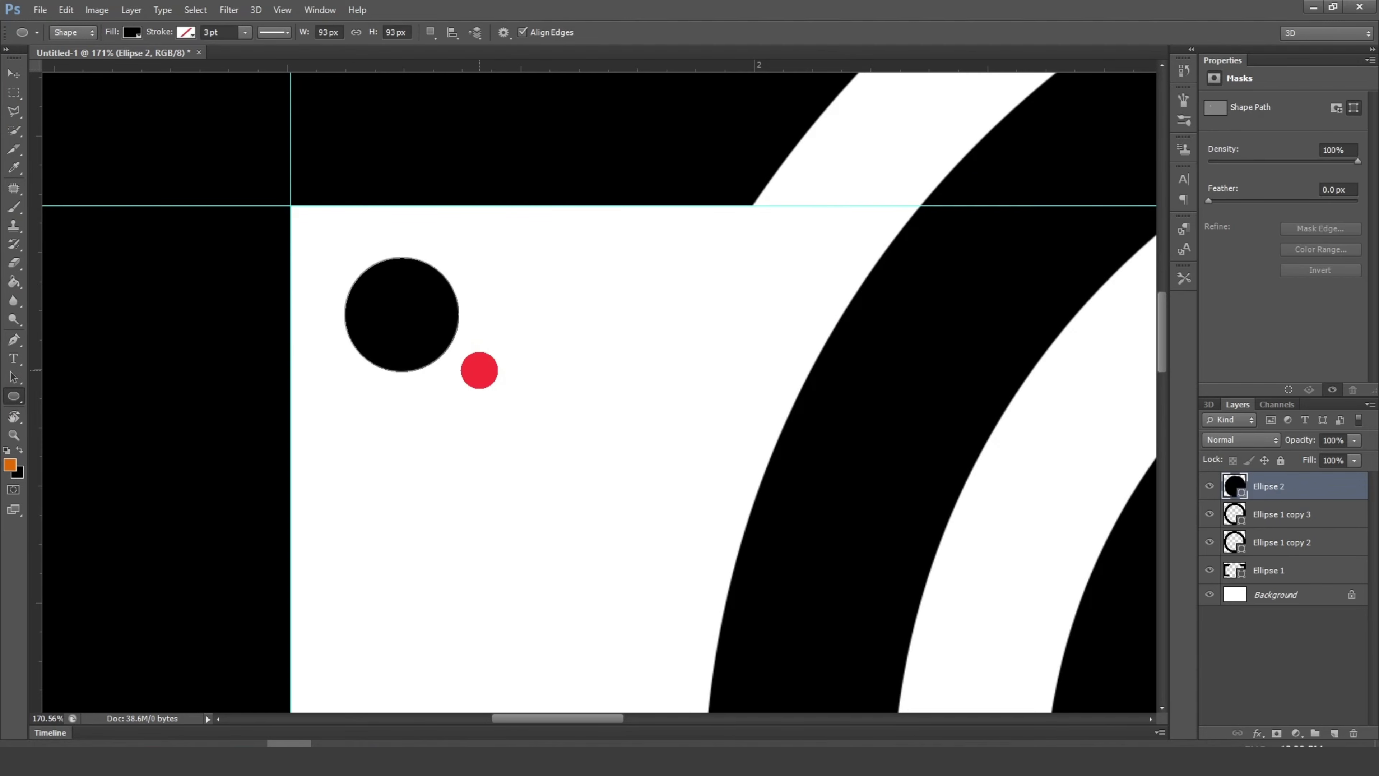
left_click(14, 73)
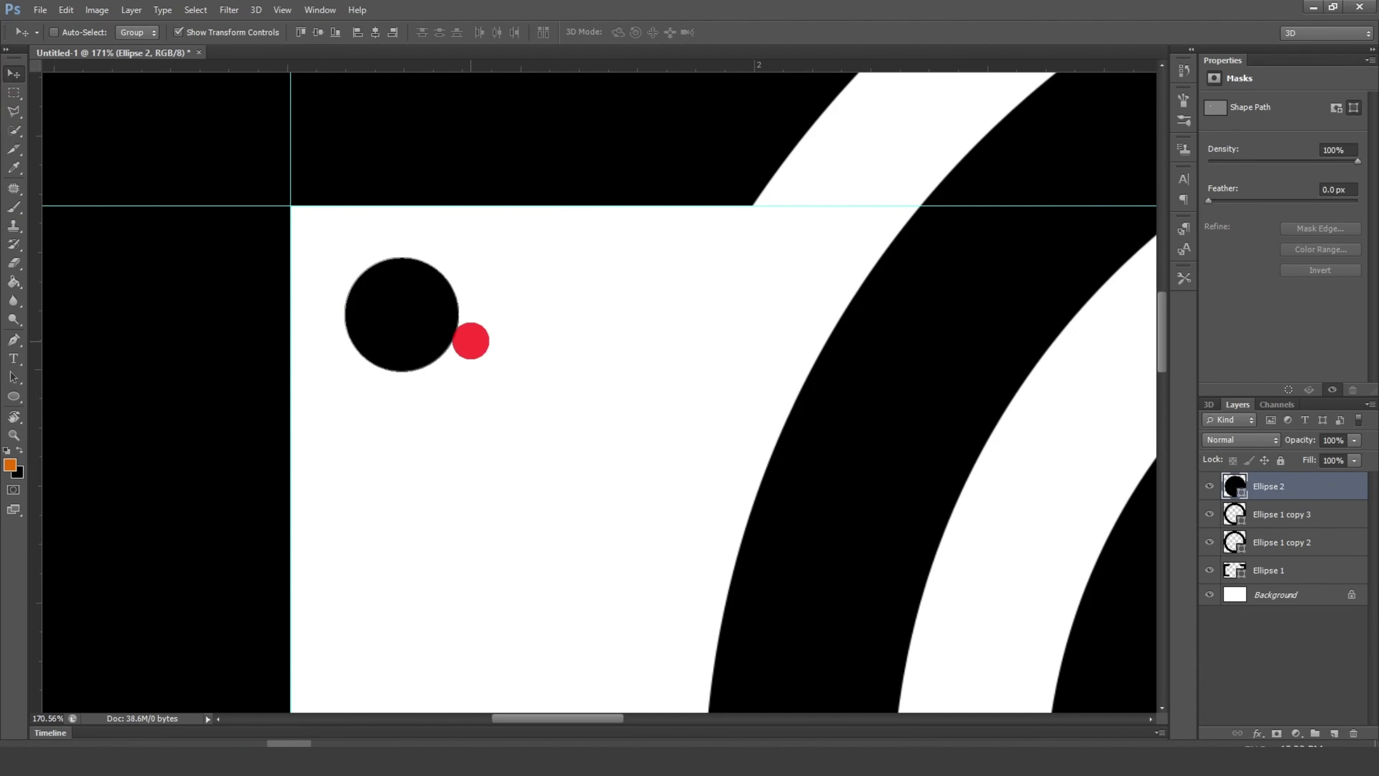
mouse_move(425, 308)
left_mouse_down()
mouse_move(452, 320)
mouse_move(457, 293)
left_mouse_up()
Step: Fit the whole canvas in view, then zoom in around the small black dot
scroll(452, 320, "down", 4)
scroll(452, 321, "up", 3)
key("ctrl+0")
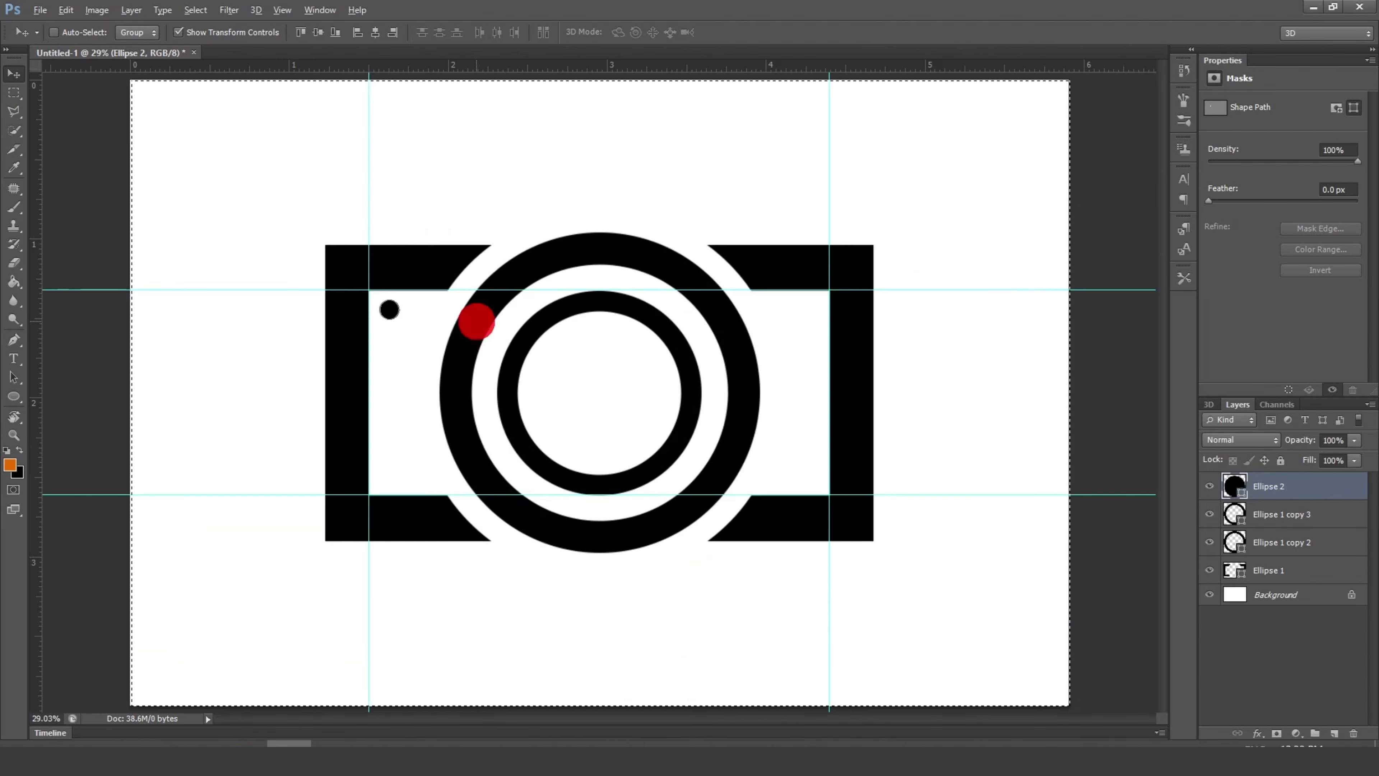
key("m")
key("ctrl+a")
key("ctrl+plus")
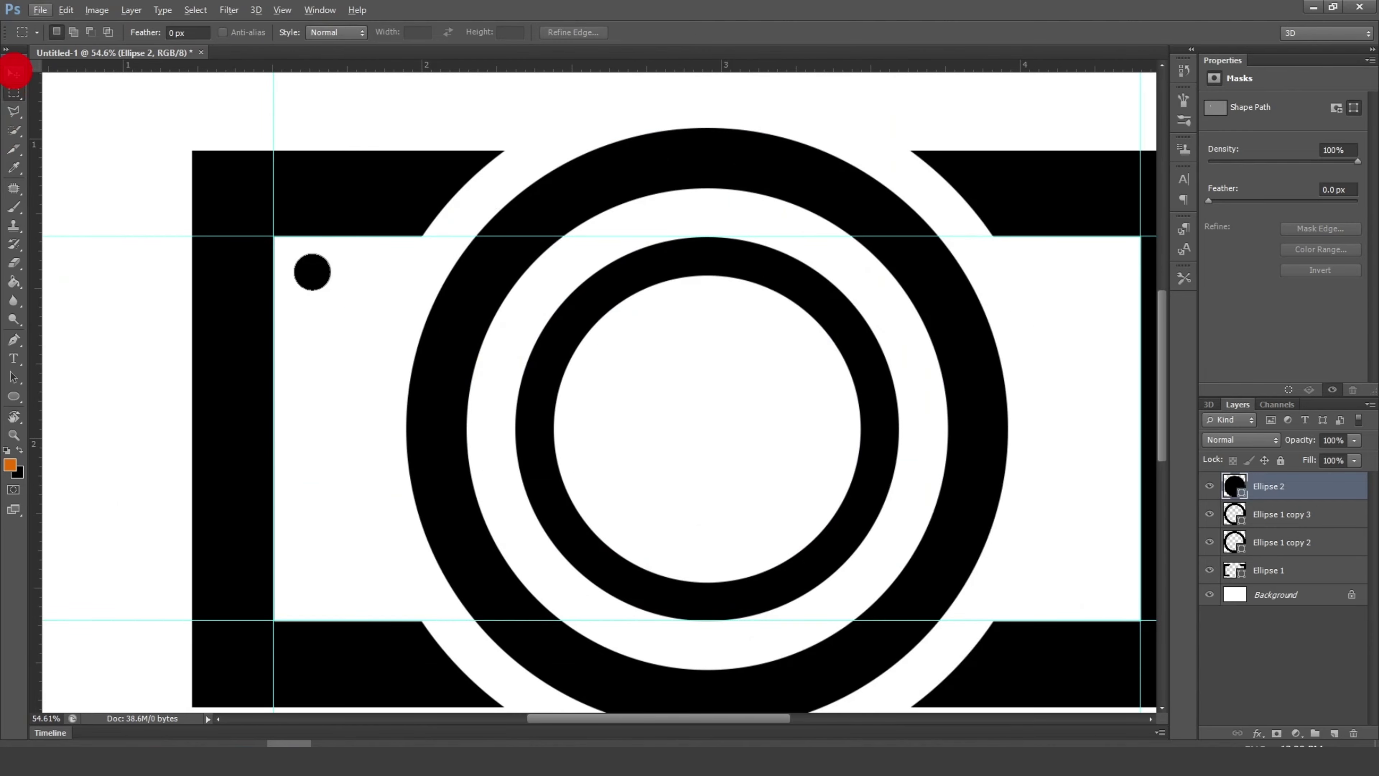
left_click(14, 73)
scroll(326, 277, "up", 5)
scroll(539, 406, "down", 3)
scroll(538, 406, "down", 2)
left_click(14, 93)
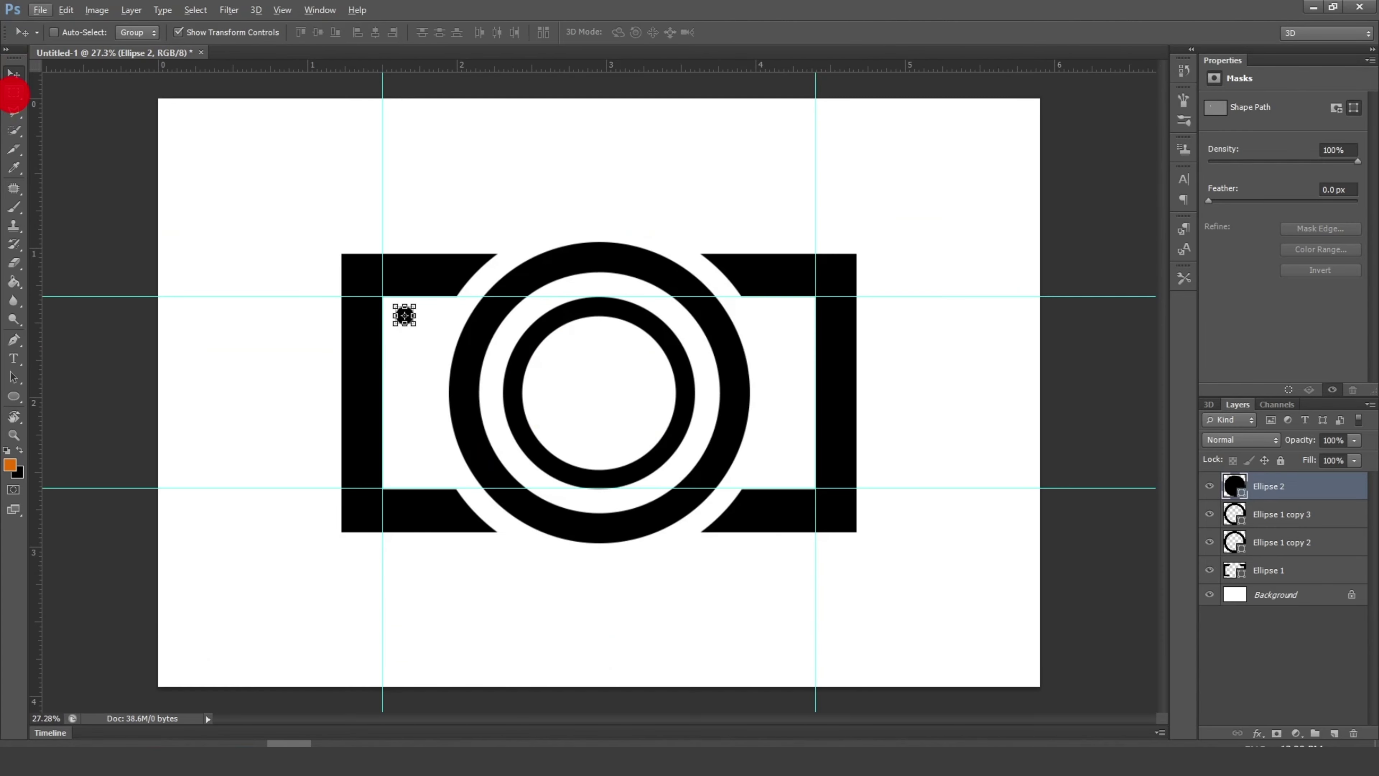
Step: Draw a black rectangle, Rectangle 1, over the camera's top-right bar
scroll(848, 210, "up", 3)
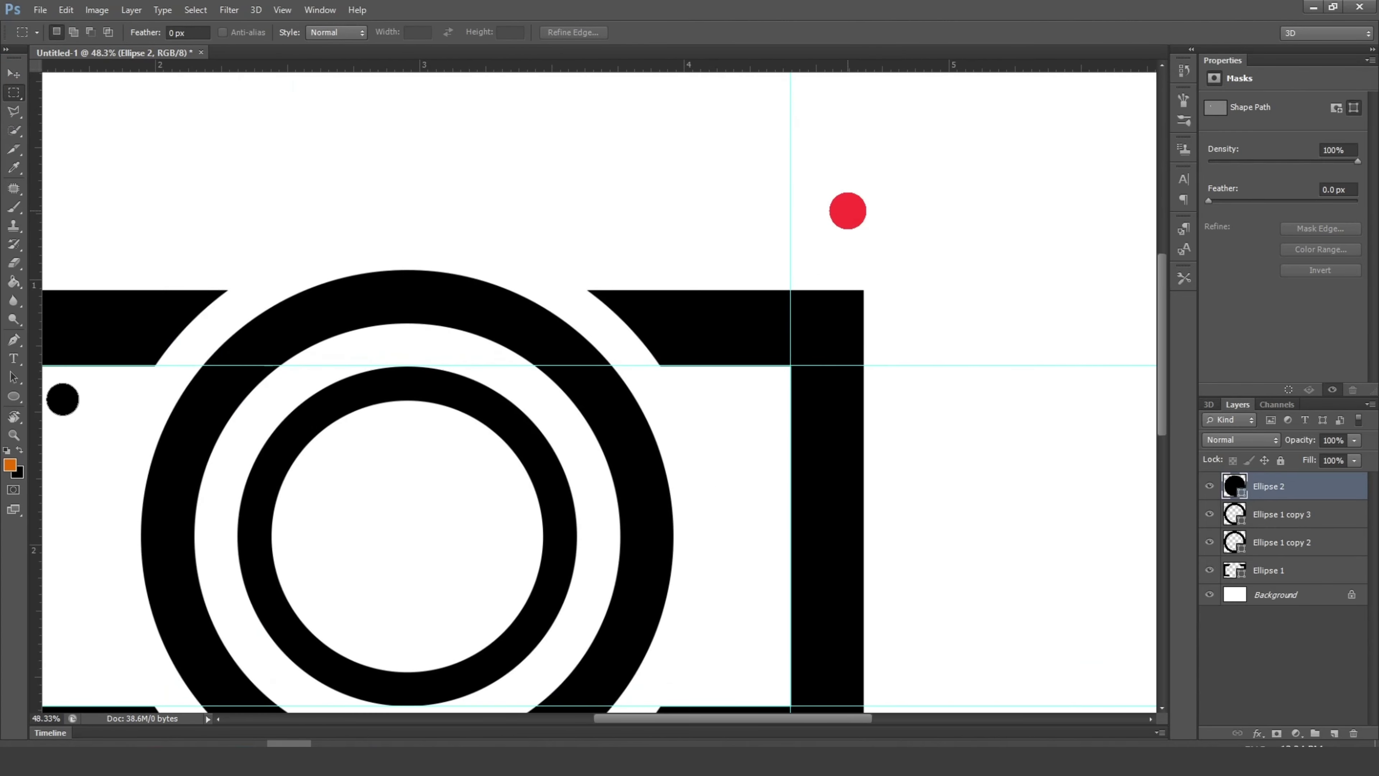
scroll(813, 250, "up", 1)
scroll(813, 250, "up", 2)
scroll(813, 250, "up", 1)
scroll(812, 250, "up", 1)
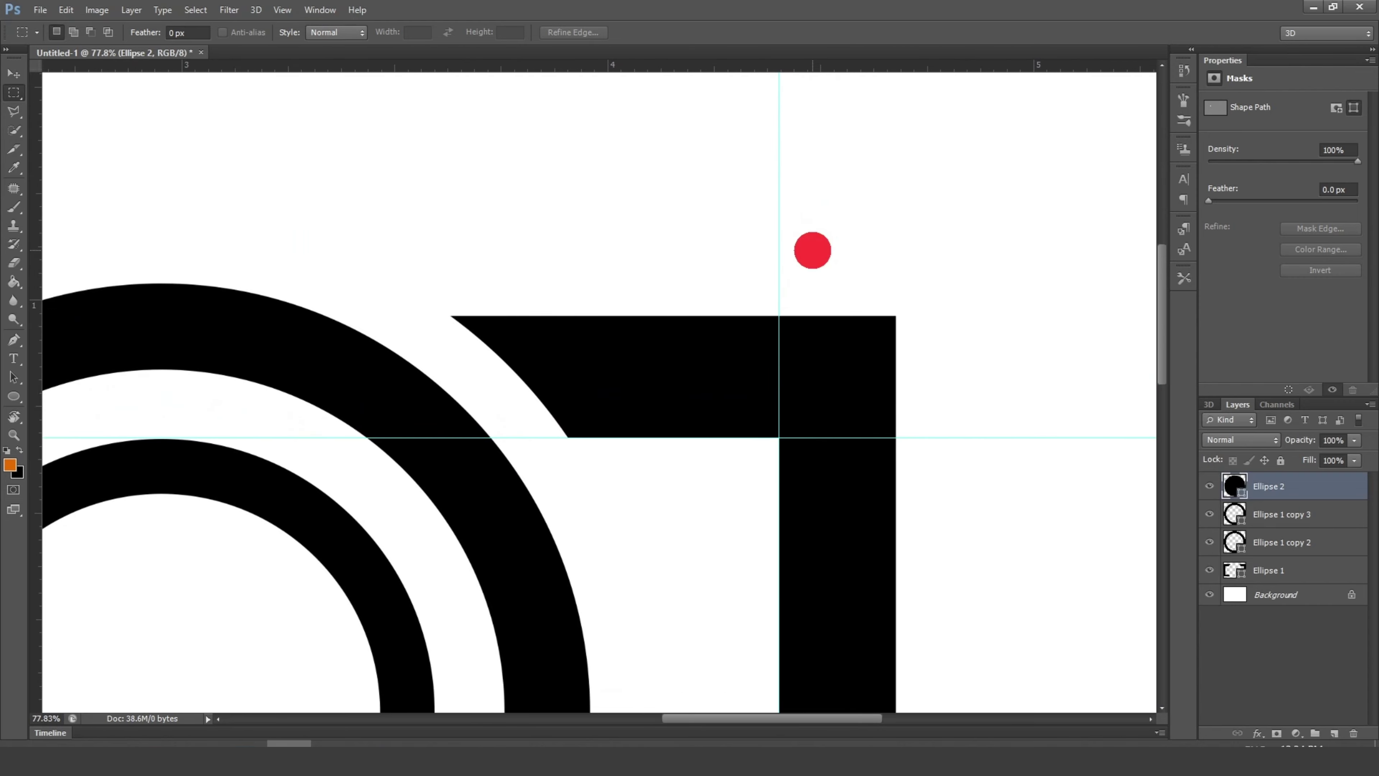
scroll(791, 279, "up", 2)
scroll(790, 278, "up", 1)
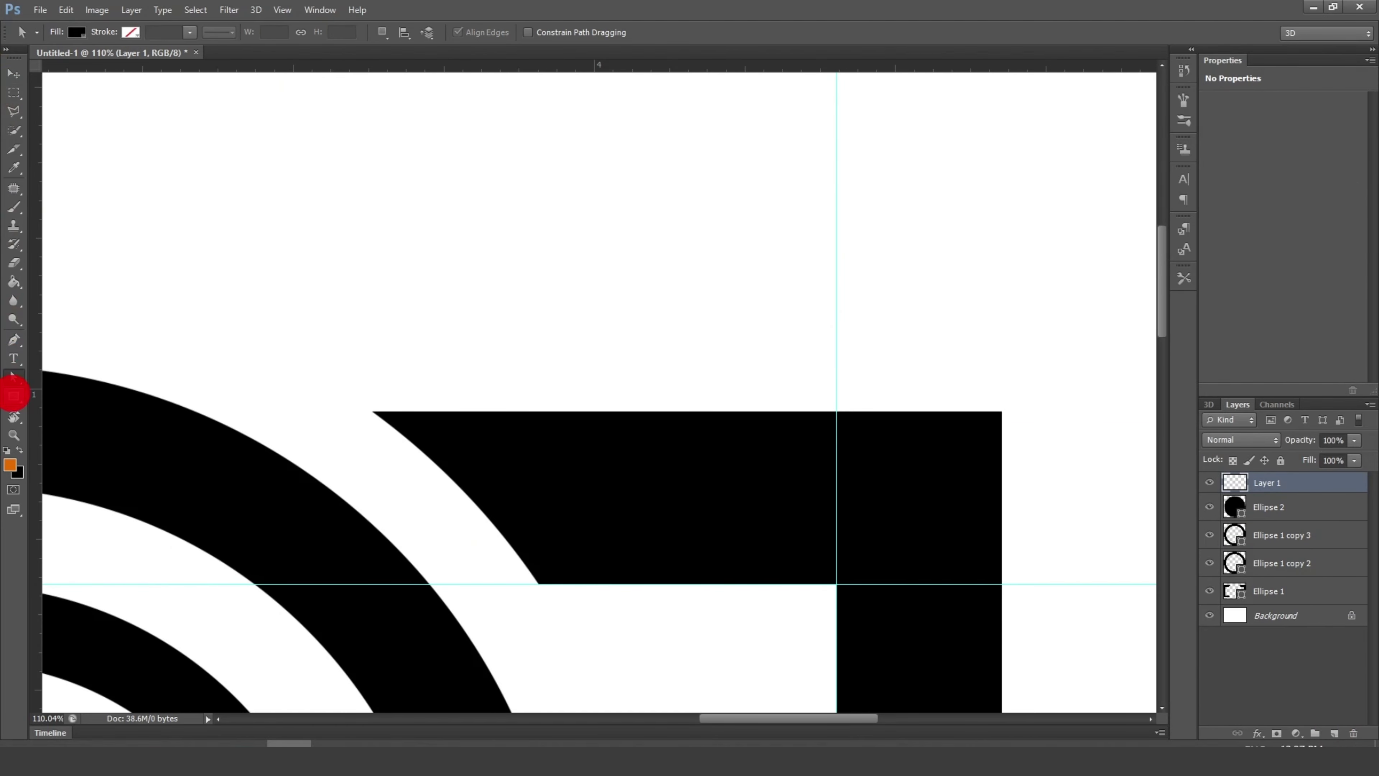
left_click(14, 396)
left_click(57, 393)
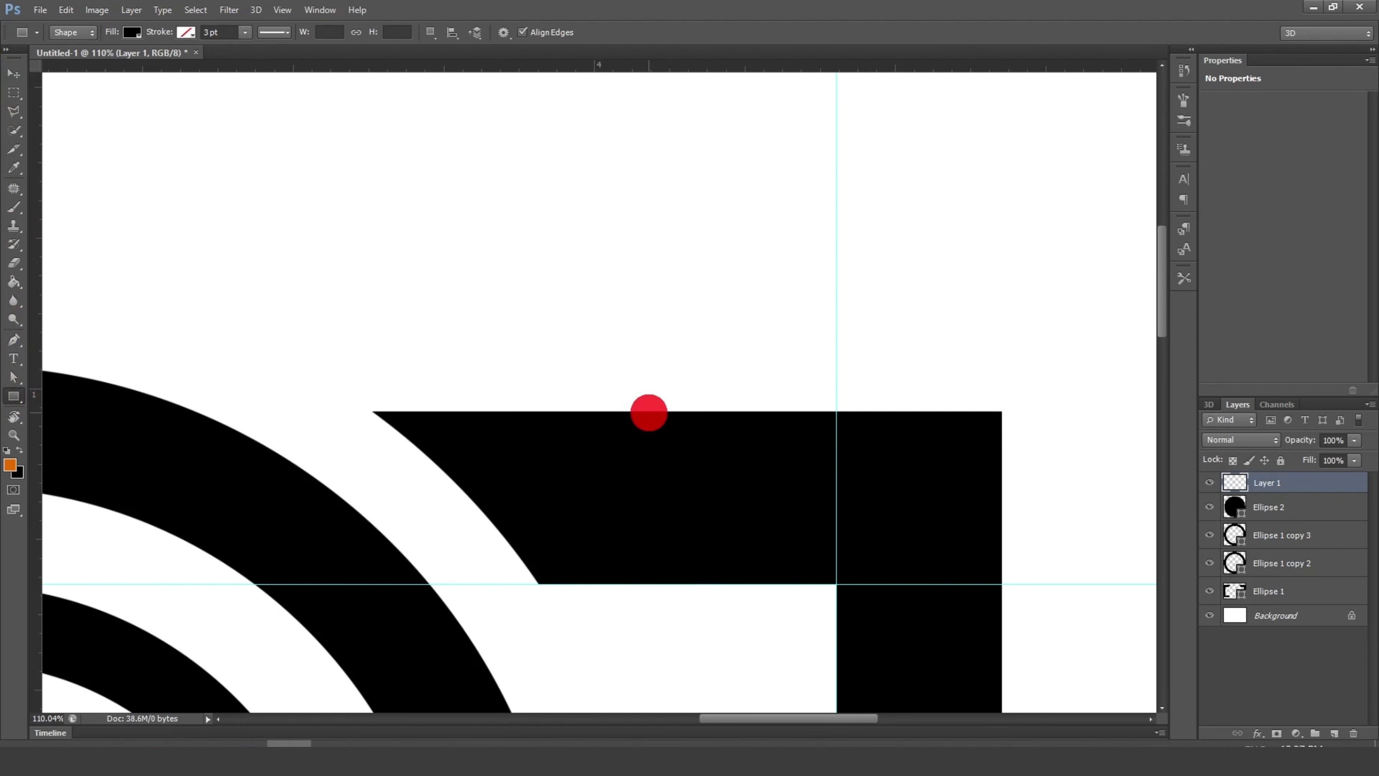
mouse_move(649, 412)
left_mouse_down()
mouse_move(828, 524)
mouse_move(831, 553)
left_mouse_up()
left_click_drag(832, 560, 834, 563)
Step: Nudge the rectangle upward above the camera's top bar in Shift+Up steps
left_click(13, 74)
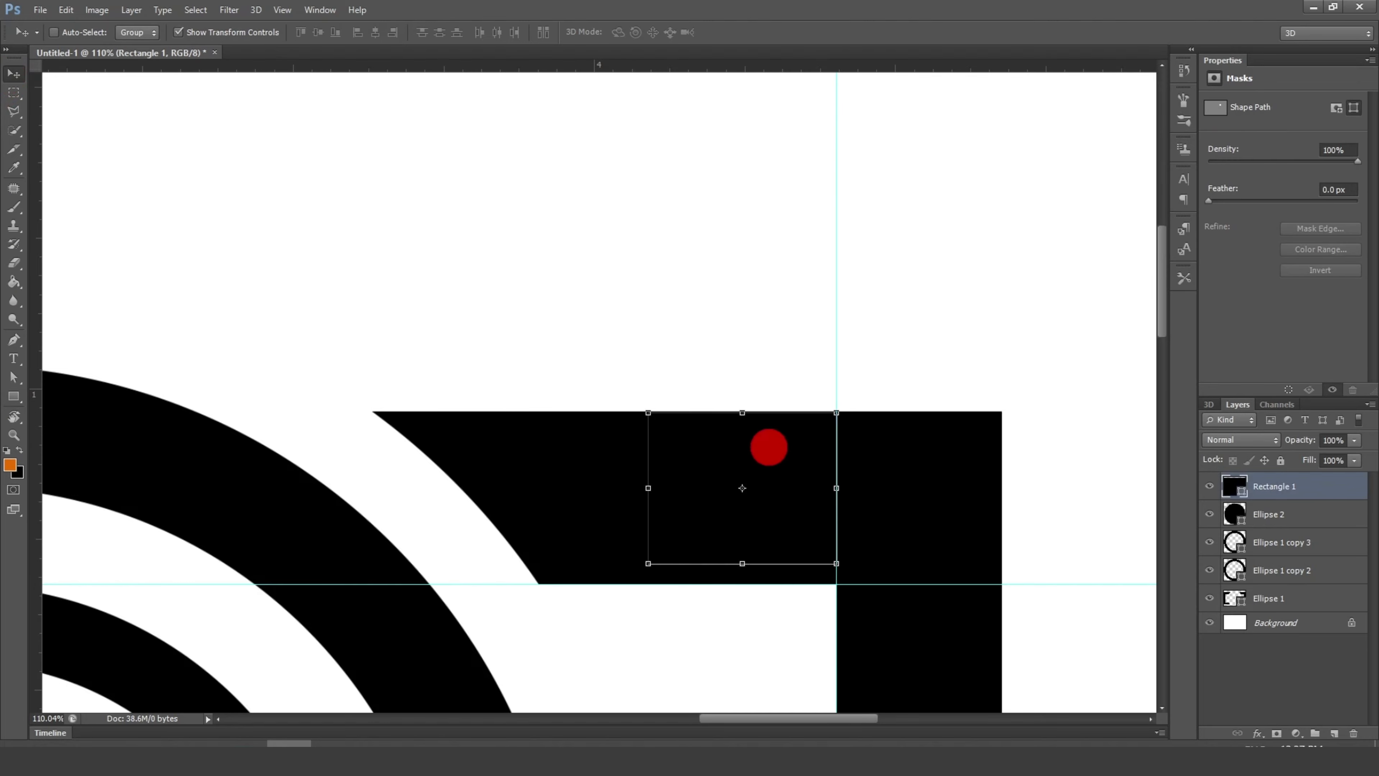
key("shift+Up")
key("shift+Up")
key("shift+Up")
key("shift+Up")
key("shift+Up")
key("shift+Up")
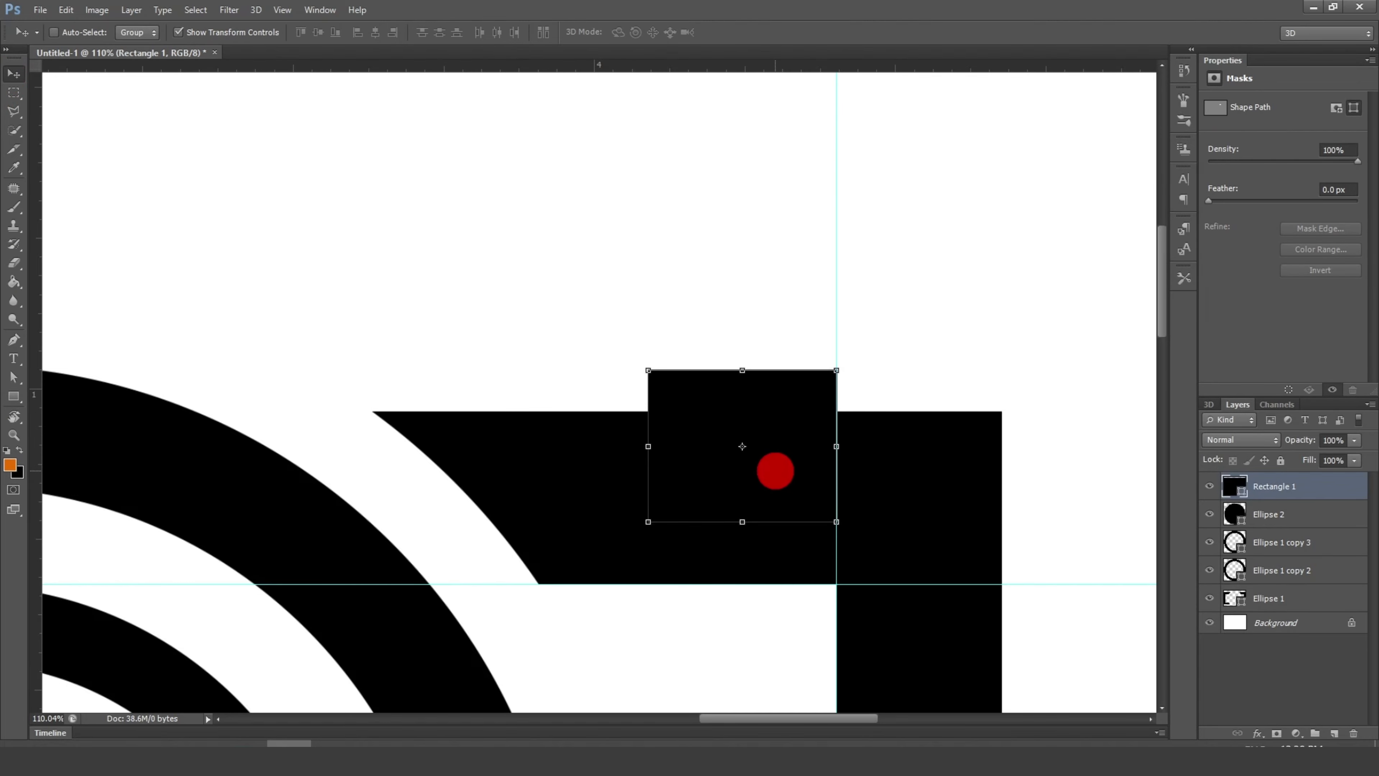
key("shift+Up")
key("shift+Up")
key("shift+Up")
key("shift+Up")
key("shift+Up")
key("shift+Up")
key("shift+Up")
key("shift+Up")
key("shift+Up")
key("shift+Up")
key("shift+Up")
key("shift+Up")
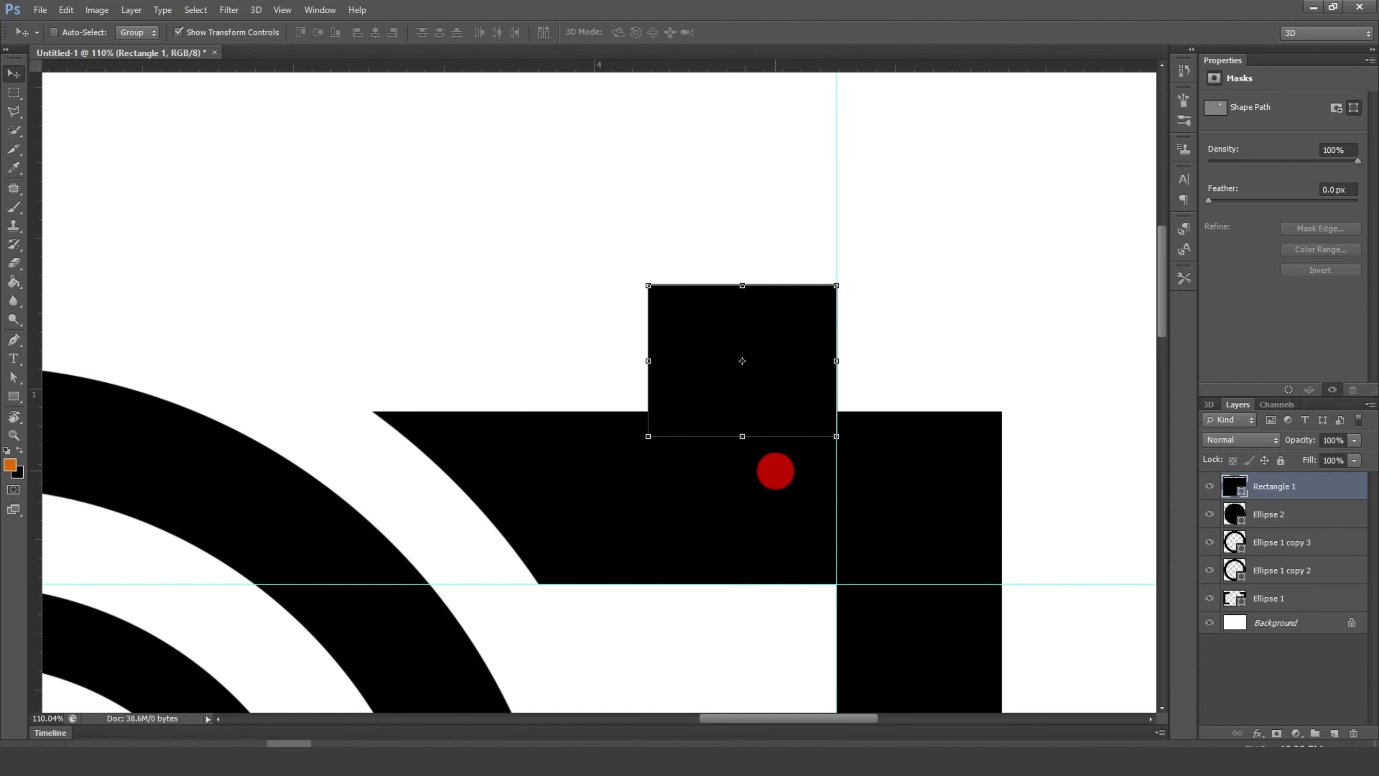
key("shift+Up")
key("shift+Up")
key("shift+Up")
key("shift+Up")
key("shift+Up")
key("shift+Up")
key("shift+Up")
key("shift+Up")
scroll(781, 389, "down", 2)
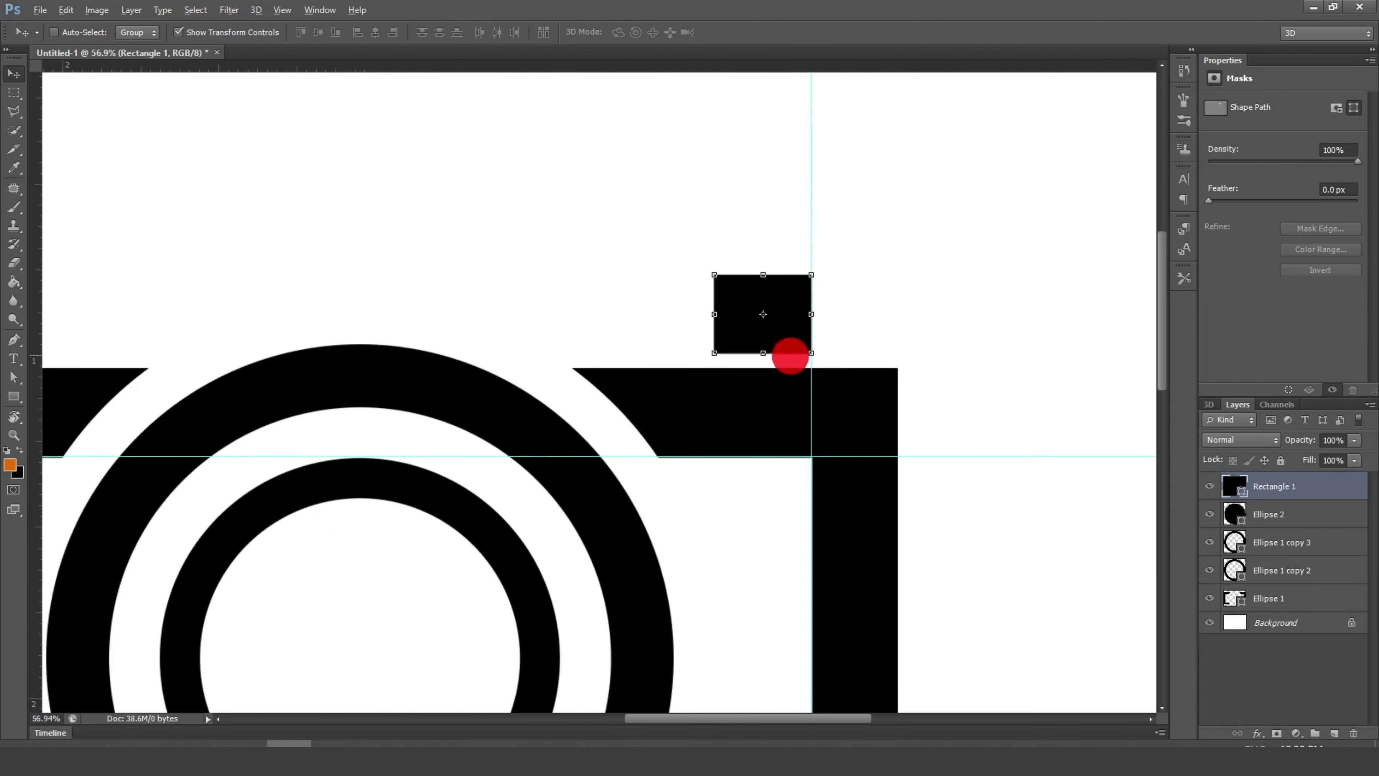
scroll(779, 308, "up", 2)
scroll(742, 270, "up", 1)
Step: Shorten and narrow the rectangle into a small viewfinder block and apply the resize
left_click_drag(743, 271, 733, 290)
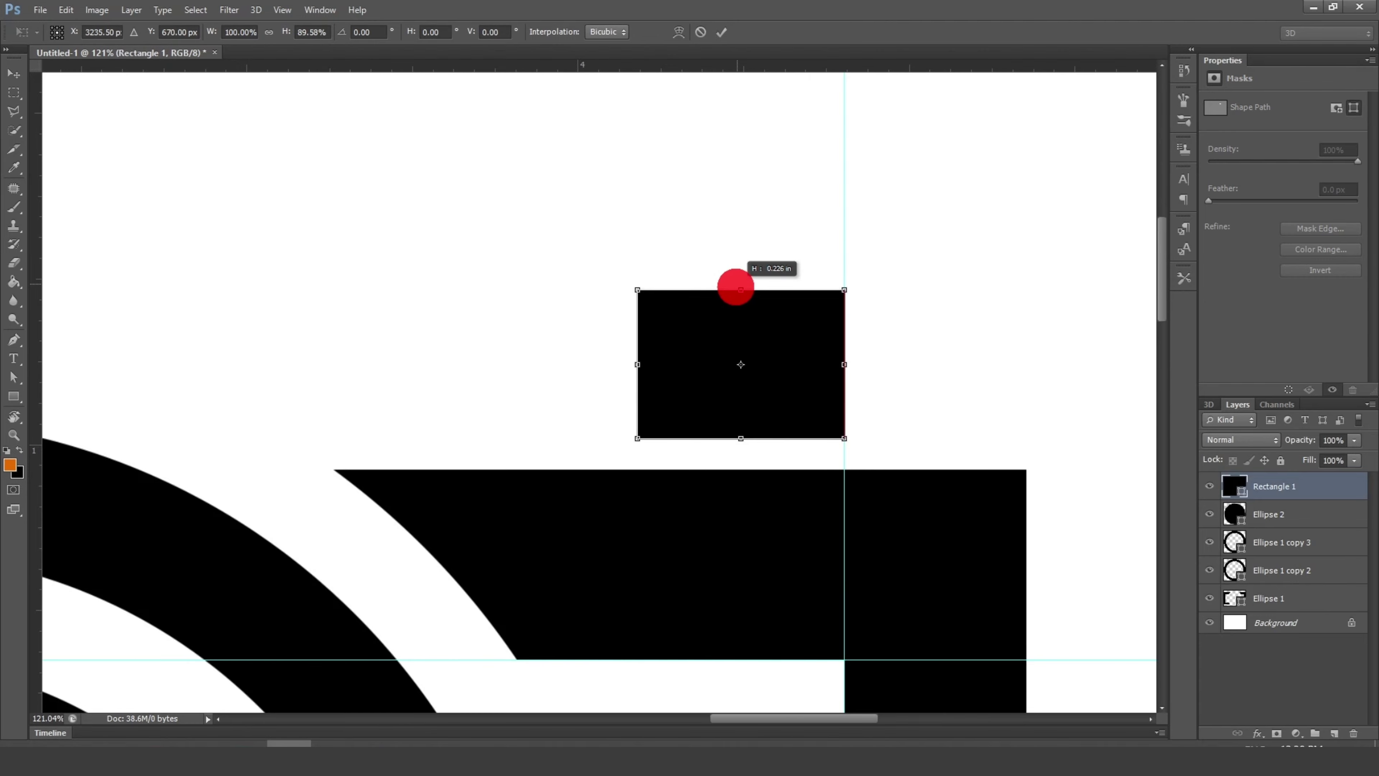
left_click_drag(637, 365, 629, 365)
left_click_drag(722, 295, 739, 299)
scroll(794, 363, "down", 2)
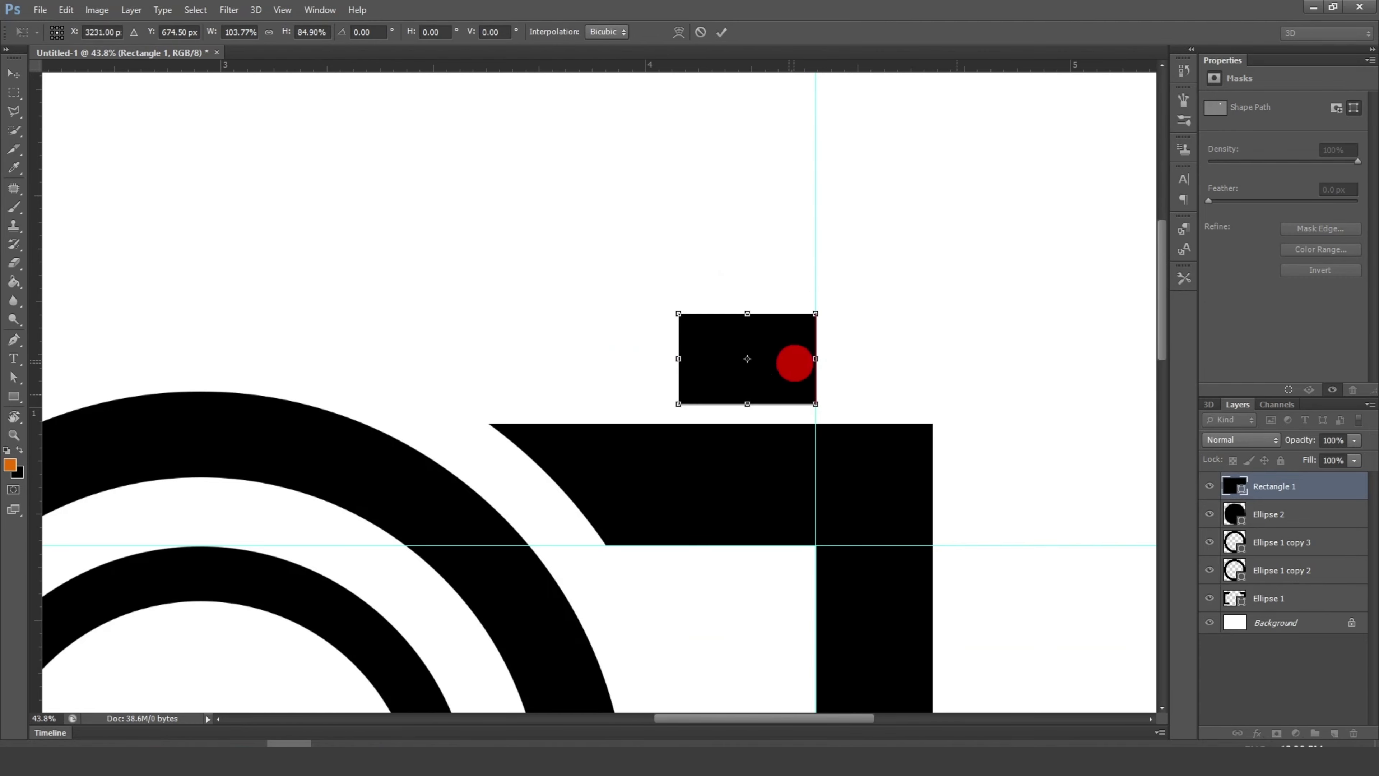
scroll(825, 381, "down", 1)
scroll(824, 381, "up", 4)
left_click_drag(661, 349, 671, 342)
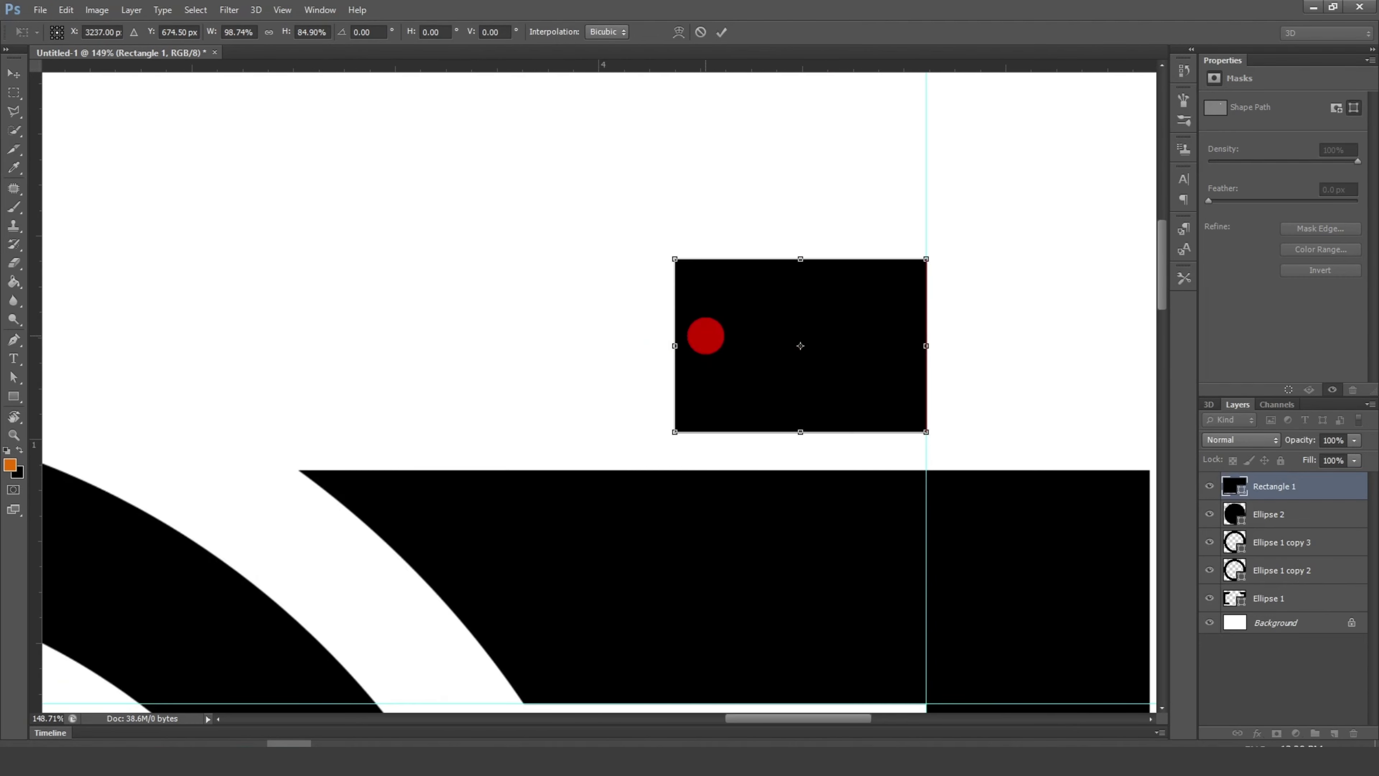
key("Return")
scroll(748, 336, "down", 3)
scroll(748, 261, "up", 1)
scroll(771, 238, "down", 2)
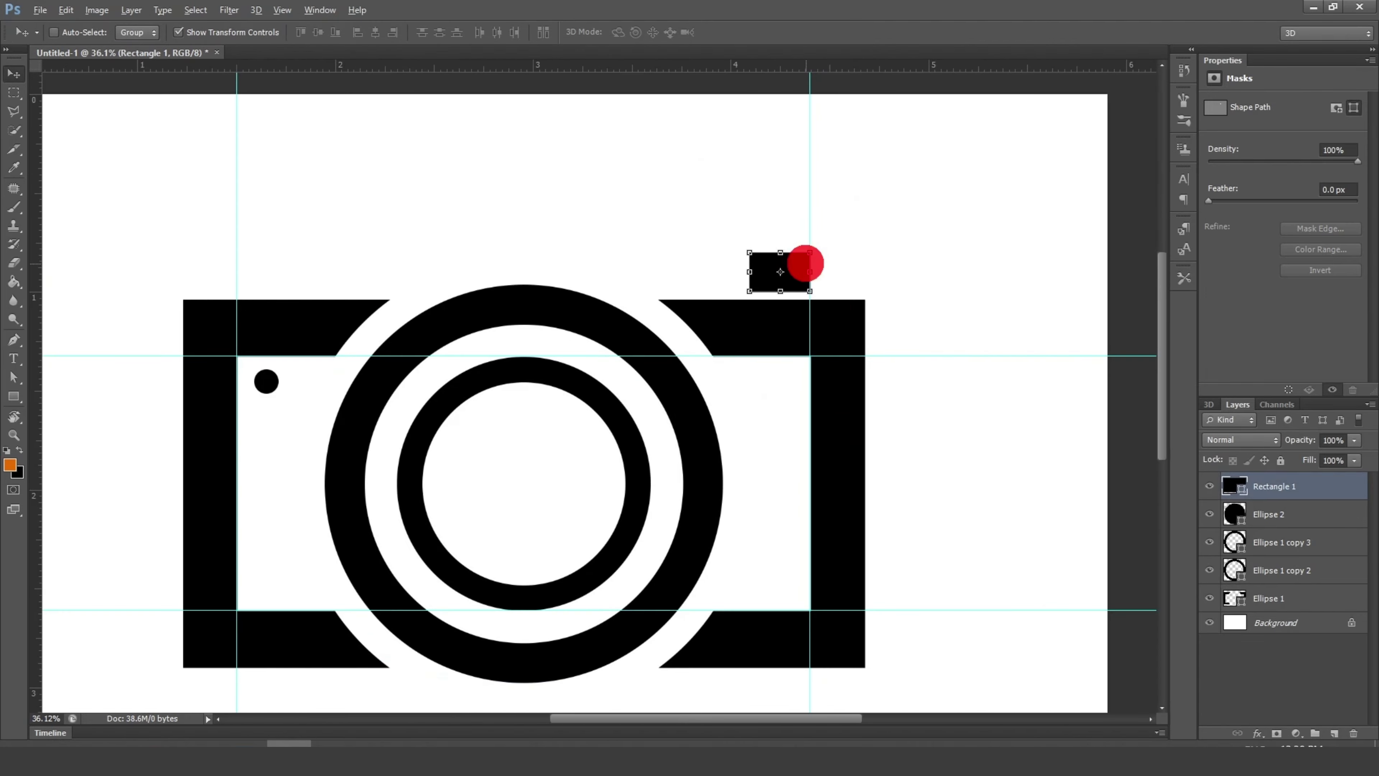
scroll(803, 258, "up", 2)
scroll(800, 262, "up", 2)
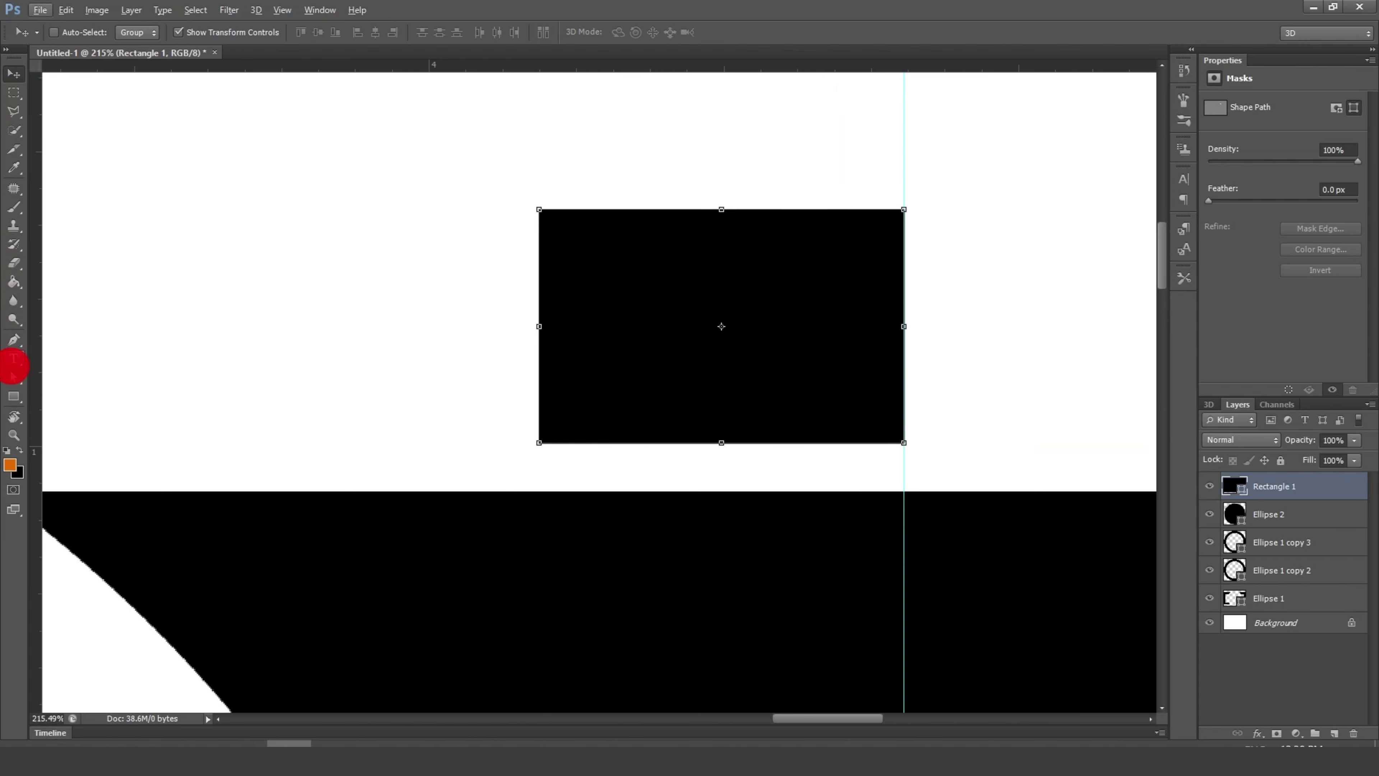
Step: Slant the rectangle's left edge by dragging its top-left anchor point right
left_click(14, 376)
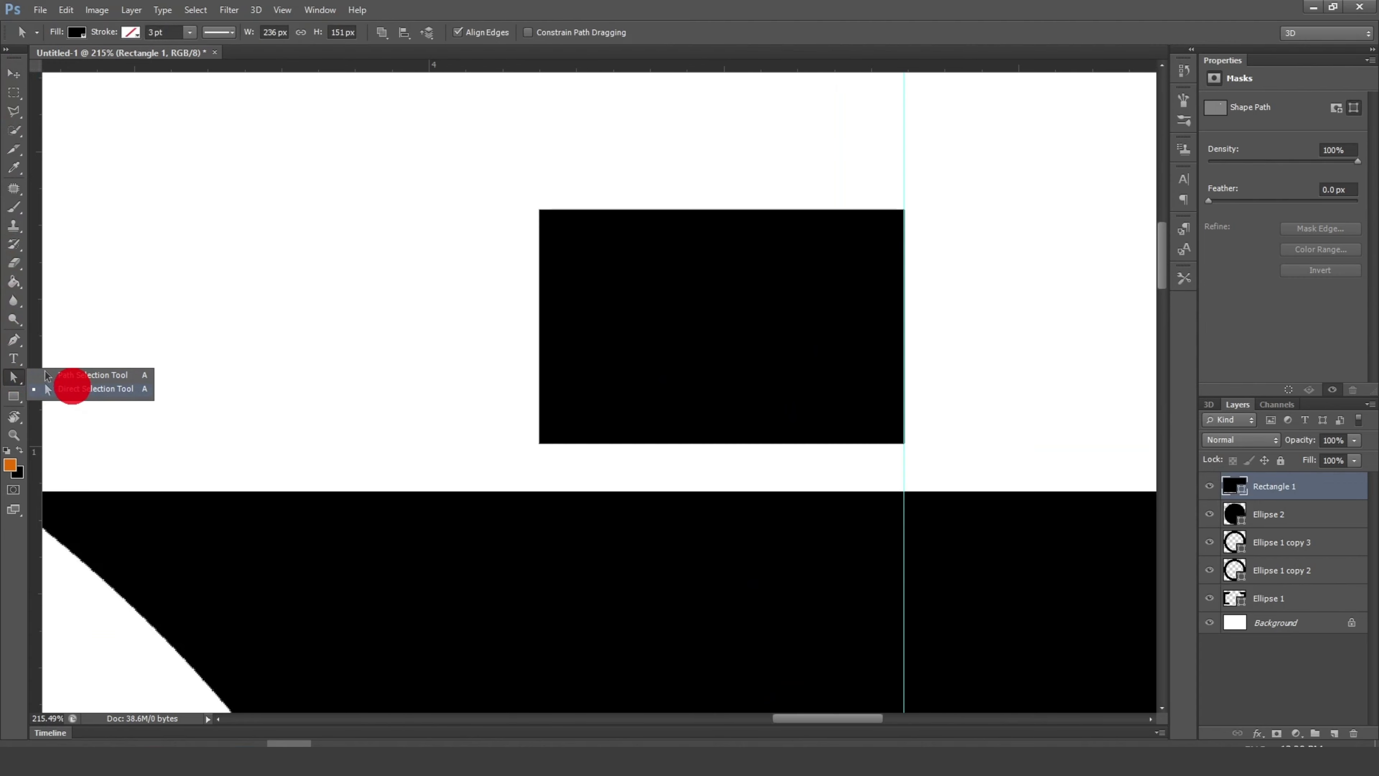
left_click(72, 388)
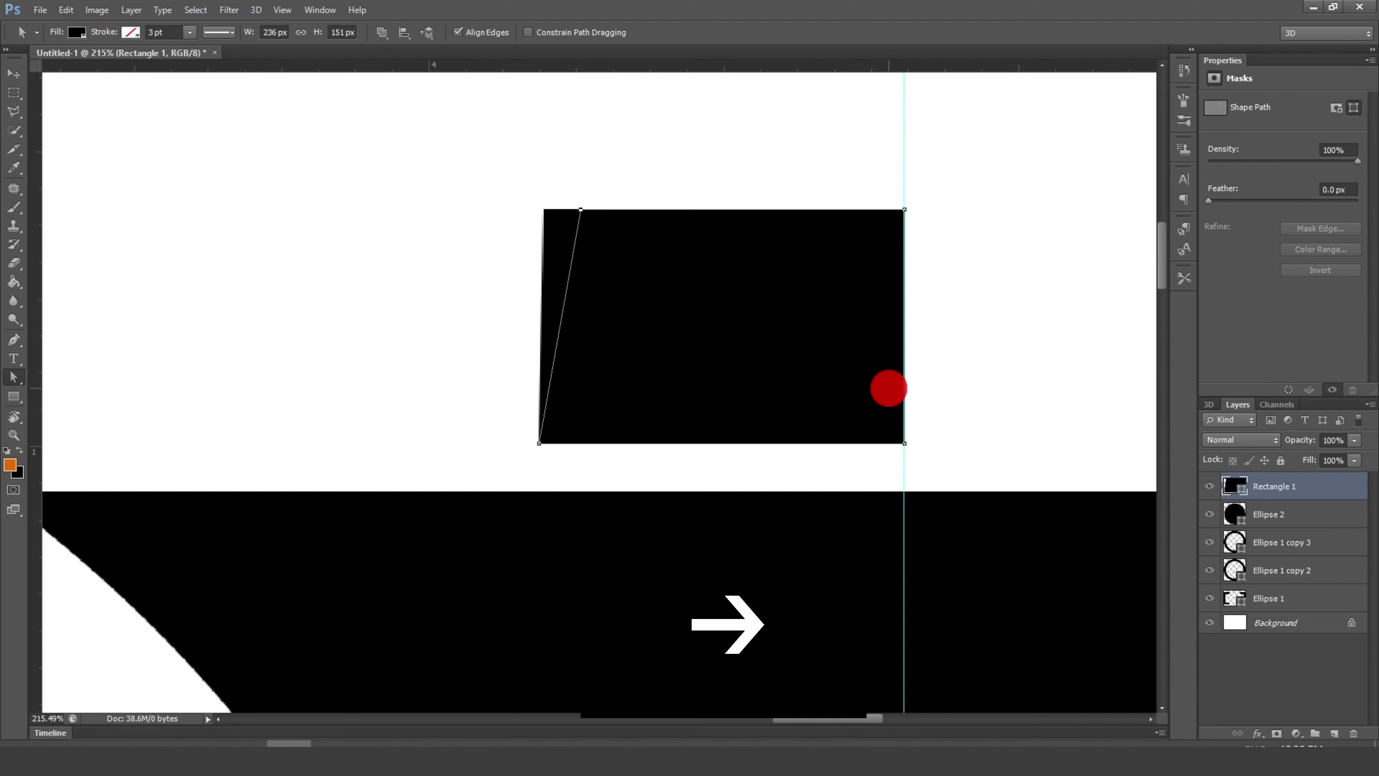
left_click_drag(604, 208, 645, 208)
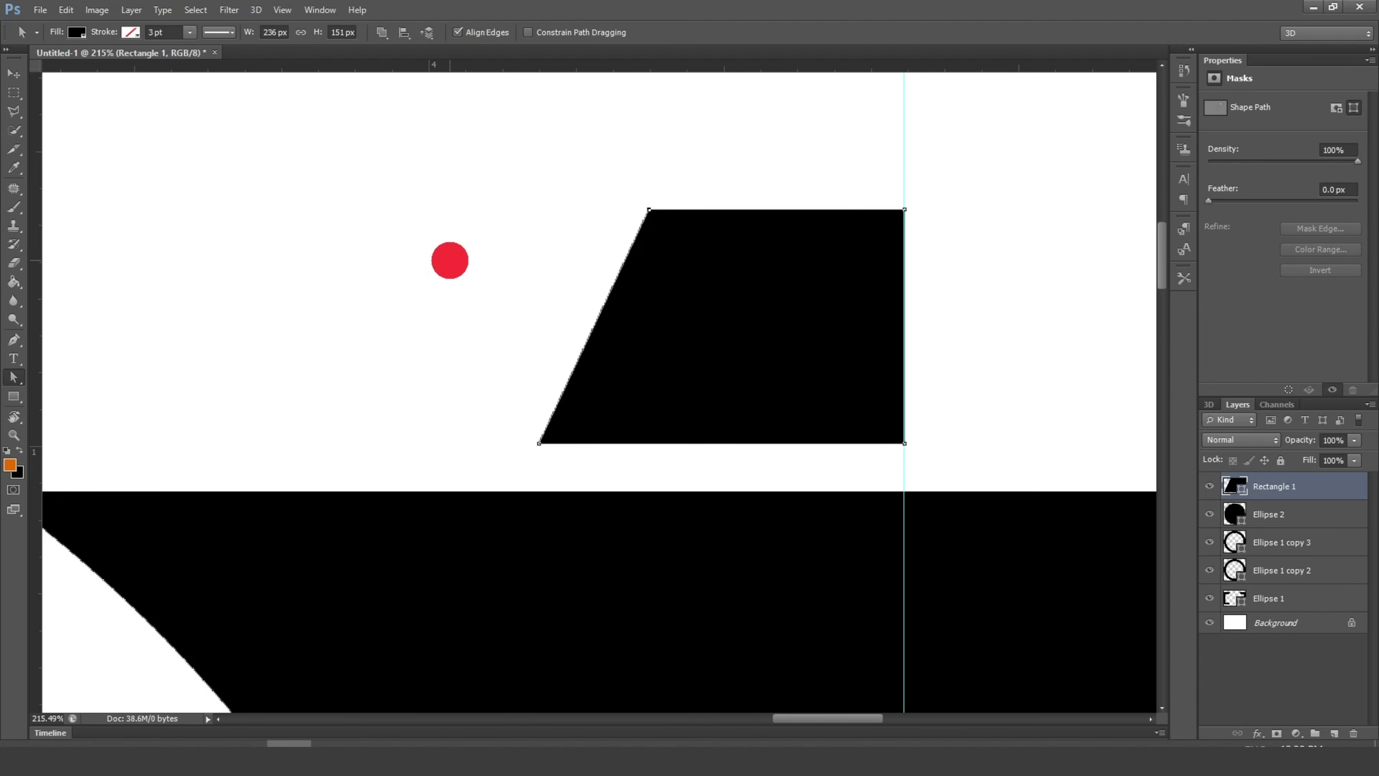
scroll(745, 318, "down", 5)
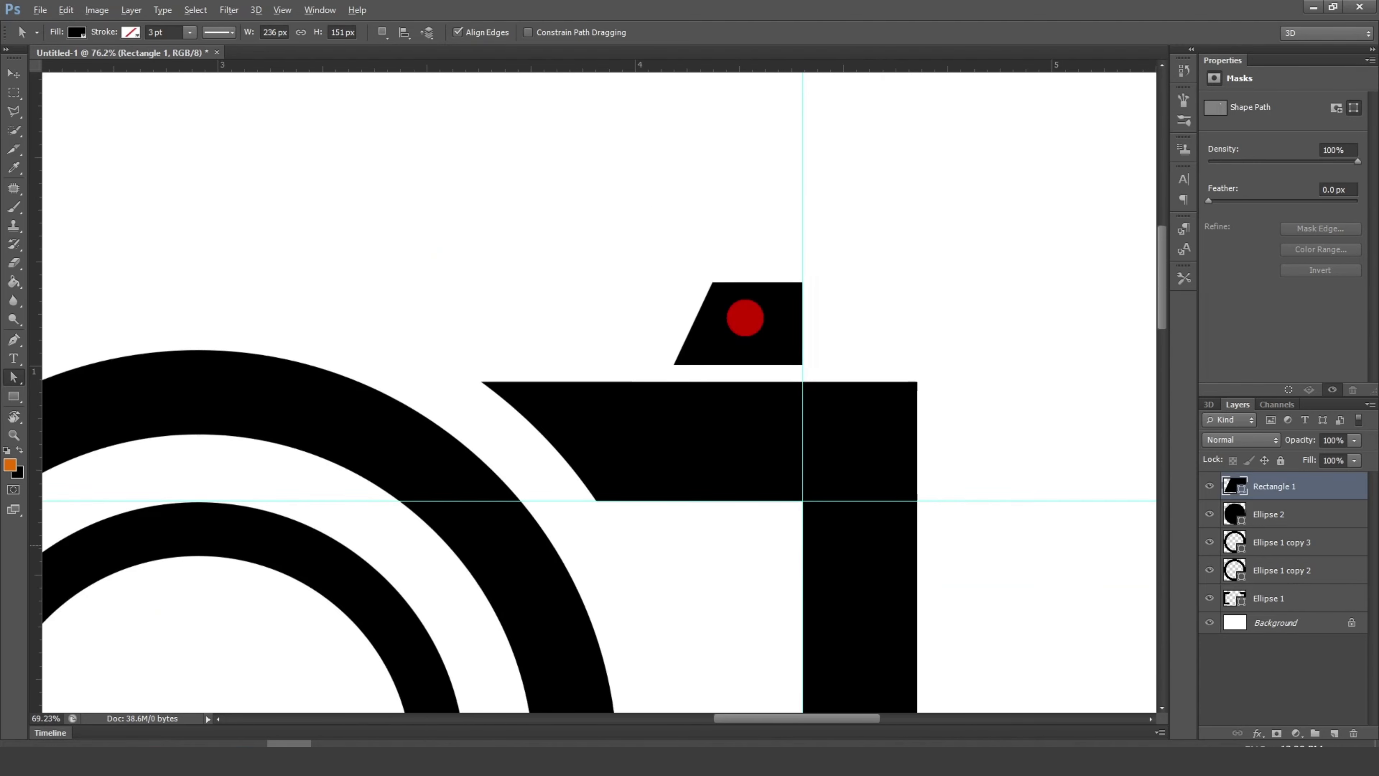
scroll(843, 373, "down", 3)
scroll(843, 373, "down", 2)
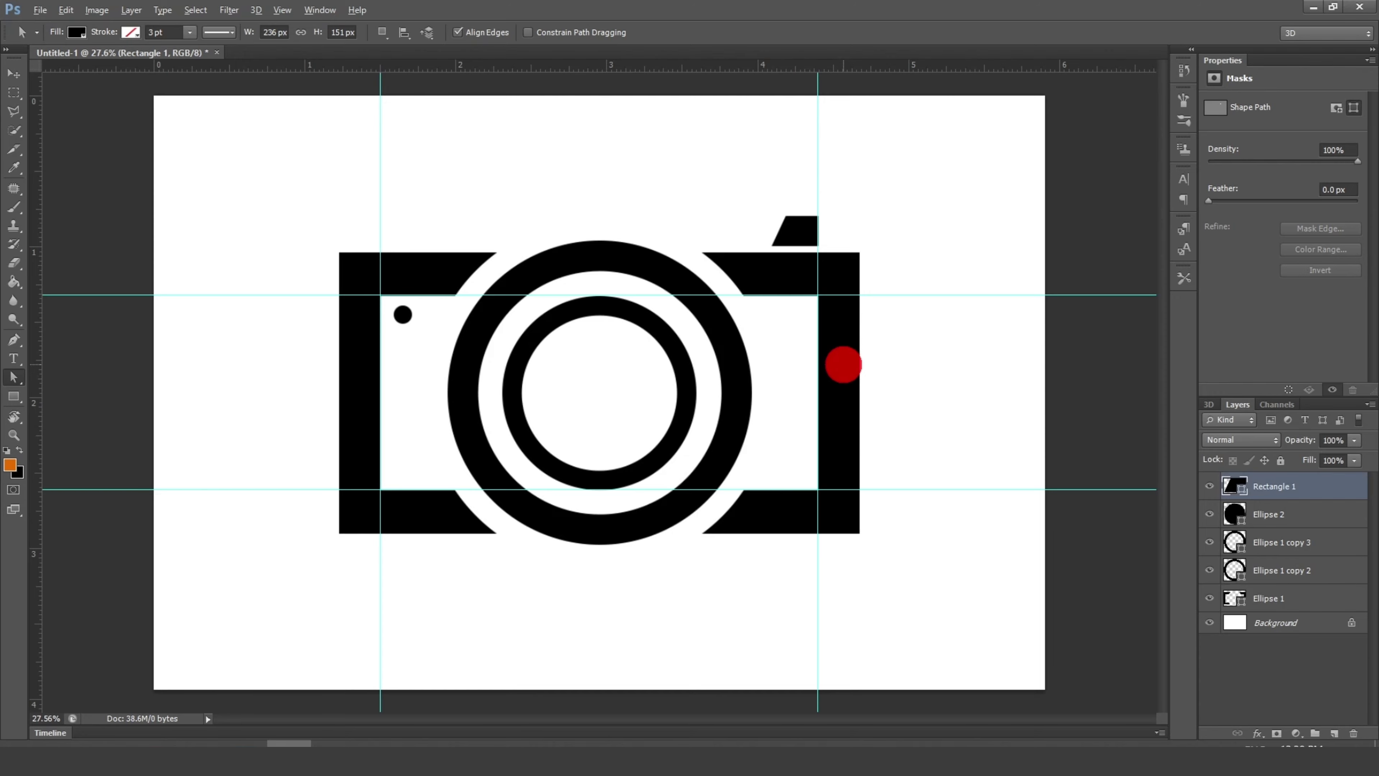
scroll(850, 209, "up", 2)
scroll(845, 214, "up", 2)
scroll(840, 222, "up", 2)
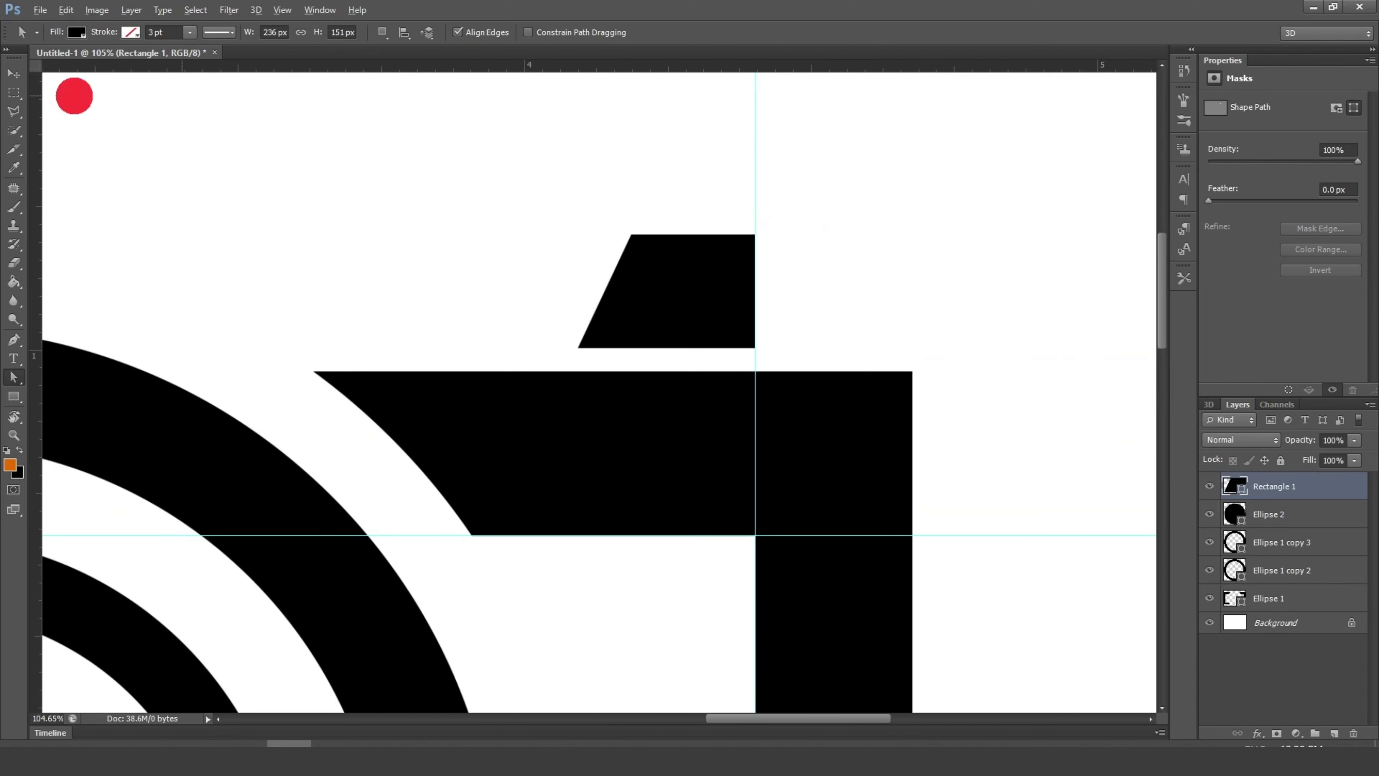
Step: Nudge the slanted viewfinder block down two steps onto the camera body
left_click(14, 74)
scroll(745, 268, "up", 3)
scroll(659, 296, "up", 2)
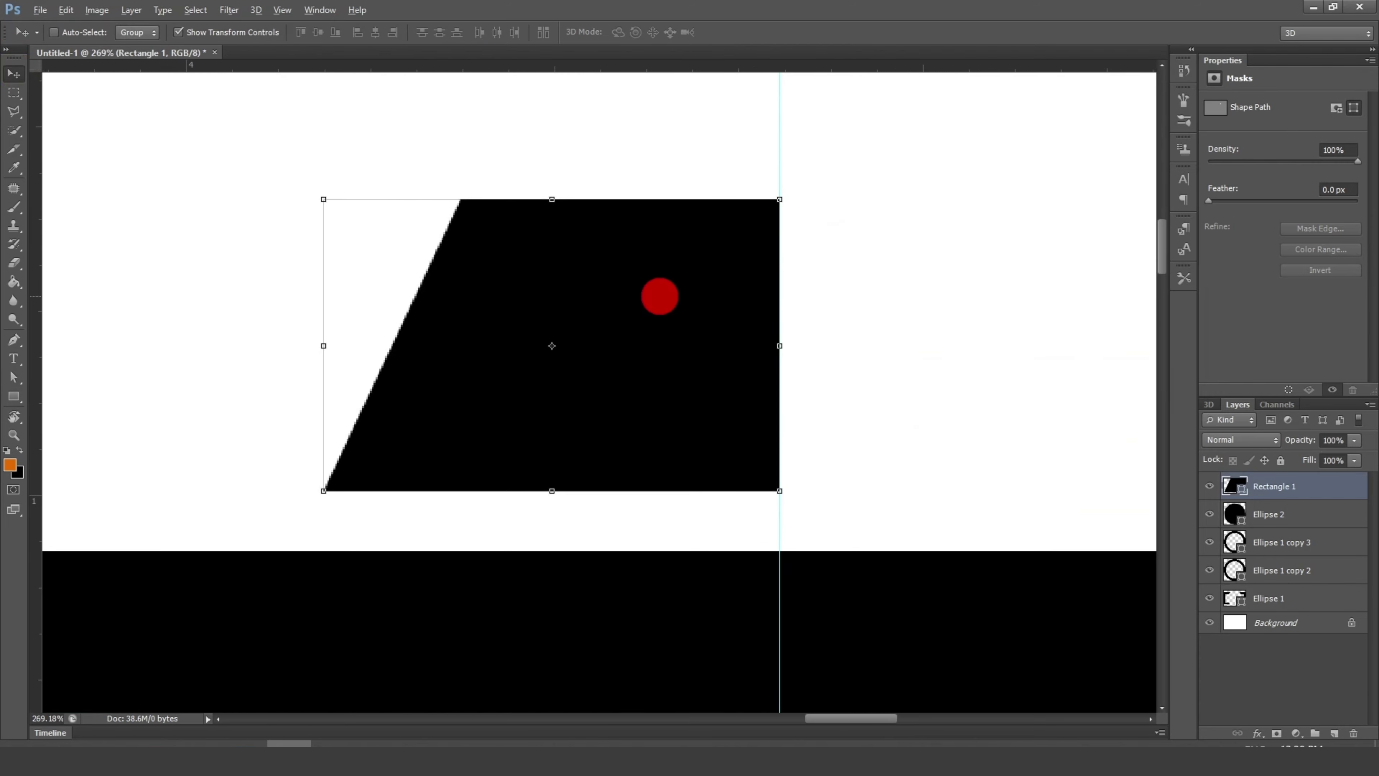
key("Down")
key("Down")
key("Down")
key("Down")
key("Down")
key("Down")
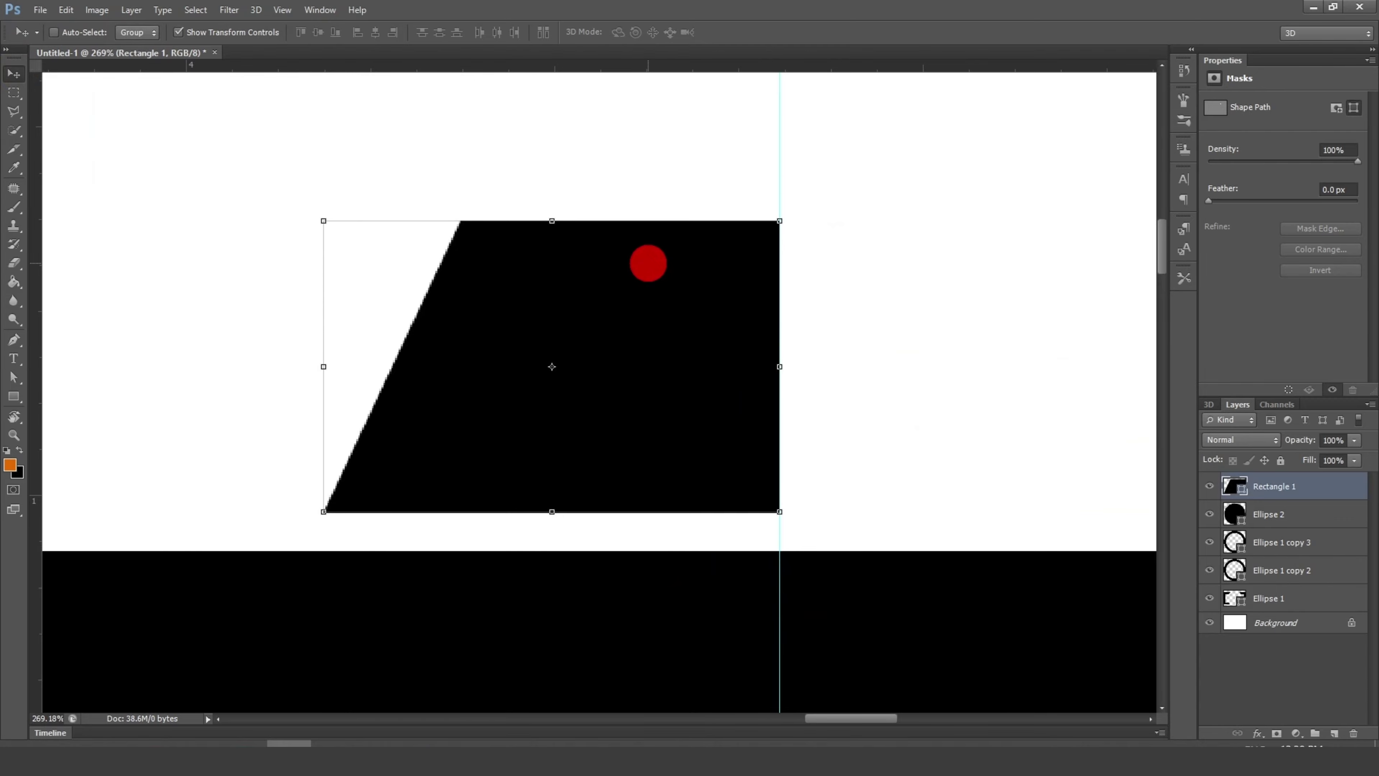
key("Down")
key("Down")
key("Down")
scroll(649, 263, "down", 2)
scroll(739, 277, "down", 2)
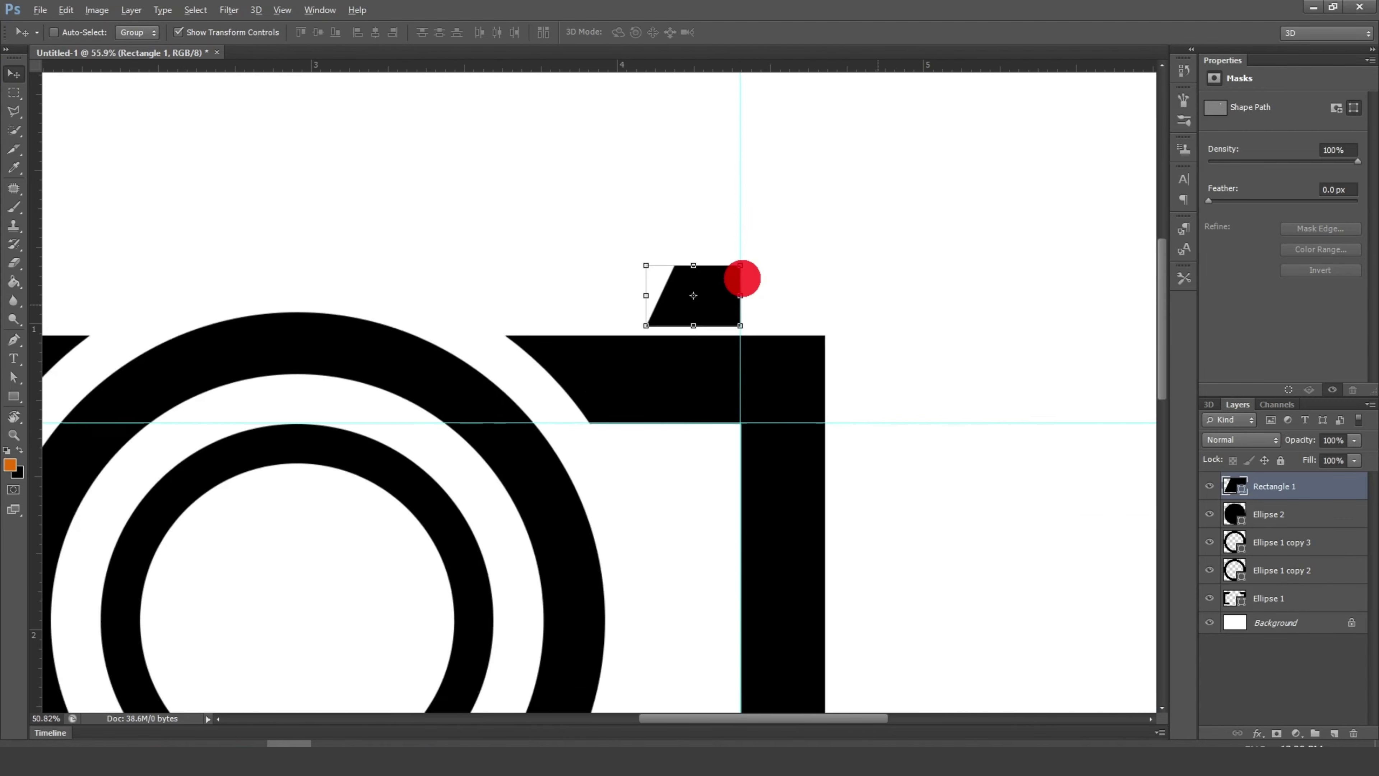
scroll(739, 277, "down", 1)
scroll(740, 277, "up", 2)
scroll(704, 279, "up", 1)
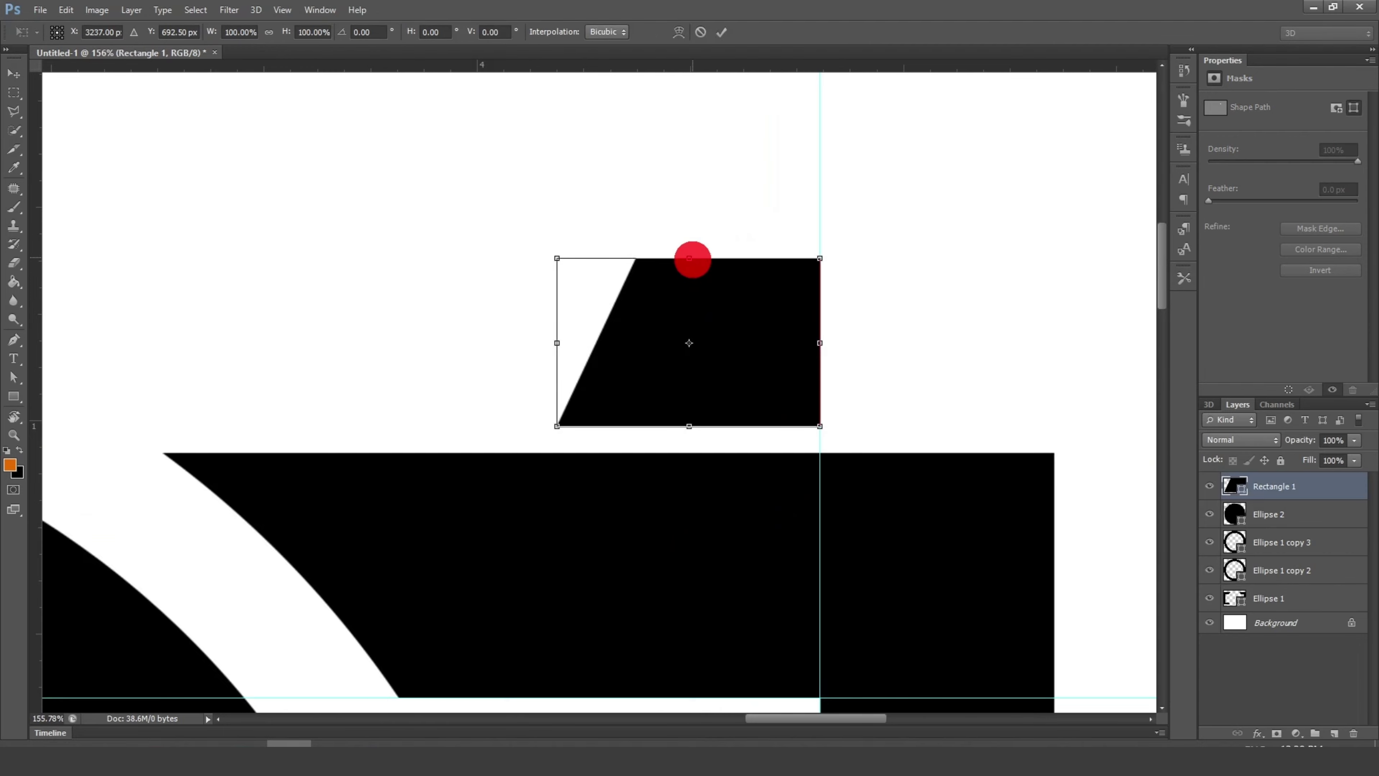
scroll(749, 310, "down", 3)
scroll(761, 315, "down", 2)
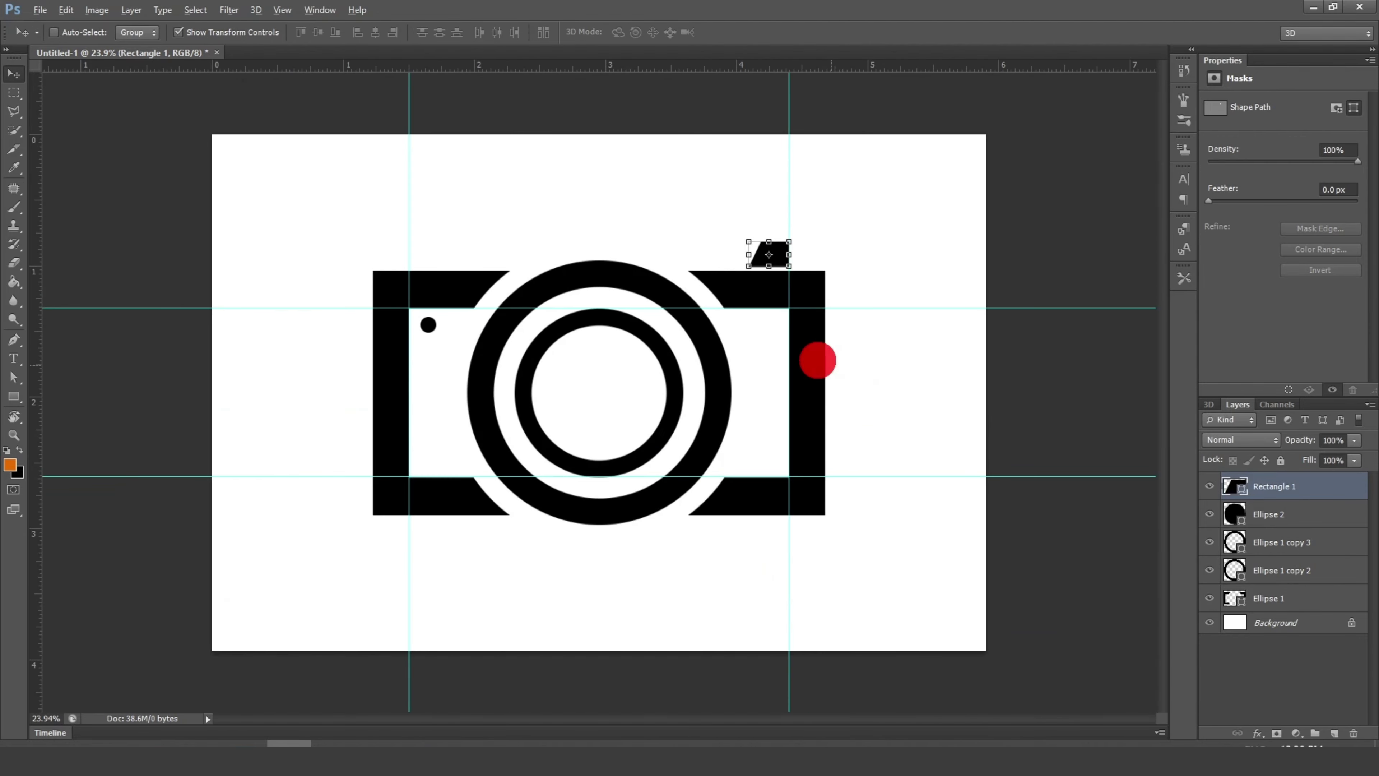
Step: Duplicate the Rectangle 1 layer as 'Rectangle 1 copy'
left_click(14, 92)
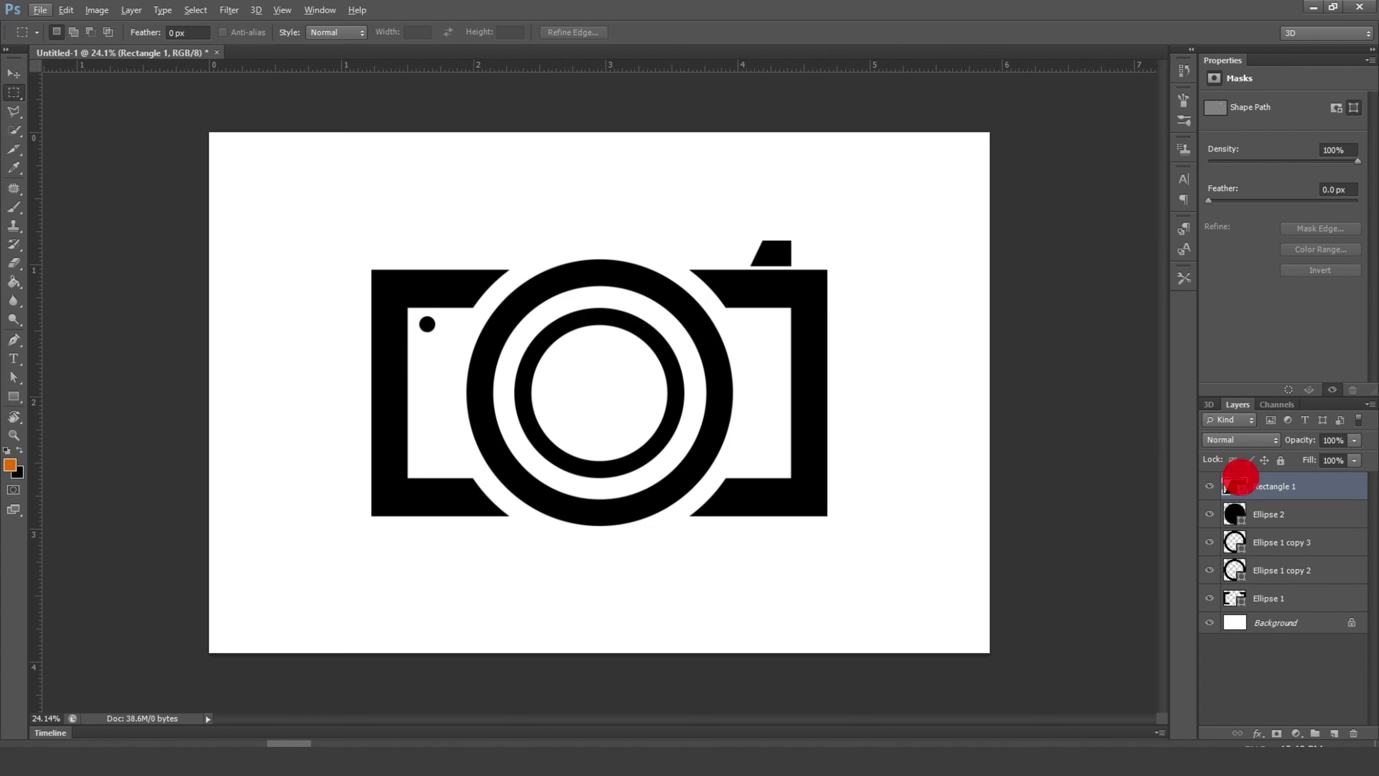
right_click(1283, 486)
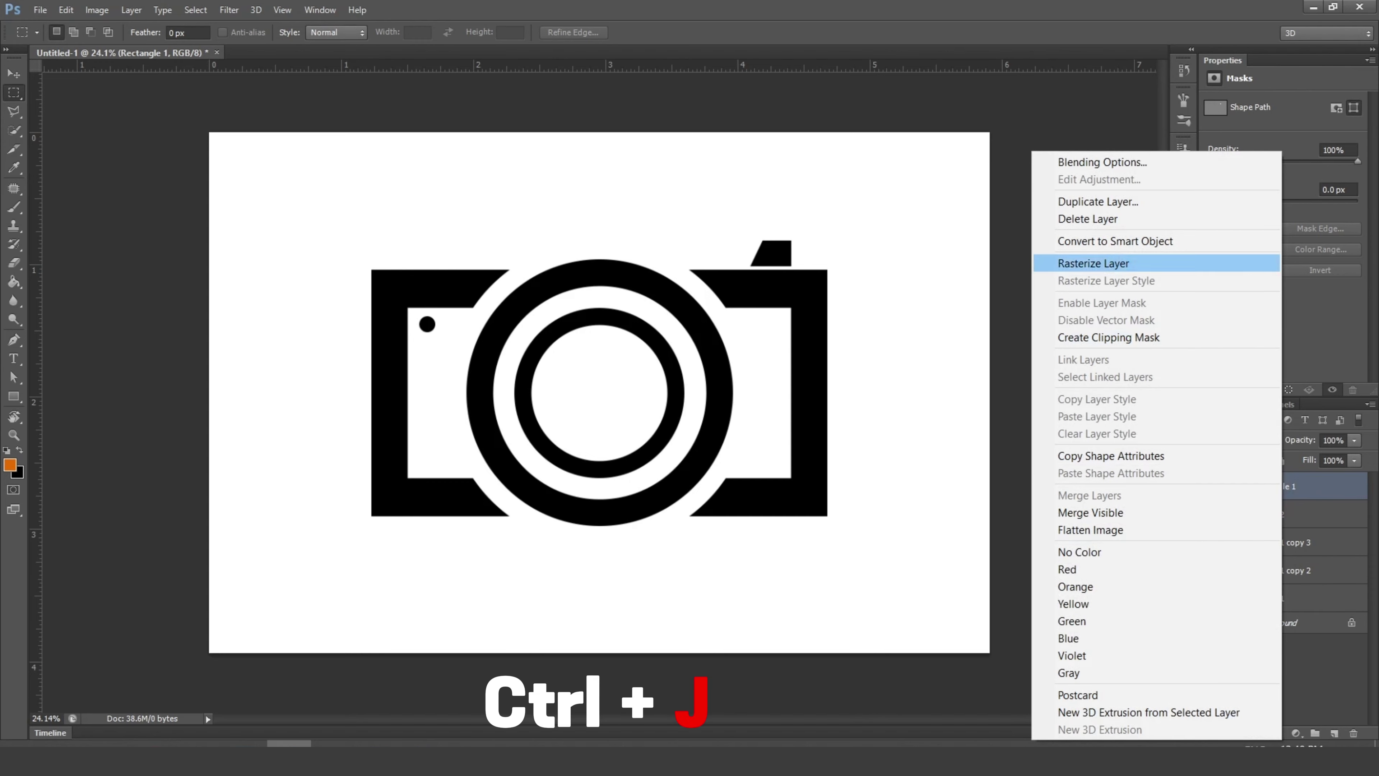
left_click(1099, 202)
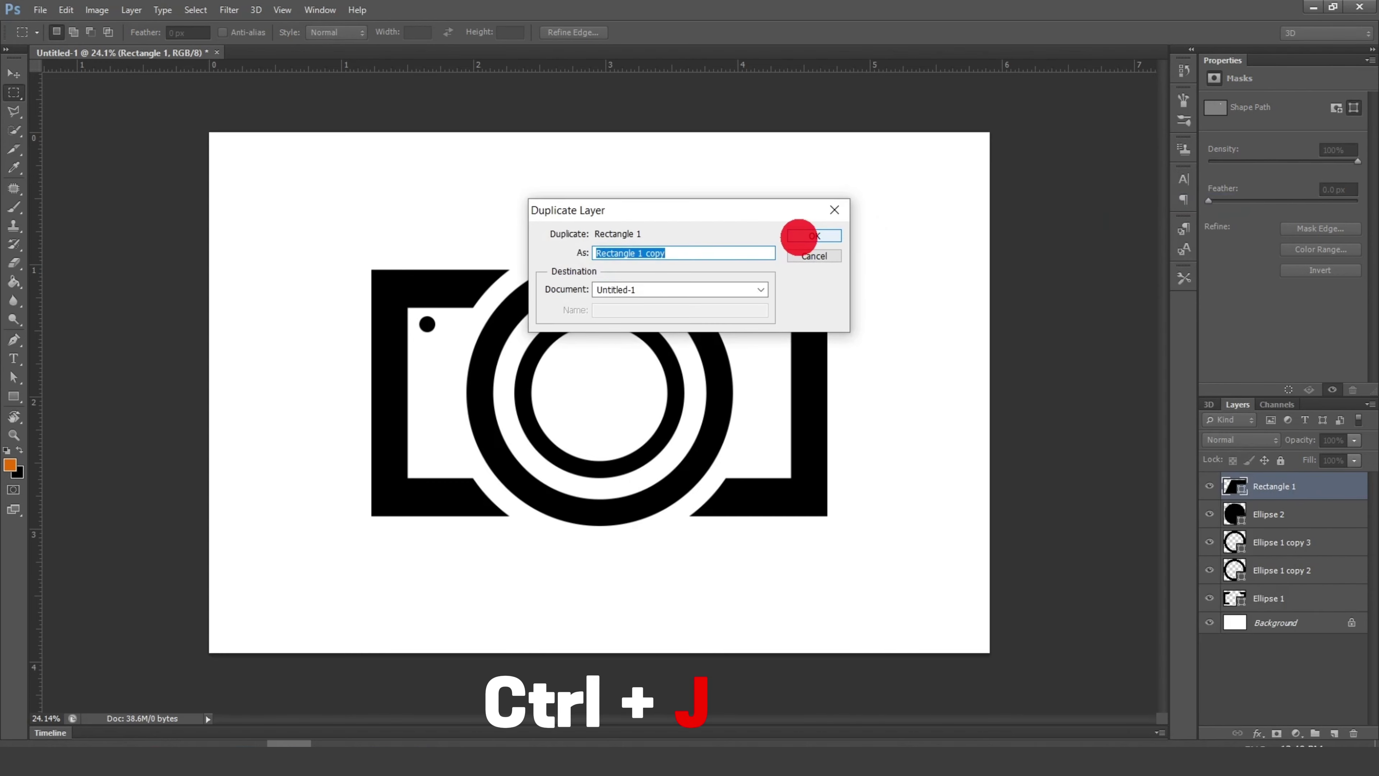
left_click(799, 235)
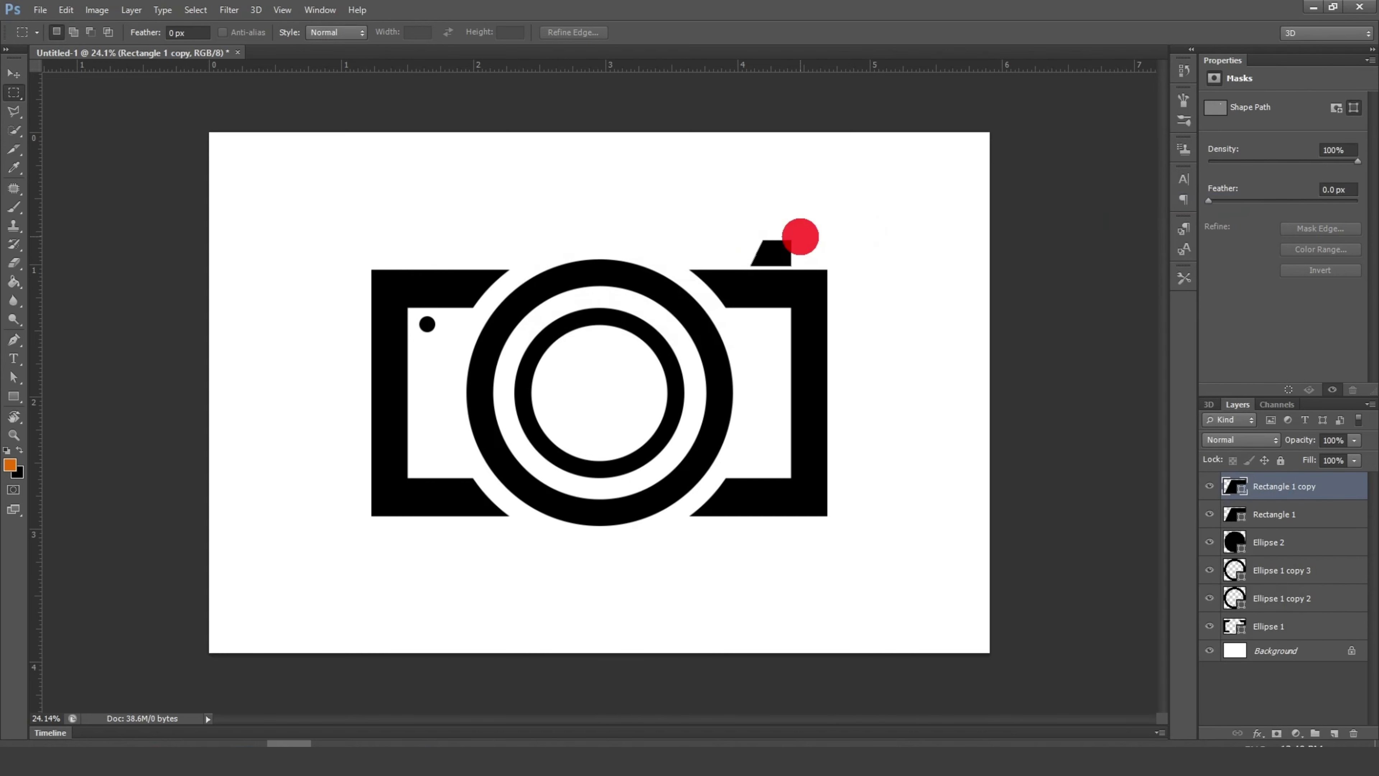
scroll(801, 236, "up", 1)
scroll(825, 228, "up", 2)
scroll(865, 167, "up", 2)
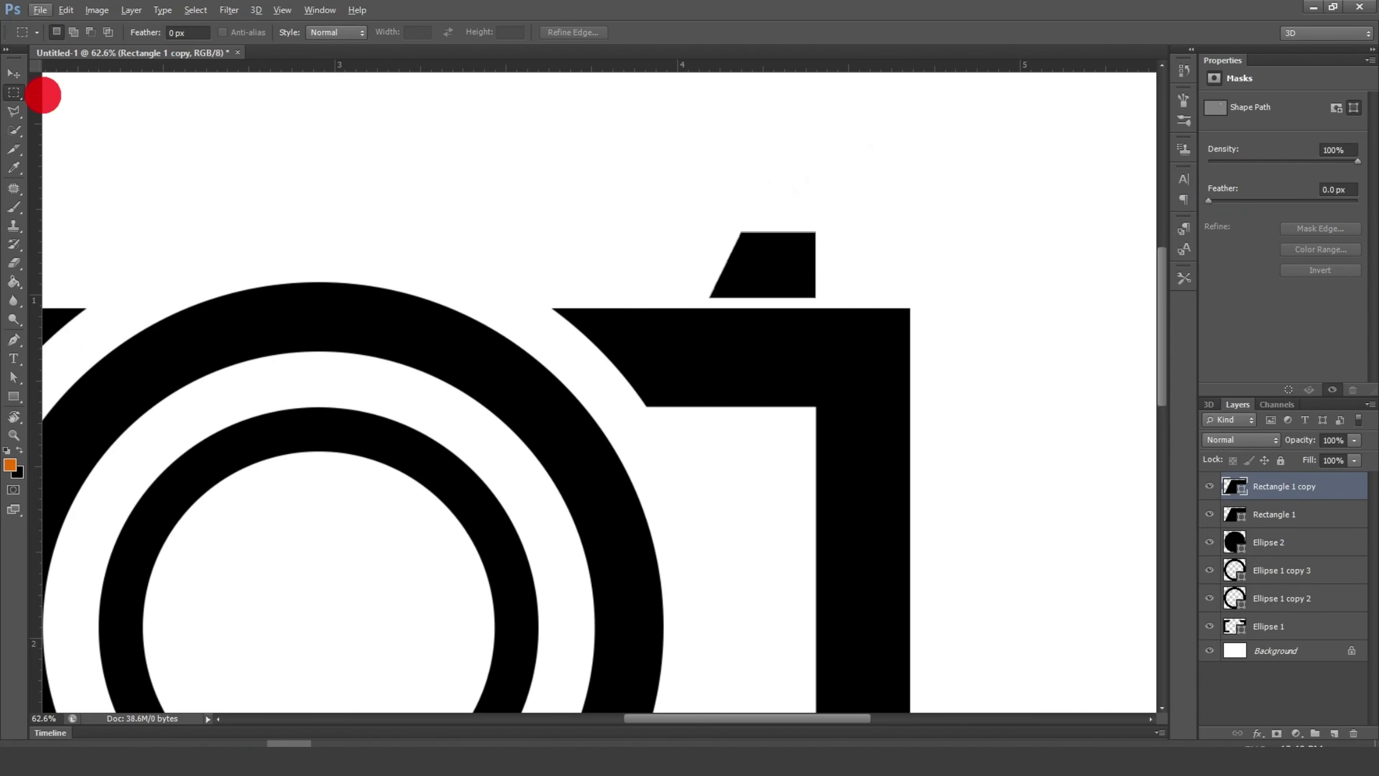
Step: Free-transform Rectangle 1 copy down to about 52%, shift it right inside the original, and commit
left_click(13, 75)
key("ctrl+t")
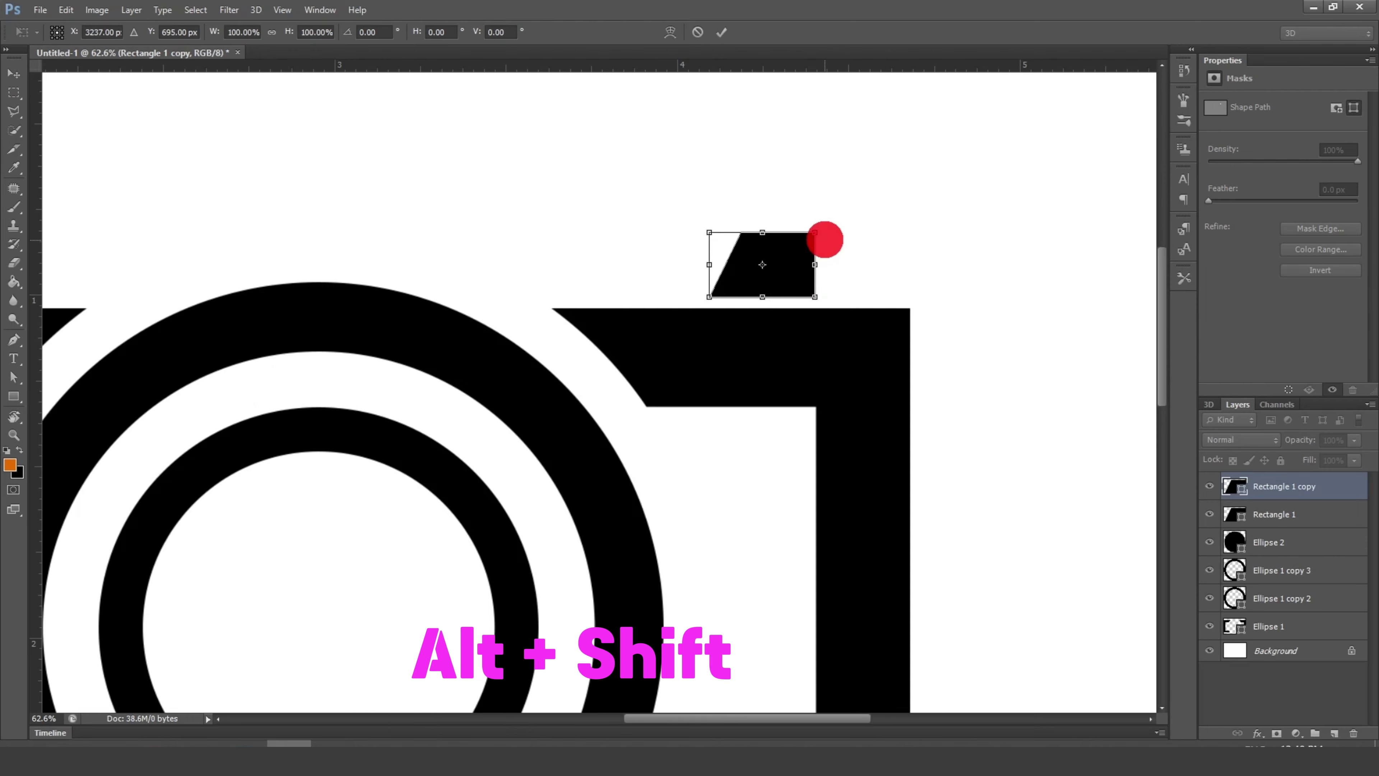
left_click_drag(815, 232, 791, 247)
scroll(791, 247, "up", 2)
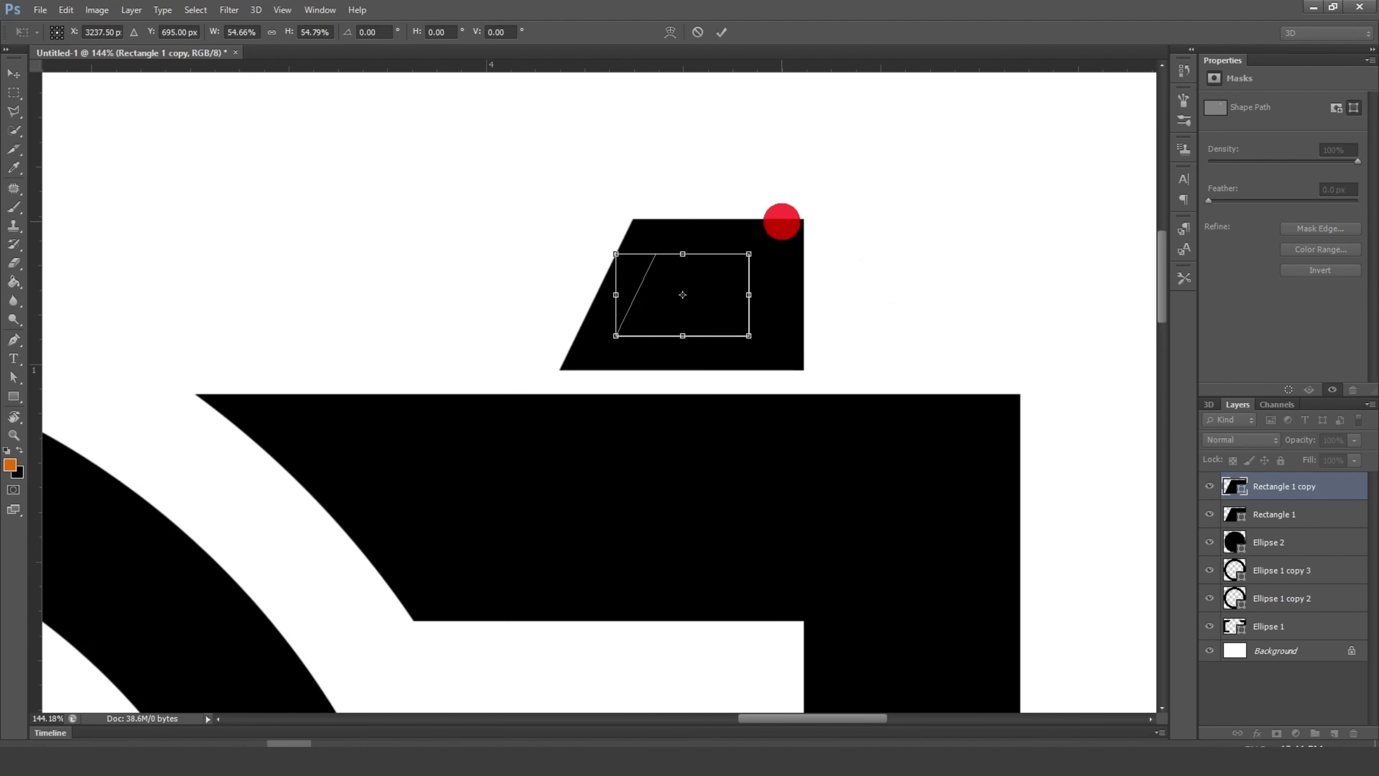
scroll(782, 219, "up", 2)
scroll(732, 311, "up", 2)
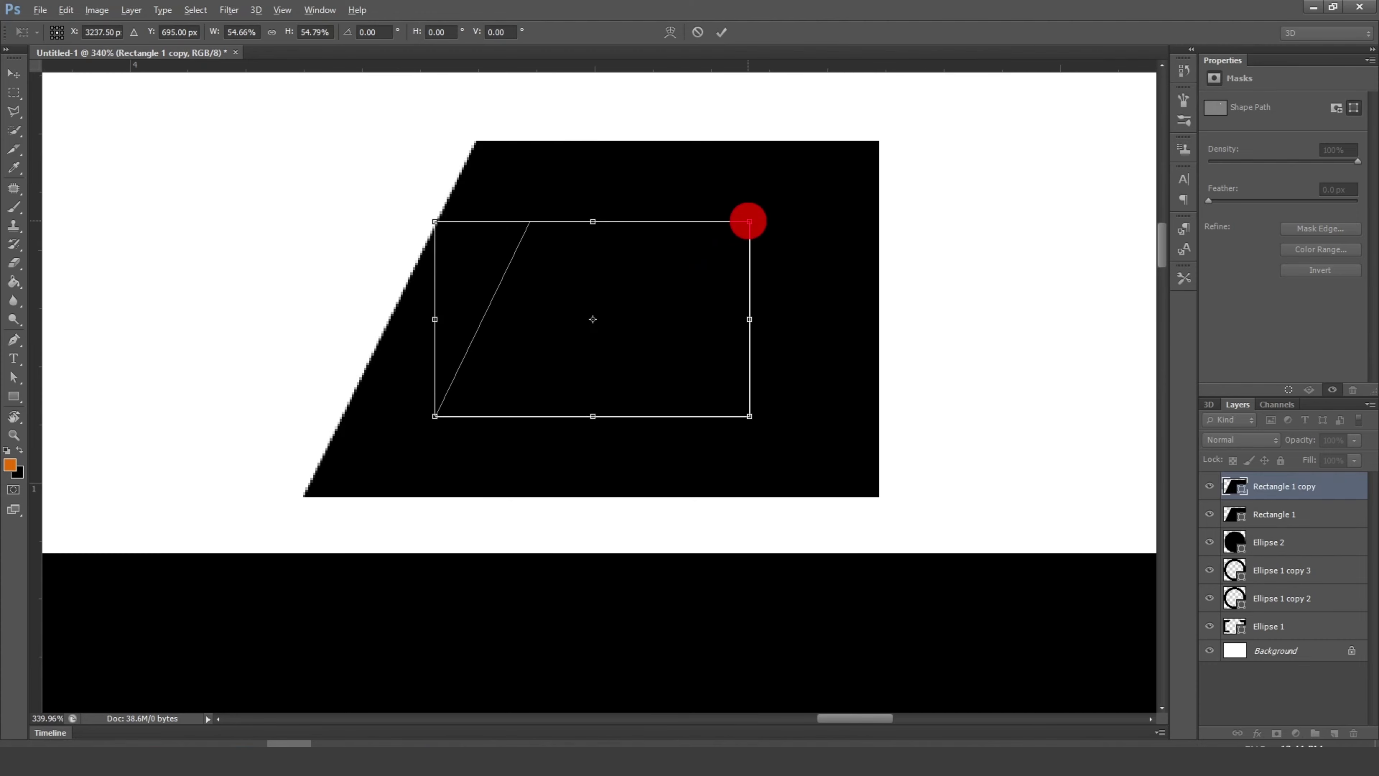
left_click_drag(746, 224, 739, 226)
left_click_drag(656, 290, 698, 292)
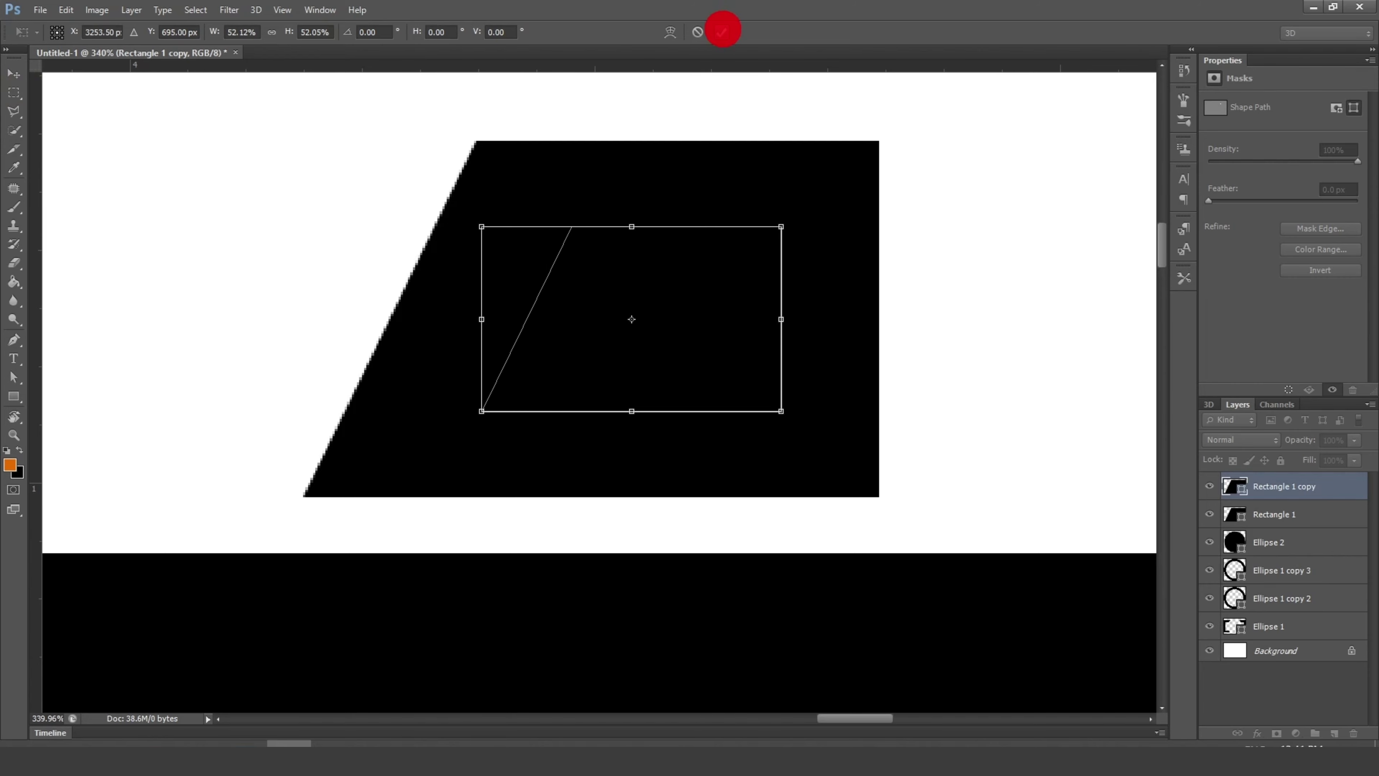
left_click(723, 32)
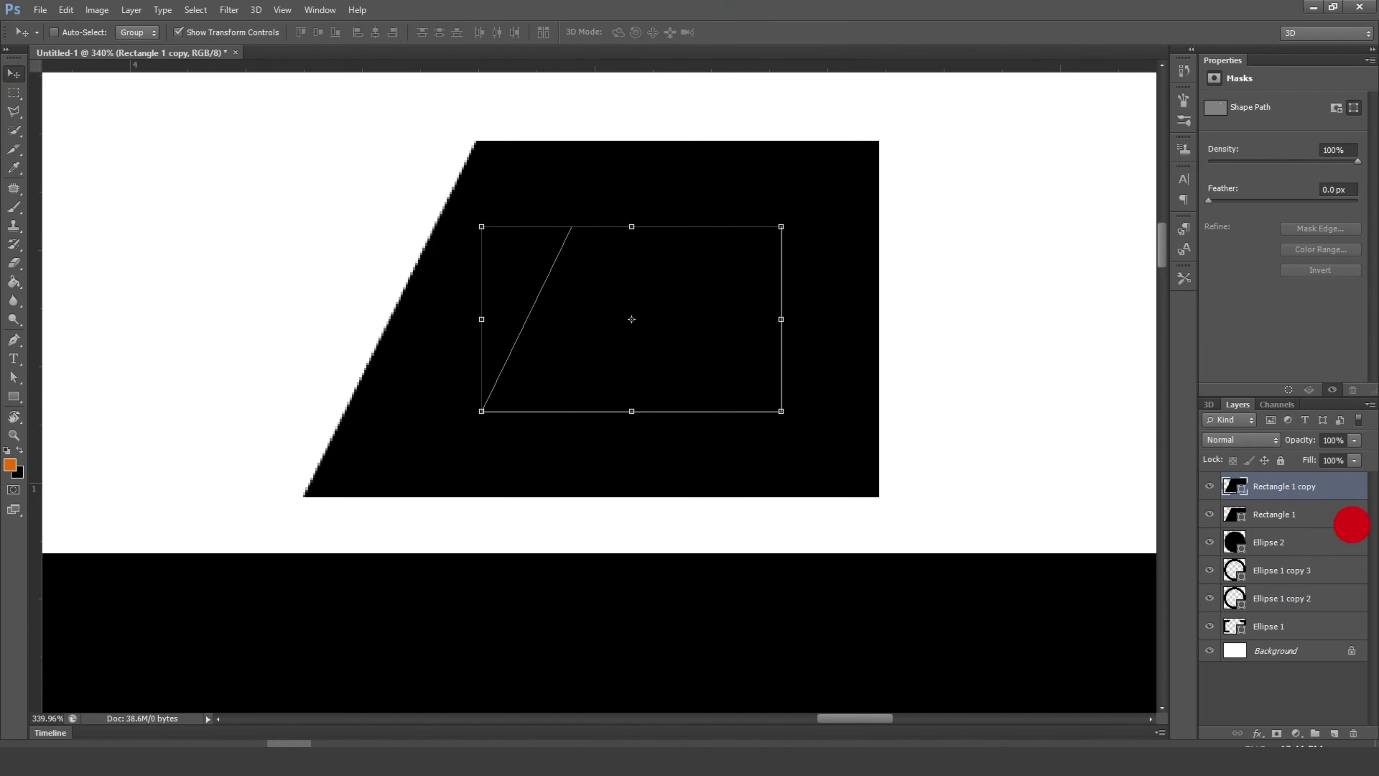
Step: Select both trapezoid layers and apply Subtract Front Shape to make a hollow viewfinder frame
left_click(1314, 520, "shift")
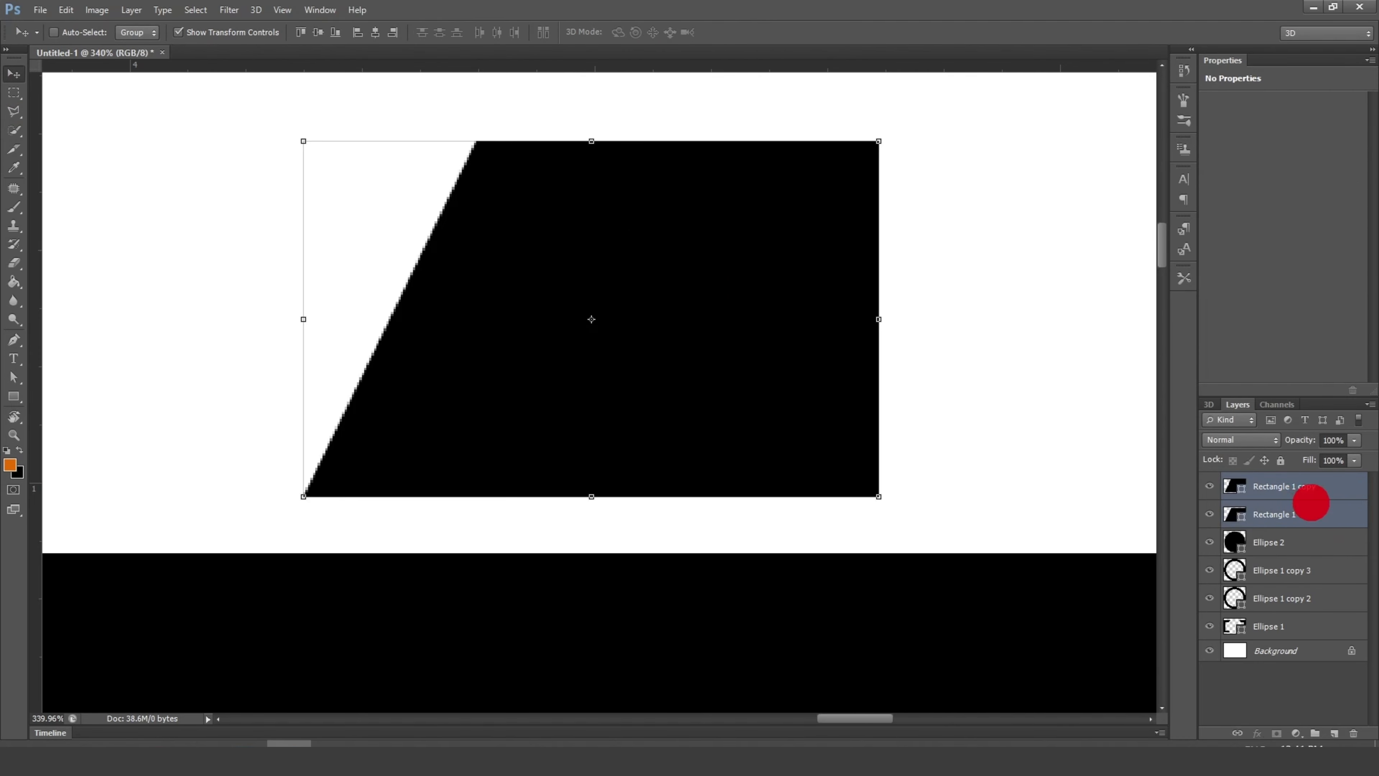
left_click(14, 396)
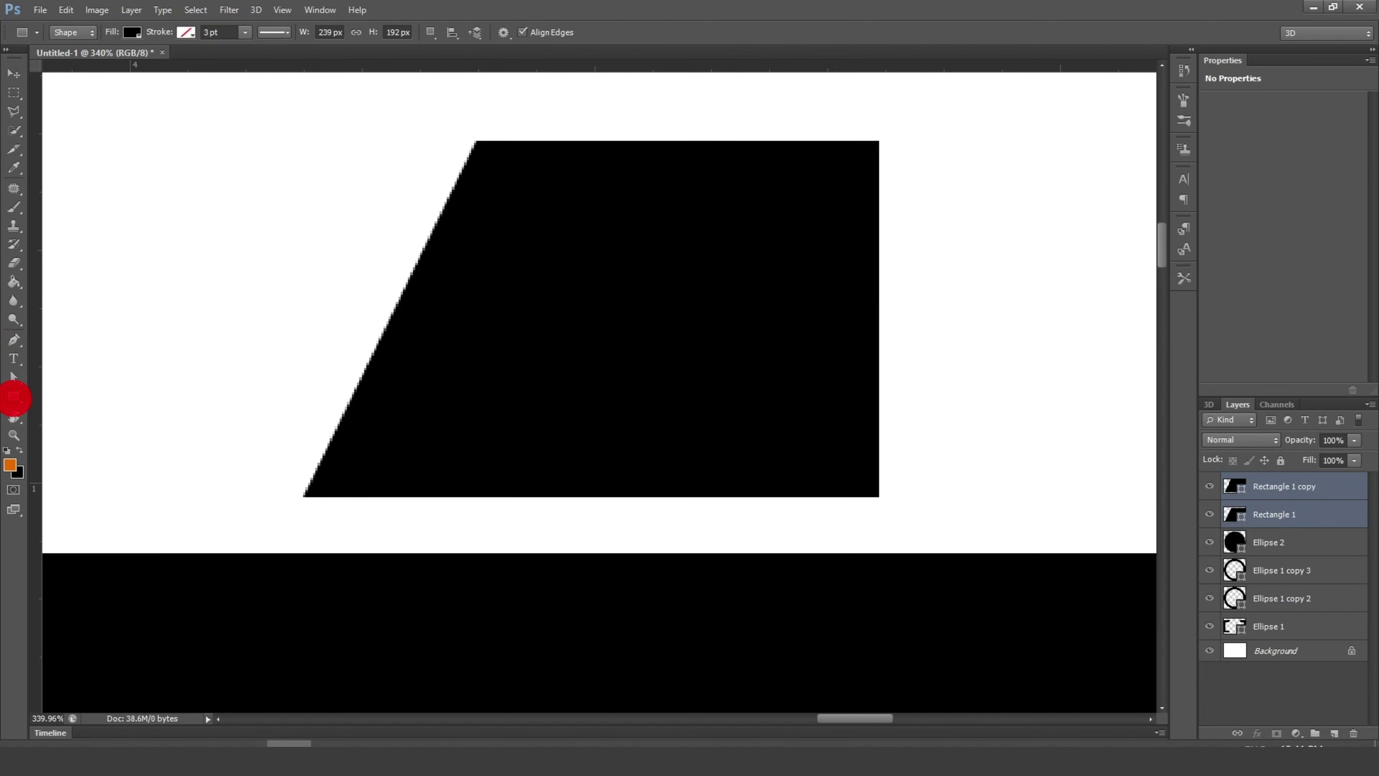
right_click(603, 265)
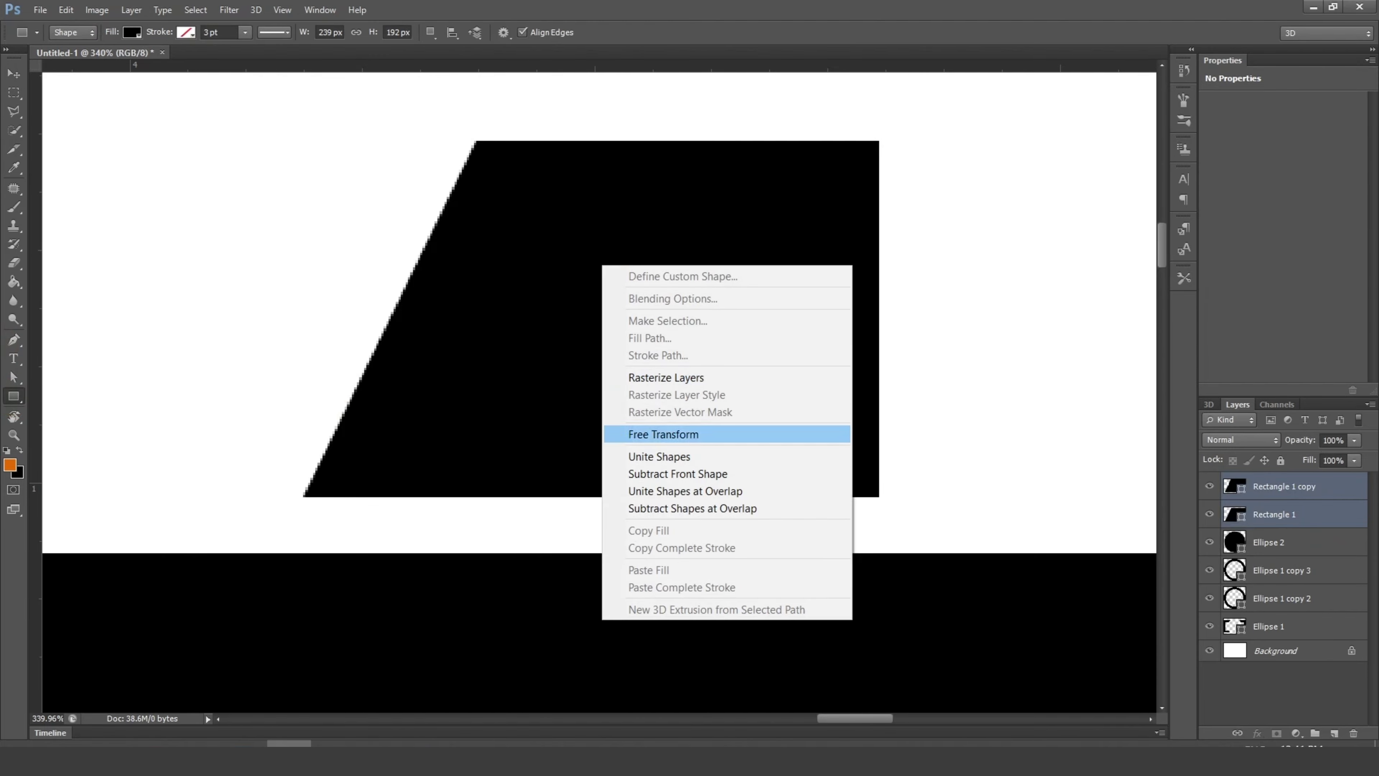
left_click(665, 473)
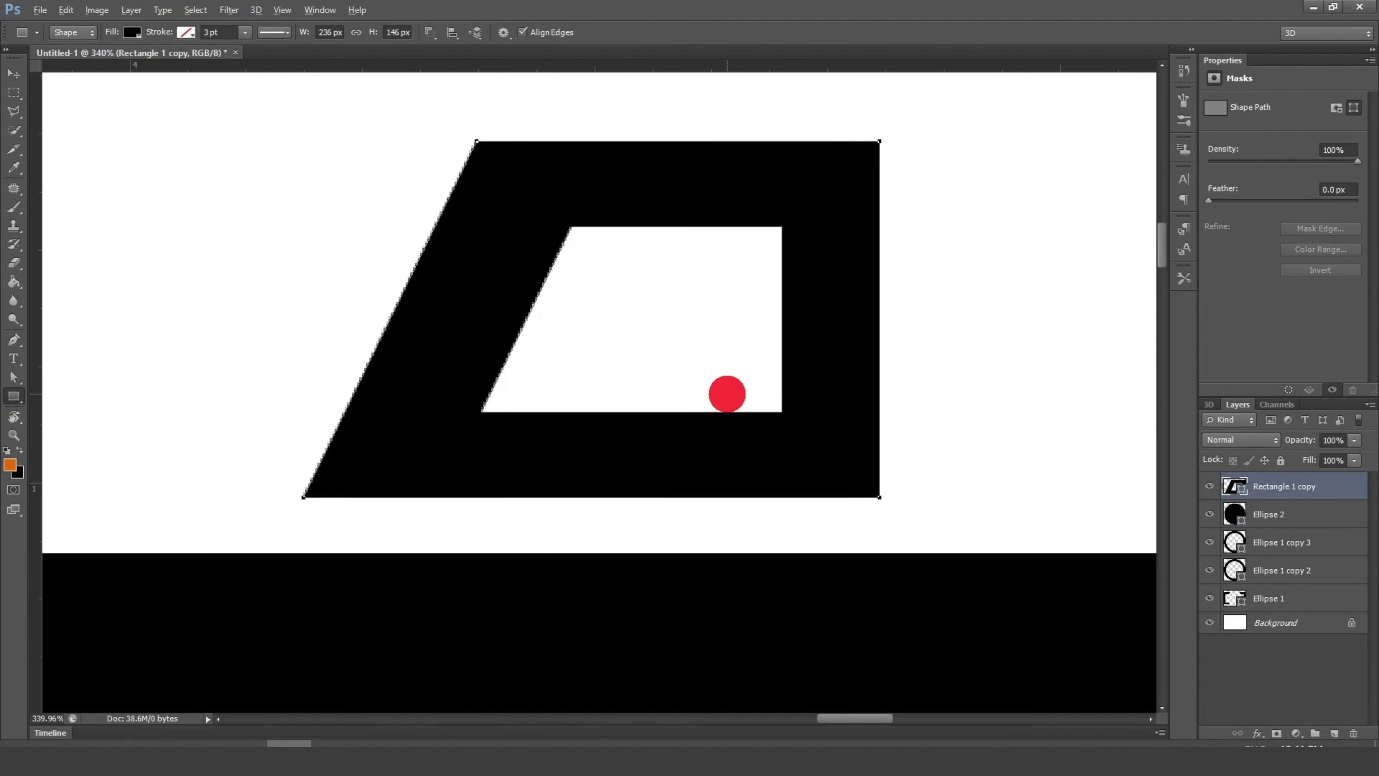
scroll(726, 391, "down", 3)
scroll(727, 388, "down", 2)
scroll(772, 422, "down", 1)
Step: Toggle the Background layer off and back on, and select the hollow viewfinder shape
scroll(772, 422, "down", 1)
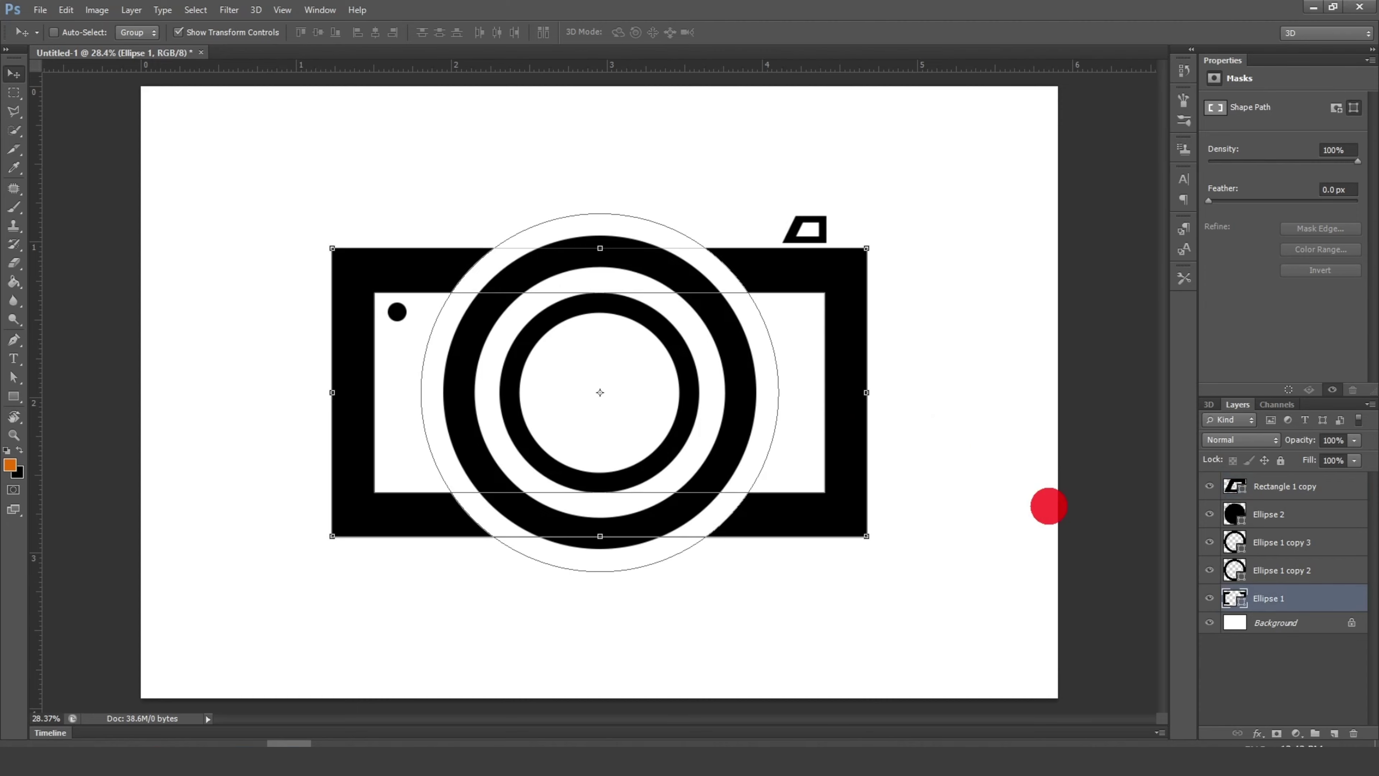
left_click(1210, 623)
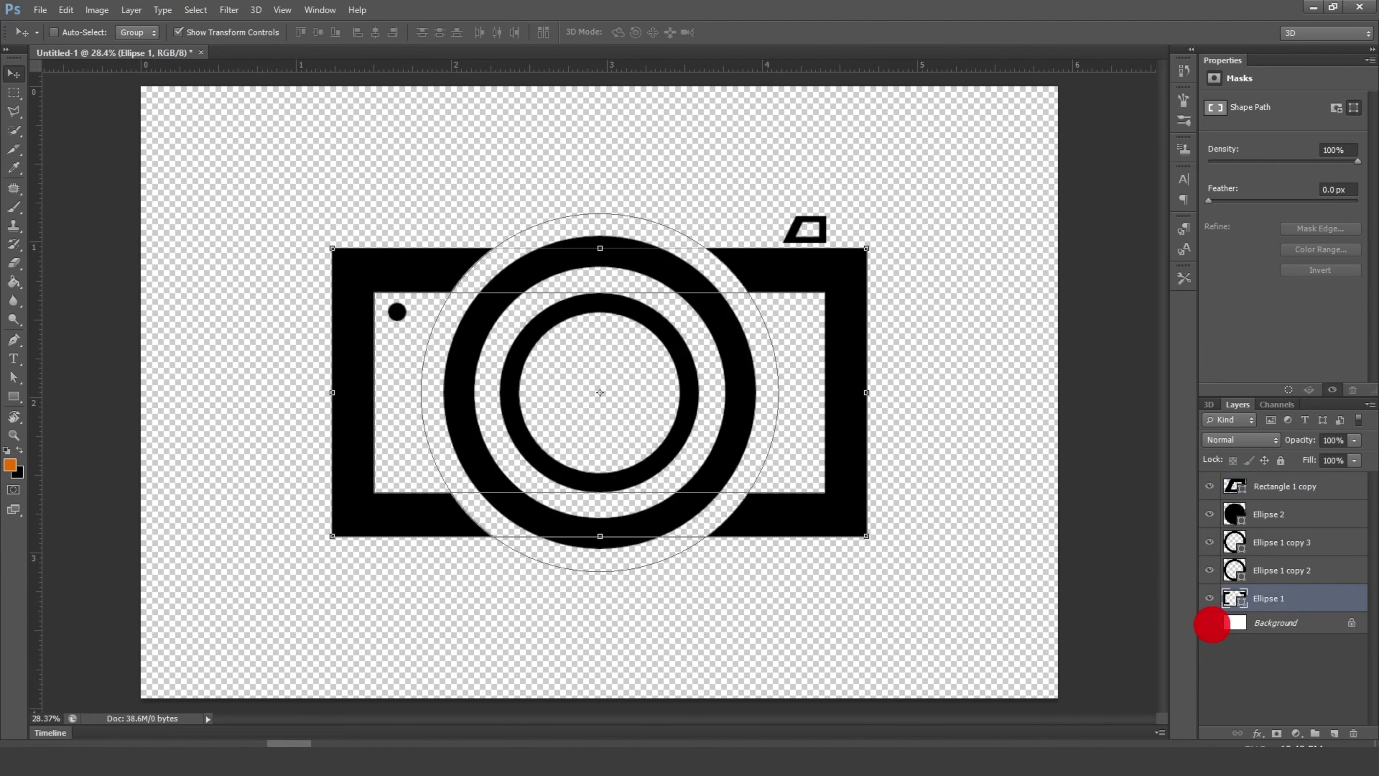
left_click(1211, 623)
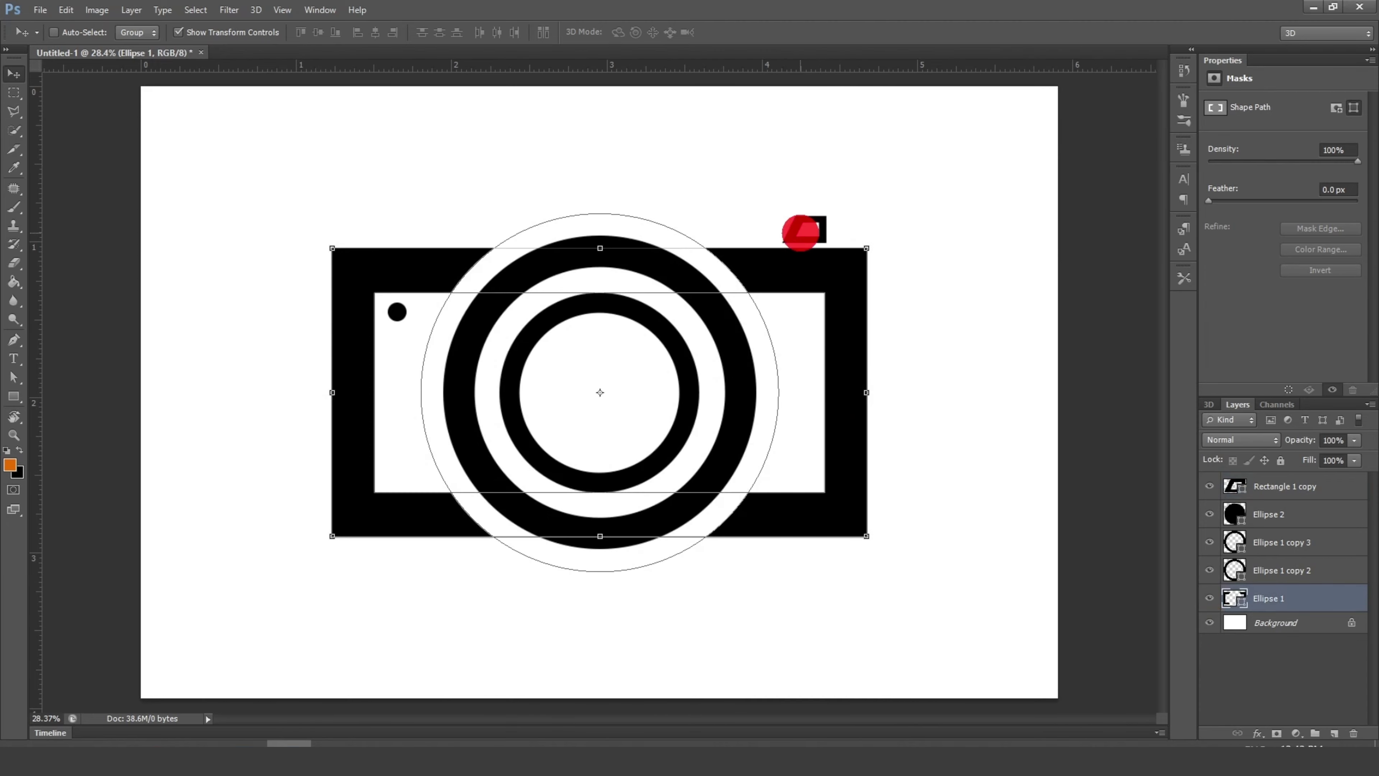
left_click(801, 232, "ctrl")
scroll(730, 334, "down", 1)
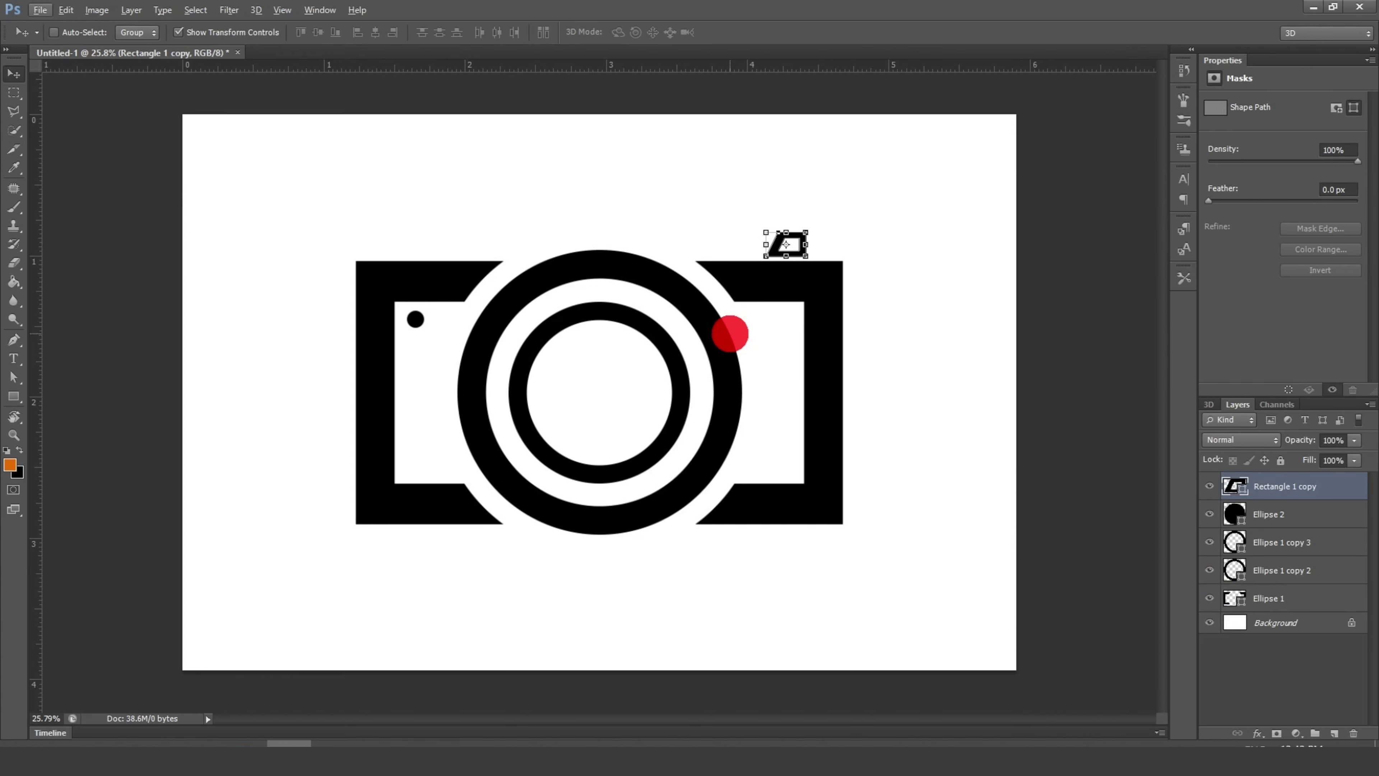
Step: Select all five camera layers, shift them up six nudges, and reset the foreground to black
left_click(1295, 597, "shift")
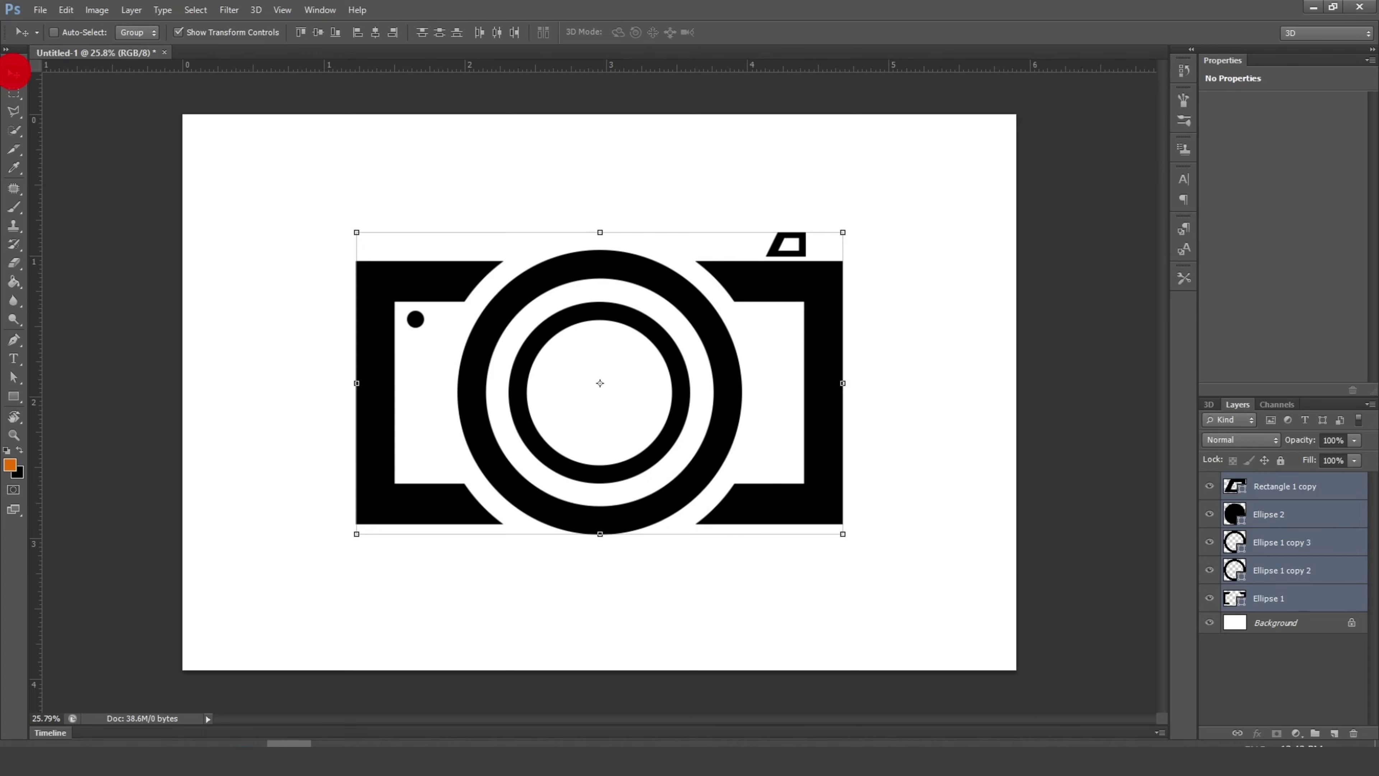
key("shift+Up")
key("shift+Up")
key("shift+Up")
key("shift+Up")
key("shift+Up")
key("shift+Up")
key("shift+Up")
key("shift+Up")
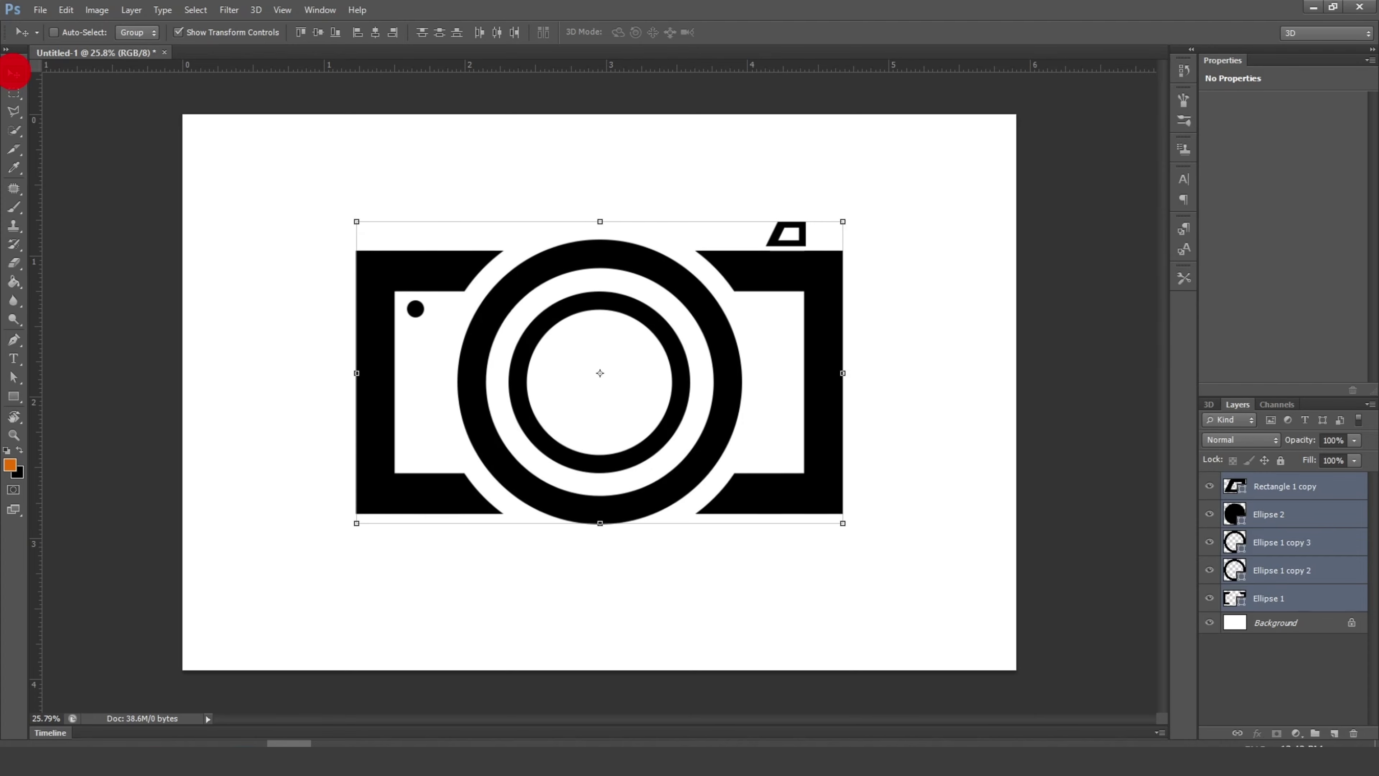
key("shift+Up")
key("shift+Up")
key("shift+Up")
key("shift+Up")
key("shift+Up")
key("shift+Up")
key("shift+Up")
key("shift+Up")
key("shift+Up")
key("shift+Up")
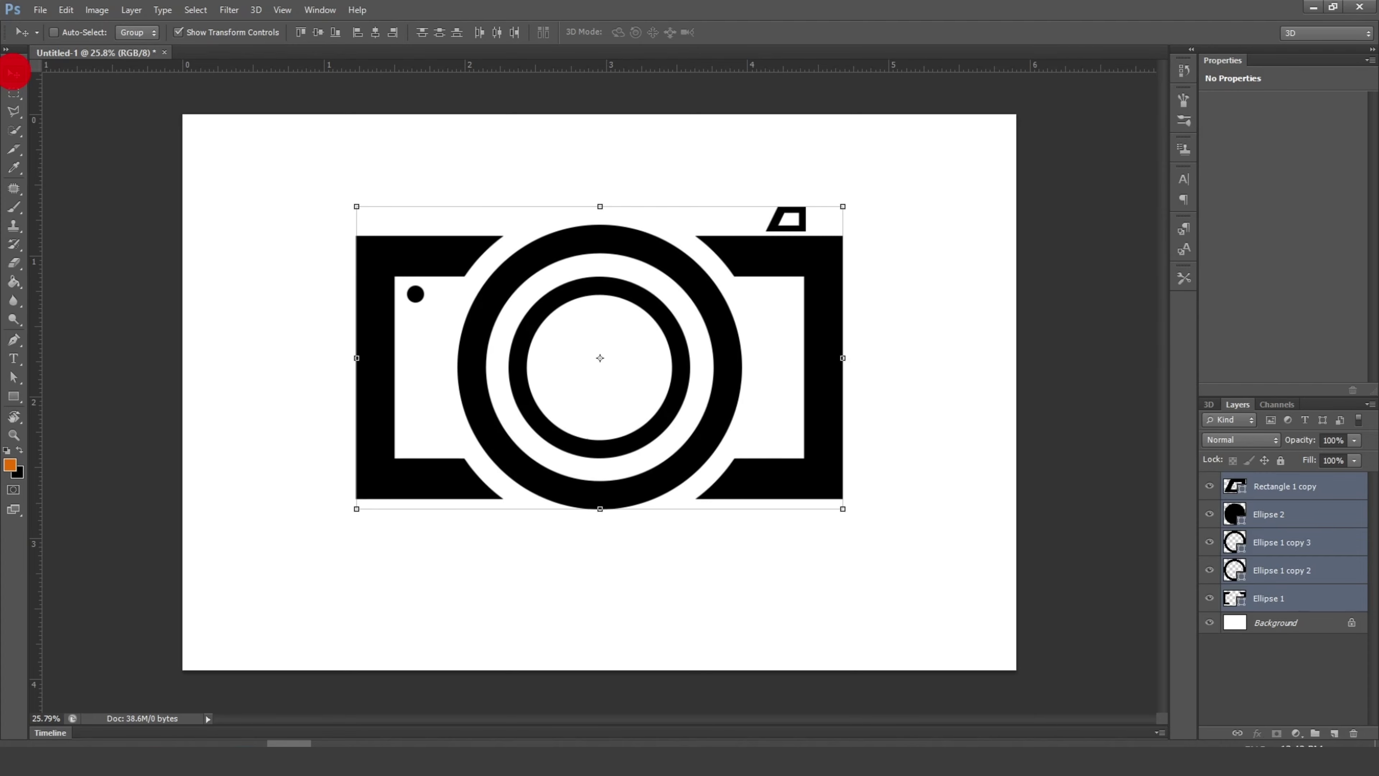
key("shift+Up")
key("shift+Up")
key("shift+Up")
key("shift+Up")
key("shift+Up")
key("shift+Up")
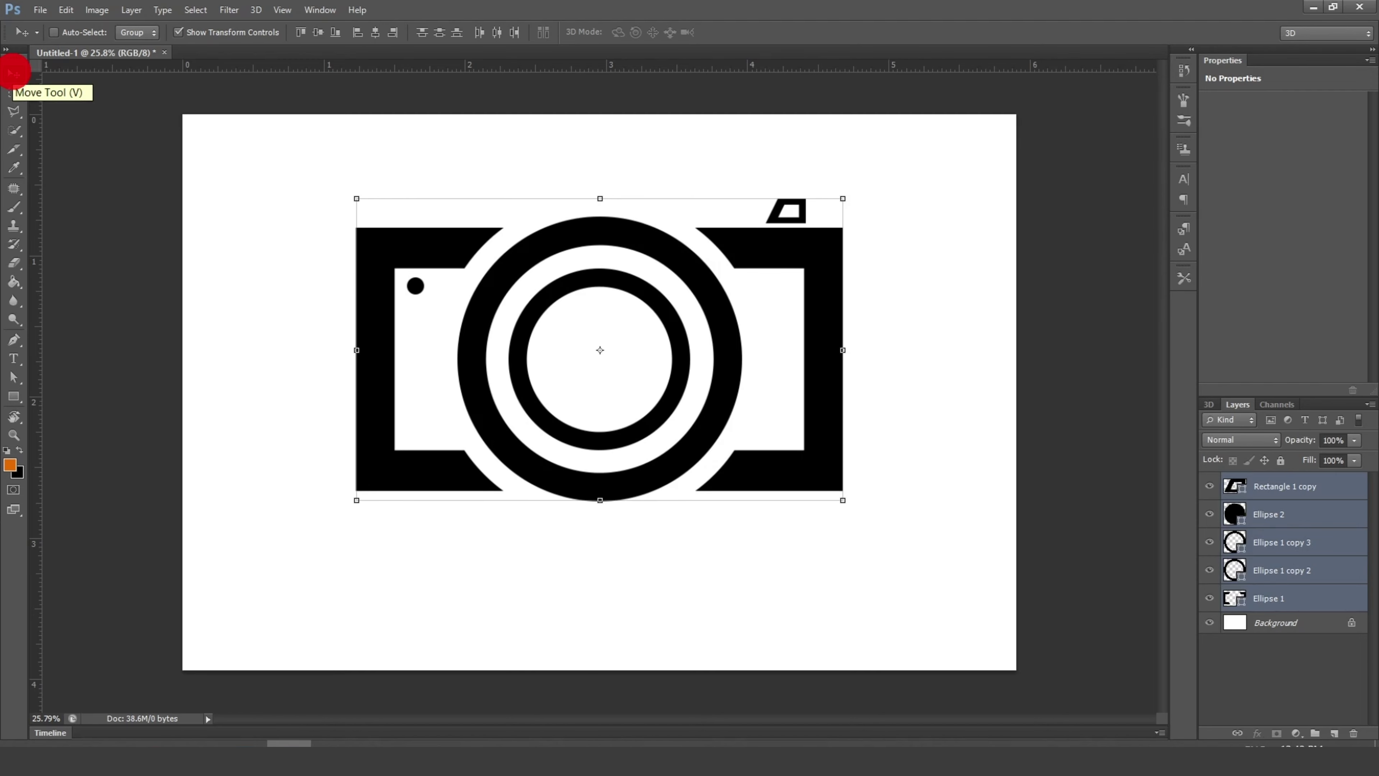
key("shift+Up")
key("shift+Up")
key("shift+Up")
key("shift+Up")
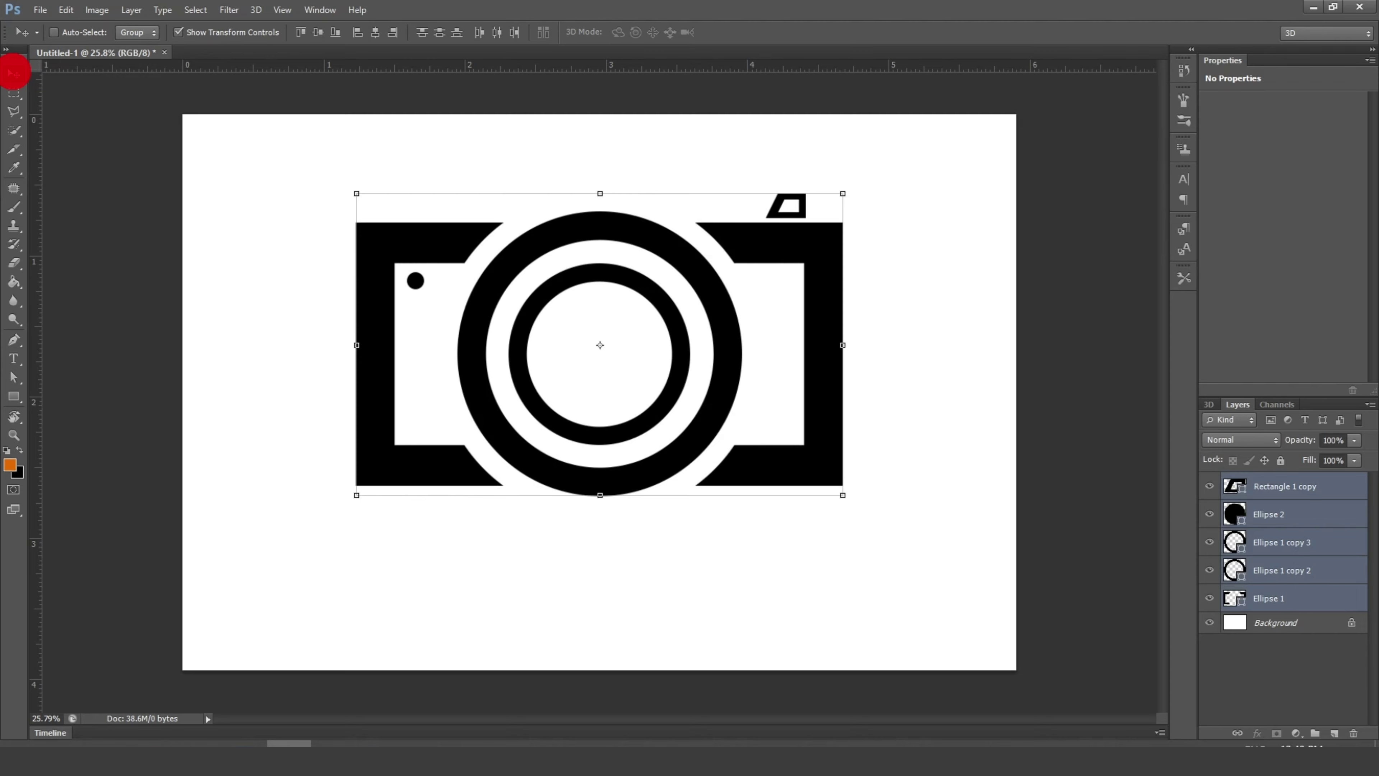
key("shift+Up")
key("shift+Up")
key("shift+Up")
key("shift+Up")
key("shift+Up")
key("shift+Up")
key("shift+Up")
key("shift+Up")
key("shift+Up")
key("shift+Up")
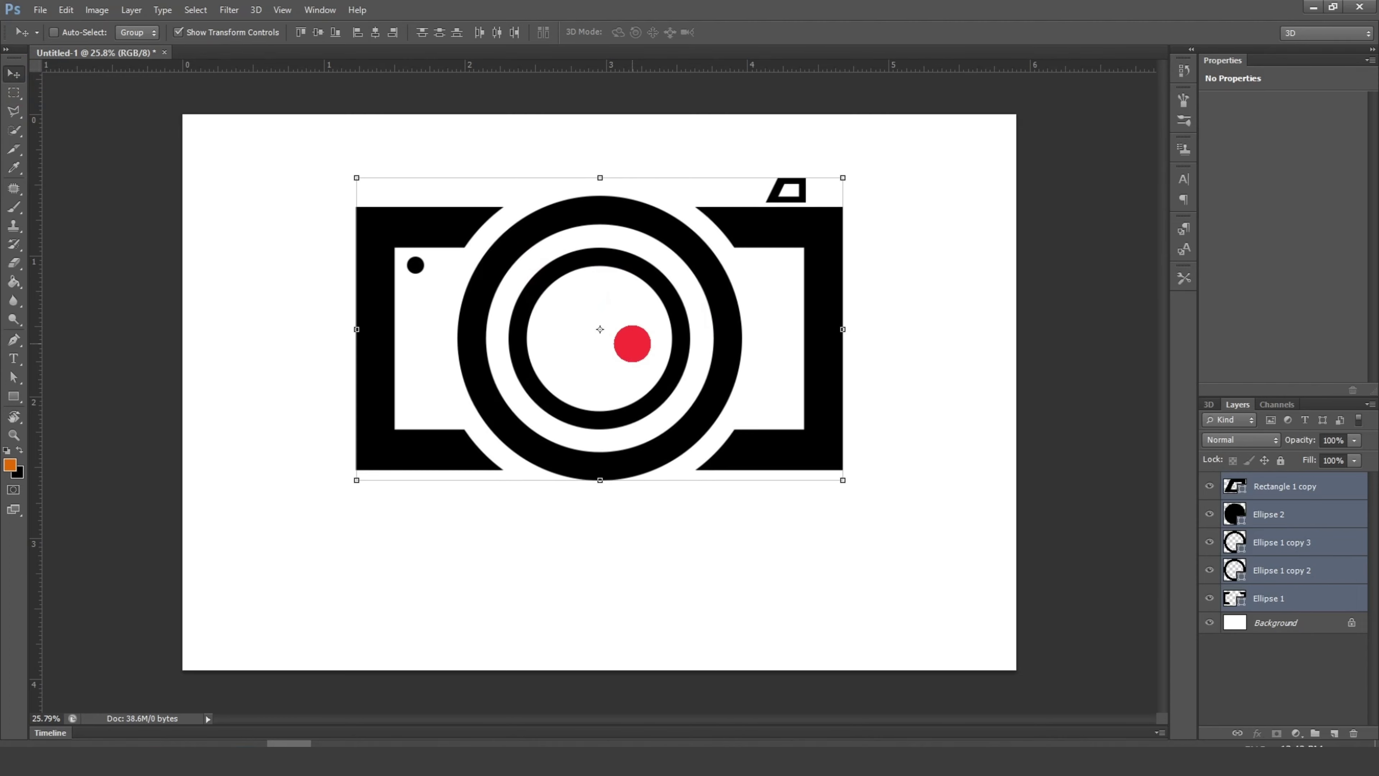
key("shift+Up")
key("shift+Up")
key("shift+Up")
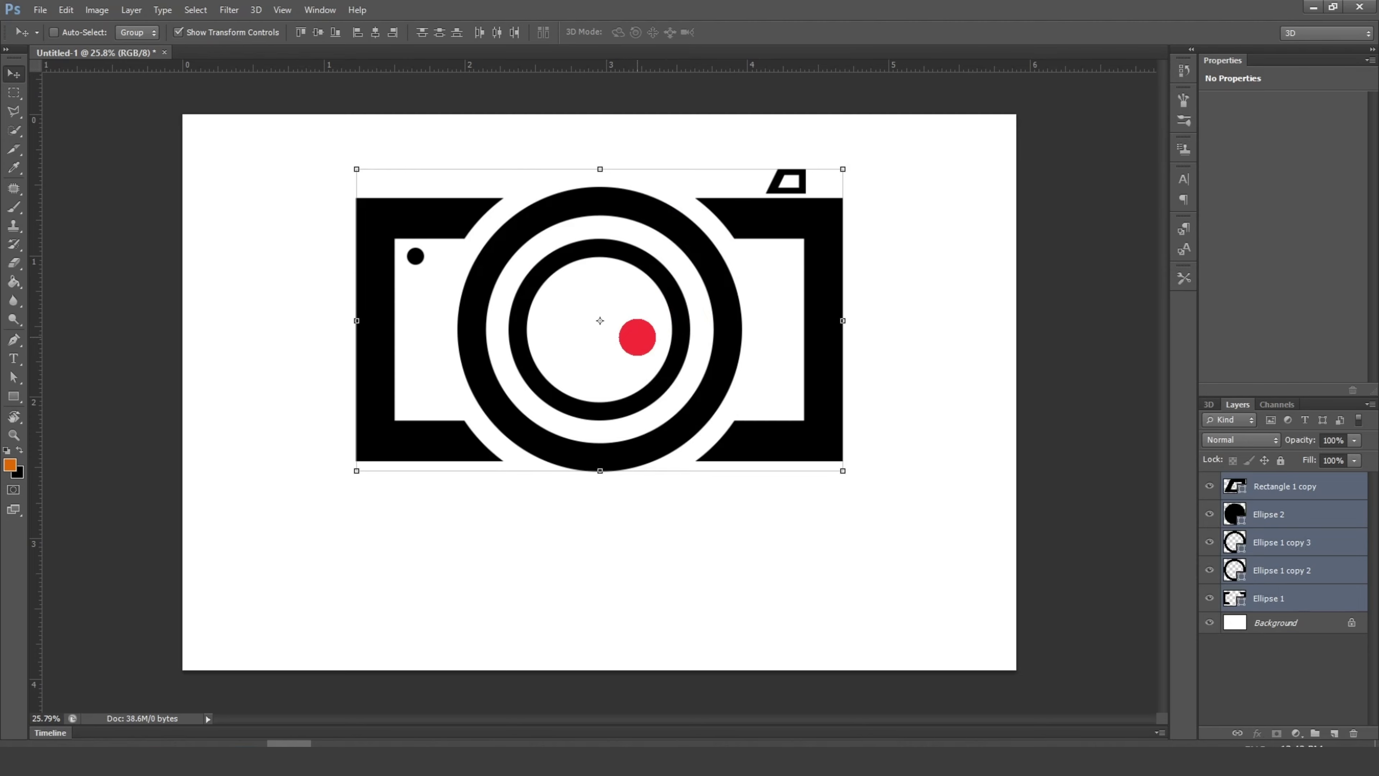
key("d")
scroll(1111, 177, "down", 1)
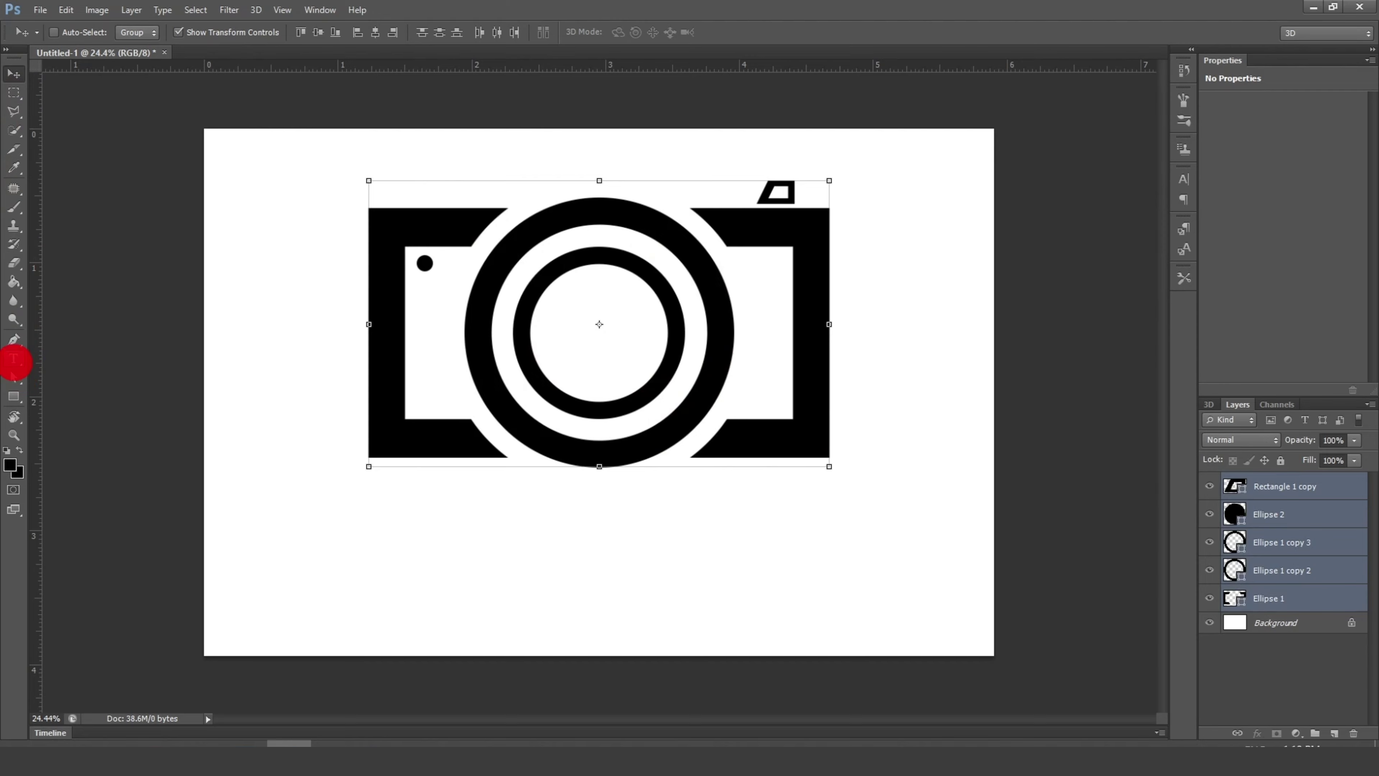
Step: Type 'Photo Elu' in BorisBlackBloxx and drag it centred beneath the camera icon
left_click(14, 359)
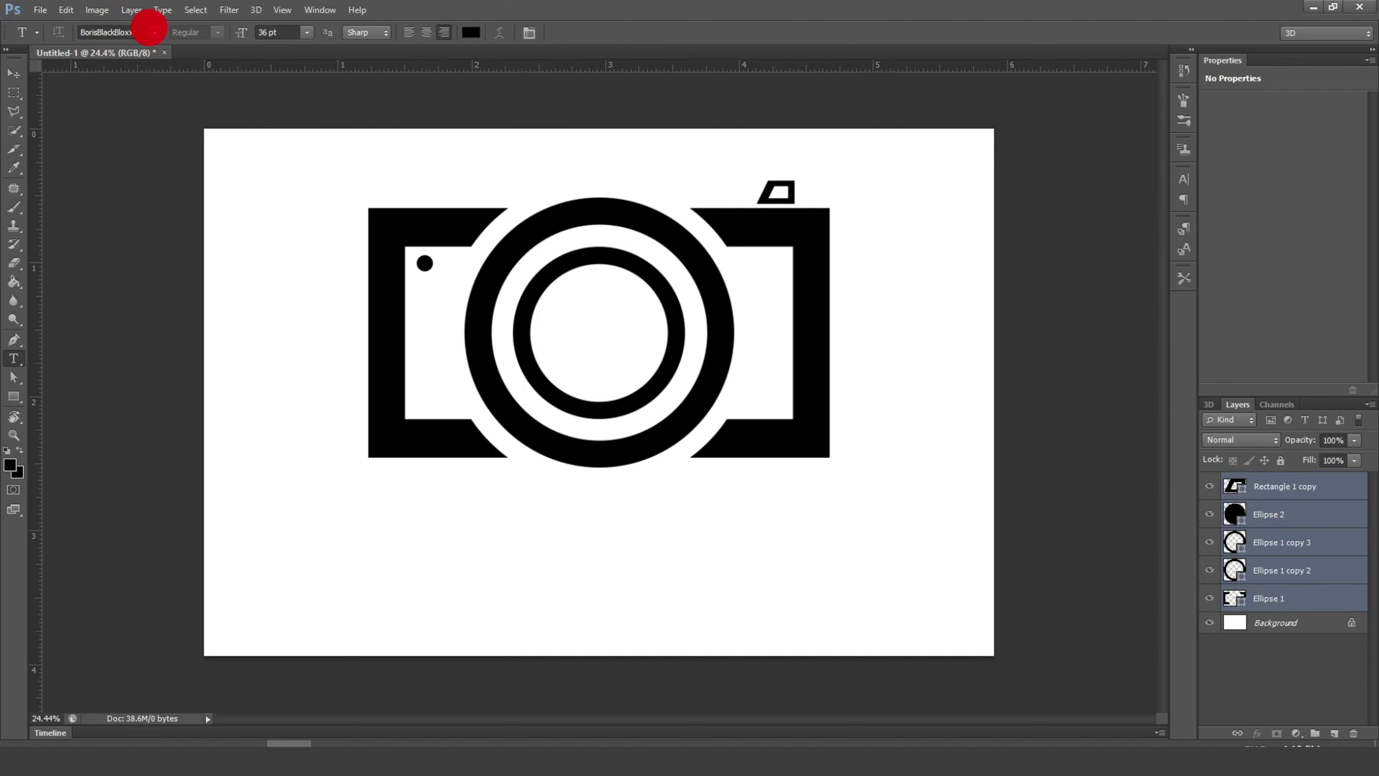
left_click(154, 31)
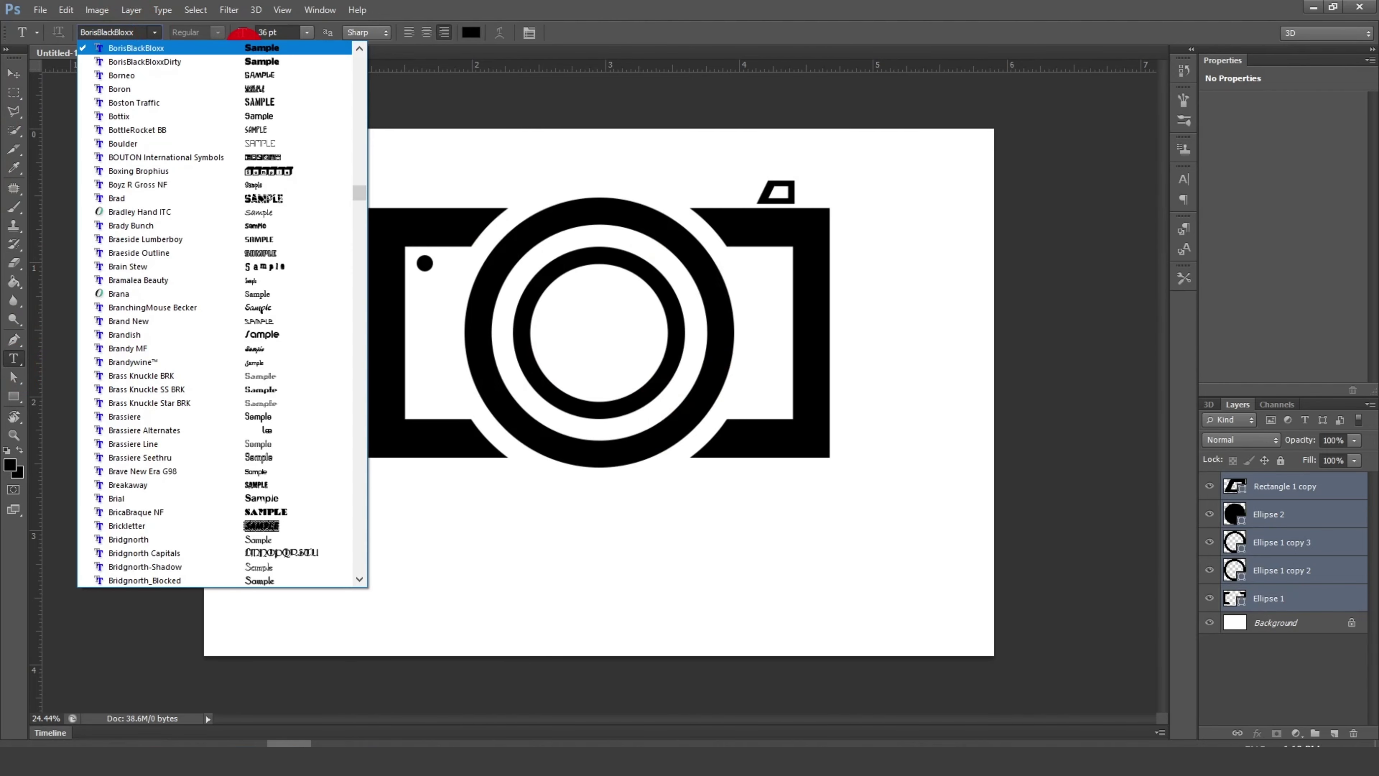
left_click(240, 39)
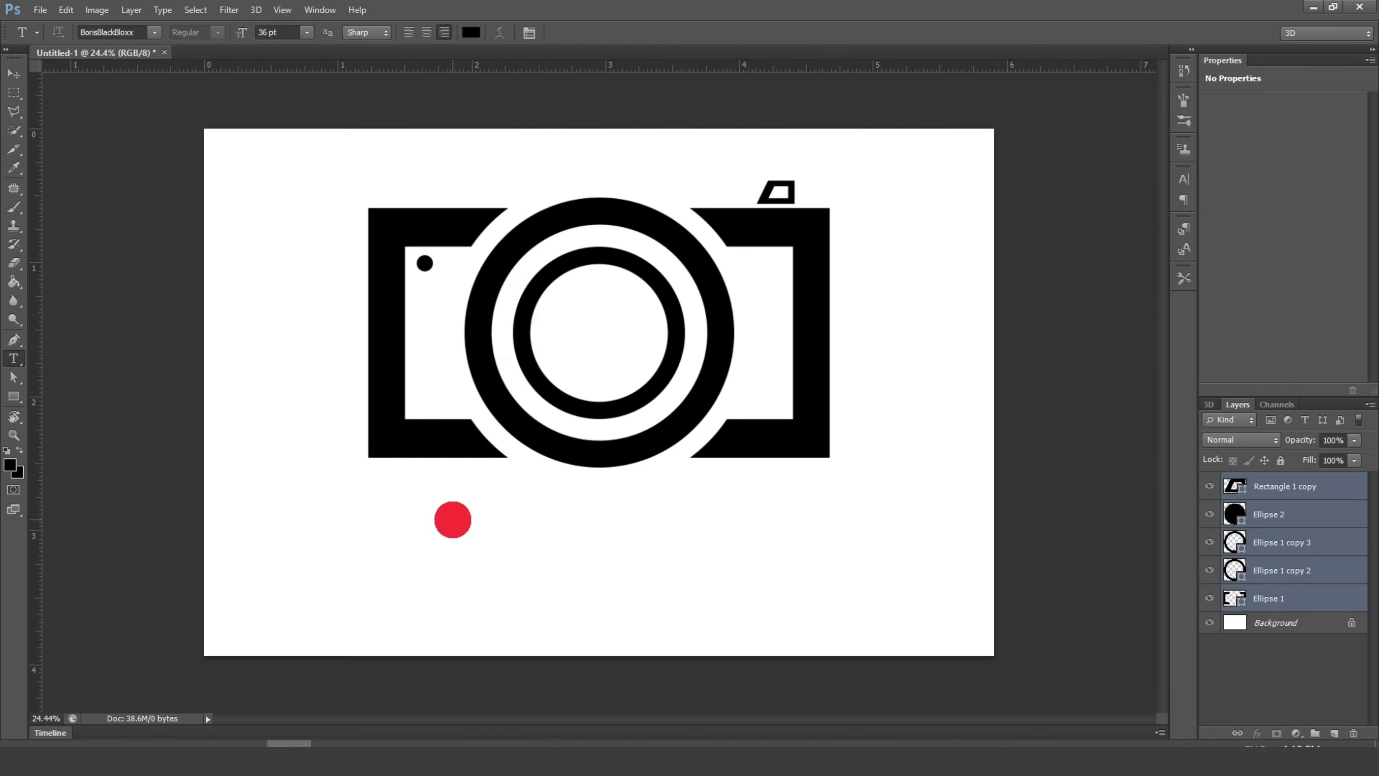
left_click(452, 519)
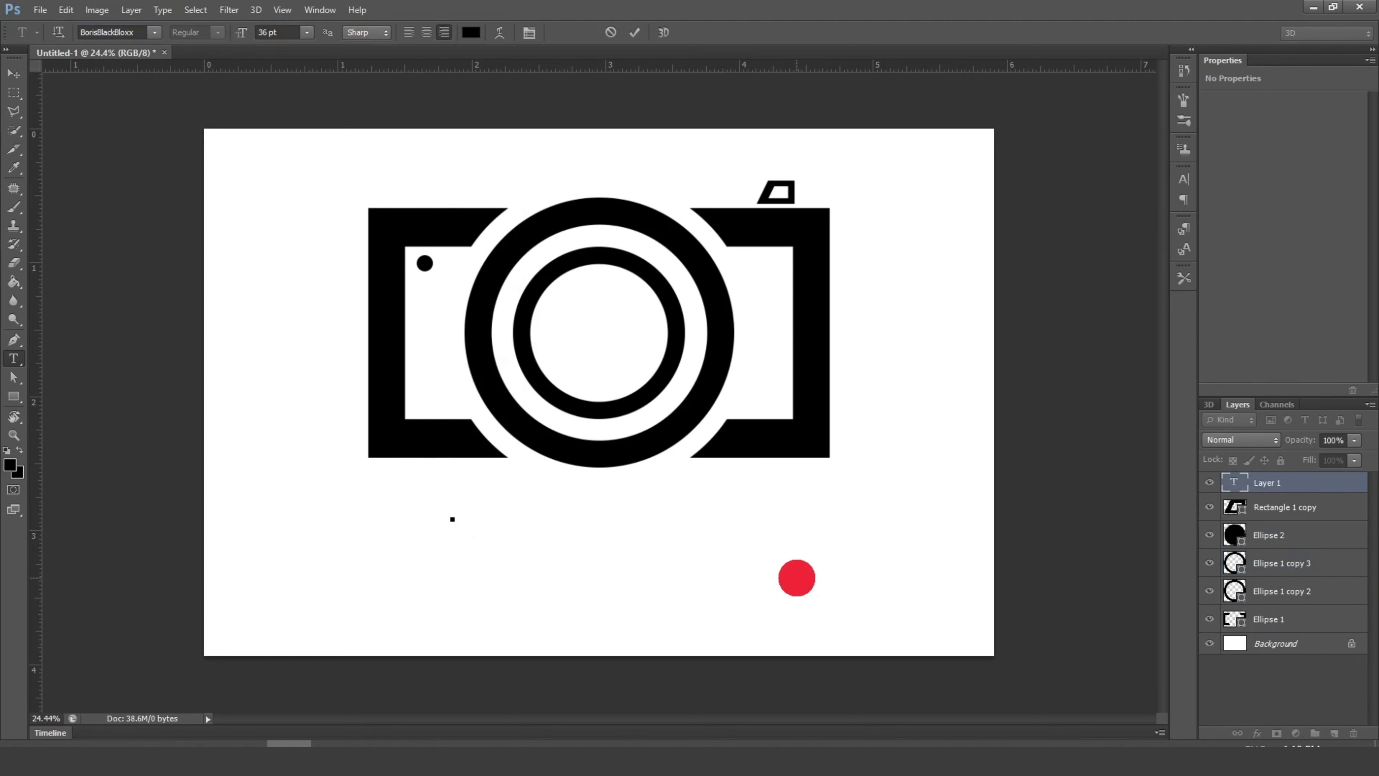
type("Photo El")
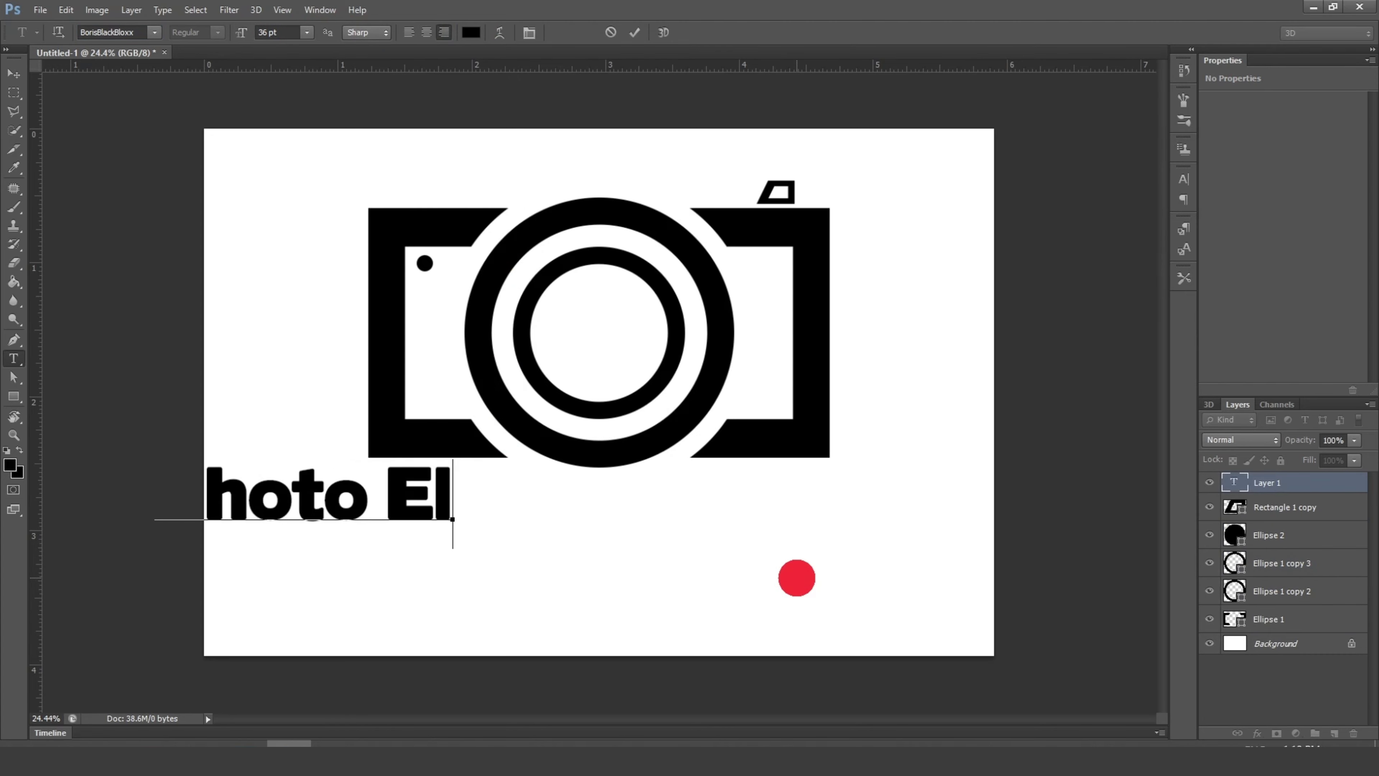
type("u")
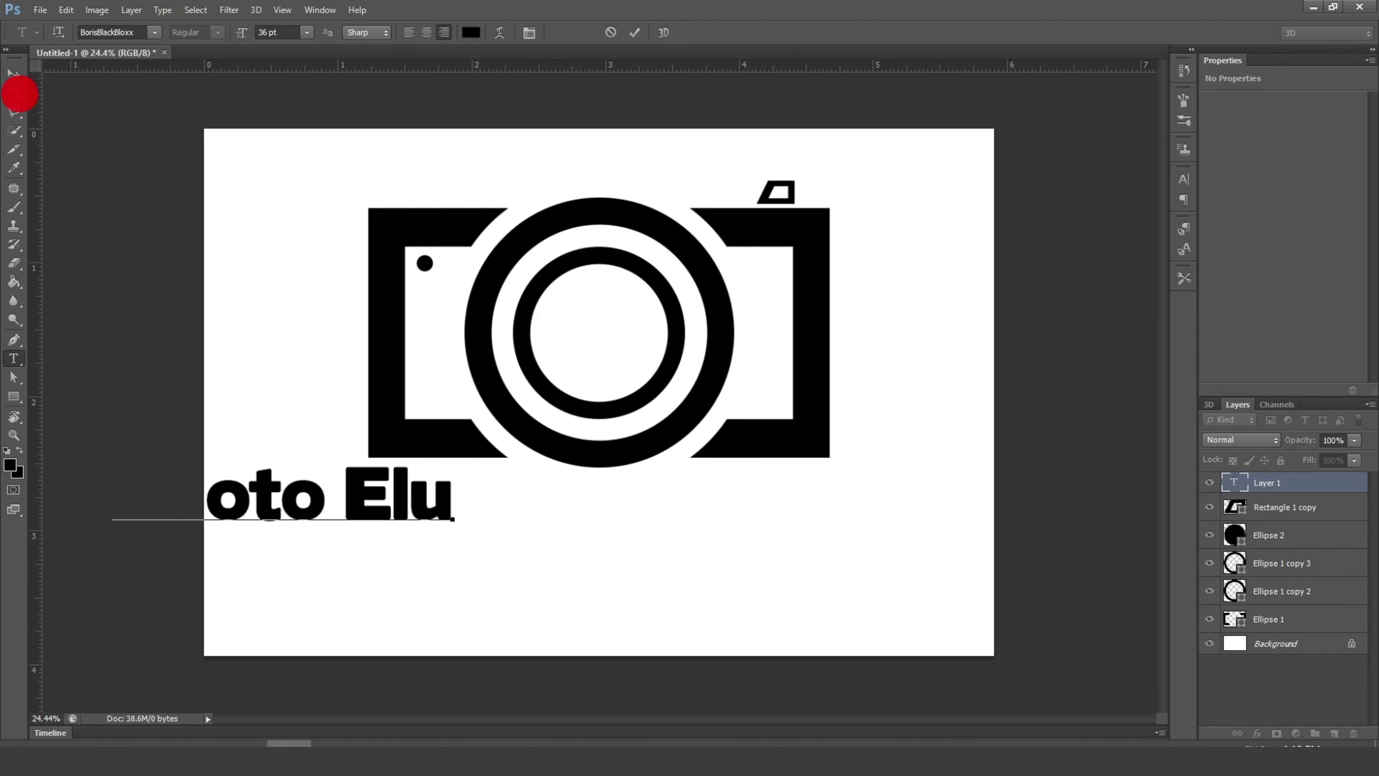
left_click(14, 73)
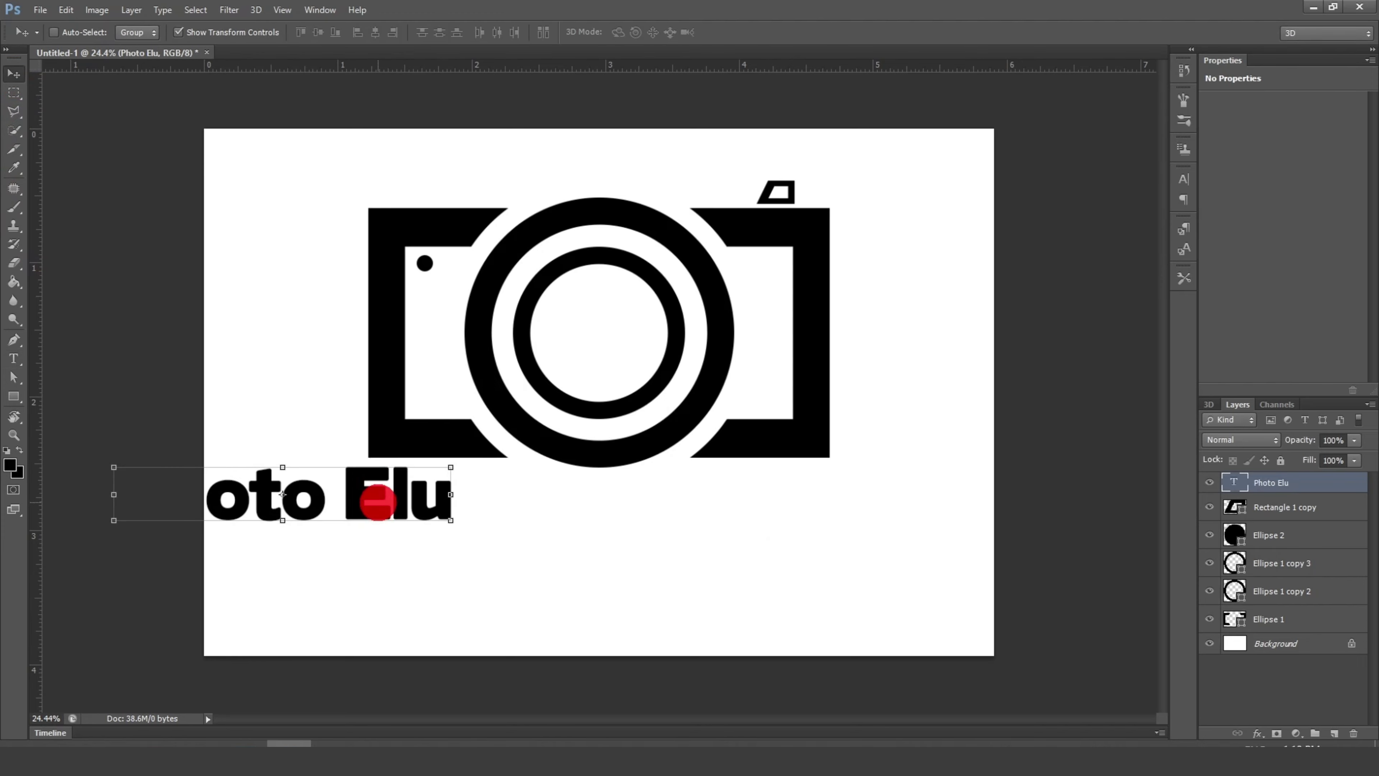
left_click_drag(379, 502, 697, 507)
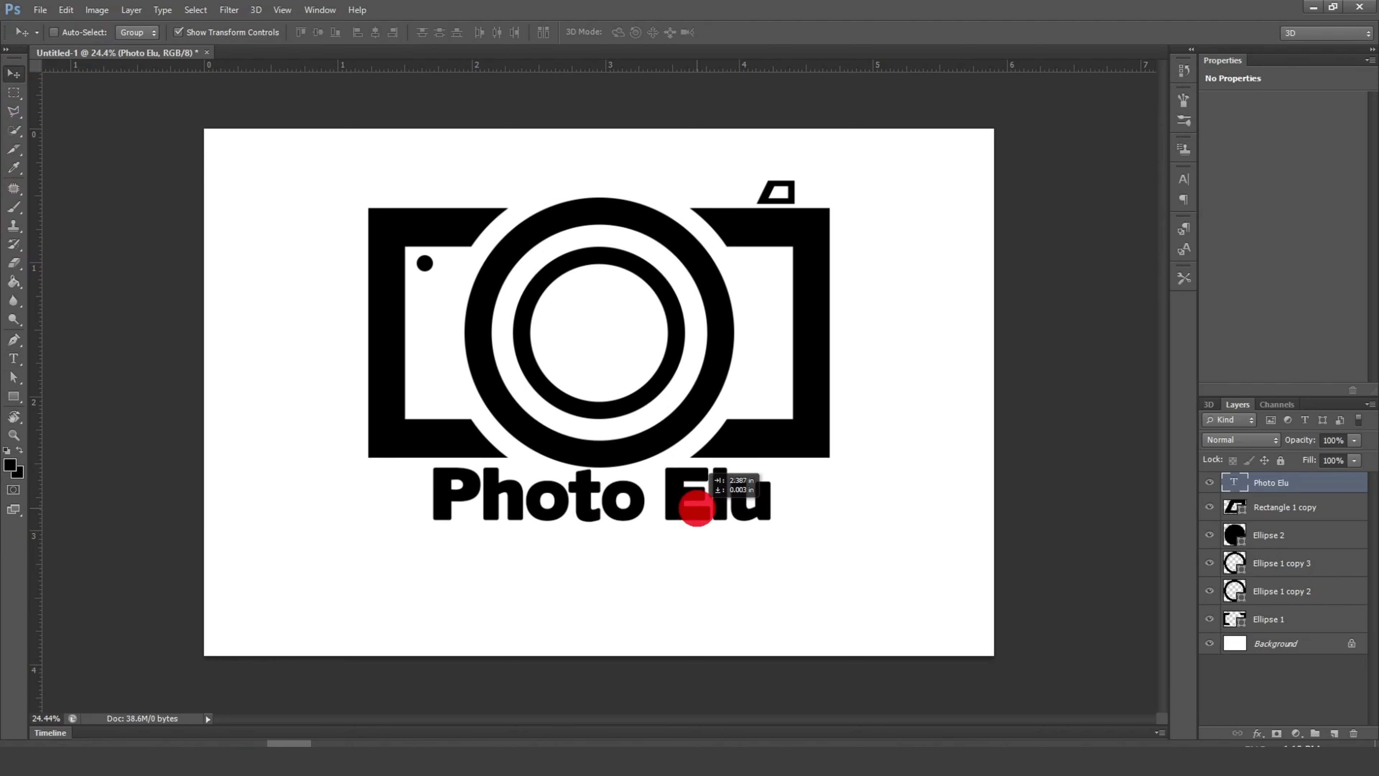
mouse_move(698, 508)
left_mouse_down()
mouse_move(709, 516)
mouse_move(720, 498)
left_mouse_up()
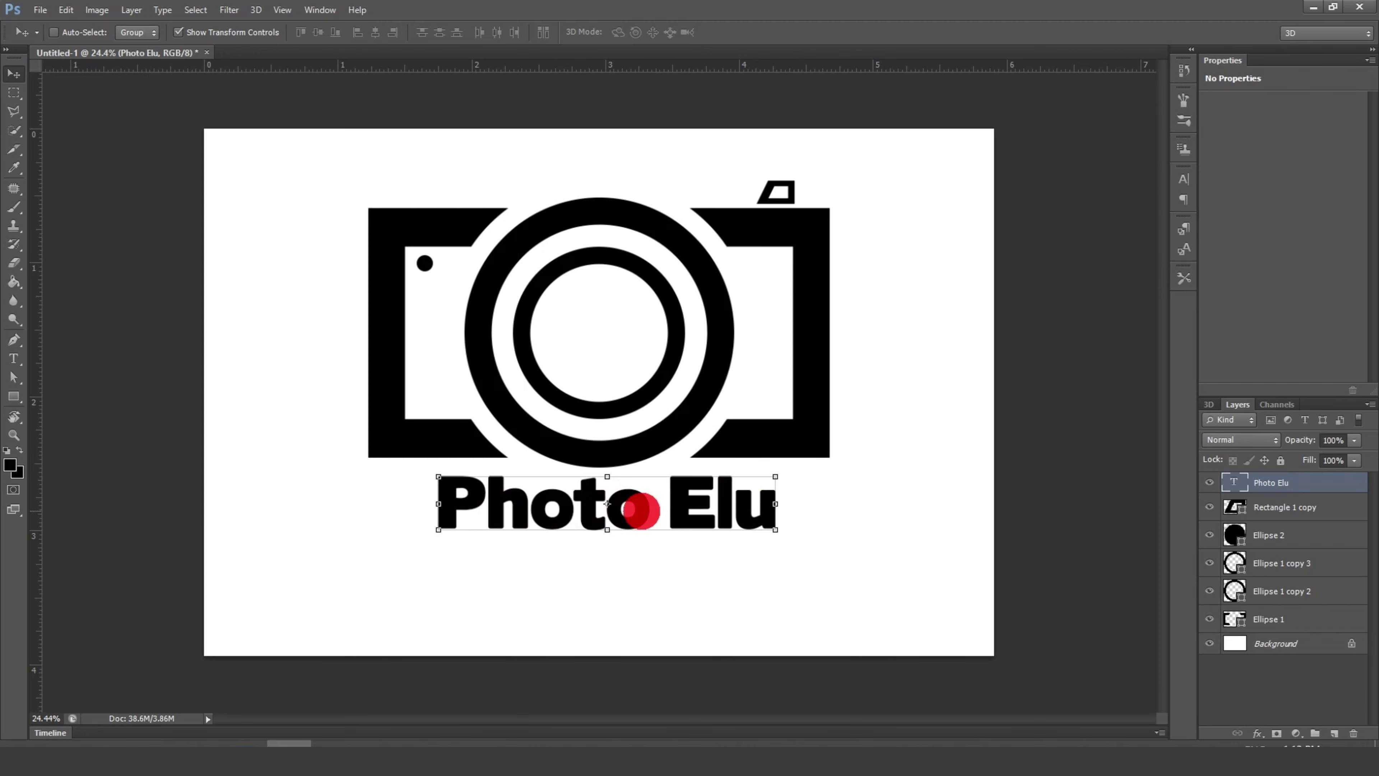
Step: Duplicate the Photo Elu layer and drag the original down to form a second line
right_click(1289, 483)
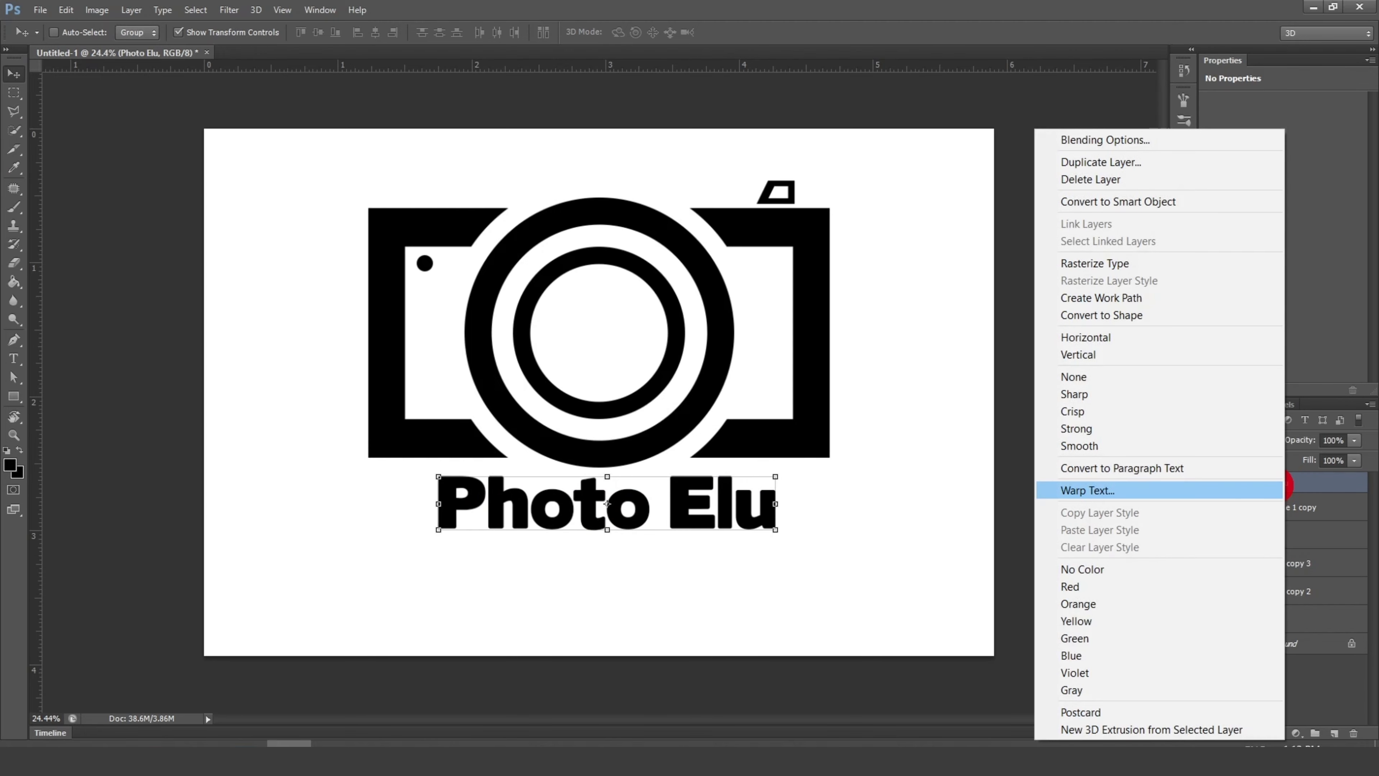
left_click(1100, 162)
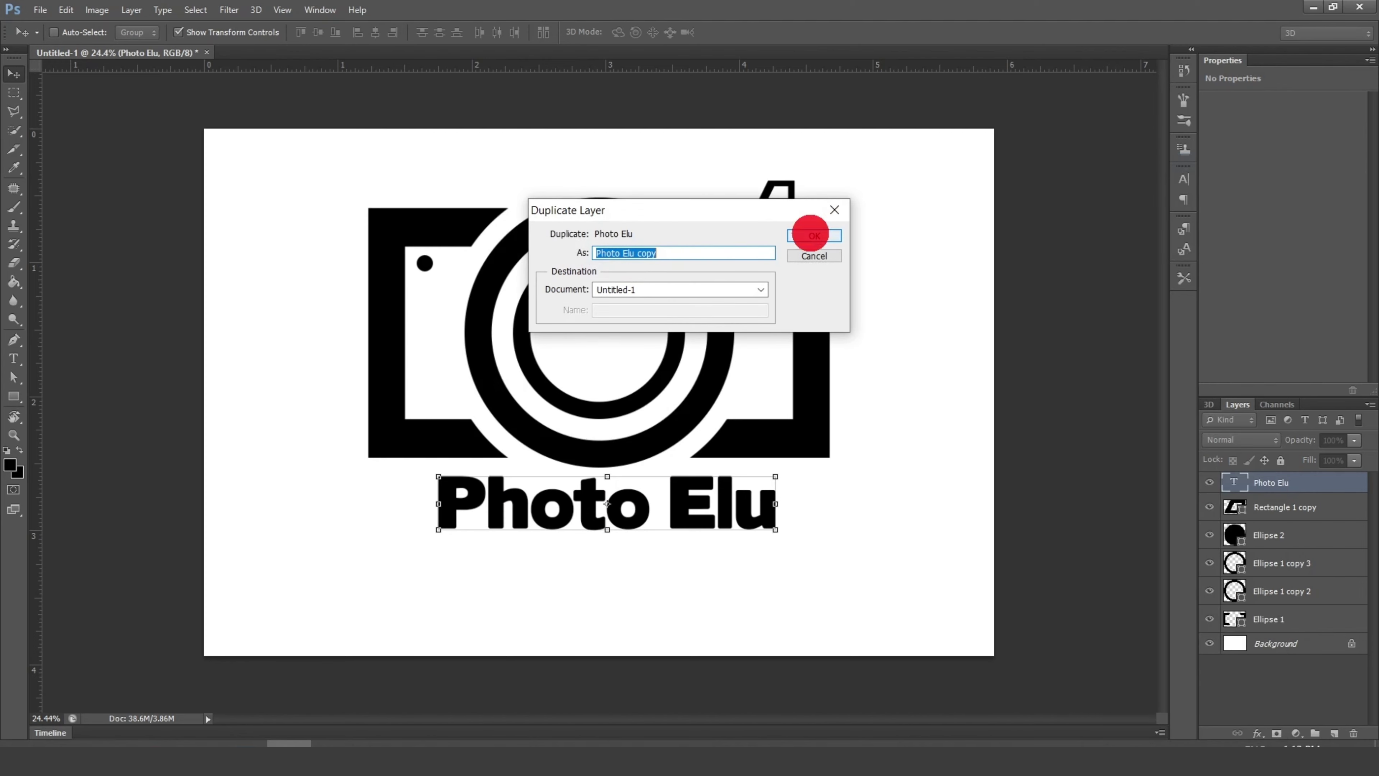
left_click(812, 234)
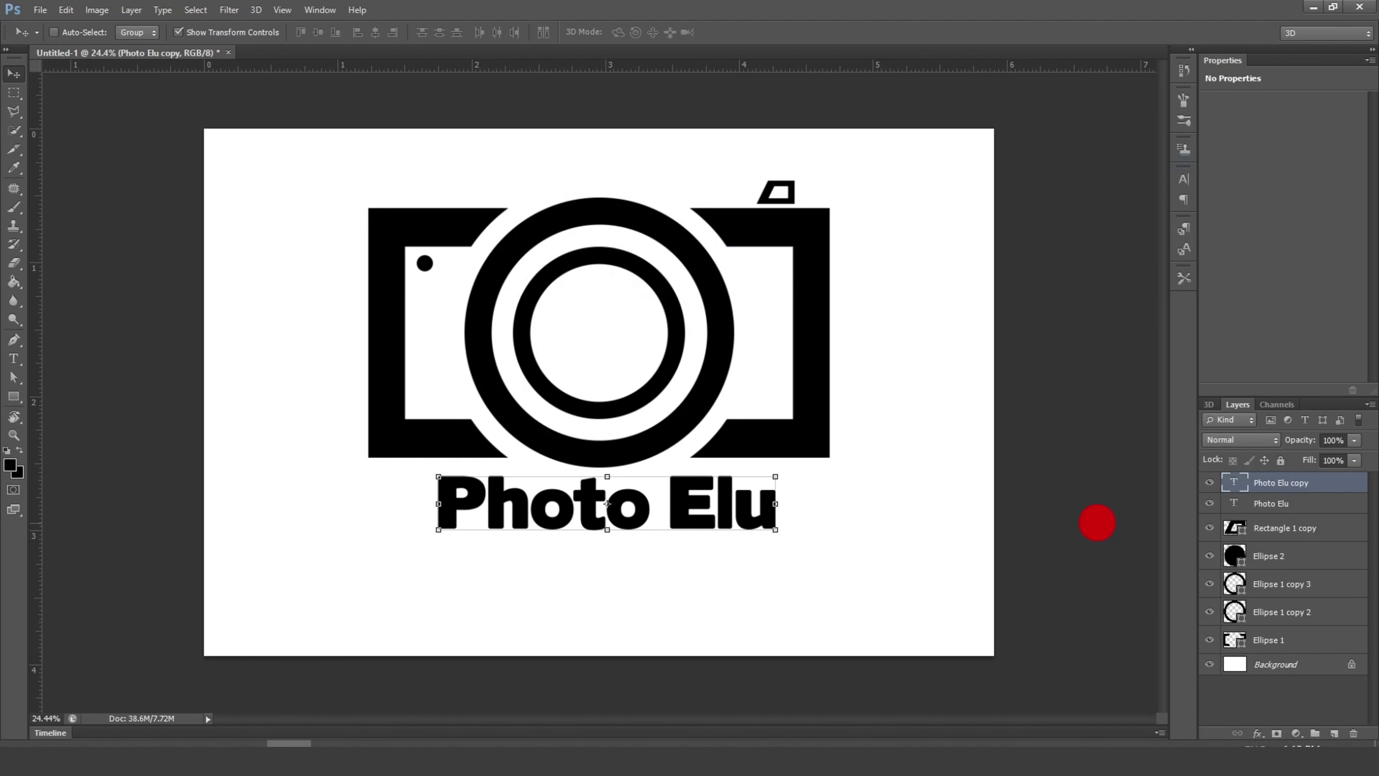
left_click(1299, 503)
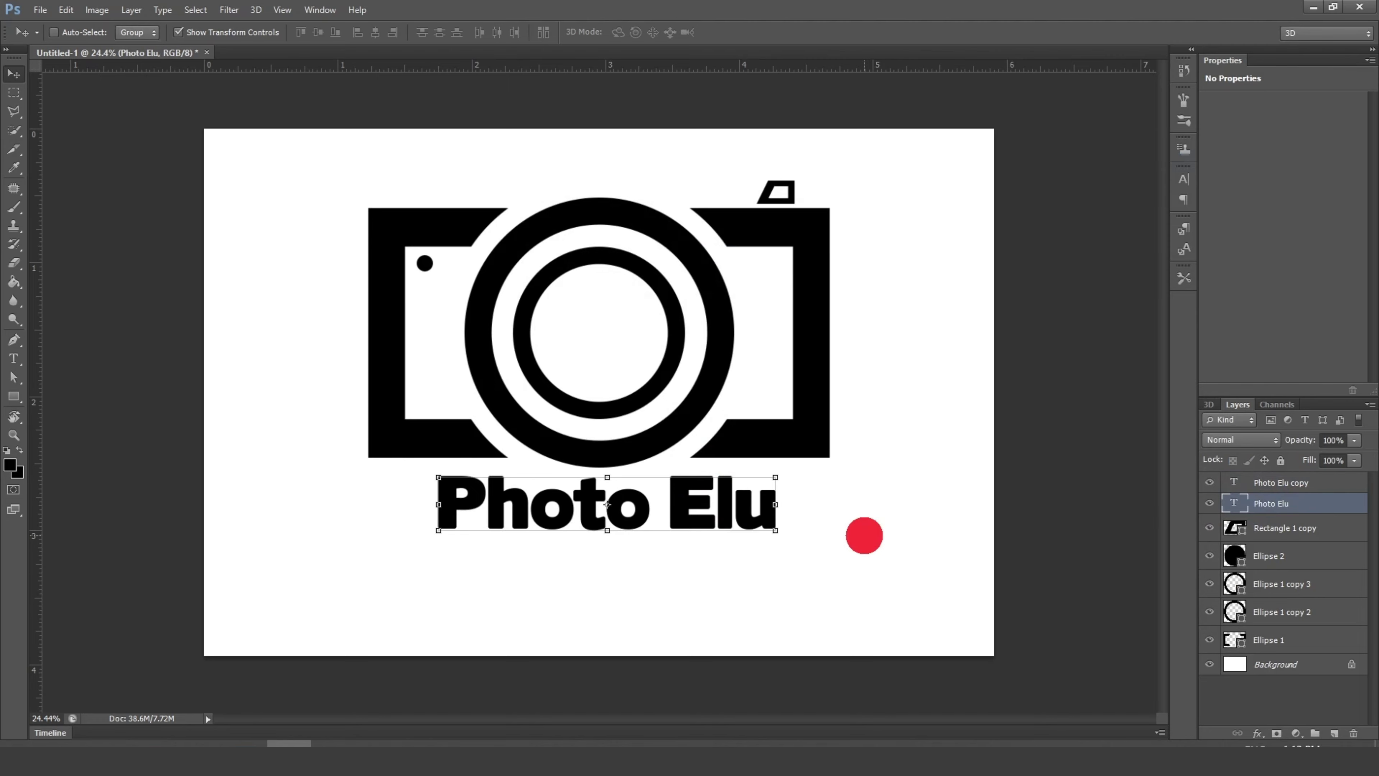
left_click_drag(607, 504, 607, 588)
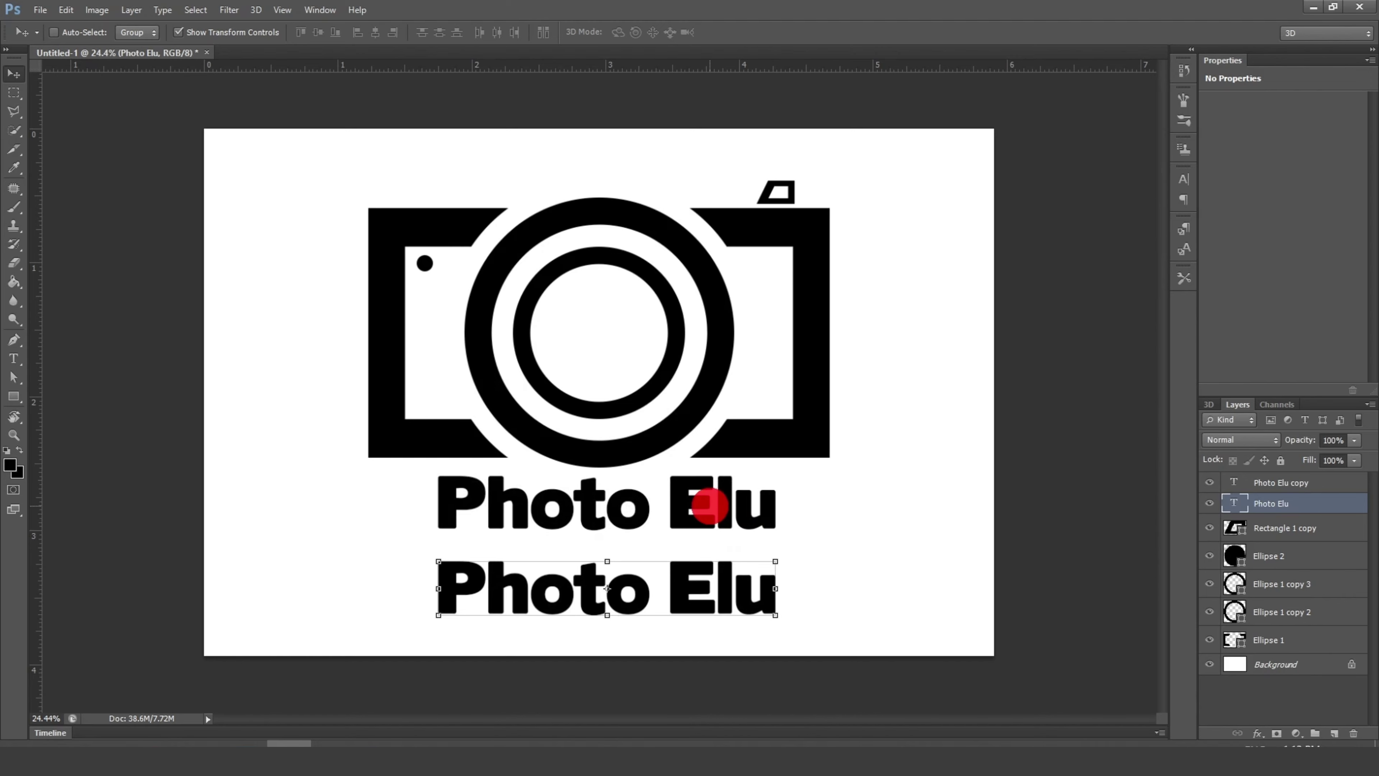
left_click(1296, 483)
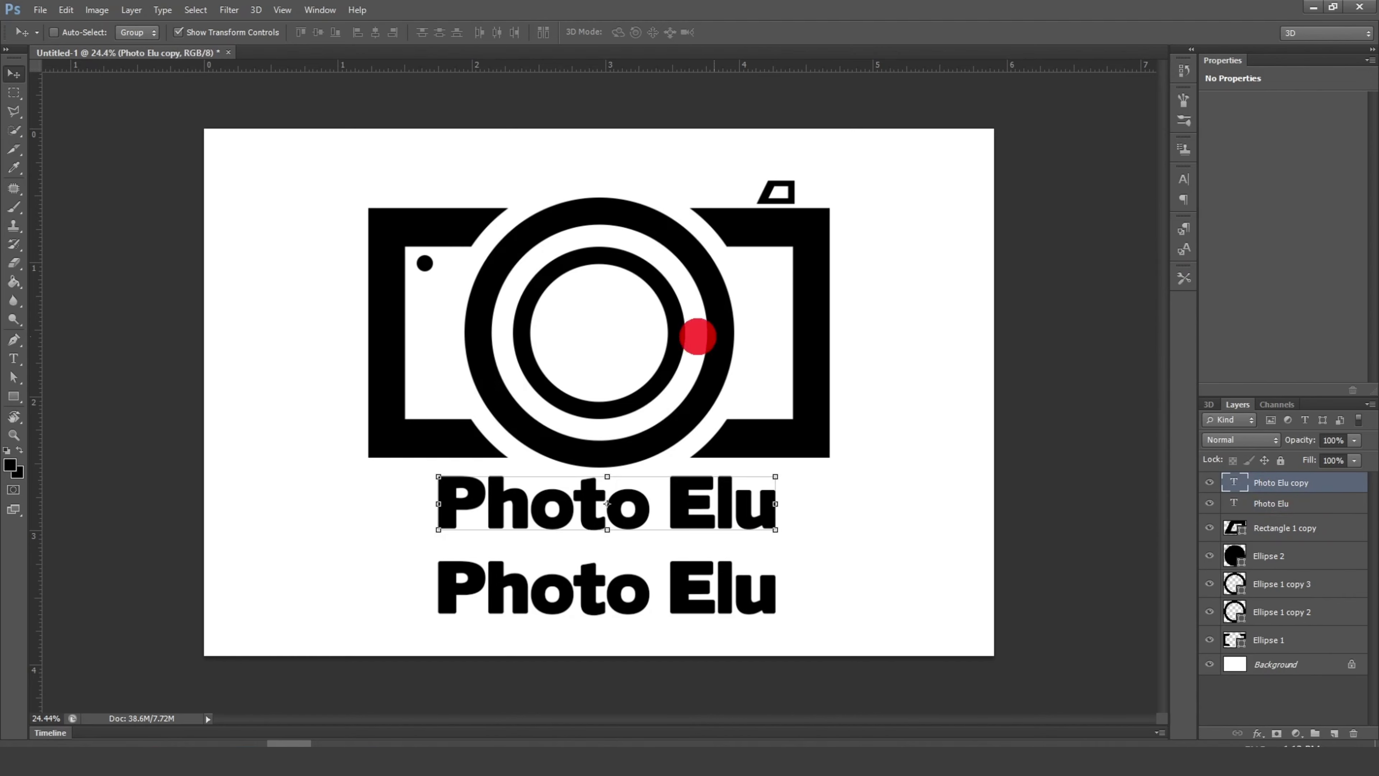
Step: Set the upper Photo Elu text's tracking to 220 in the Character panel
left_click(325, 10)
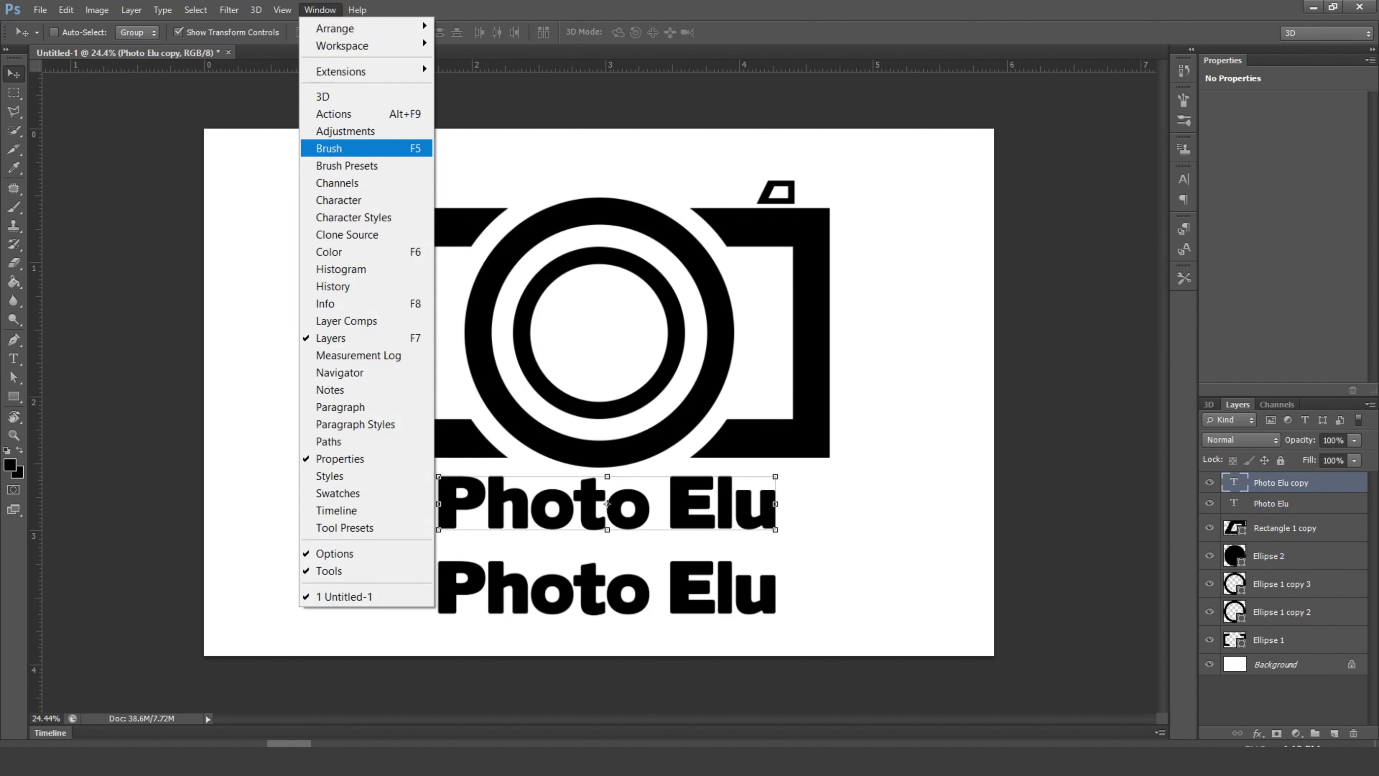
left_click(331, 200)
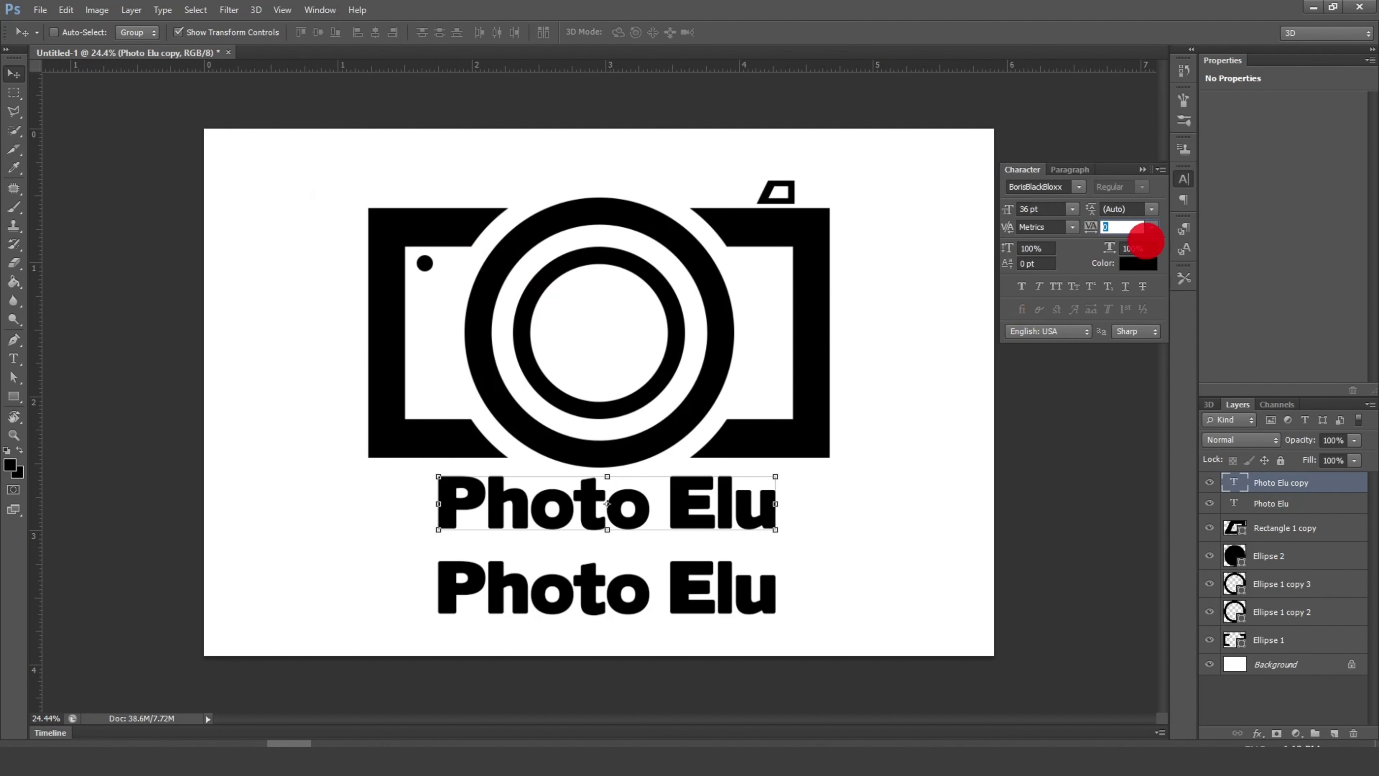
left_click(1153, 227)
left_click(1136, 428)
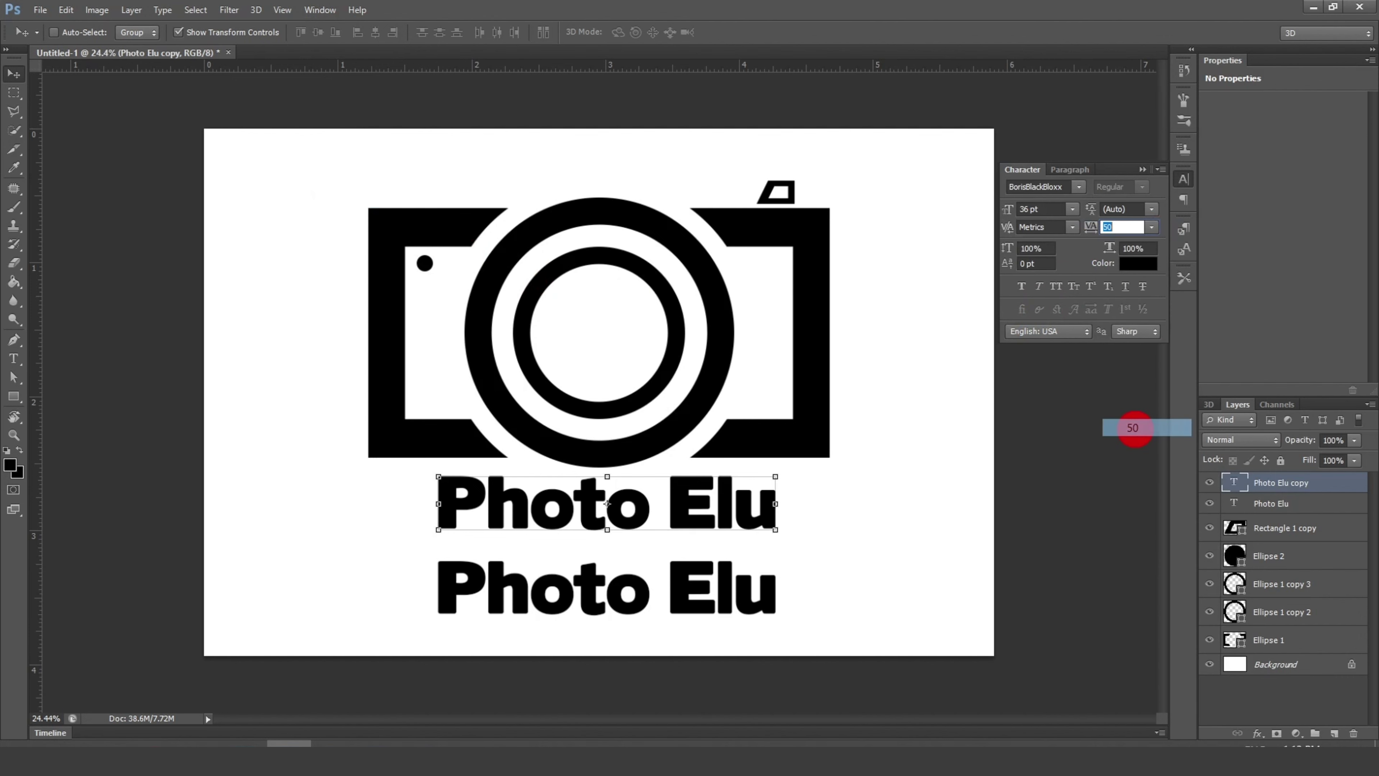
left_click(1152, 227)
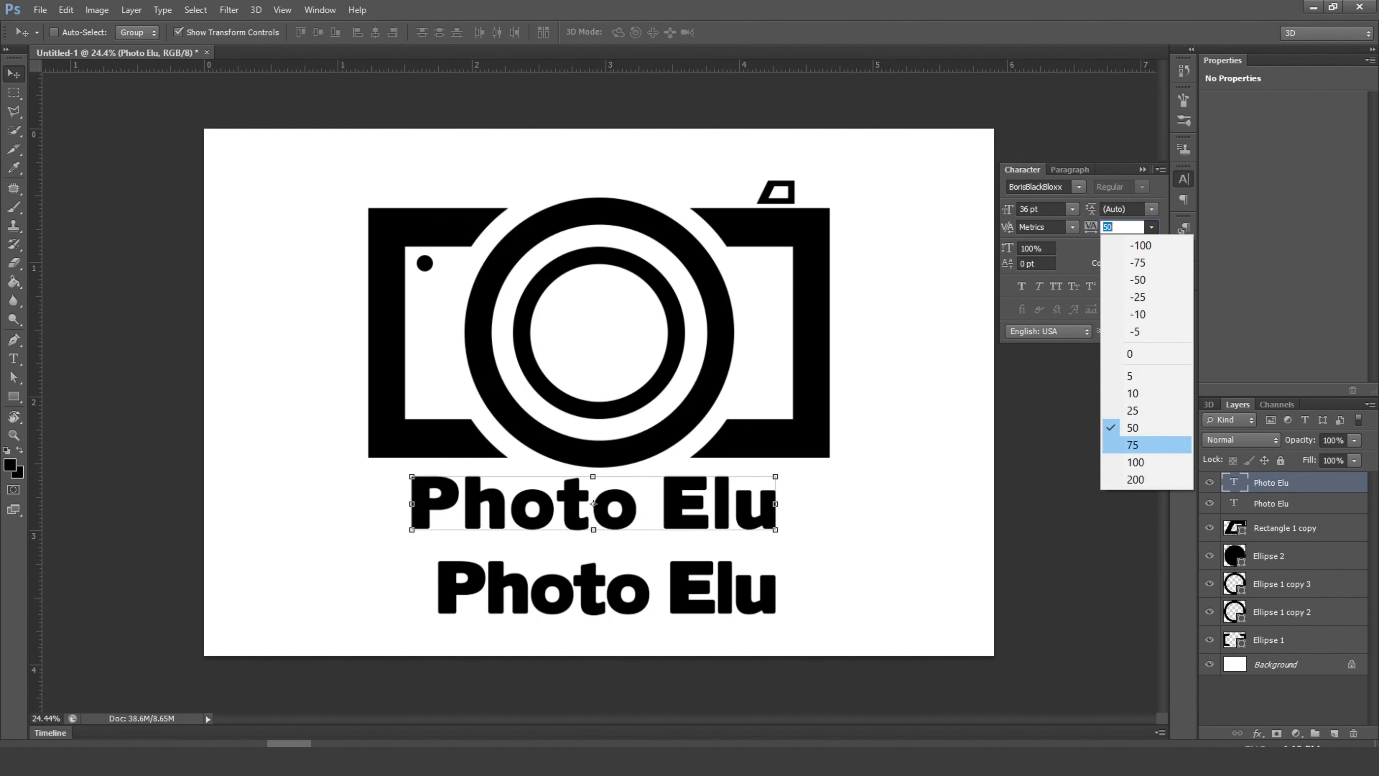
left_click(1137, 463)
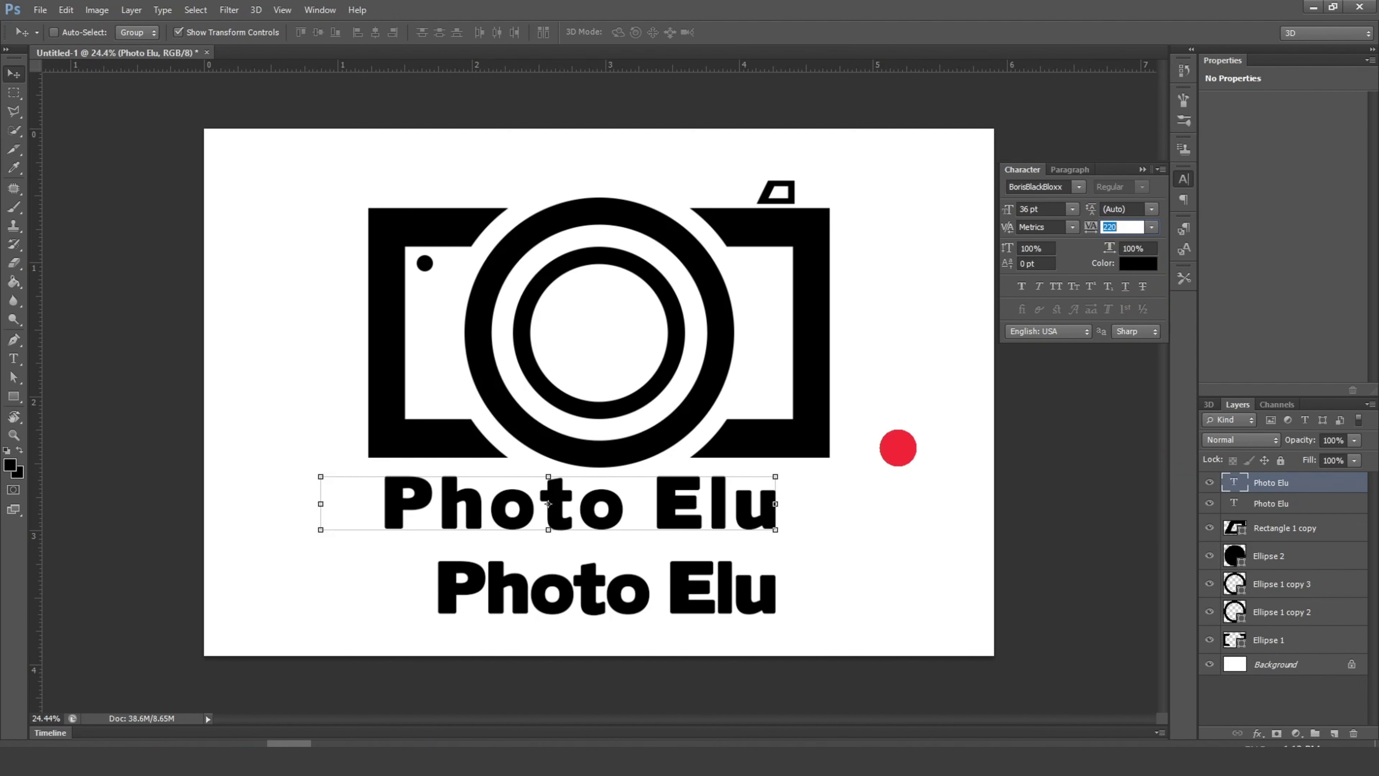
Step: Realign the widened title beneath the camera, nudging it left twice
left_click_drag(656, 518, 721, 509)
key("shift+Left")
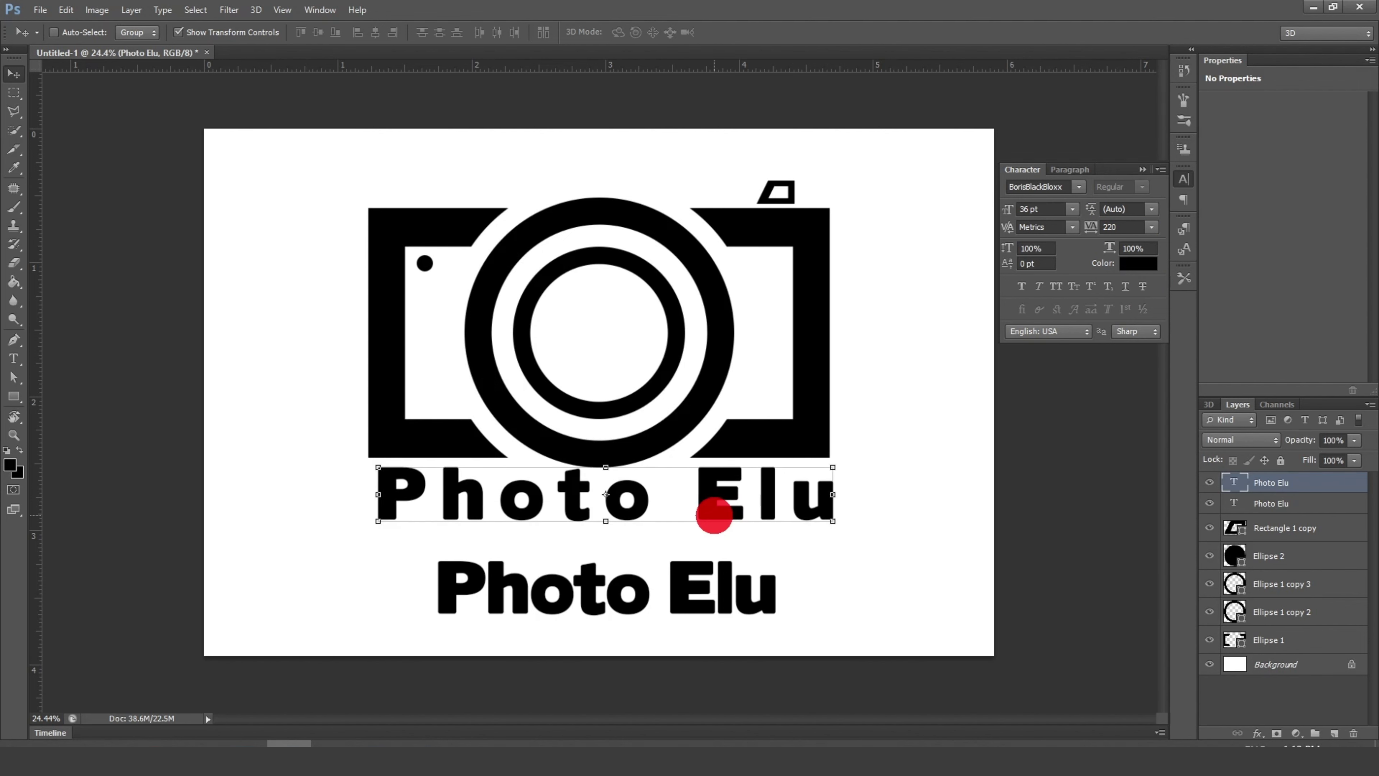
key("shift+Left")
key("shift+Left")
key("shift+Left")
key("shift+Left")
key("shift+Left")
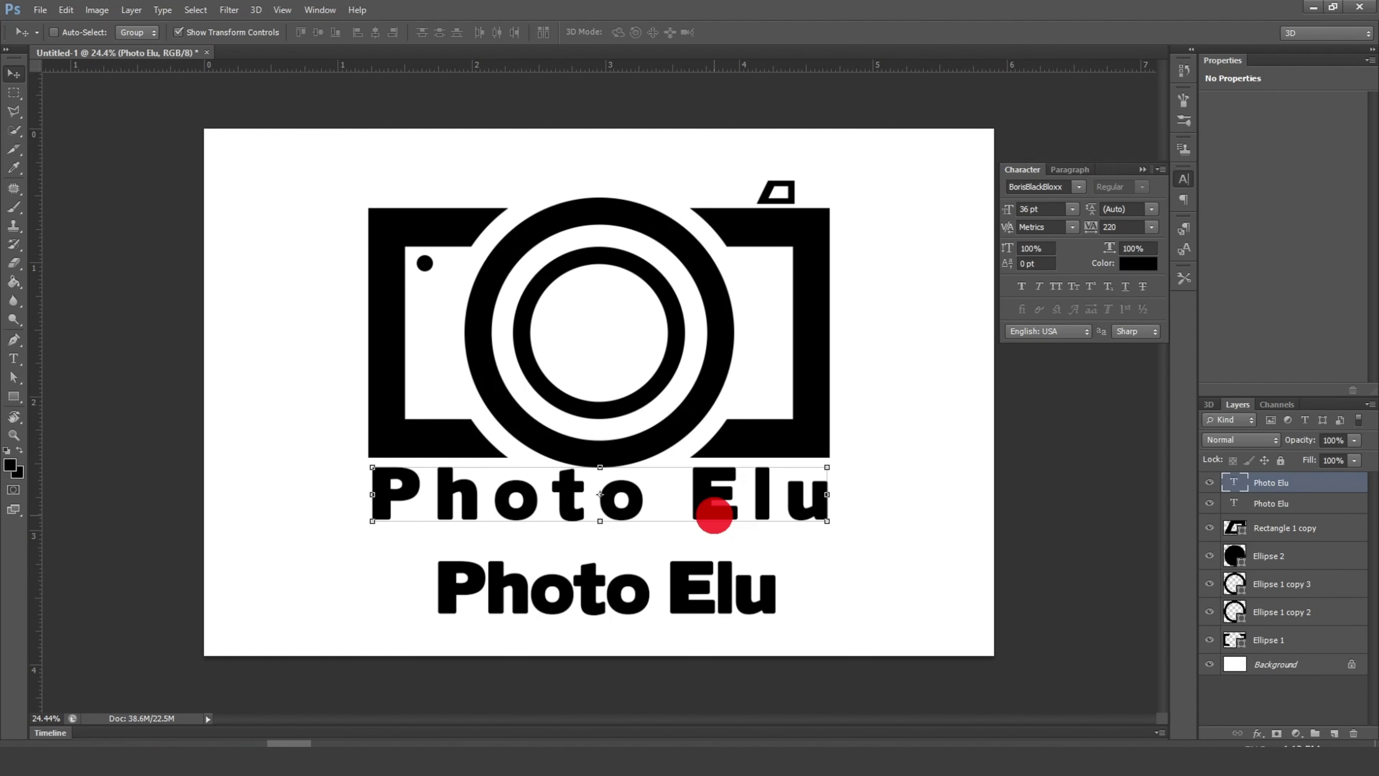
scroll(690, 619, "up", 2)
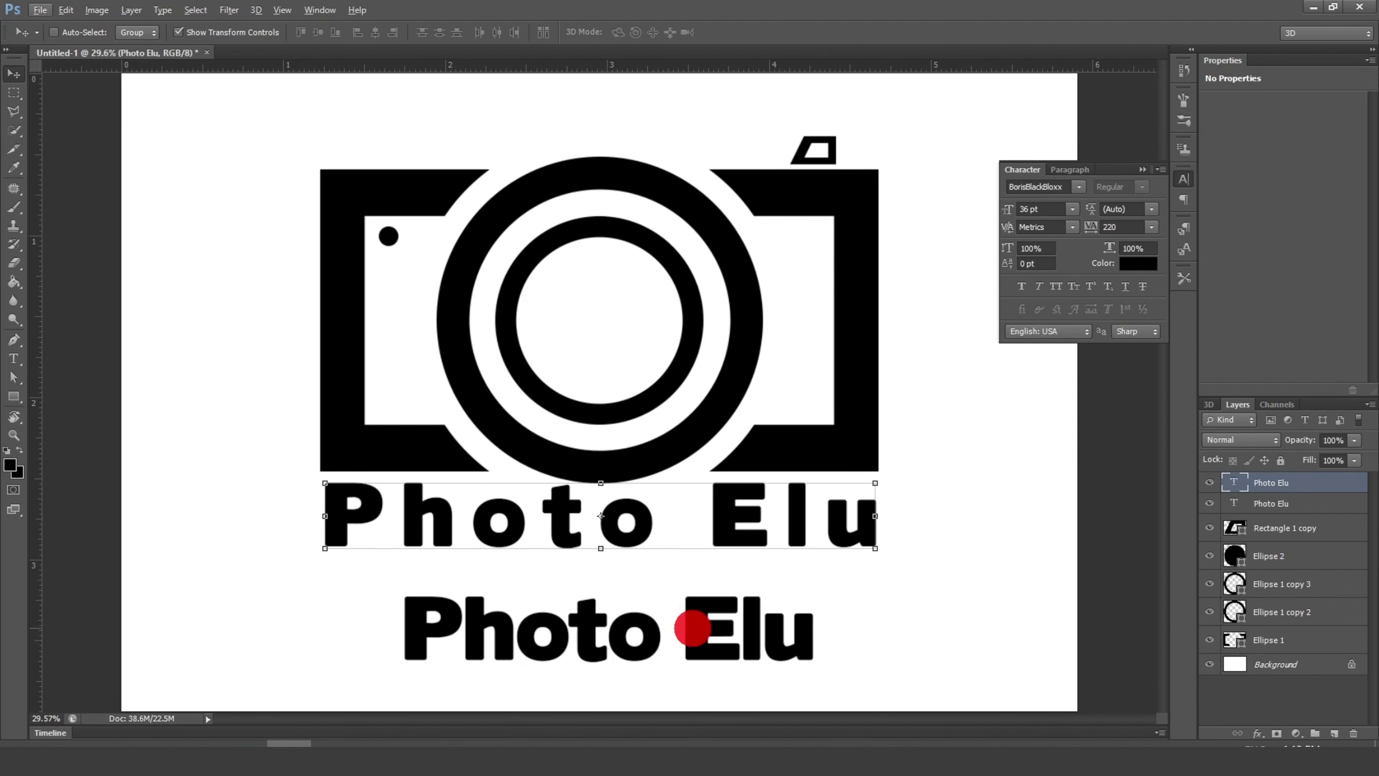
right_click(699, 626)
Step: Free-transform the lower Photo Elu line down to about 64.5% (23.23 pt) and apply it
left_click(744, 635)
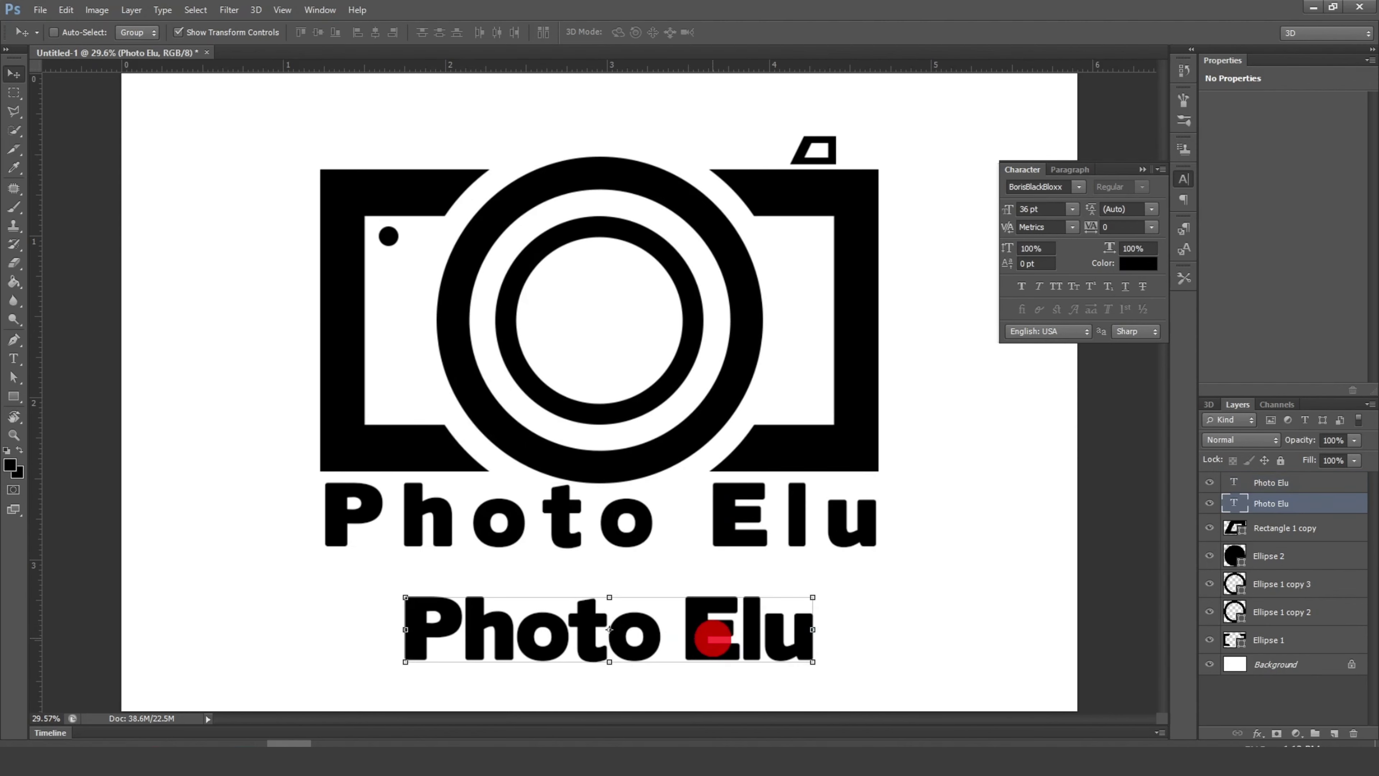
key("ctrl+t")
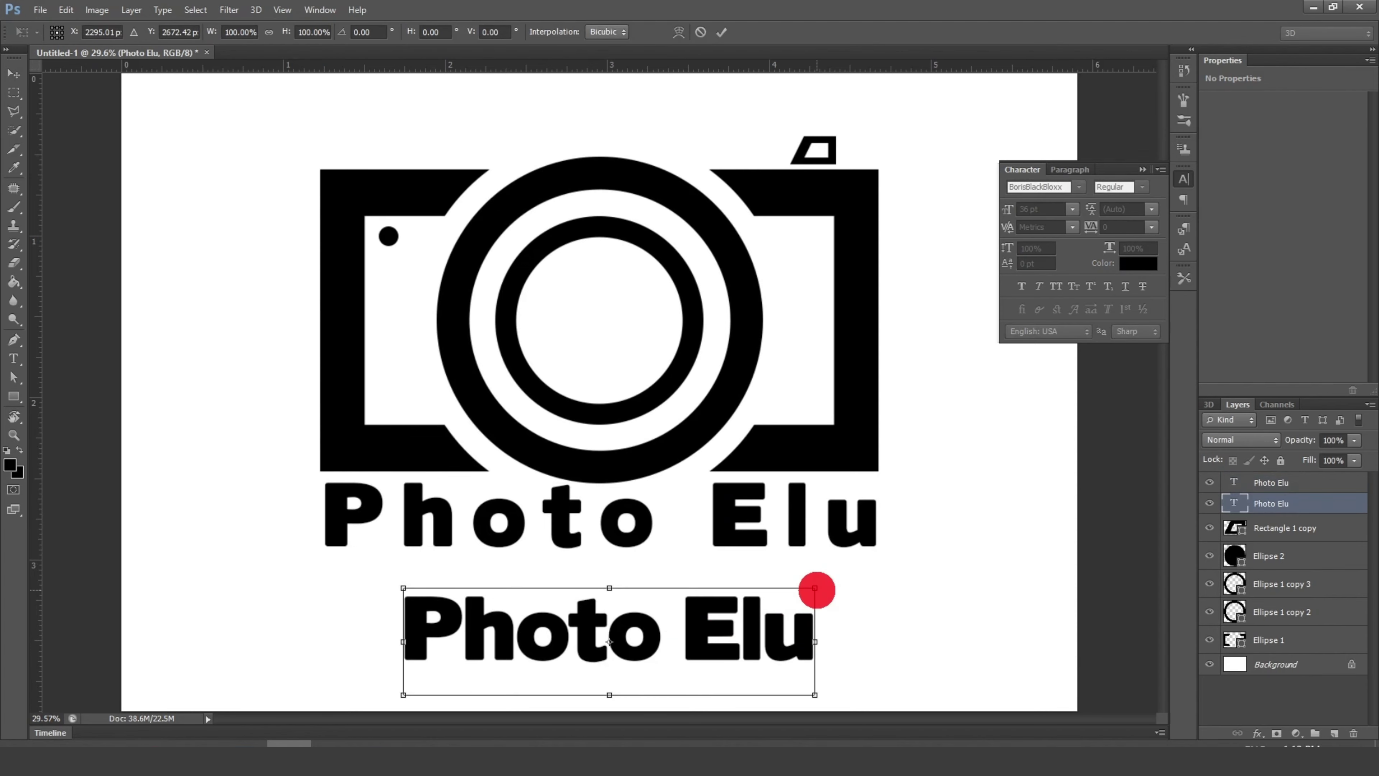
mouse_move(816, 590)
left_mouse_down()
mouse_move(675, 645)
mouse_move(683, 613)
left_mouse_up()
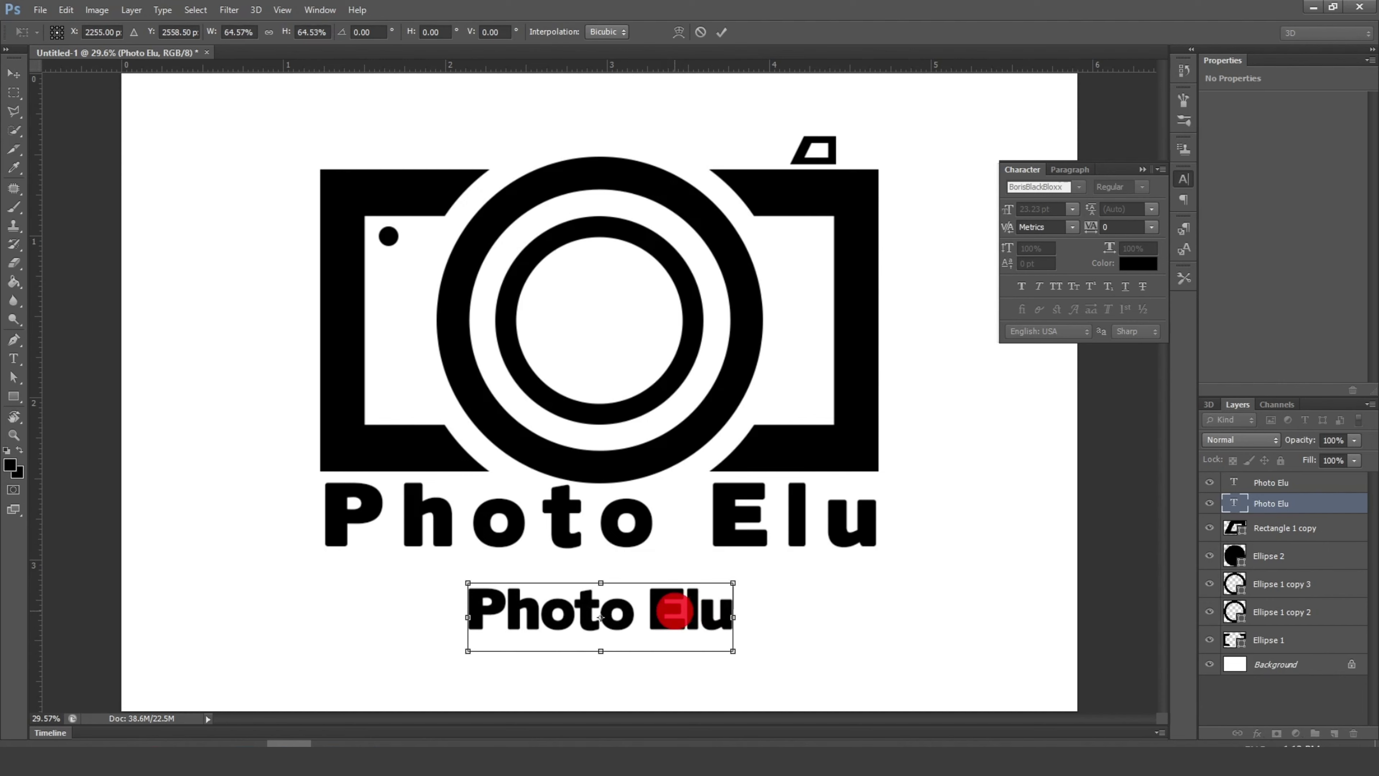
double_click(673, 610)
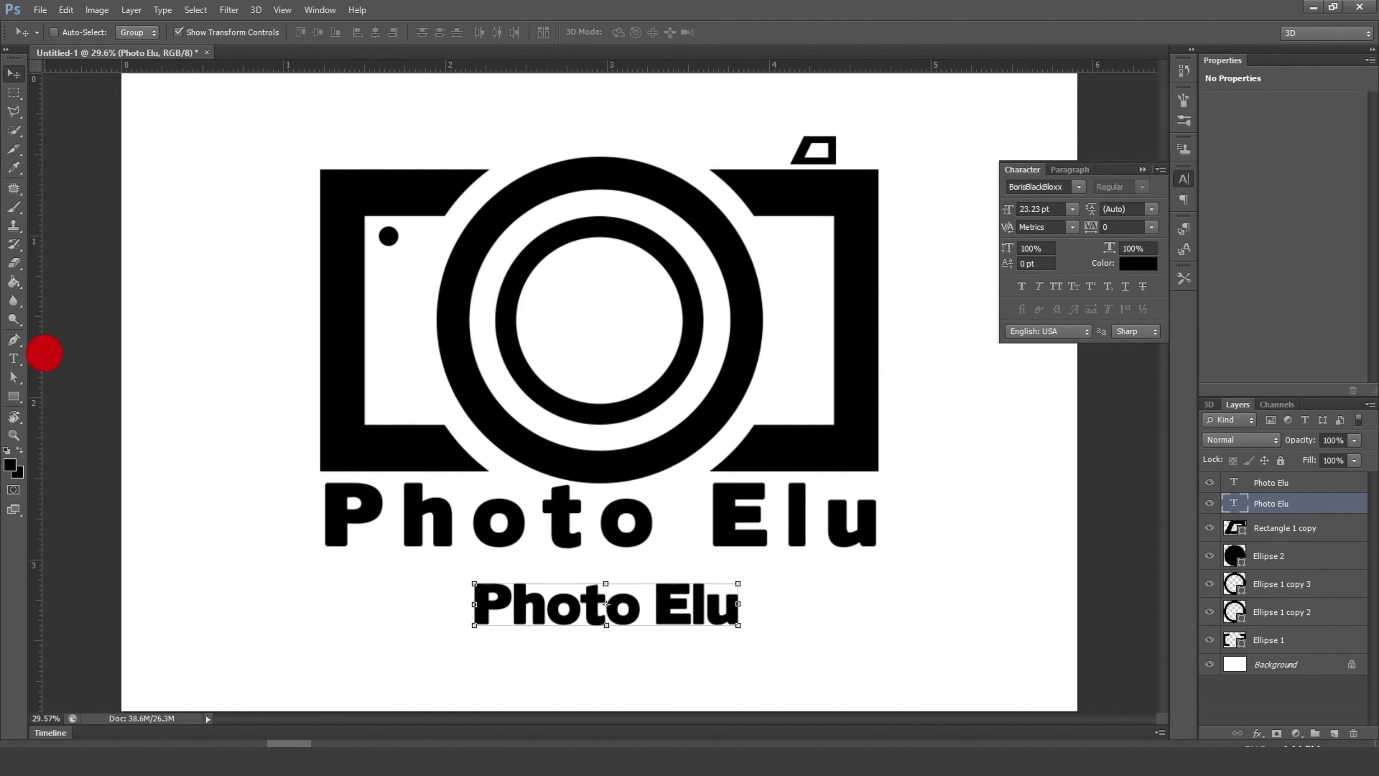
Step: Change the lower line's 'Elu' to 'graphy' to read 'Photography', then move it slightly right and up
left_click(14, 360)
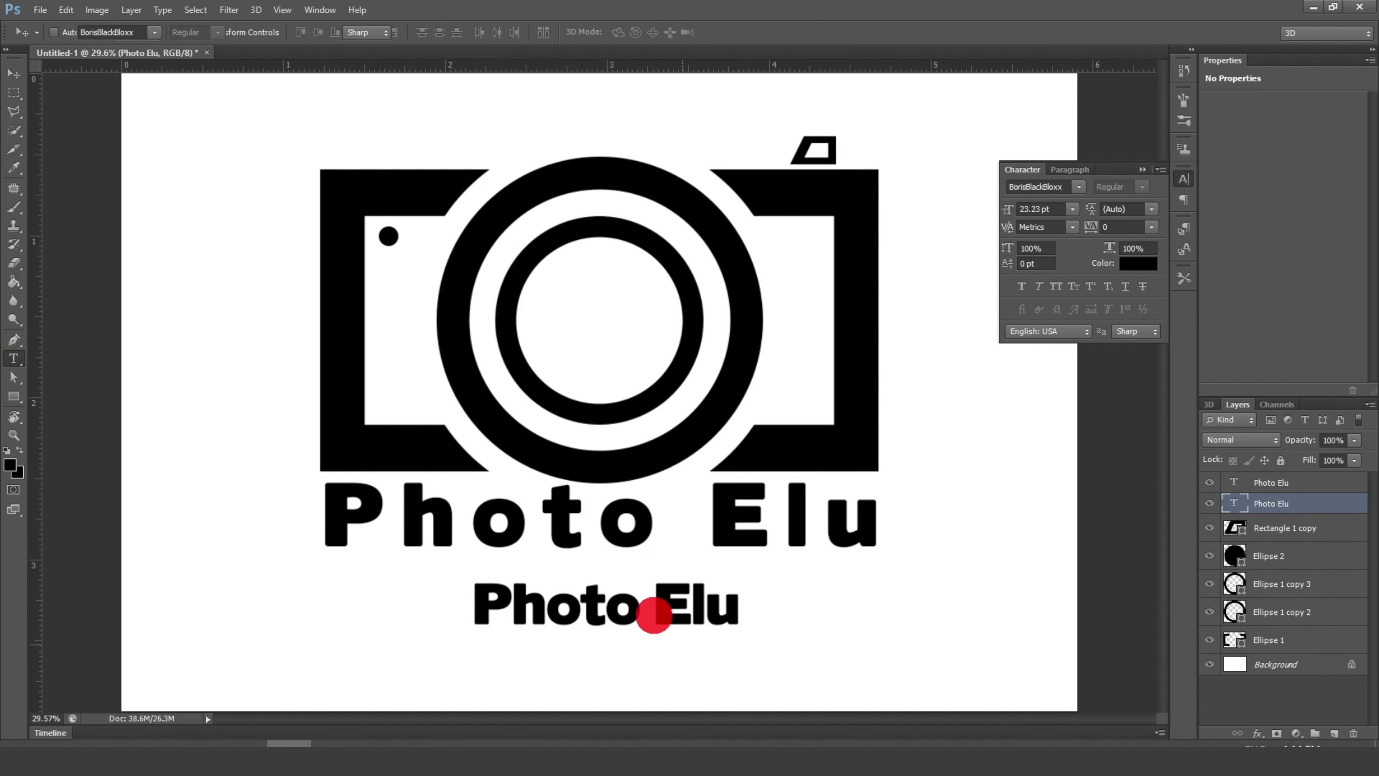
left_click(643, 613)
left_click_drag(640, 612, 810, 615)
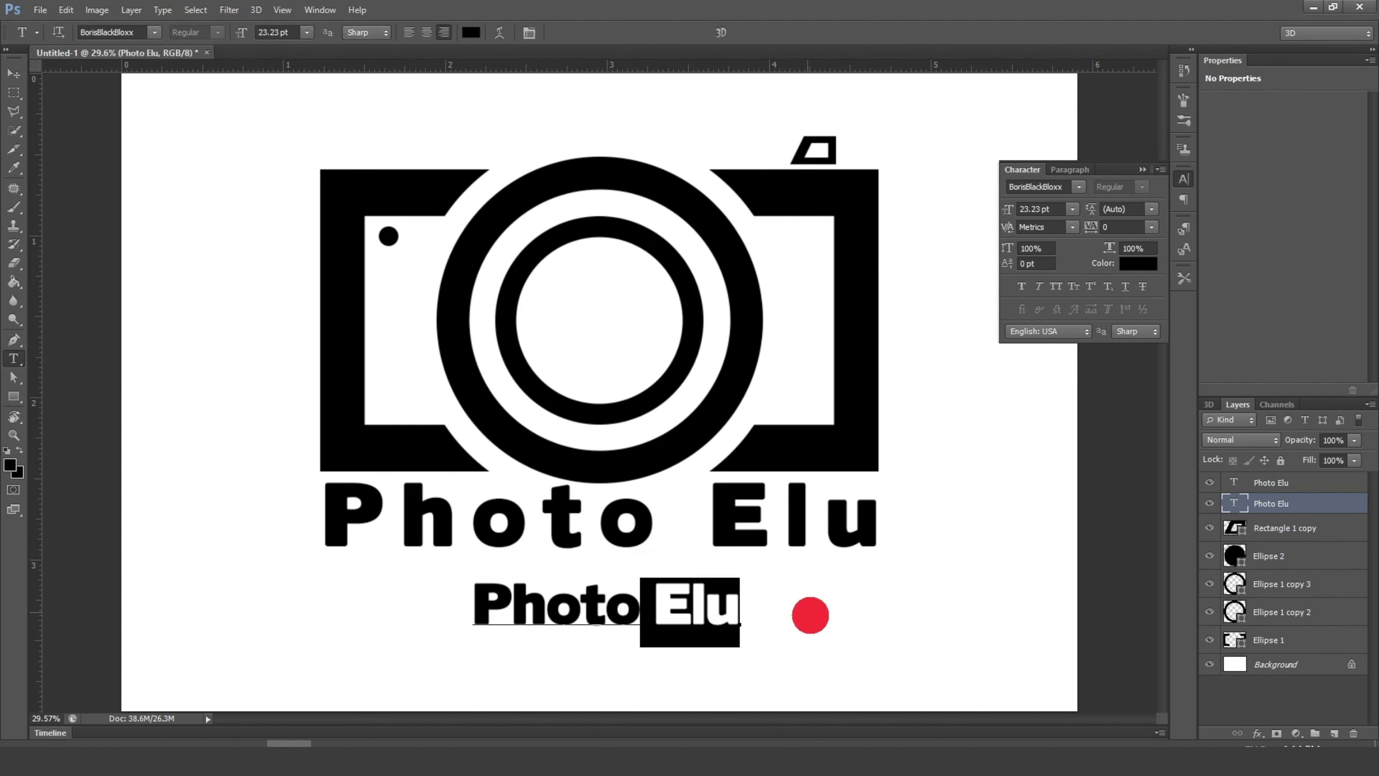
type("grap")
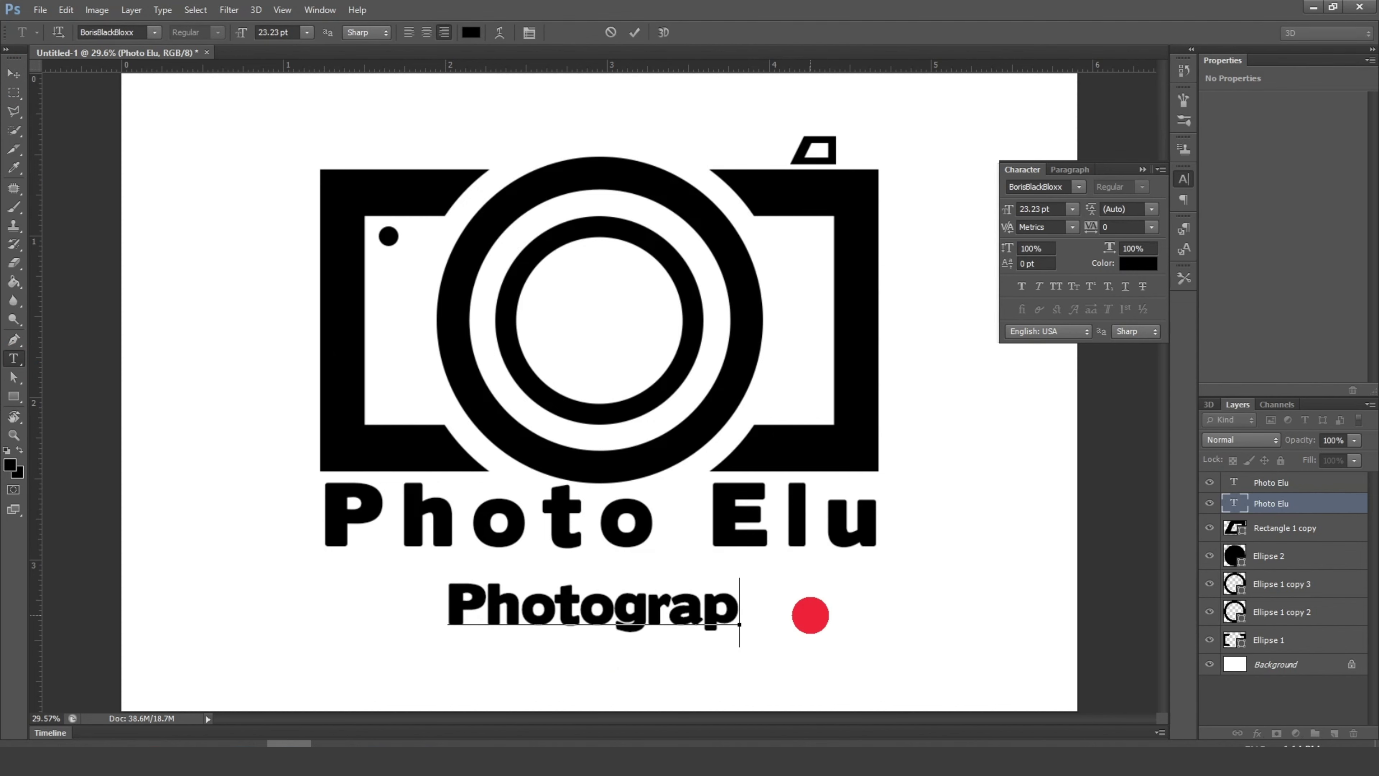
type("hy")
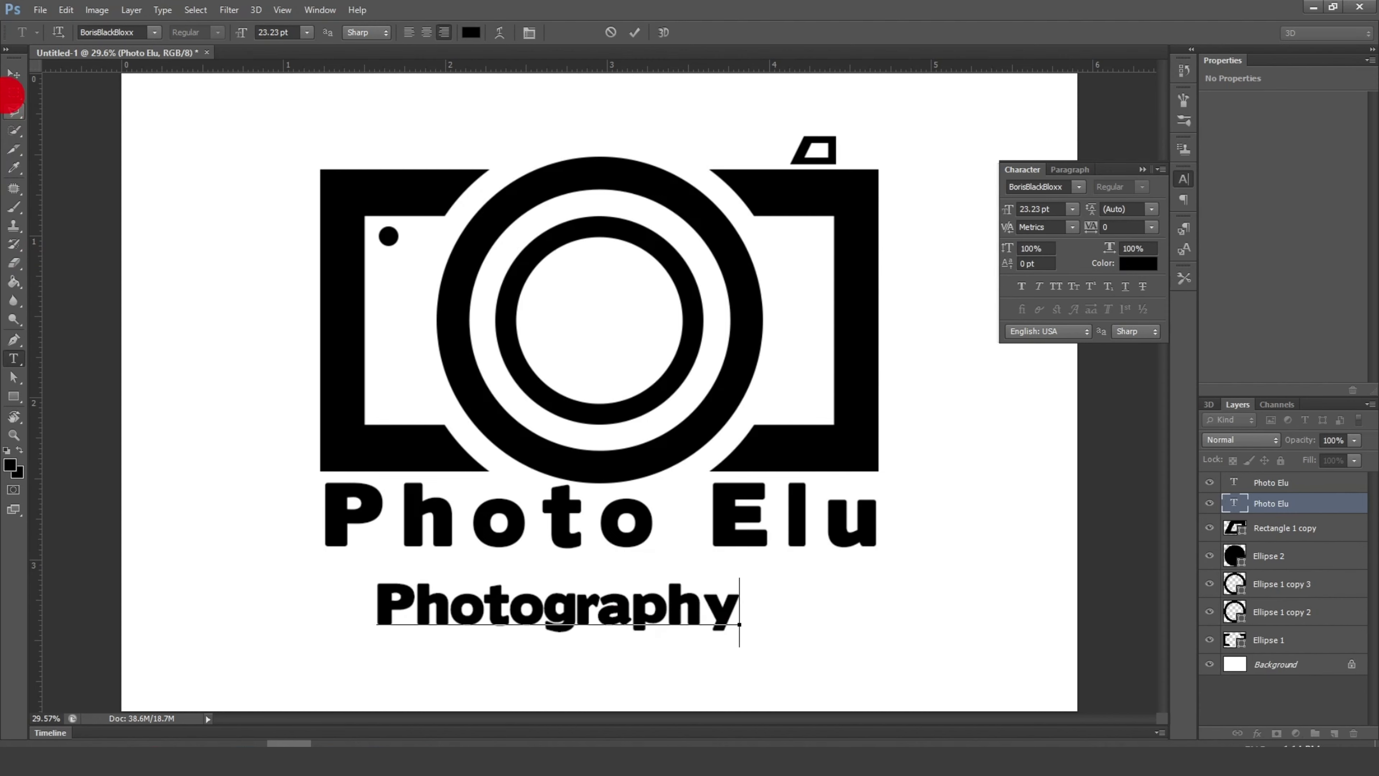
left_click(14, 74)
left_click_drag(693, 610, 733, 602)
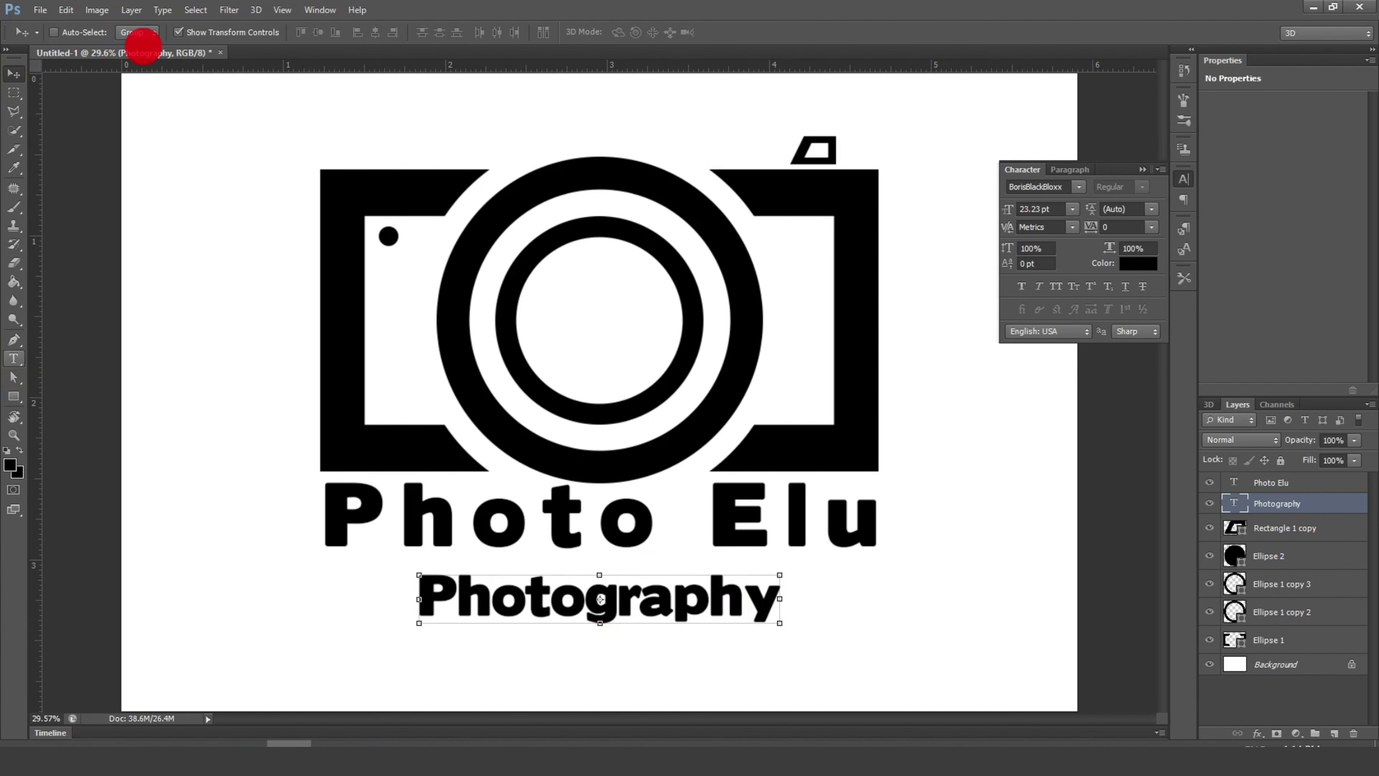
Step: Try fonts on Photography and settle on Copperplate Gothic
left_click(155, 32)
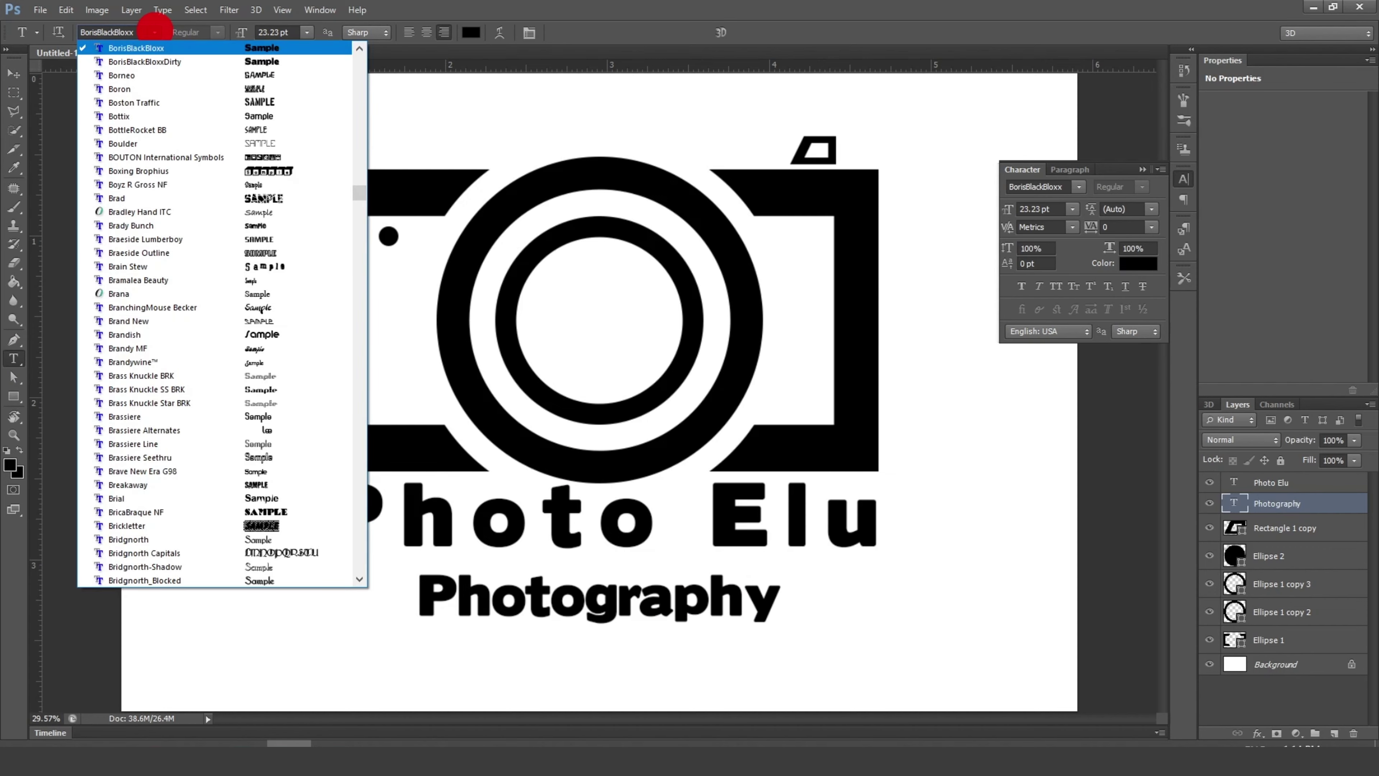
scroll(217, 272, "up", 15)
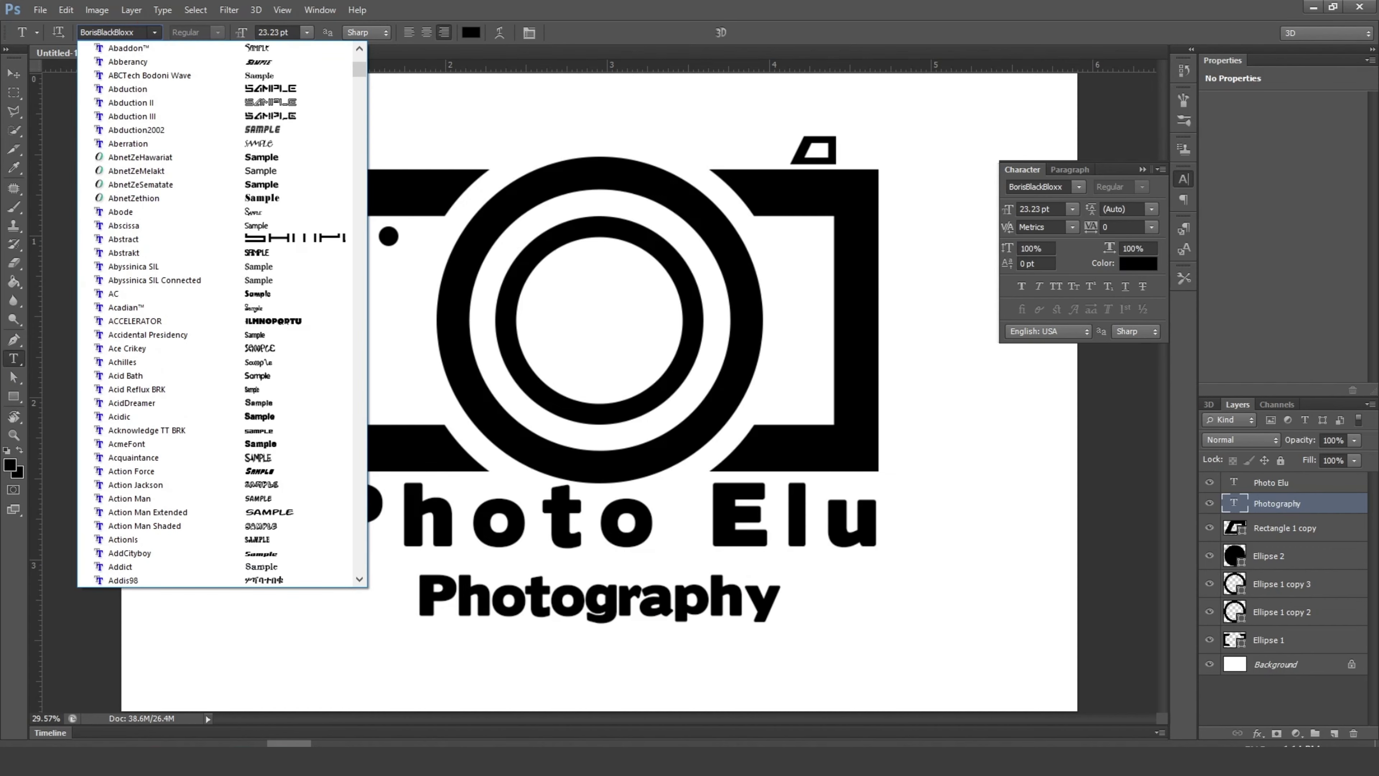
scroll(163, 402, "down", 6)
scroll(163, 403, "down", 15)
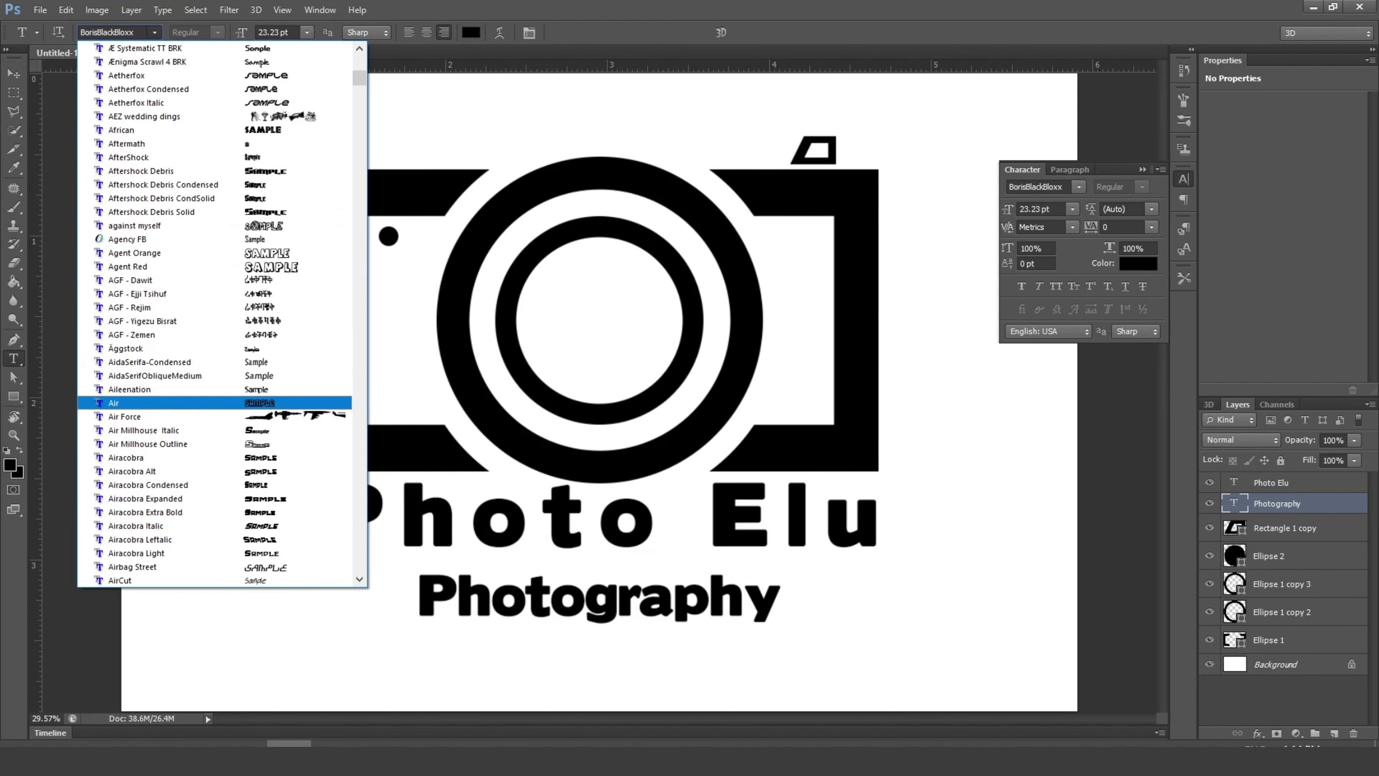
left_click(286, 376)
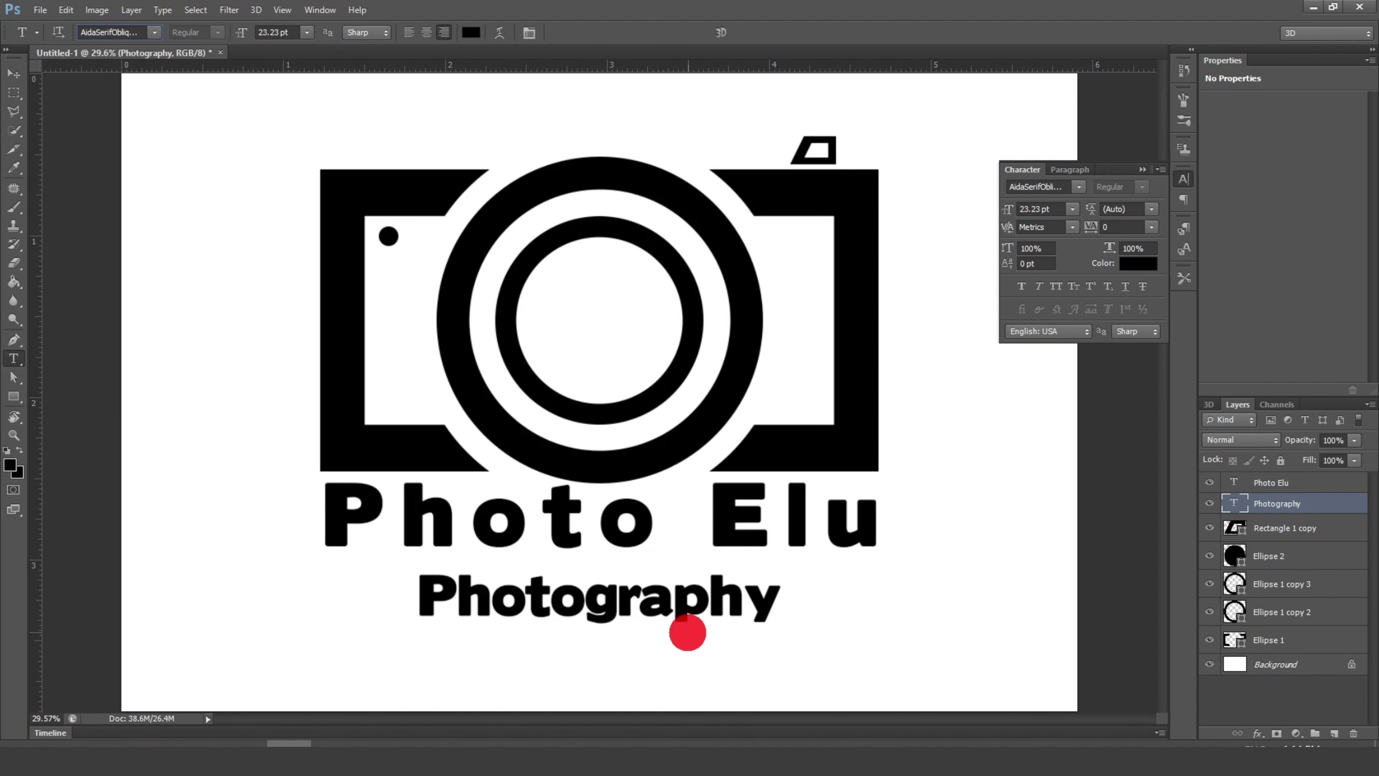
left_click(155, 32)
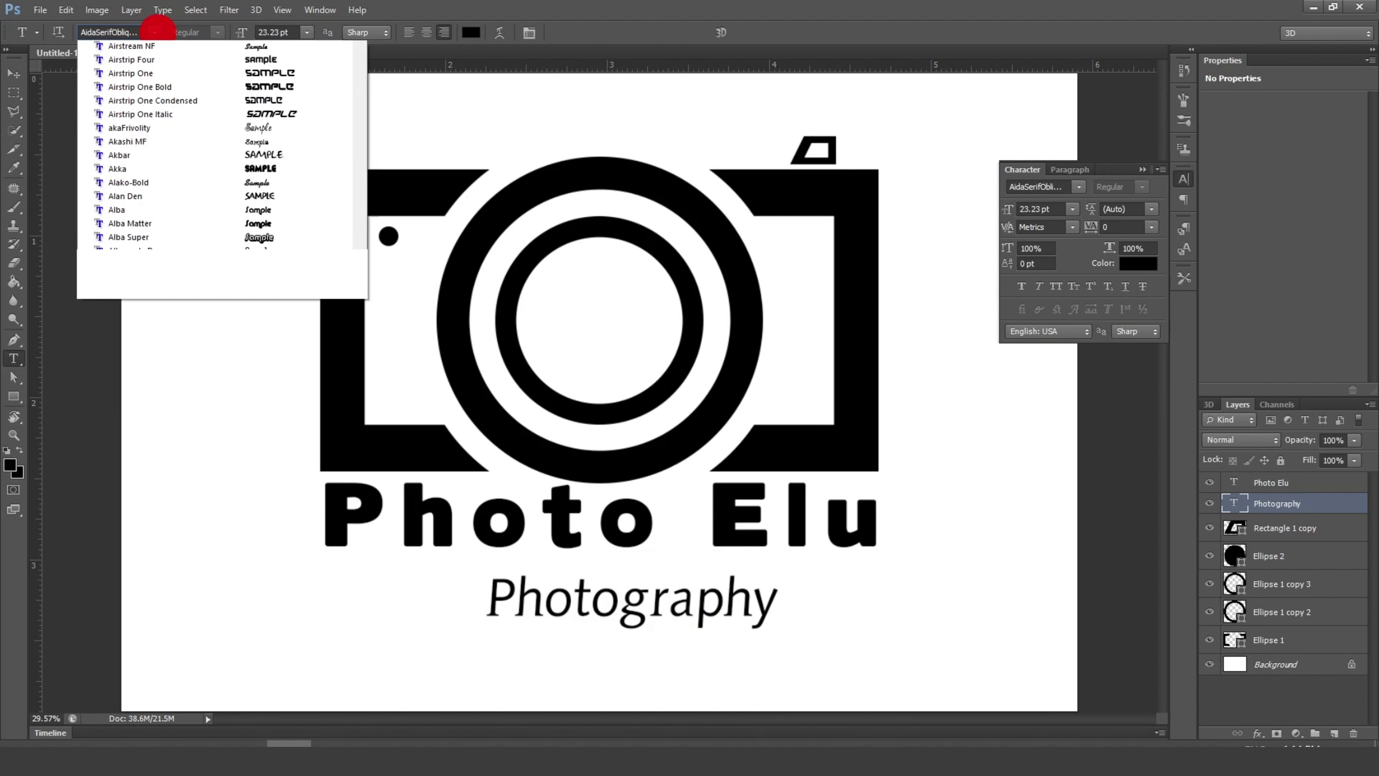
type("Comp")
left_click(155, 32)
scroll(222, 314, "down", 3)
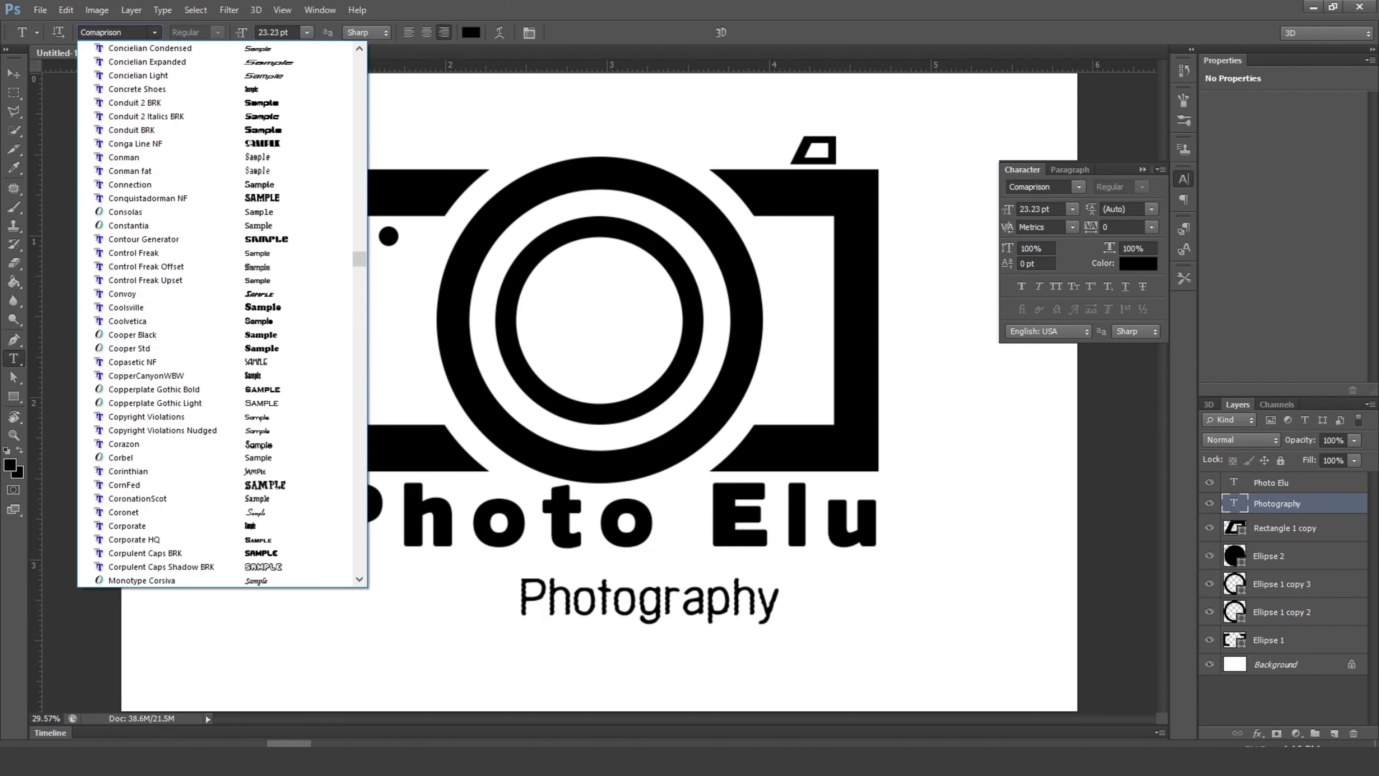
scroll(223, 313, "down", 6)
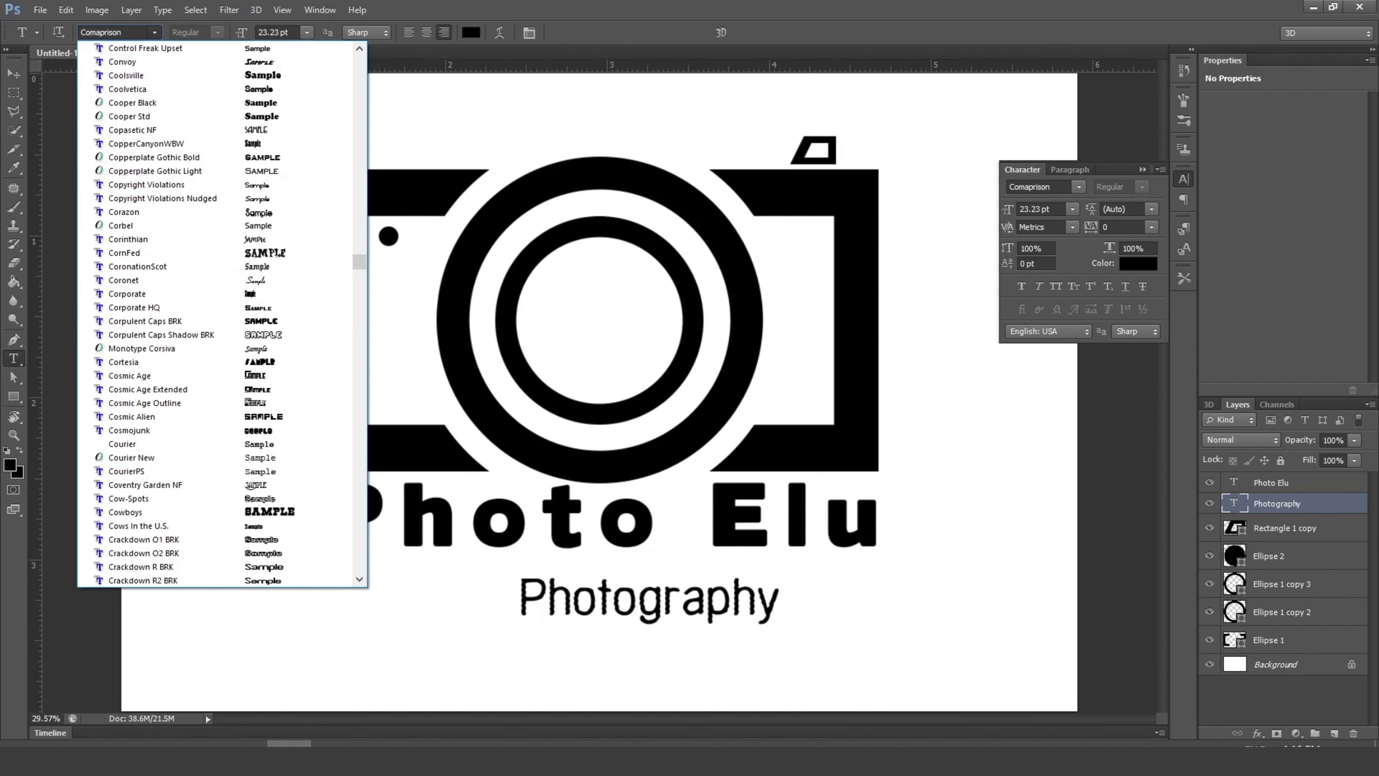
left_click(244, 171)
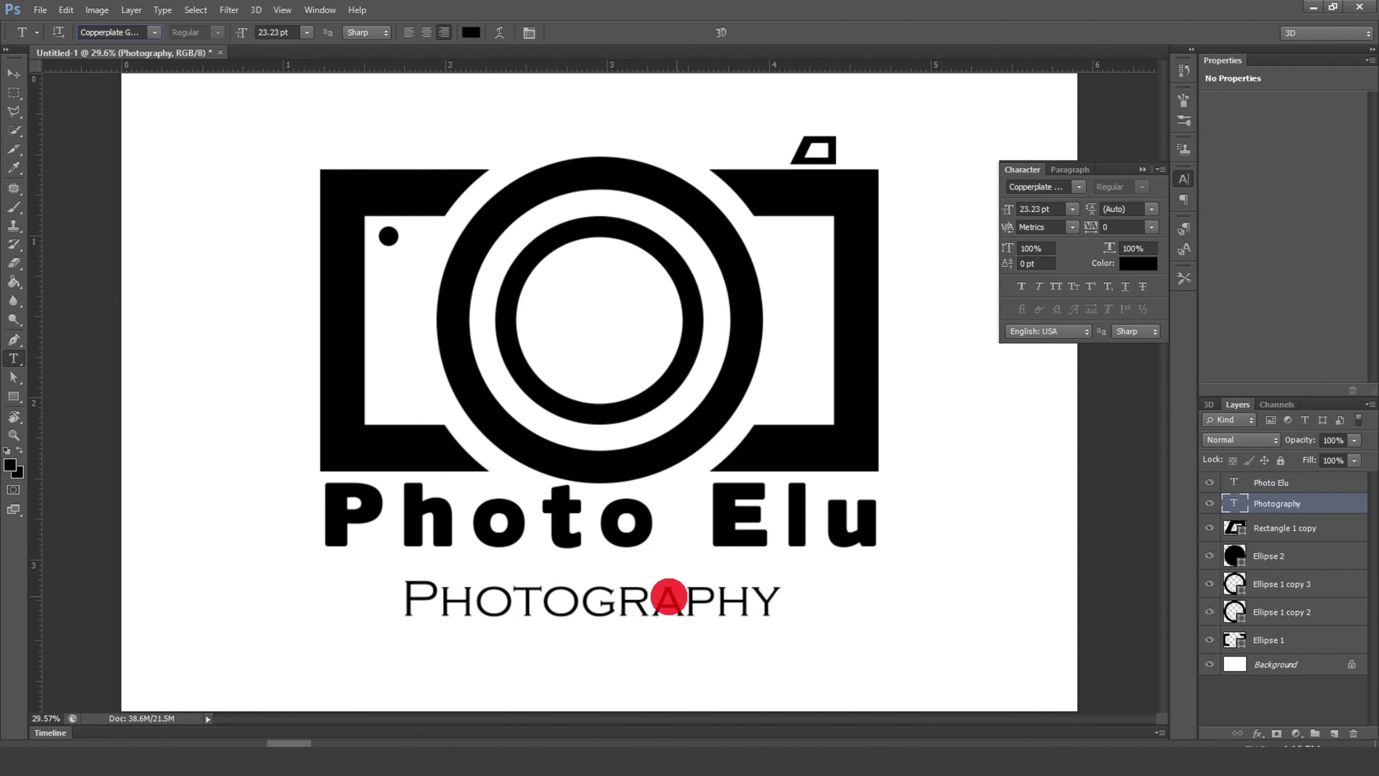
Step: Shrink the Photography text slightly to 18.23 pt with Free Transform
key("v")
key("ctrl+t")
mouse_move(784, 576)
left_mouse_down()
mouse_move(701, 589)
mouse_move(733, 579)
left_mouse_up()
Step: Confirm the smaller PHOTOGRAPHY size, then try tracking values 100, 200, 480 and 660
key("Return")
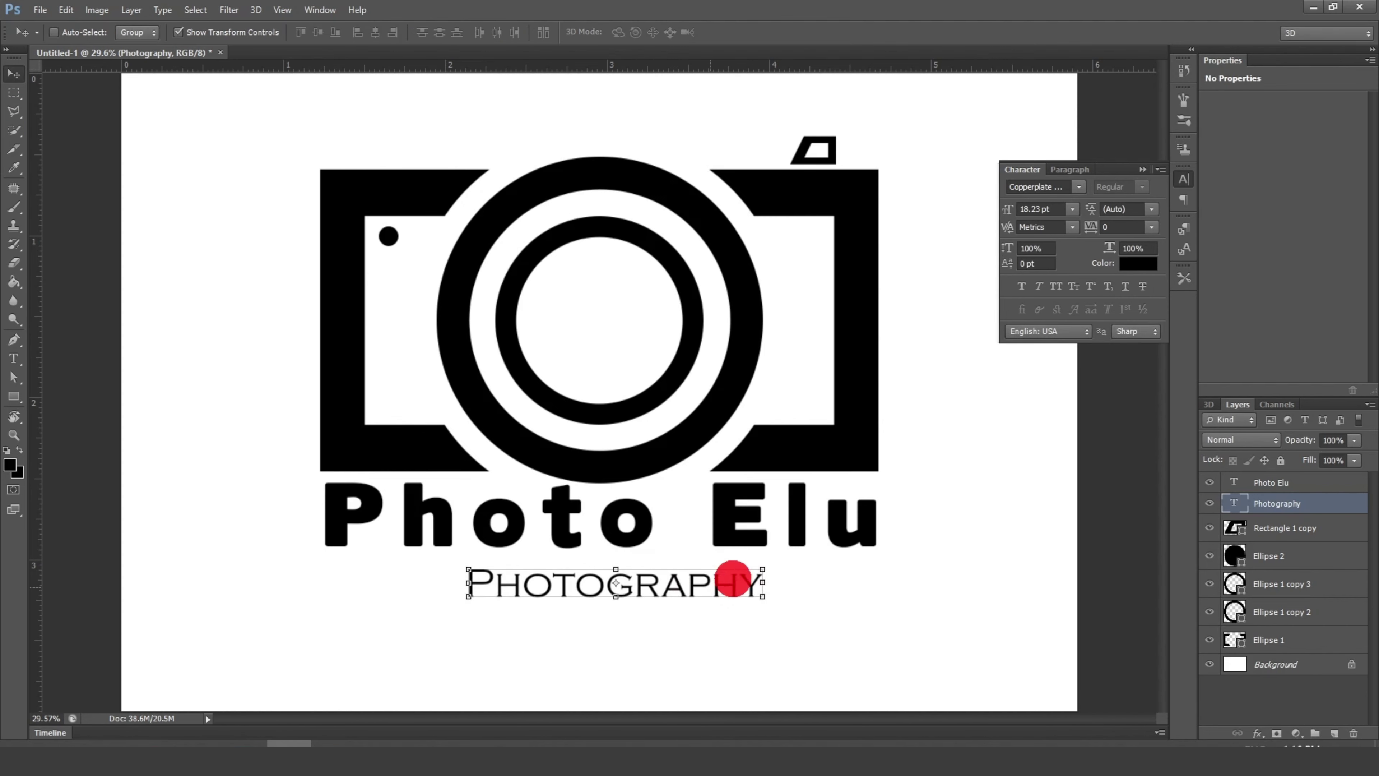
left_click(1151, 227)
left_click(1134, 463)
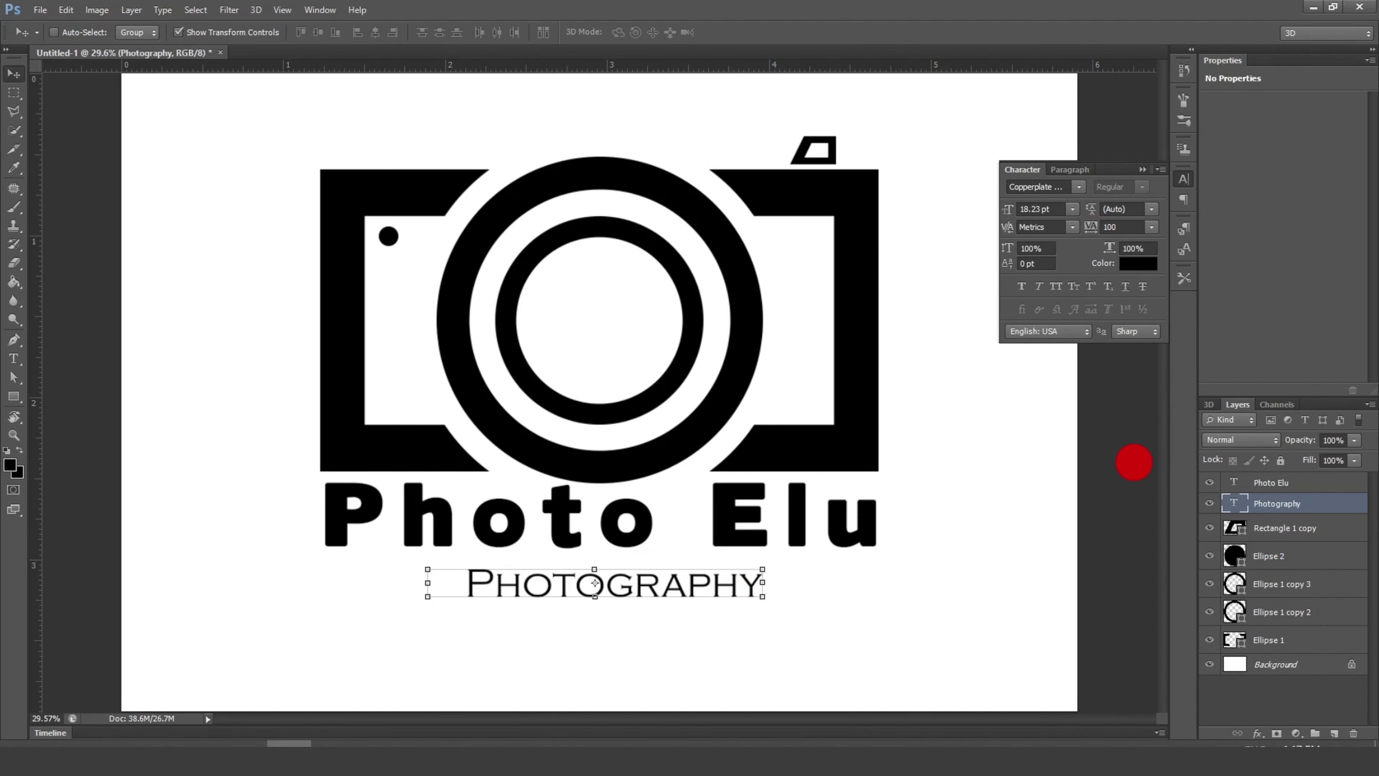
left_click(1152, 226)
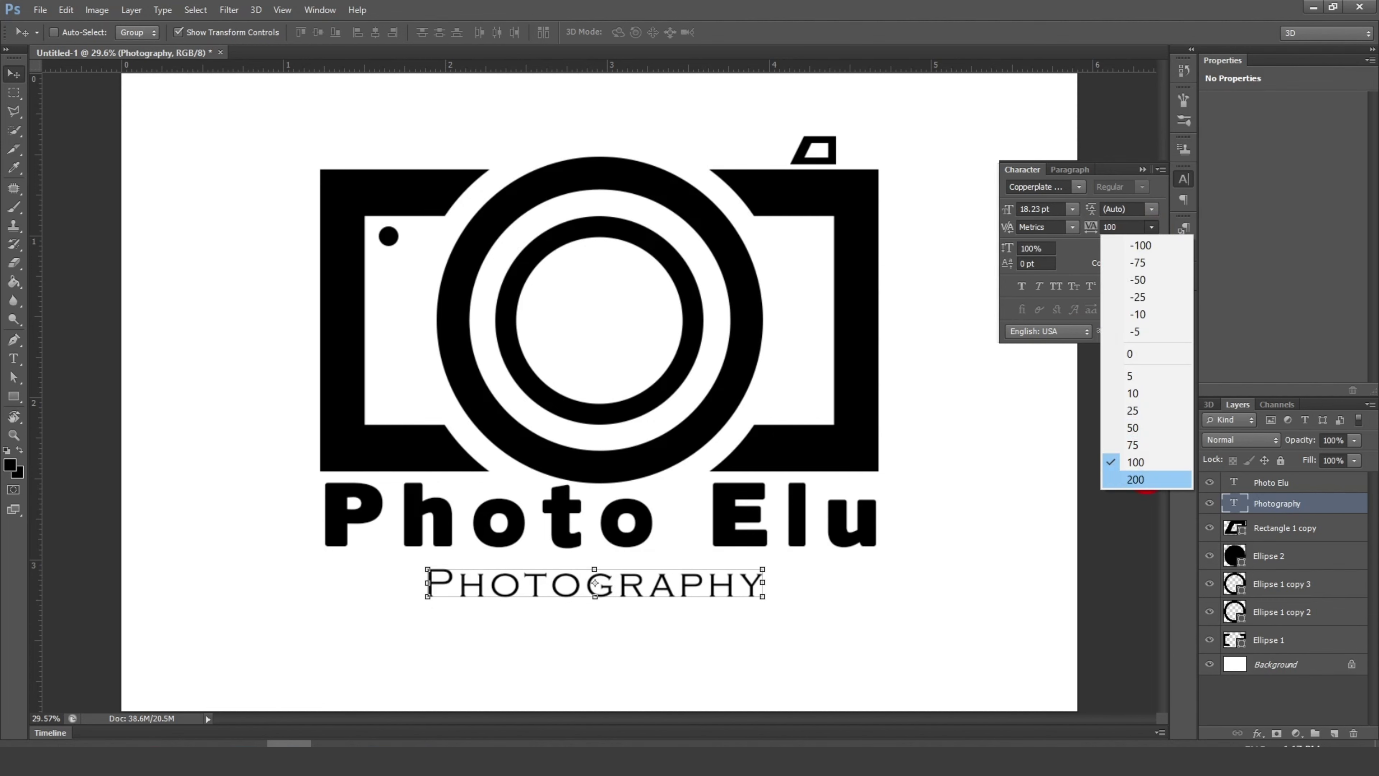
left_click(1140, 480)
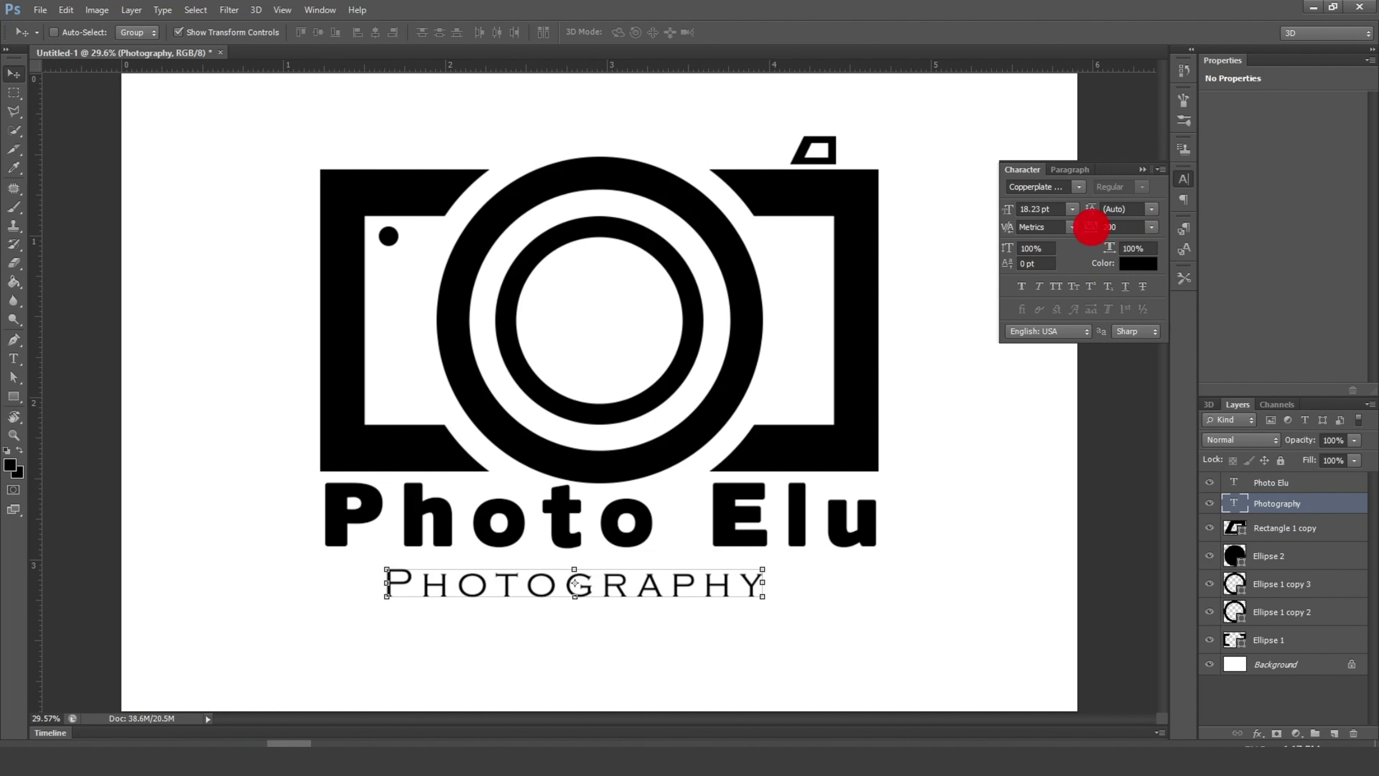
type("480")
key("Return")
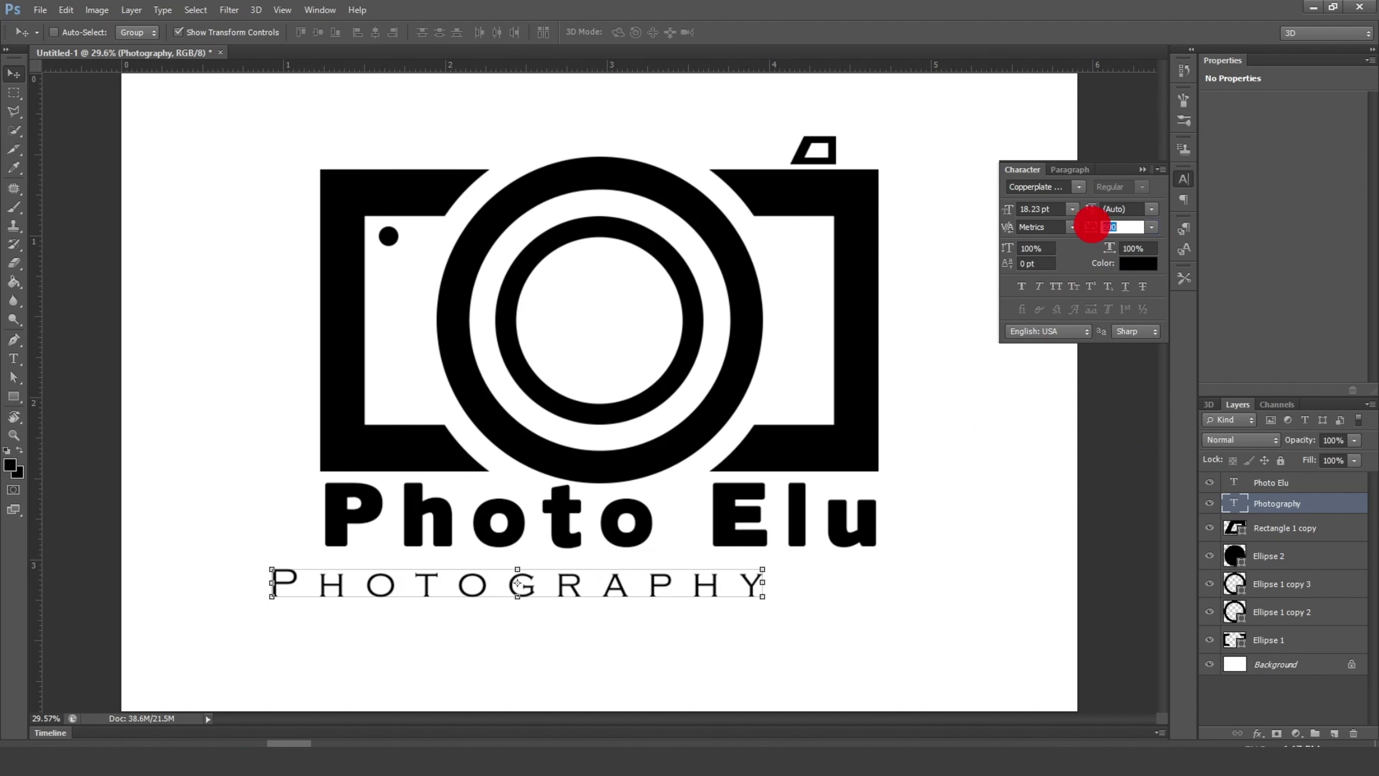
type("660")
key("Return")
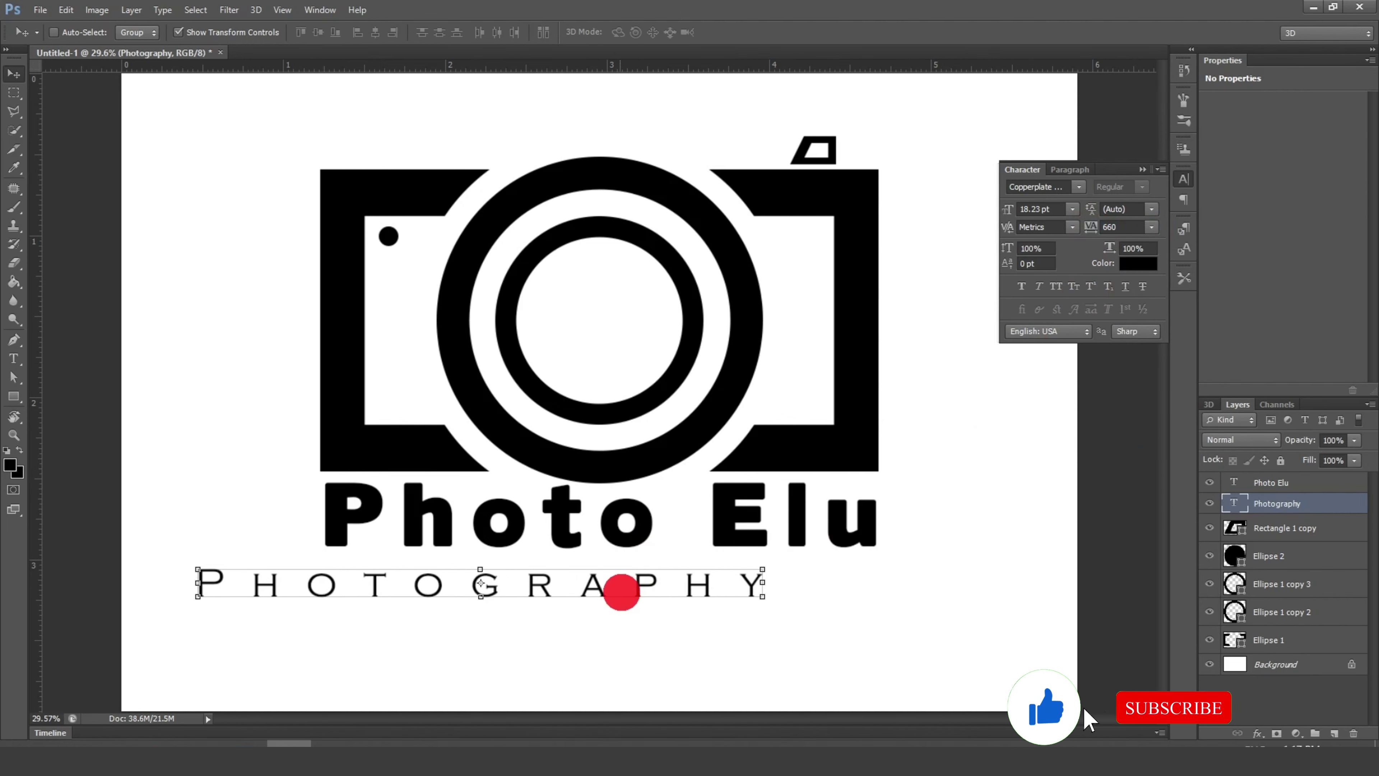
Step: Move PHOTOGRAPHY beneath 'Photo Elu' and set its tracking to 600
left_click_drag(621, 591, 805, 577)
left_click(1076, 227)
type("600")
key("Return")
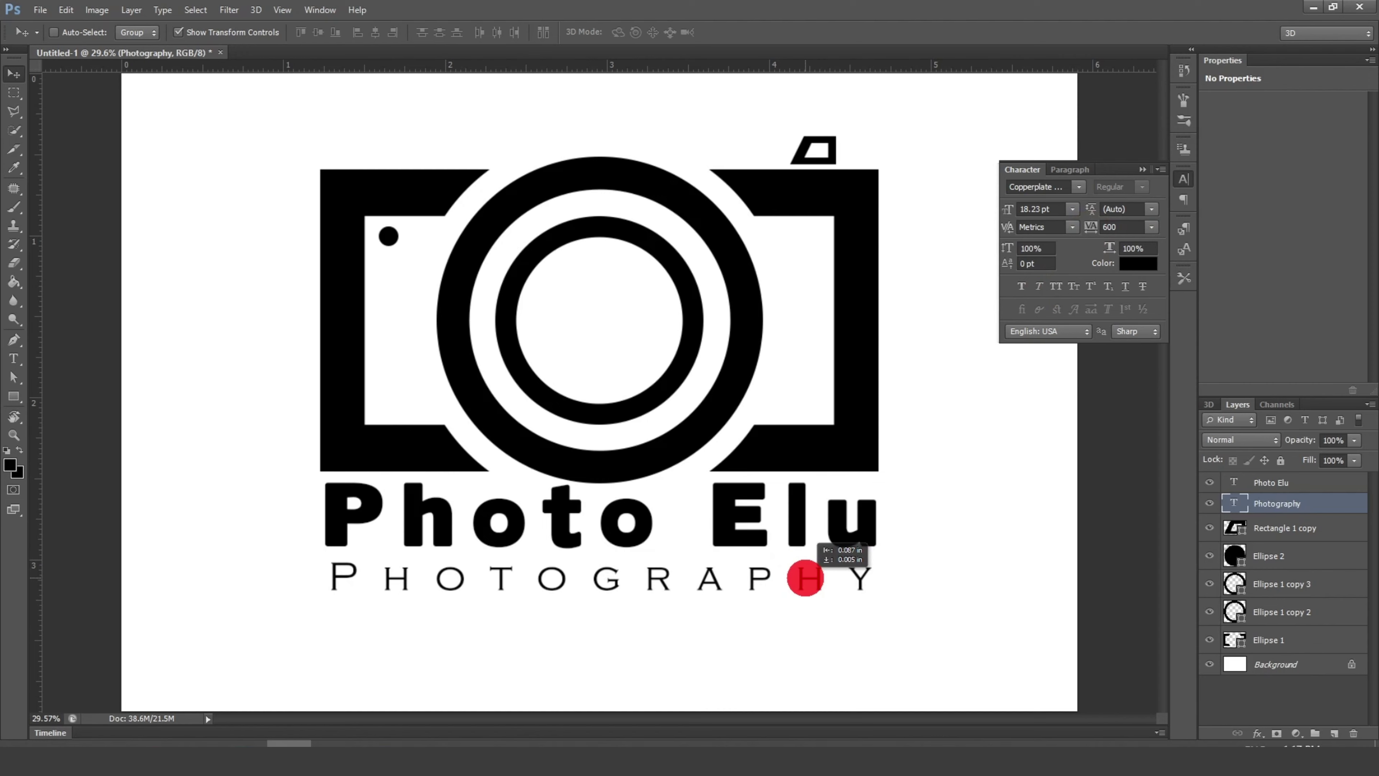
Step: Select both the Photo Elu and Photography text layers and move them together under the camera
left_click(1143, 170)
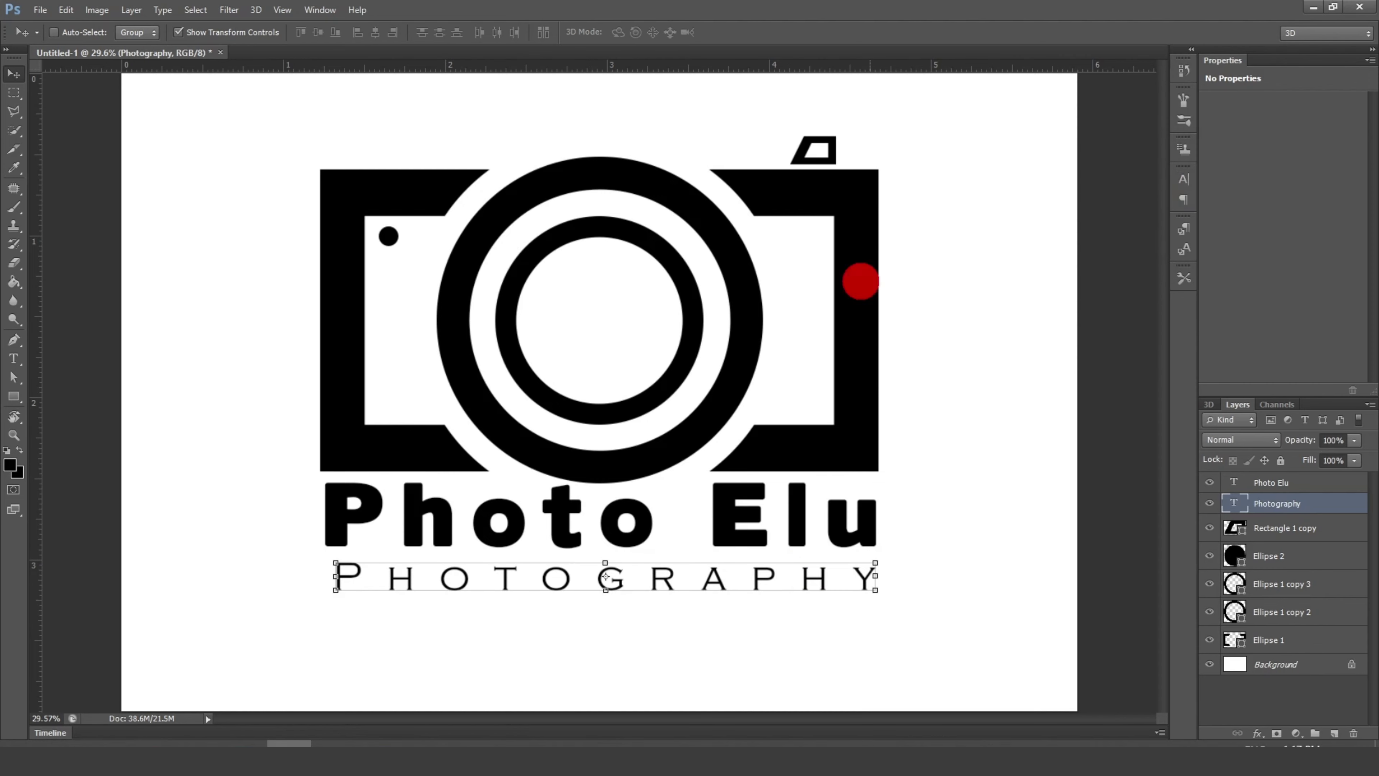
scroll(713, 357, "down", 2)
left_click(1287, 483, "ctrl")
scroll(637, 494, "up", 2)
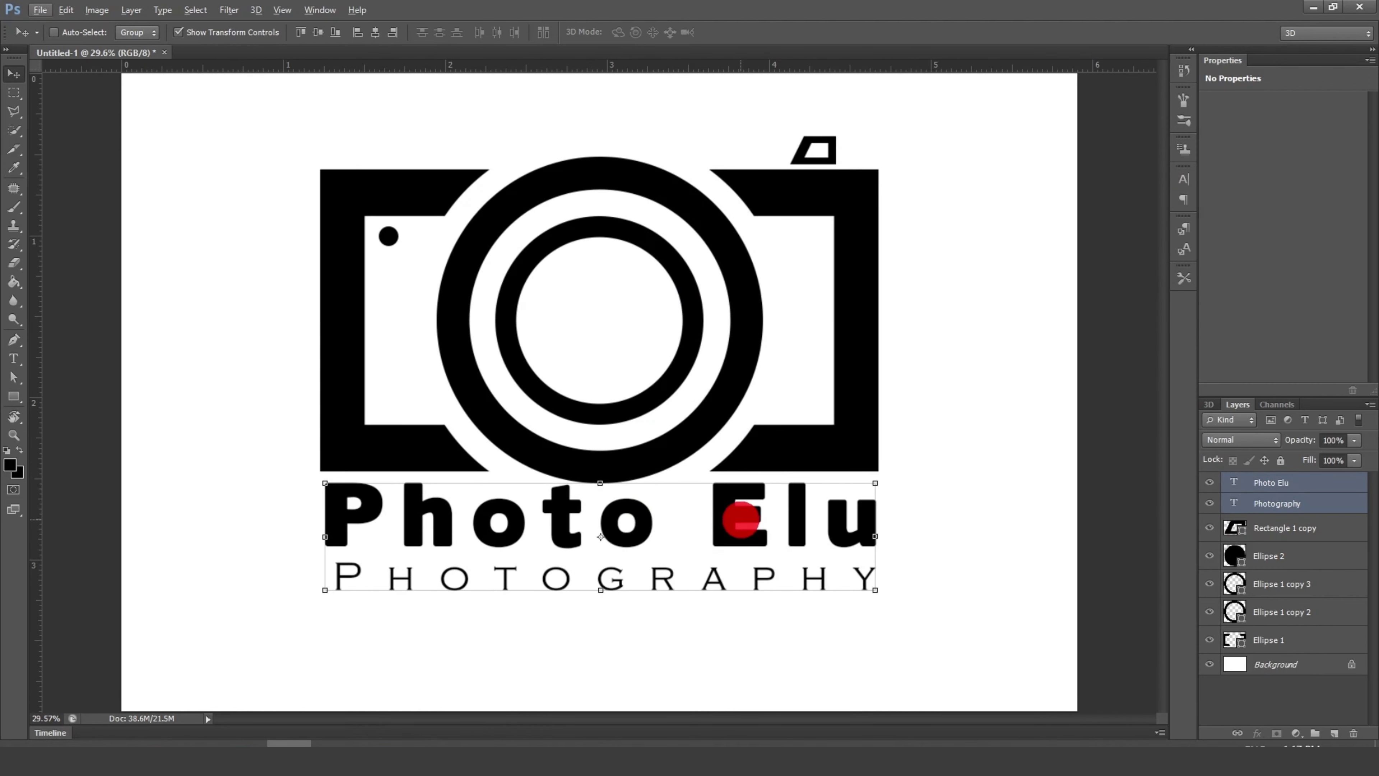
left_click_drag(739, 524, 729, 539)
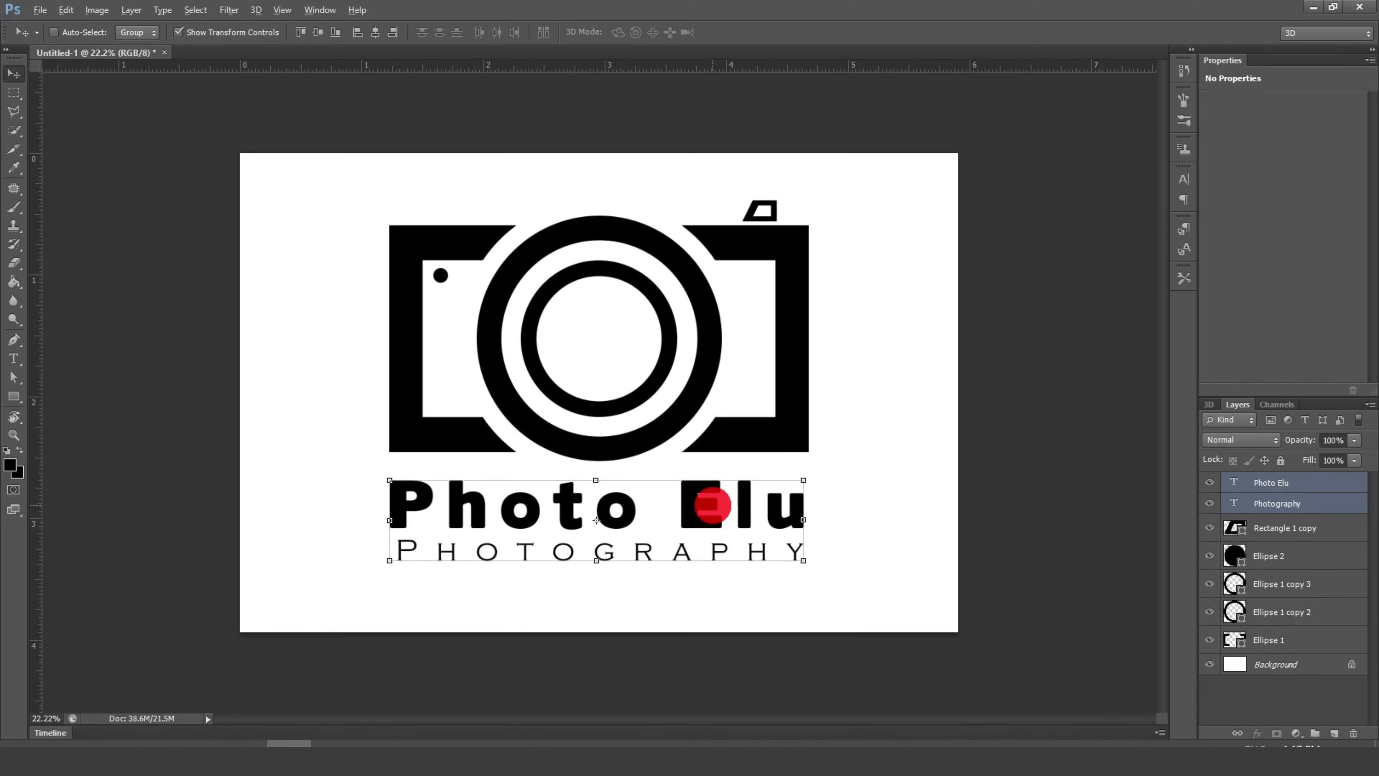
Step: Select all logo layers from Photo Elu to Ellipse 1, scale them down to about 94.78%, and centre them on the canvas
scroll(729, 540, "down", 2)
scroll(685, 457, "up", 1)
left_click(1284, 641, "shift")
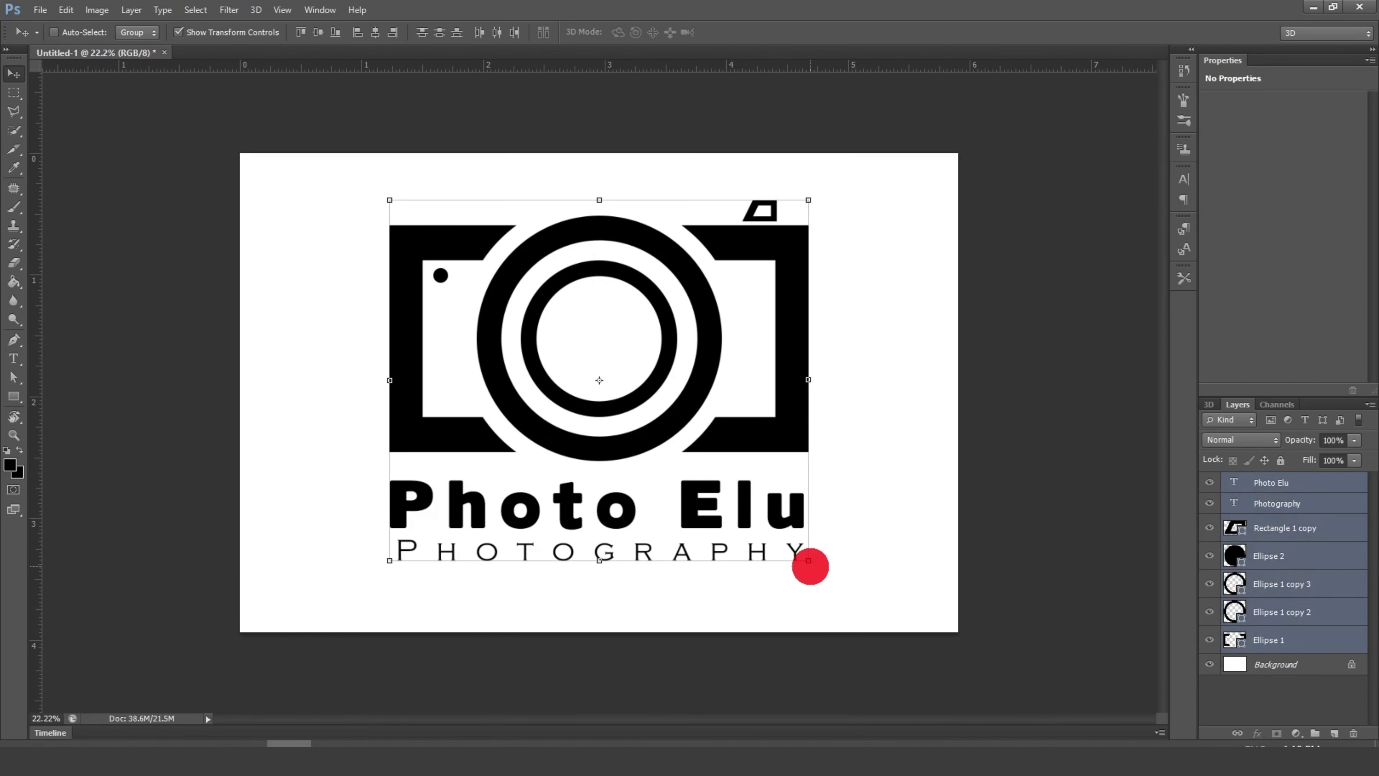
left_click_drag(807, 558, 786, 542)
left_click_drag(635, 286, 660, 307)
key("Return")
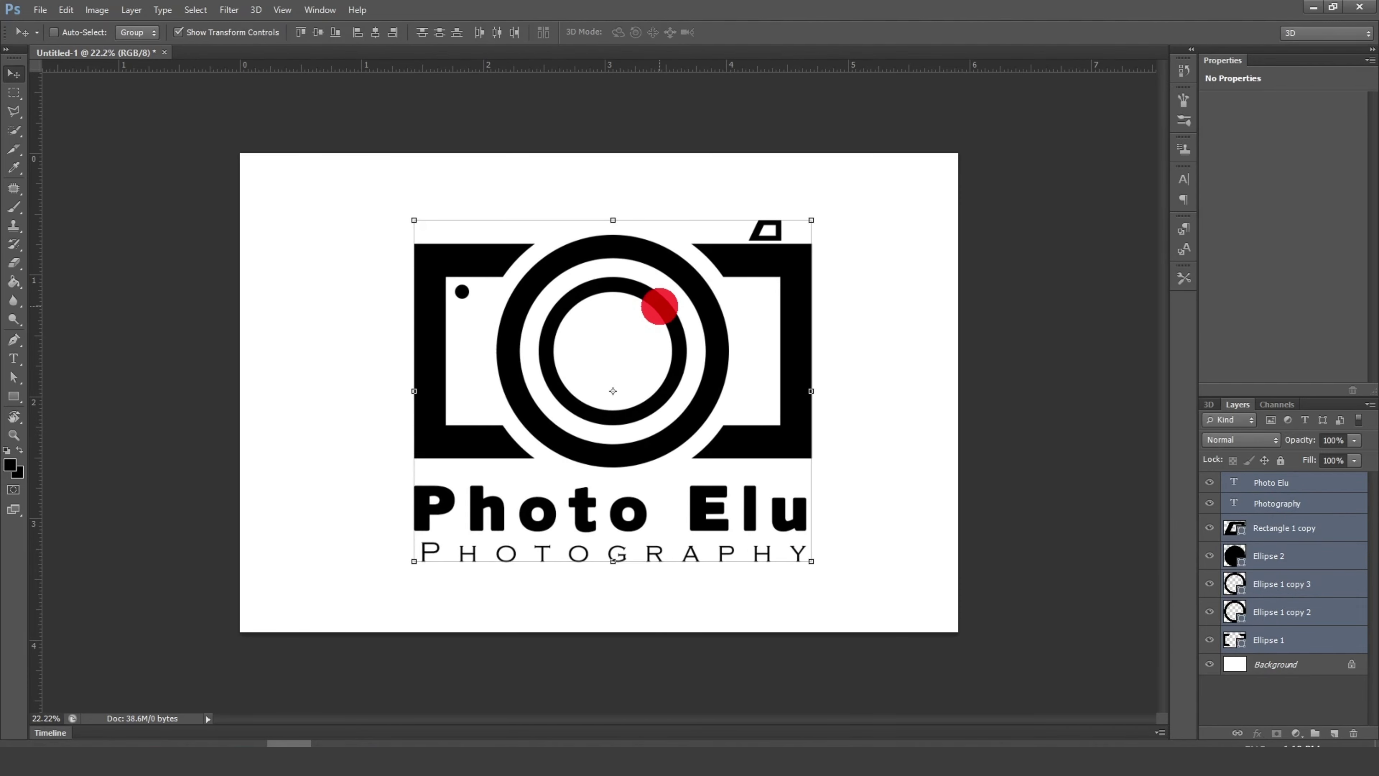
Step: Preview the logo at print size and full-screen with panels hidden, then restore the canvas fit
right_click(653, 300)
left_click(700, 344)
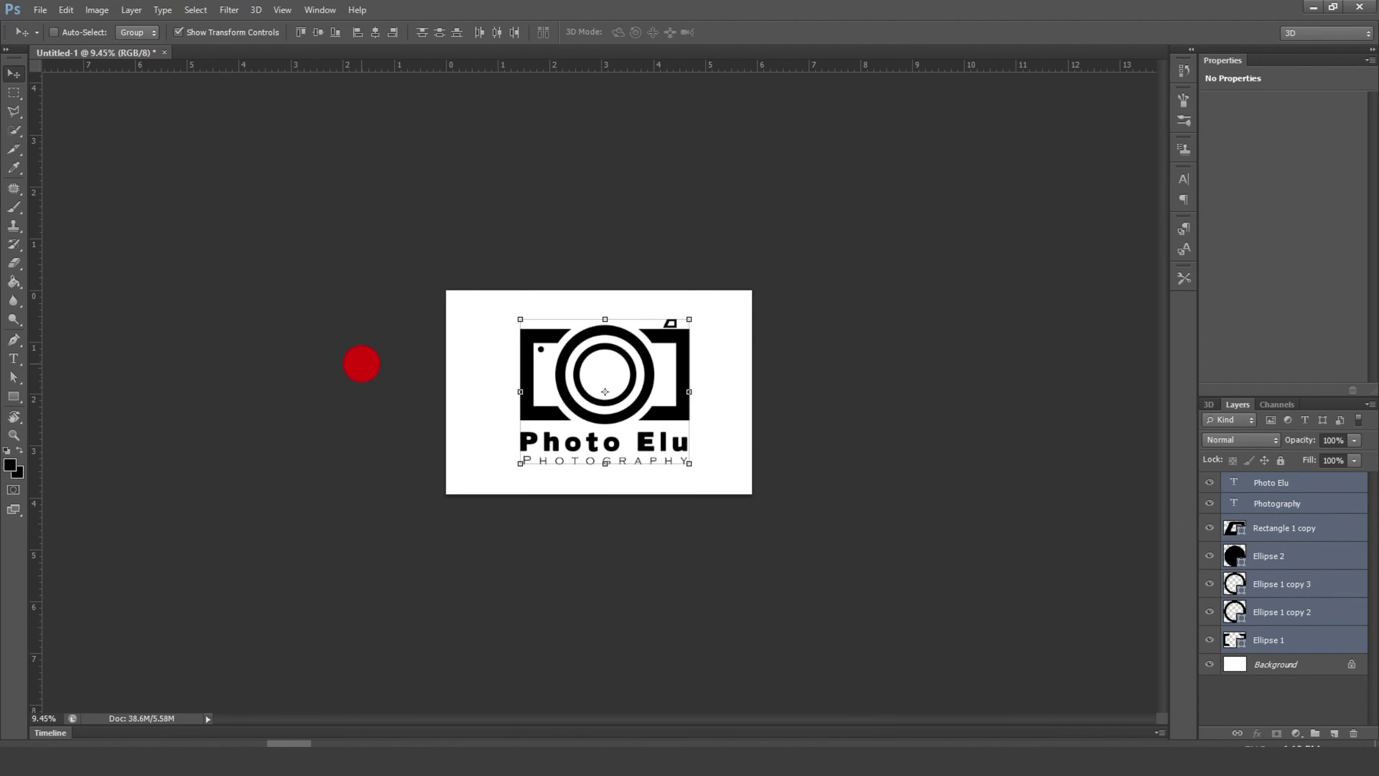
key("Tab")
key("ctrl+0")
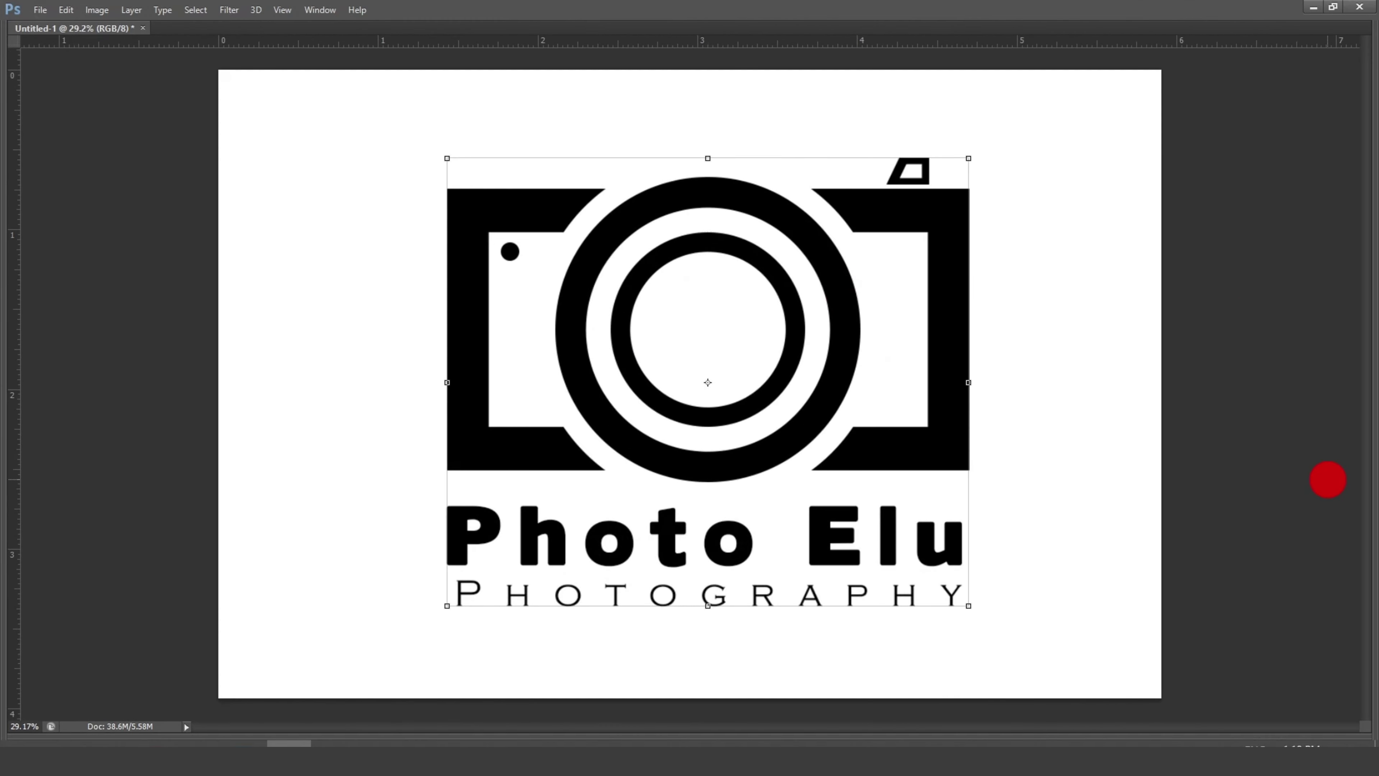
key("Tab")
key("ctrl+0")
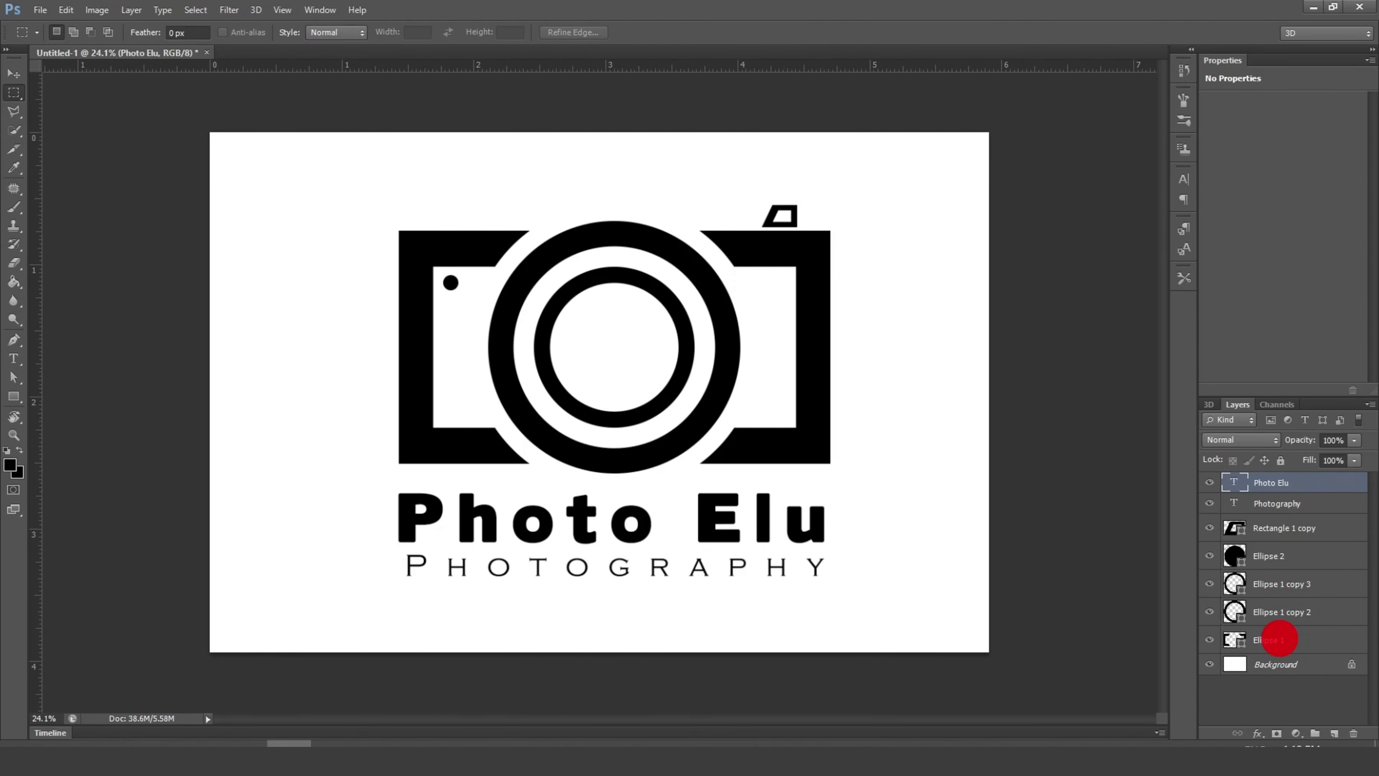
Step: Group layers Photo Elu through Ellipse 1 into Group 1 and begin renaming it
left_click(1280, 638, "shift")
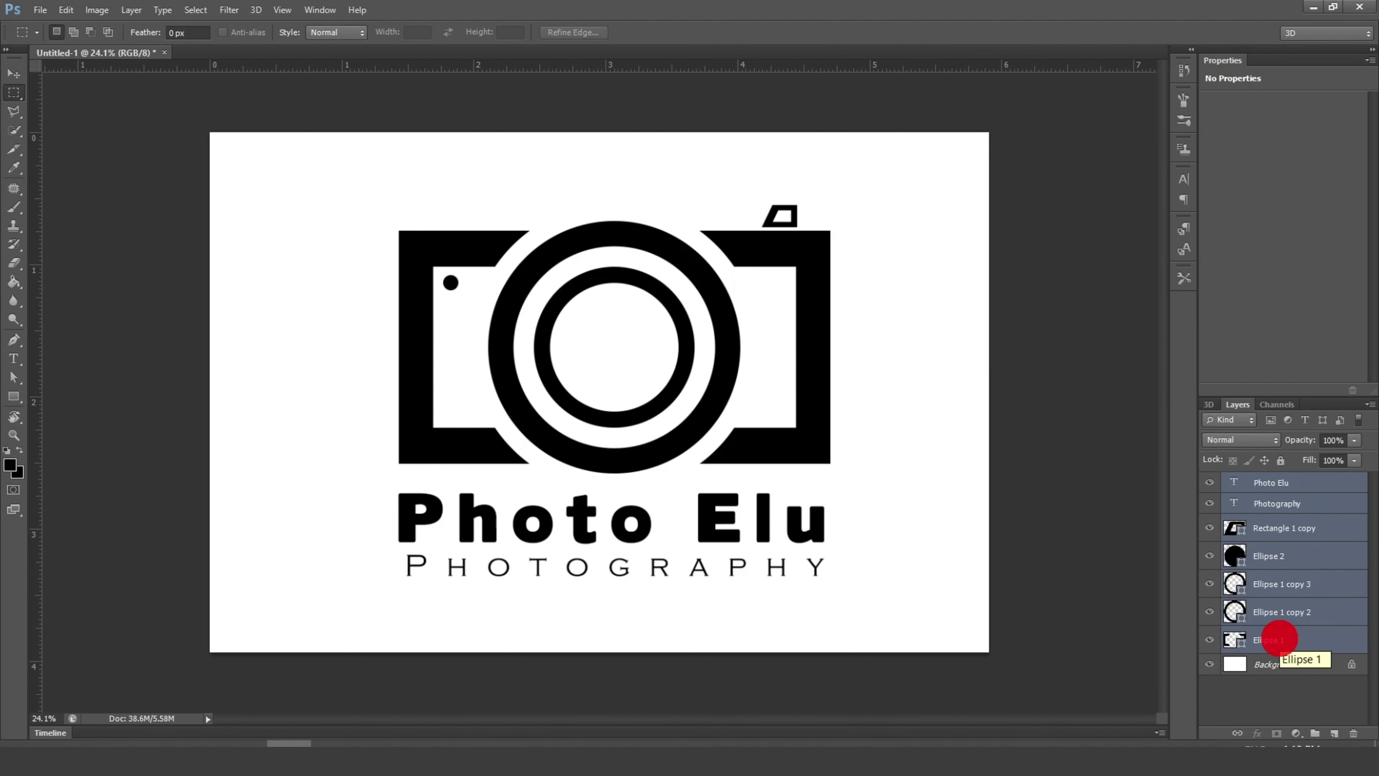
key("ctrl+g")
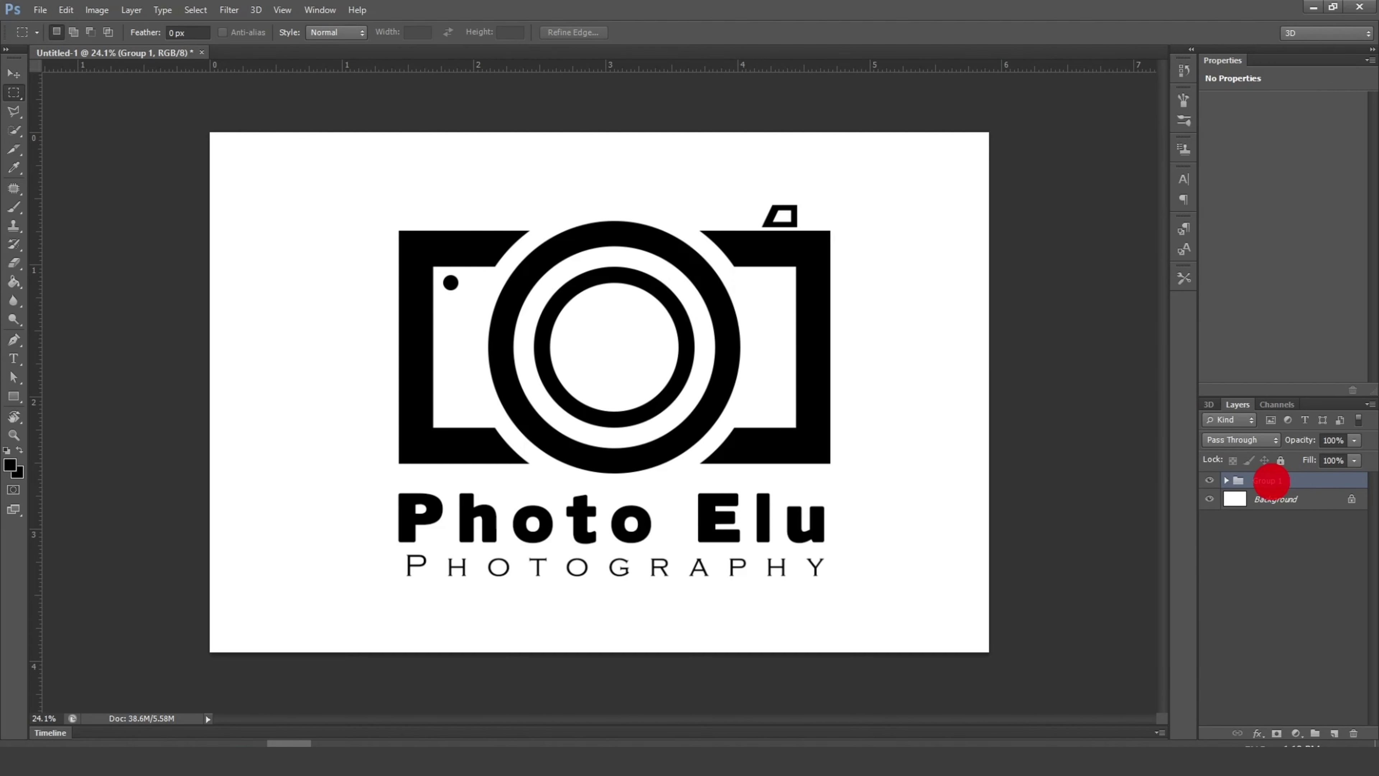
double_click(1268, 480)
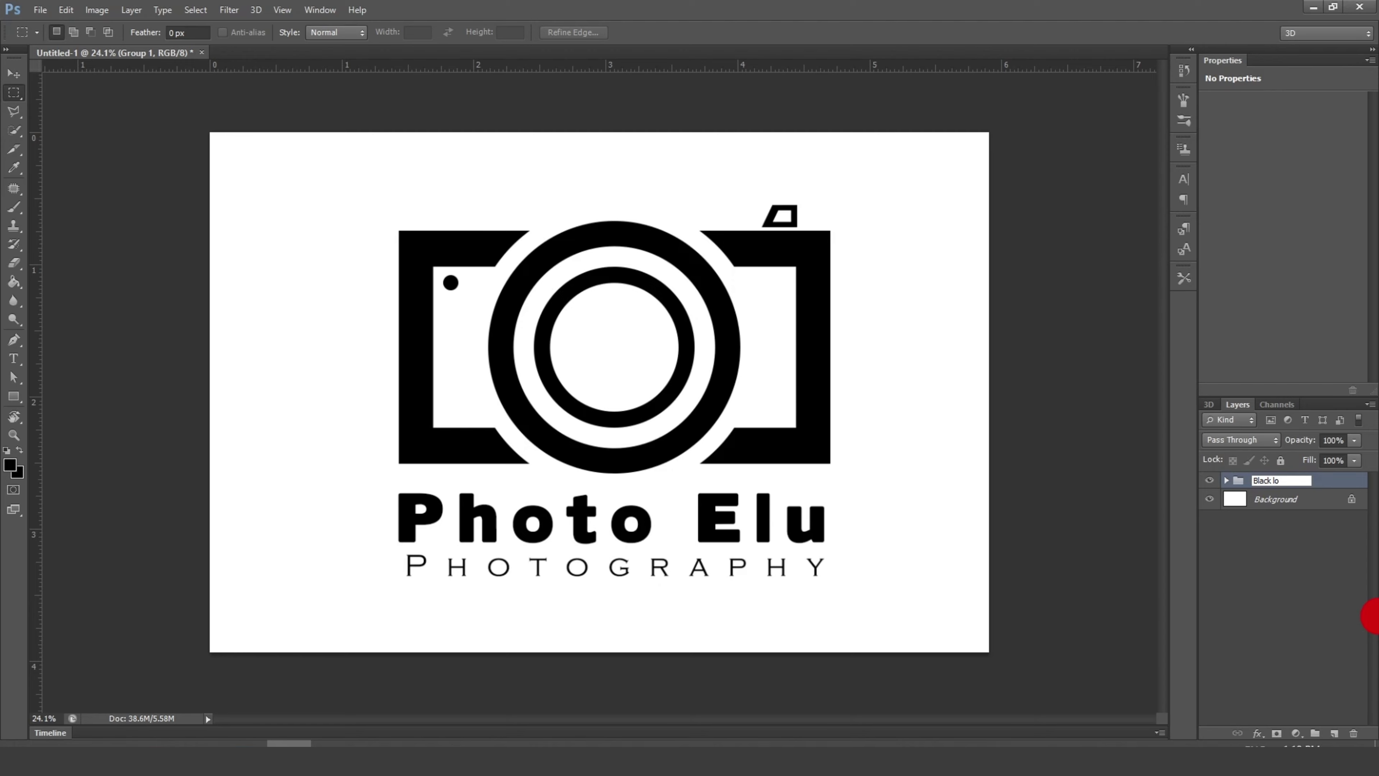
Step: Name the logo group 'Black logo' and duplicate it as 'Black logo copy'
key("Return")
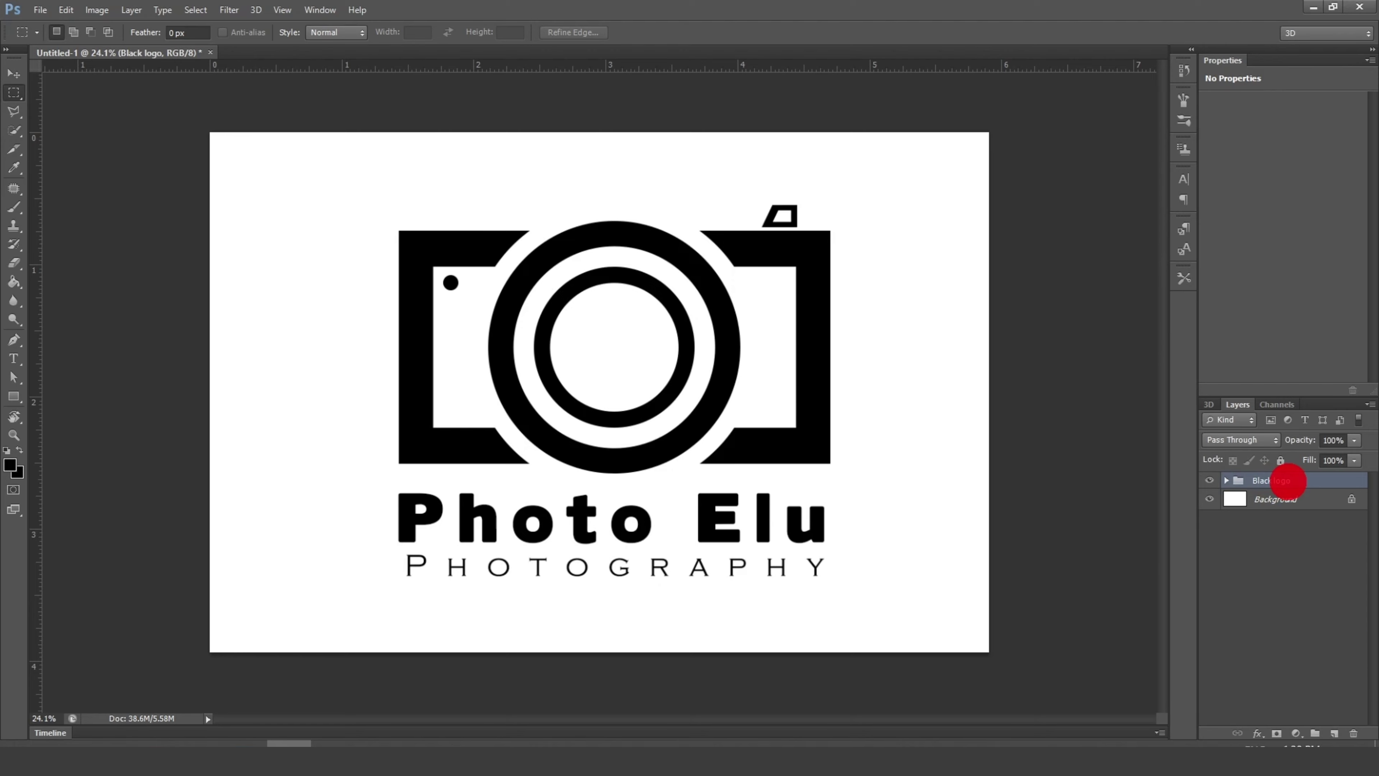
right_click(1287, 478)
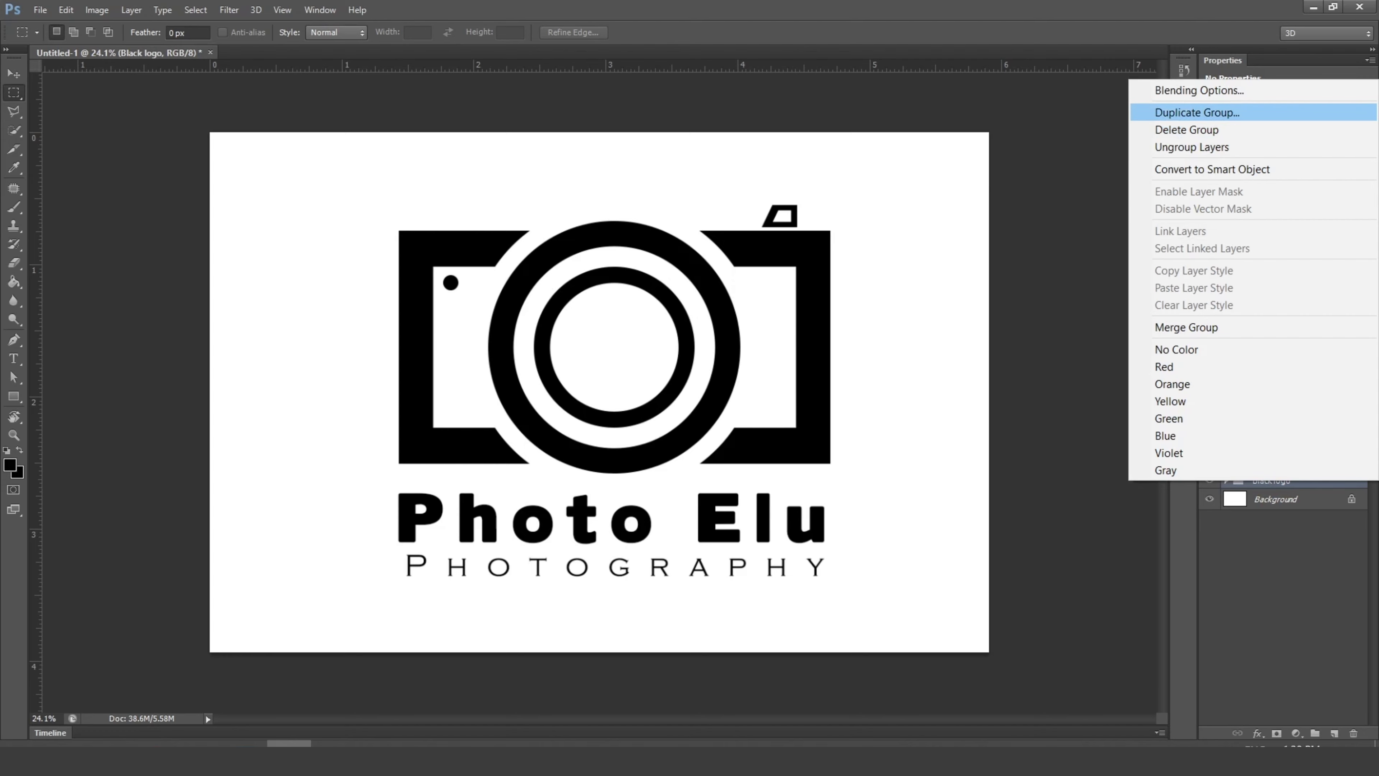
left_click(1197, 113)
left_click(813, 236)
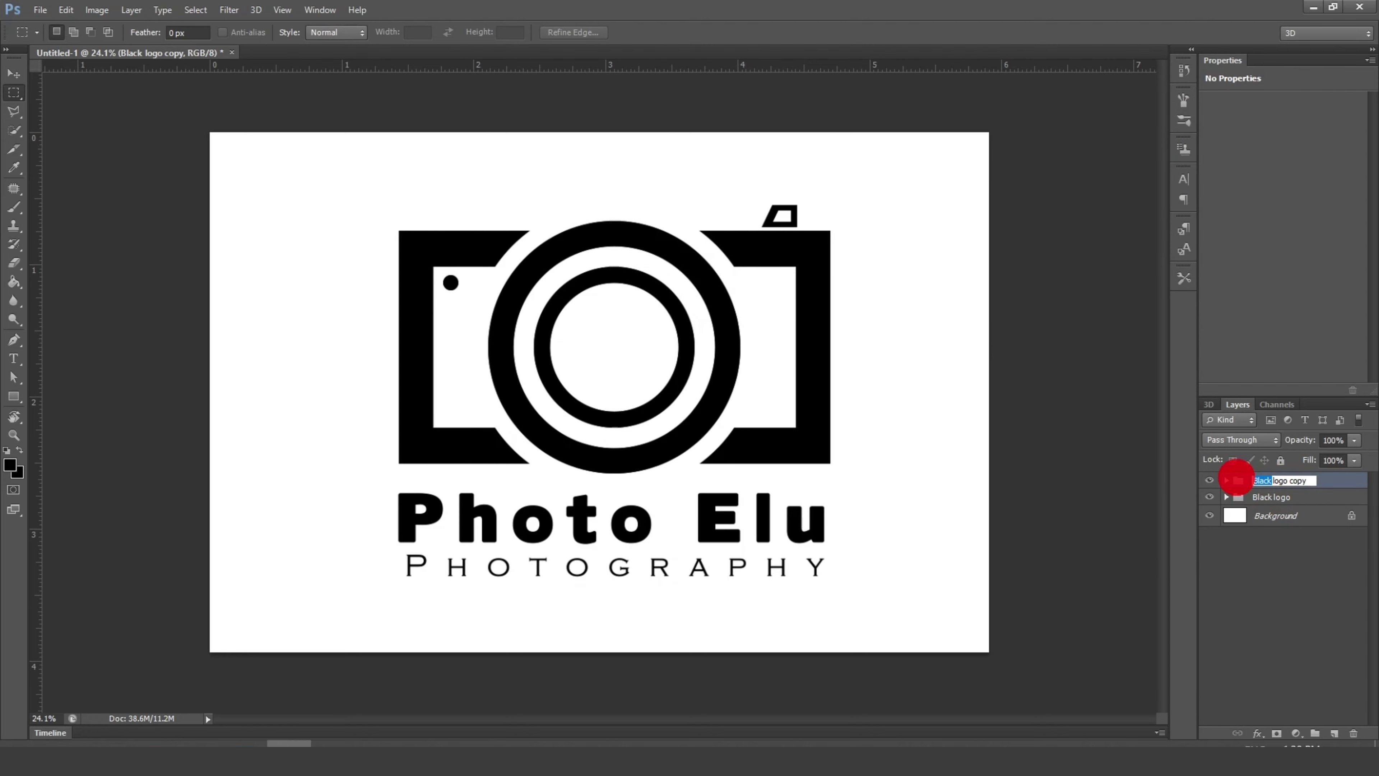
key("BackSpace")
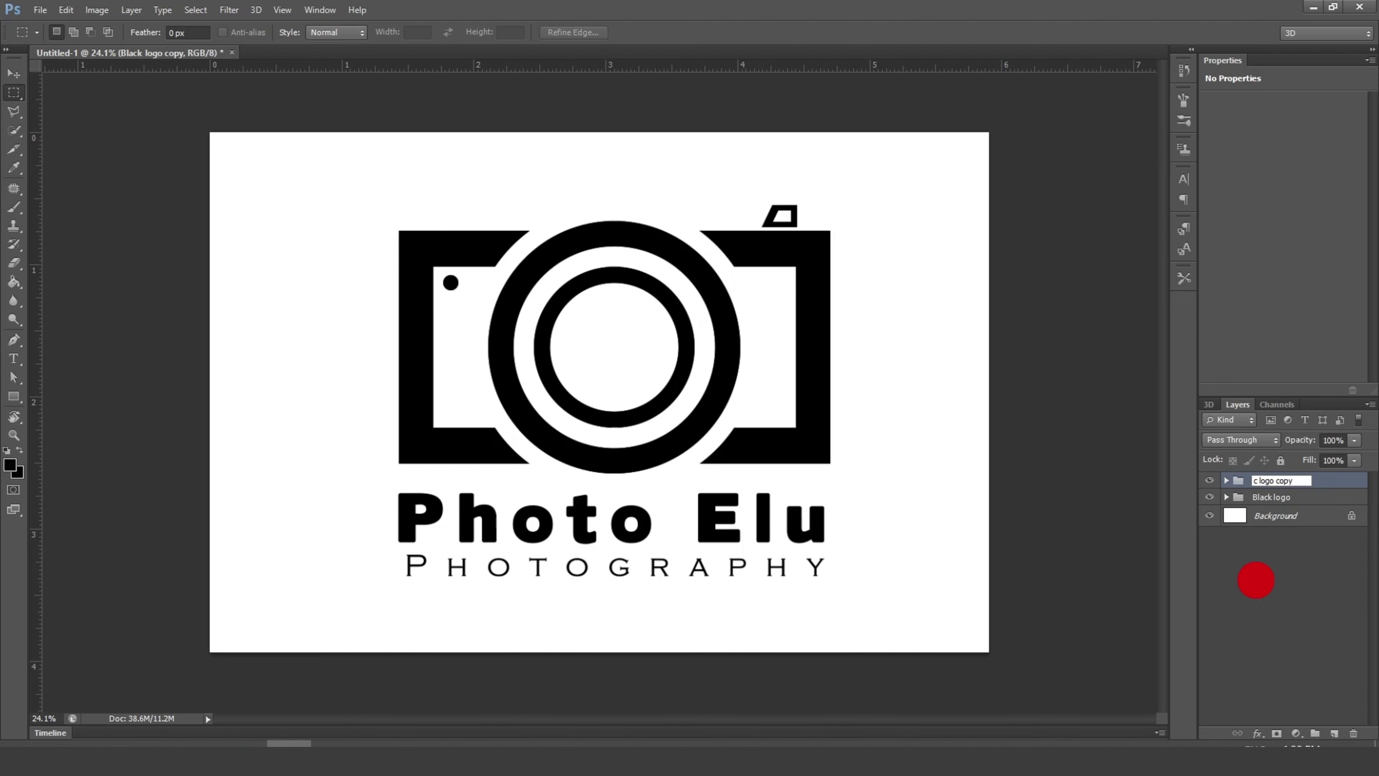
type("o")
key("Escape")
key("v")
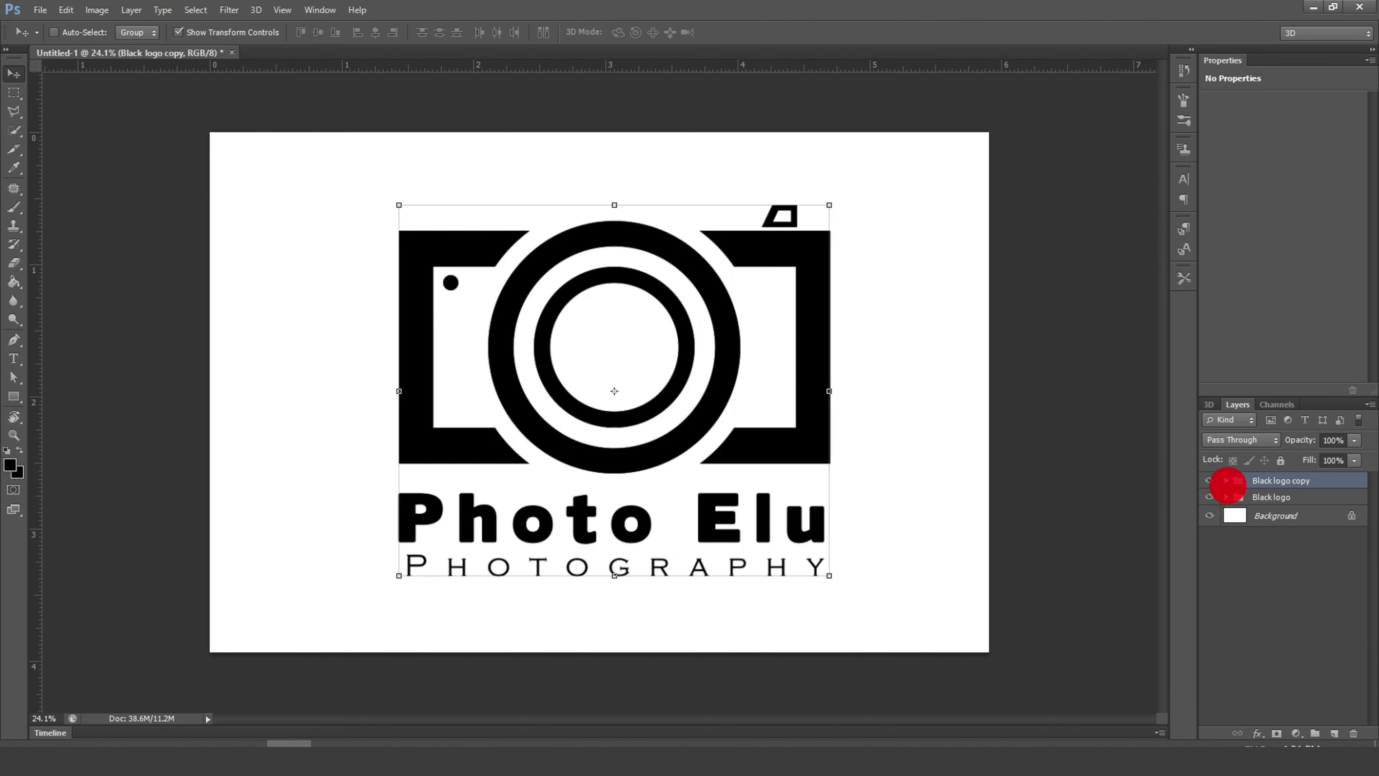
Step: Edit the Photo Elu text in Black logo copy and try text colours in the picker
left_click(1226, 480)
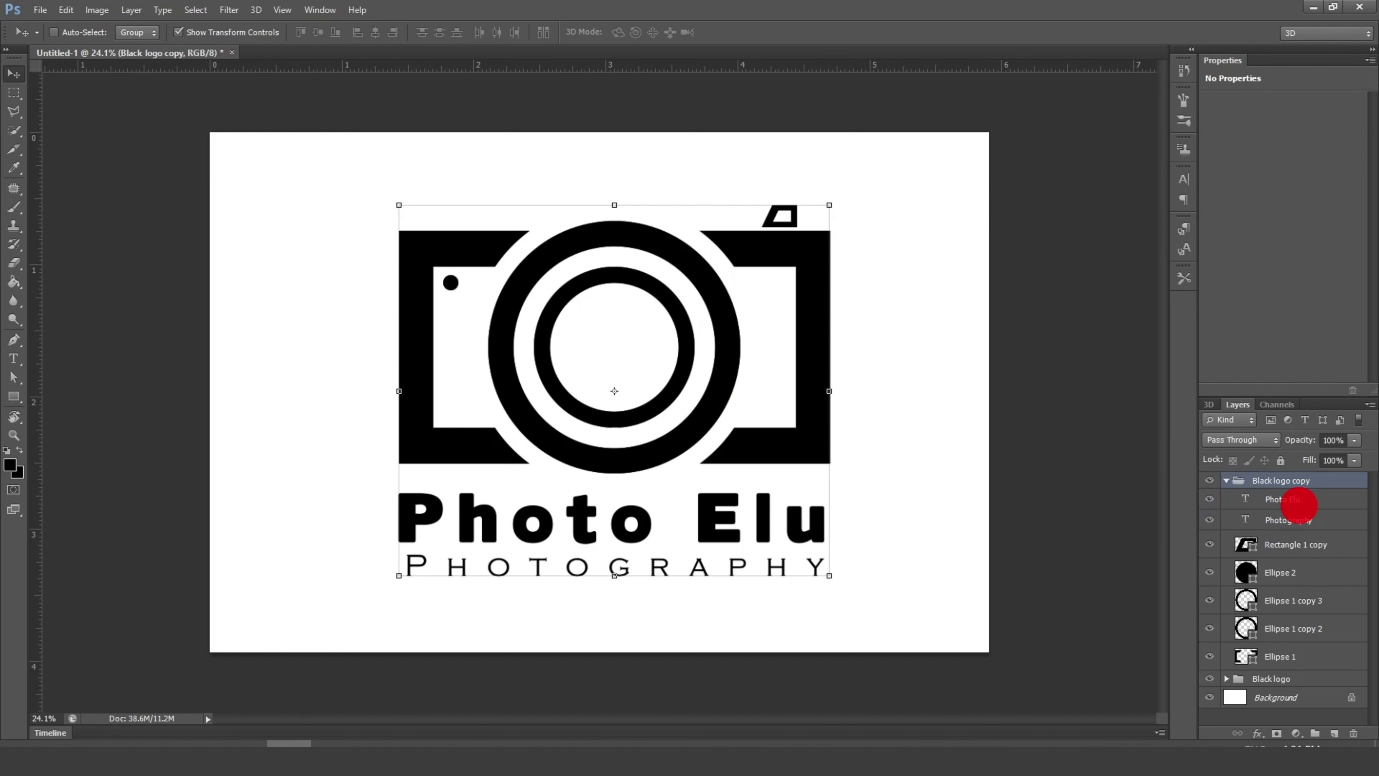
left_click(1305, 500)
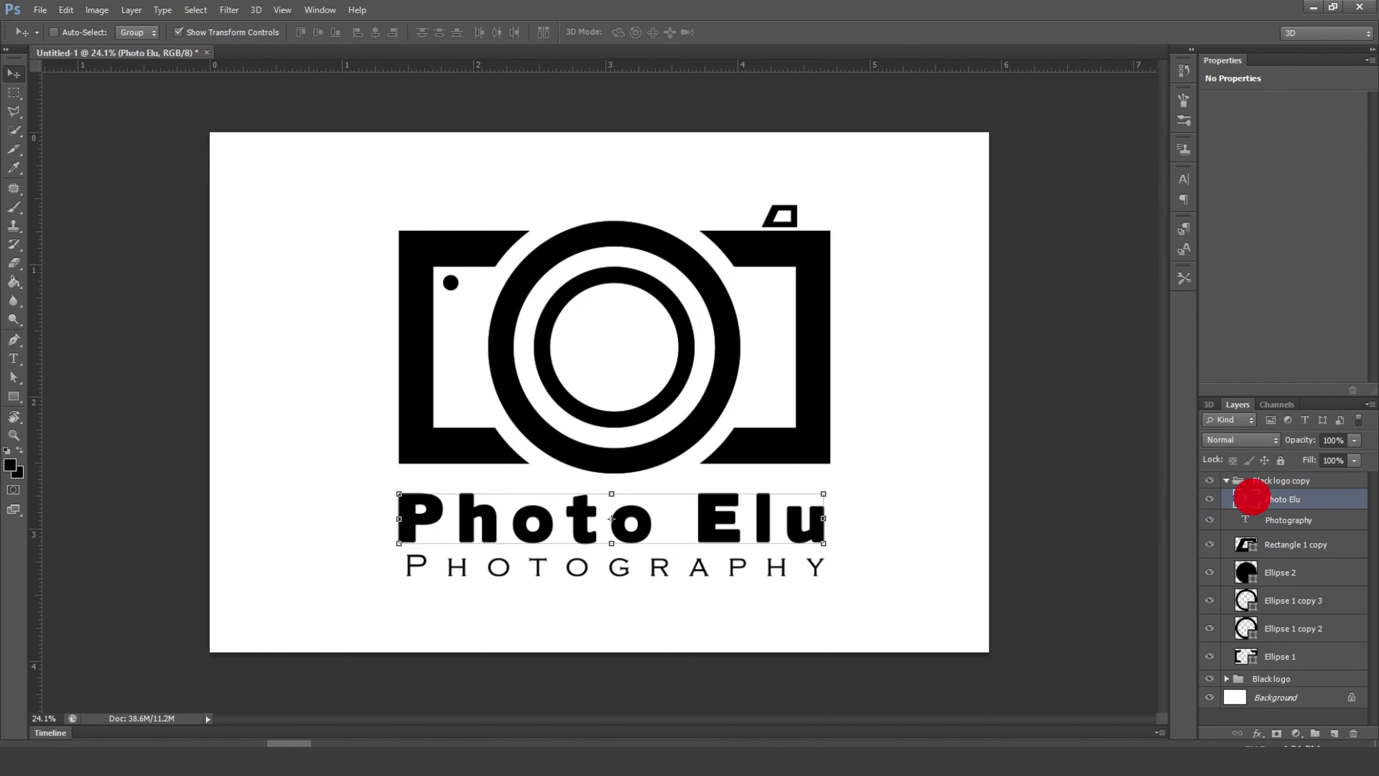
double_click(1247, 496)
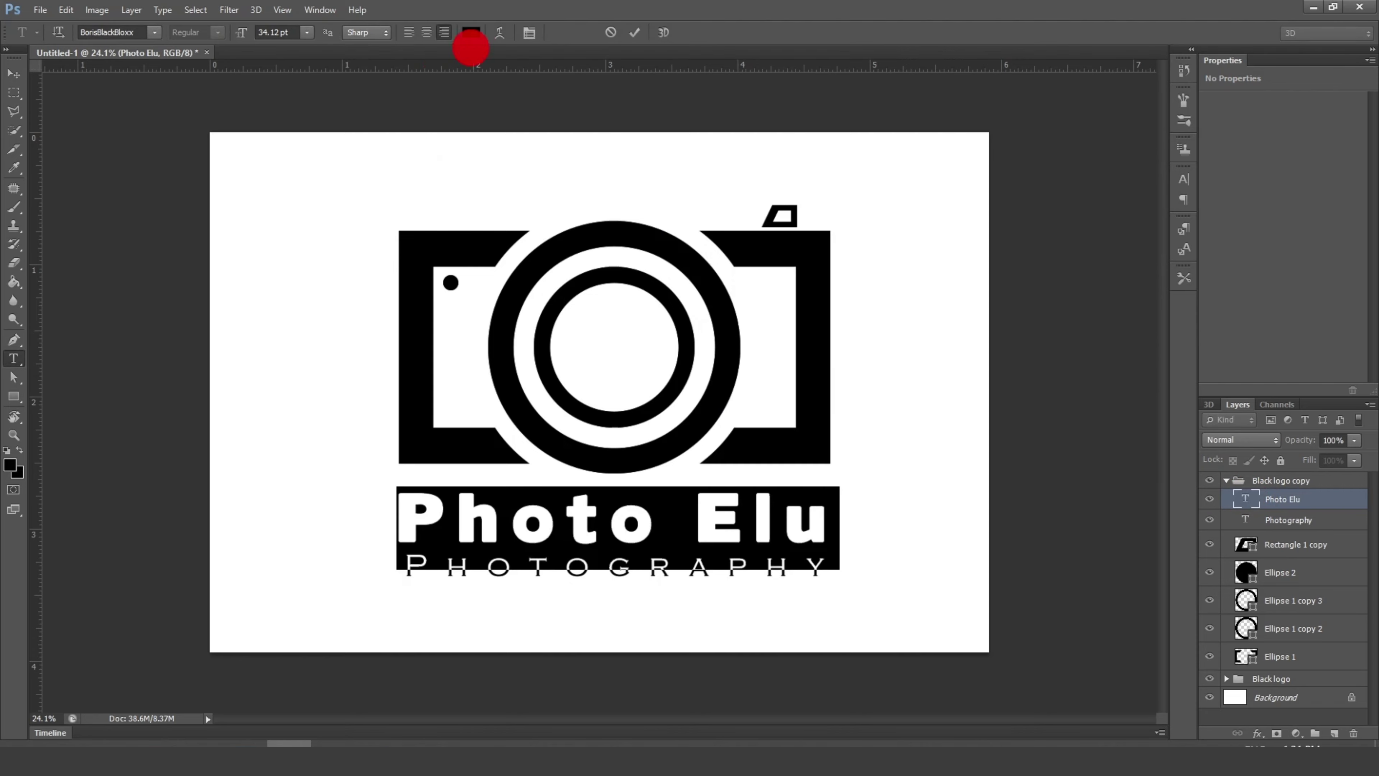
left_click(472, 32)
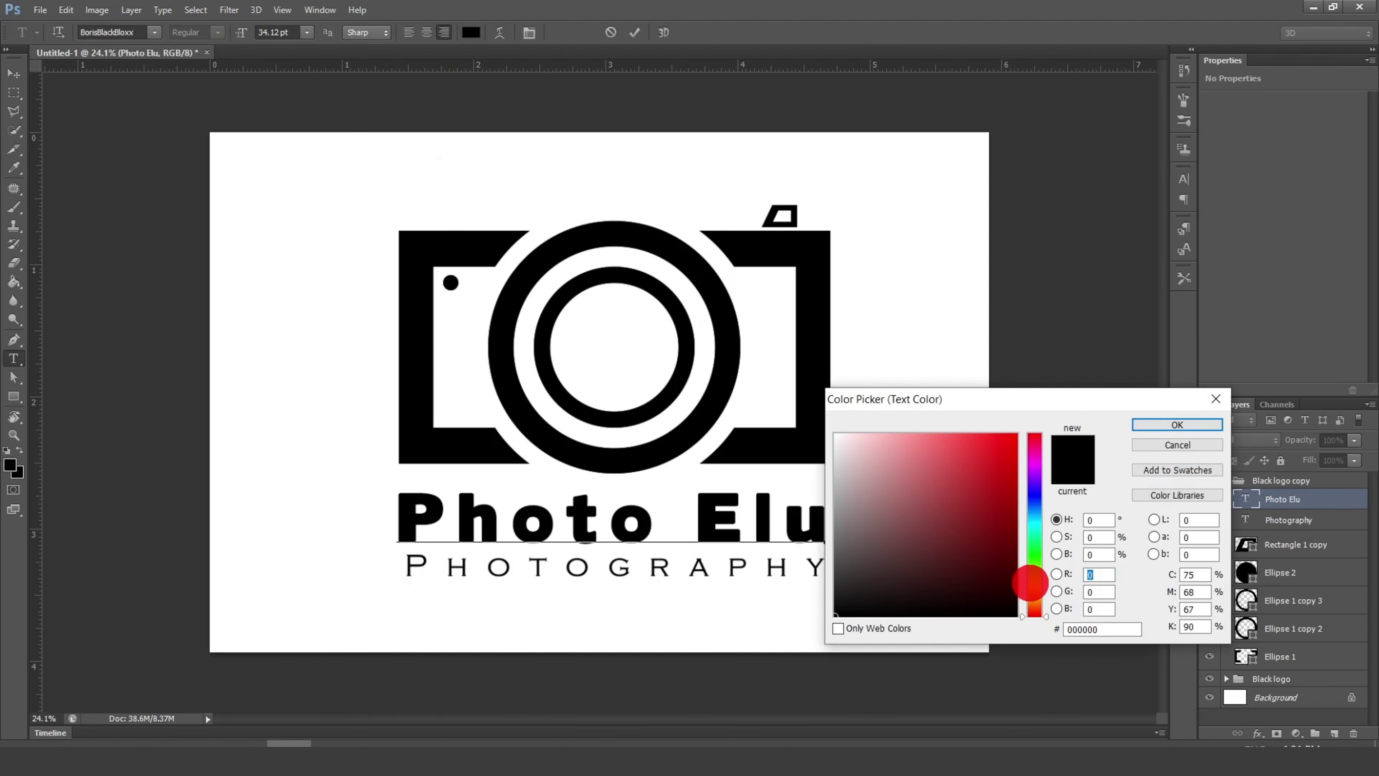
left_click(1034, 574)
left_click(977, 444)
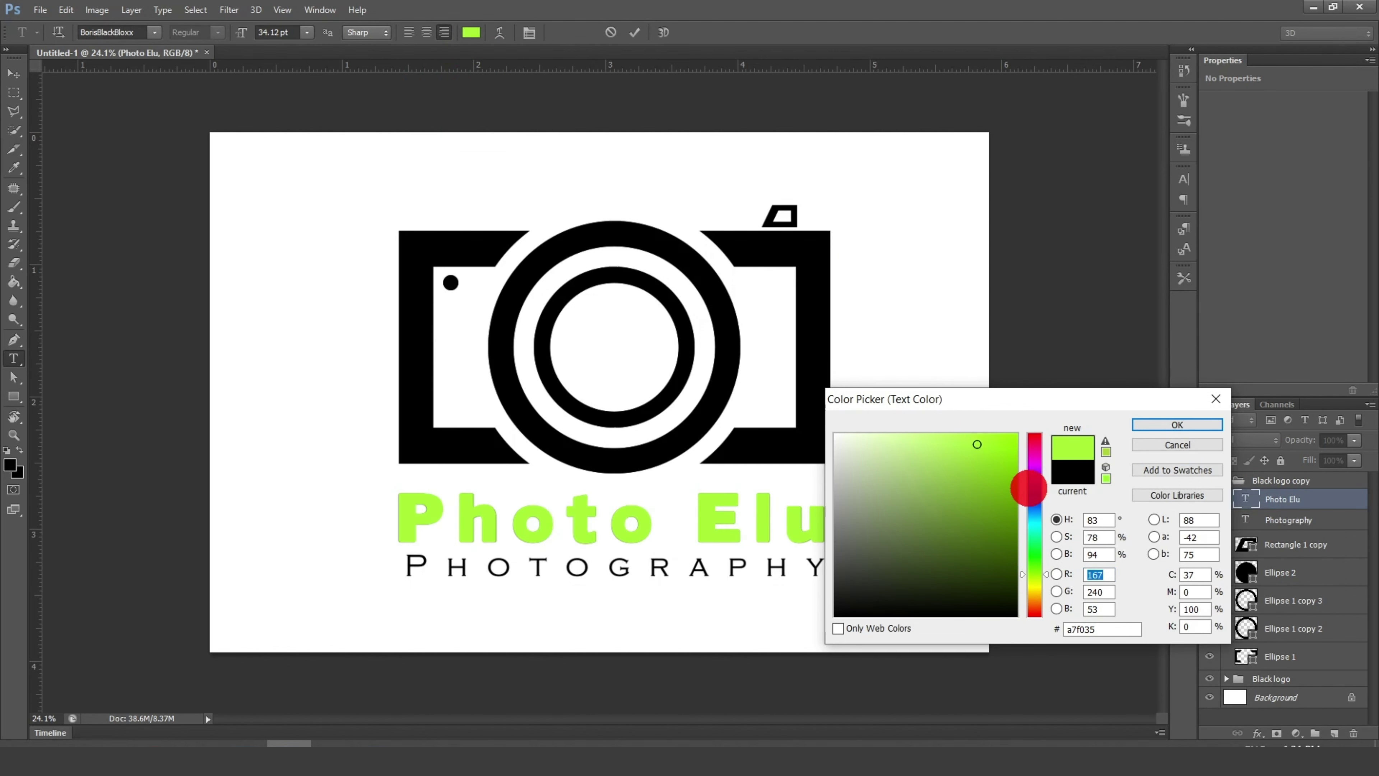
left_click(1033, 487)
left_click(920, 444)
left_click(1034, 467)
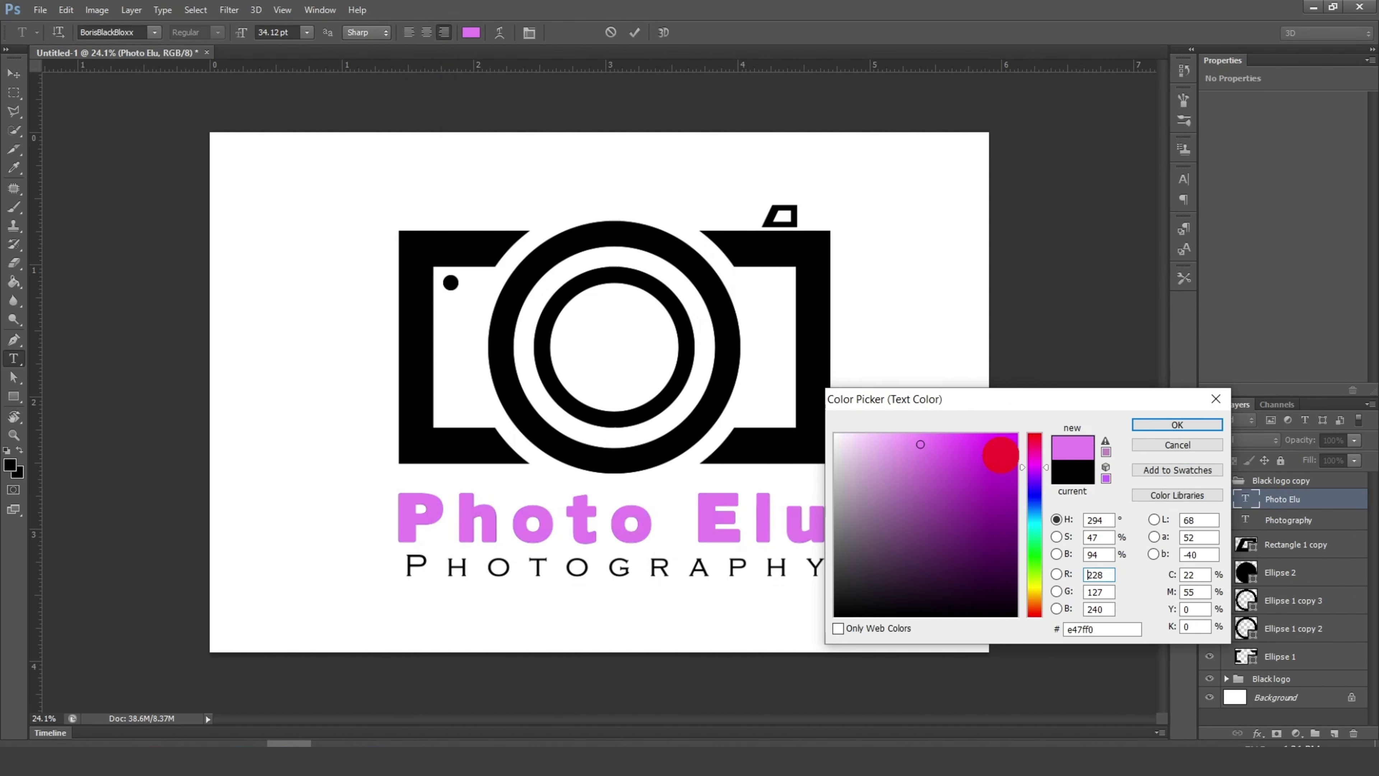
left_click_drag(994, 407, 1082, 309)
Step: Settle on orange-red #f8633b for the Photo Elu text and commit the edit
left_click_drag(1123, 402, 1122, 497)
left_click(1091, 361)
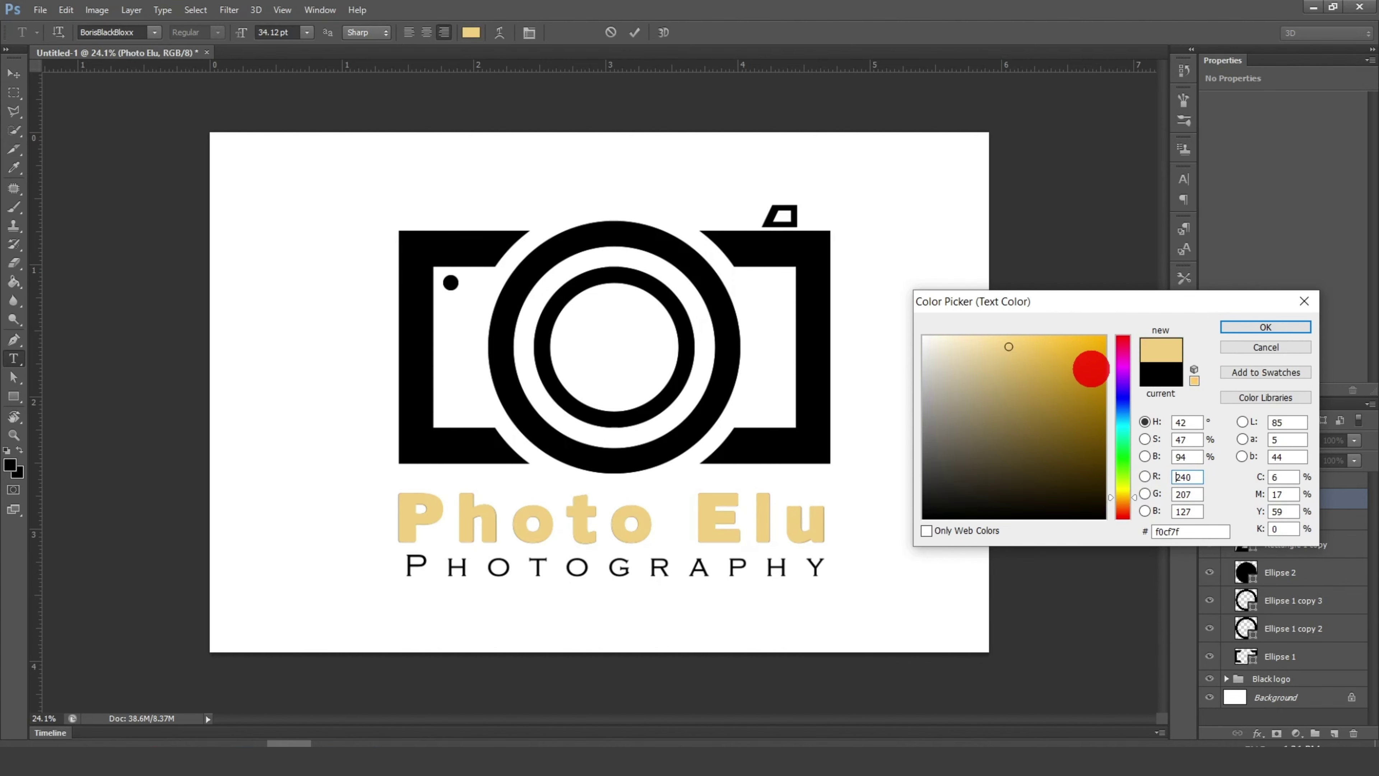
left_click(1122, 508)
left_click(1122, 326)
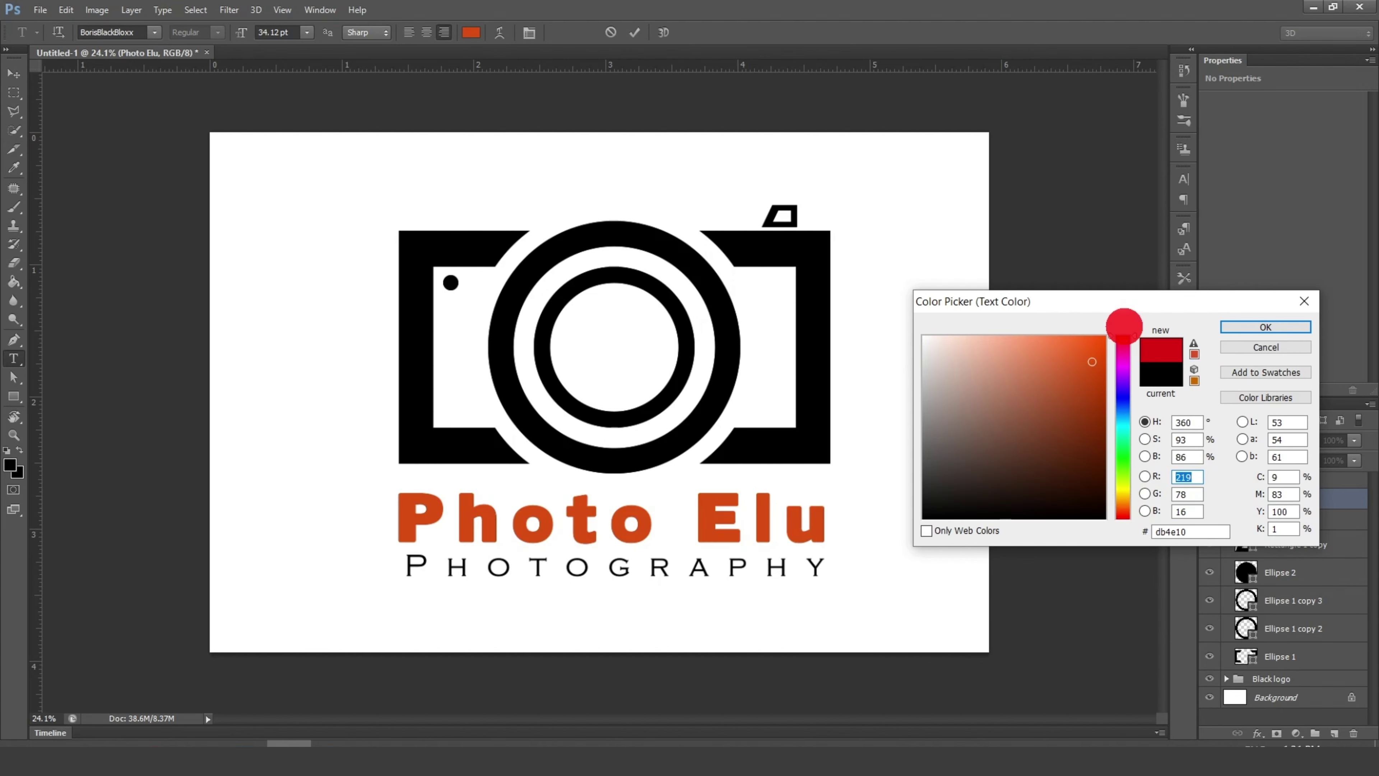
left_click(1090, 386)
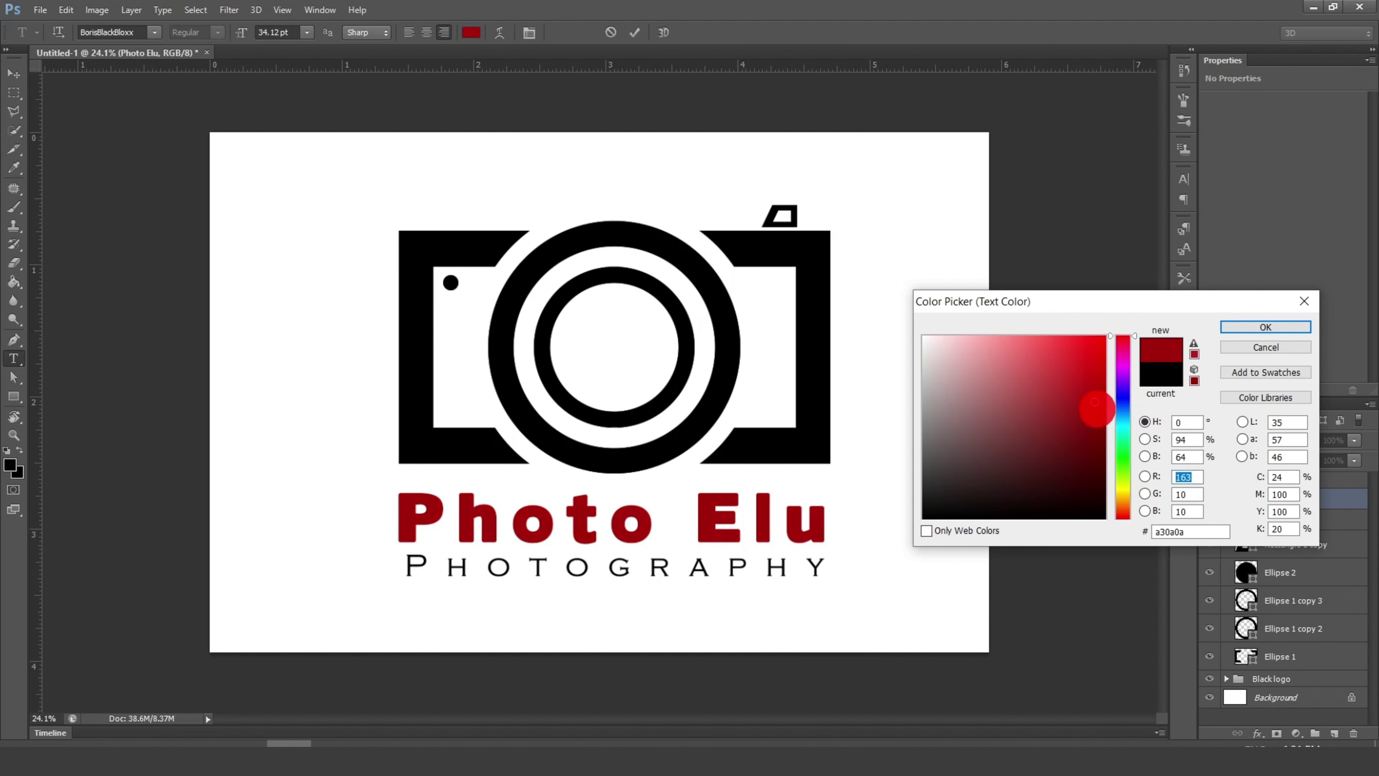
left_click(1123, 513)
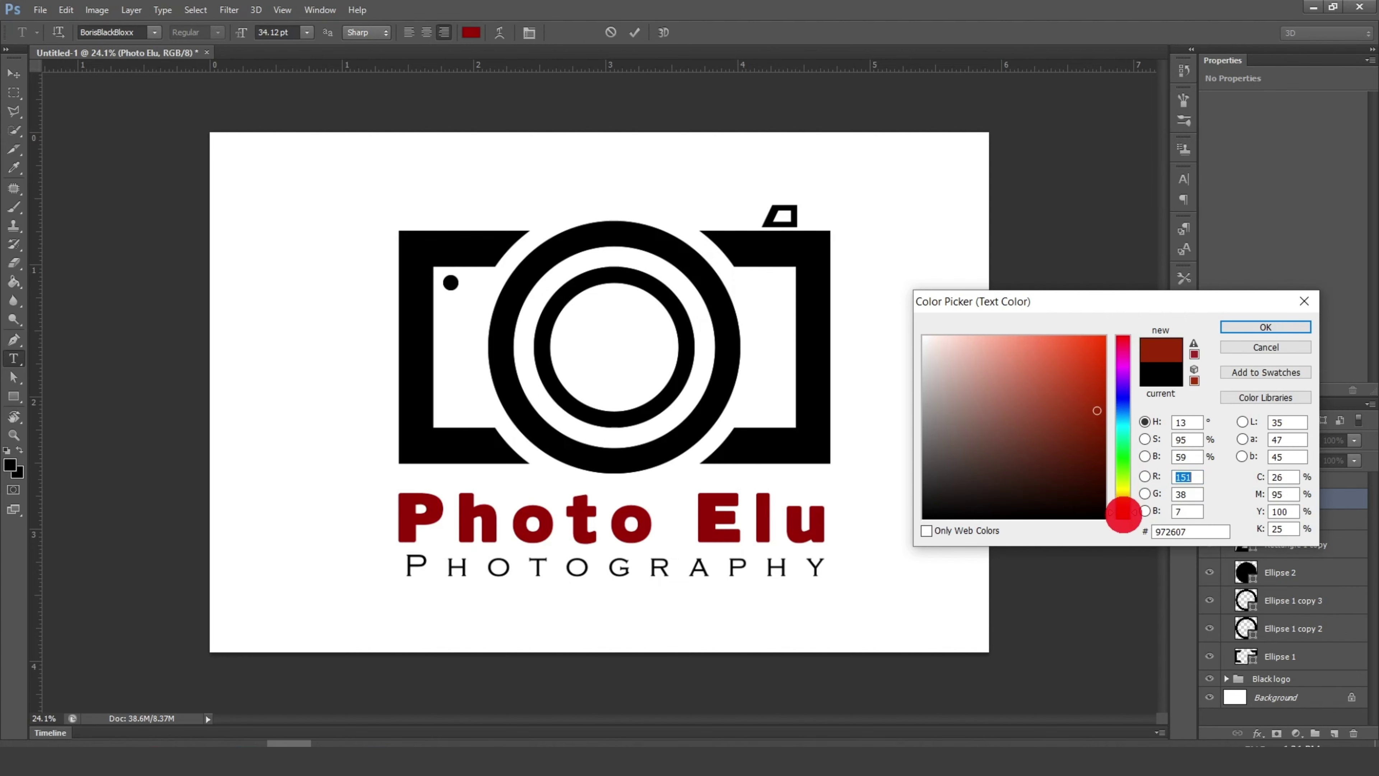
left_click(1062, 340)
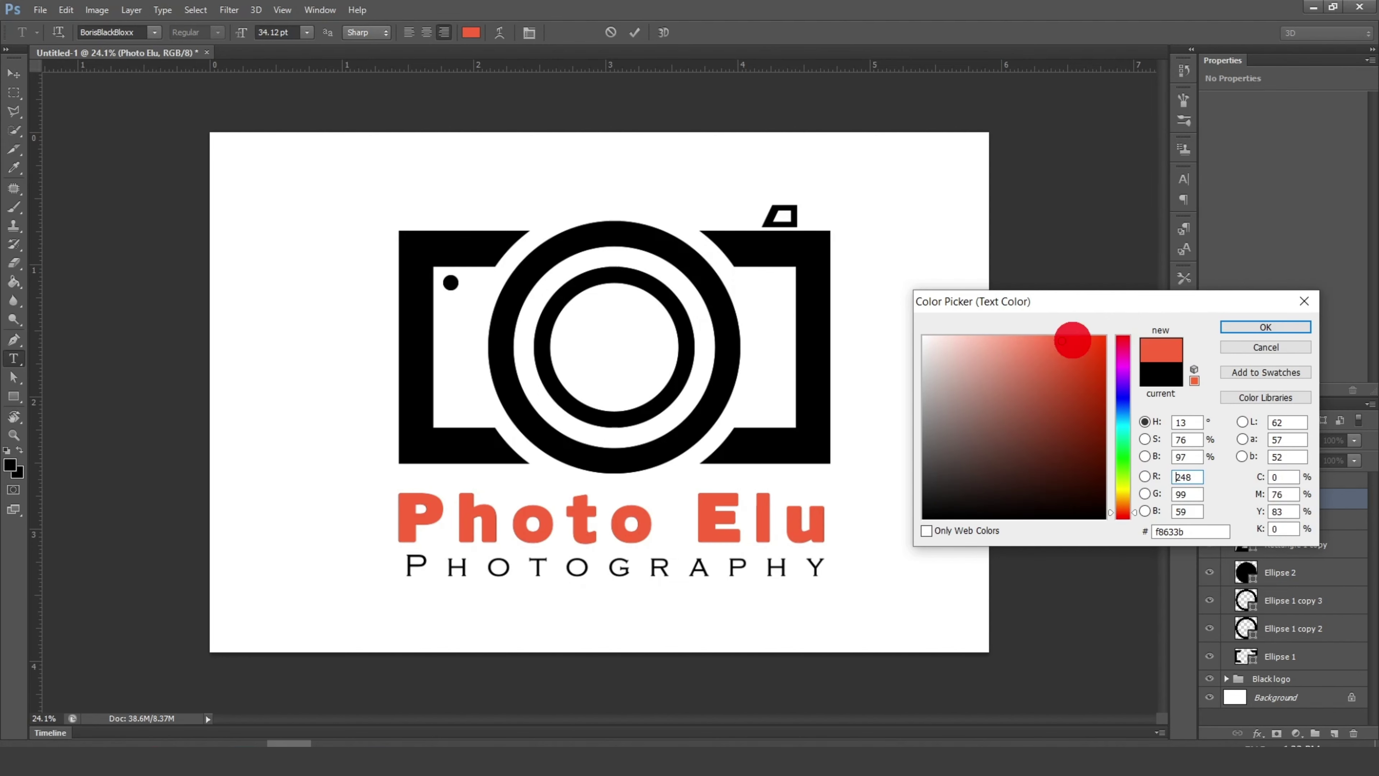
left_click(1243, 328)
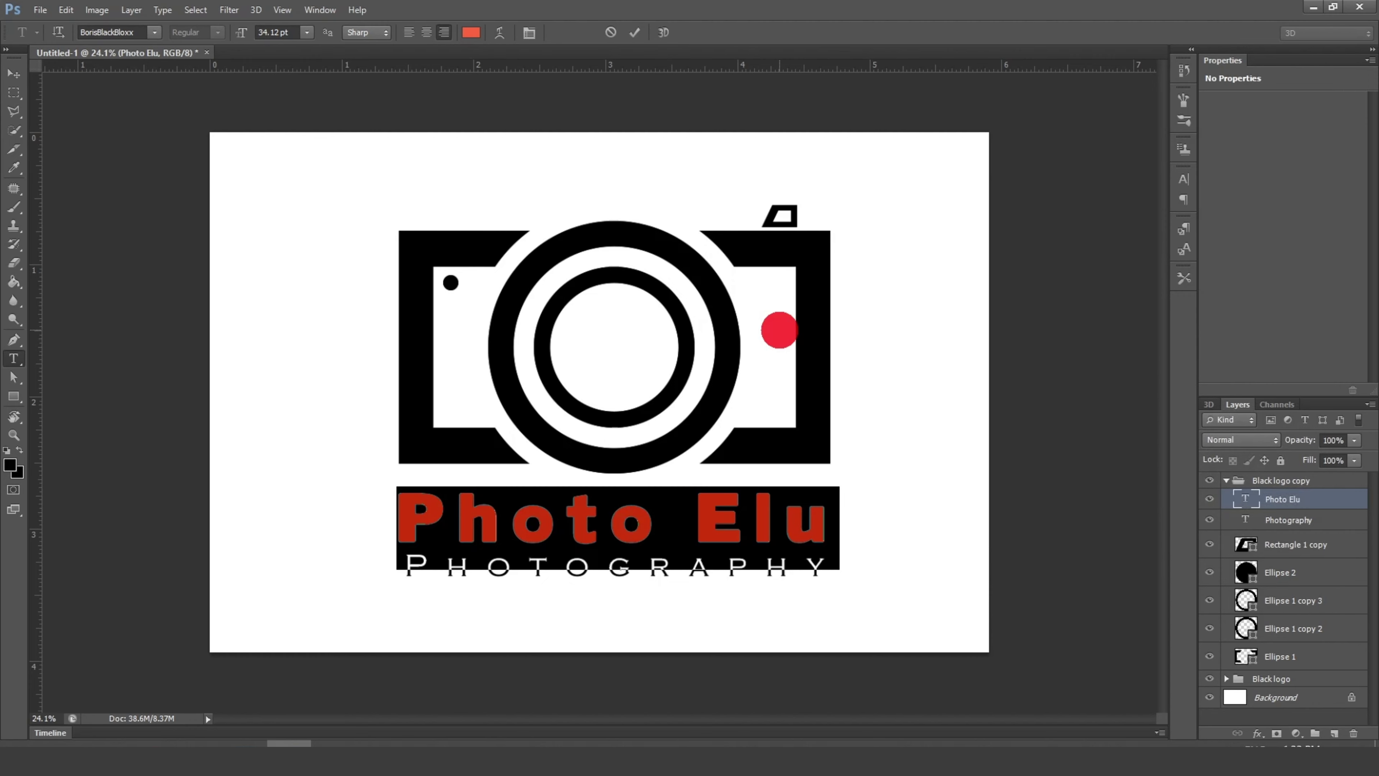
left_click(14, 72)
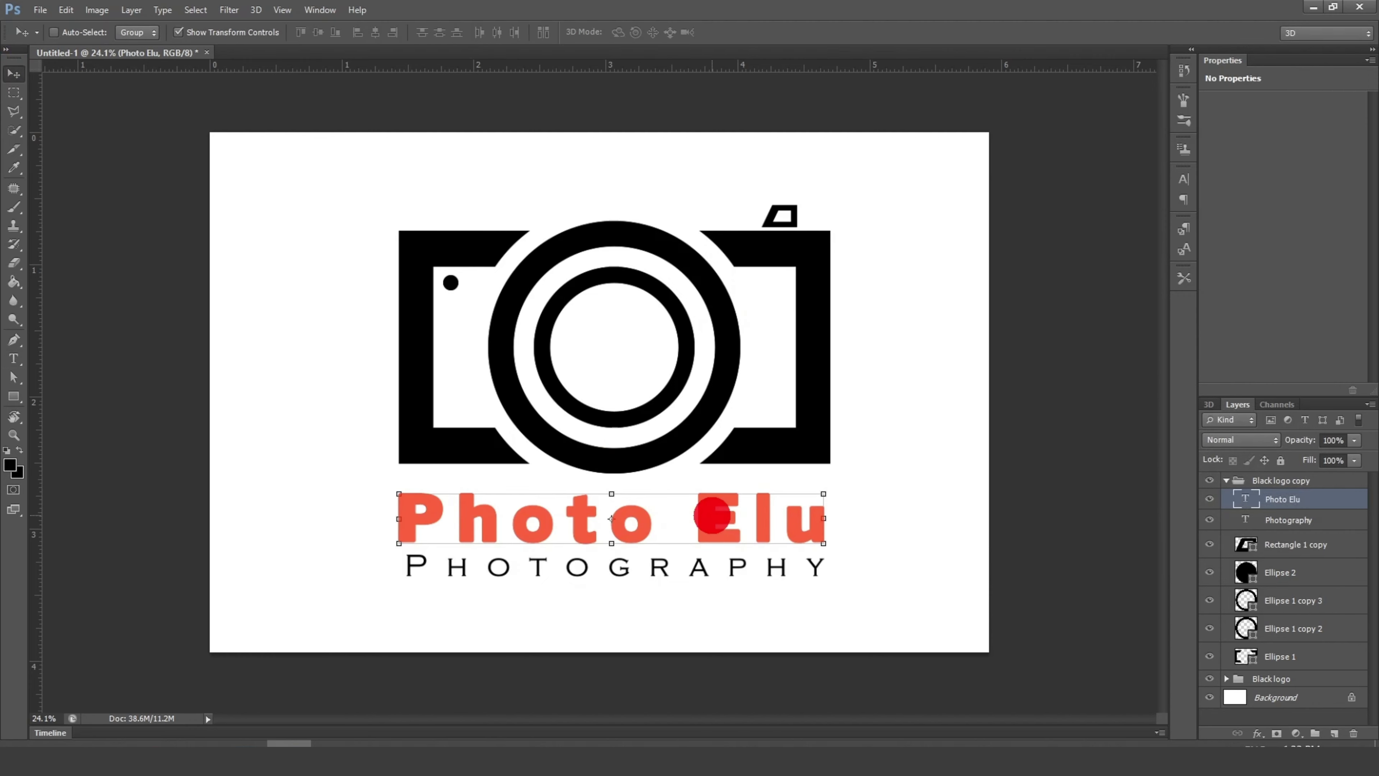
left_click(1306, 601)
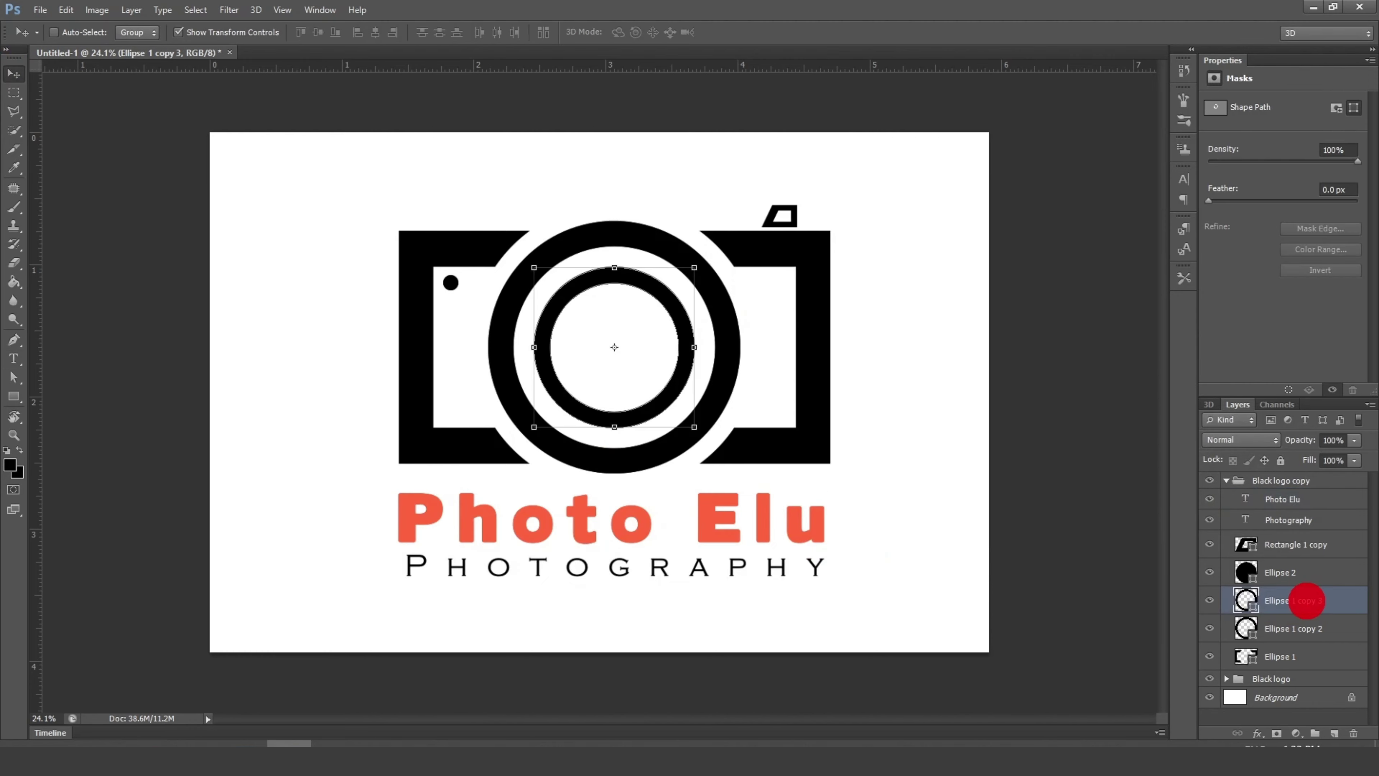
Step: Eyedrop the orange #ff663d onto the inner lens ring and the viewfinder shape
double_click(1245, 600)
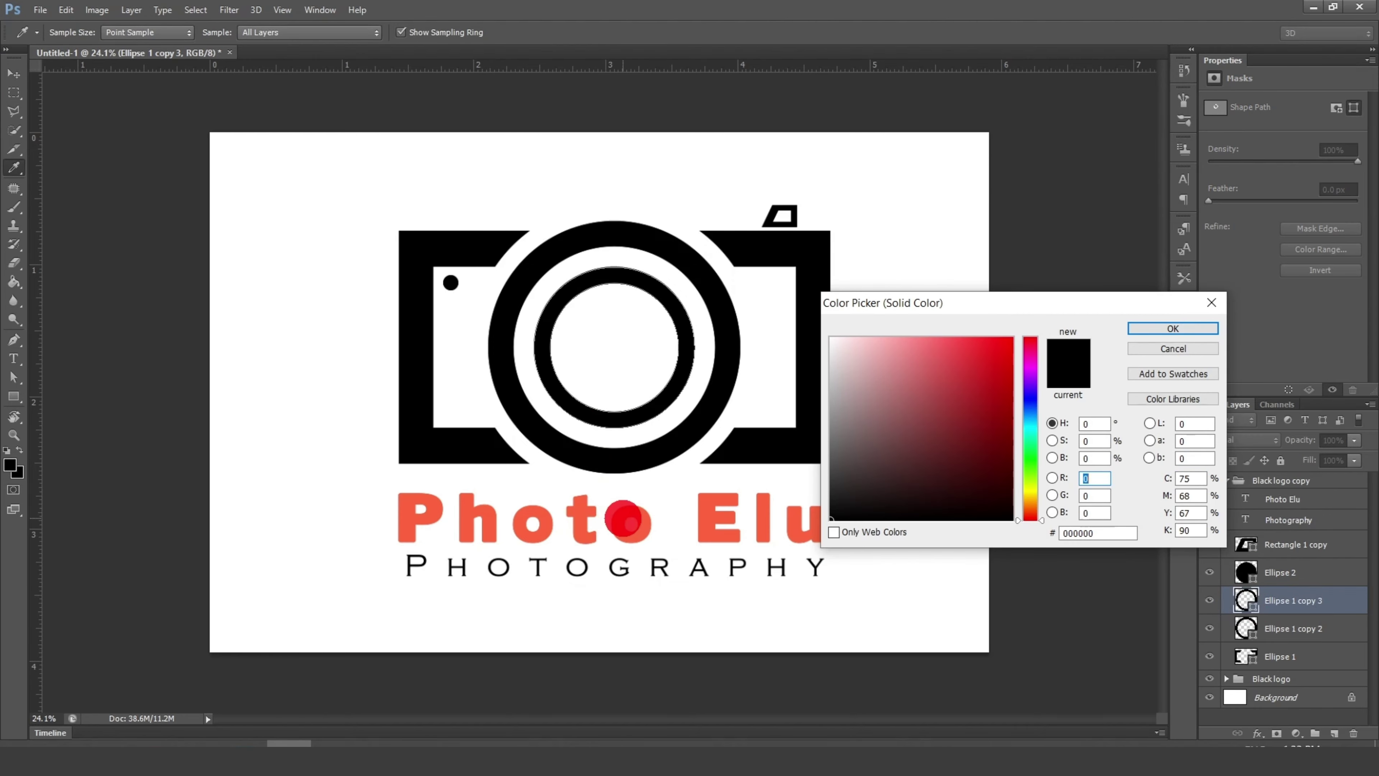
left_click(722, 519)
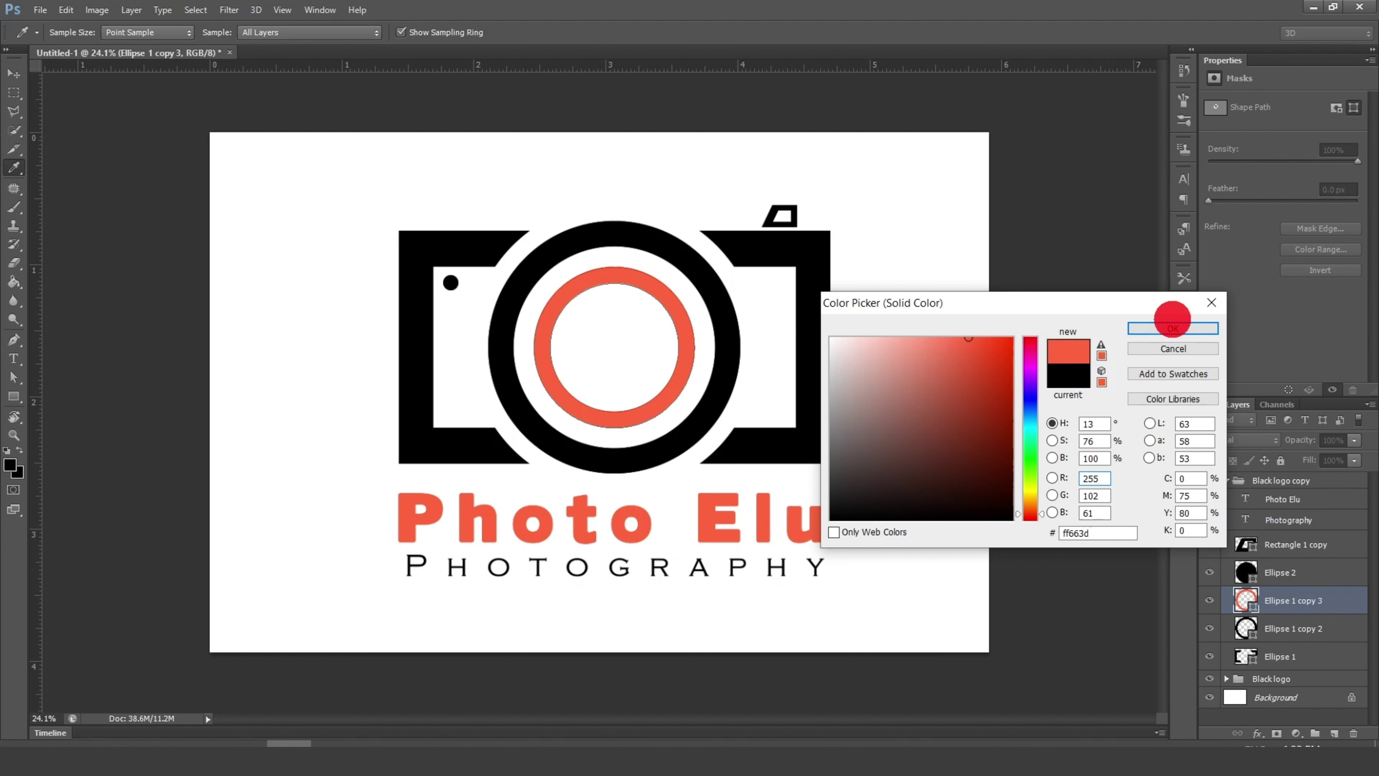
left_click(1171, 328)
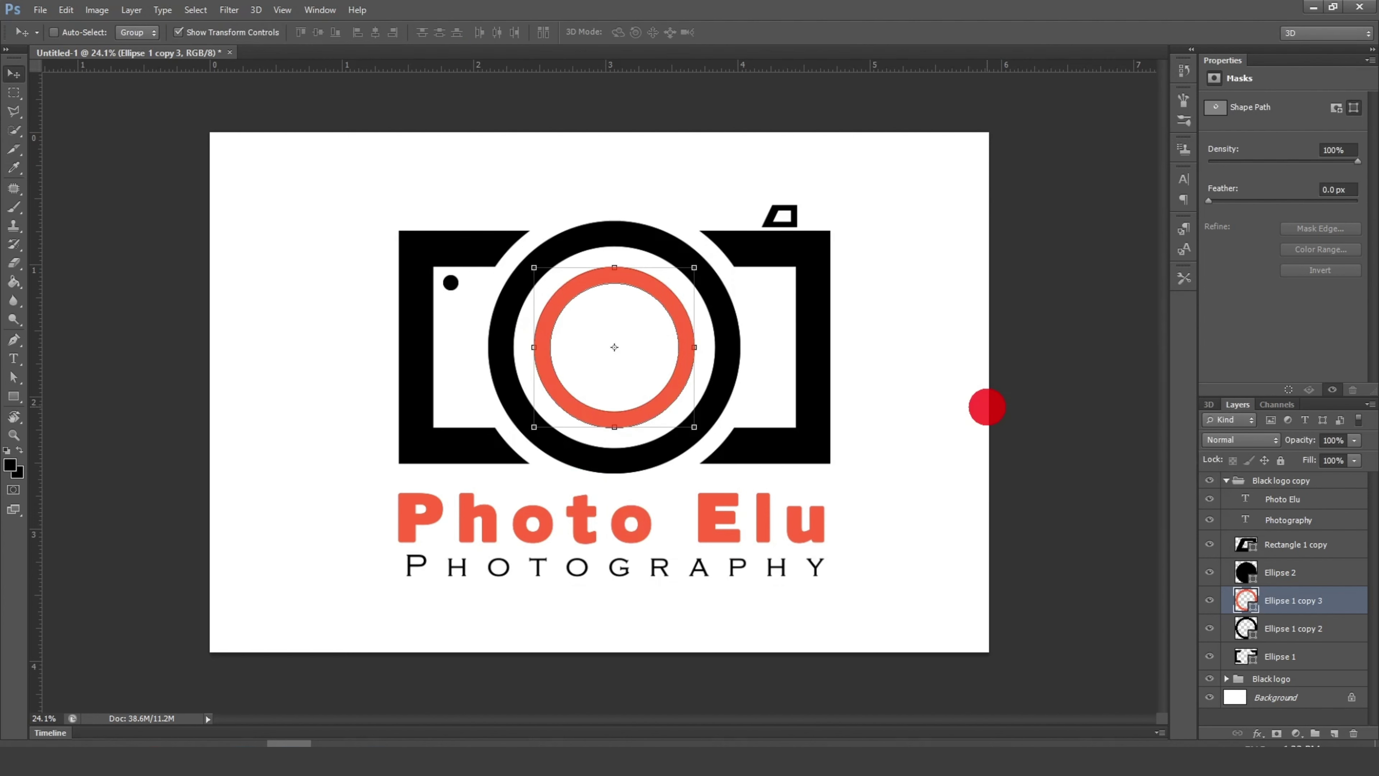
left_click(1275, 544)
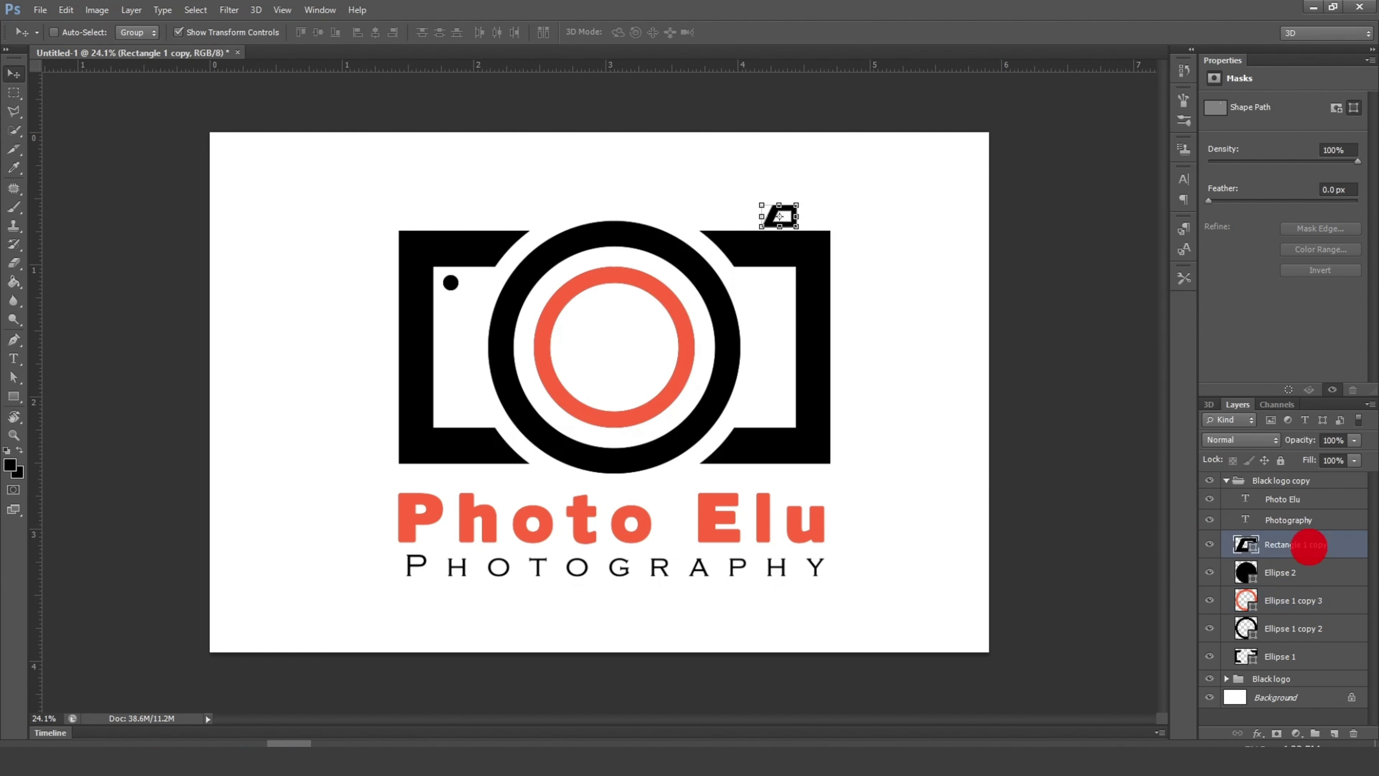
double_click(1243, 544)
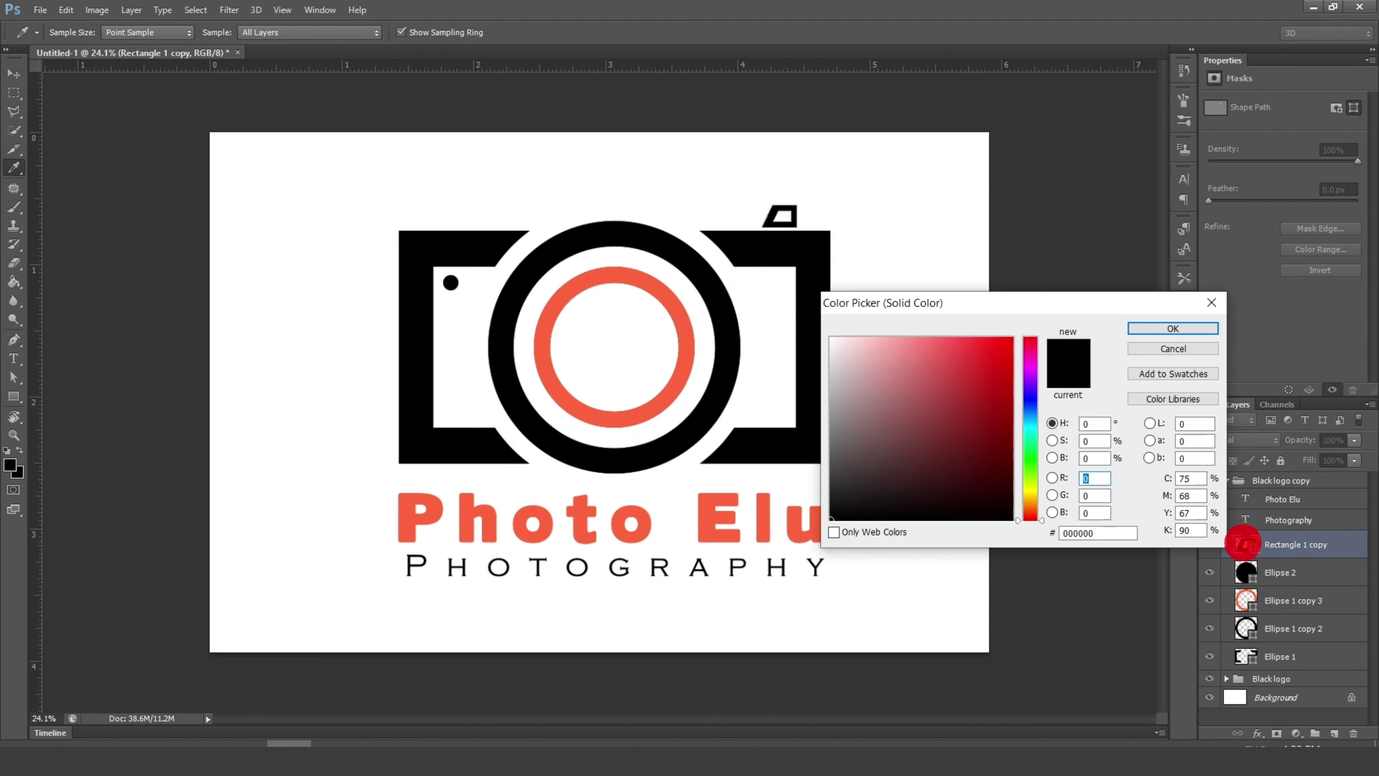
left_click(686, 333)
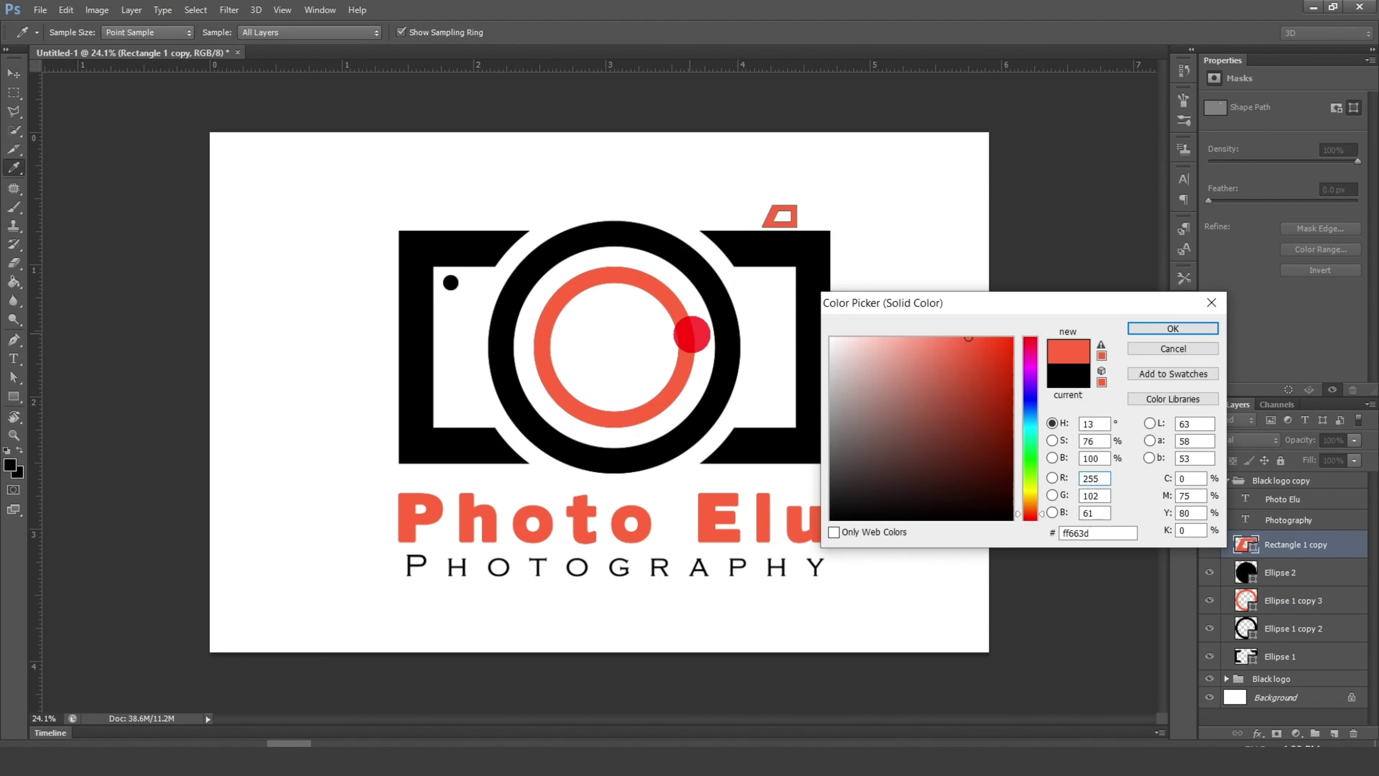
left_click(1171, 328)
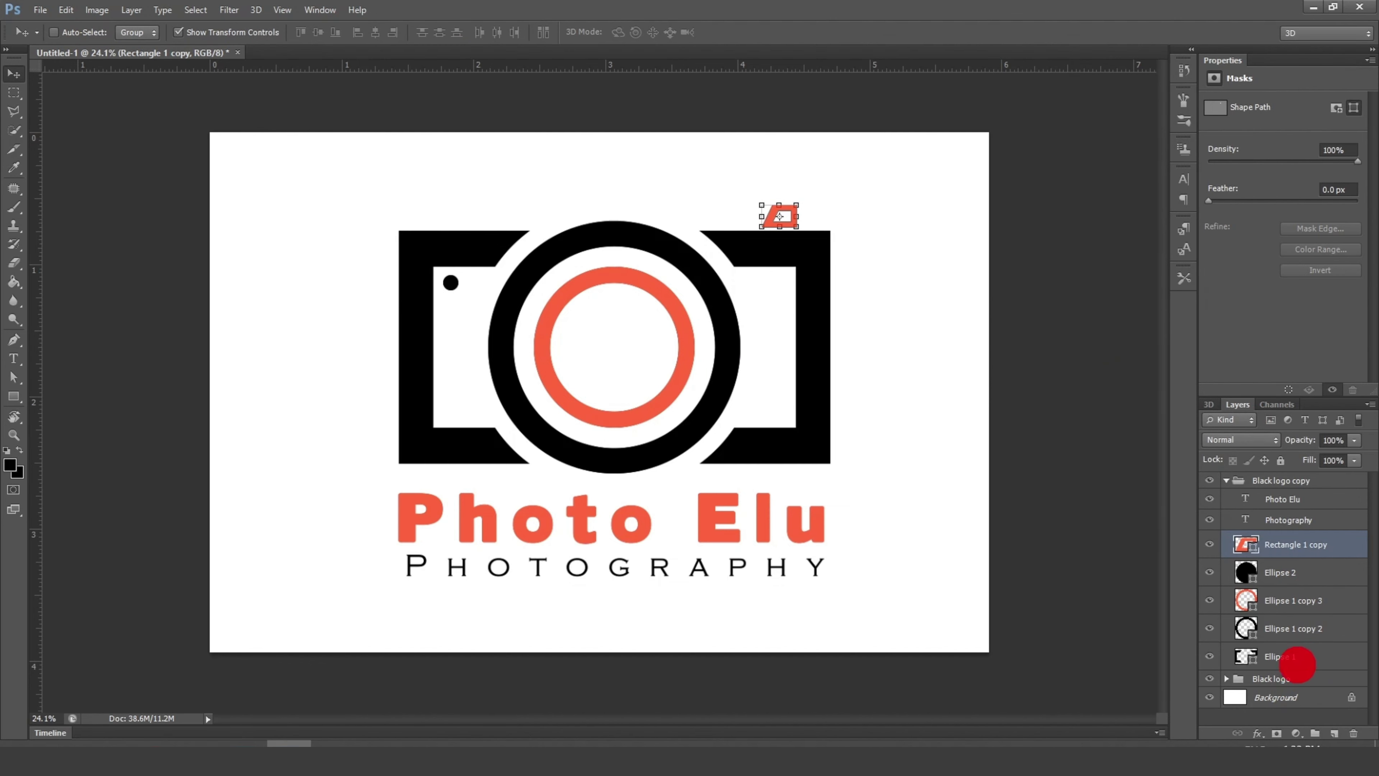
left_click(1306, 657)
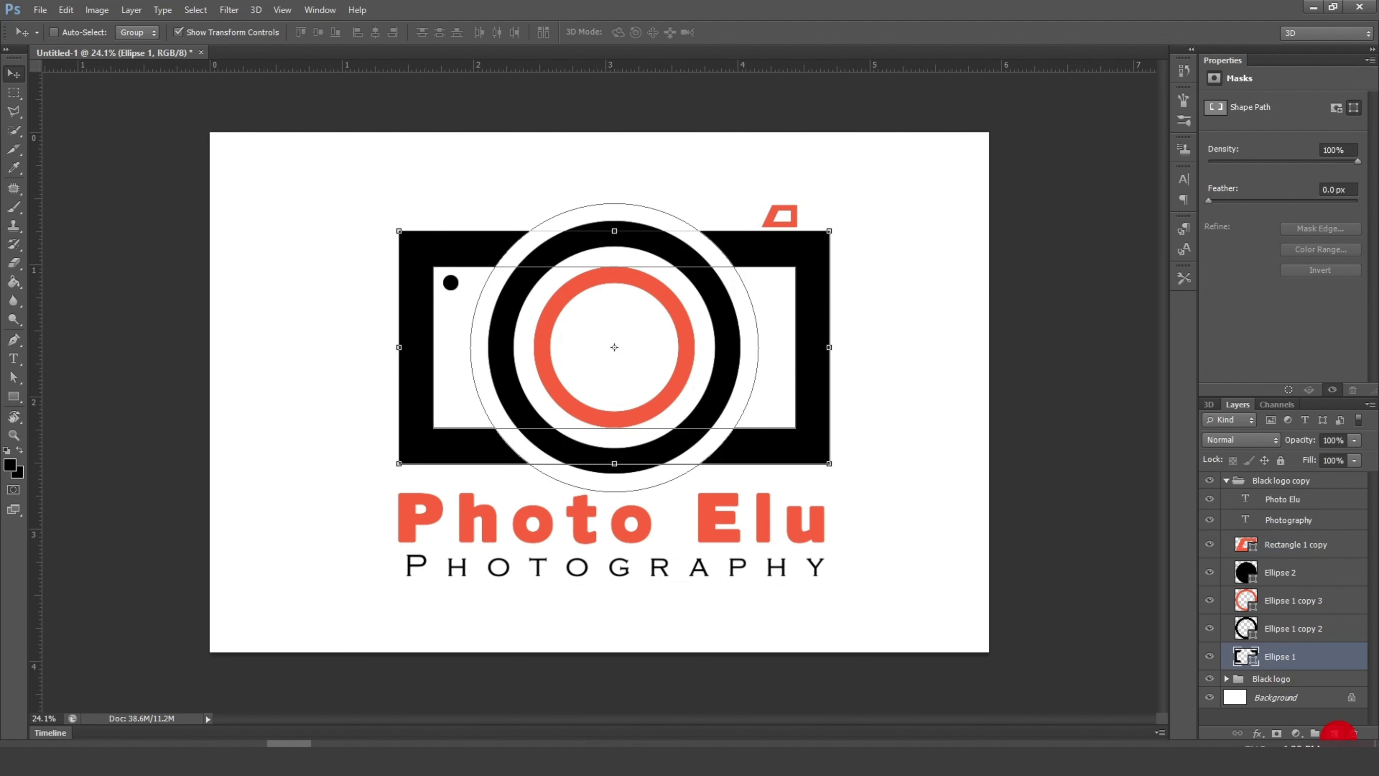
Step: Add Layer 1 below Ellipse 1 and fill it solid black with the Paint Bucket
left_click(1335, 731)
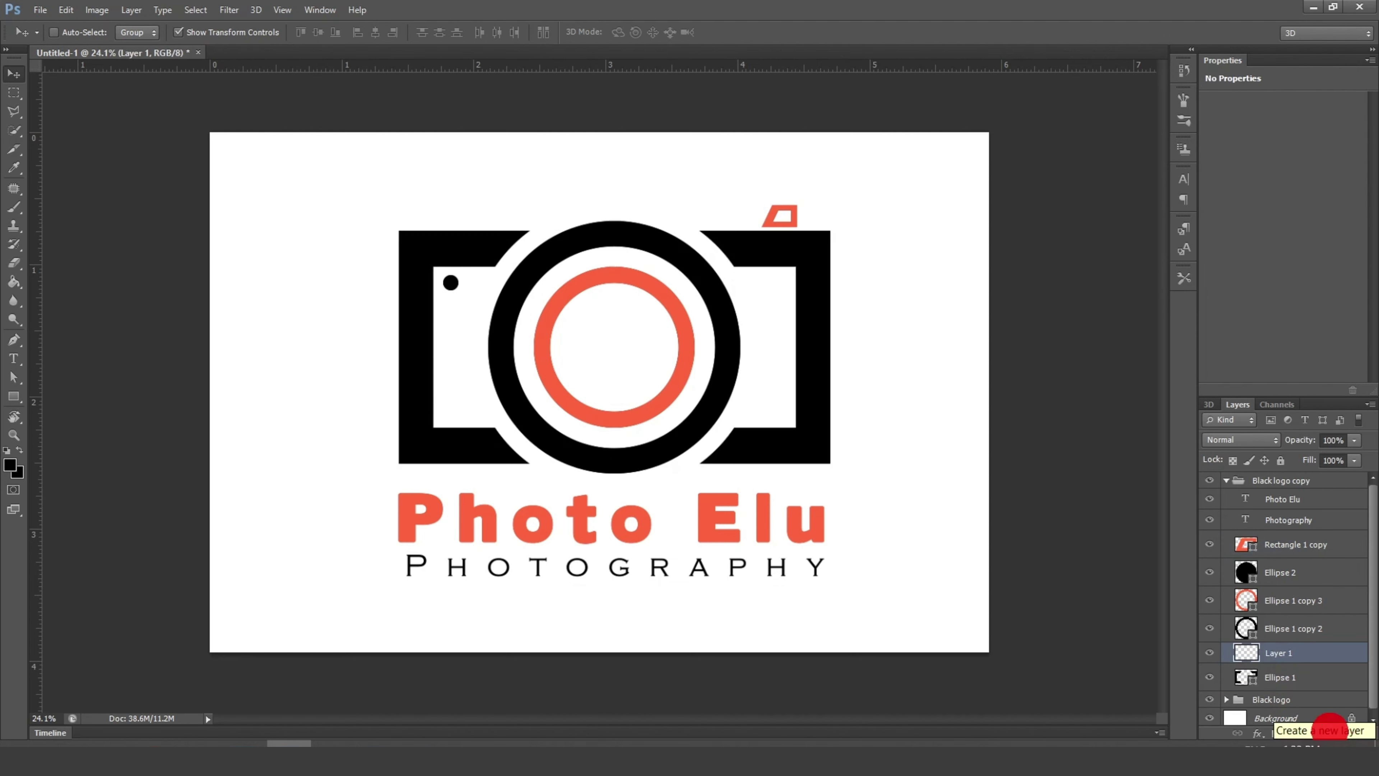
left_click(1280, 677)
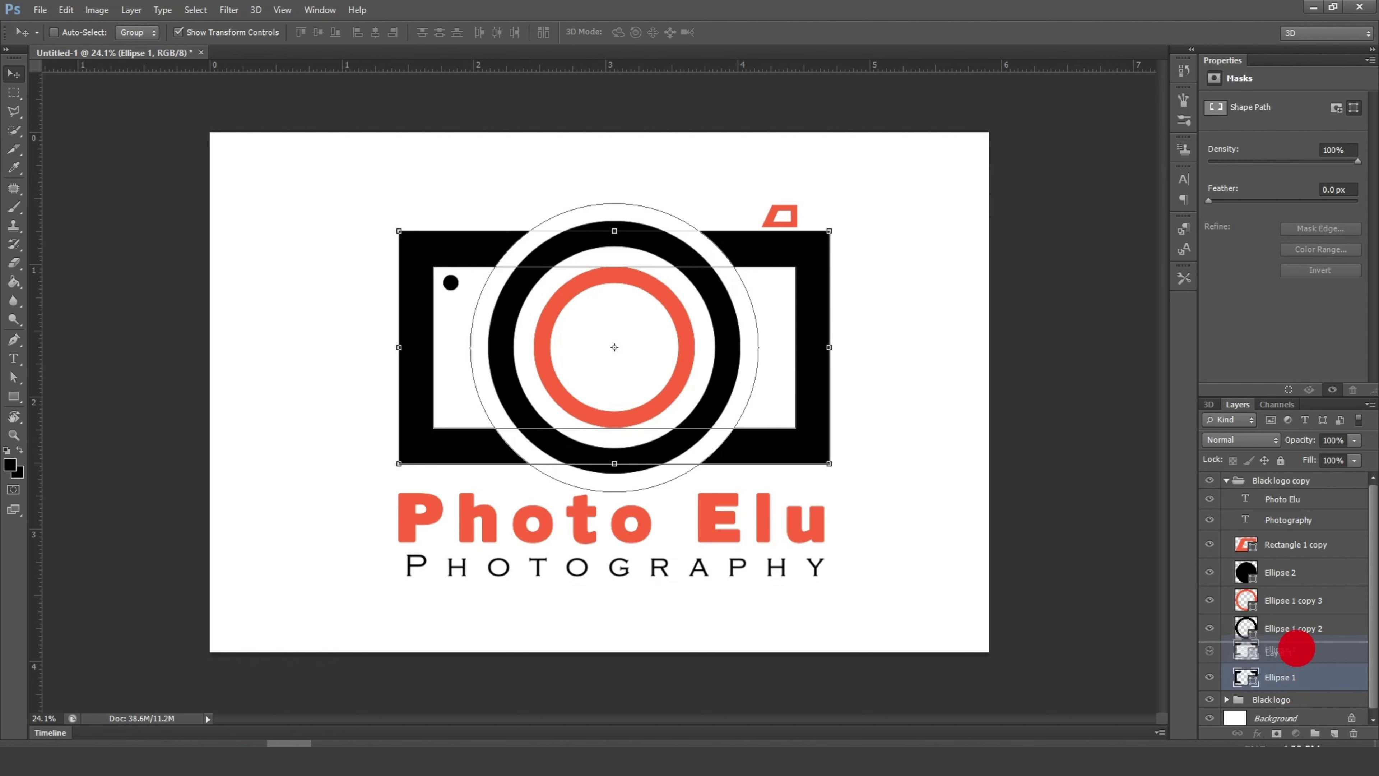
left_click_drag(1280, 677, 1296, 646)
left_click(1287, 682)
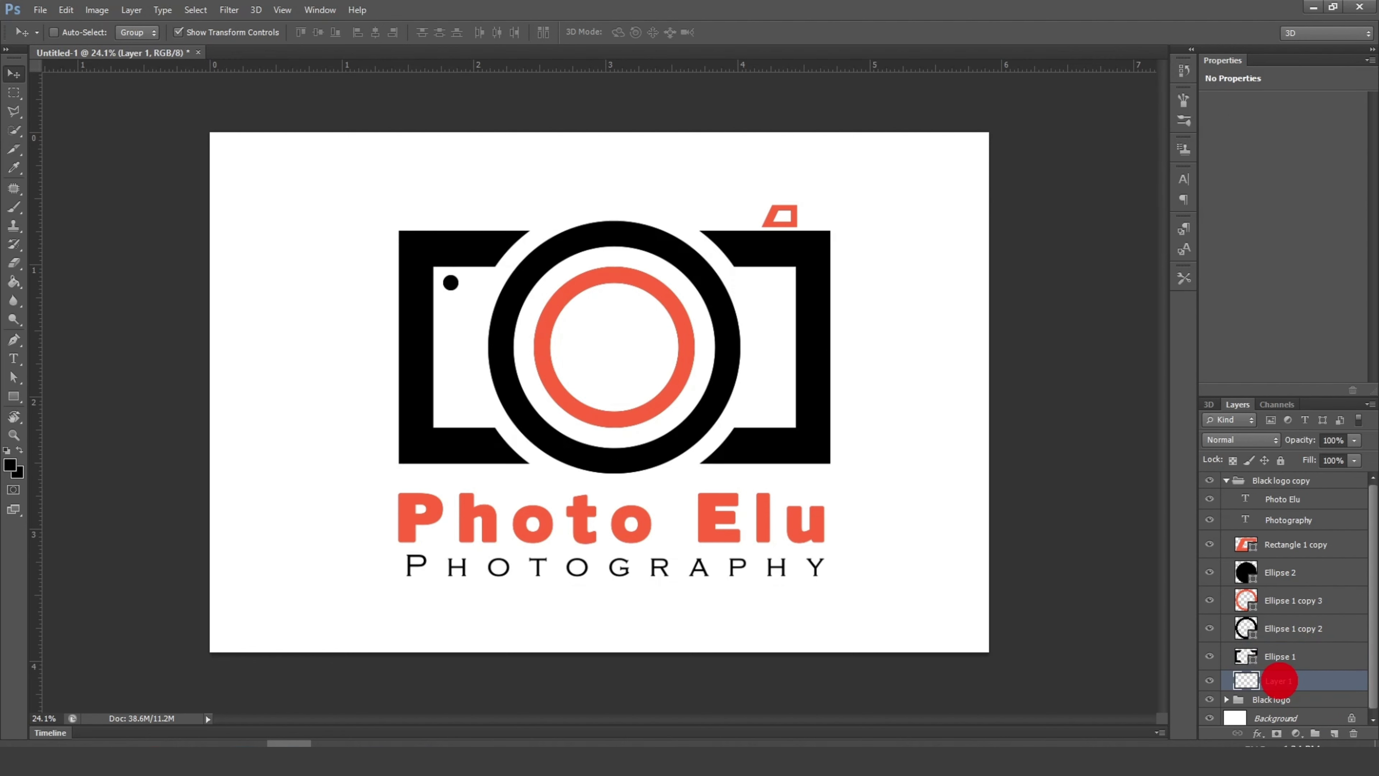
left_click(14, 282)
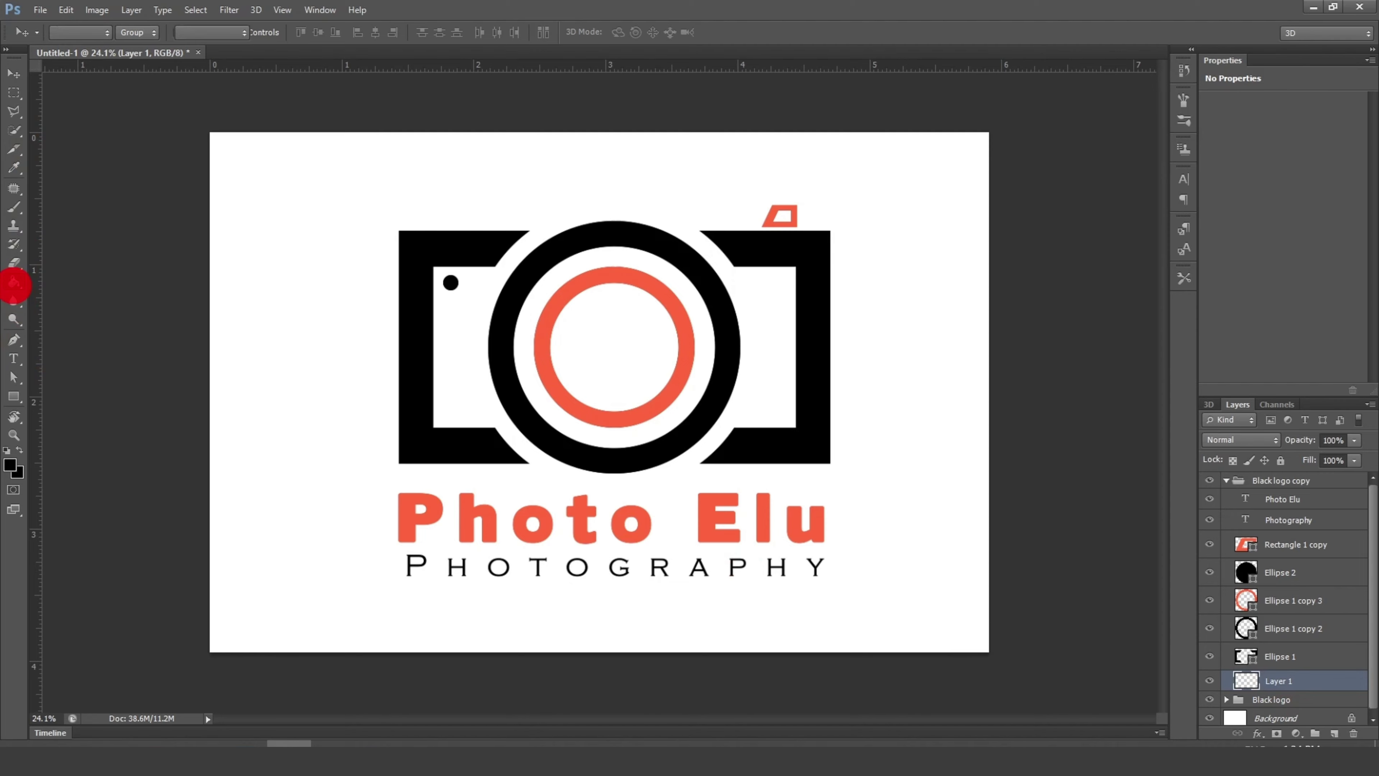
left_click(10, 465)
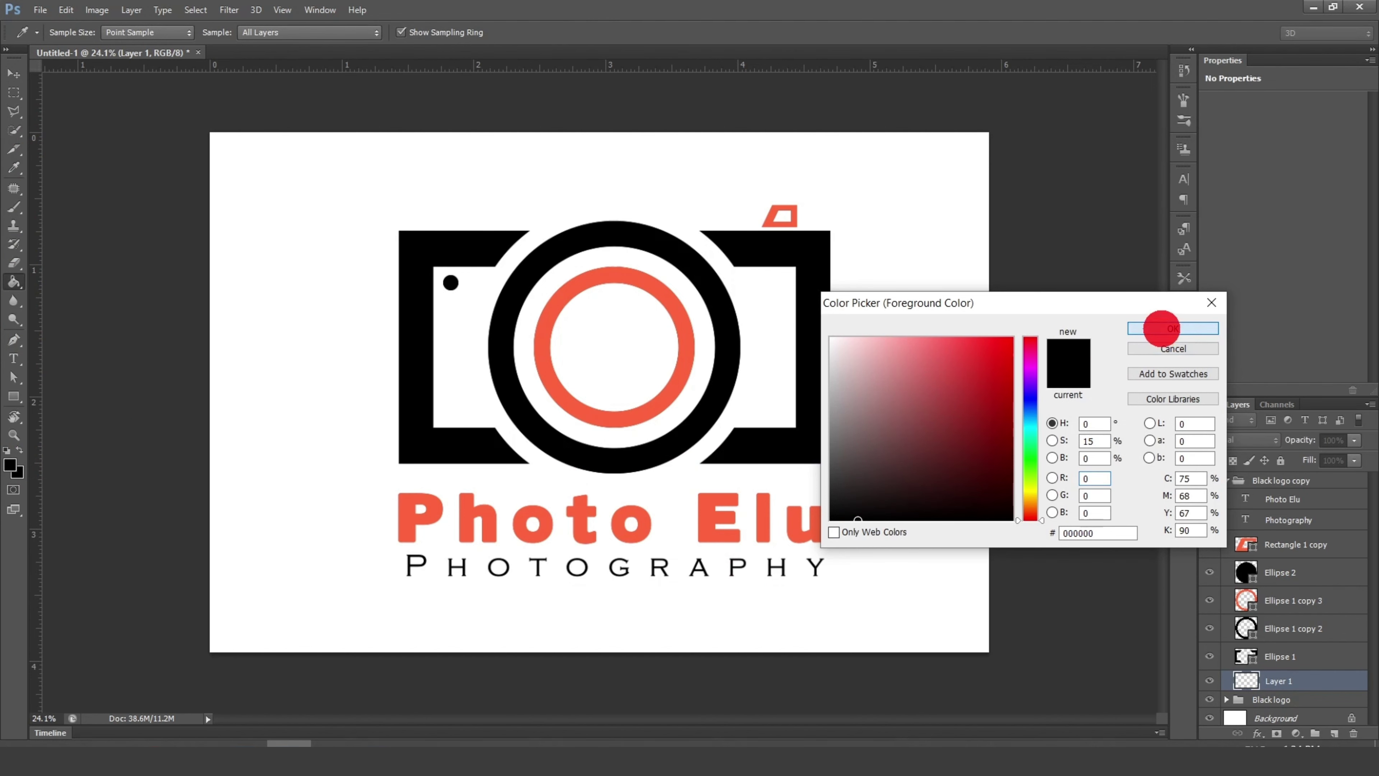
left_click(1162, 328)
left_click(315, 366)
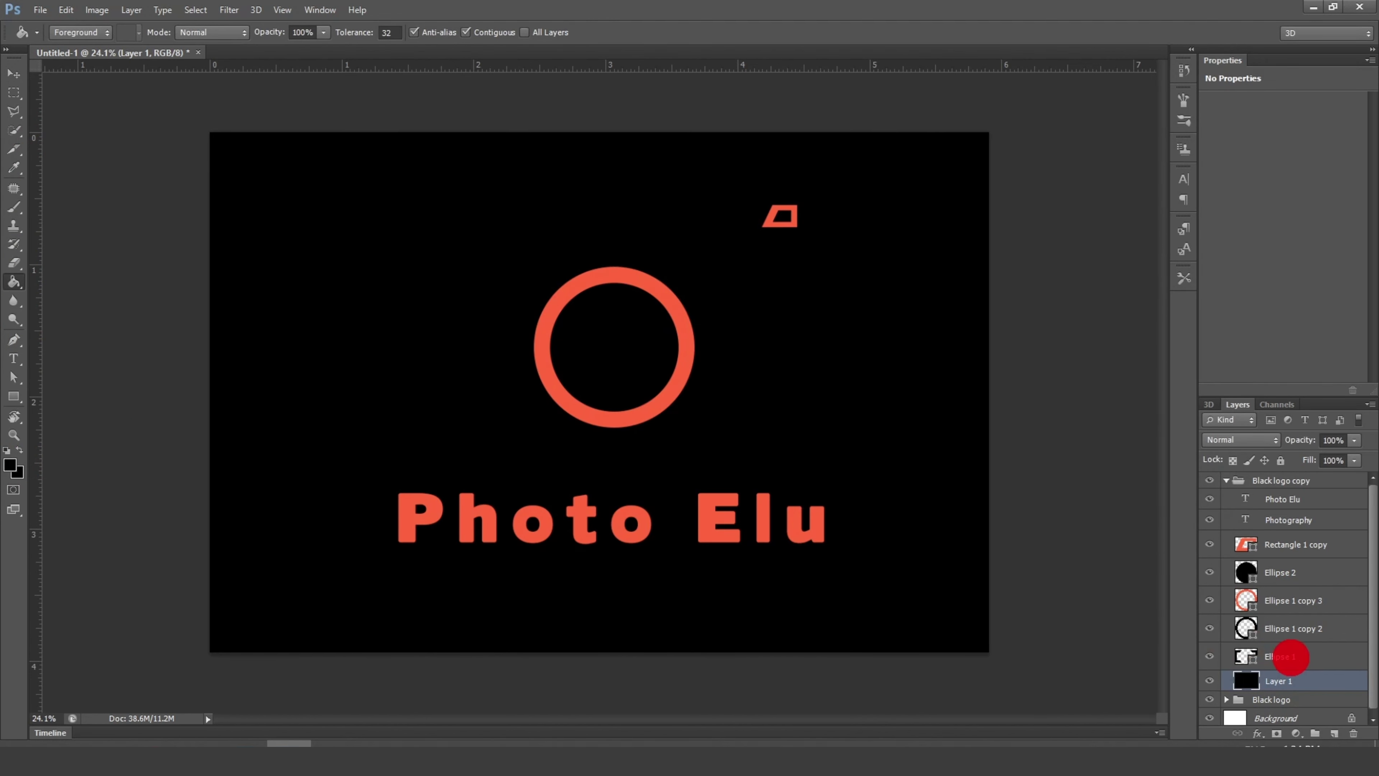
left_click(1294, 655)
Step: Set the fill of the selected camera Ellipse shapes to white
left_click(1300, 630, "ctrl")
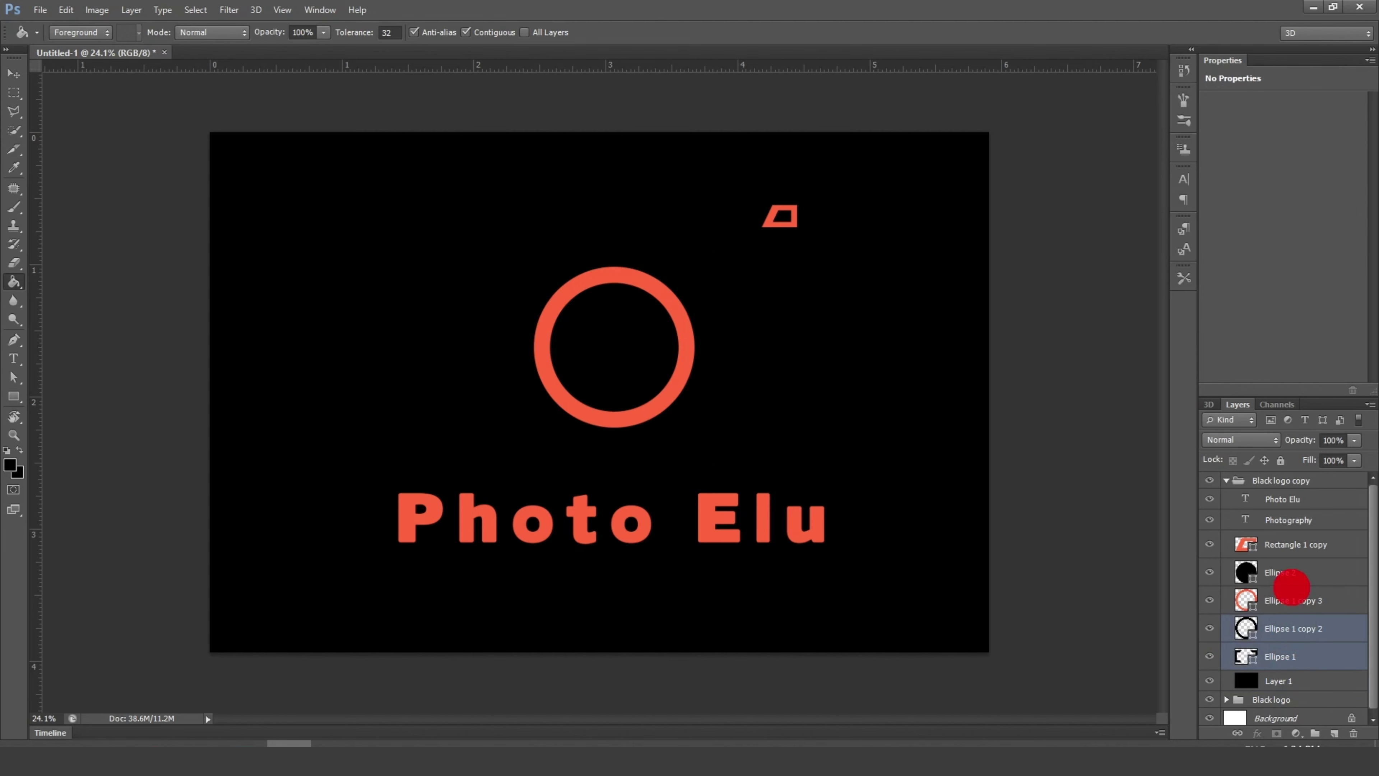
left_click(1296, 572, "ctrl")
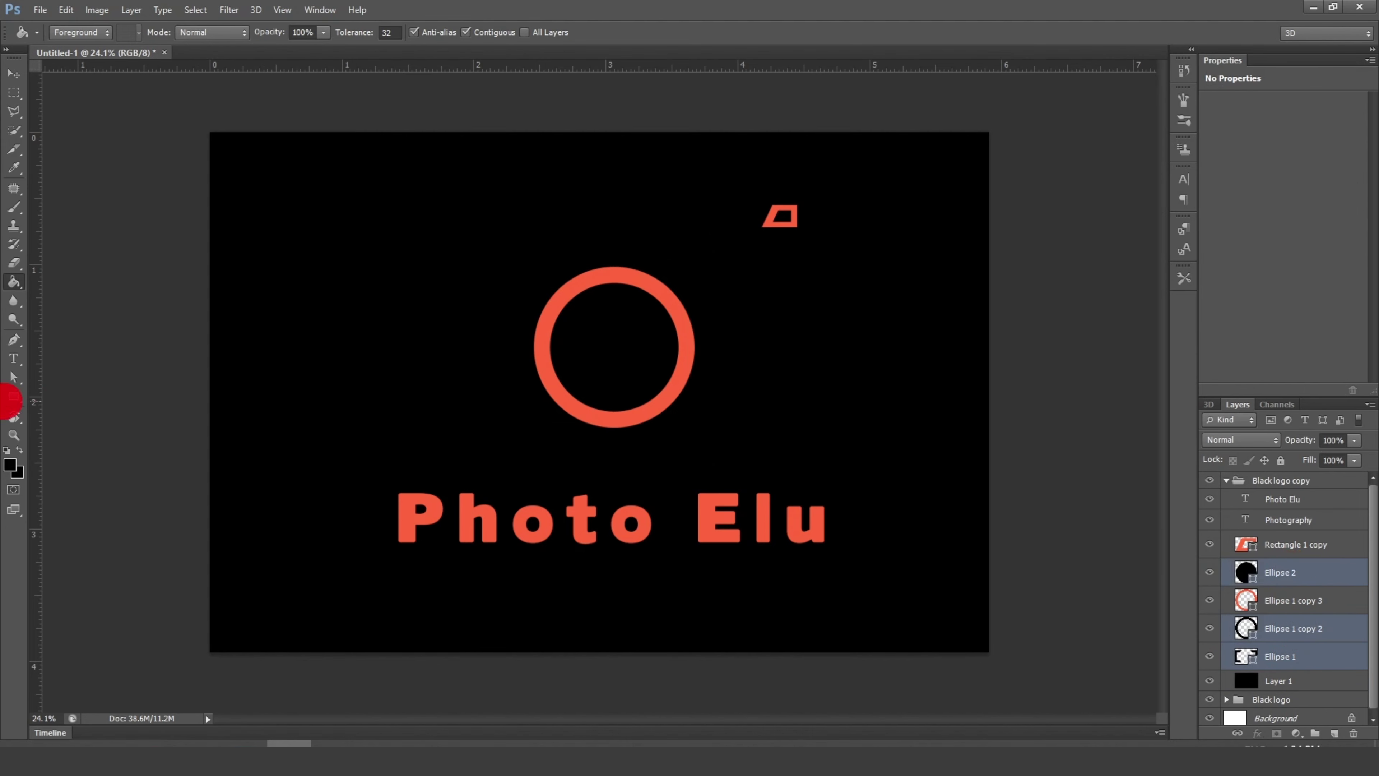
left_click(15, 396)
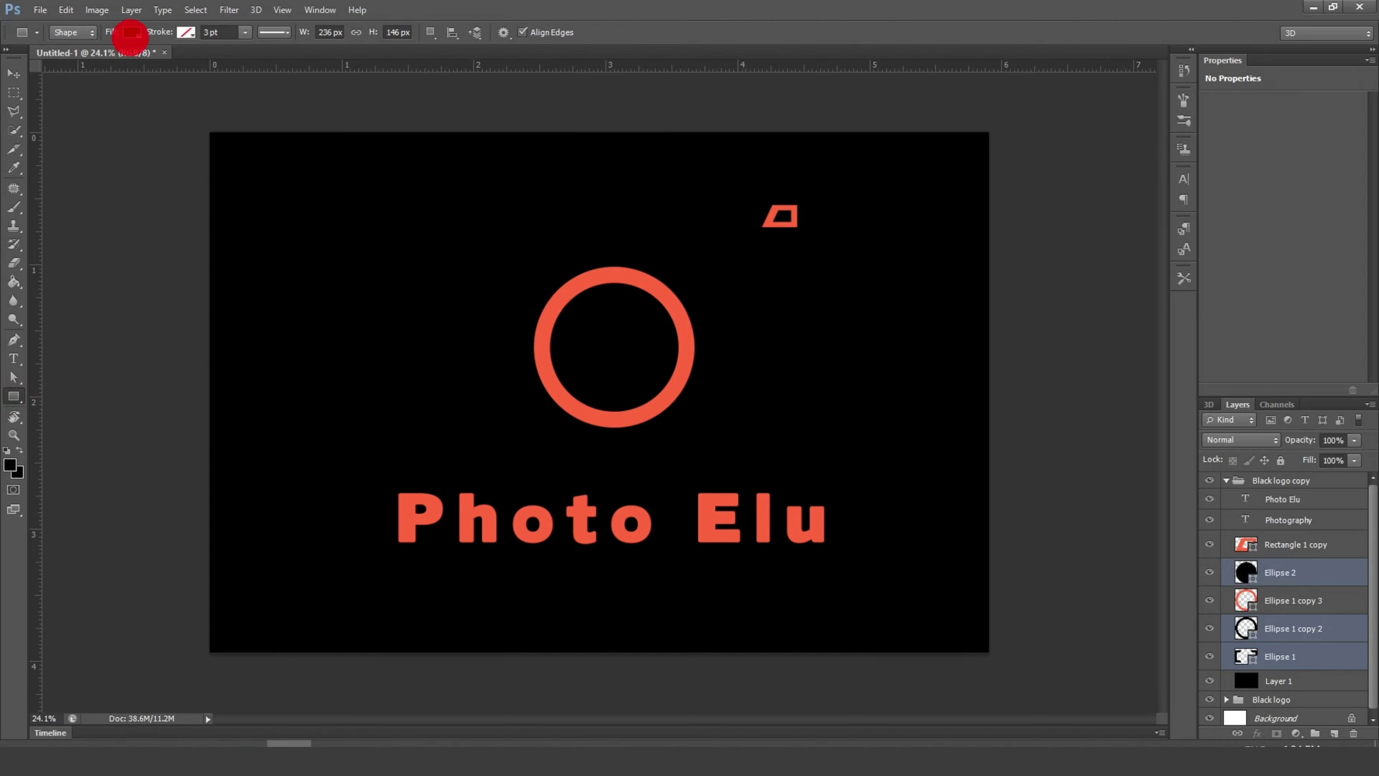
left_click(130, 32)
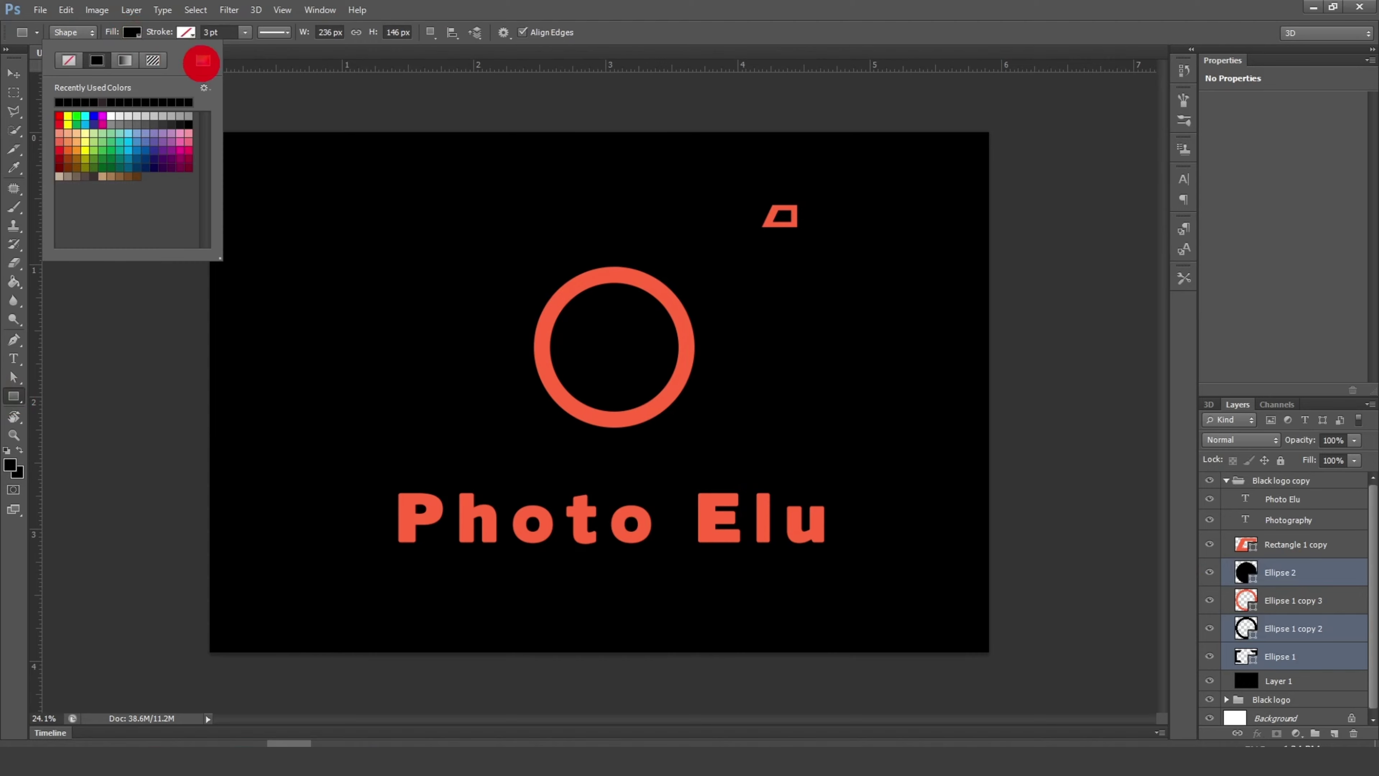
left_click(202, 60)
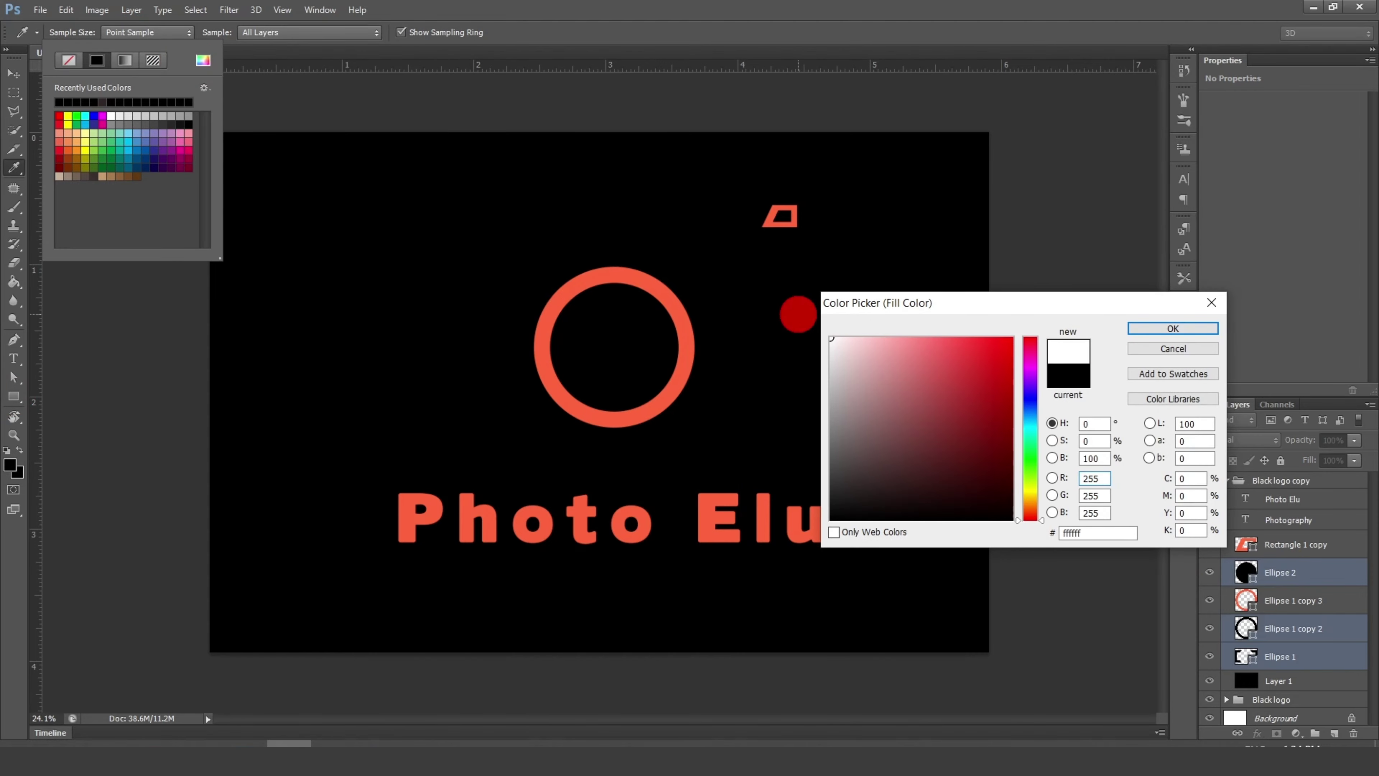
left_click(1173, 329)
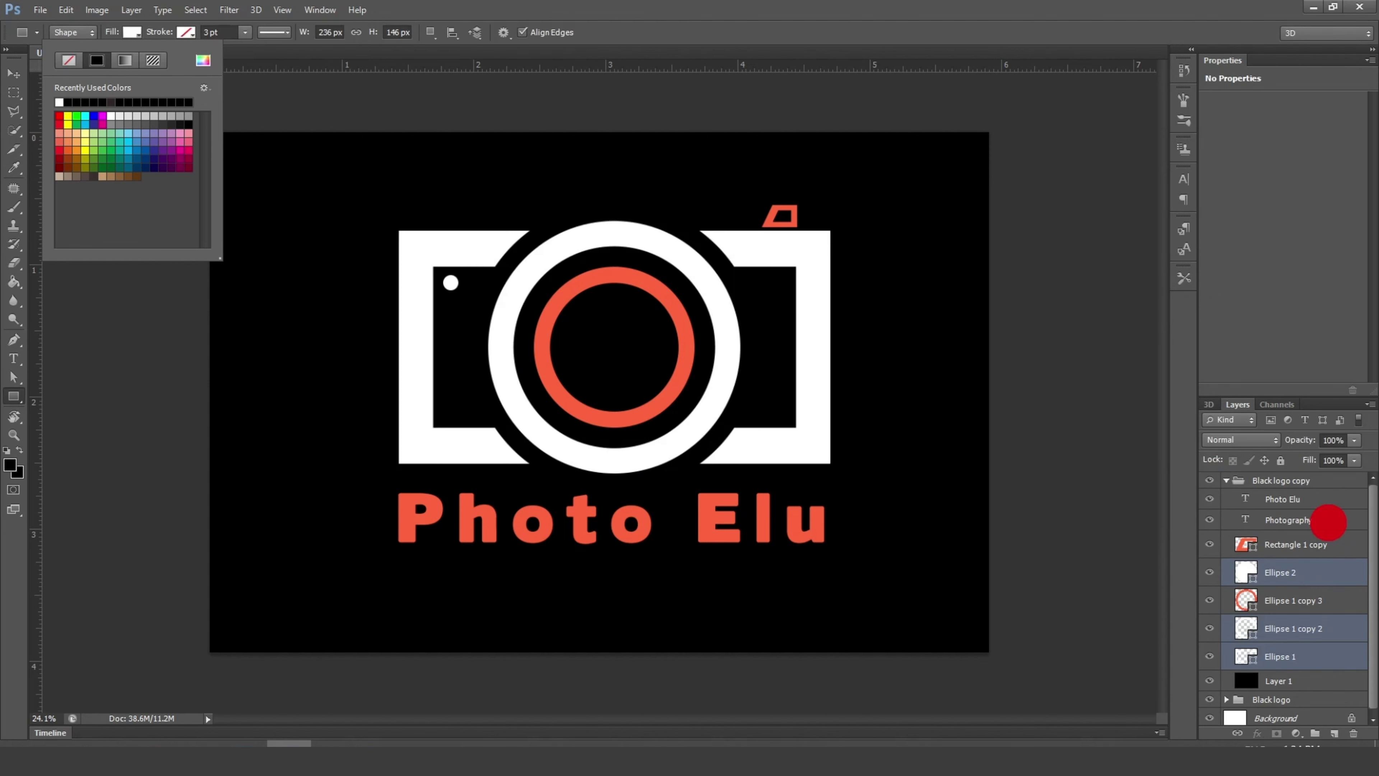
Step: Change the PHOTOGRAPHY text colour to white
left_click(1328, 521)
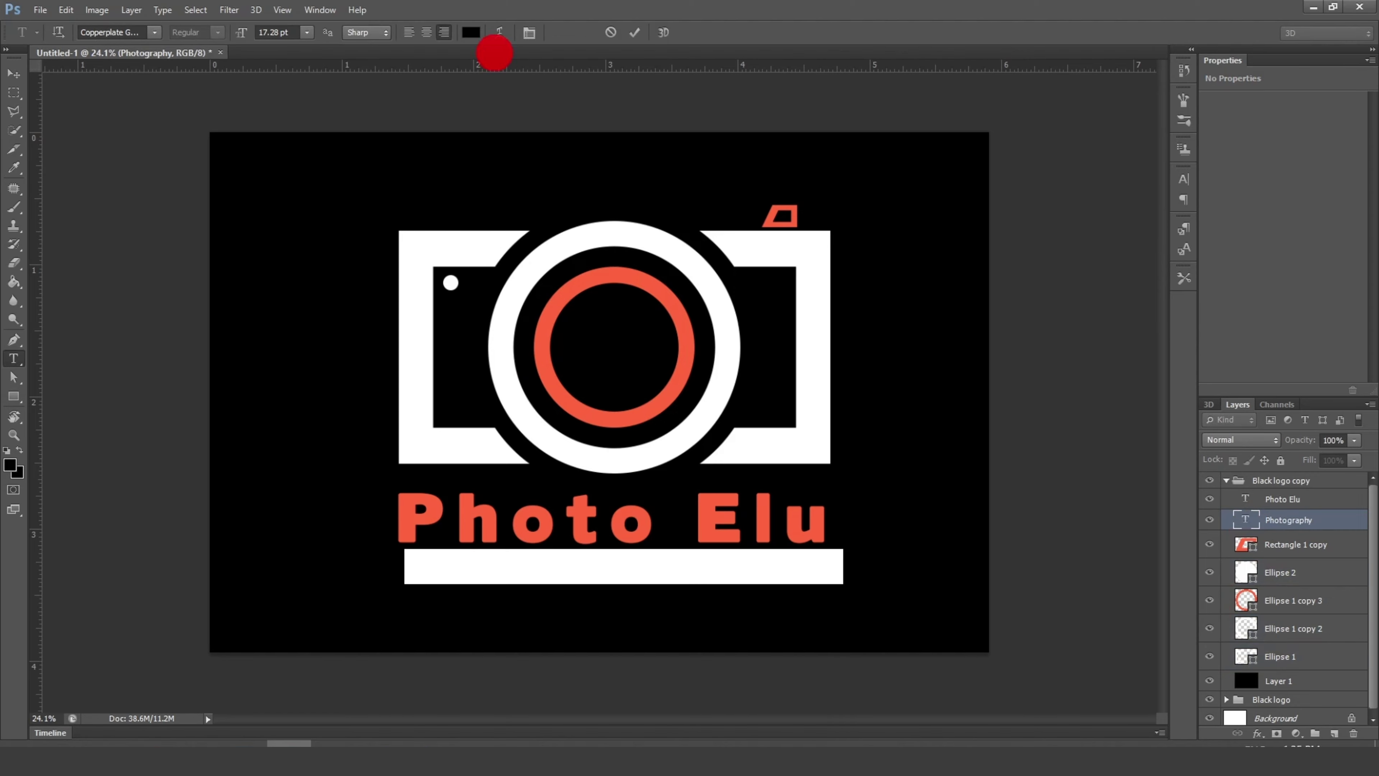
left_click(470, 32)
left_click_drag(892, 386, 814, 328)
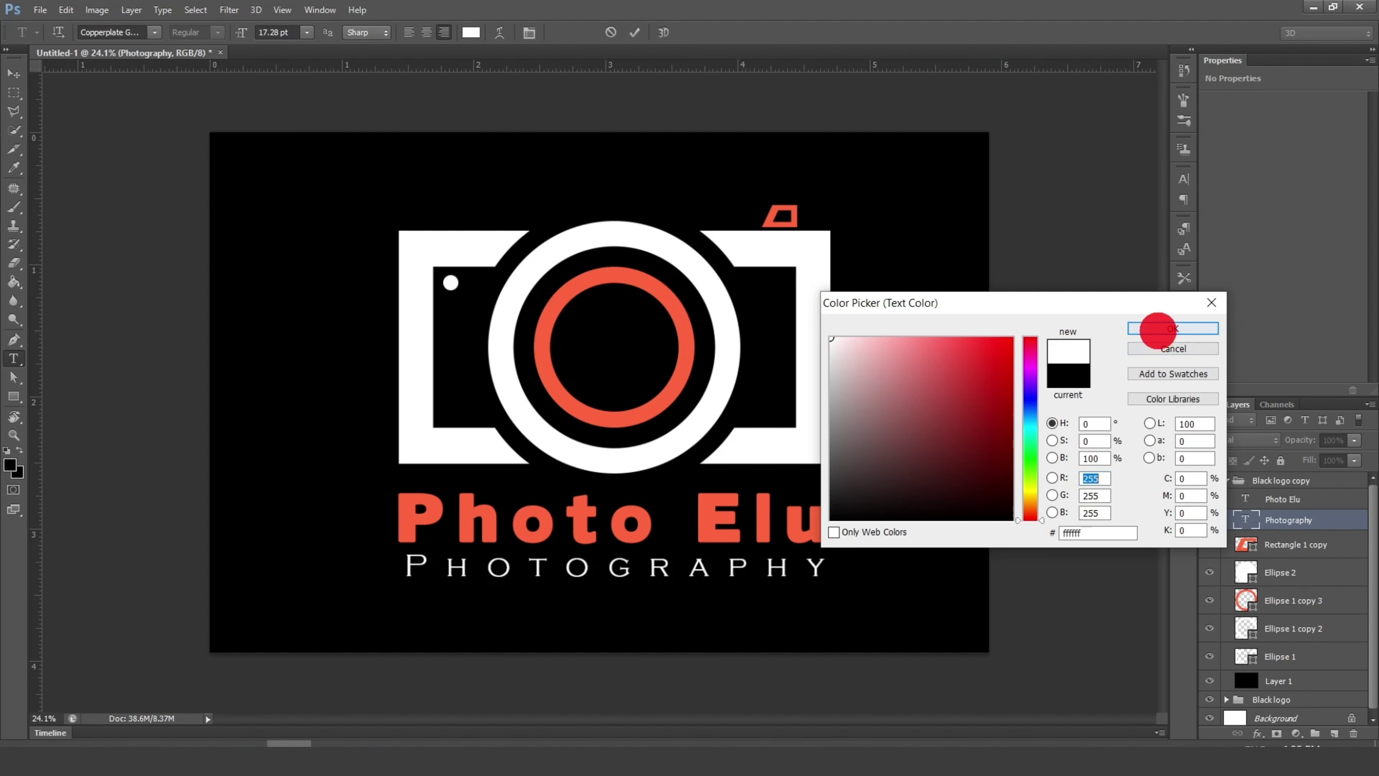
left_click(1159, 329)
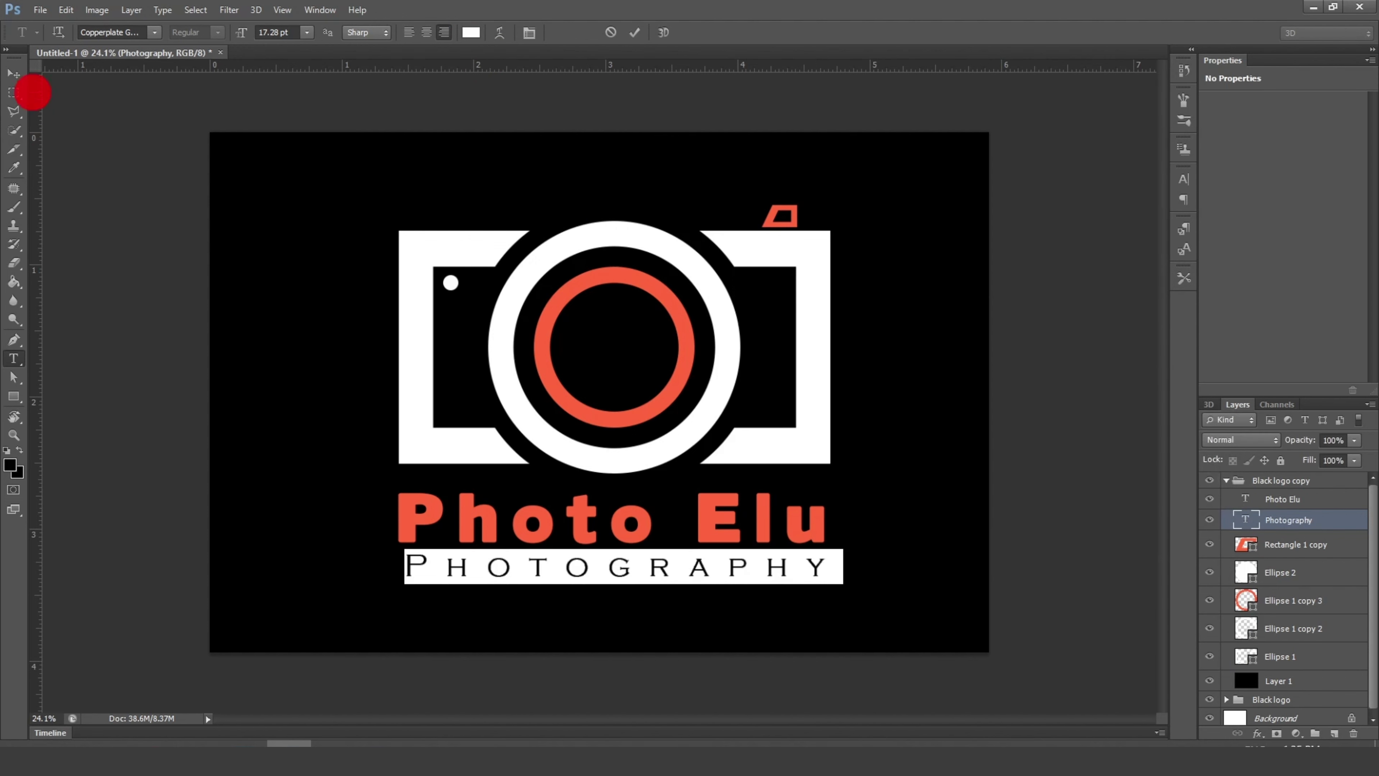
left_click(13, 90)
scroll(807, 204, "up", 1)
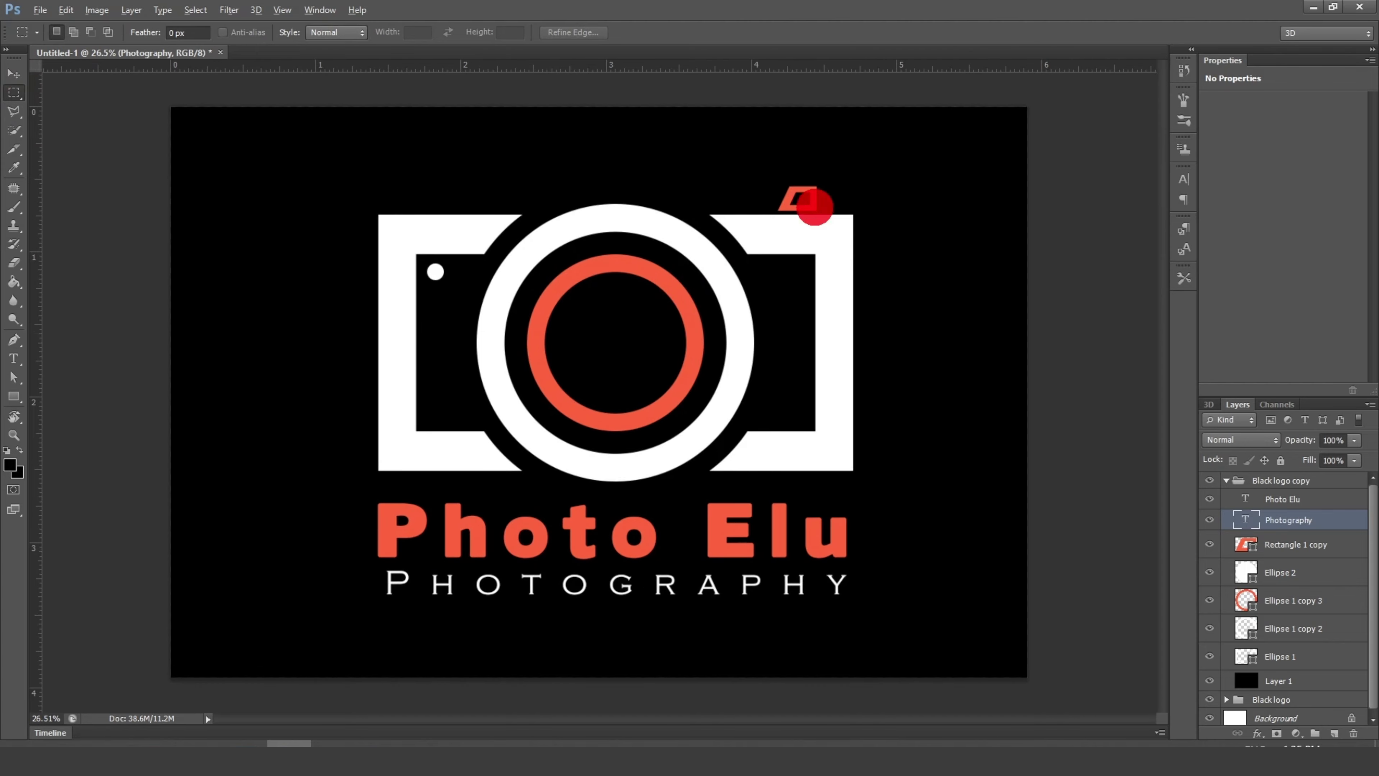
scroll(815, 207, "up", 1)
scroll(896, 540, "up", 3)
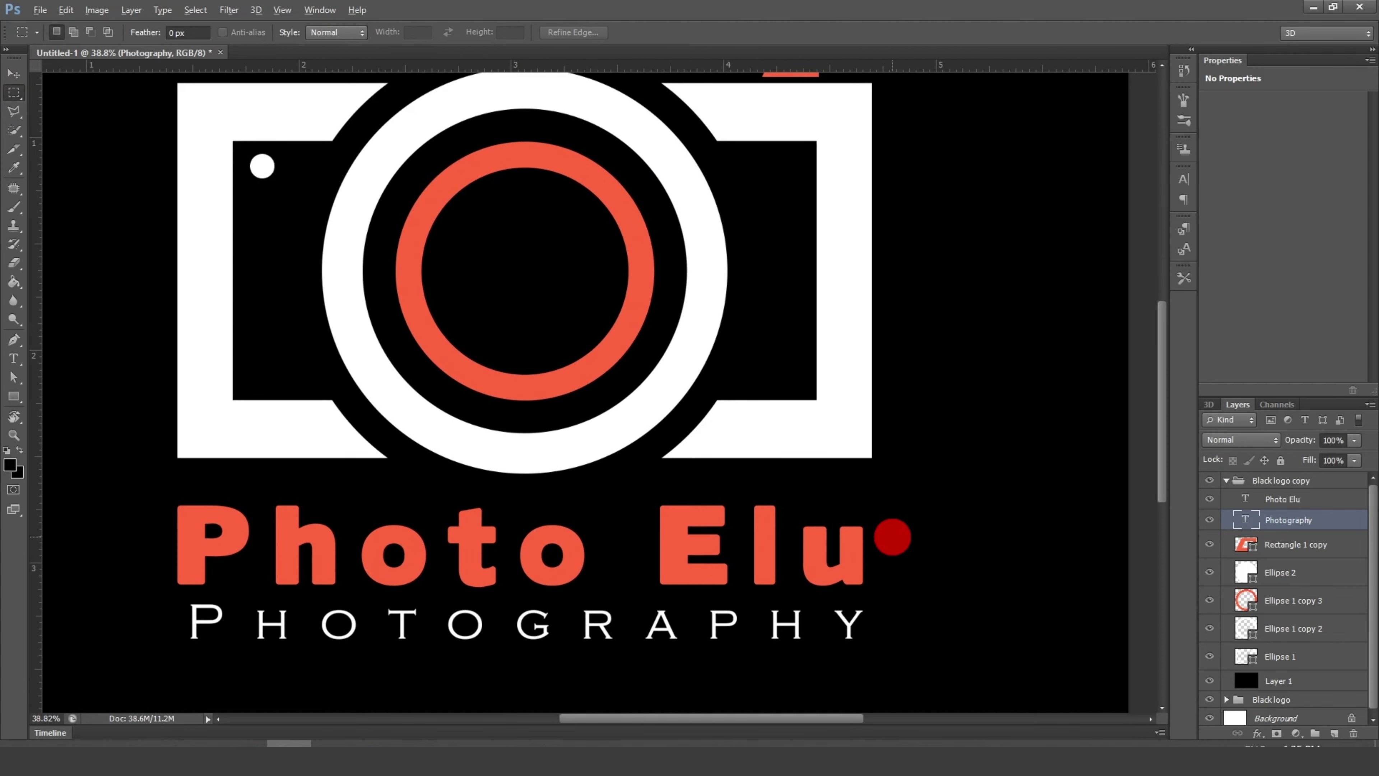
scroll(892, 536, "down", 2)
scroll(892, 536, "down", 2)
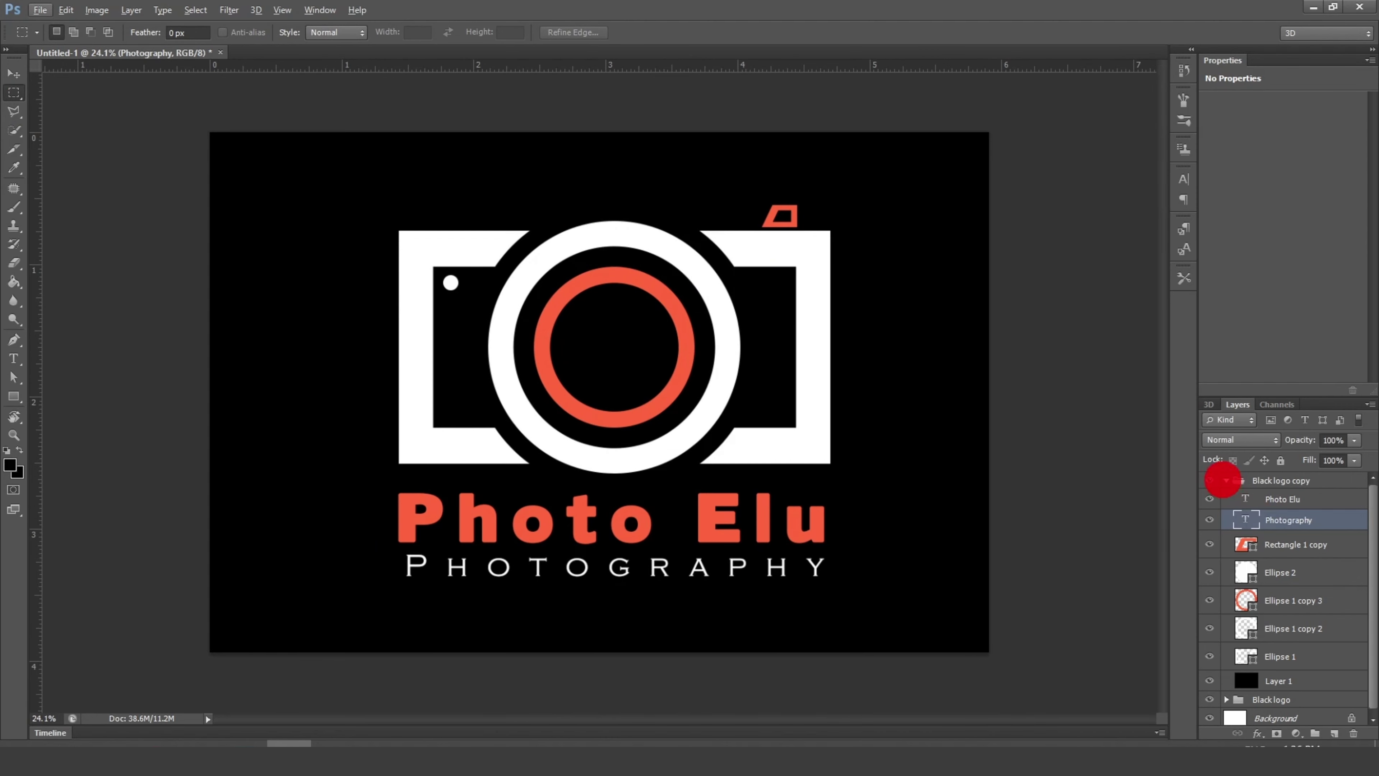
left_click(1226, 480)
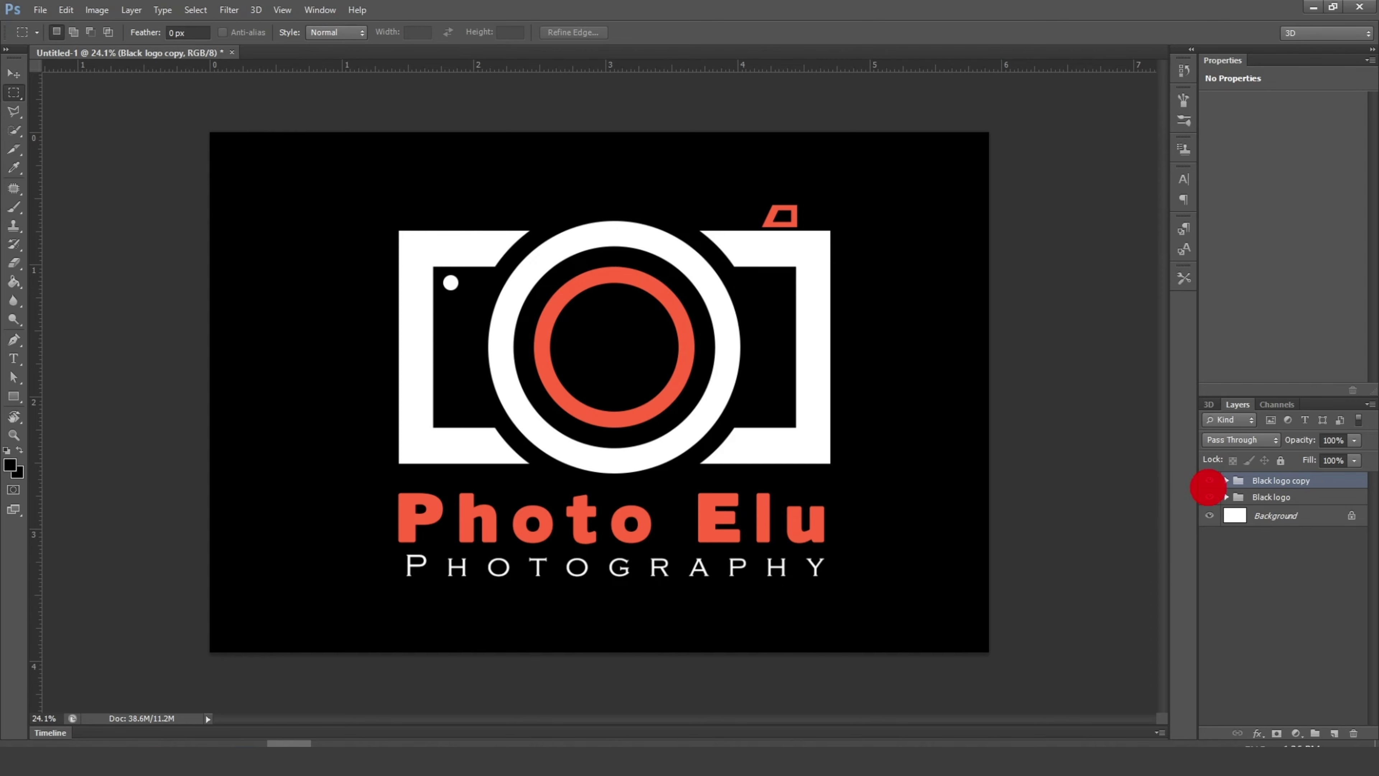
left_click(1210, 480)
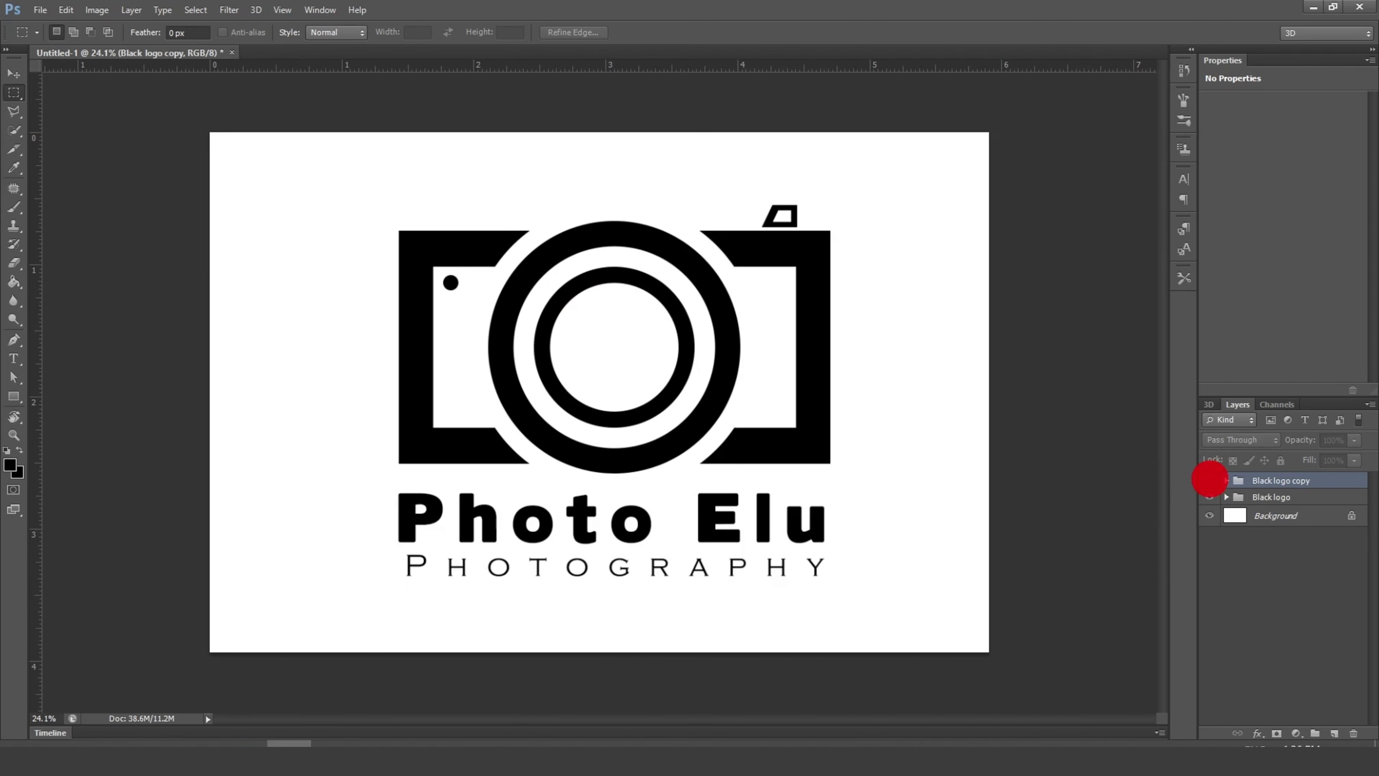
left_click(1210, 480)
left_click(1209, 480)
left_click(1210, 479)
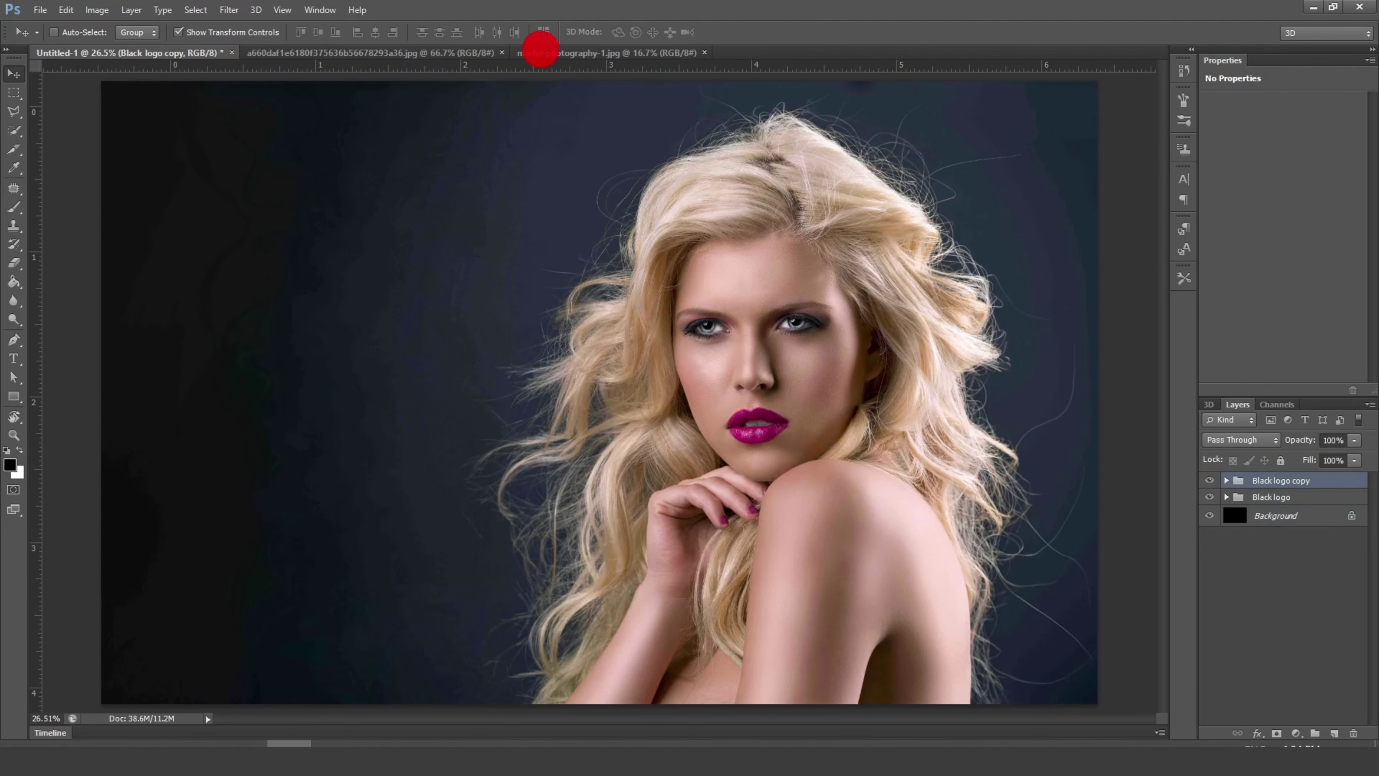
Step: Copy the logo group onto the model photo and convert it to a smart object
mouse_move(534, 54)
left_mouse_down()
mouse_move(342, 462)
mouse_move(327, 419)
left_mouse_up()
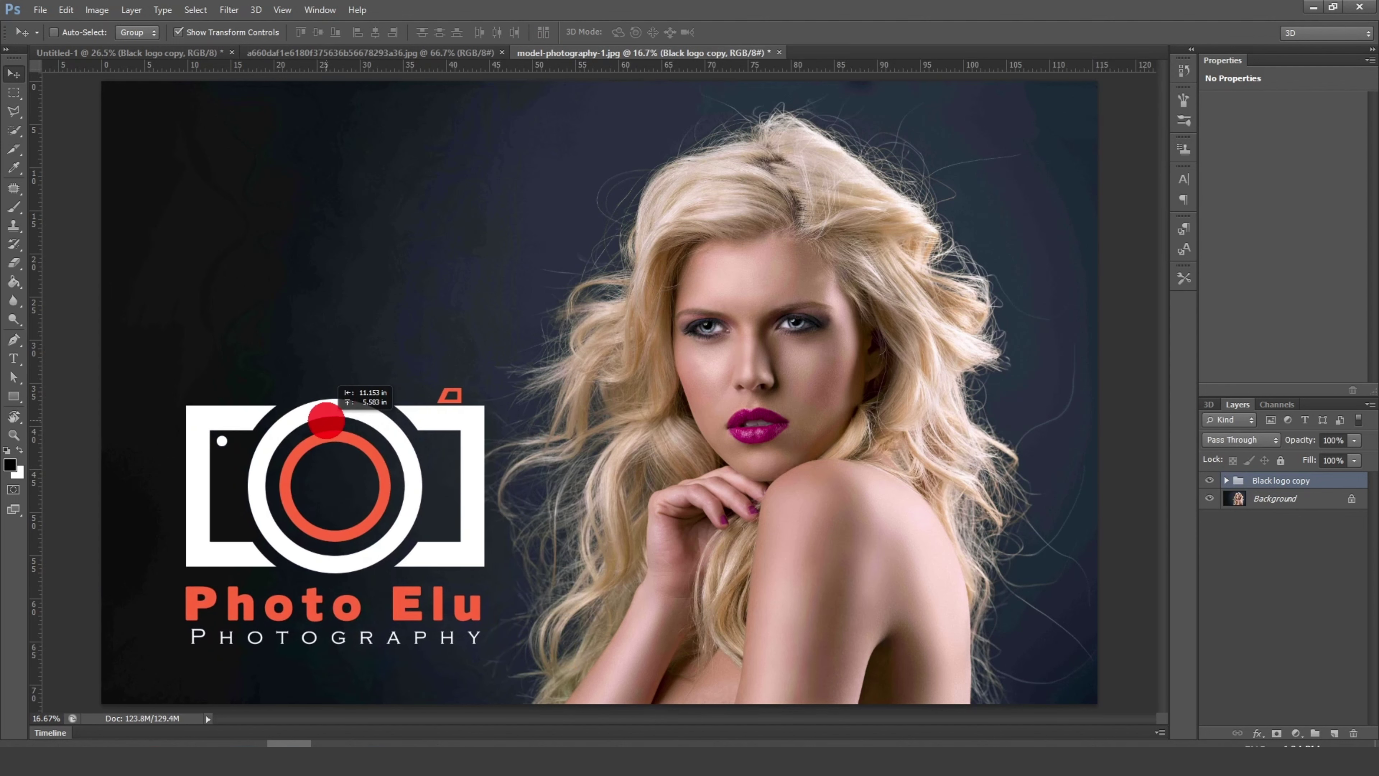
right_click(1305, 483)
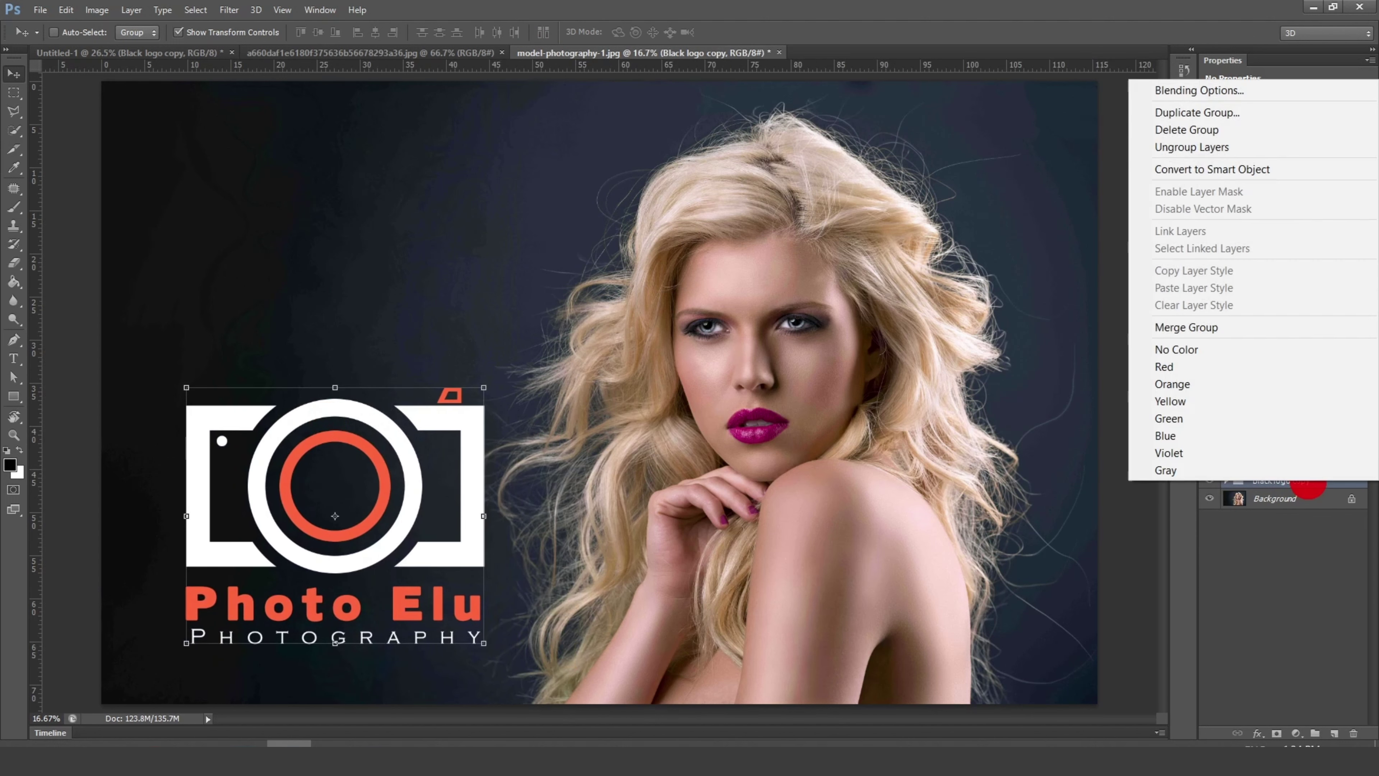
left_click(1222, 169)
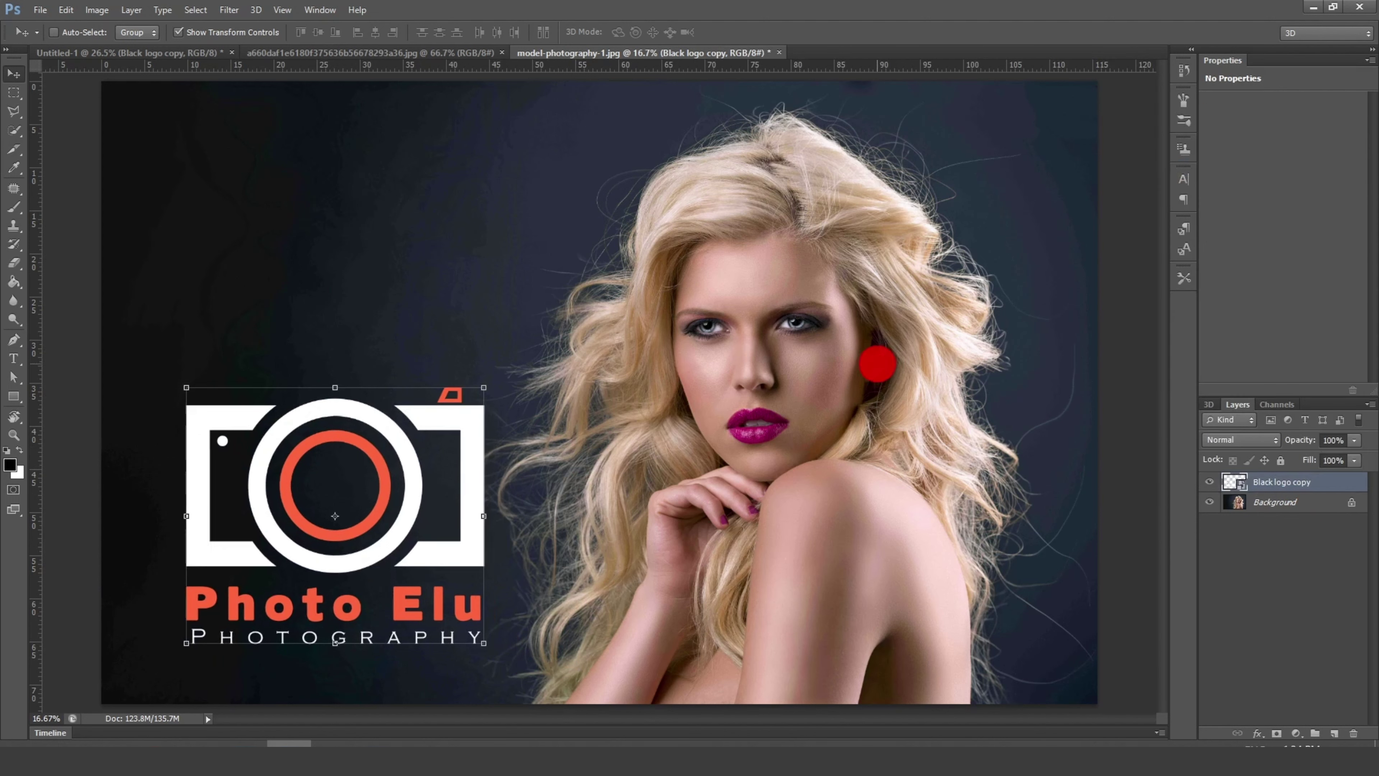
Step: Scale the logo down into the photo's lower-left corner with Free Transform
key("ctrl+t")
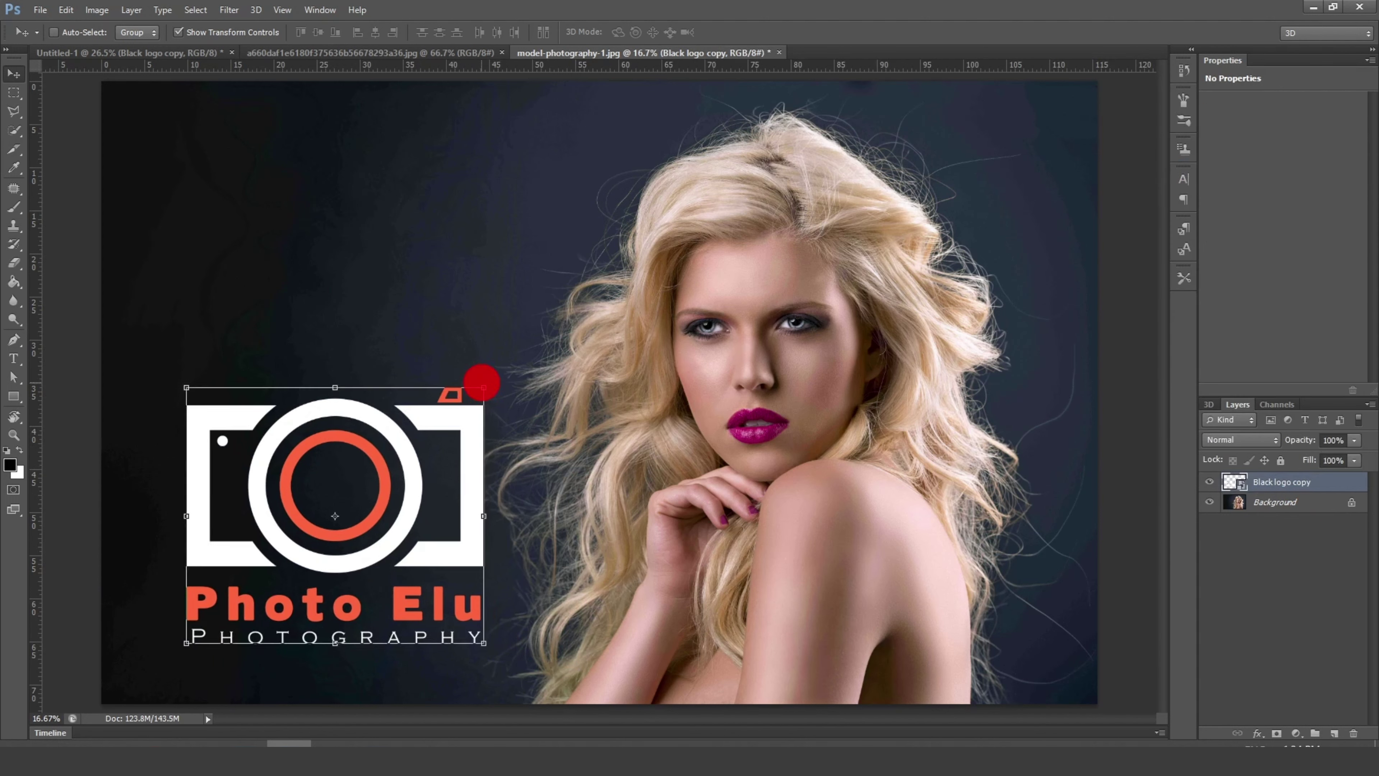
left_click_drag(486, 385, 292, 552)
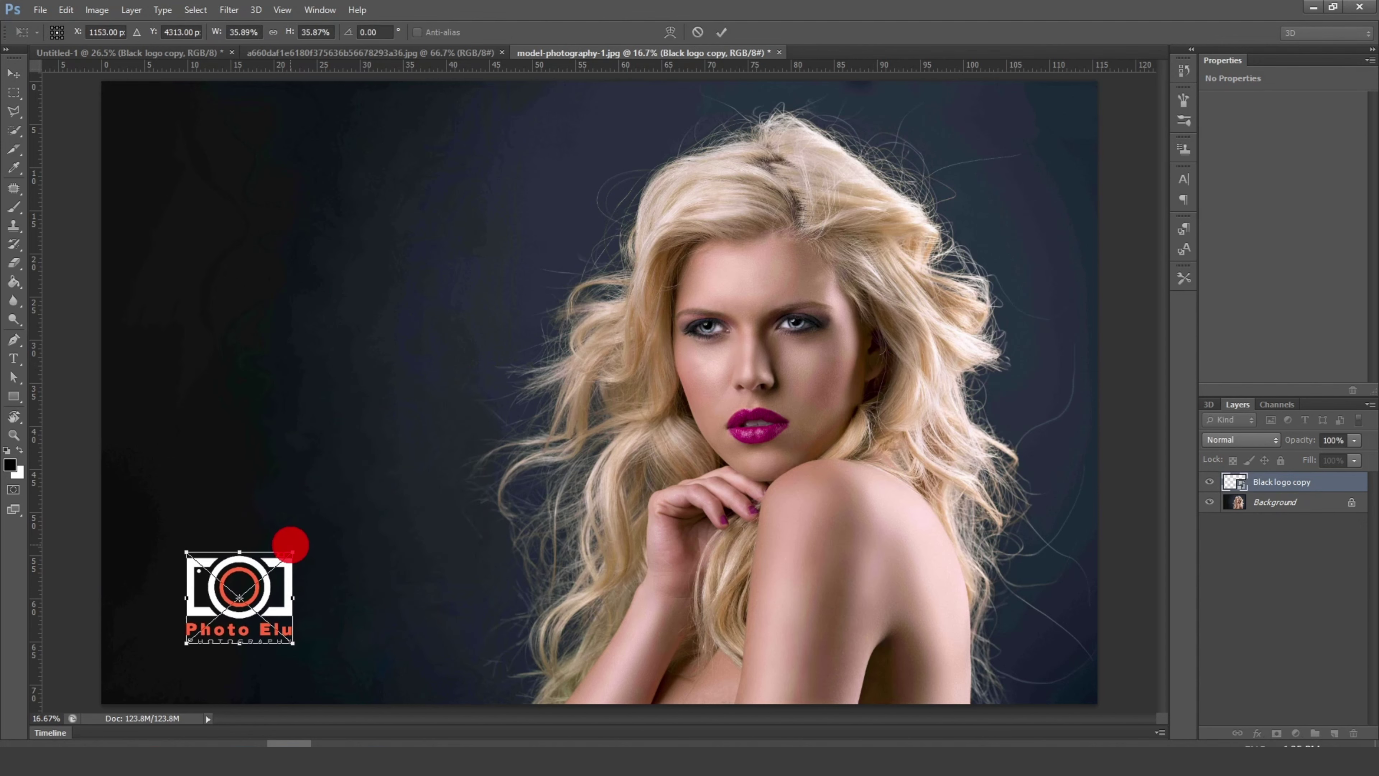
left_click(721, 32)
scroll(159, 640, "up", 1)
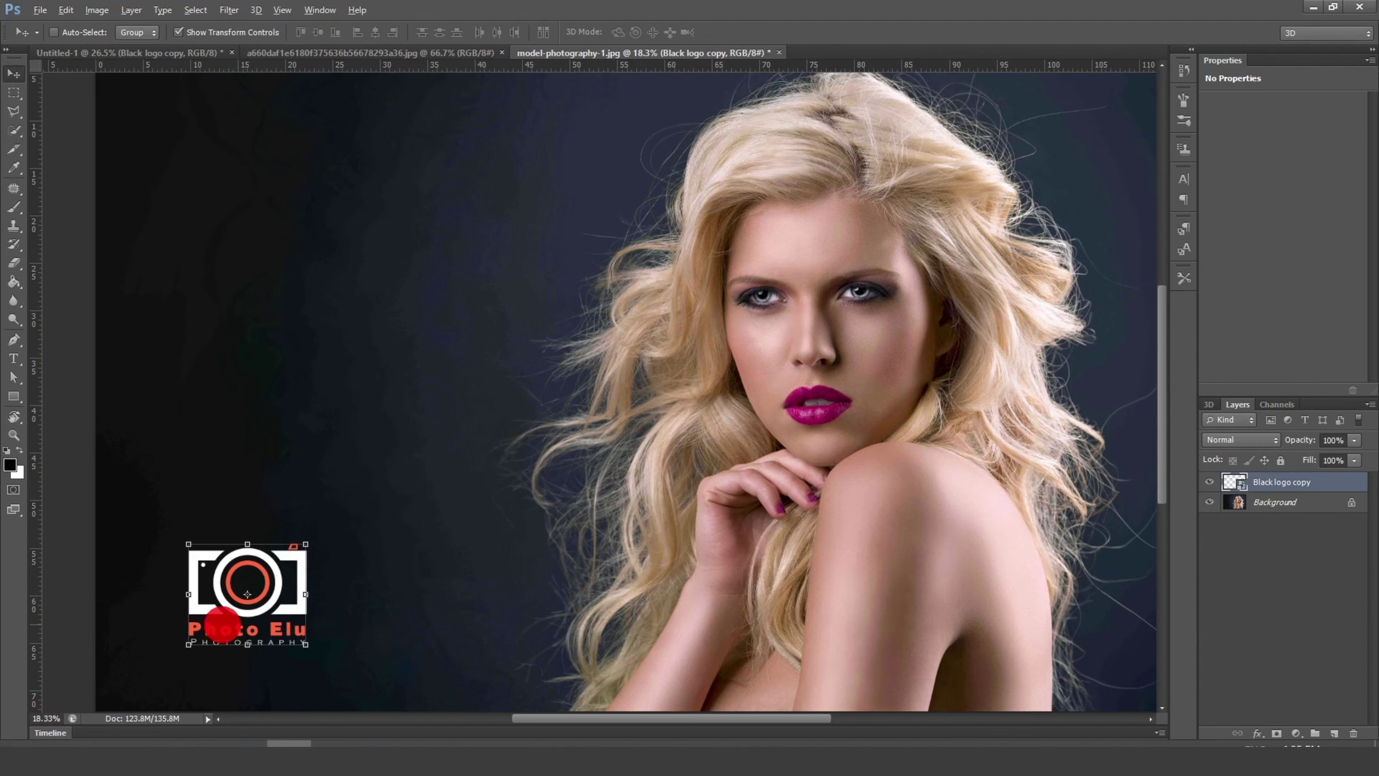
scroll(195, 656, "up", 5)
scroll(409, 563, "down", 2)
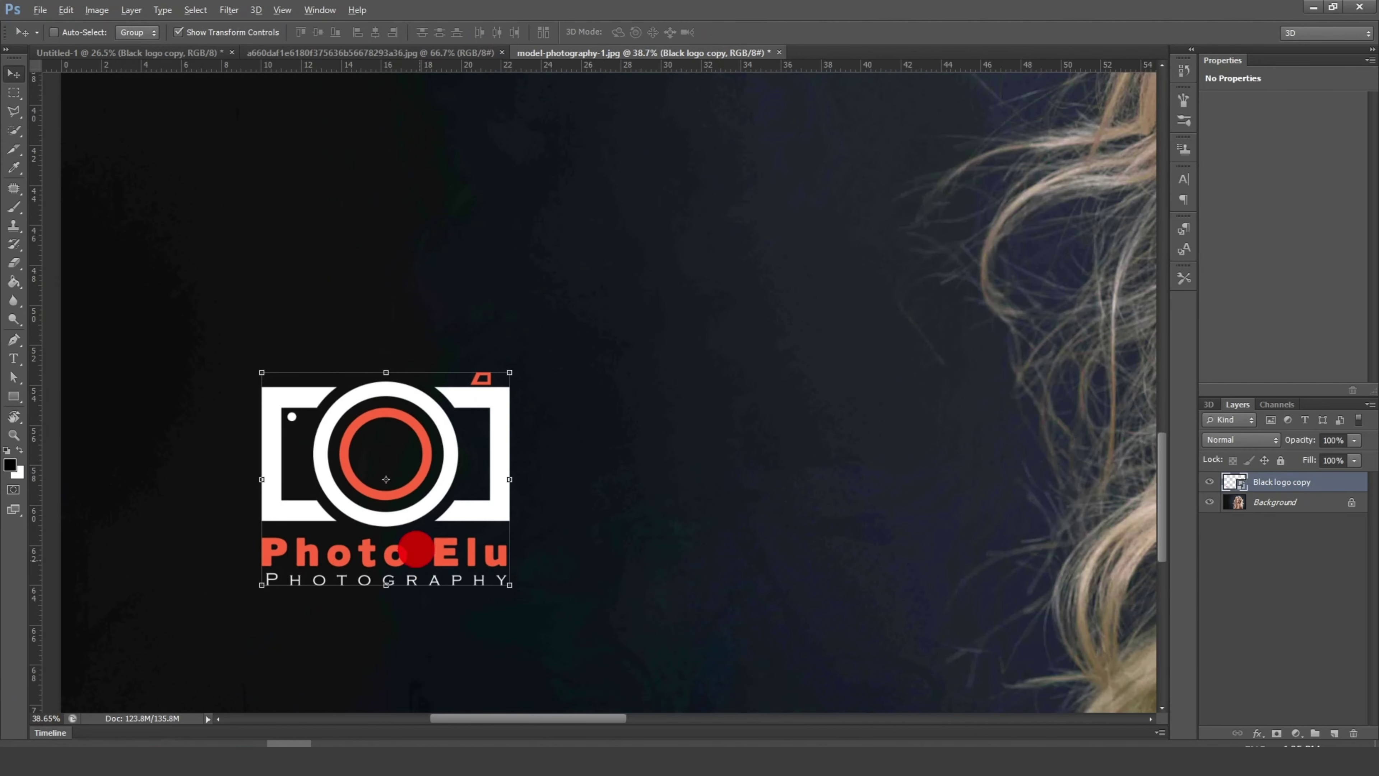
Step: Add a Color Overlay layer style to the logo smart object
double_click(1320, 483)
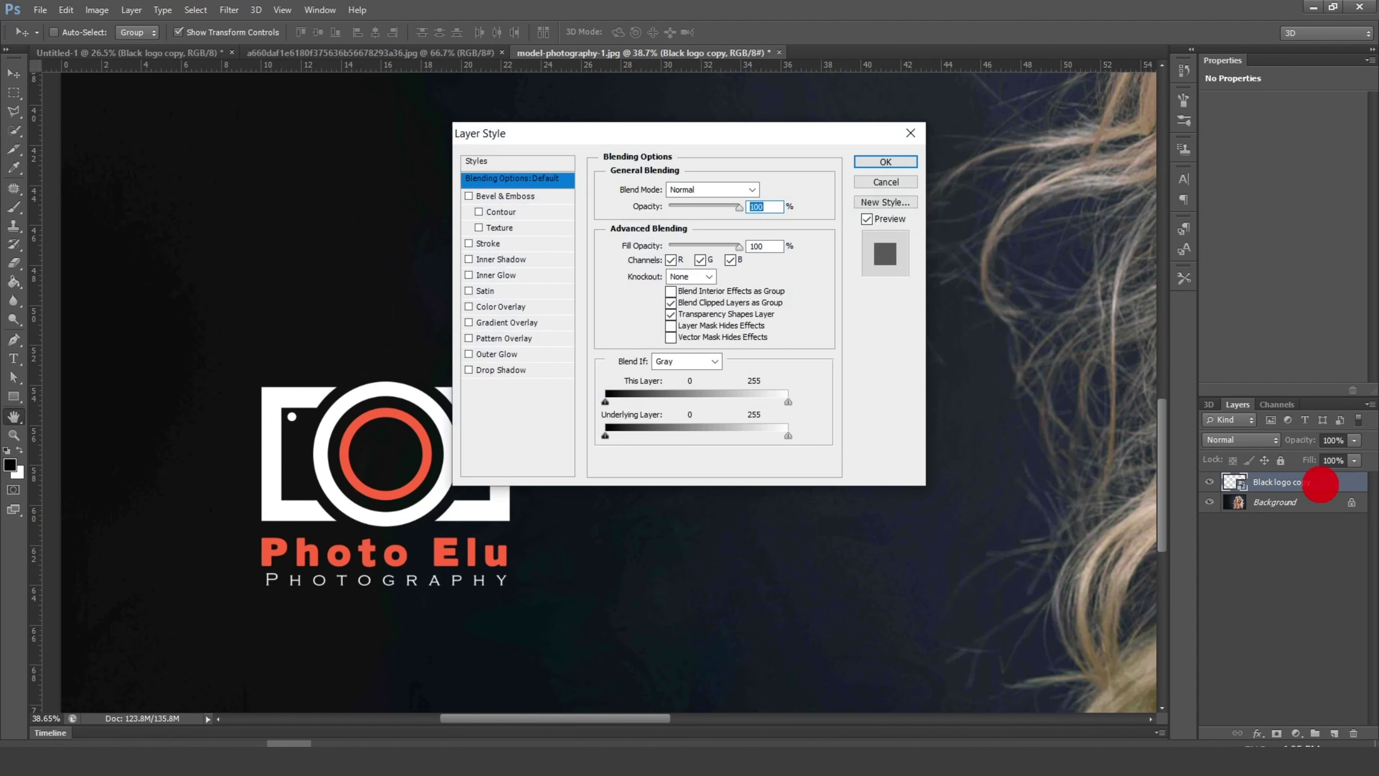
left_click(494, 306)
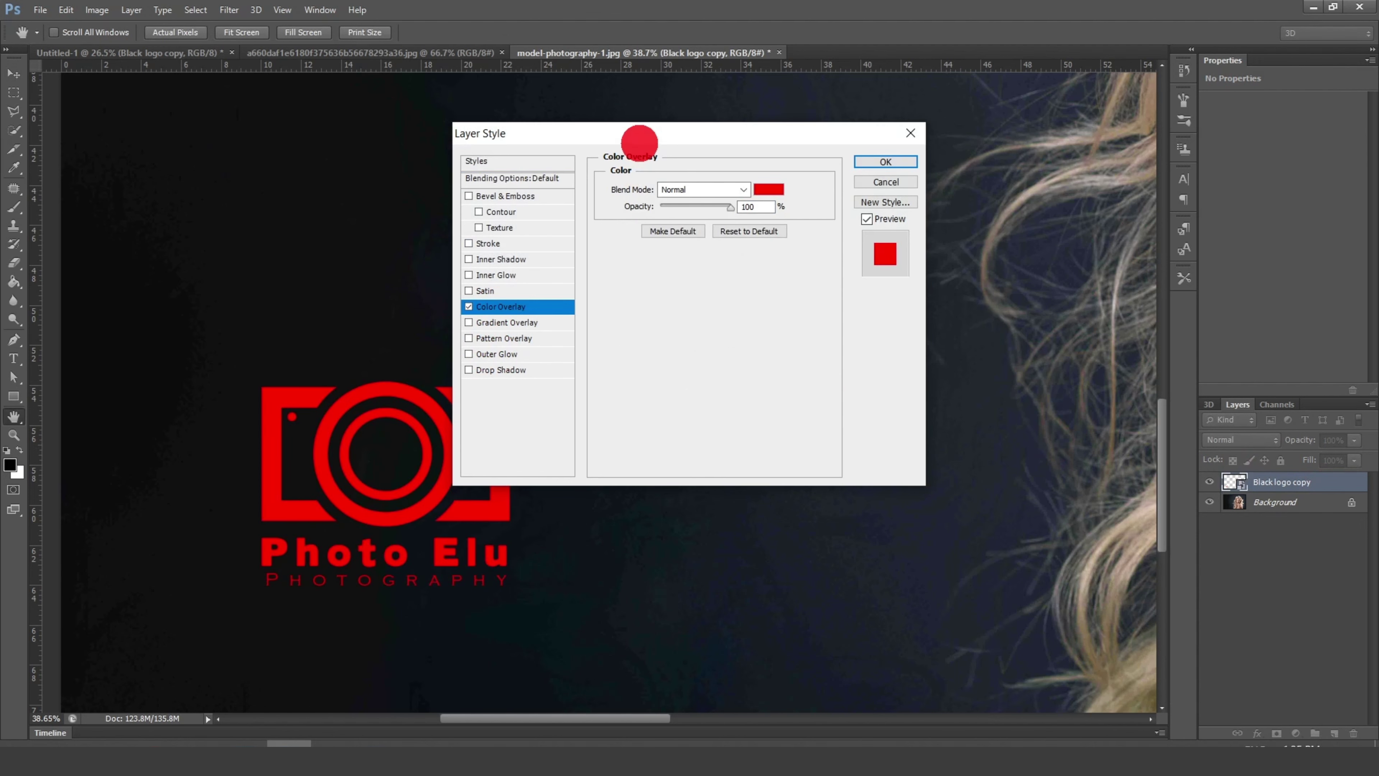
left_click_drag(638, 138, 1053, 193)
left_click(1185, 246)
Step: Set the overlay colour to mint green #0dff8a and apply the style
left_click(832, 338)
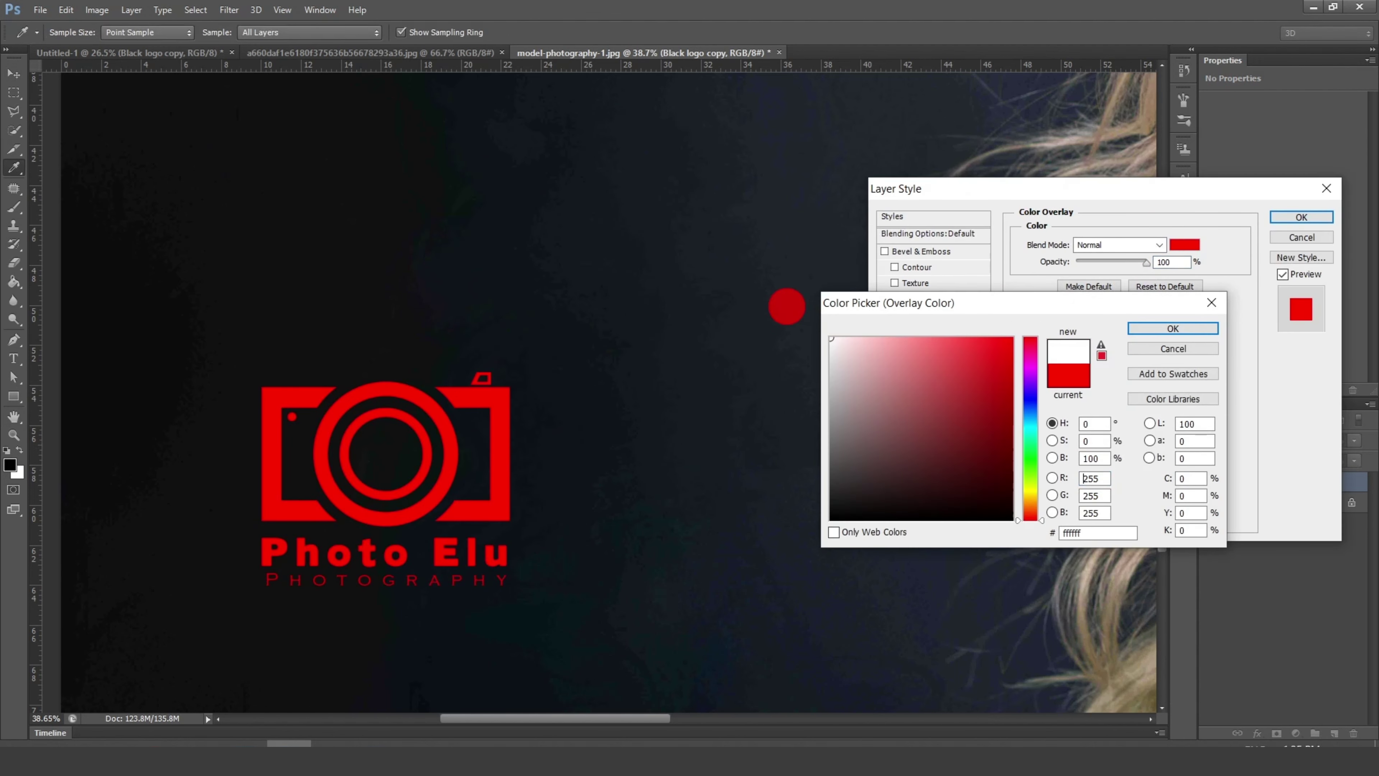
left_click(1011, 338)
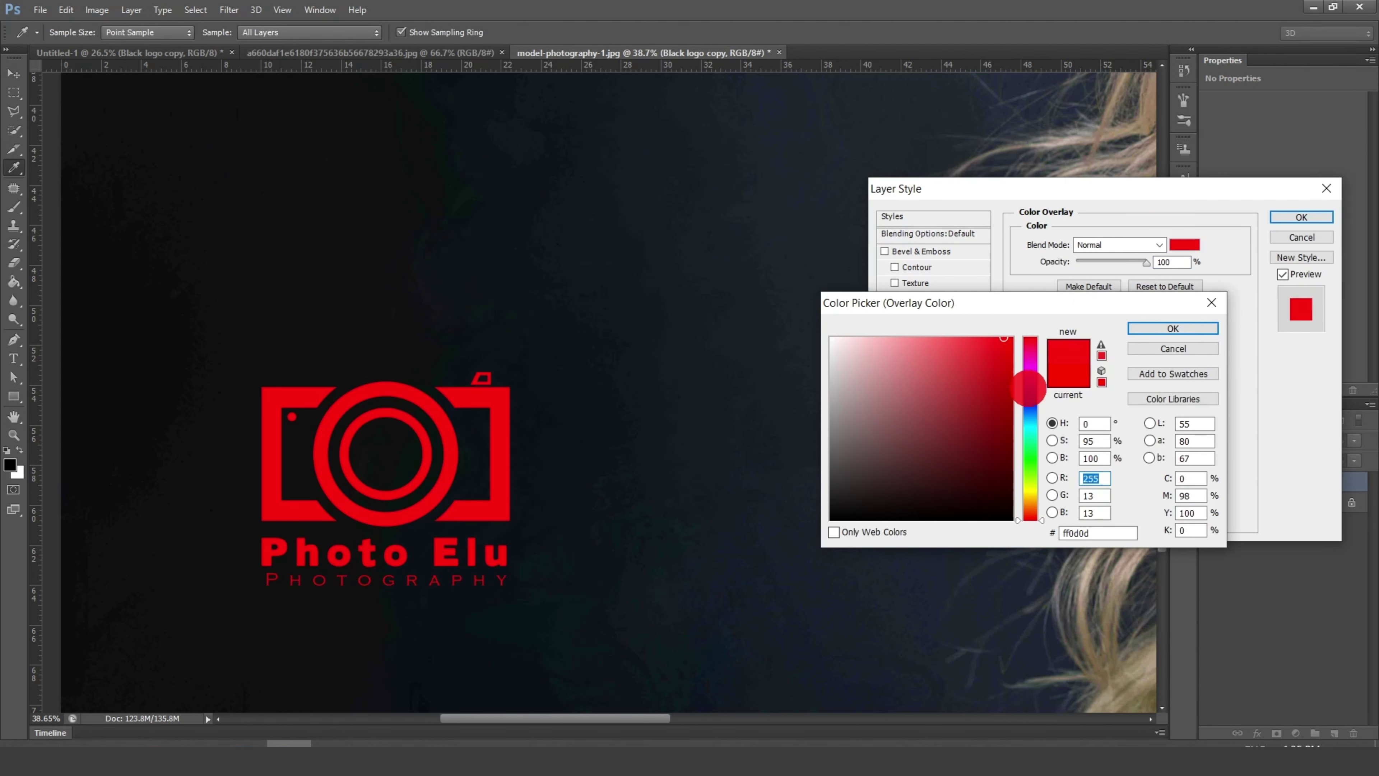
left_click_drag(1030, 385, 1030, 443)
left_click(1004, 338)
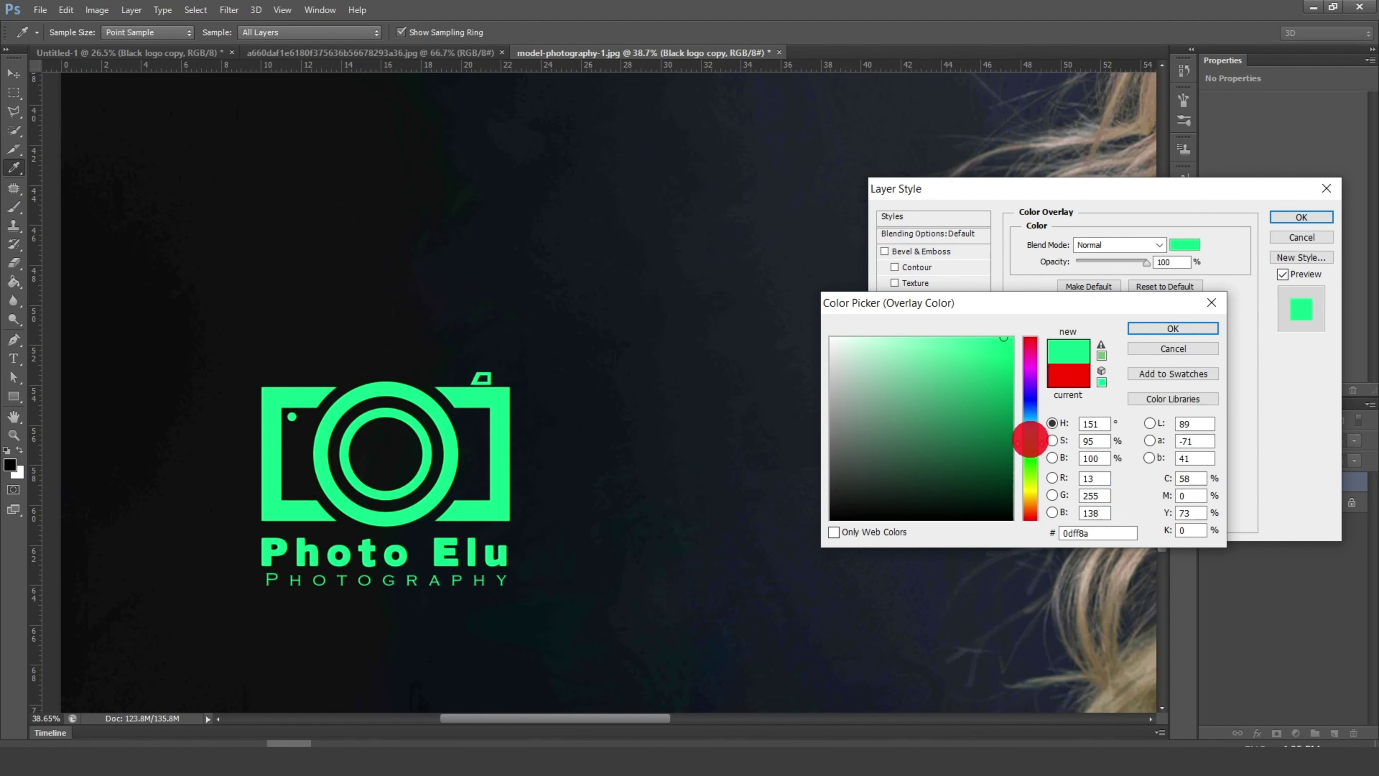
left_click(1173, 328)
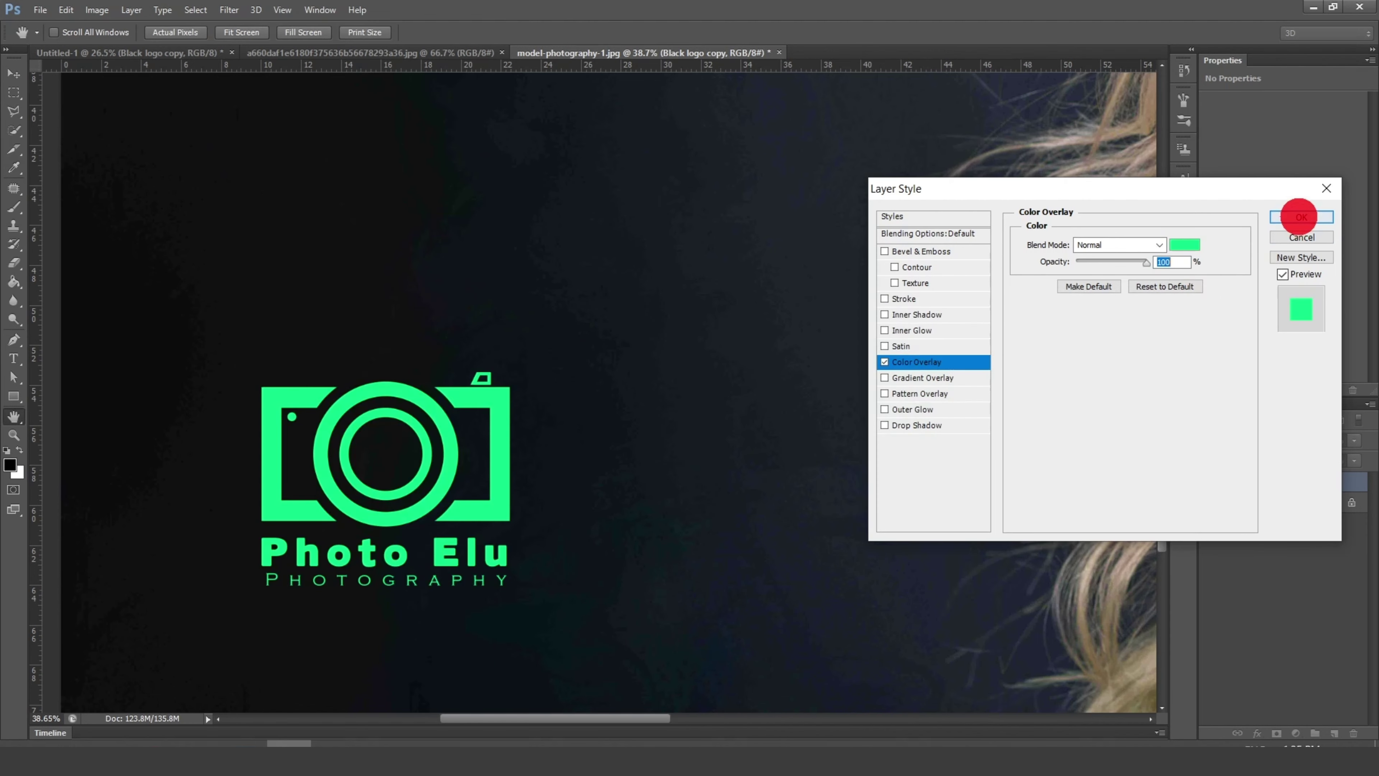
left_click(1301, 217)
scroll(554, 425, "down", 3)
scroll(567, 425, "down", 2)
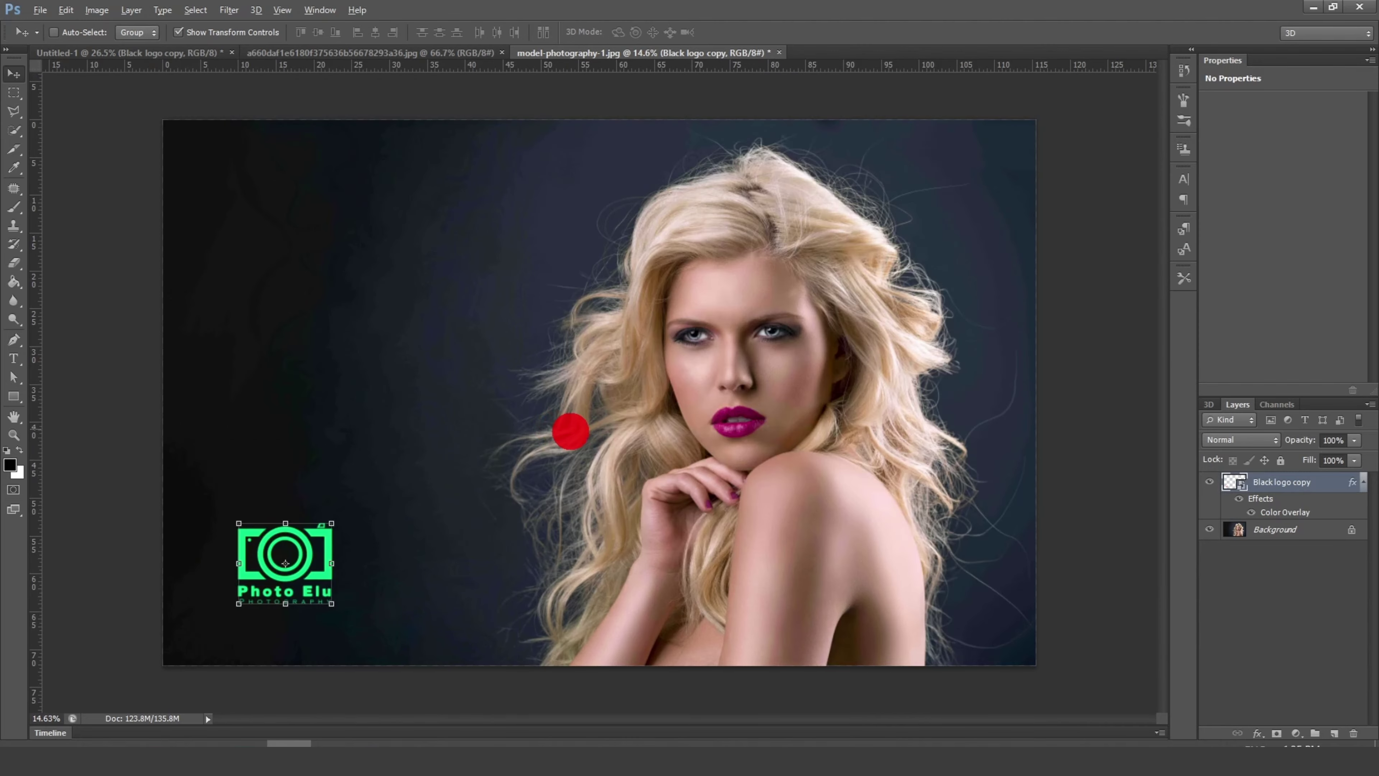
scroll(557, 460, "down", 1)
key("m")
scroll(608, 435, "up", 1)
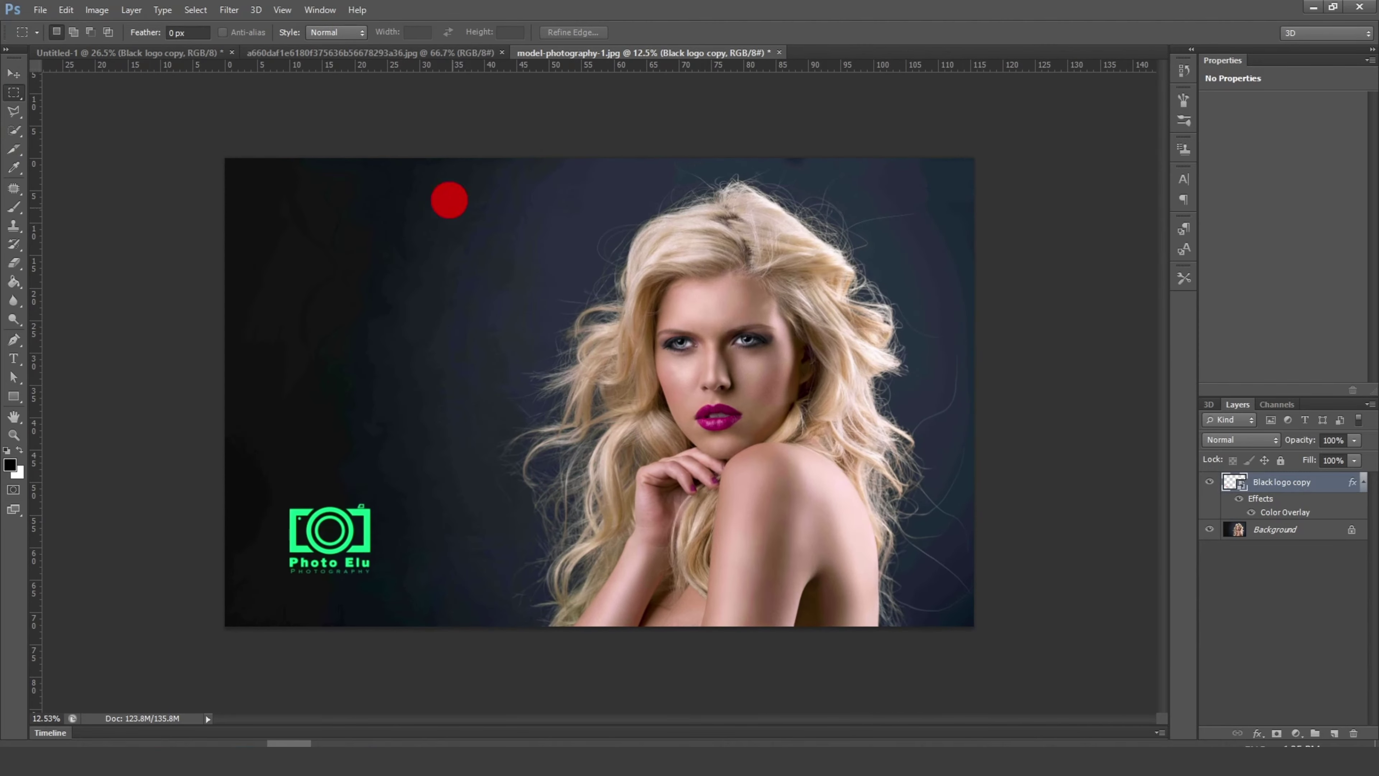
Step: In Untitled-1, hide Black logo copy and fill the Background layer white
left_click(186, 54)
key("v")
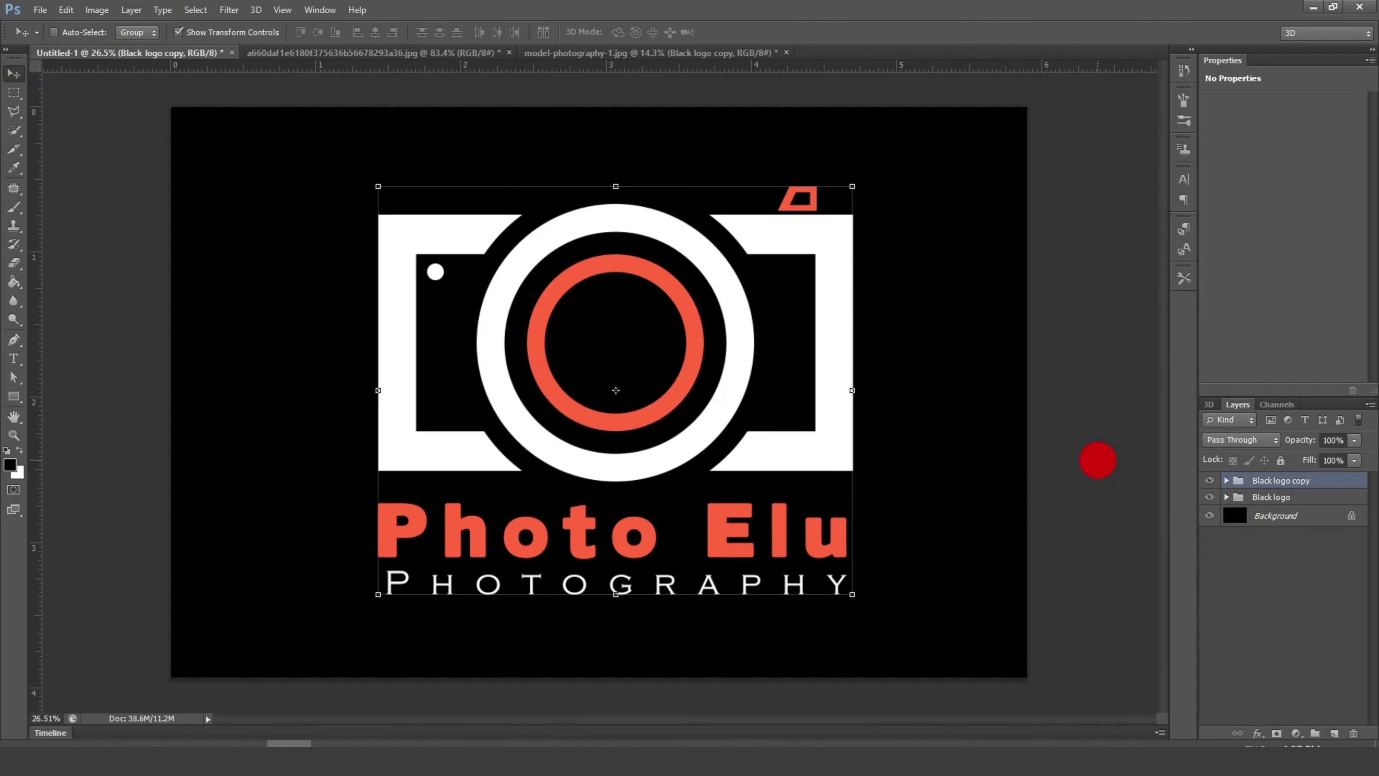
left_click(1210, 479)
left_click(1270, 519)
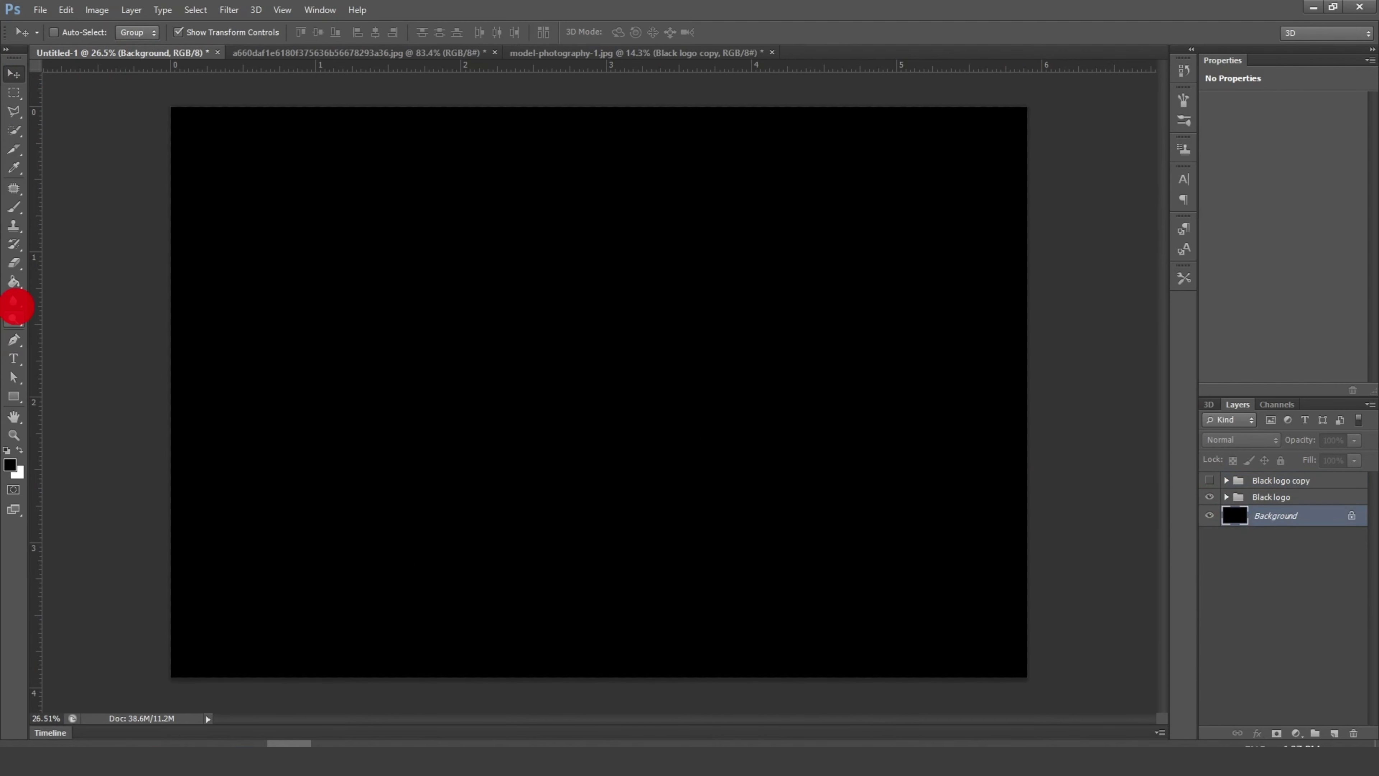
left_click(16, 304)
left_click(20, 449)
left_click(588, 501)
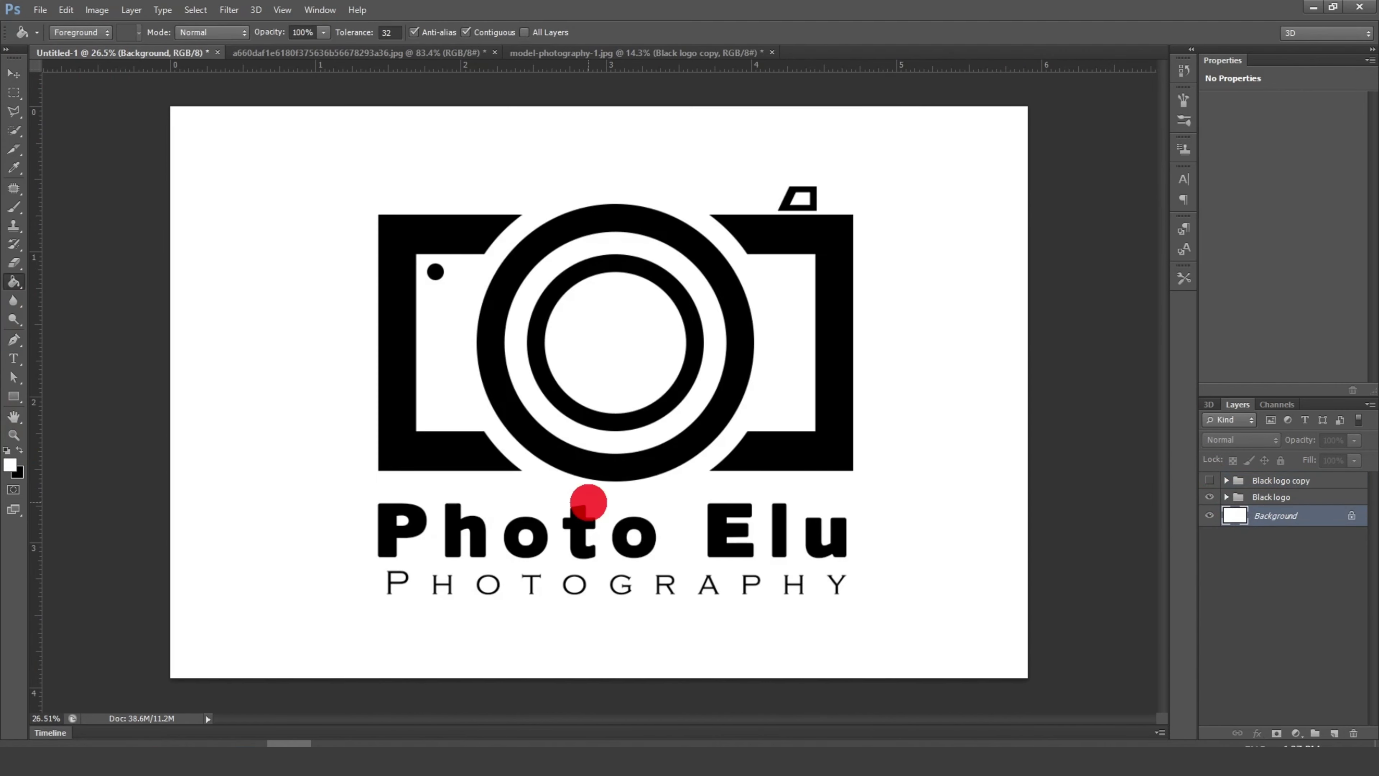
Step: Drag the Black logo group into the beach photo document
left_click(1285, 497)
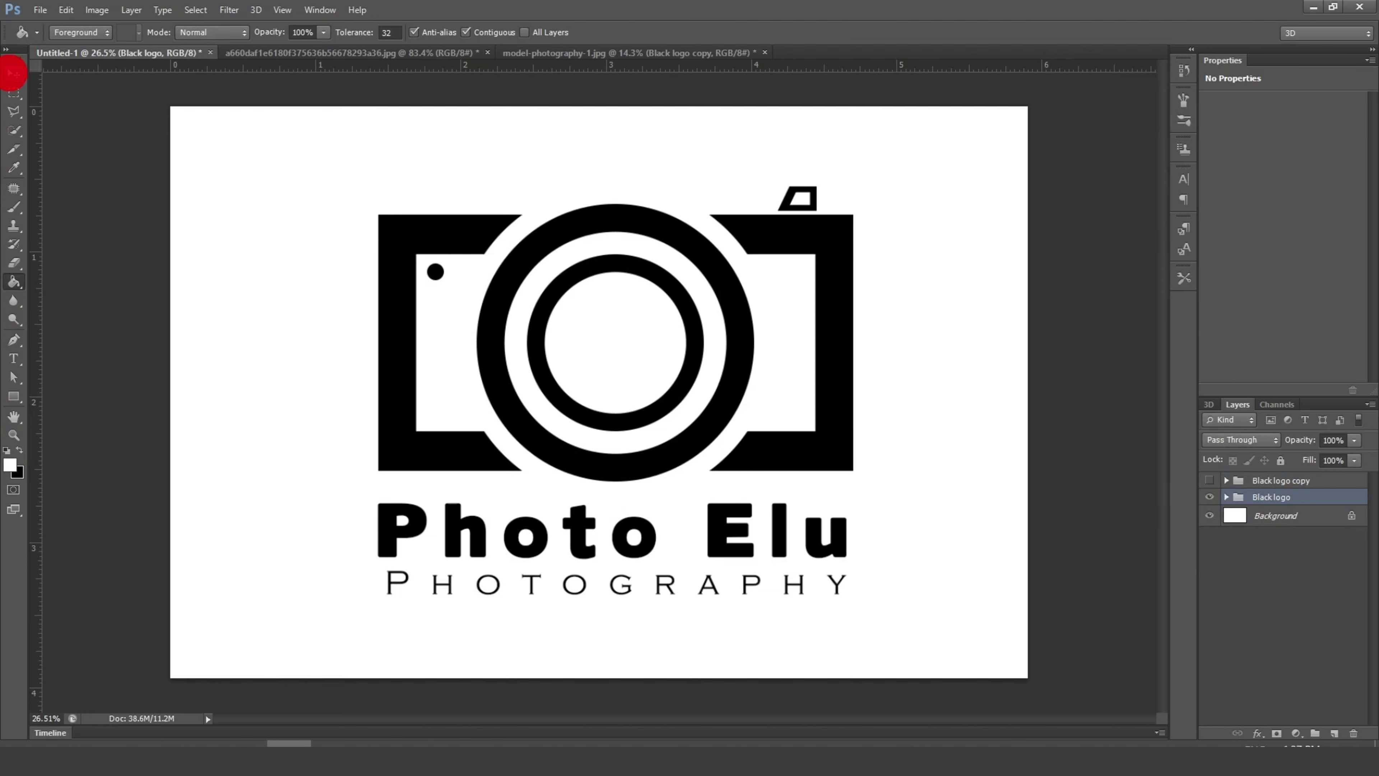
left_click(13, 73)
mouse_move(441, 271)
left_mouse_down()
mouse_move(276, 52)
mouse_move(555, 305)
left_mouse_up()
Step: Shrink the black logo and place it in the sky near the photo's top
scroll(549, 308, "down", 3)
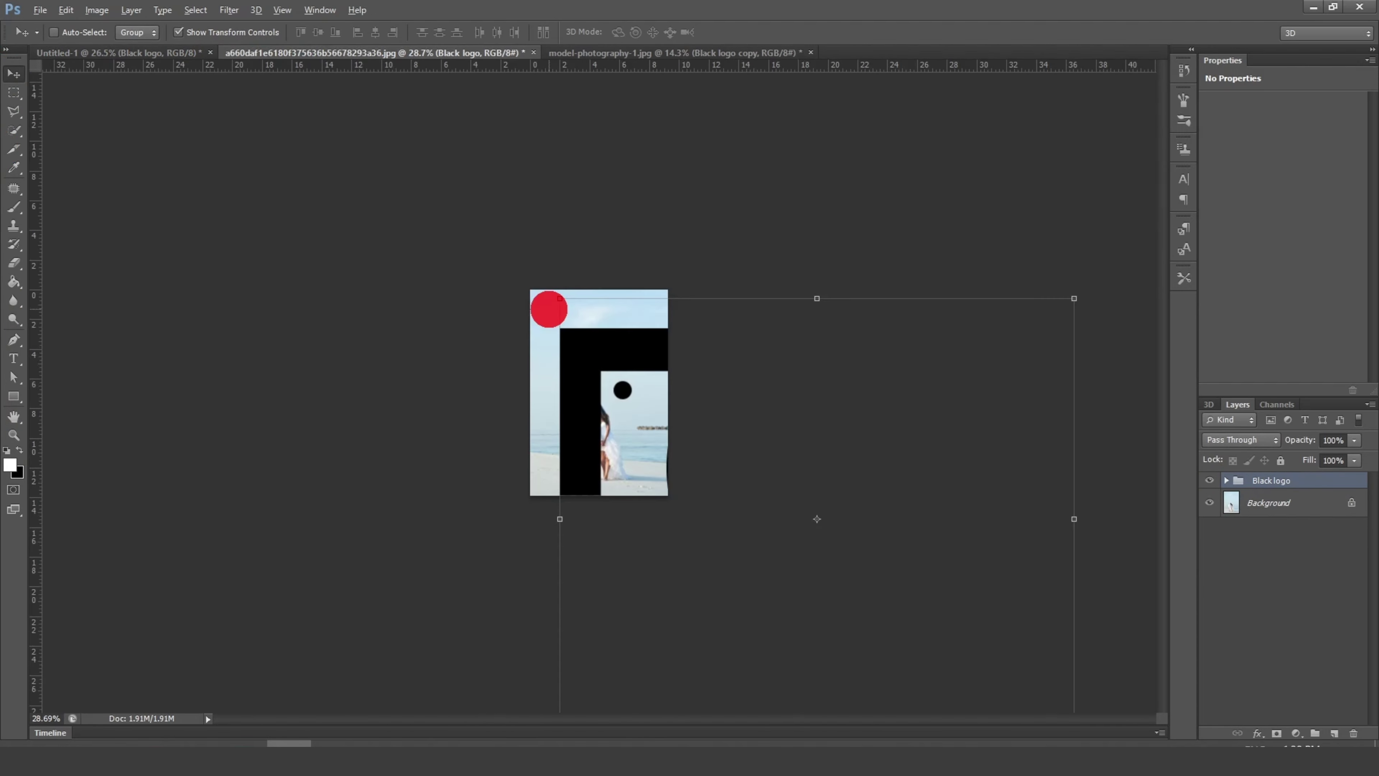
scroll(985, 661, "down", 2)
left_click_drag(957, 656, 620, 364)
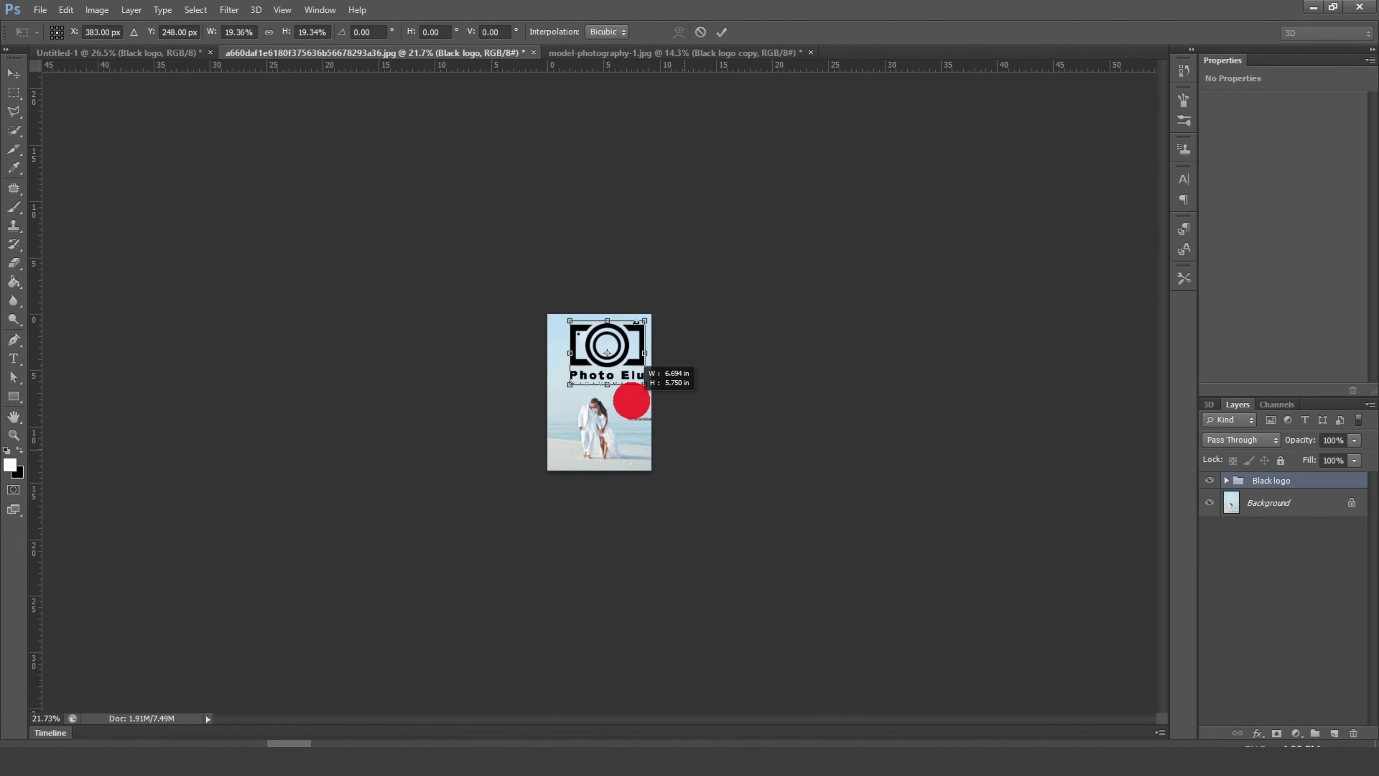
scroll(597, 326, "up", 4)
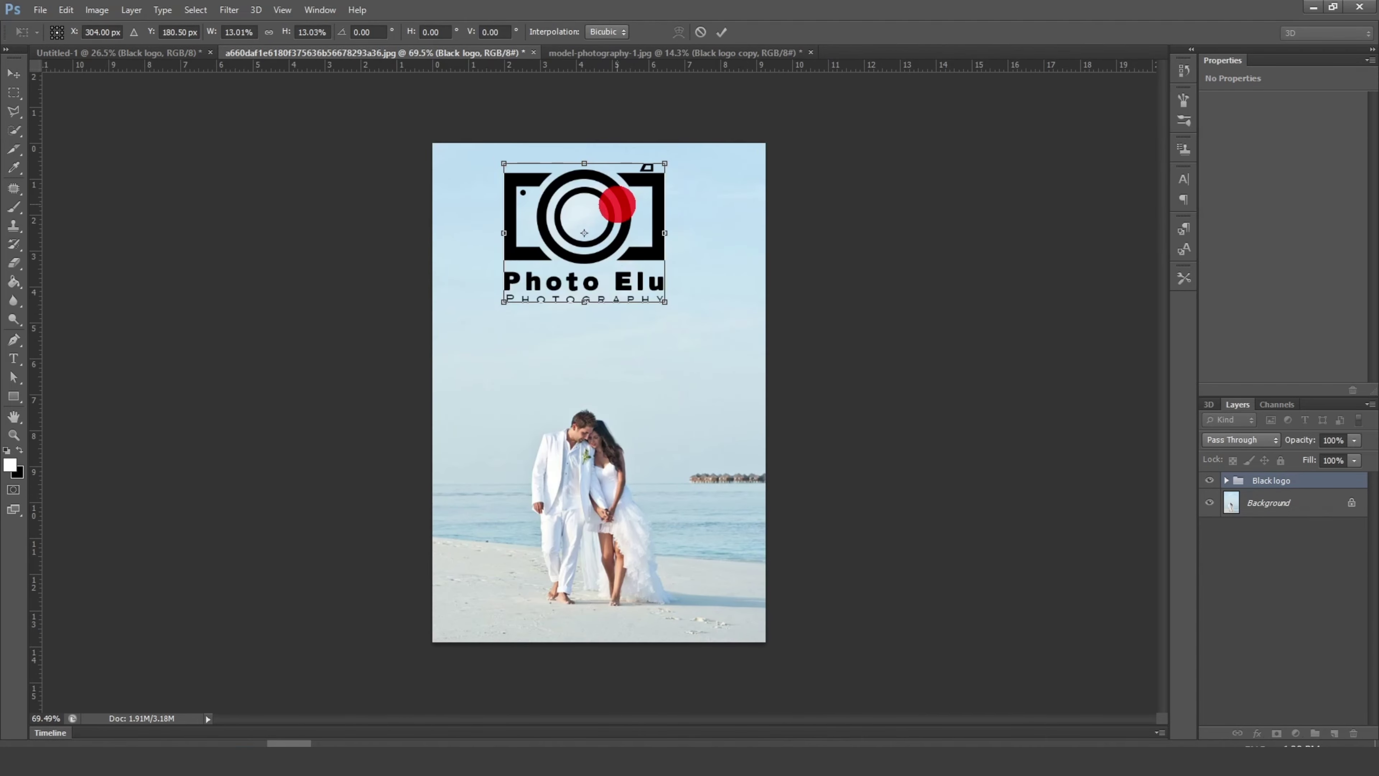
left_click_drag(615, 209, 663, 263)
mouse_move(726, 370)
left_mouse_down()
mouse_move(636, 291)
mouse_move(702, 289)
mouse_move(725, 306)
left_mouse_up()
double_click(701, 277)
Step: Convert the Black logo group to a smart object and return to Untitled-1
right_click(1298, 480)
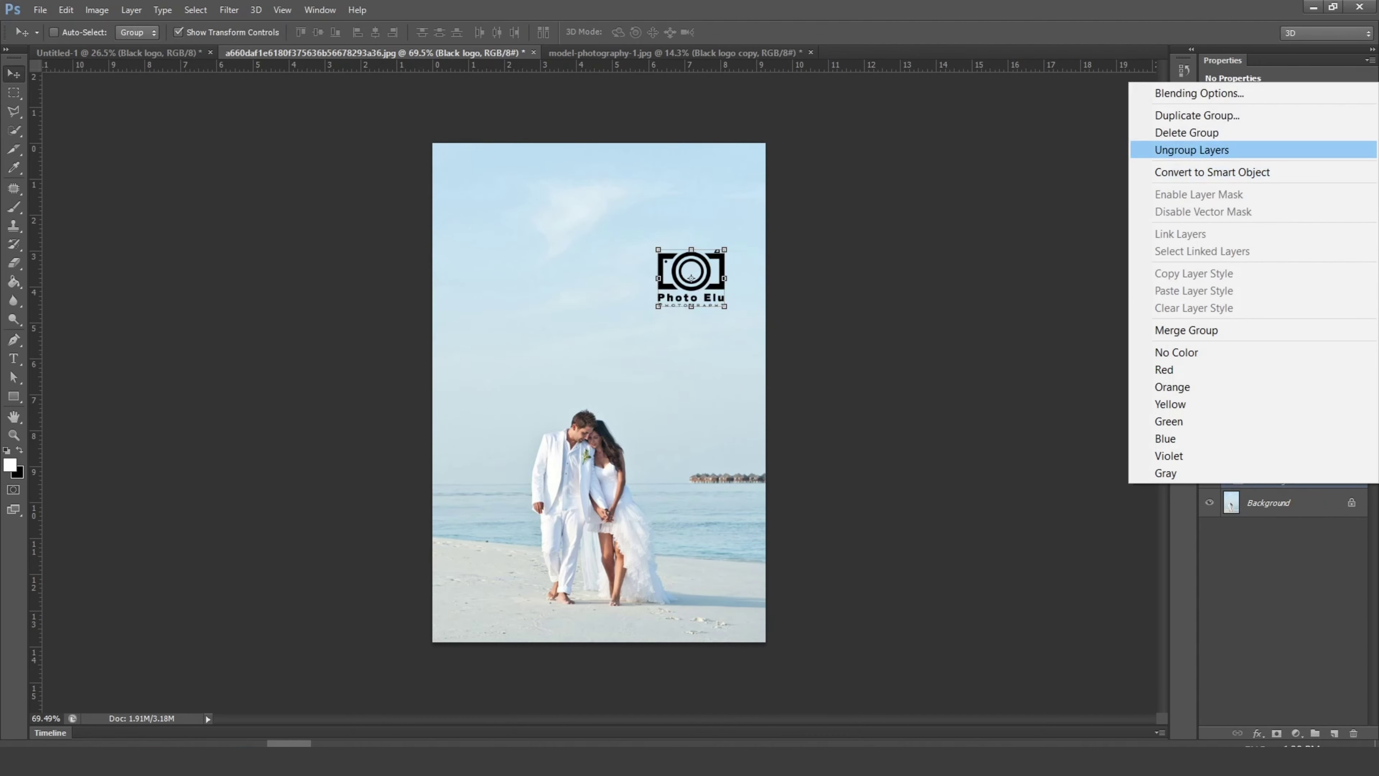
left_click(1314, 171)
left_click(14, 93)
scroll(601, 268, "up", 3)
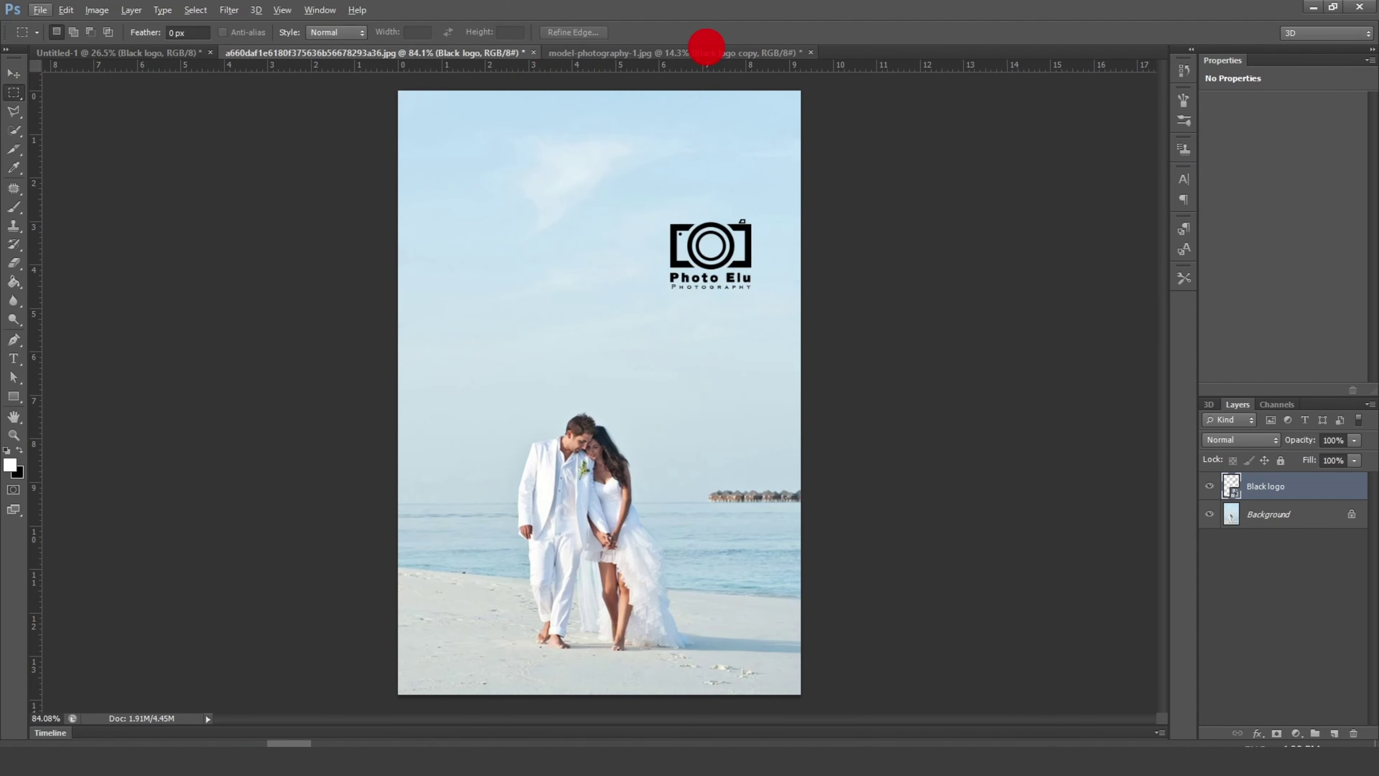
key("ctrl+shift+Tab")
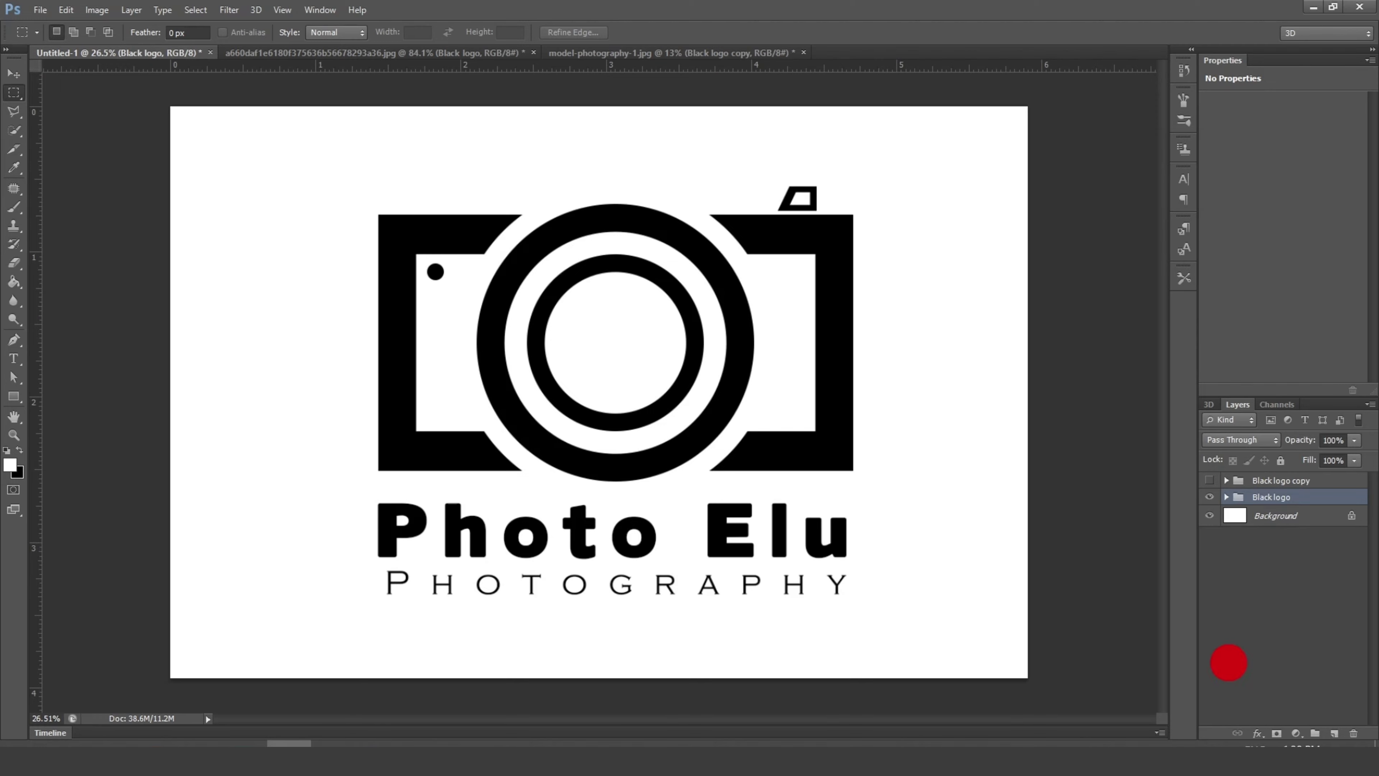
Step: Hide the white Background and trim transparent pixels from all sides of Untitled-1
left_click(1210, 515)
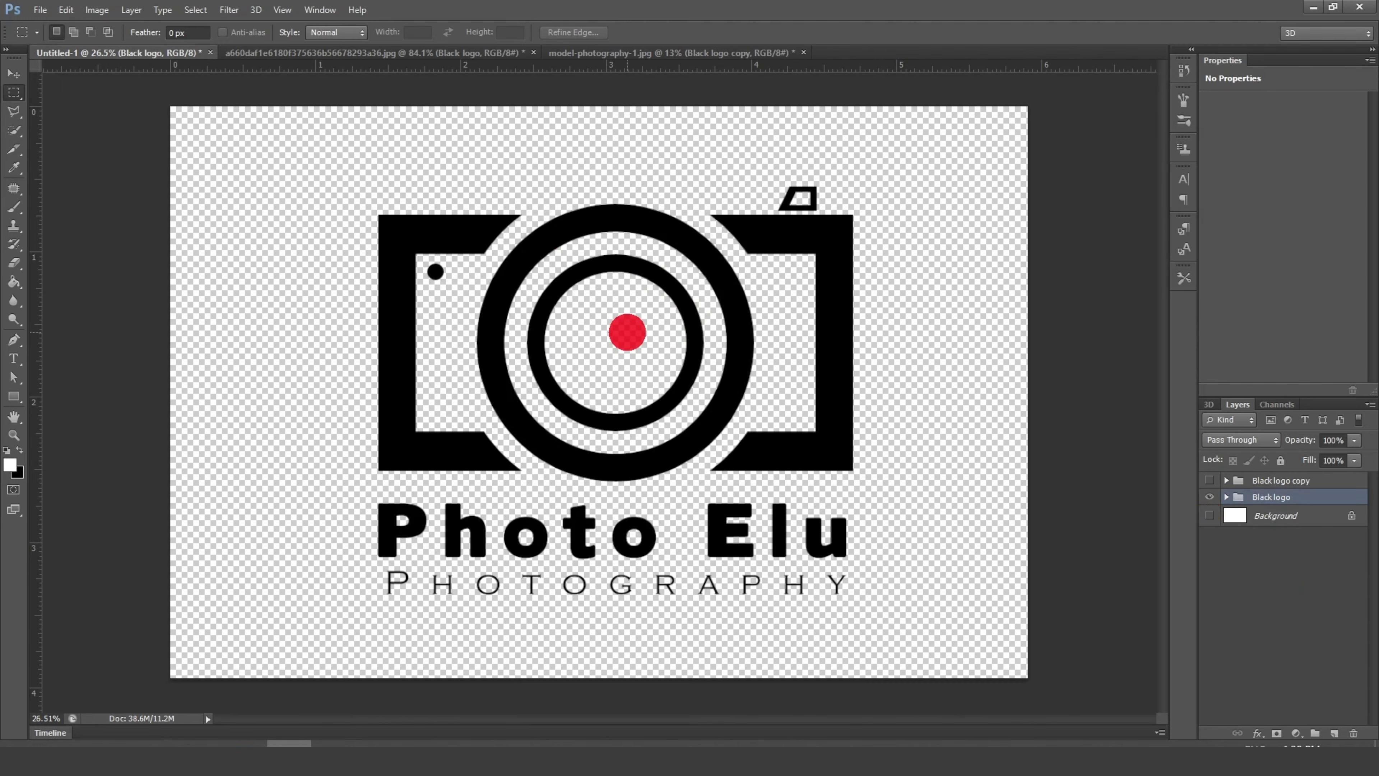
left_click(96, 9)
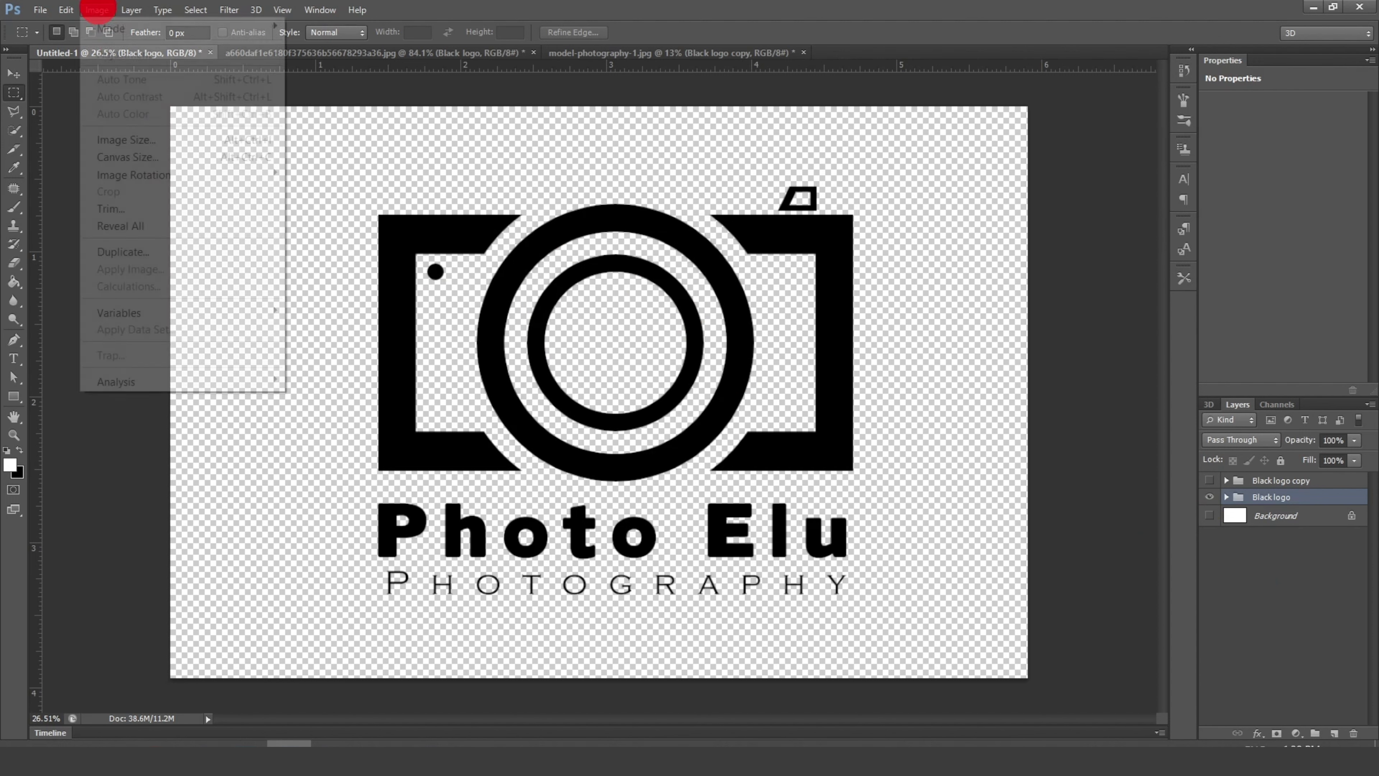
left_click(111, 208)
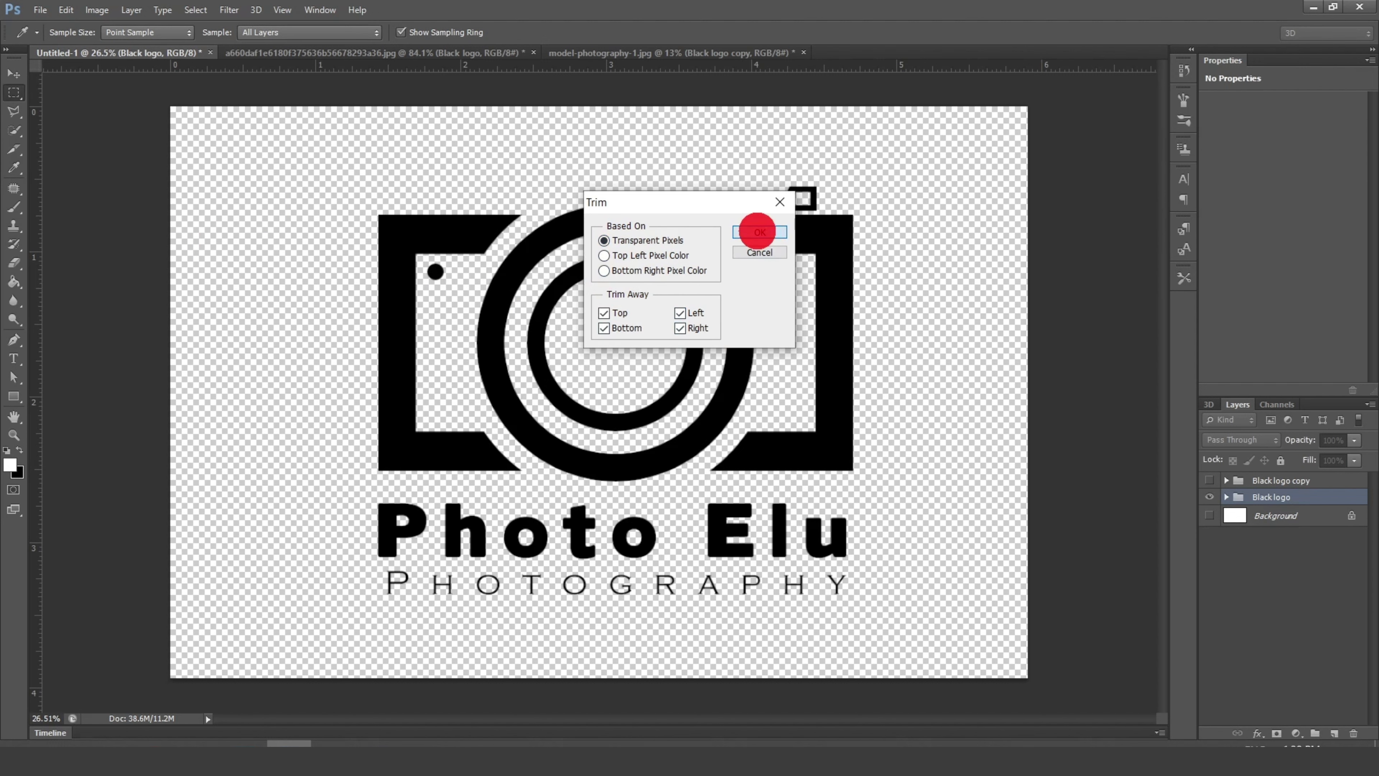
left_click(756, 235)
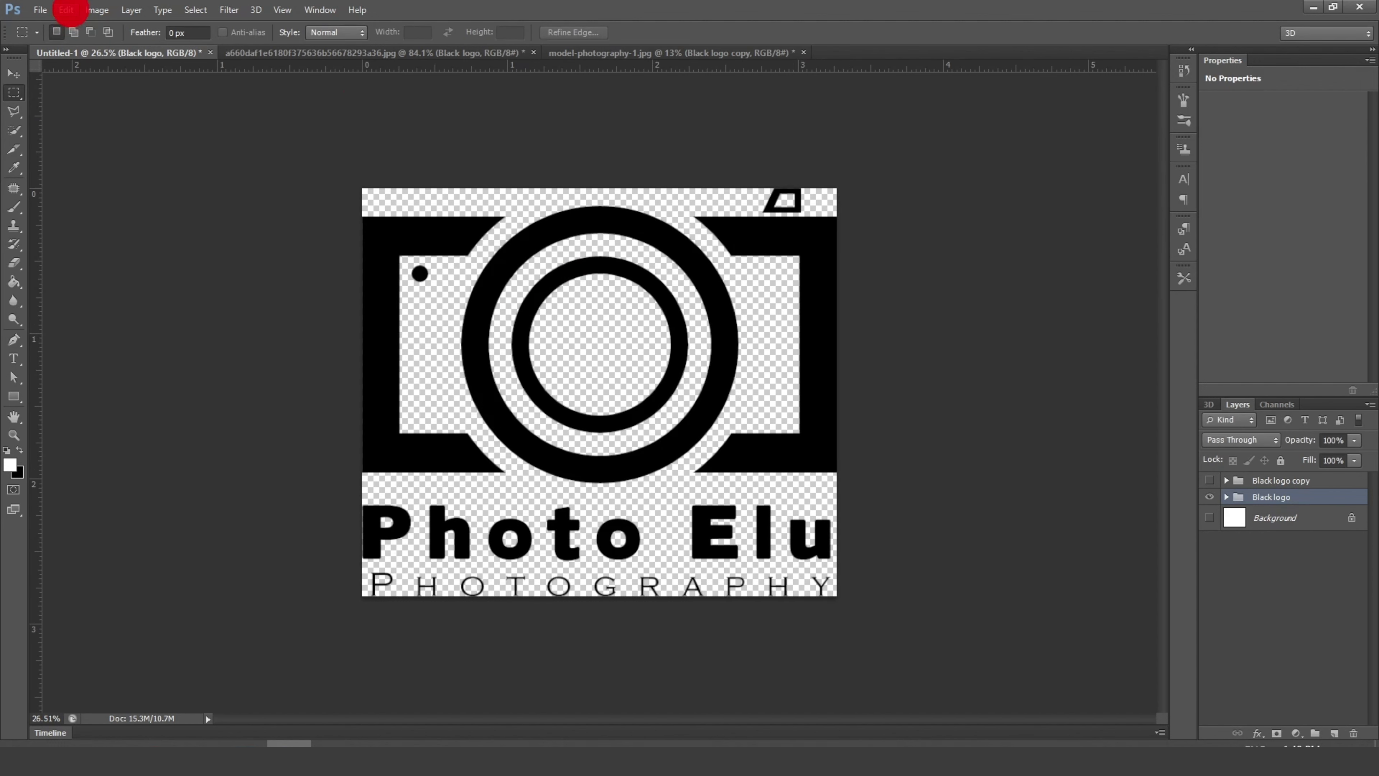
left_click(70, 10)
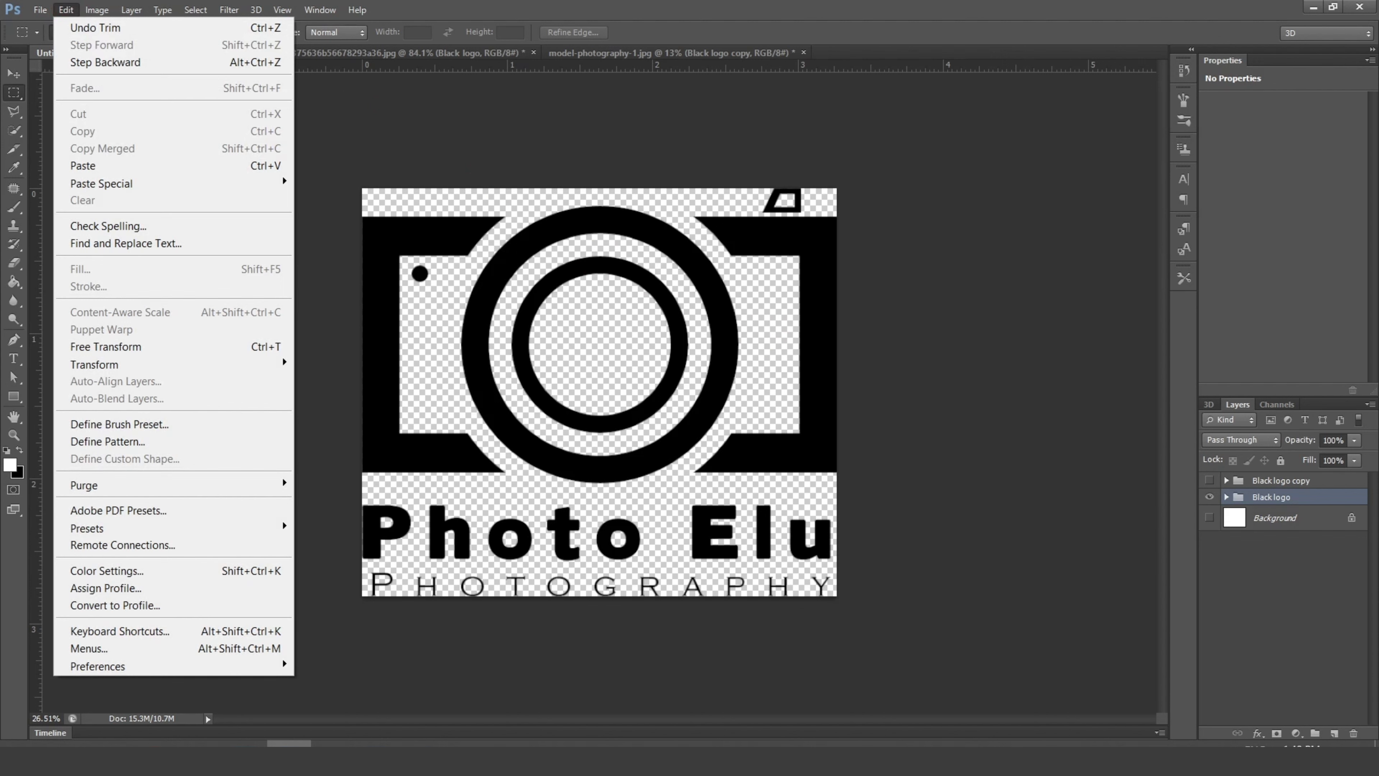
Step: Save the trimmed logo as a brush preset named 'logo' and return to the model photo
left_click(120, 424)
type("logo")
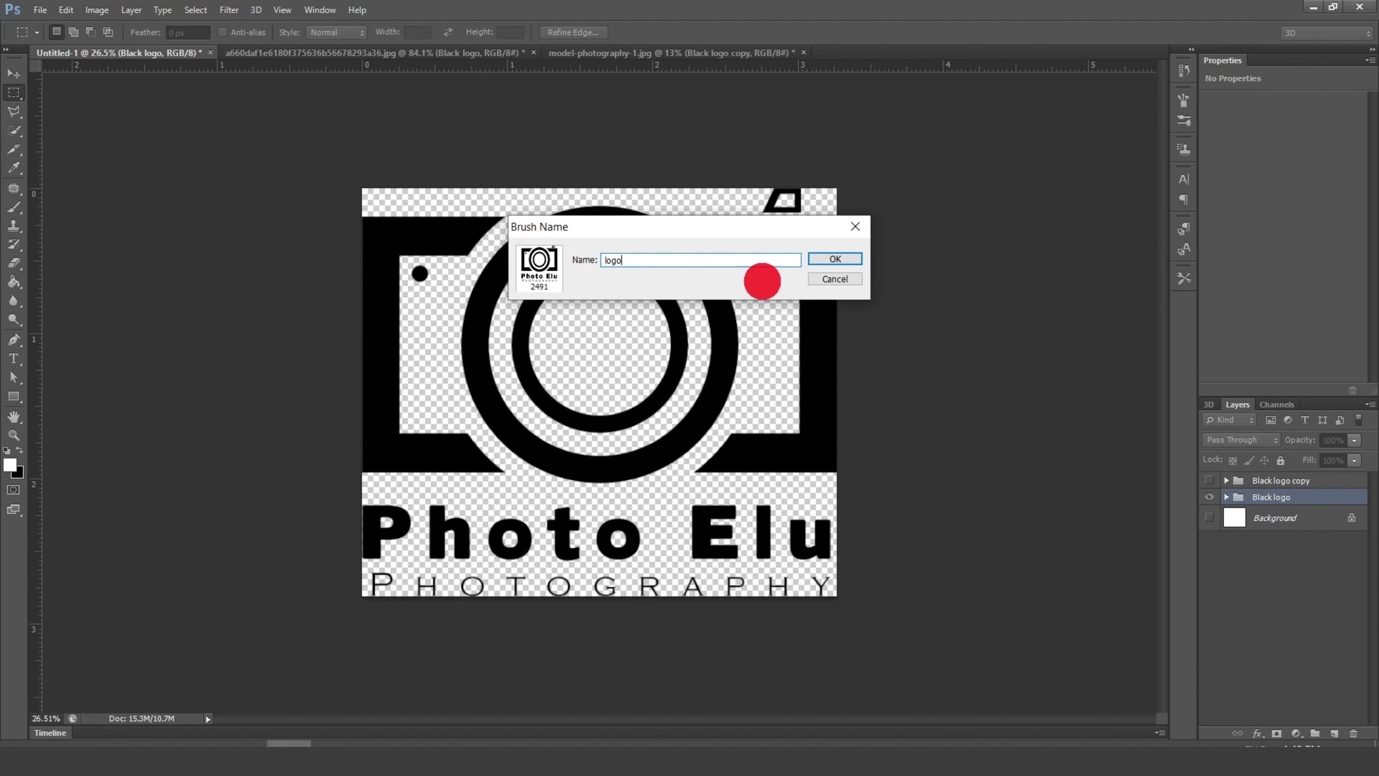
left_click(817, 258)
key("v")
scroll(599, 392, "up", 2)
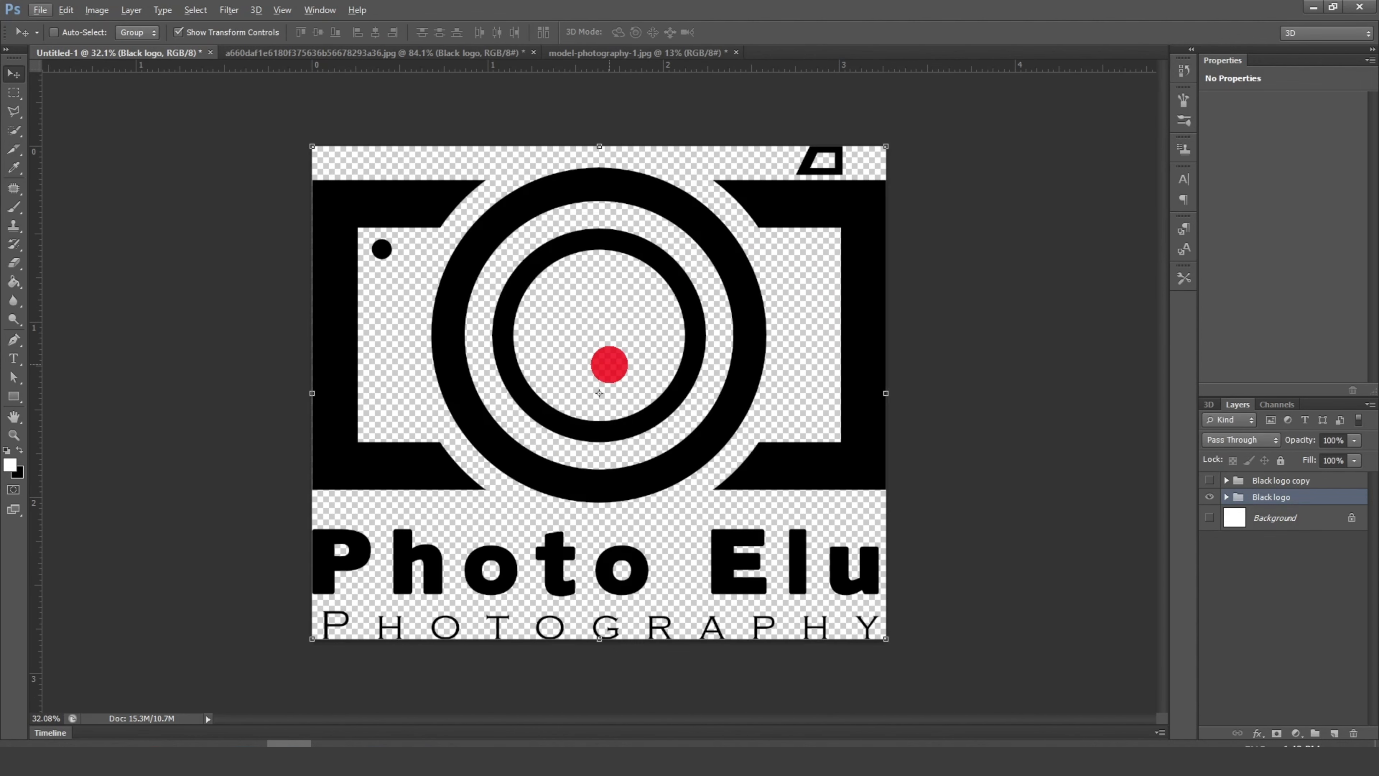
left_click(649, 52)
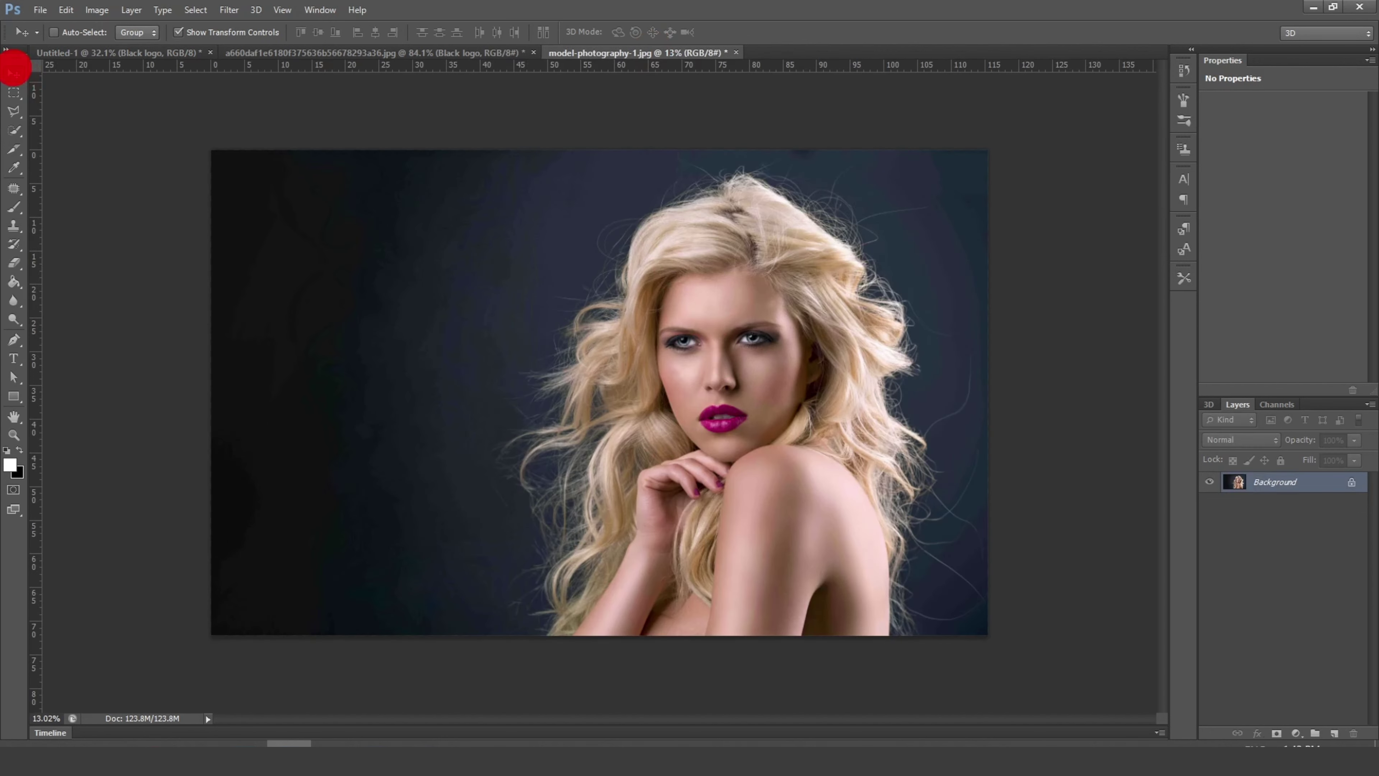
Step: With the Brush tool active, sample pale skin tone #e3cac3 from the model's shoulder as foreground
left_click(15, 206)
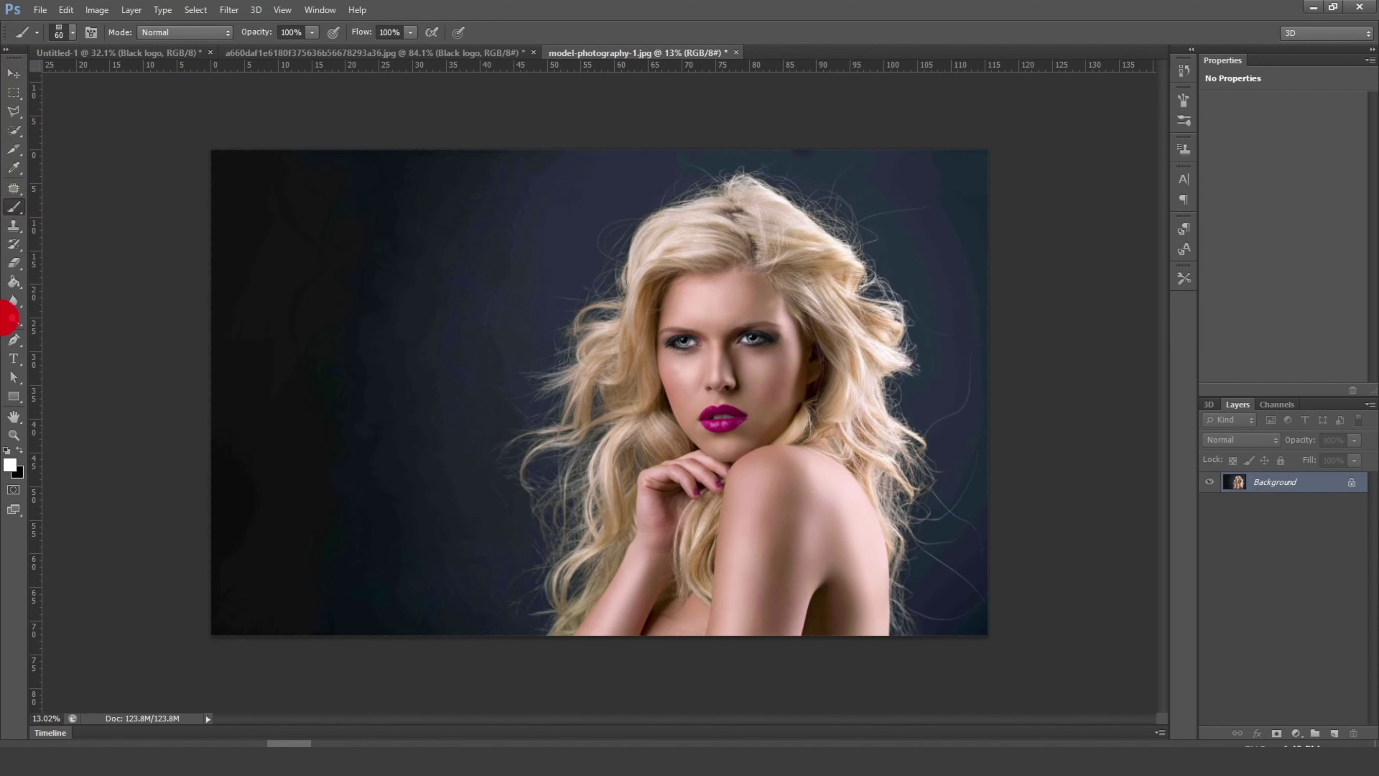
left_click(10, 464)
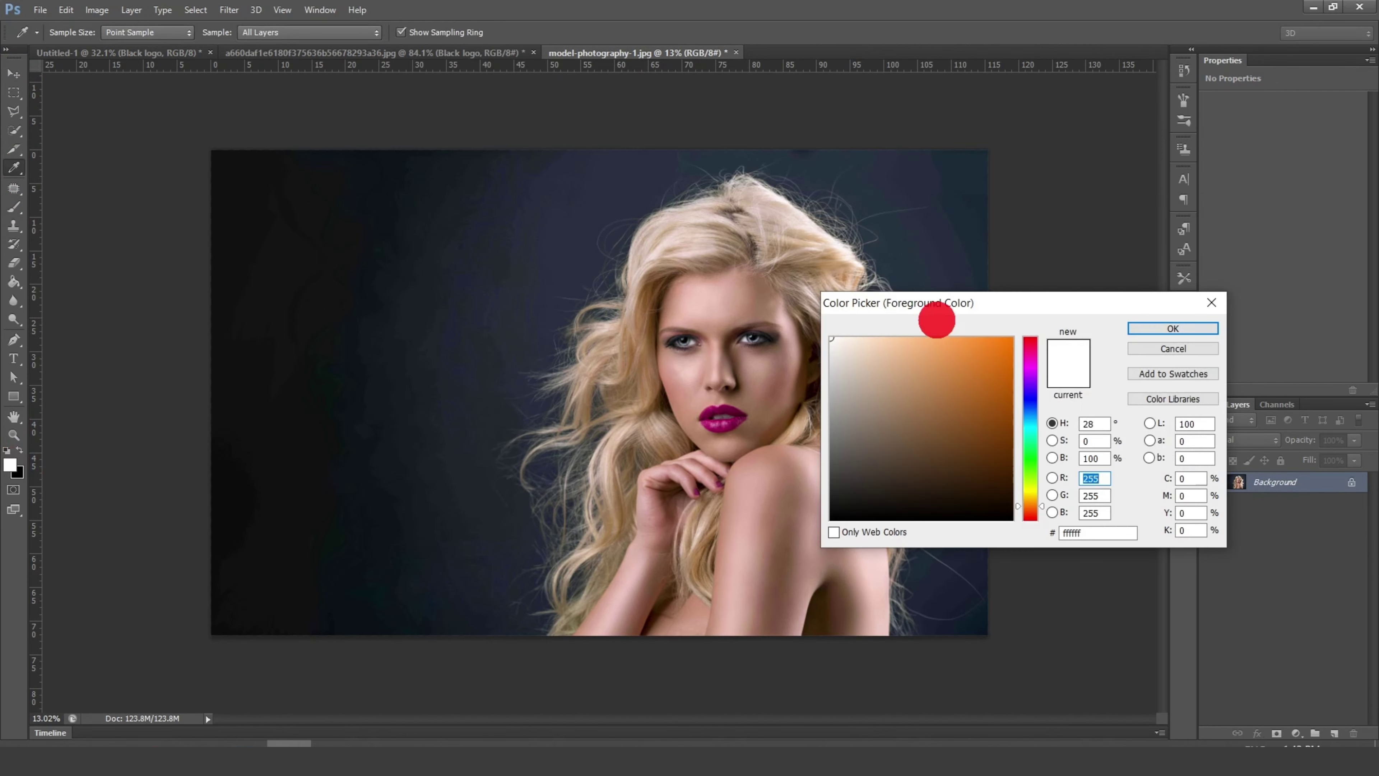
left_click_drag(937, 304, 1045, 285)
left_click(846, 473)
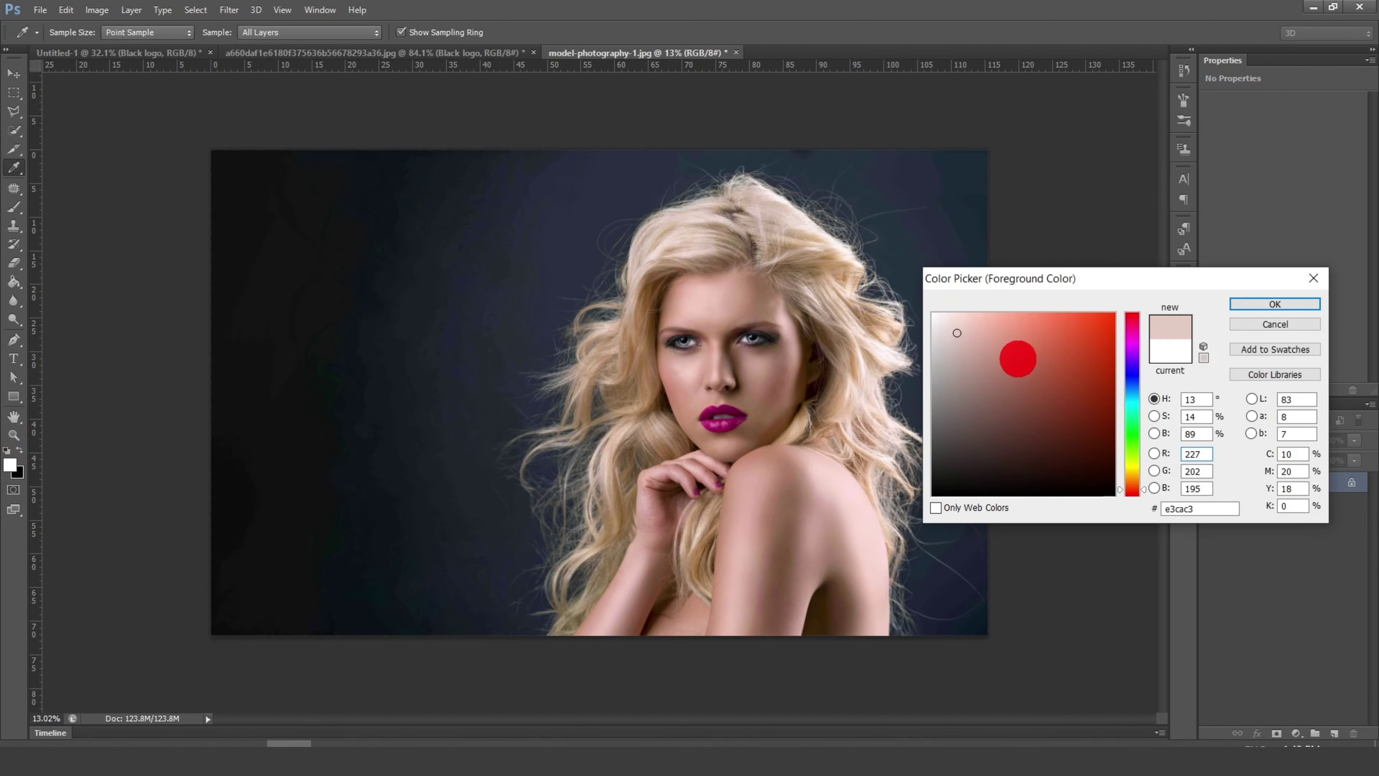
left_click(1253, 304)
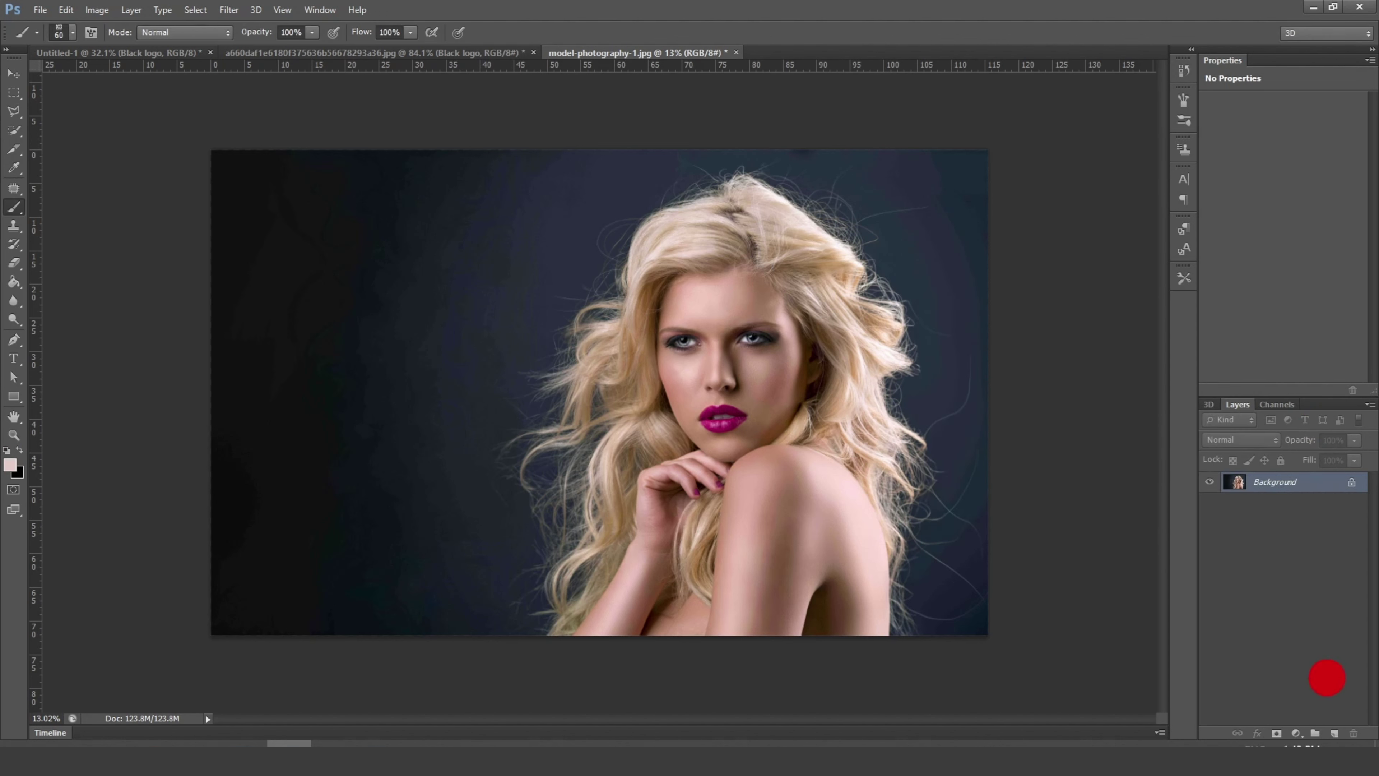
Step: On a new Layer 1, choose the Photo Elu logo brush tip at 319 px
left_click(1334, 732)
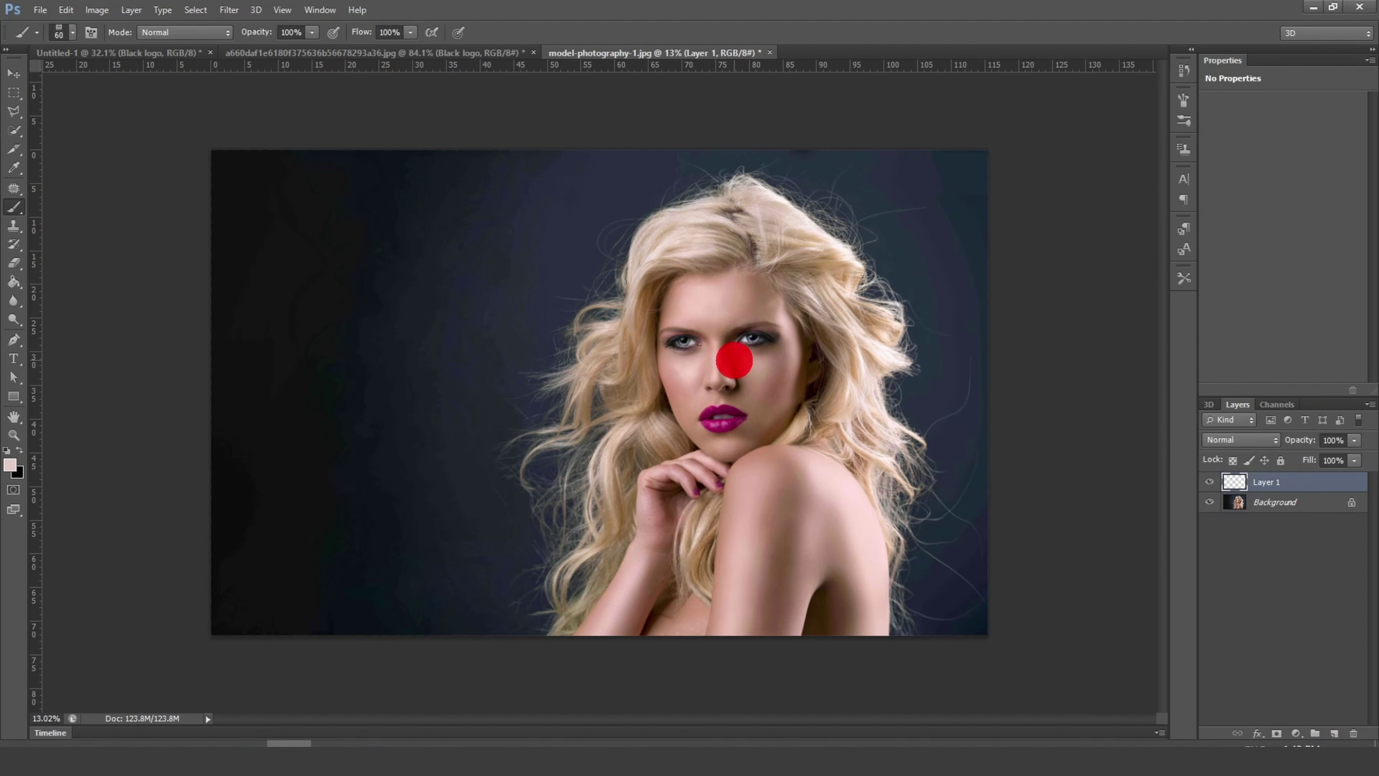
left_click(65, 33)
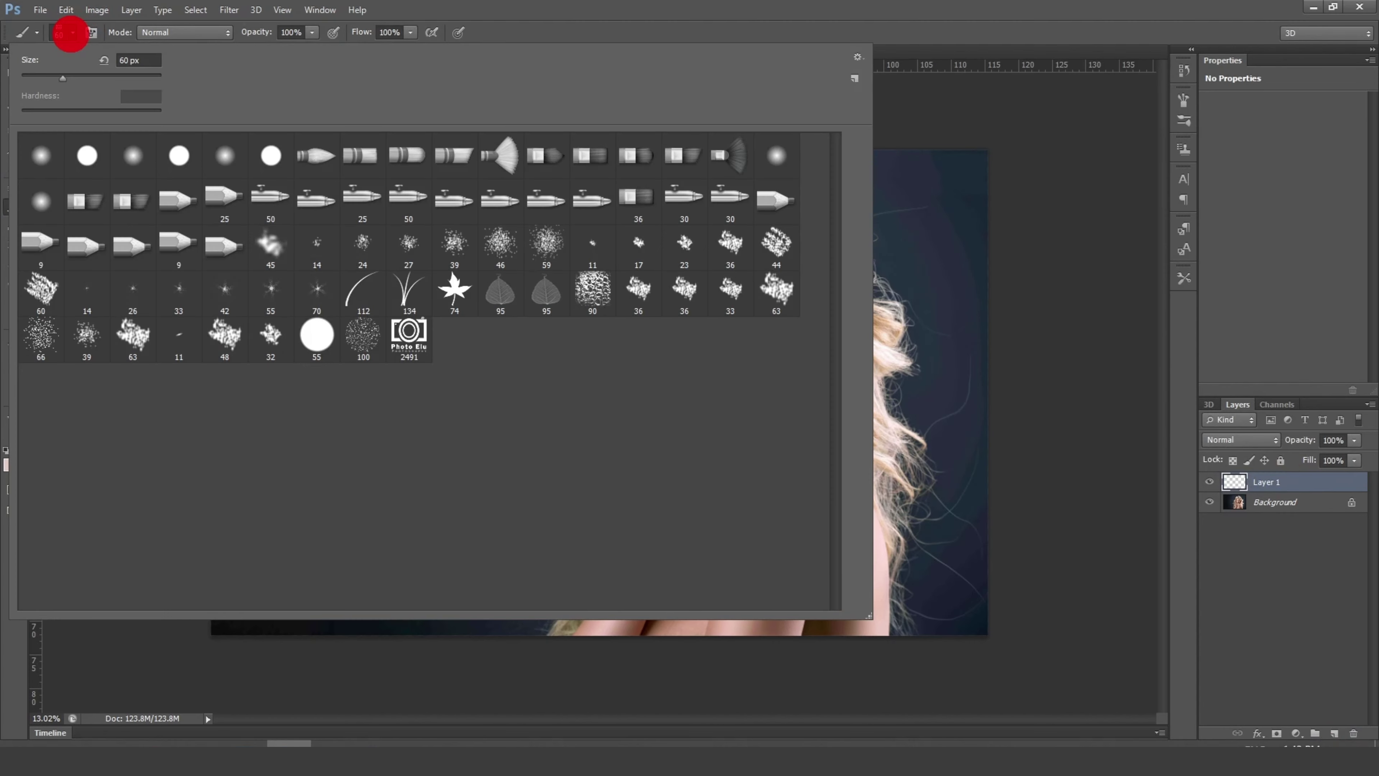
double_click(409, 334)
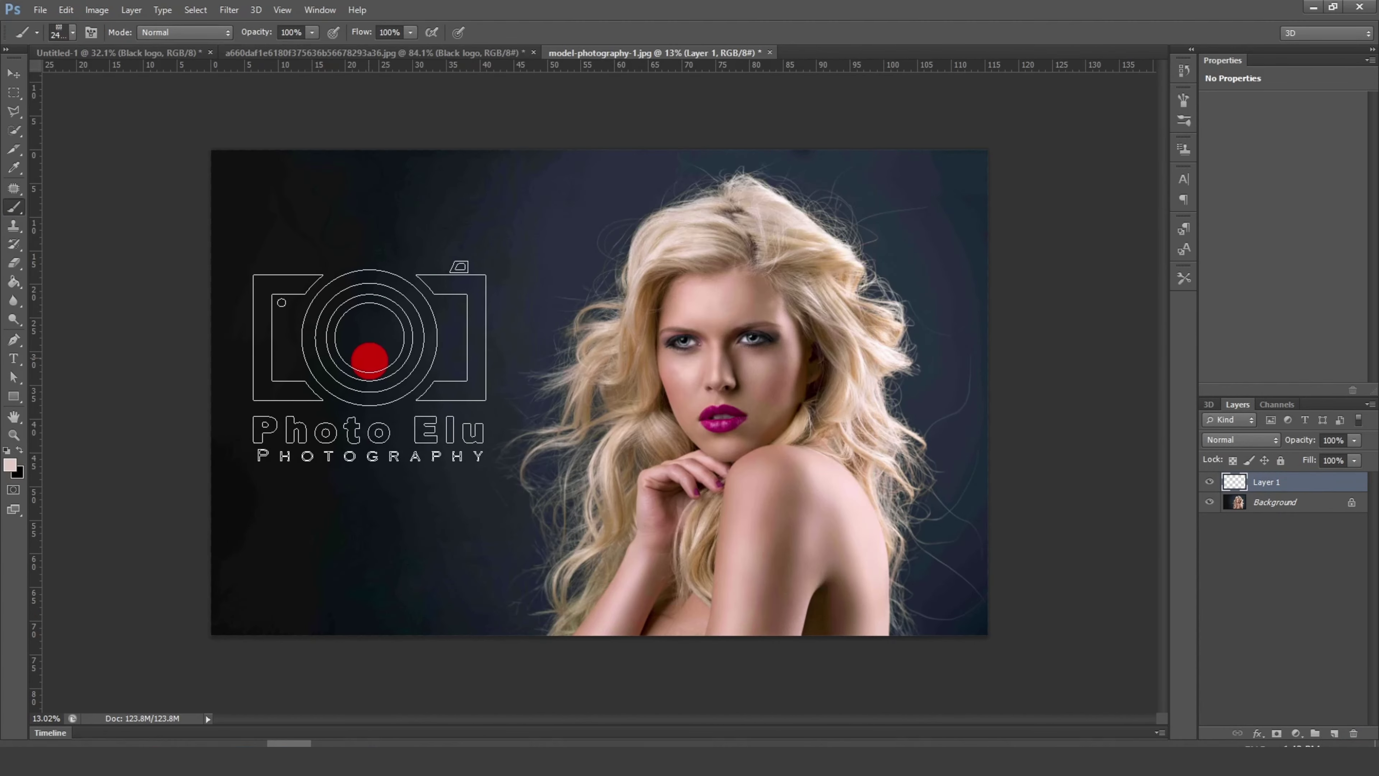
right_click(379, 378)
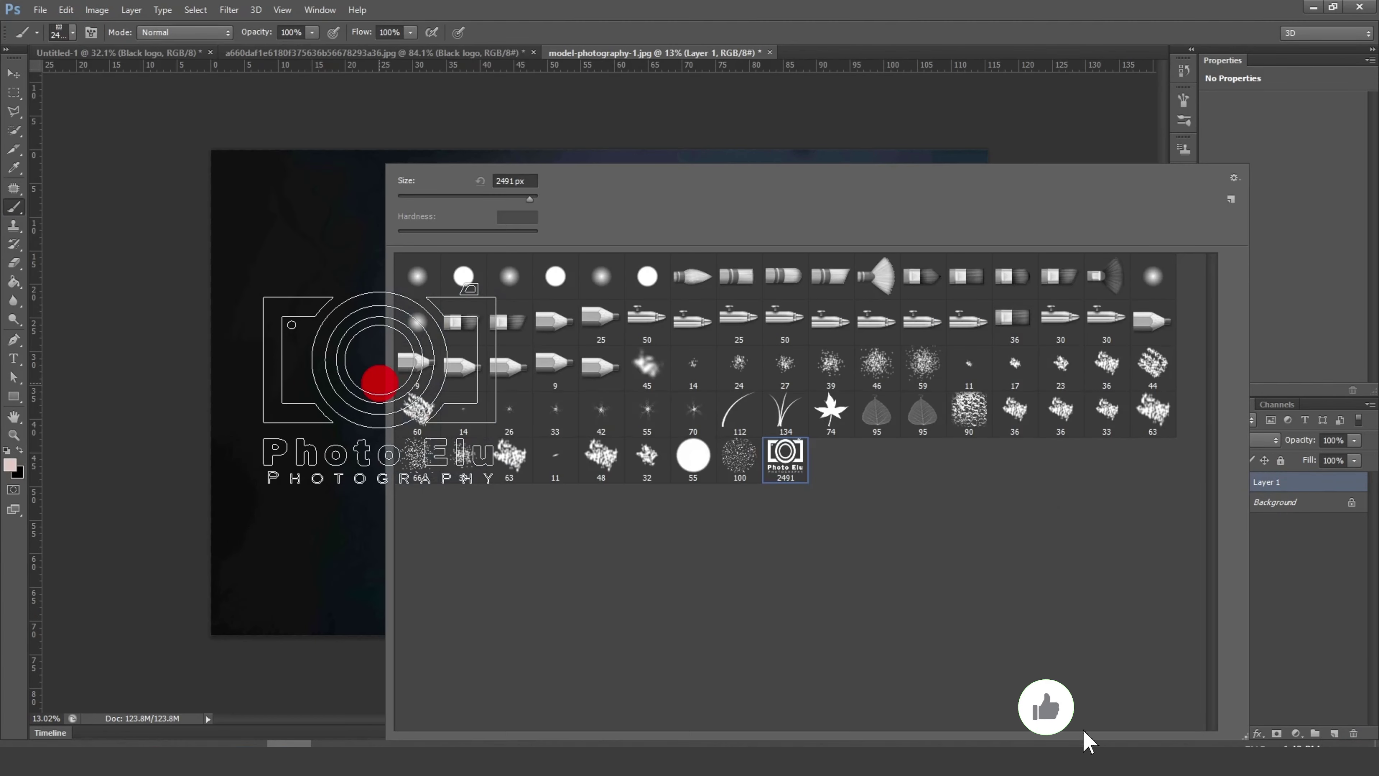
left_click_drag(520, 200, 446, 200)
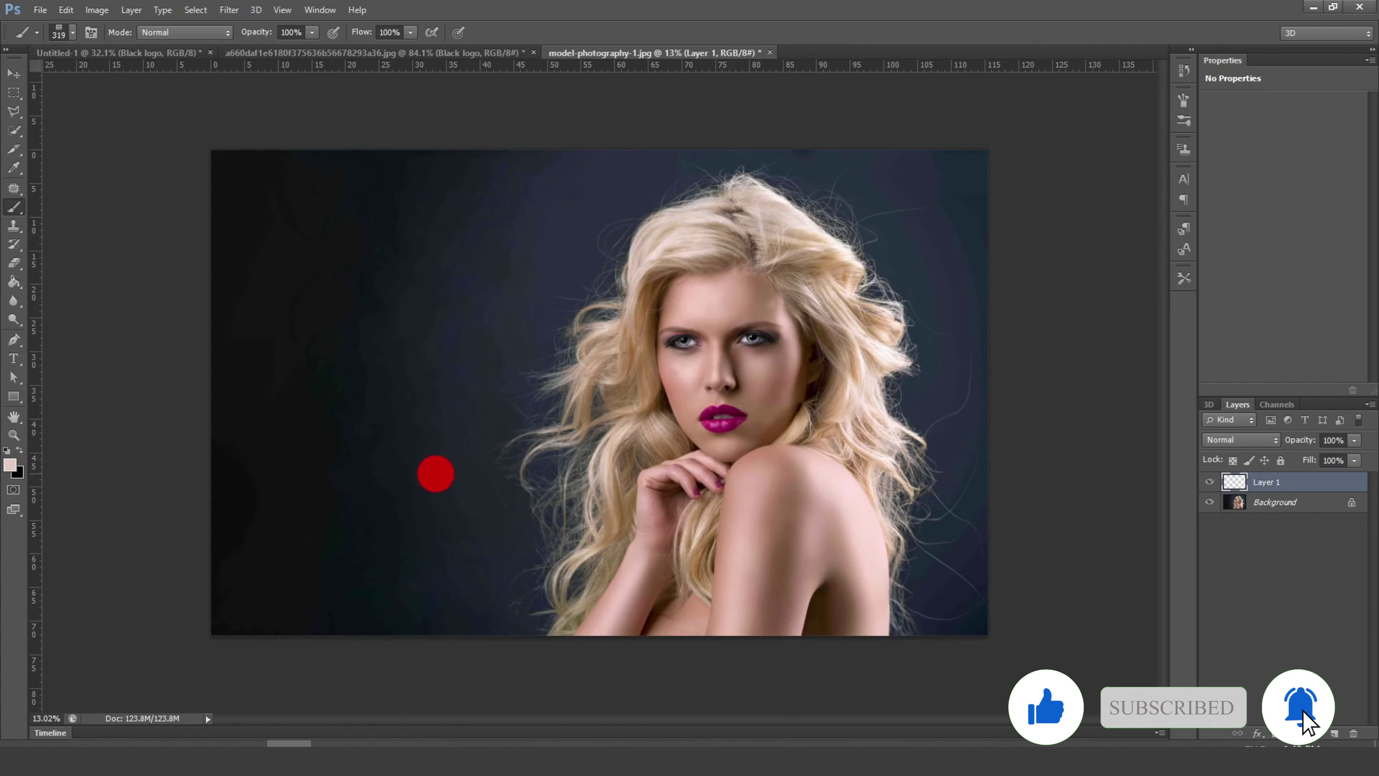
Step: Enlarge the brush and stamp the pale pink logo at the photo's lower left, zooming to check
key("bracketright")
key("bracketright")
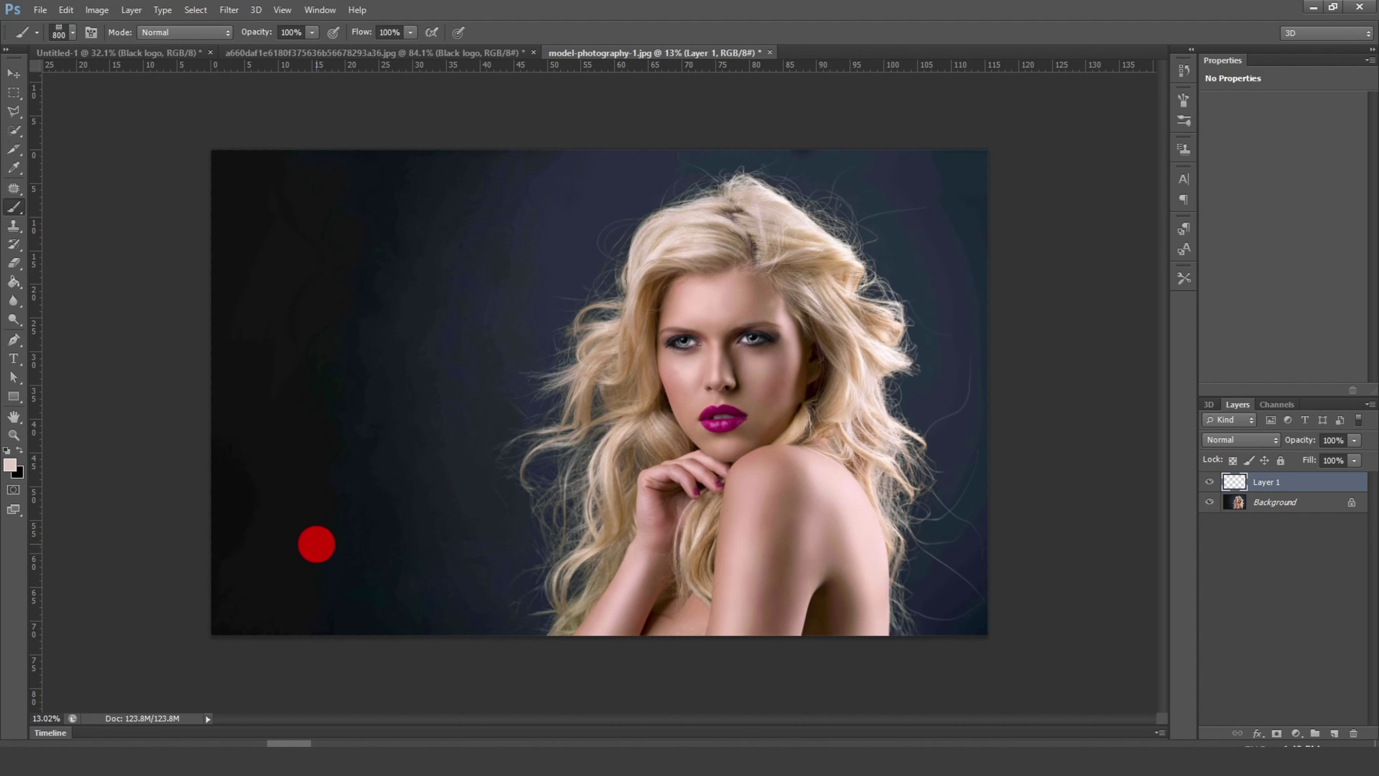
left_click(324, 536)
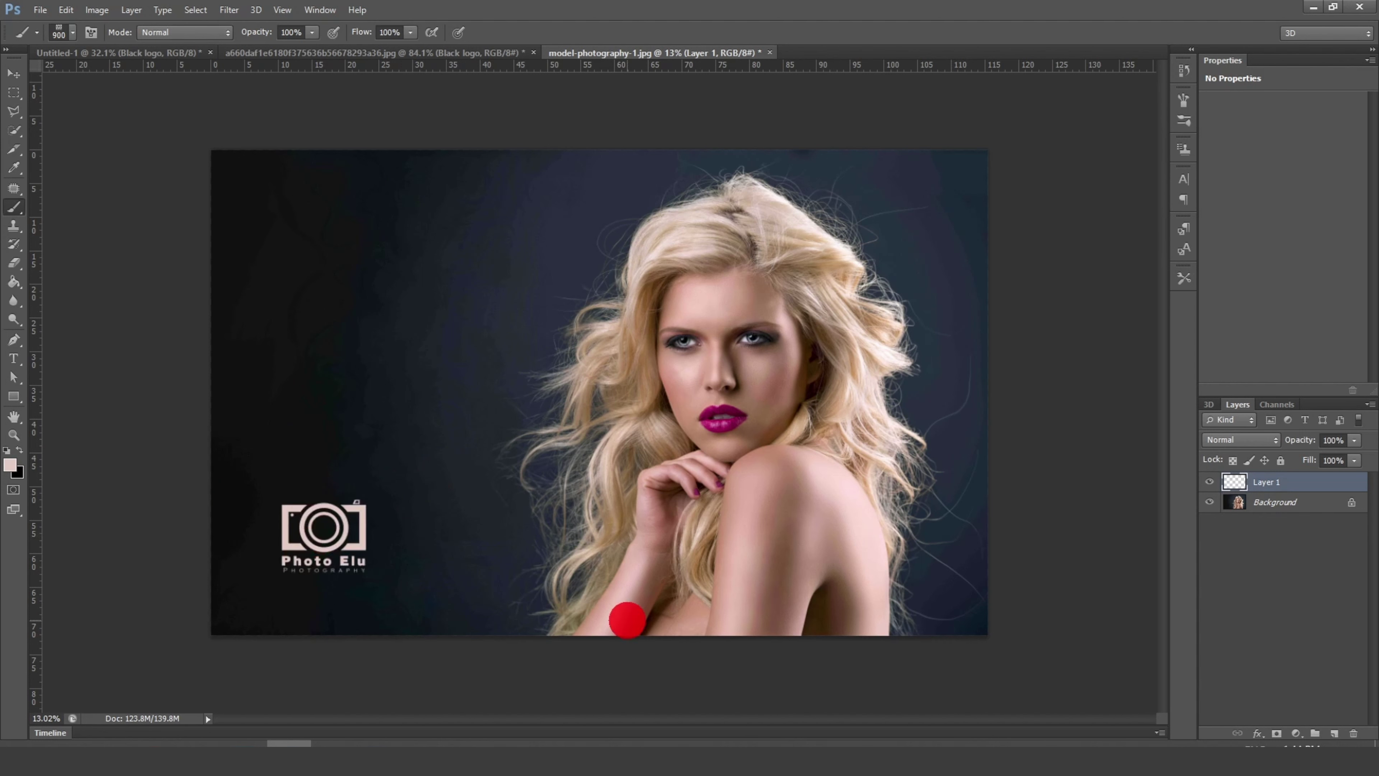
scroll(323, 471, "up", 3)
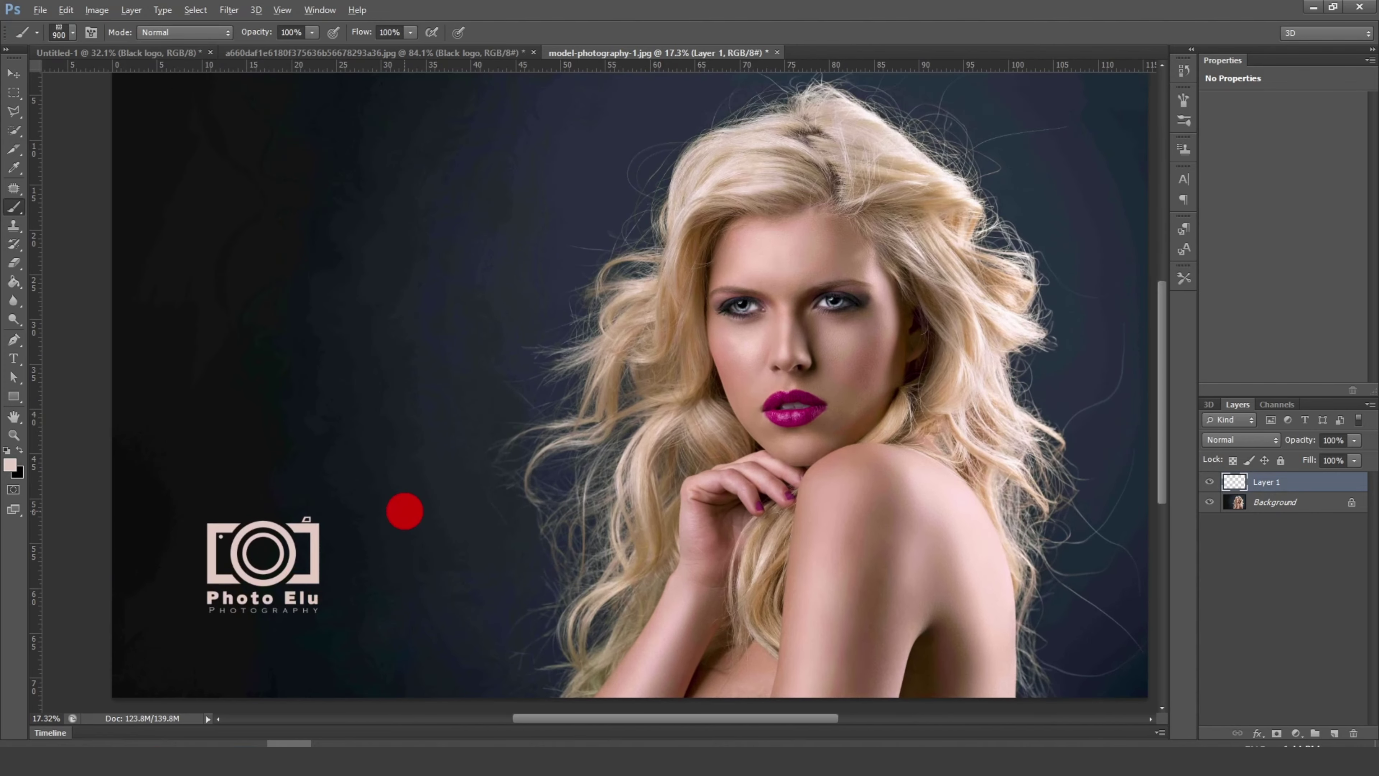
scroll(400, 508, "down", 2)
scroll(221, 603, "up", 4)
scroll(222, 625, "up", 4)
scroll(244, 616, "up", 2)
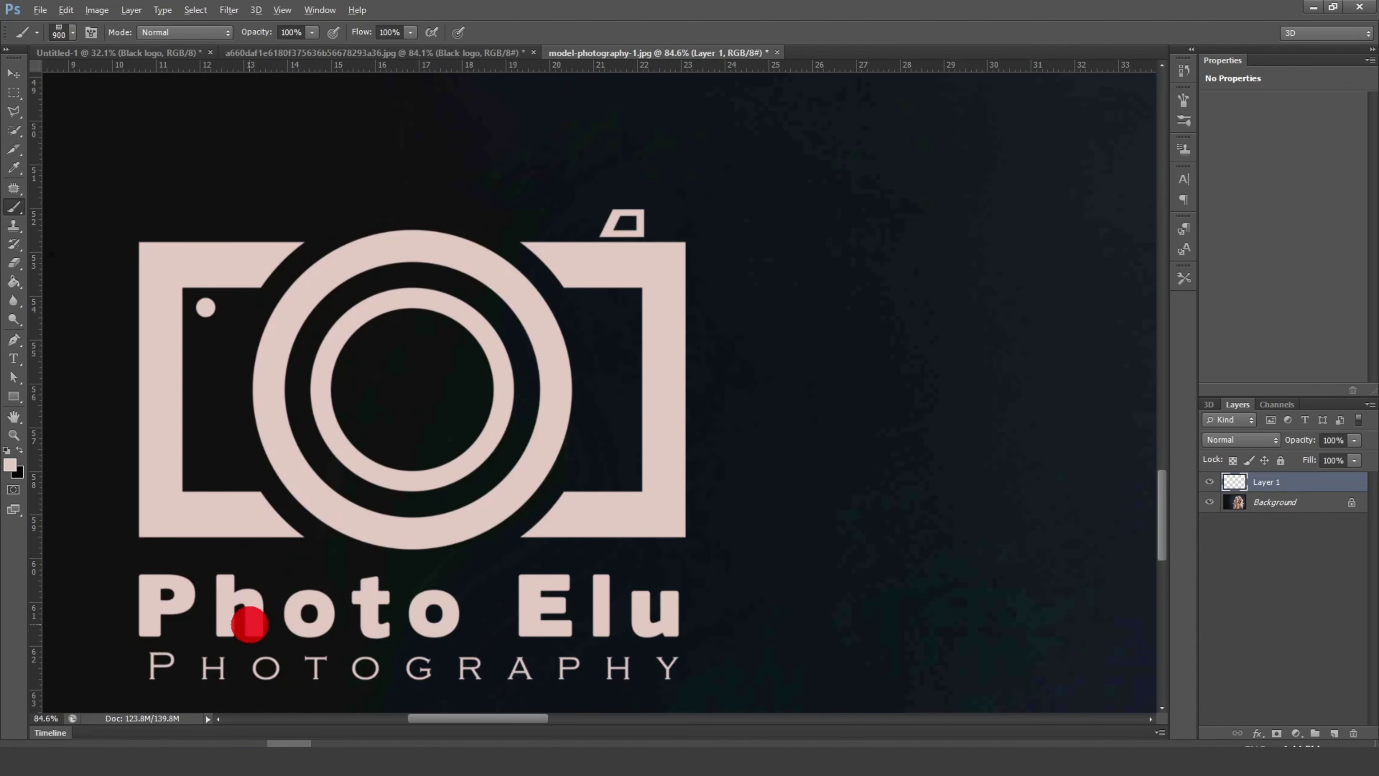
scroll(677, 381, "down", 4)
scroll(677, 380, "down", 4)
scroll(677, 380, "down", 2)
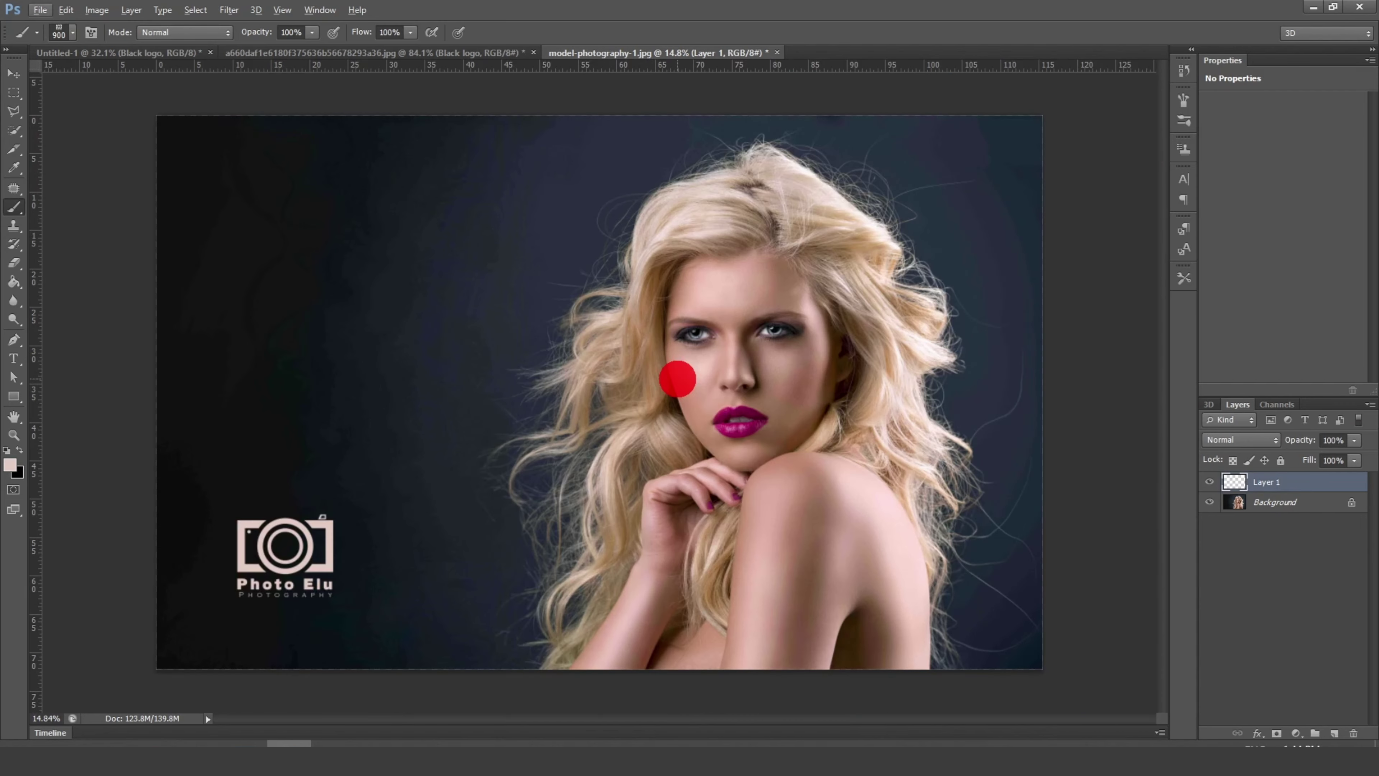
key("m")
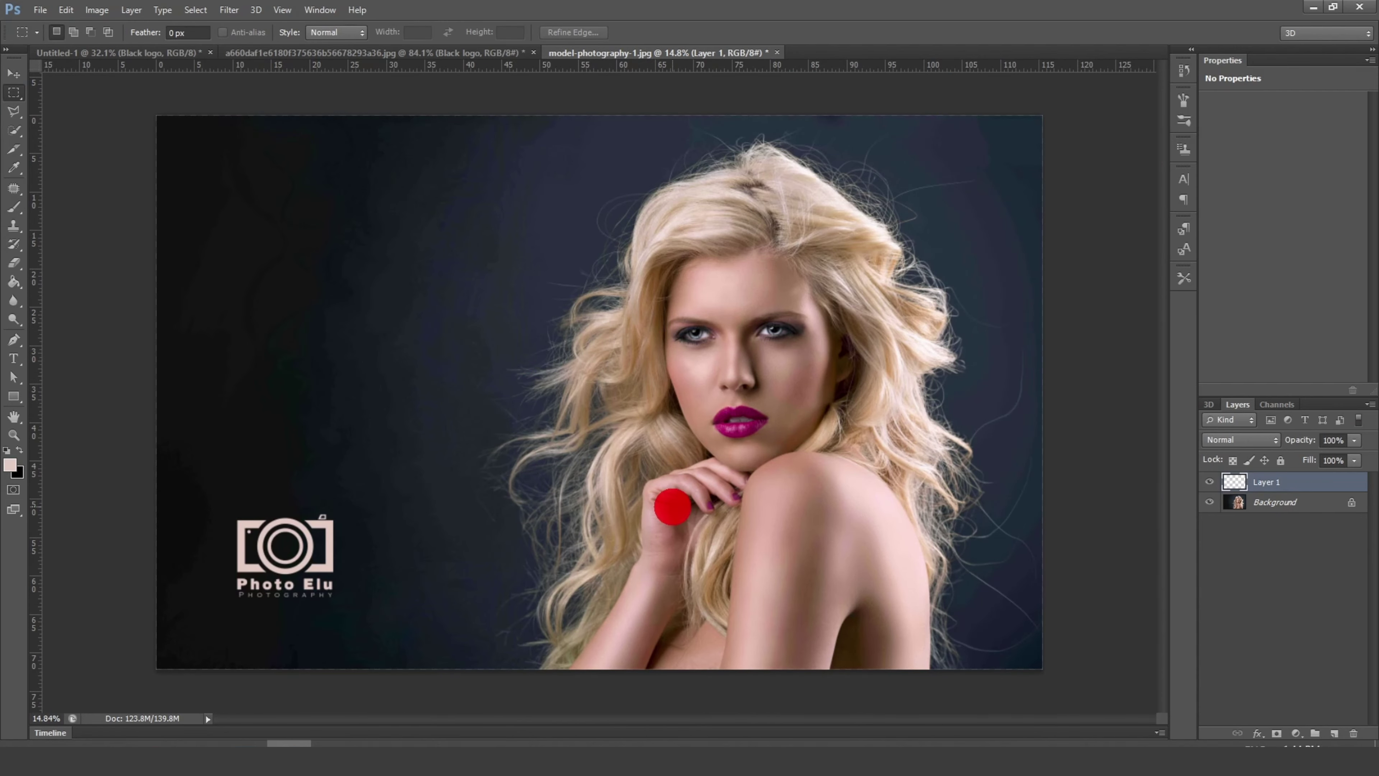
Step: On new Layer 2, stamp a bright magenta Photo Elu logo at the upper left
left_click(1333, 733)
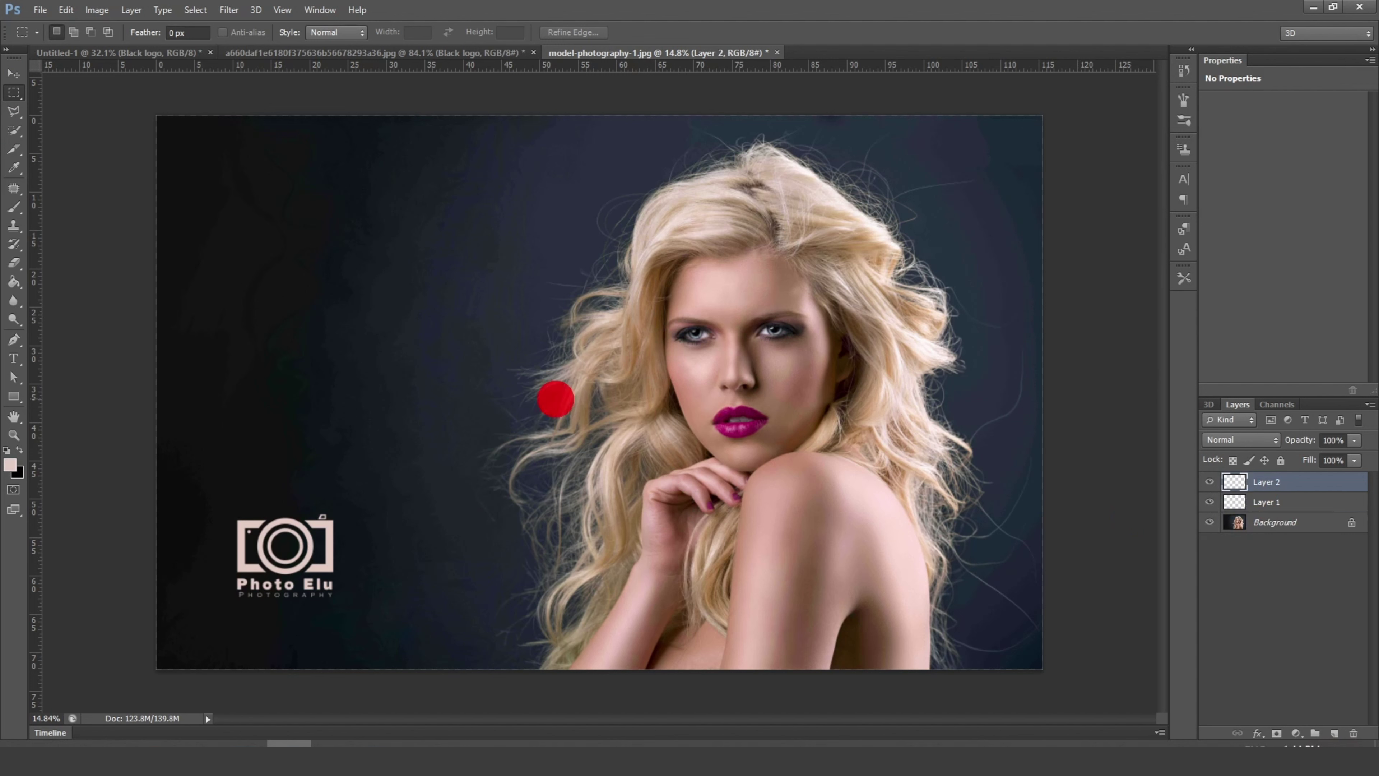
left_click(11, 464)
left_click_drag(929, 357, 902, 296)
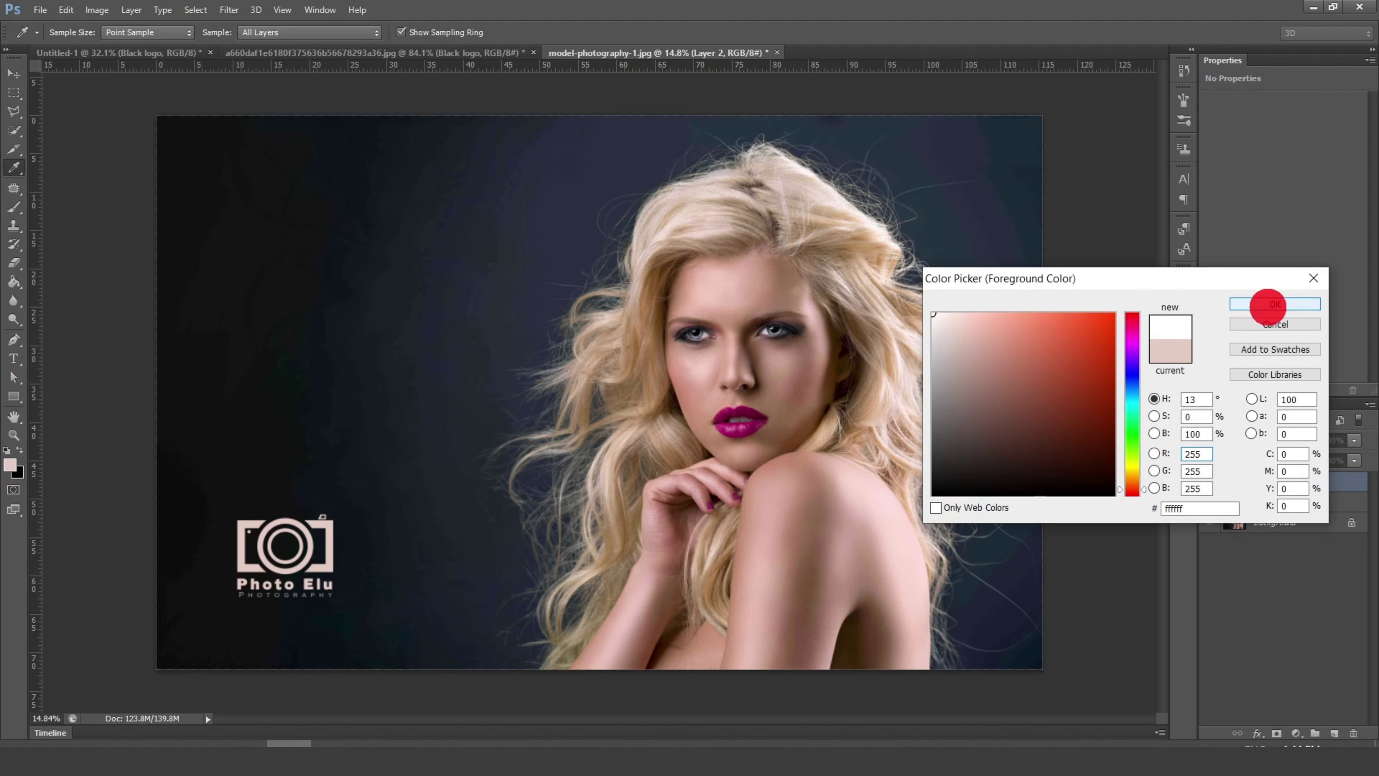
left_click(1132, 337)
left_click(1063, 313)
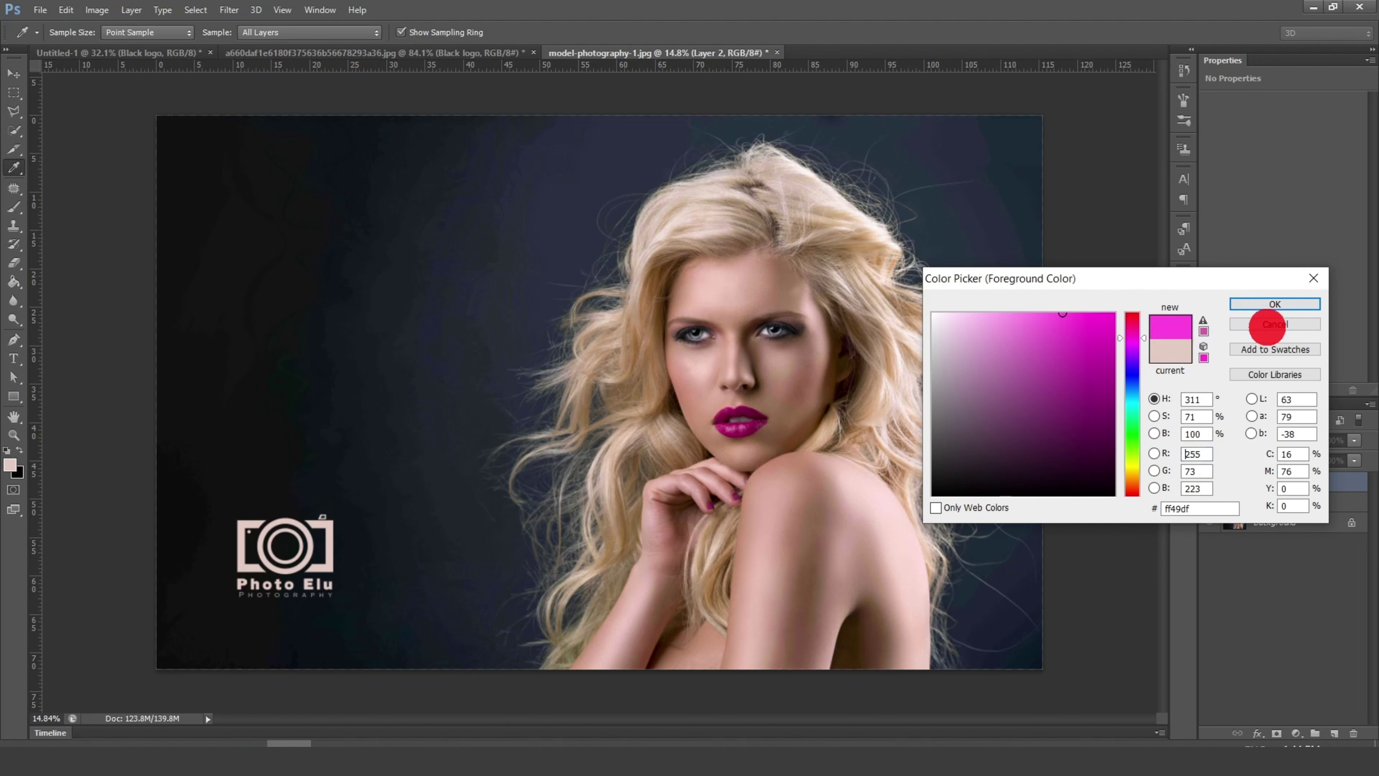
left_click(1267, 305)
left_click(14, 206)
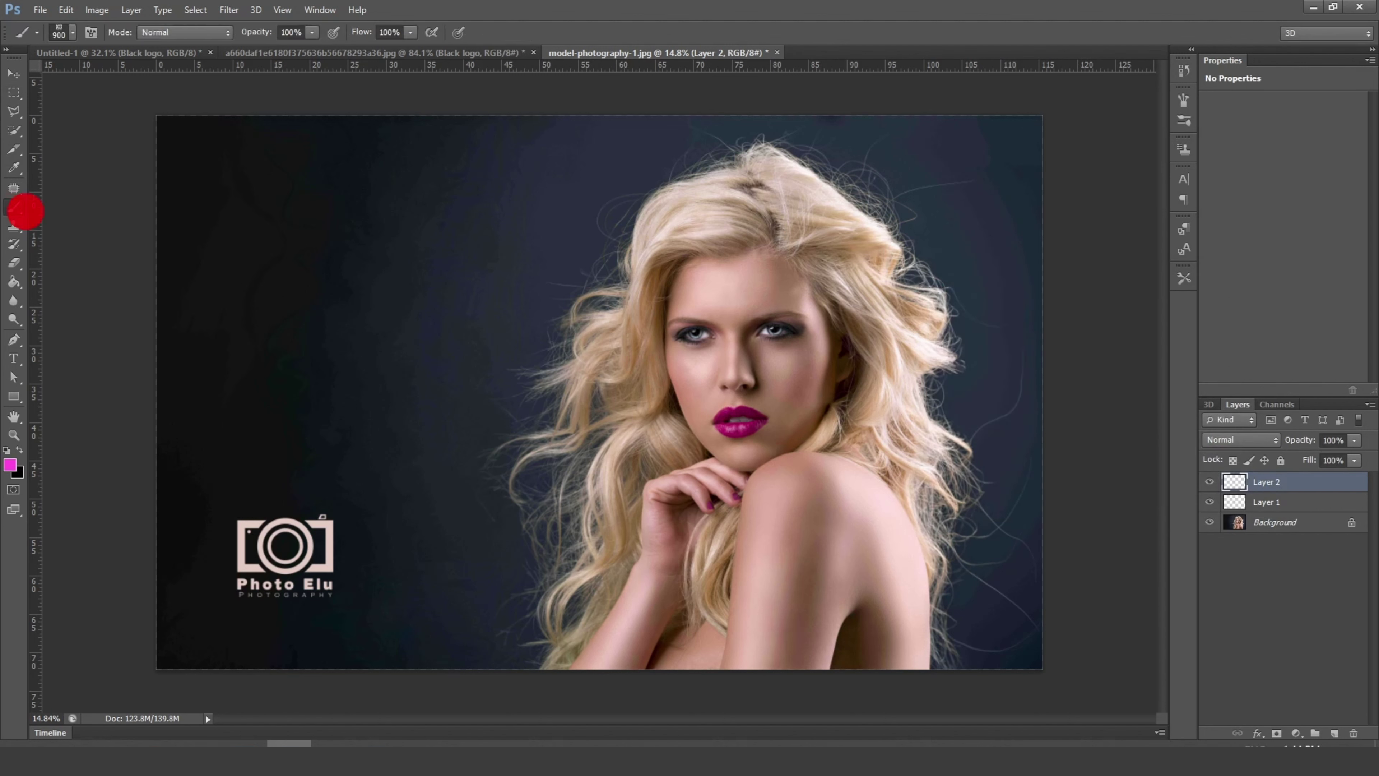
left_click(248, 273)
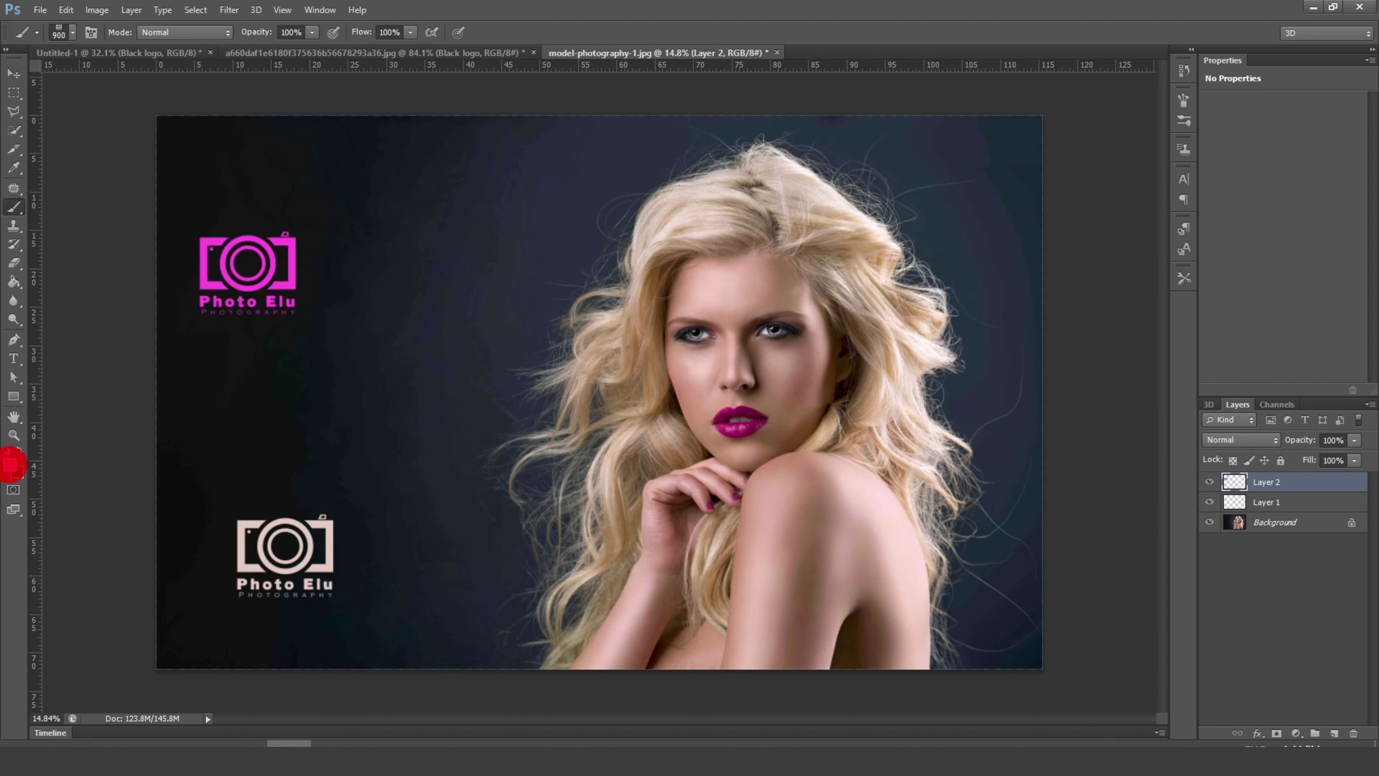
Step: Switch the colour to cyan and stamp a cyan logo at the middle left on new Layer 3
left_click(11, 465)
left_click(1133, 406)
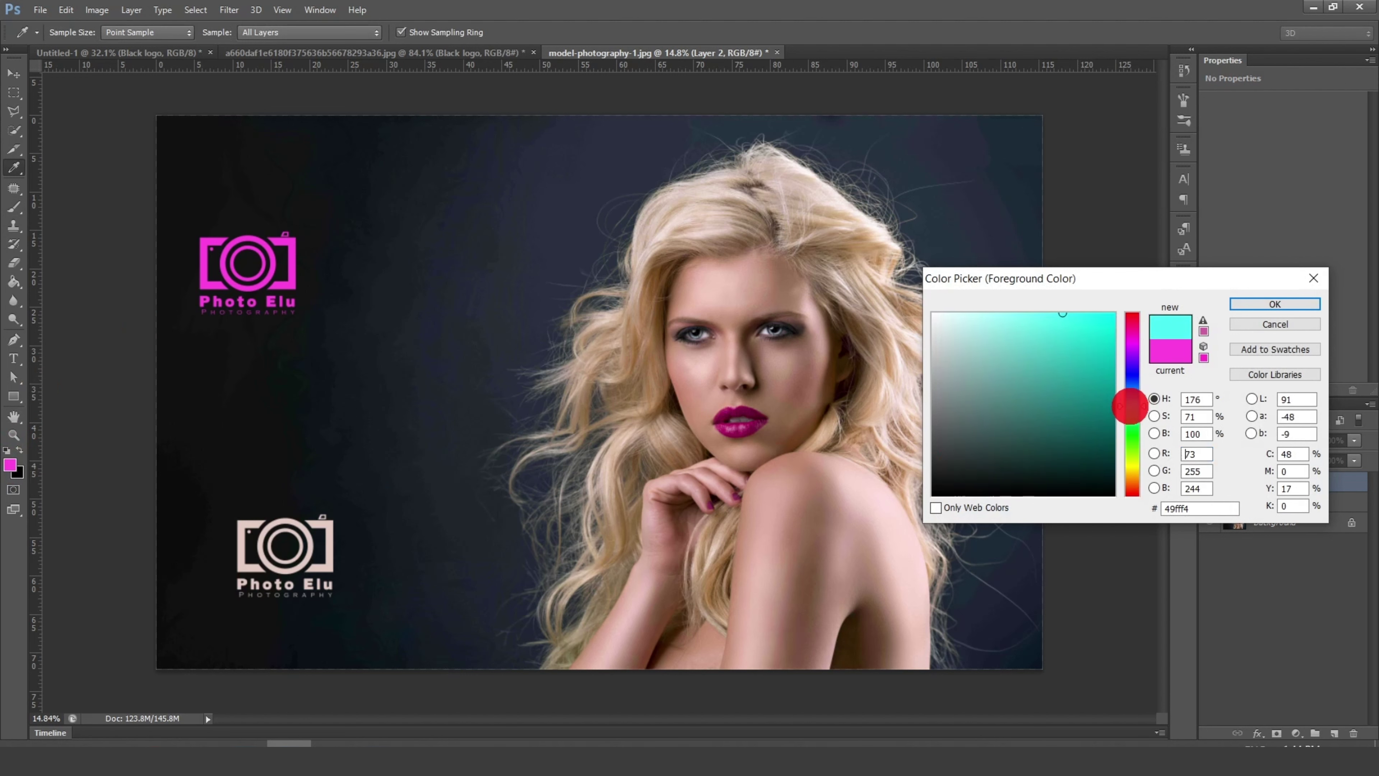
left_click(1106, 314)
left_click(1282, 304)
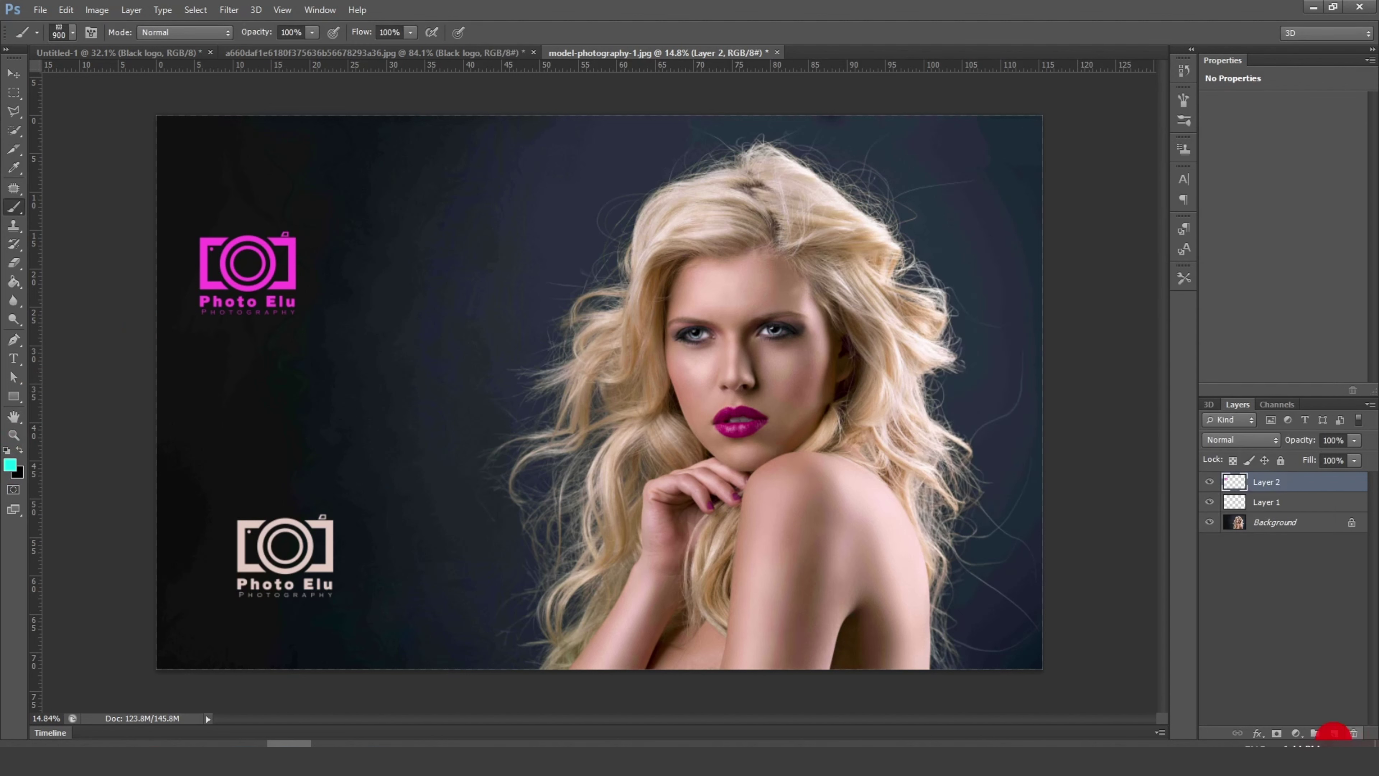
left_click(1334, 732)
left_click(302, 406)
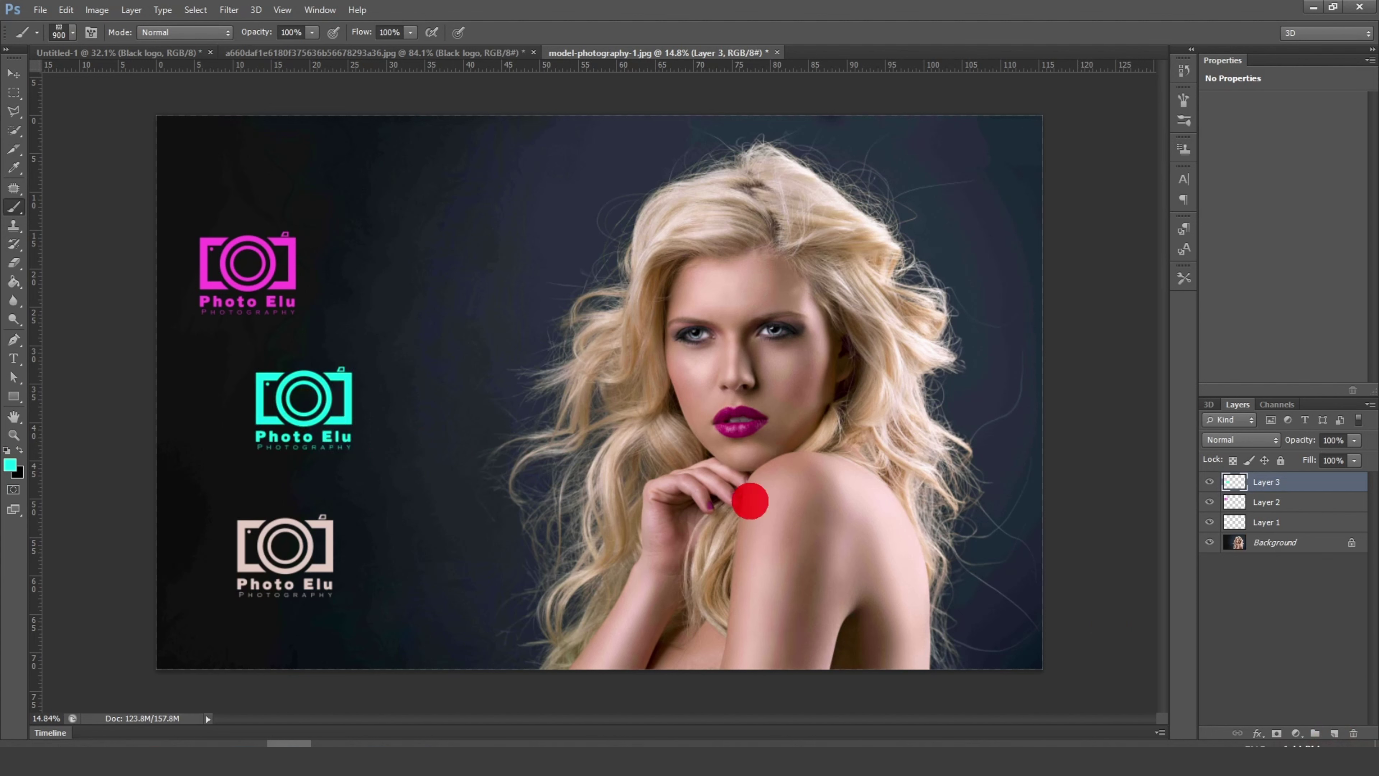
Step: Hide the other logos and move the cyan Layer 3 logo to the photo's lower left
left_click(1210, 482)
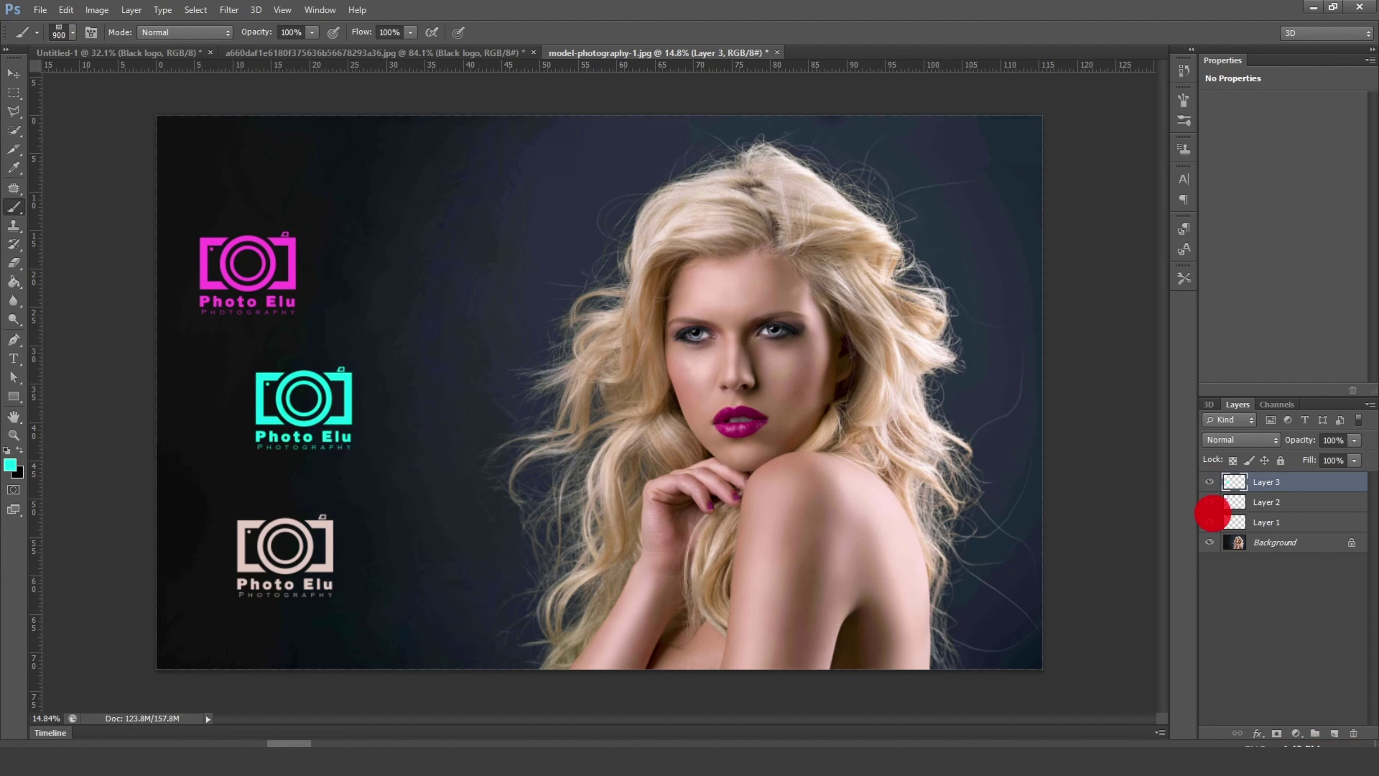
left_click(1209, 503)
left_click(1210, 522)
left_click(1291, 515)
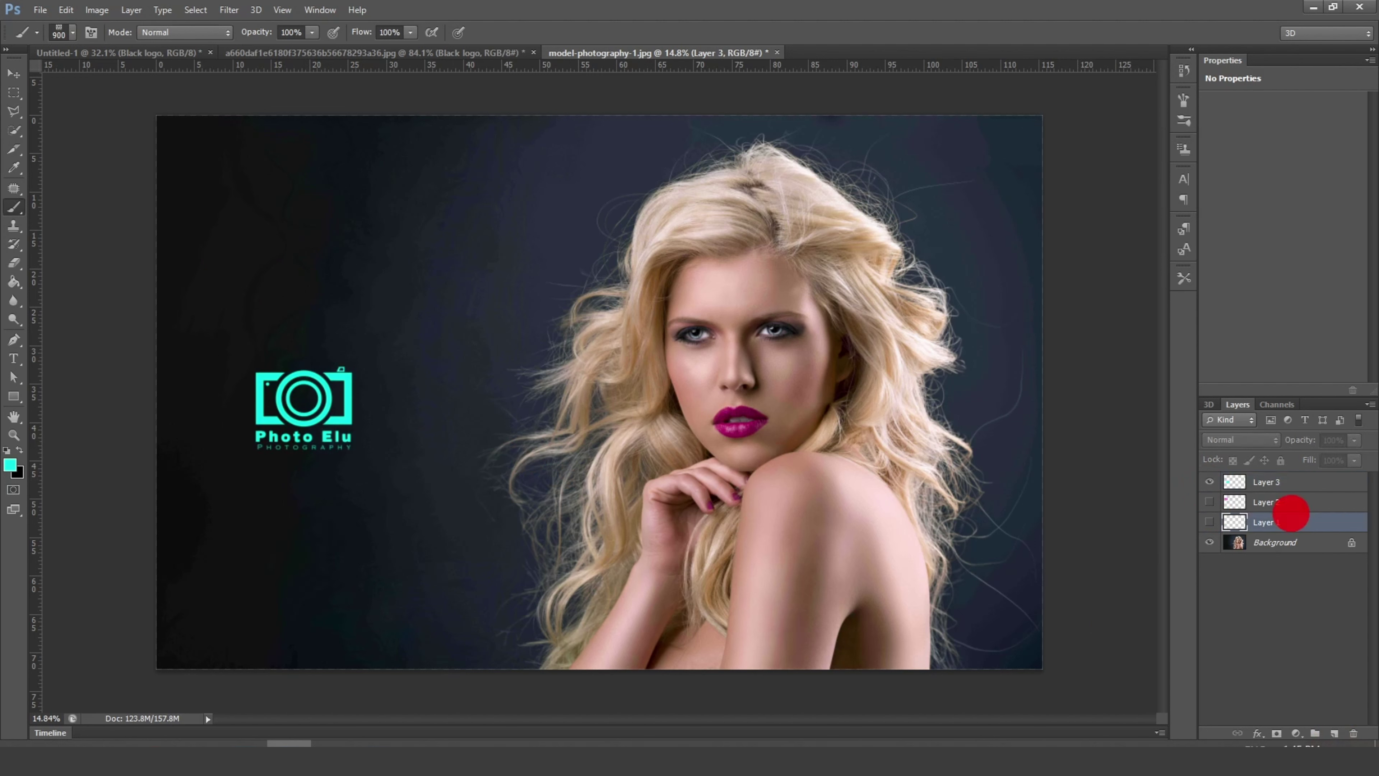
left_click(1292, 487)
left_click(13, 75)
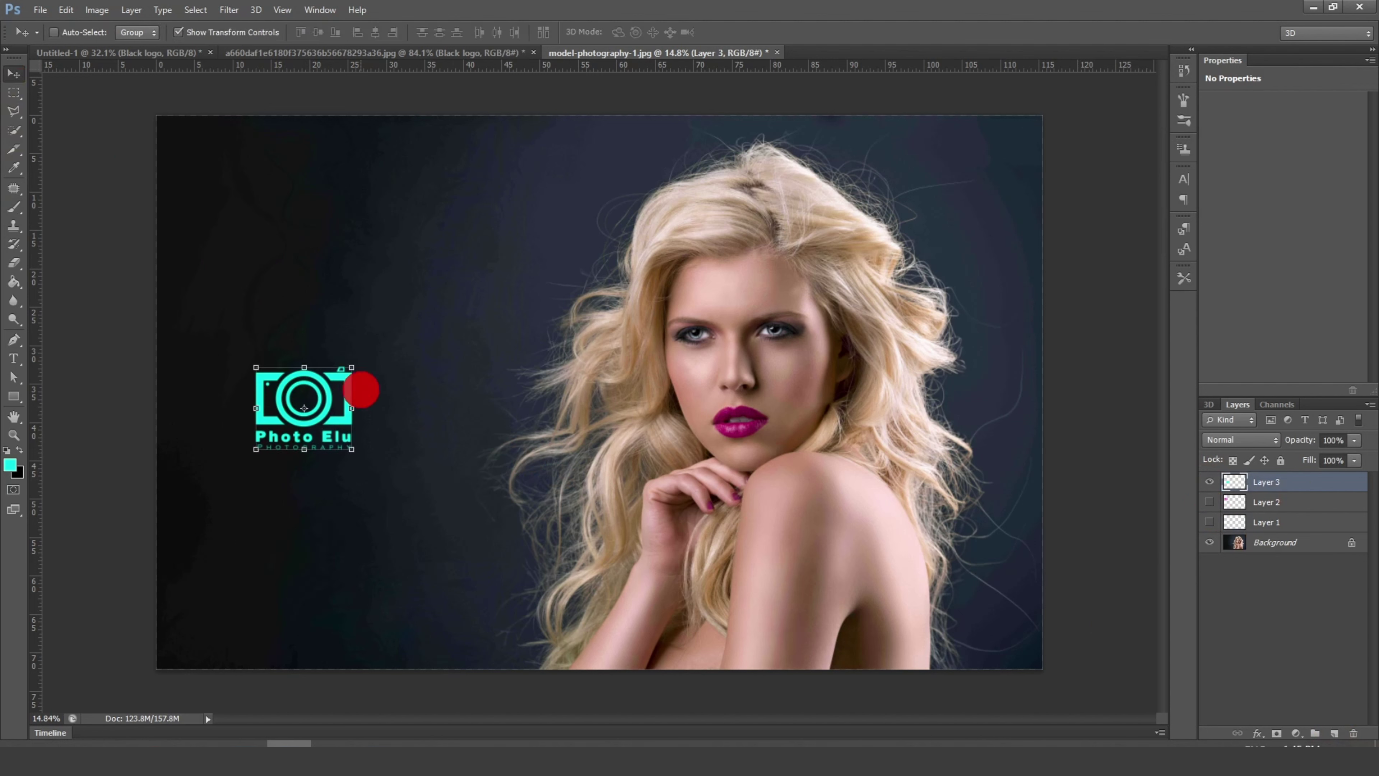
left_click_drag(338, 396, 328, 565)
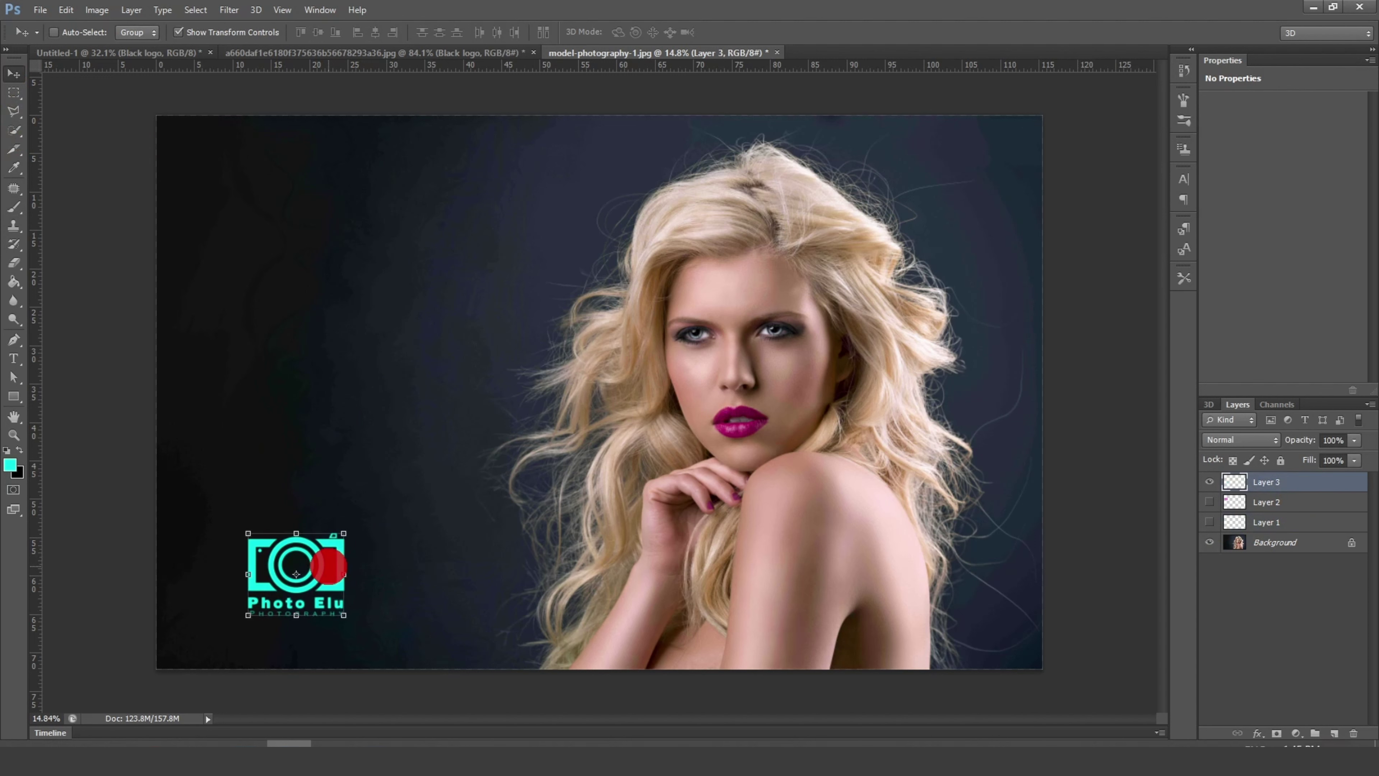
Step: Move the magenta Layer 2 logo to the lower left, then show all the logos
left_click(1293, 504)
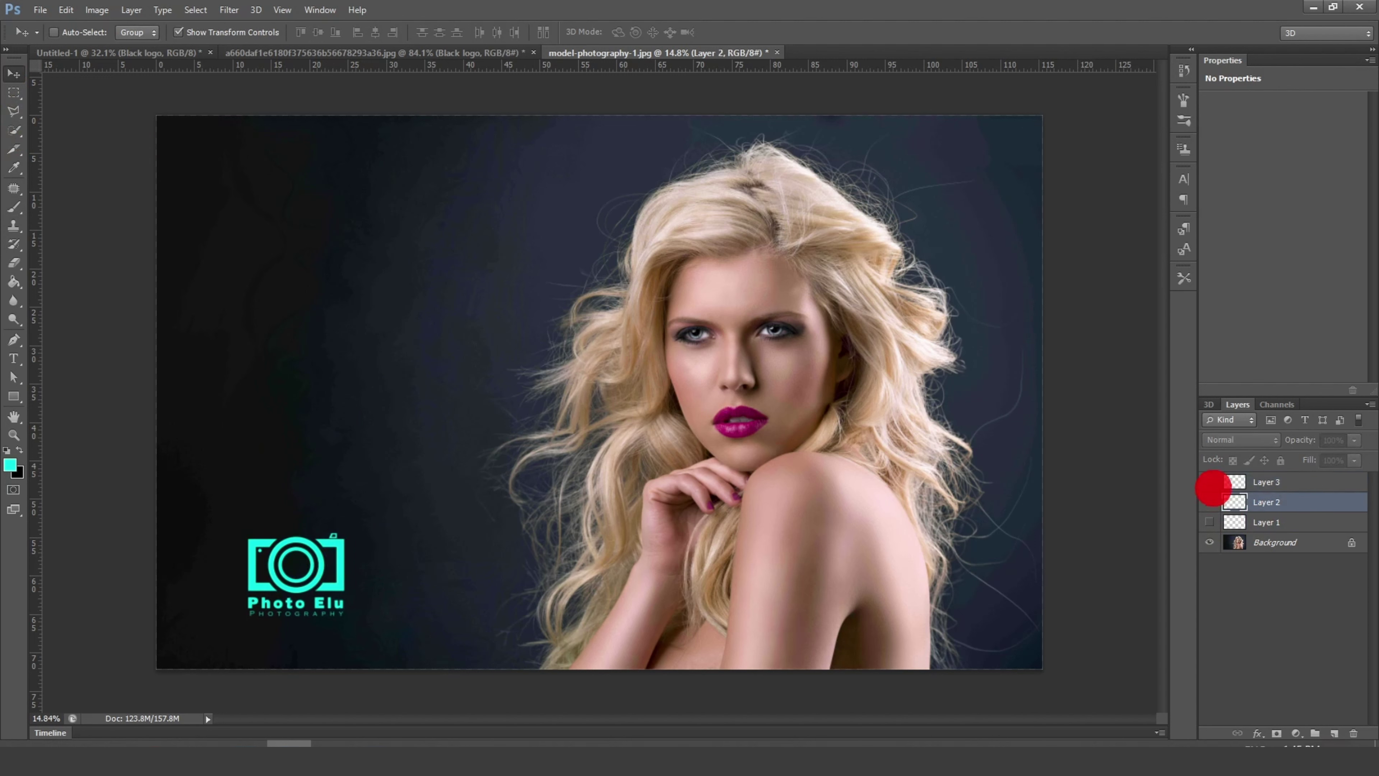
left_click(1210, 482)
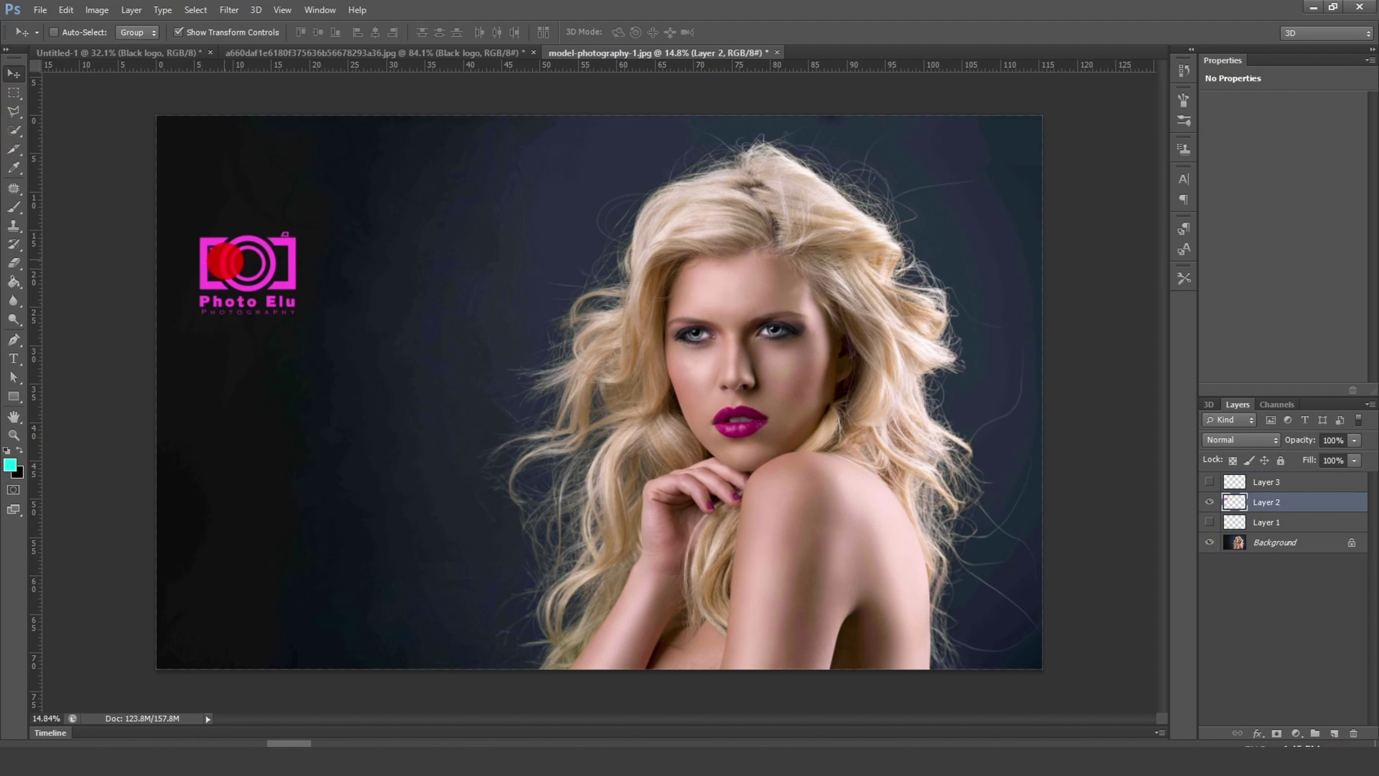
left_click_drag(247, 271, 297, 567)
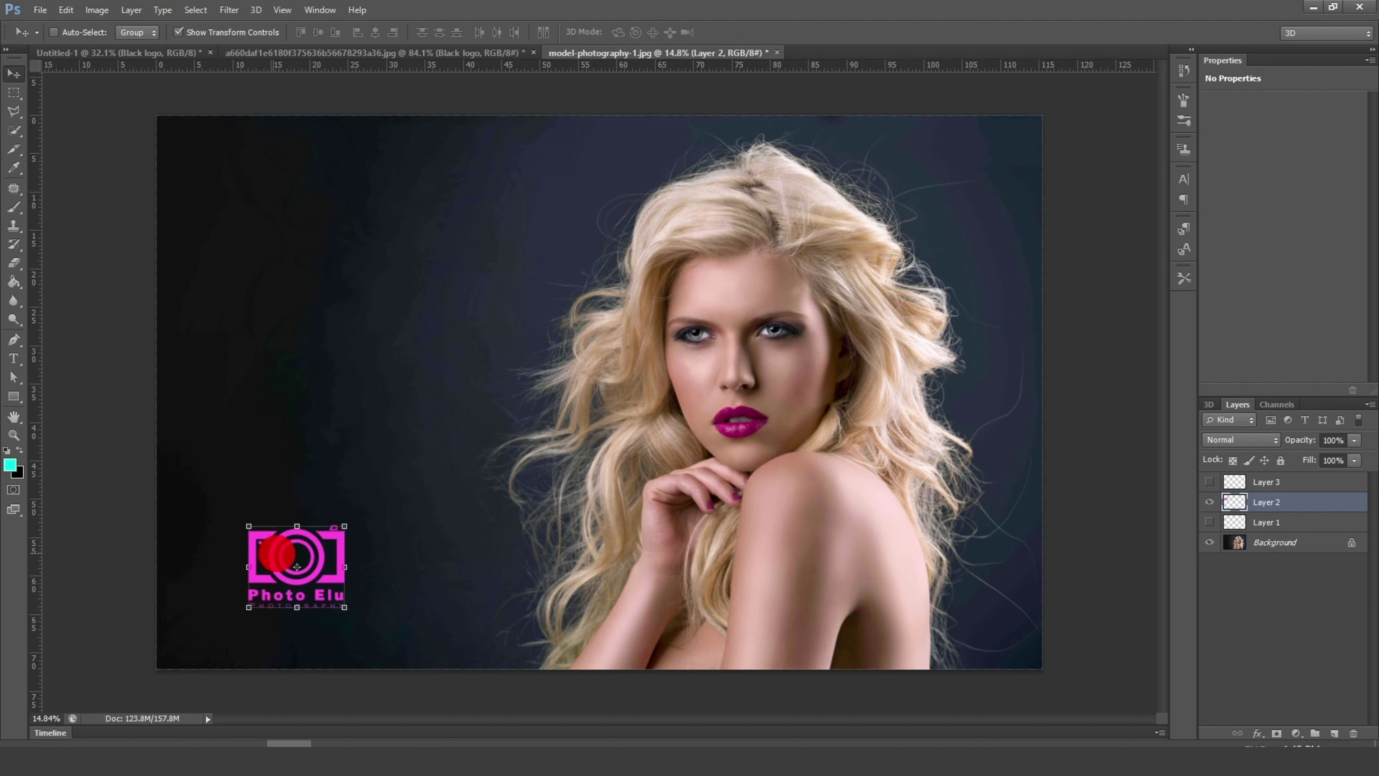
left_click(1210, 482)
left_click(1210, 522)
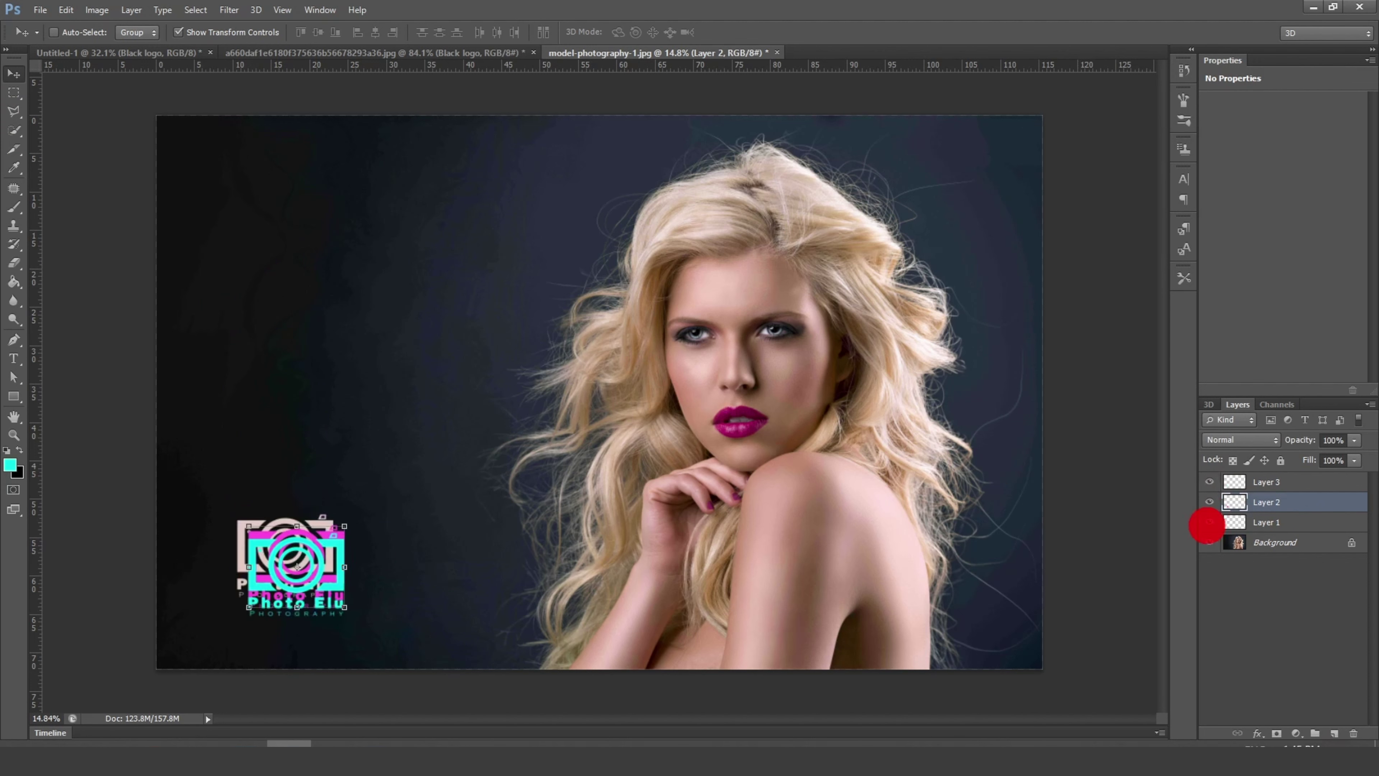
Step: Hide the pale pink and magenta logos, leaving only the cyan logo visible
left_click(1210, 482)
left_click(1210, 502)
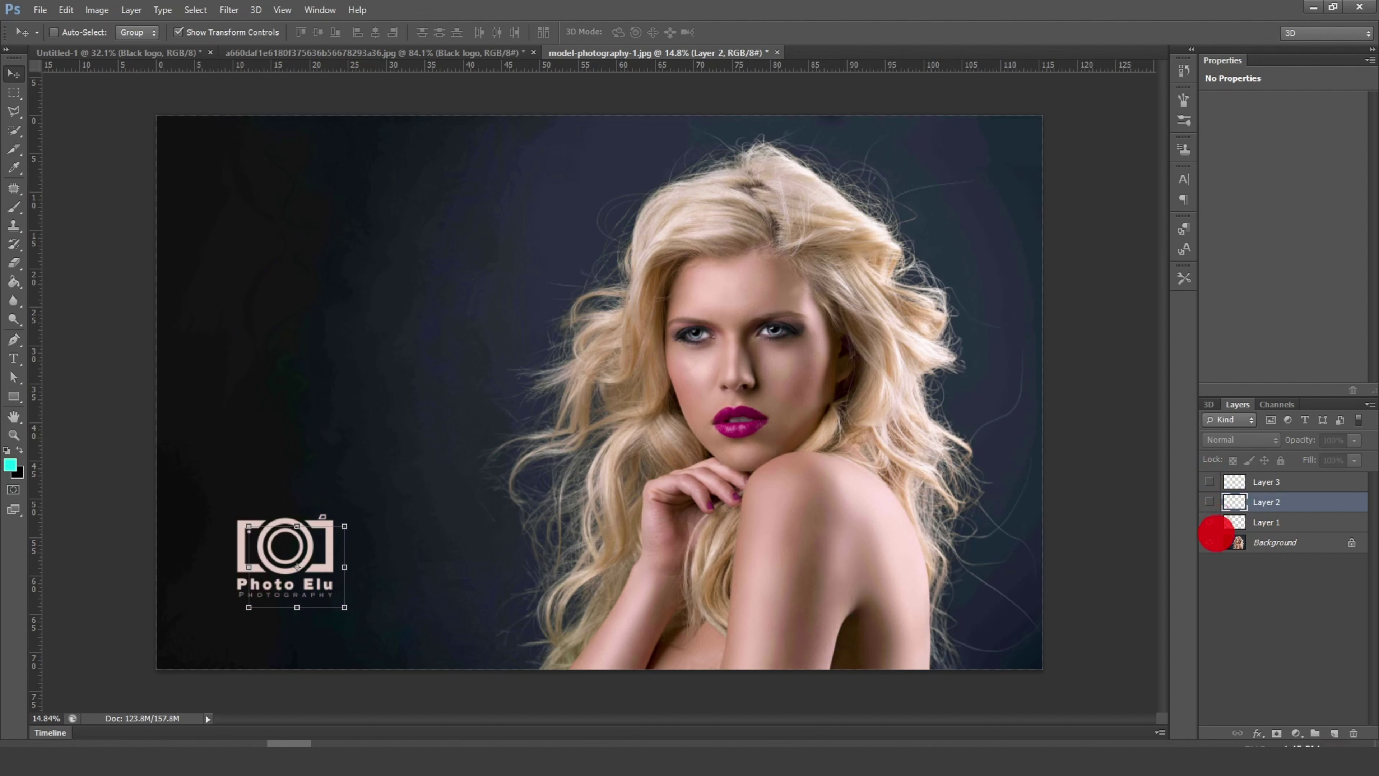
left_click(1210, 522)
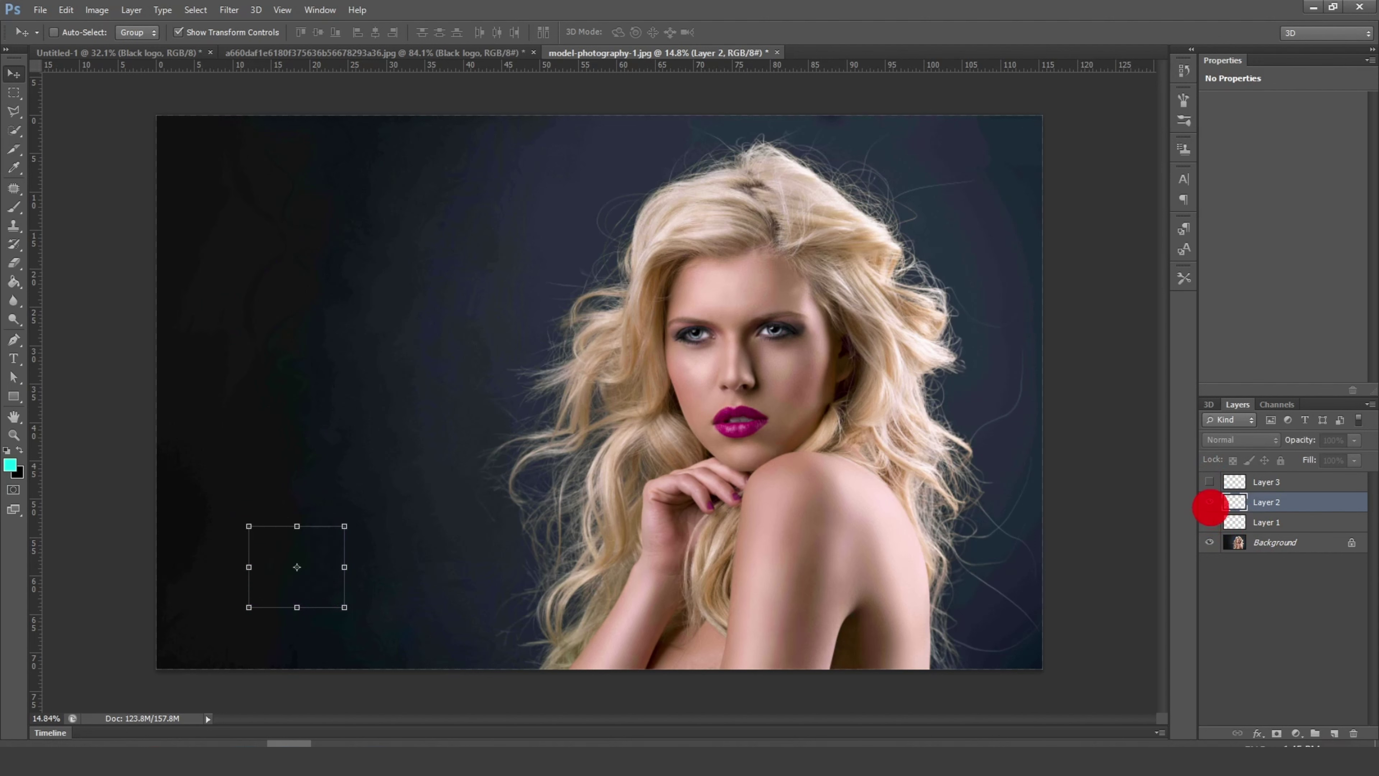
left_click(1209, 502)
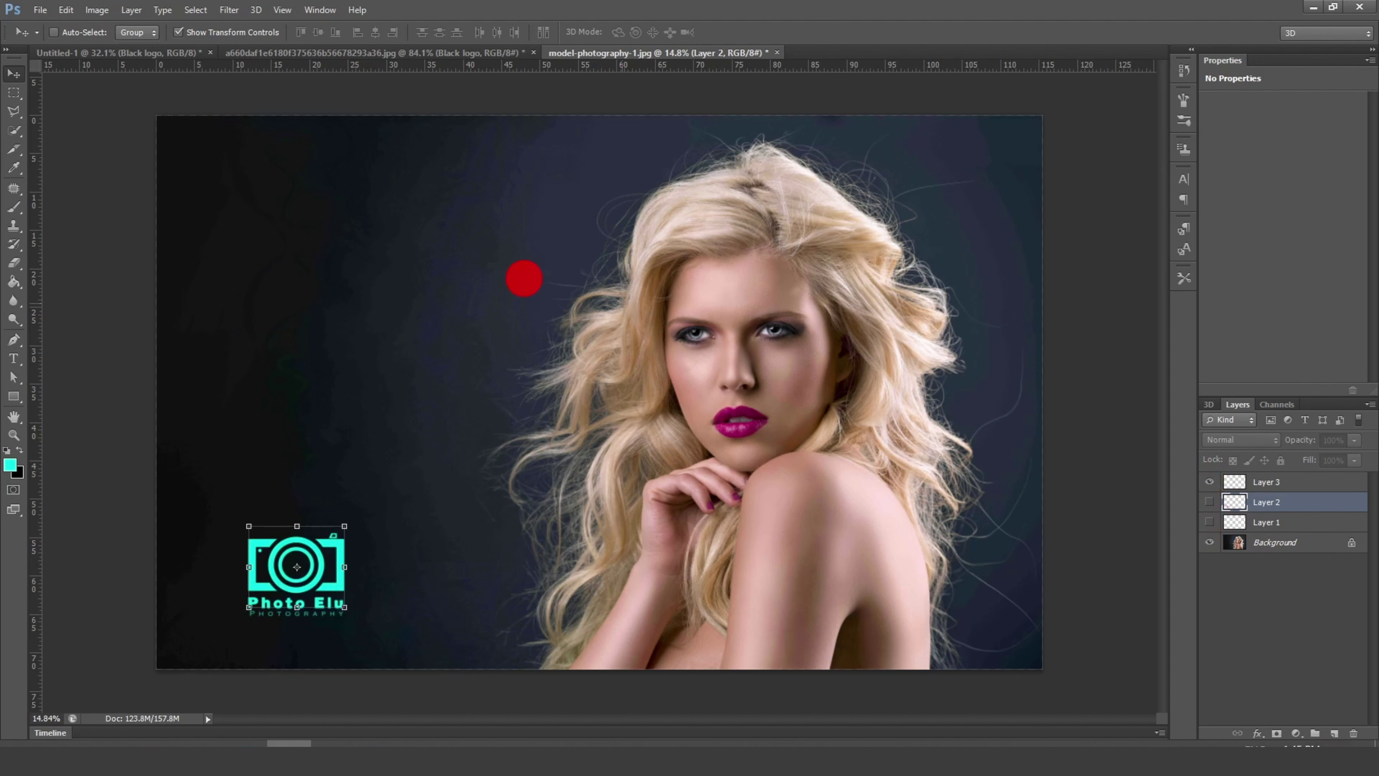
left_click(14, 93)
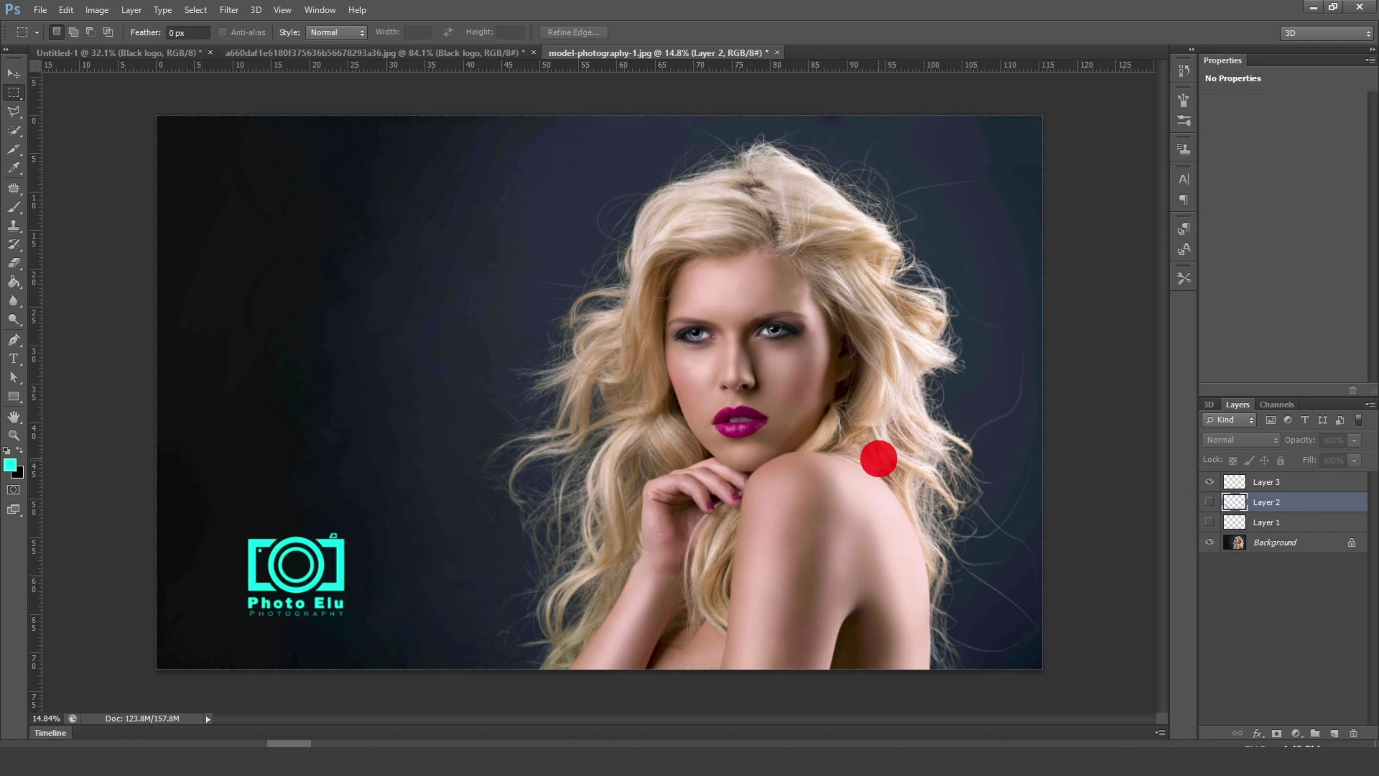